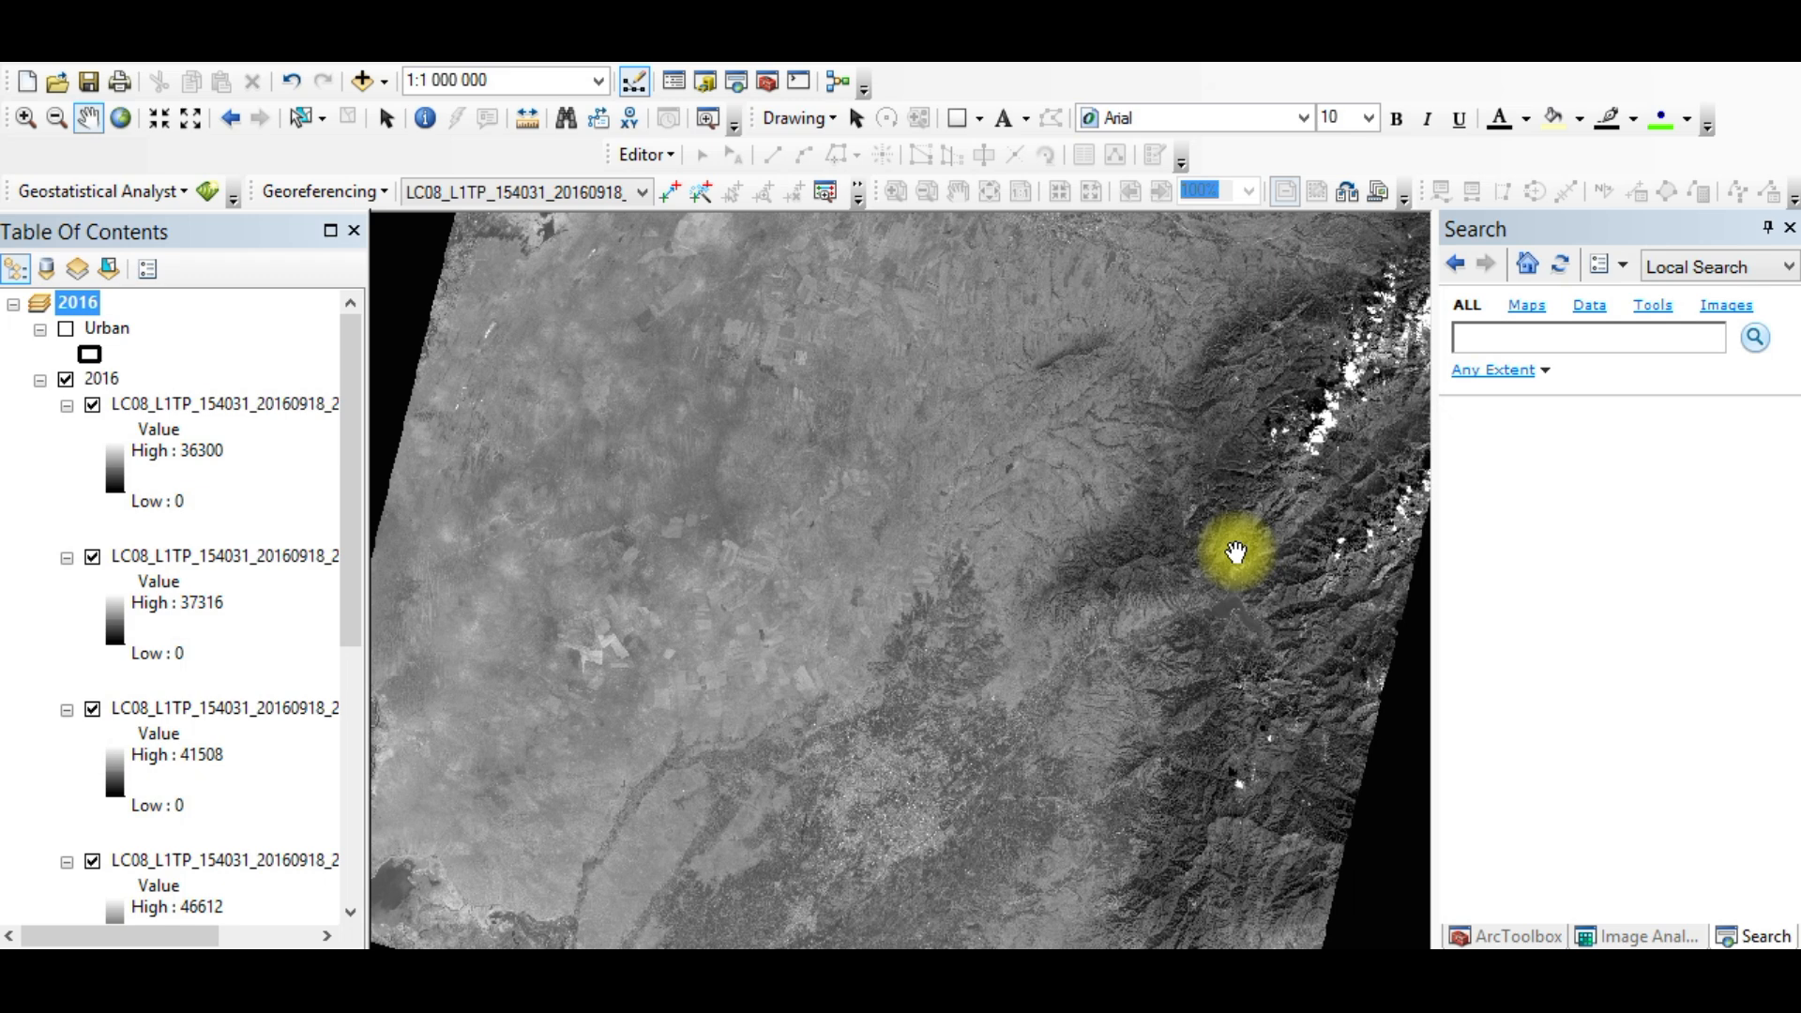
Step: Examine the 2016 Landsat scene and the group layers held in the 2016 and 2020 data frames
{"action": "left_click_drag", "start_coordinate": [1097, 643], "coordinate": [1097, 525]}
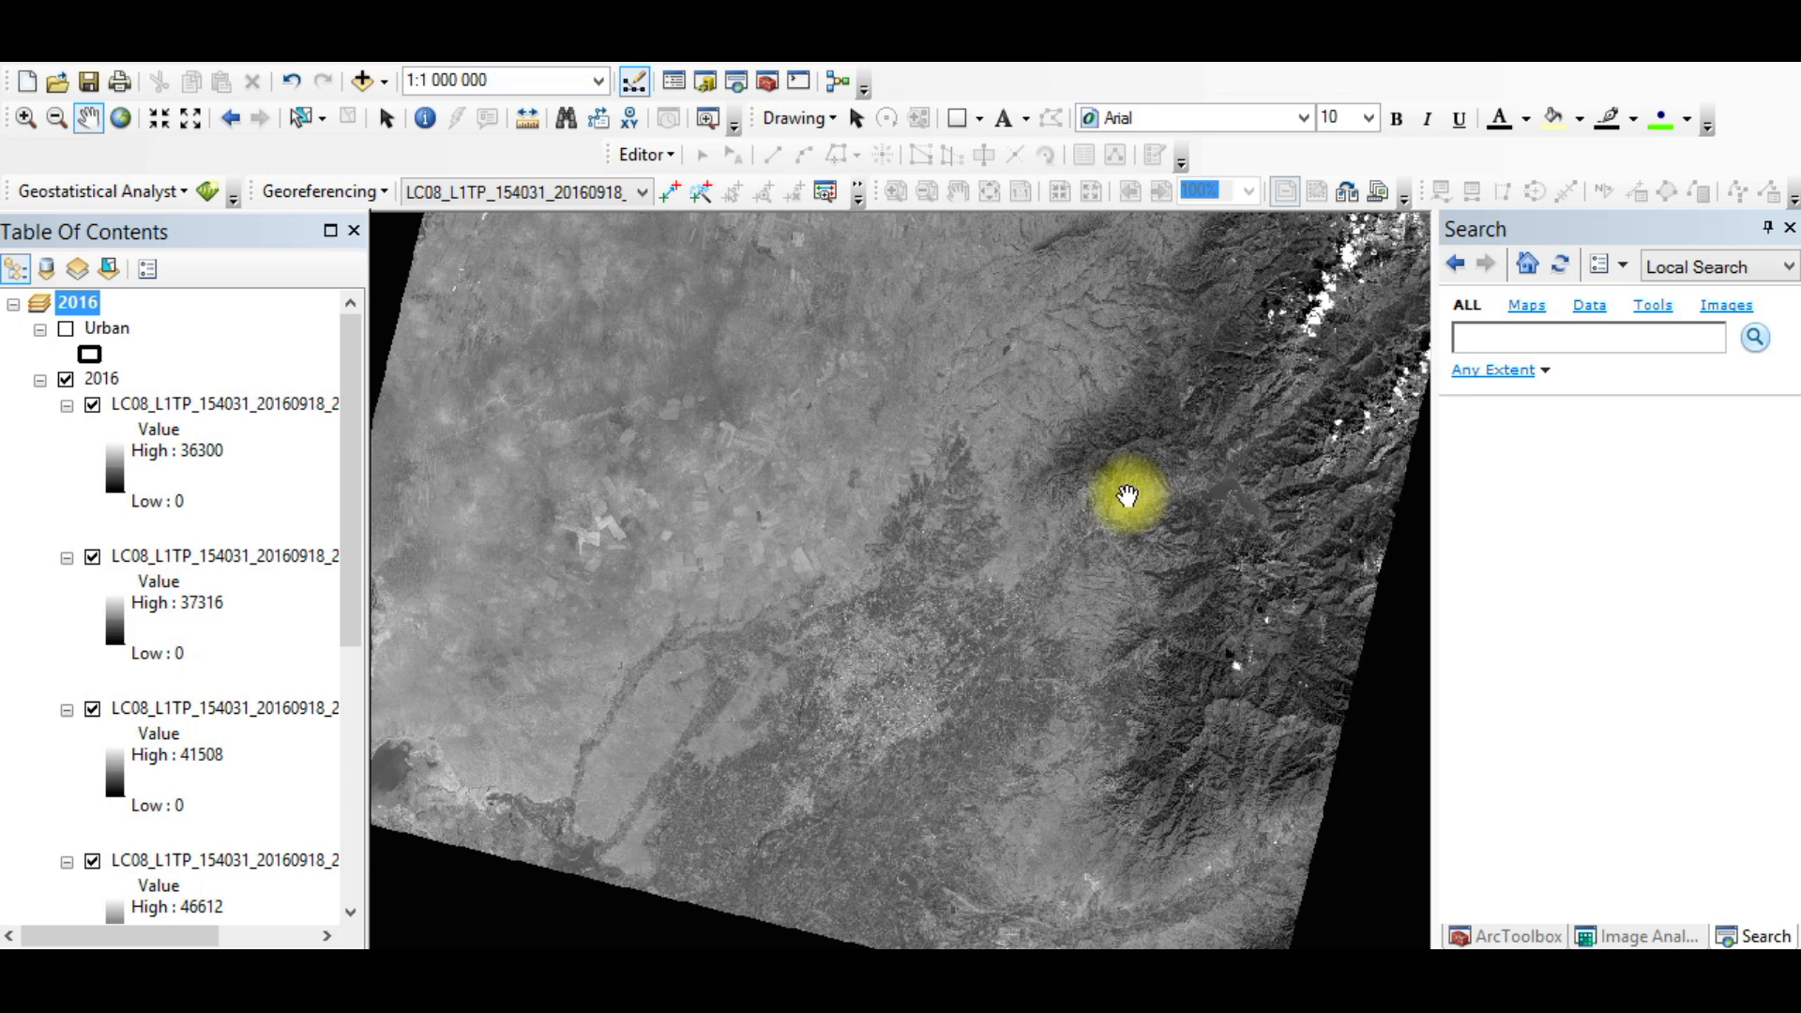
{"action": "scroll", "coordinate": [197, 603], "scroll_direction": "down", "scroll_amount": 6}
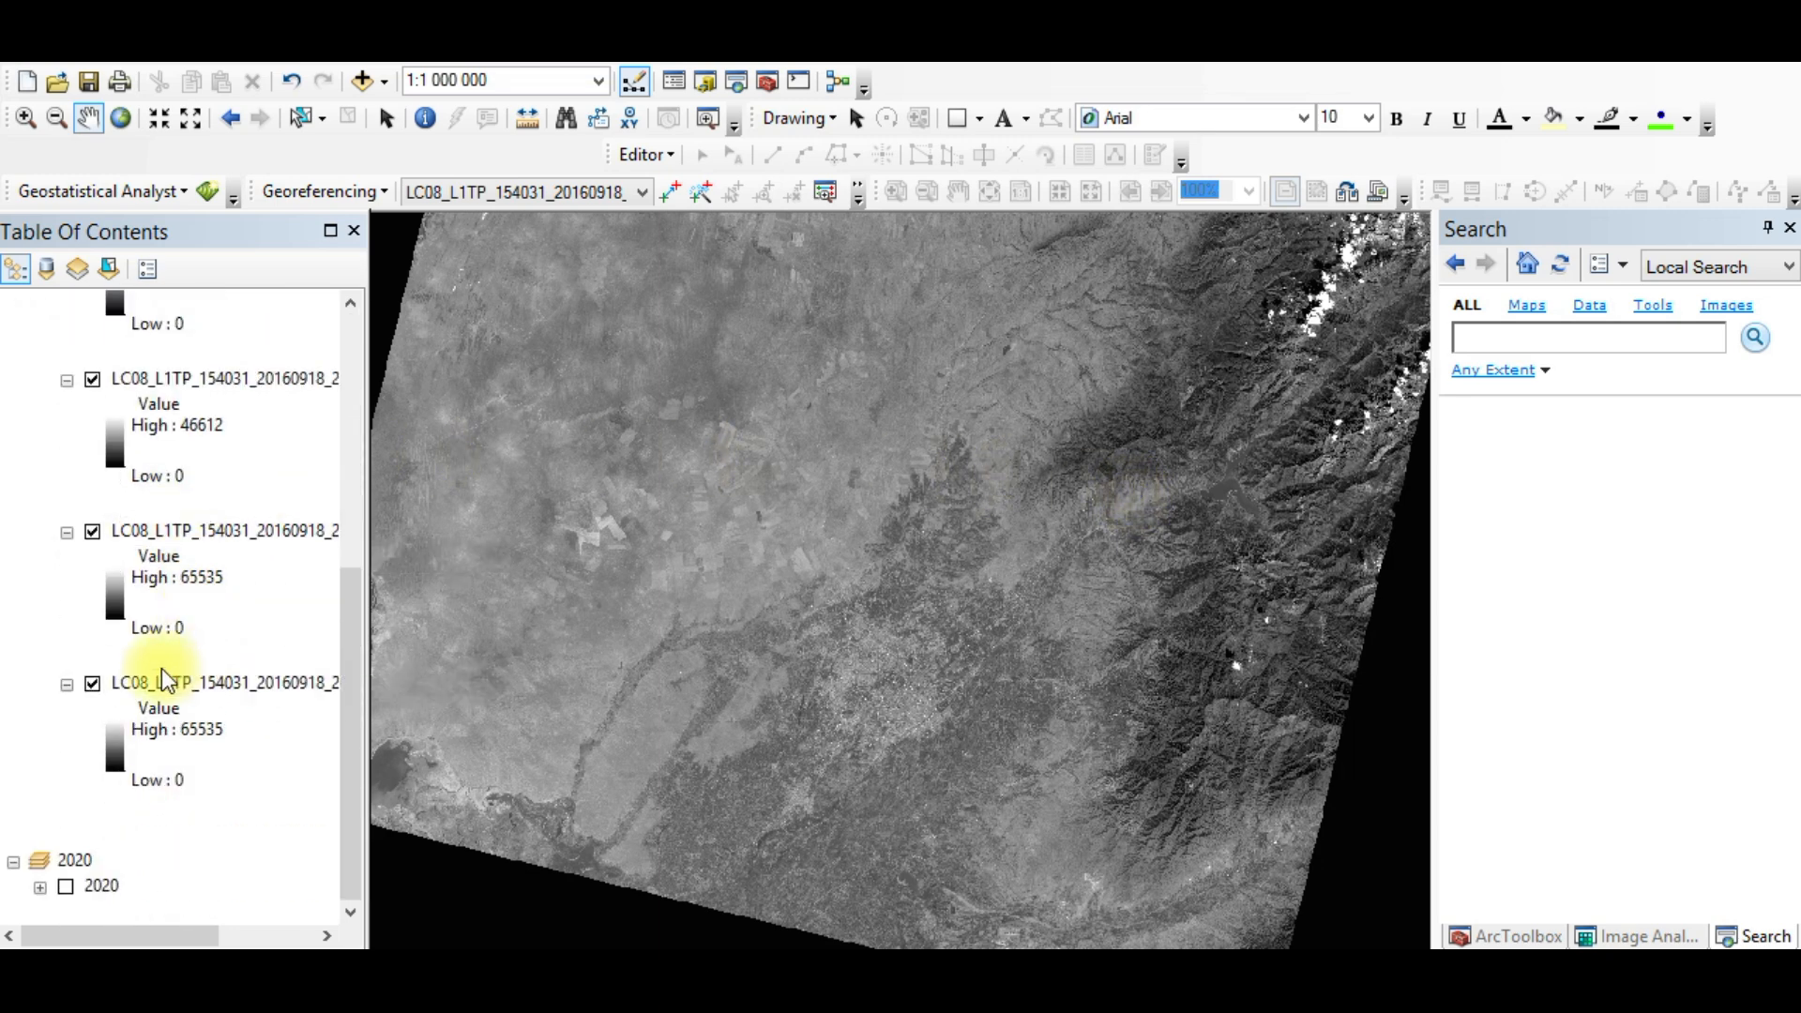
{"action": "scroll", "coordinate": [169, 657], "scroll_direction": "up", "scroll_amount": 6}
{"action": "left_click", "coordinate": [40, 379]}
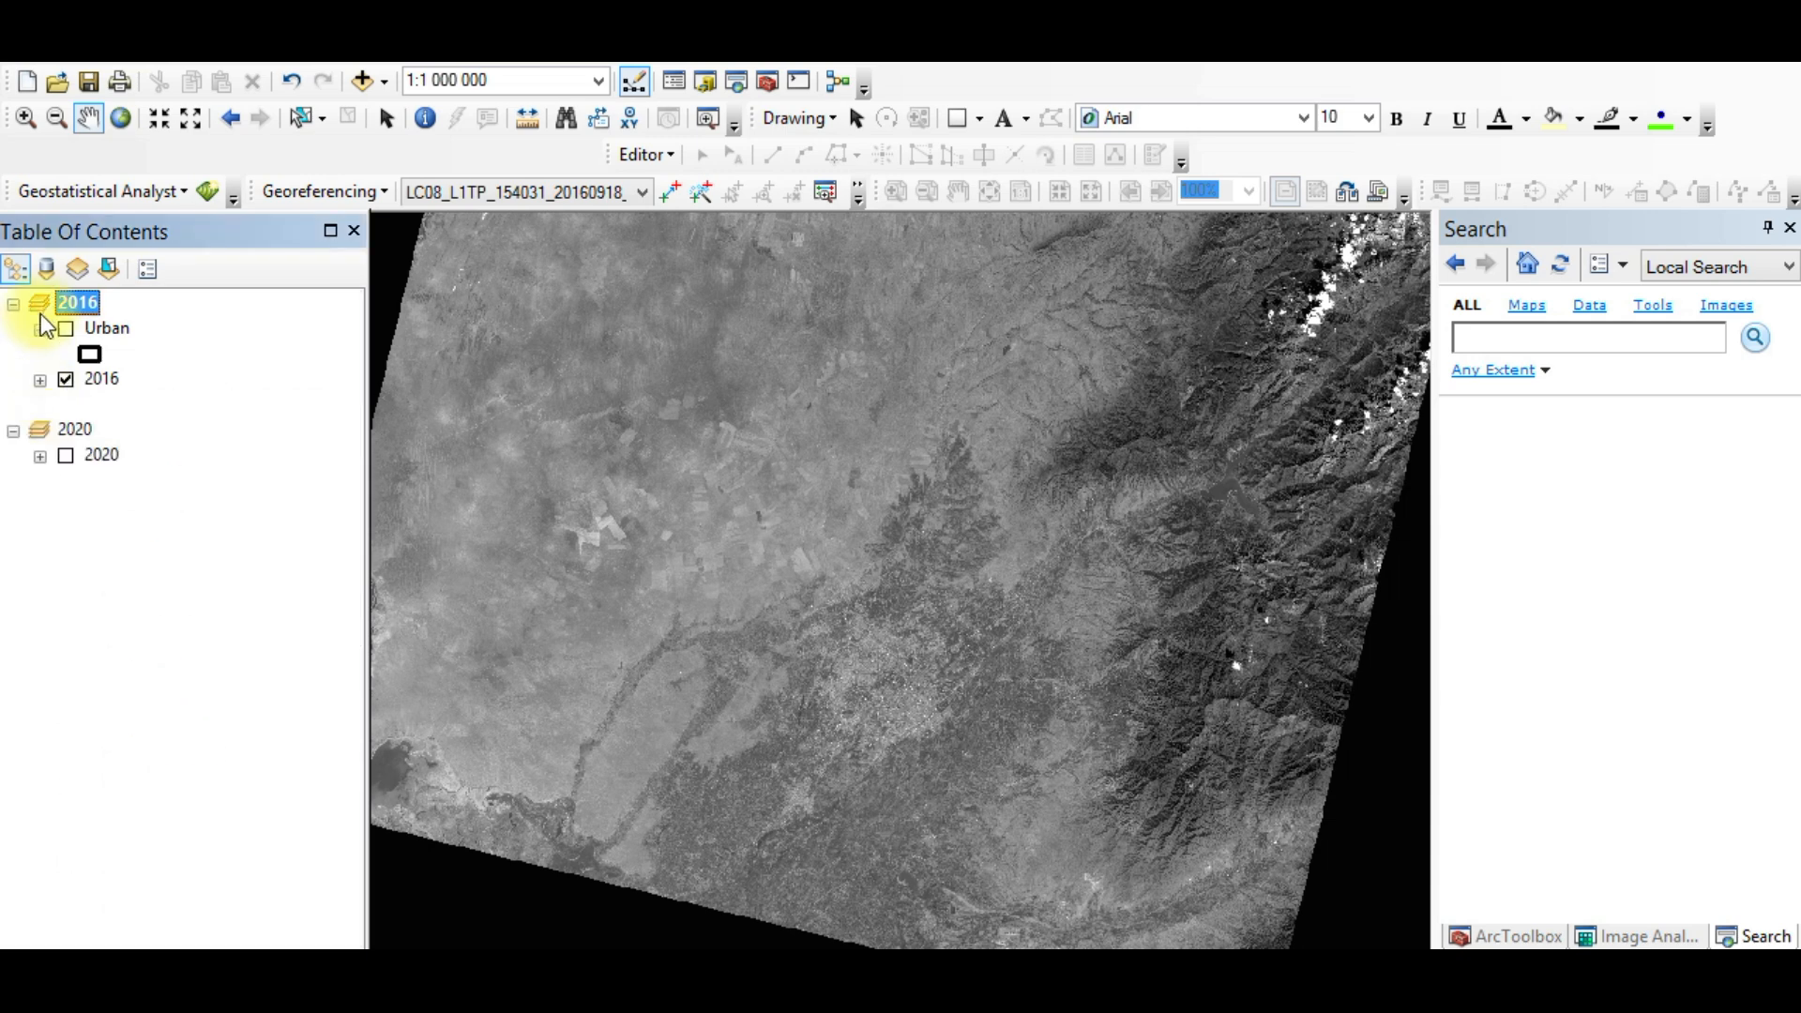
{"action": "left_click", "coordinate": [75, 430]}
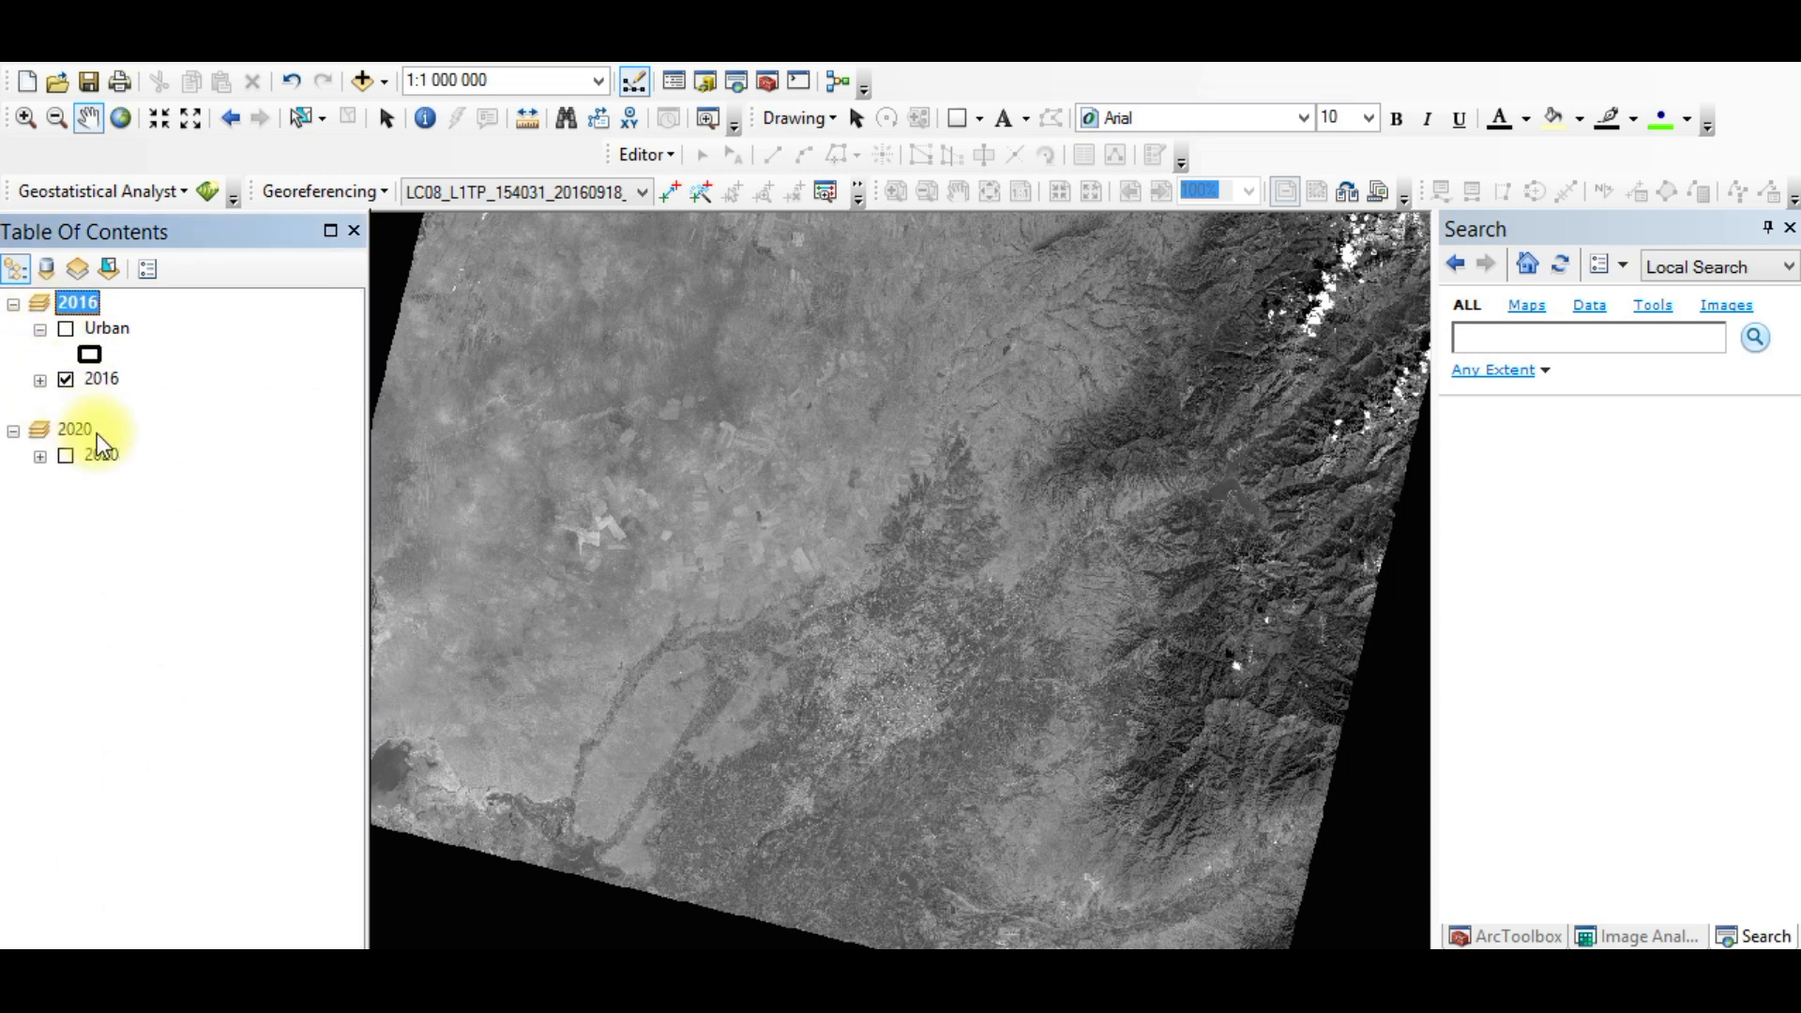
{"action": "left_click", "coordinate": [41, 380]}
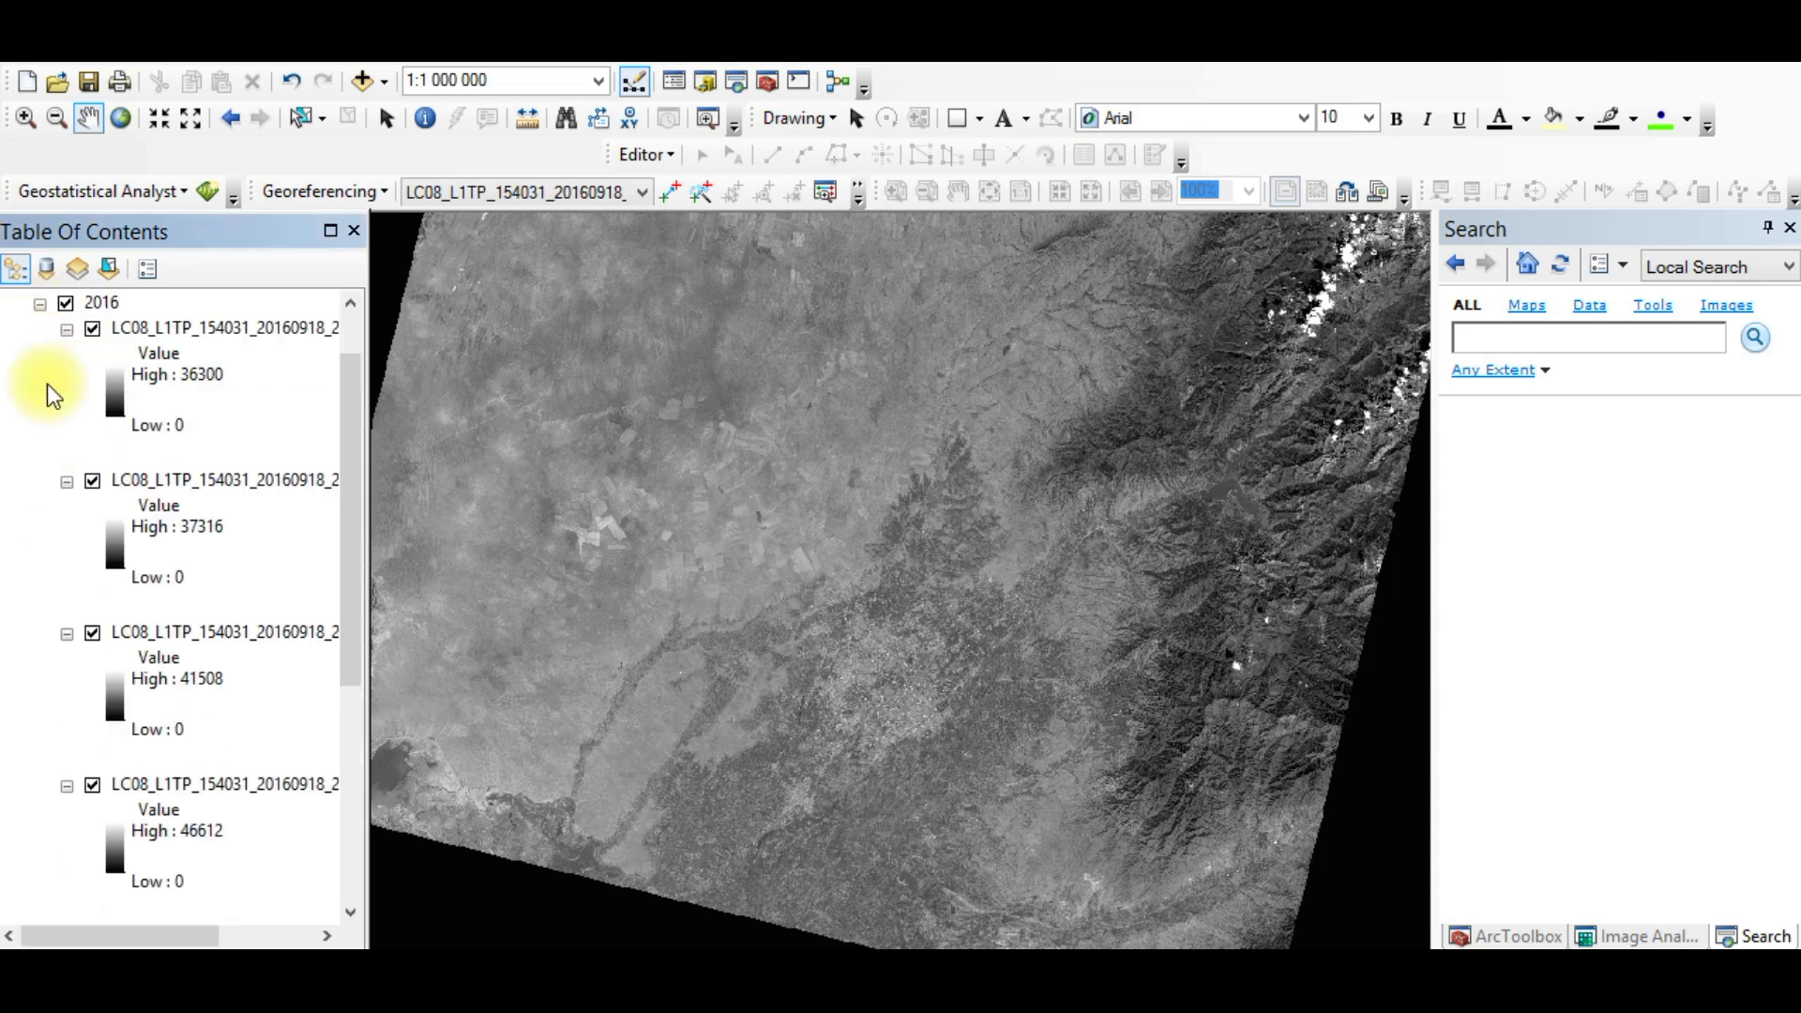
{"action": "left_click", "coordinate": [97, 380]}
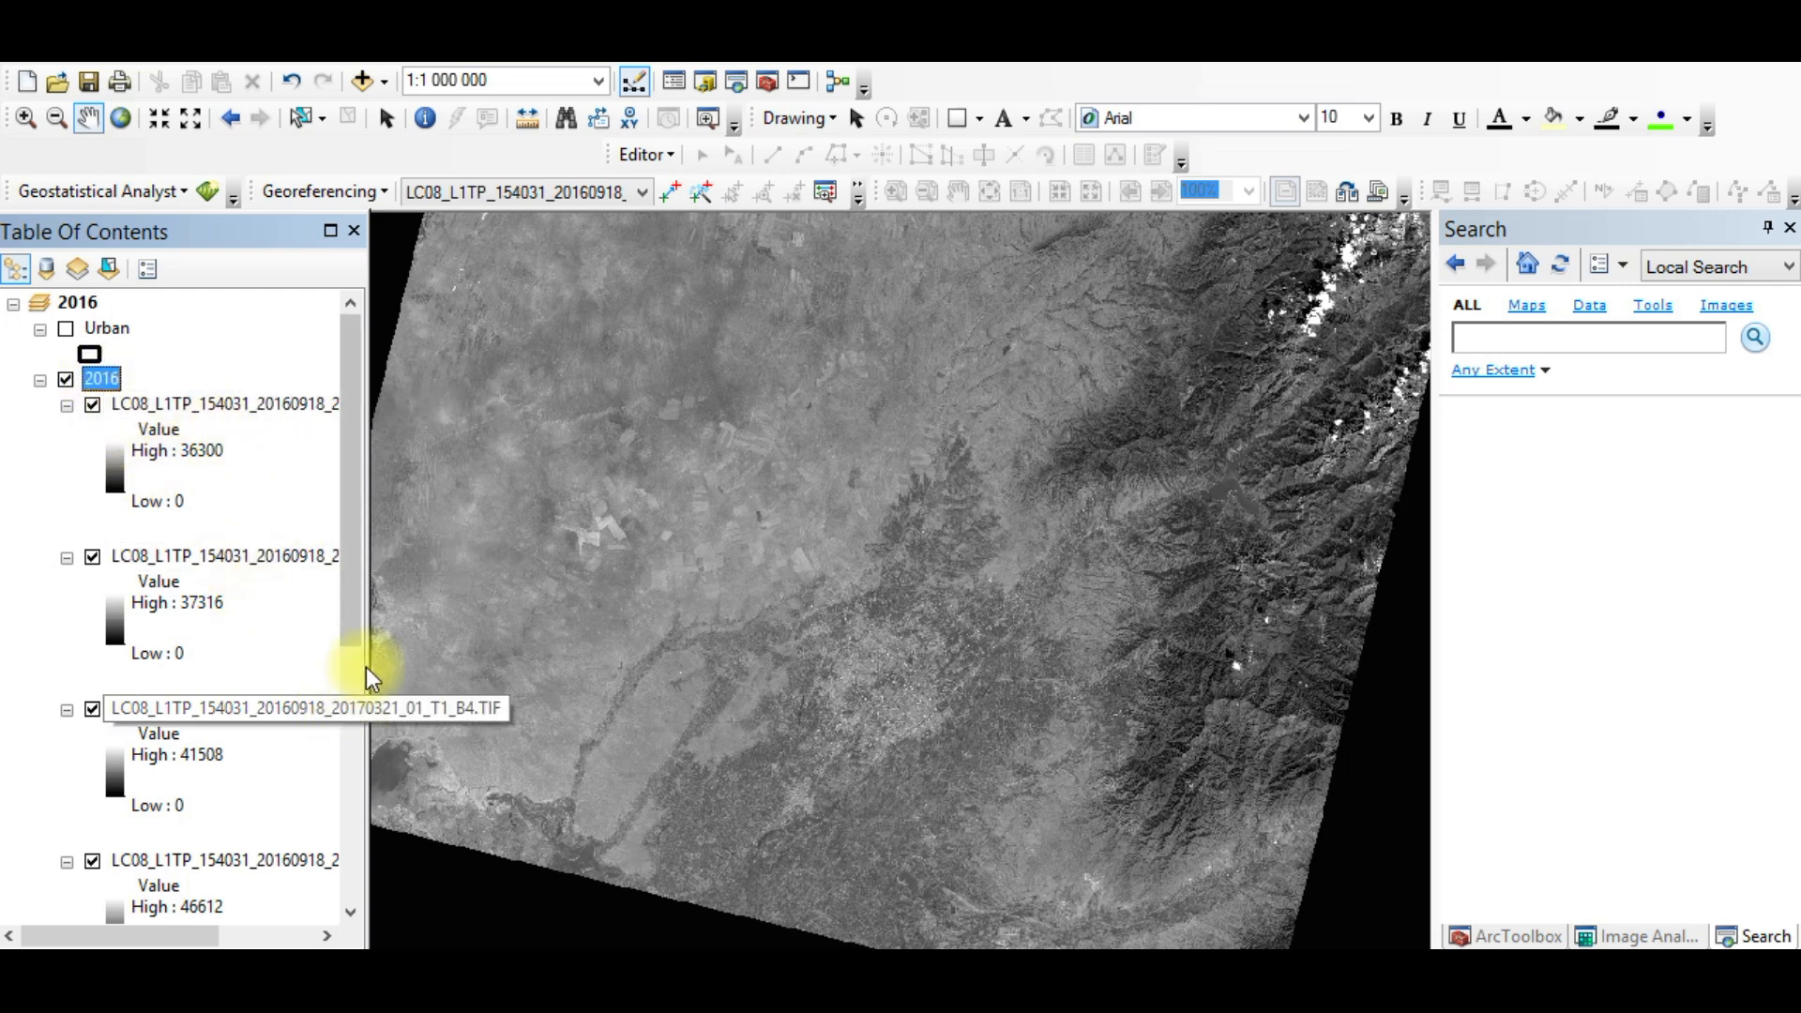
Step: Widen the table of contents slightly and check the file names of the 2016 bands from B2 to B7
{"action": "left_click_drag", "start_coordinate": [367, 666], "coordinate": [390, 658]}
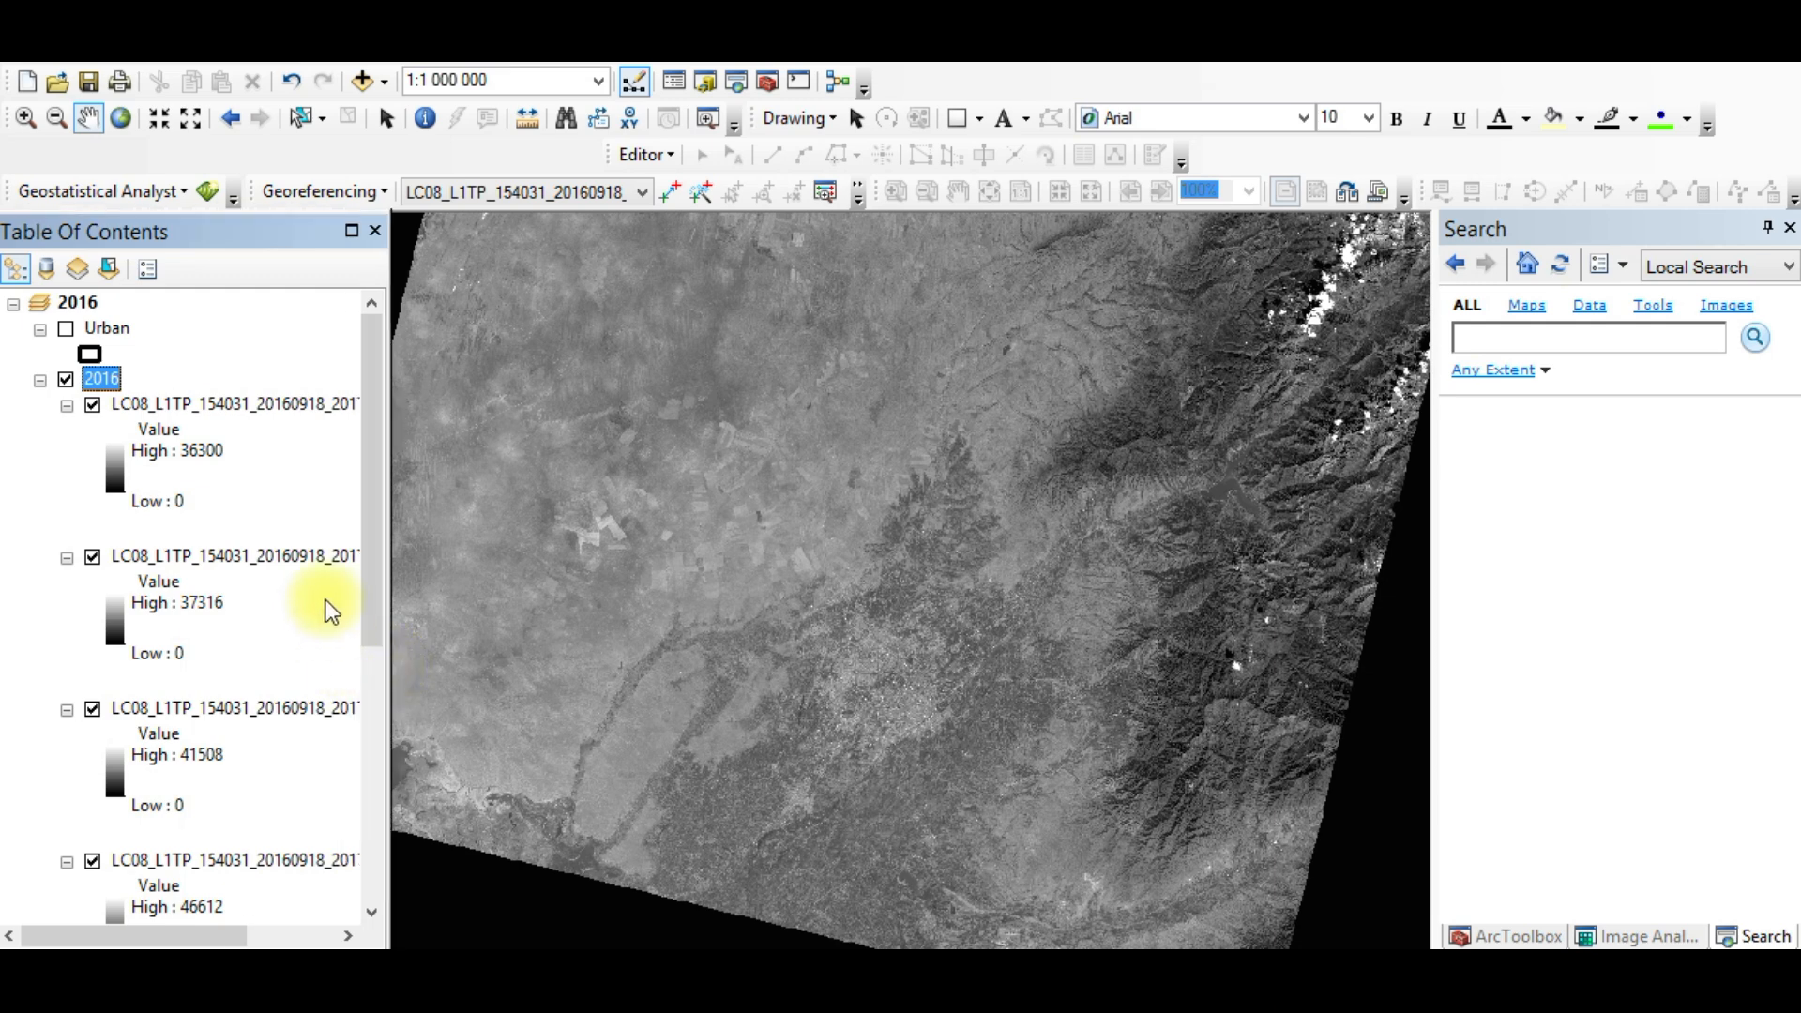
{"action": "scroll", "coordinate": [331, 611], "scroll_direction": "down", "scroll_amount": 6}
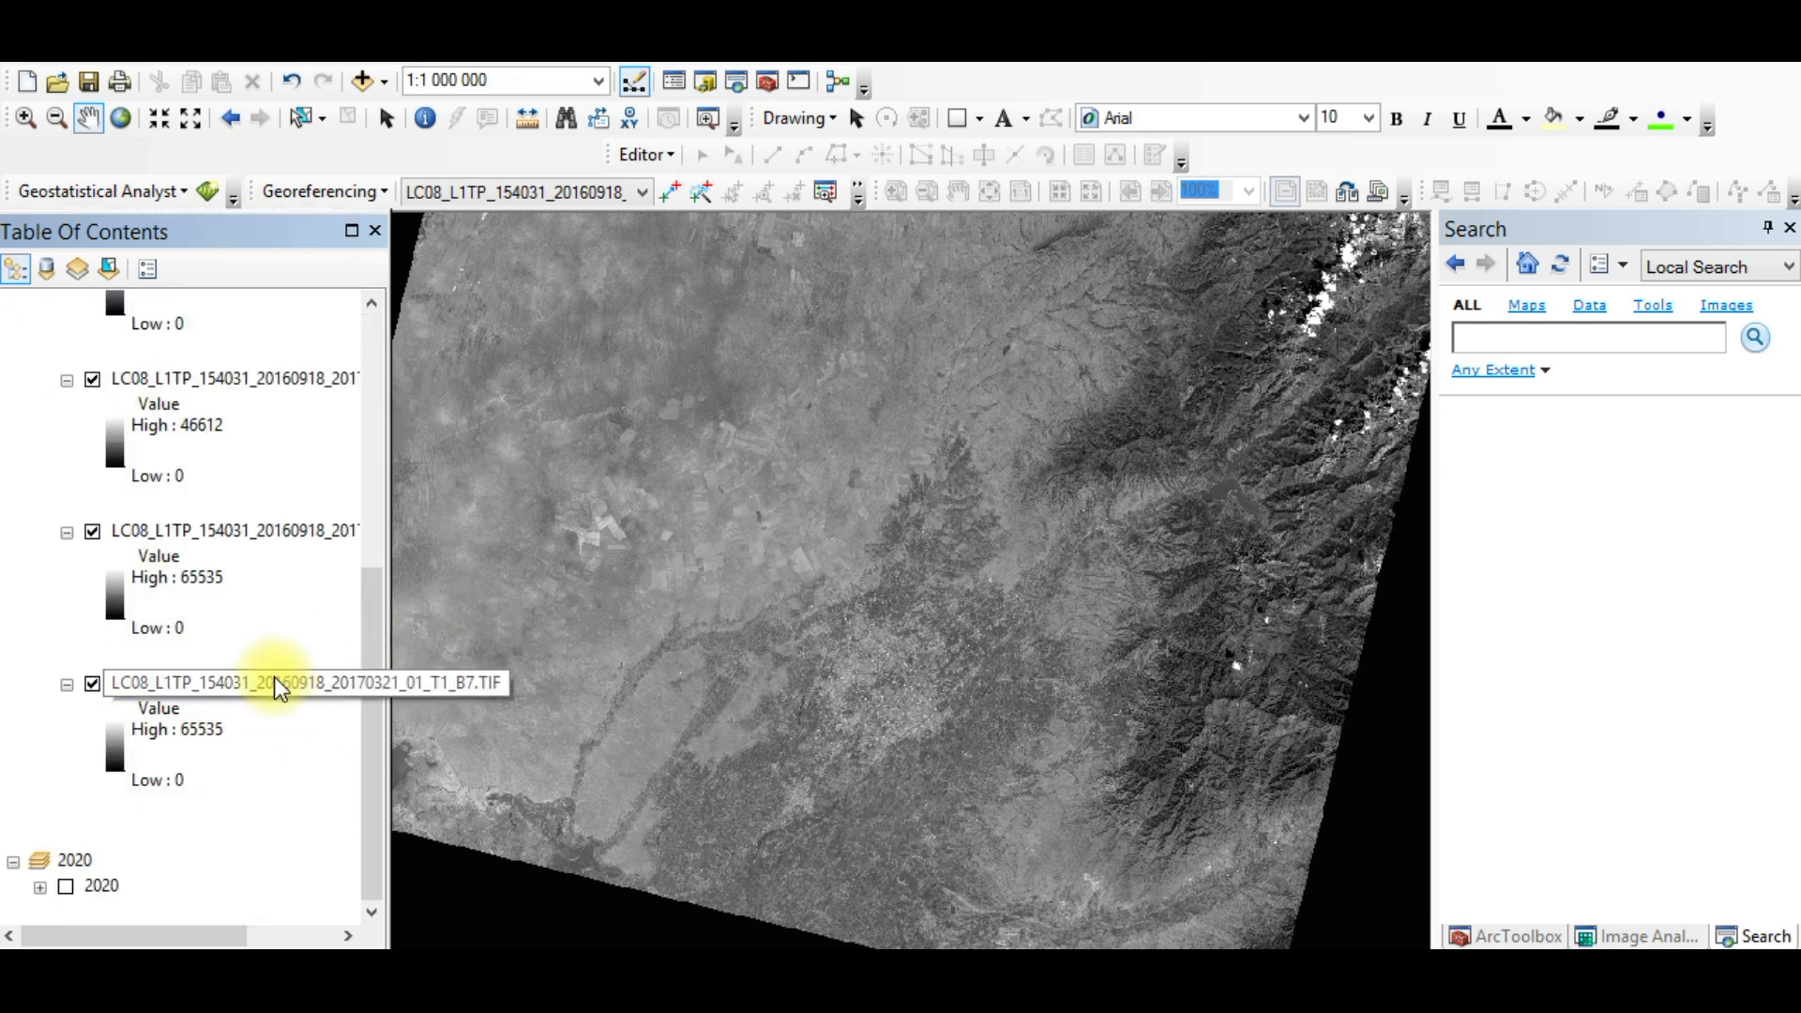
{"action": "scroll", "coordinate": [242, 647], "scroll_direction": "up", "scroll_amount": 6}
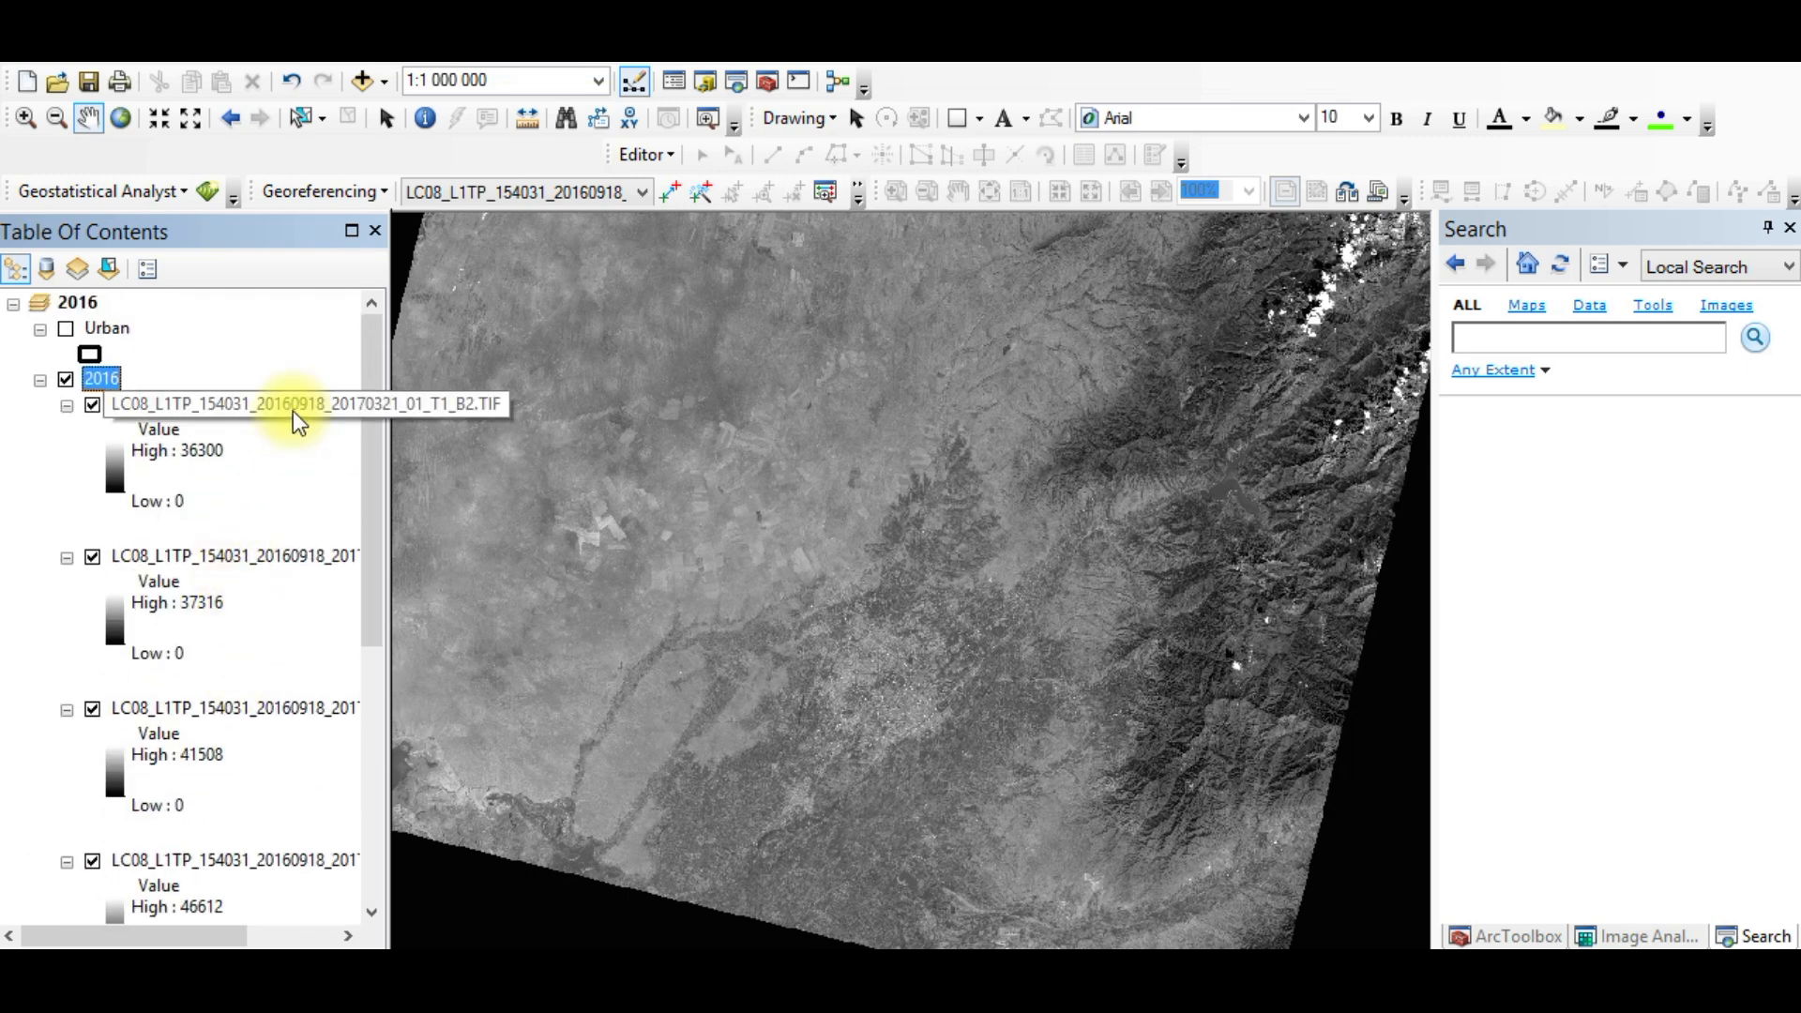
{"action": "scroll", "coordinate": [295, 696], "scroll_direction": "down", "scroll_amount": 4}
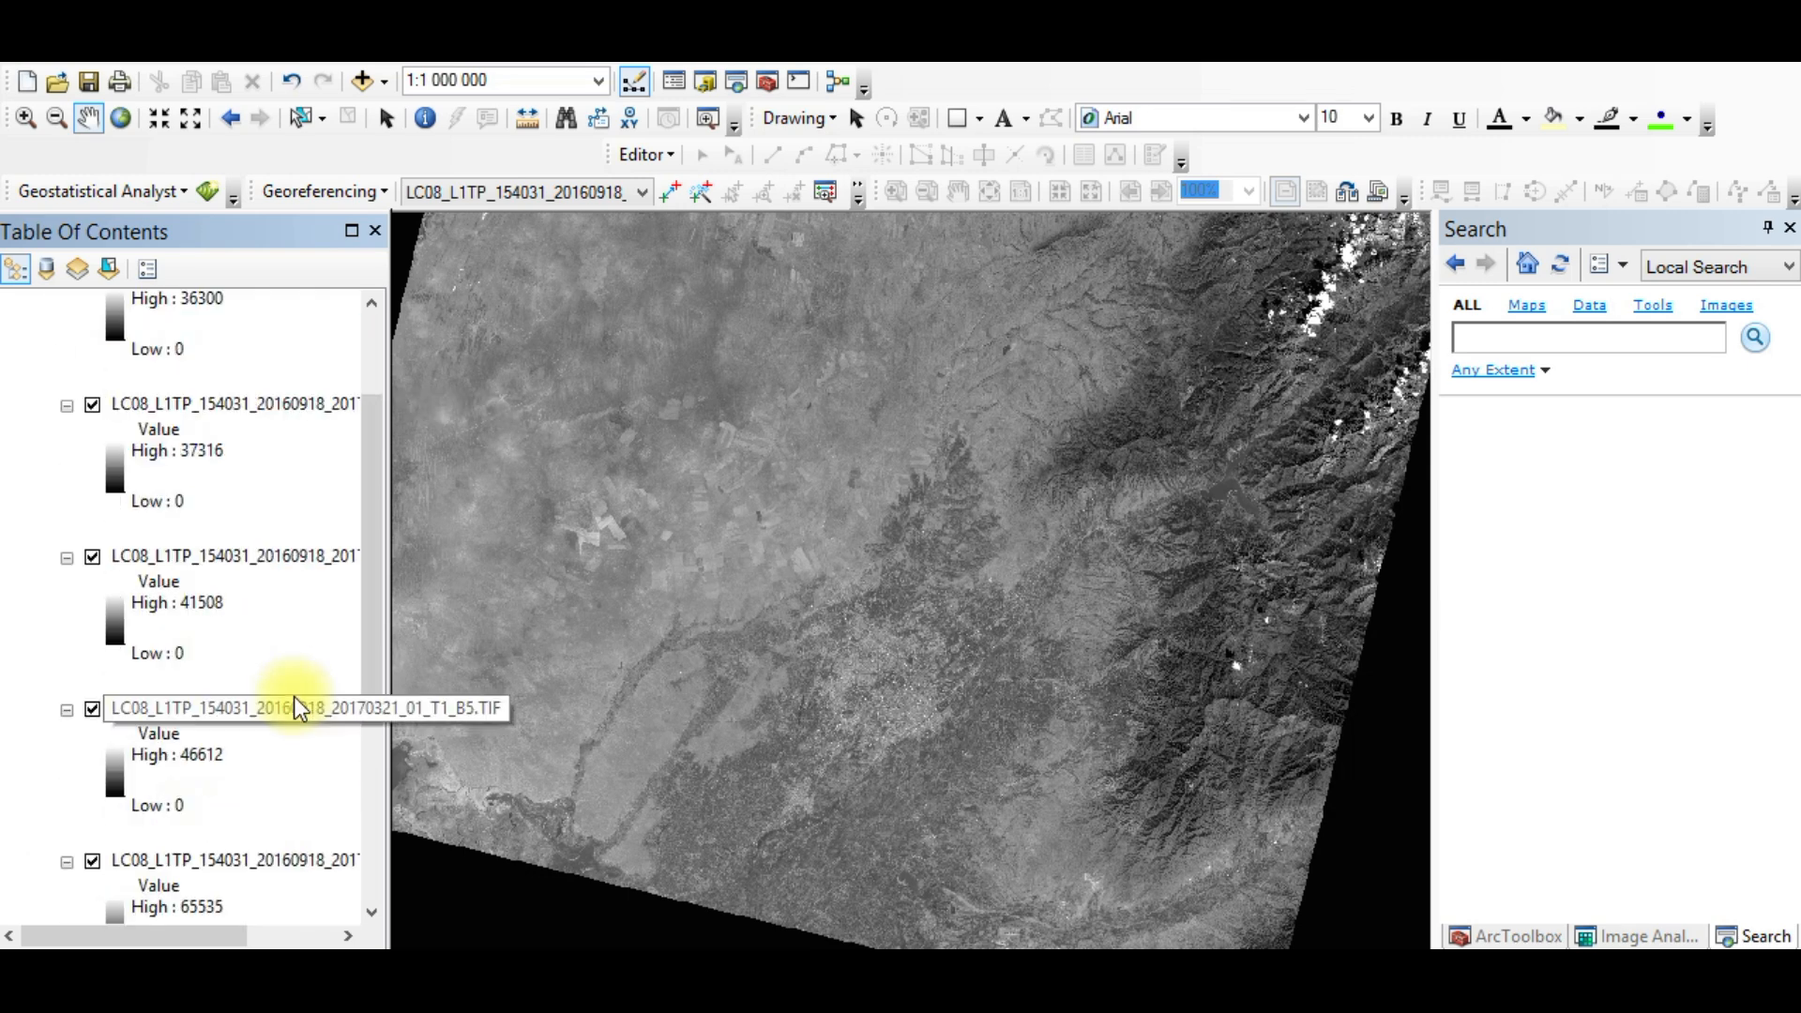
{"action": "left_click", "coordinate": [302, 840]}
{"action": "scroll", "coordinate": [302, 816], "scroll_direction": "down", "scroll_amount": 2}
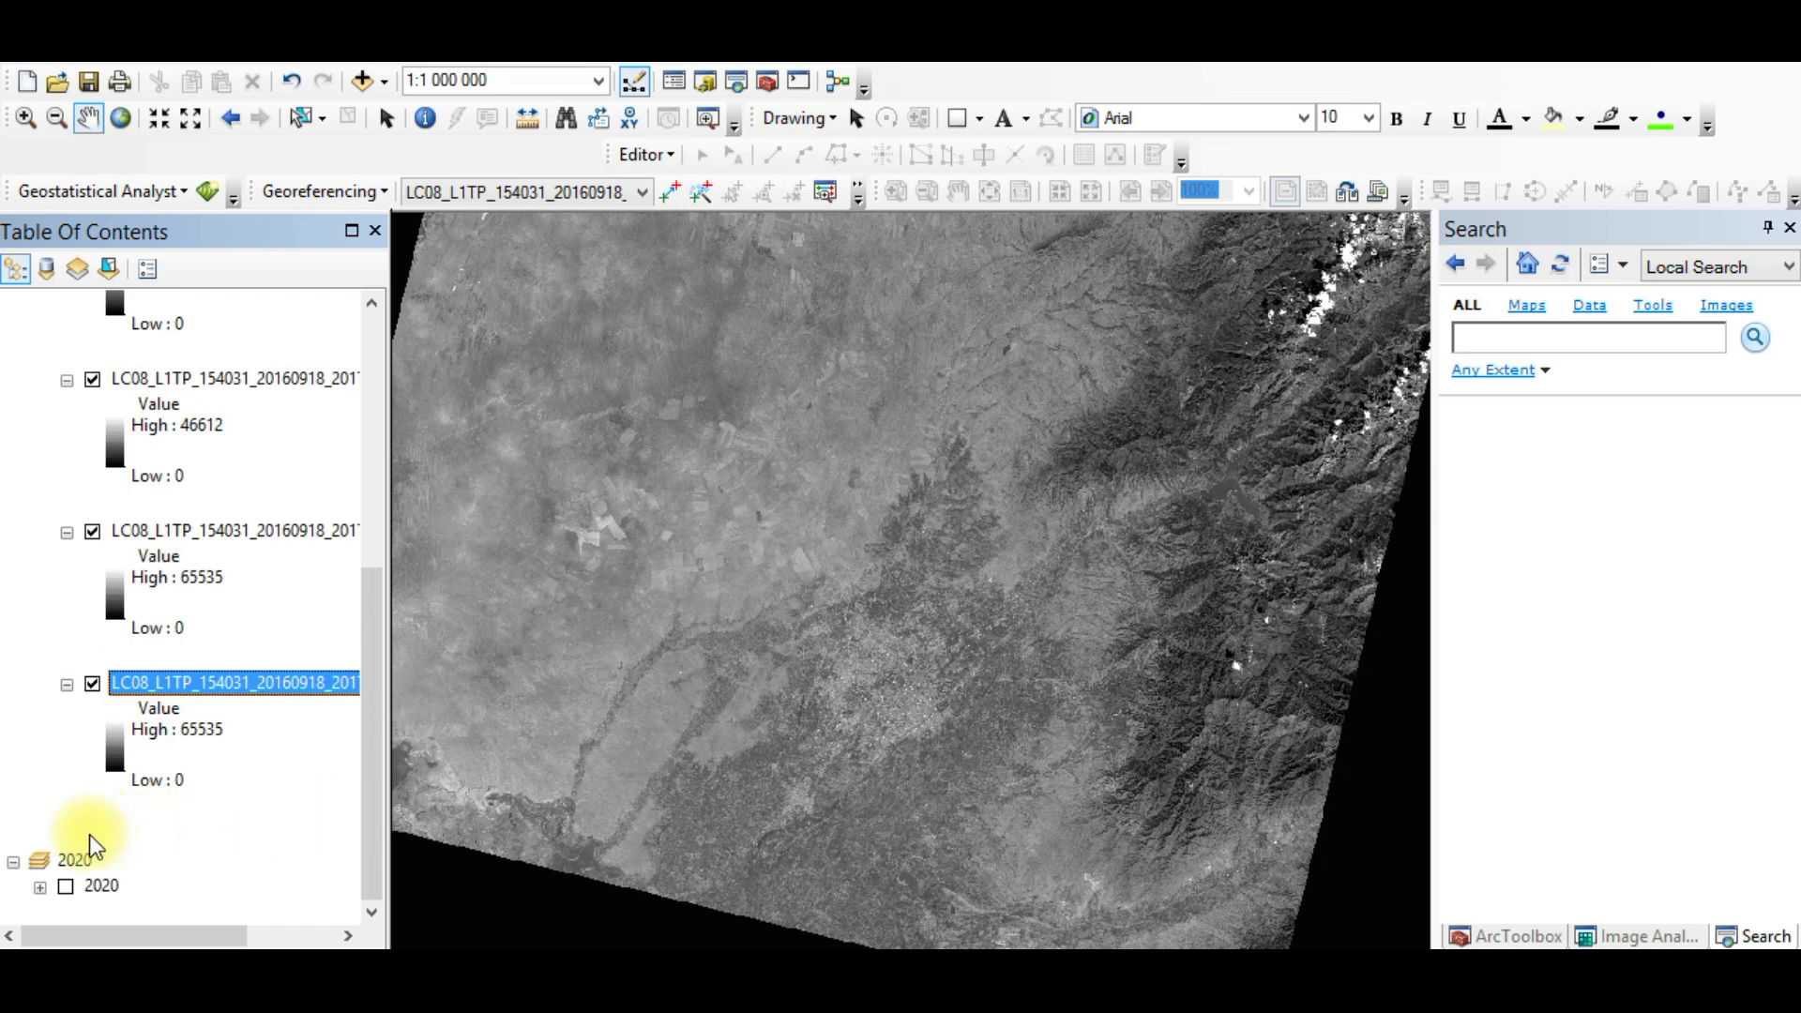
{"action": "scroll", "coordinate": [131, 732], "scroll_direction": "up", "scroll_amount": 6}
{"action": "scroll", "coordinate": [144, 825], "scroll_direction": "down", "scroll_amount": 6}
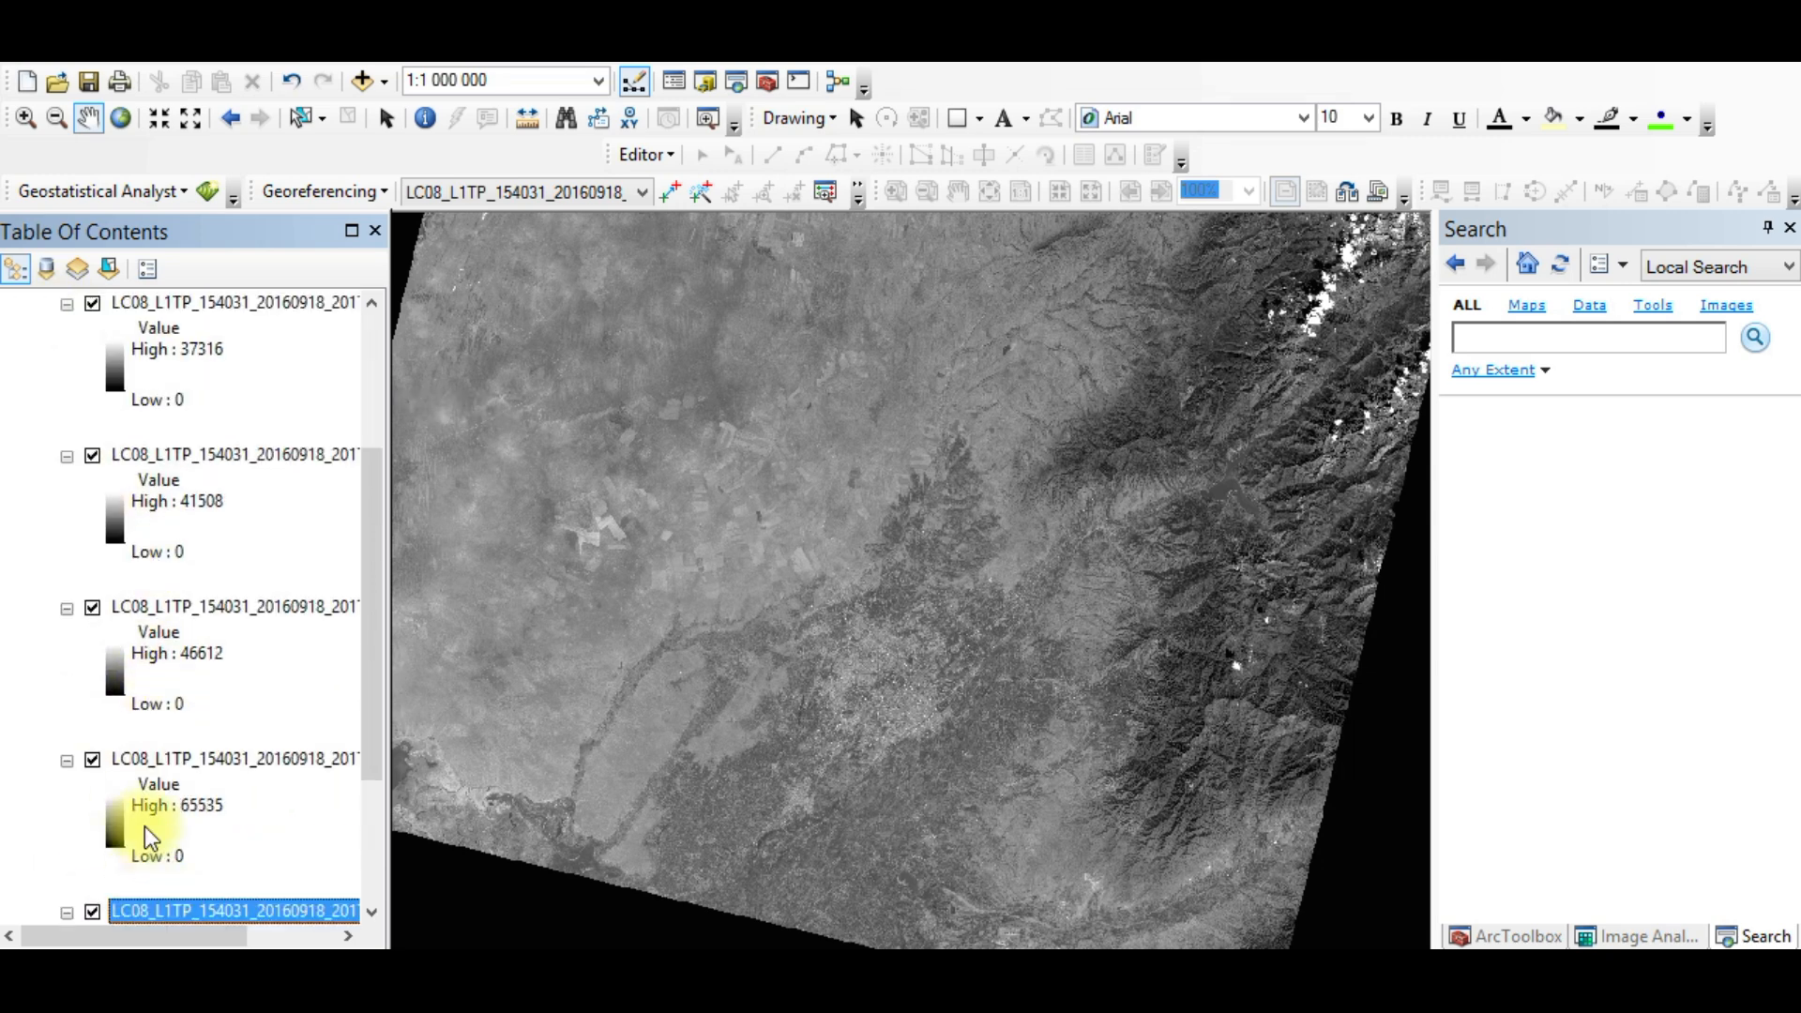
Step: Expand the 2020 group layer to inspect its Landsat bands, and collapse it again
{"action": "left_click", "coordinate": [81, 859]}
{"action": "left_click", "coordinate": [39, 887]}
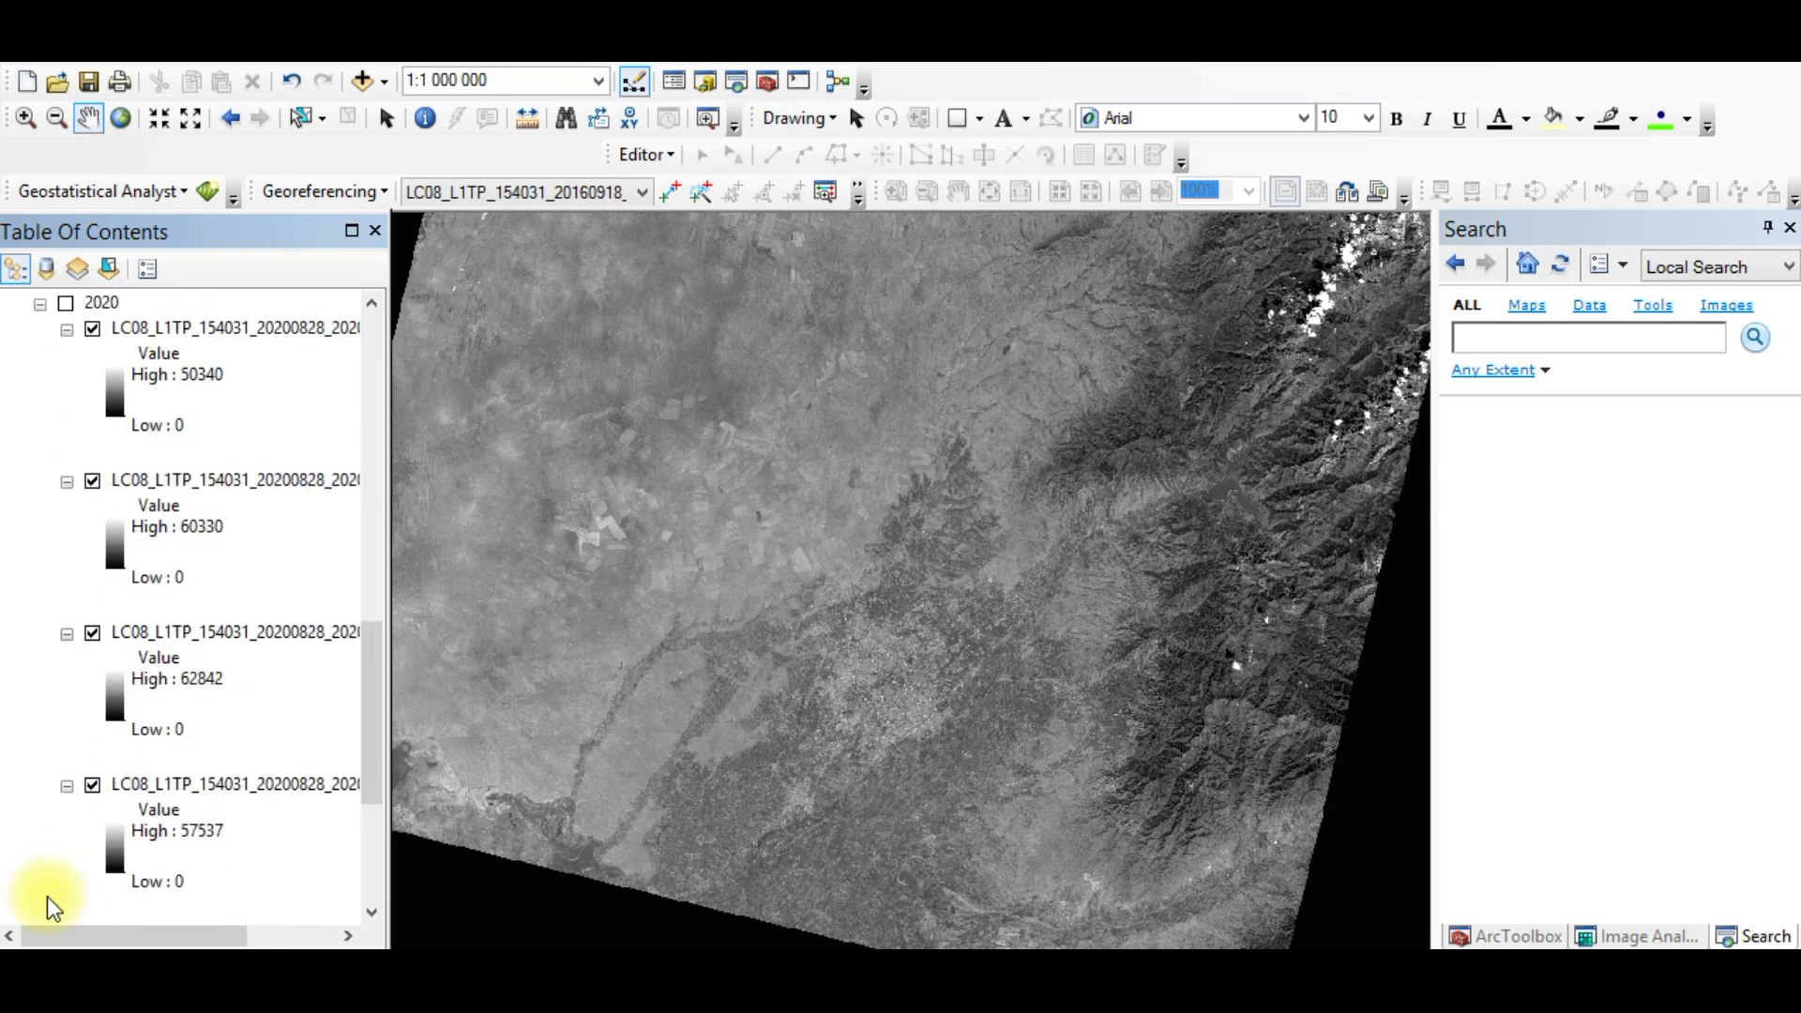
{"action": "scroll", "coordinate": [141, 807], "scroll_direction": "up", "scroll_amount": 5}
{"action": "left_click", "coordinate": [40, 709]}
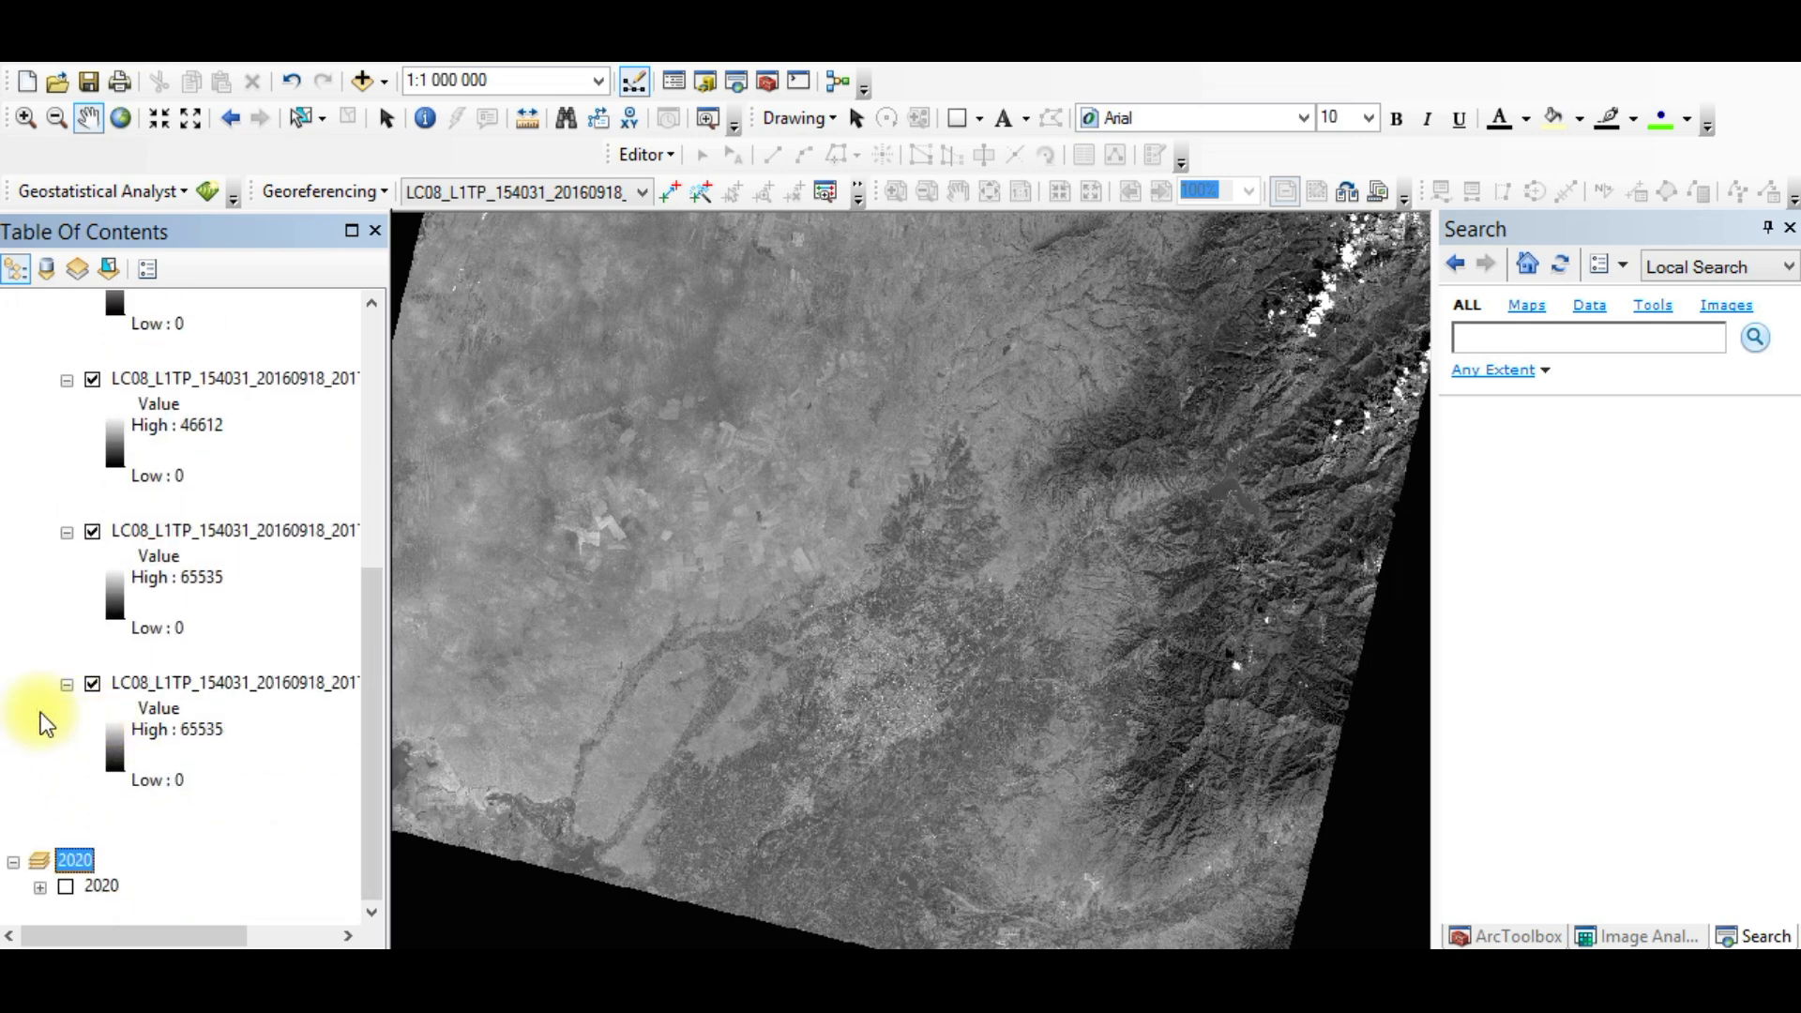
{"action": "scroll", "coordinate": [41, 712], "scroll_direction": "up", "scroll_amount": 5}
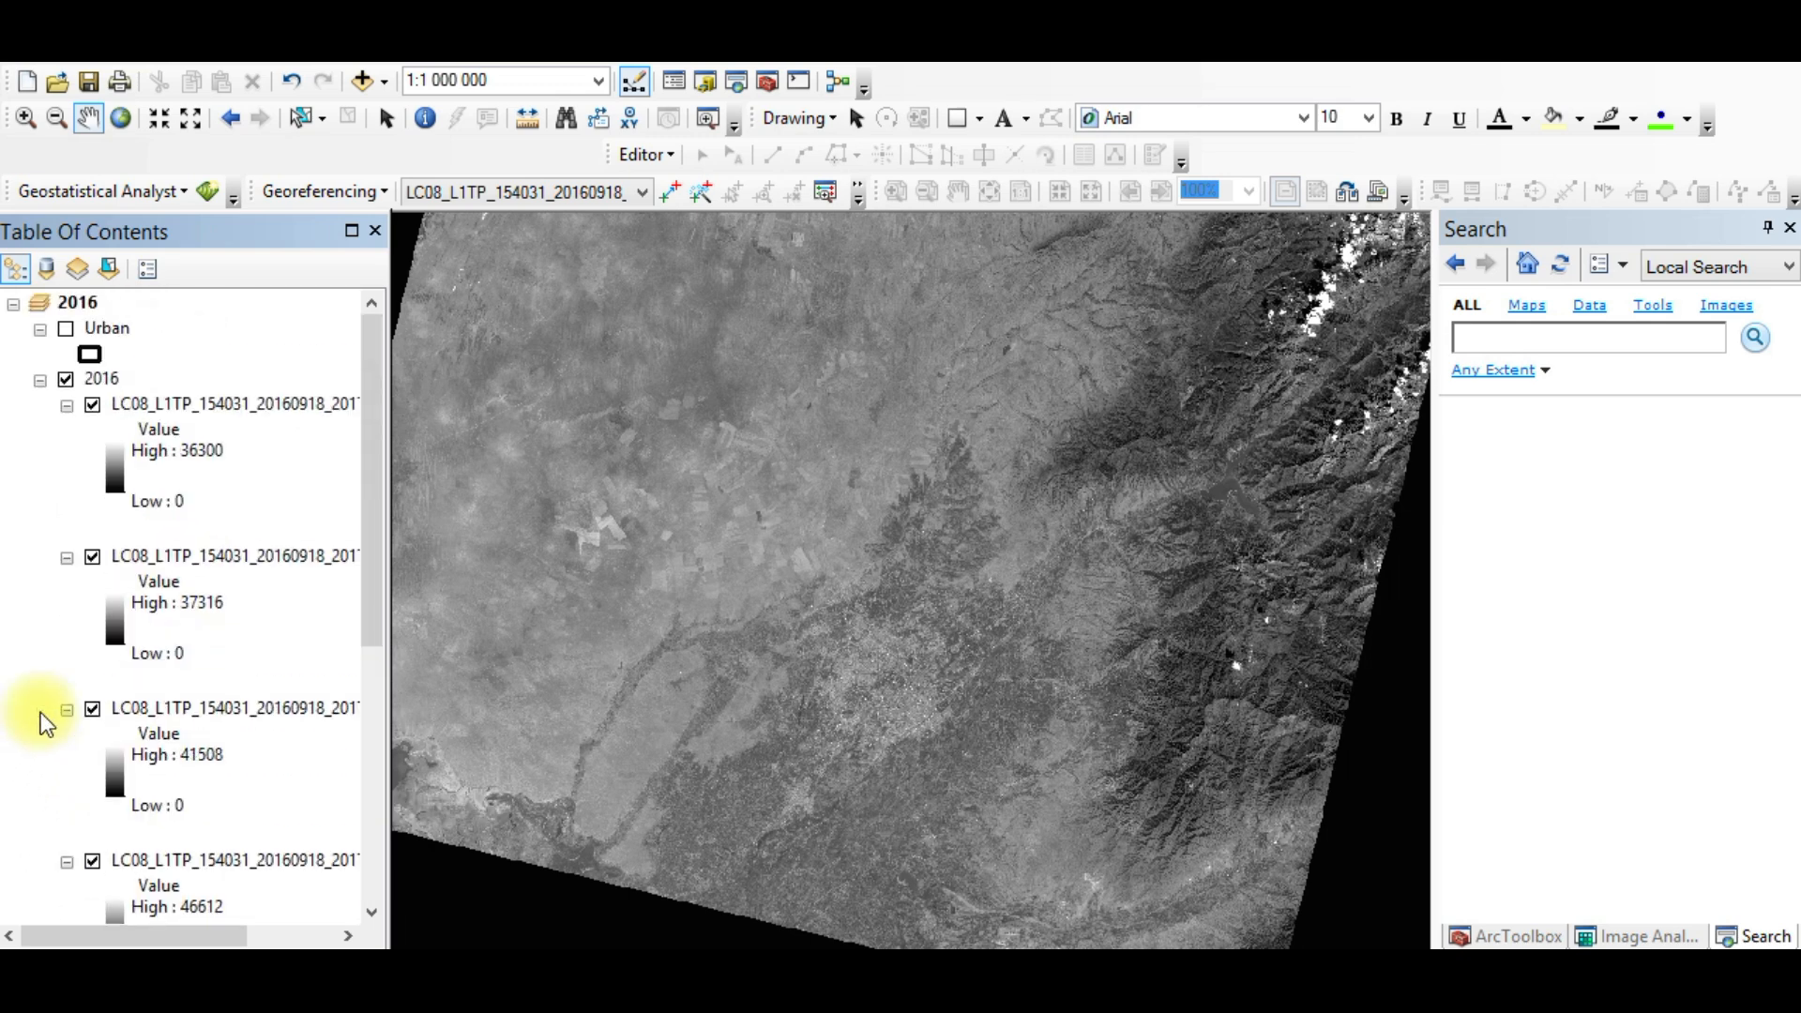
Step: Collapse the 2016 group layer and display the Urban boundary layer over the satellite image
{"action": "left_click", "coordinate": [39, 380]}
{"action": "left_click", "coordinate": [39, 380]}
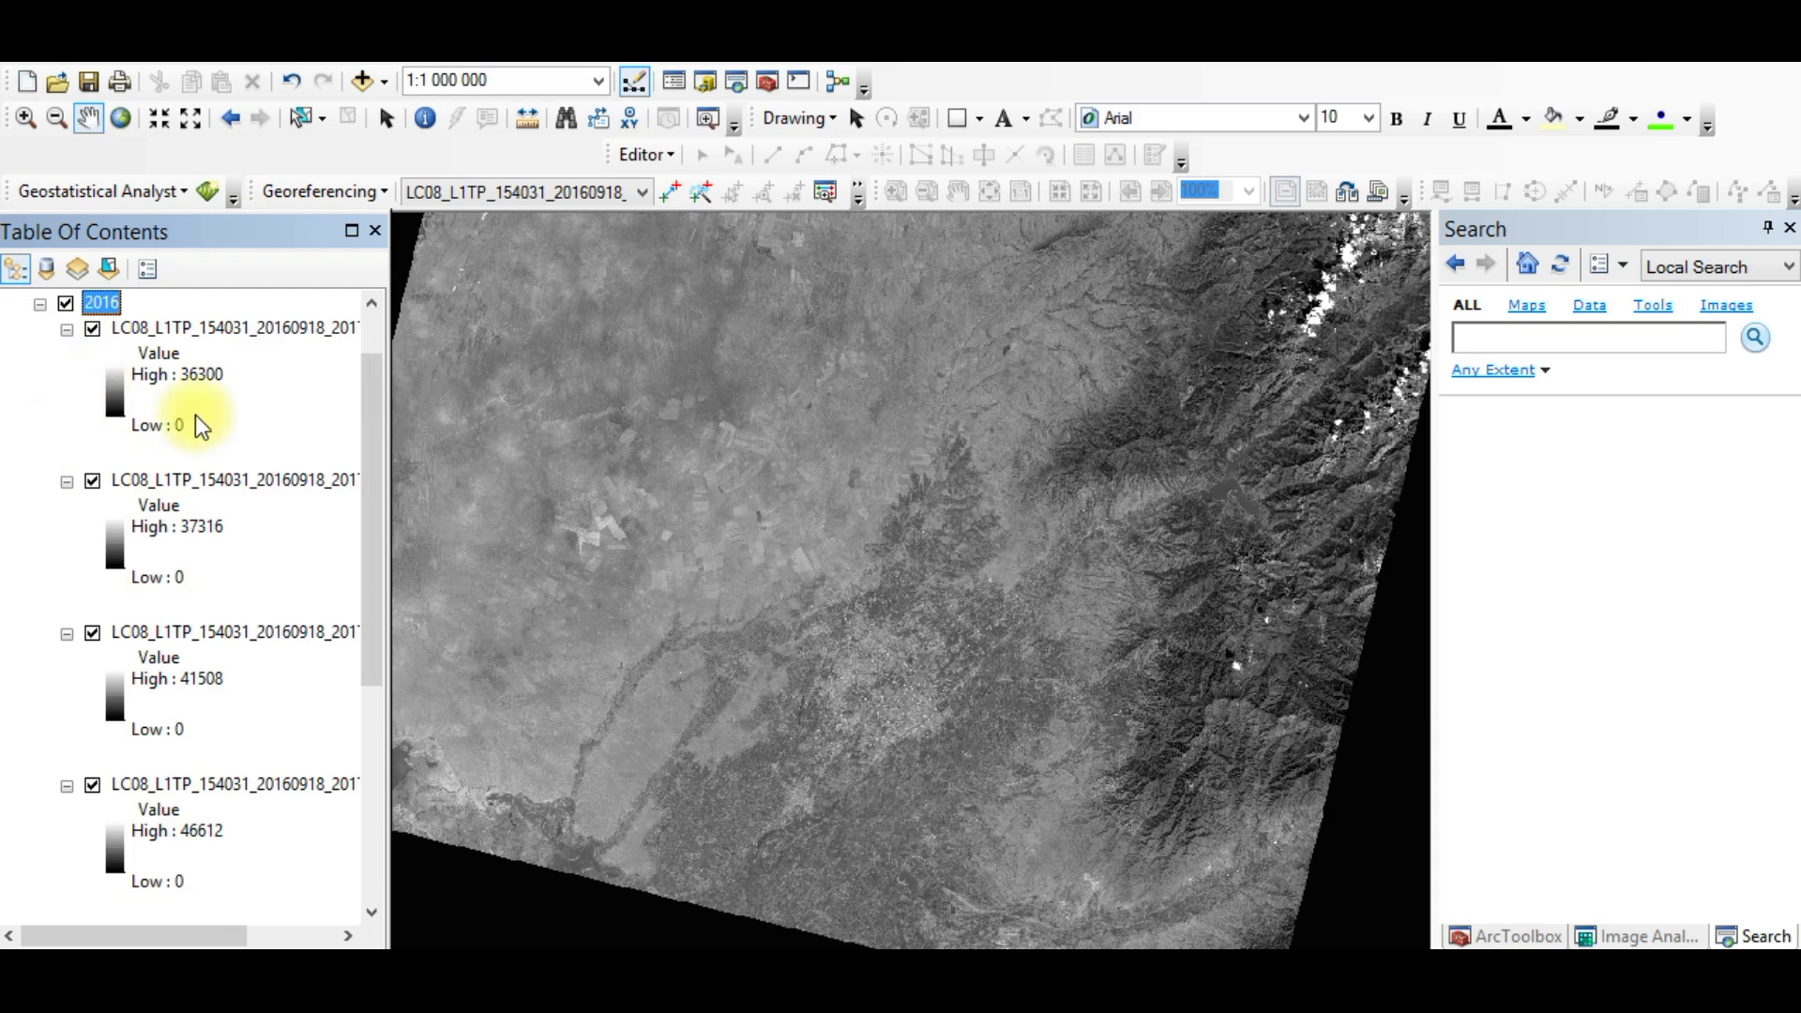
{"action": "left_click", "coordinate": [39, 380]}
{"action": "left_click", "coordinate": [65, 329]}
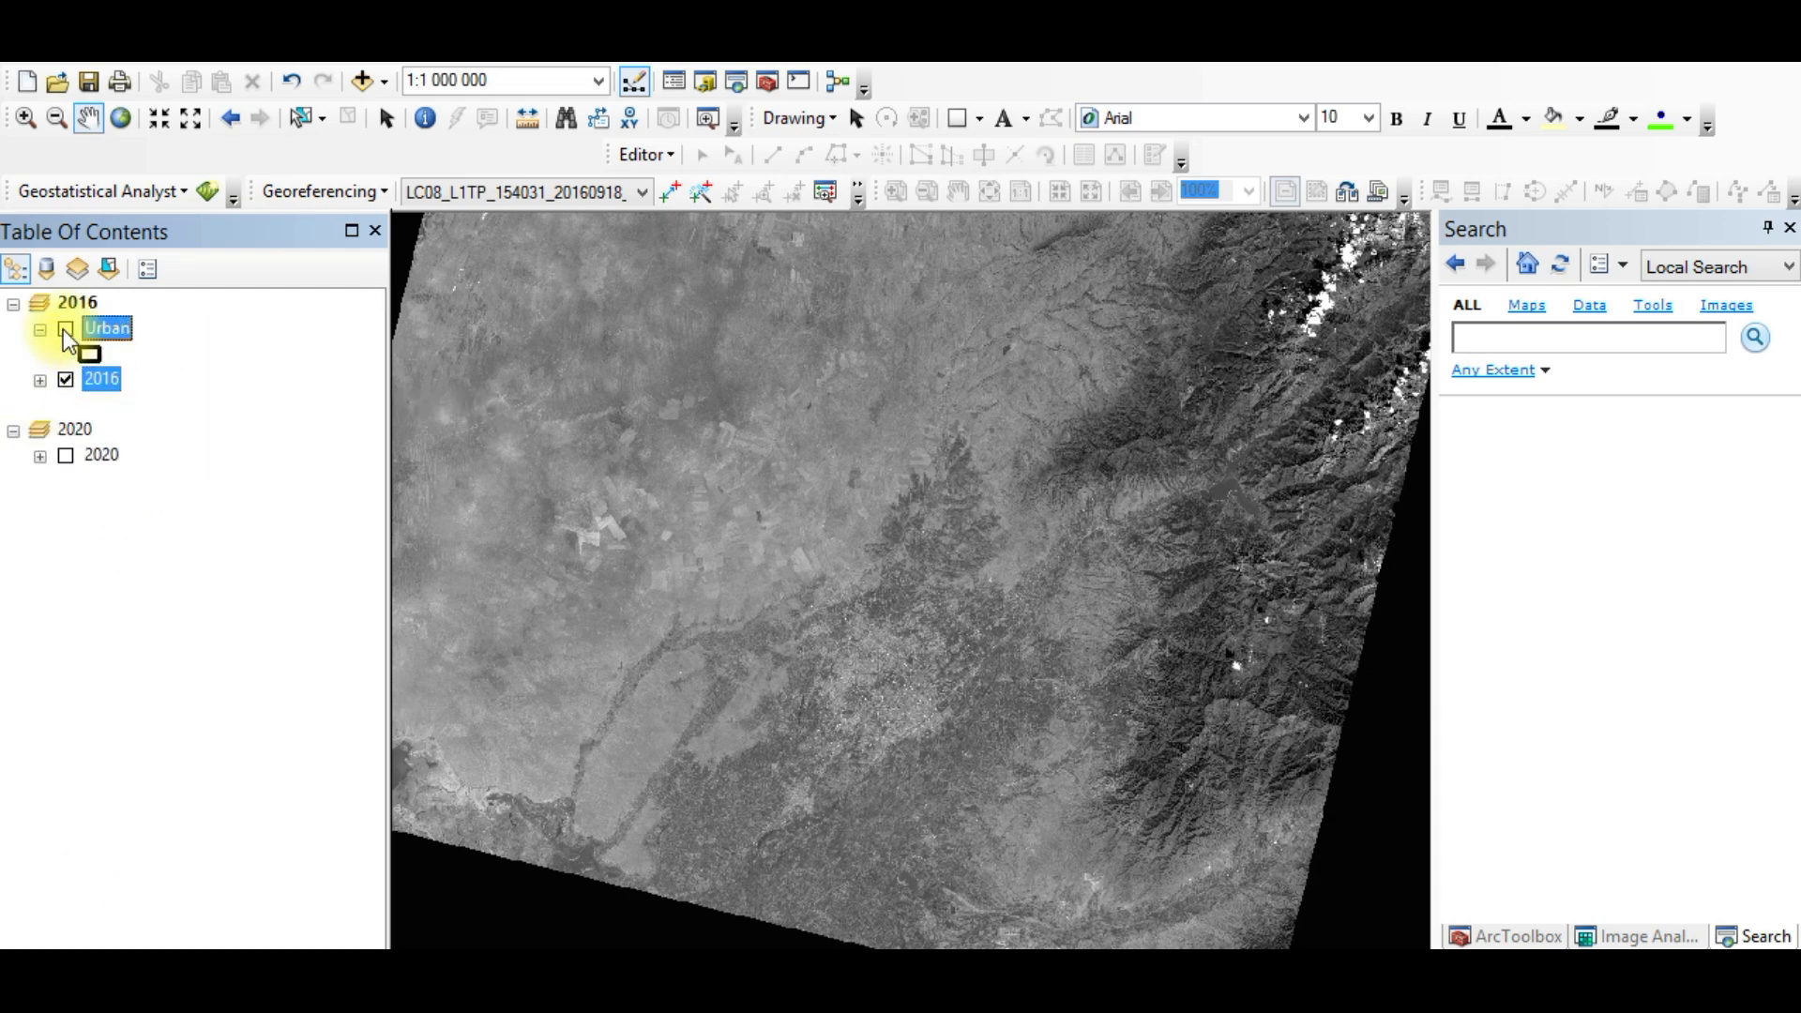
{"action": "scroll", "coordinate": [916, 669], "scroll_direction": "up", "scroll_amount": 2}
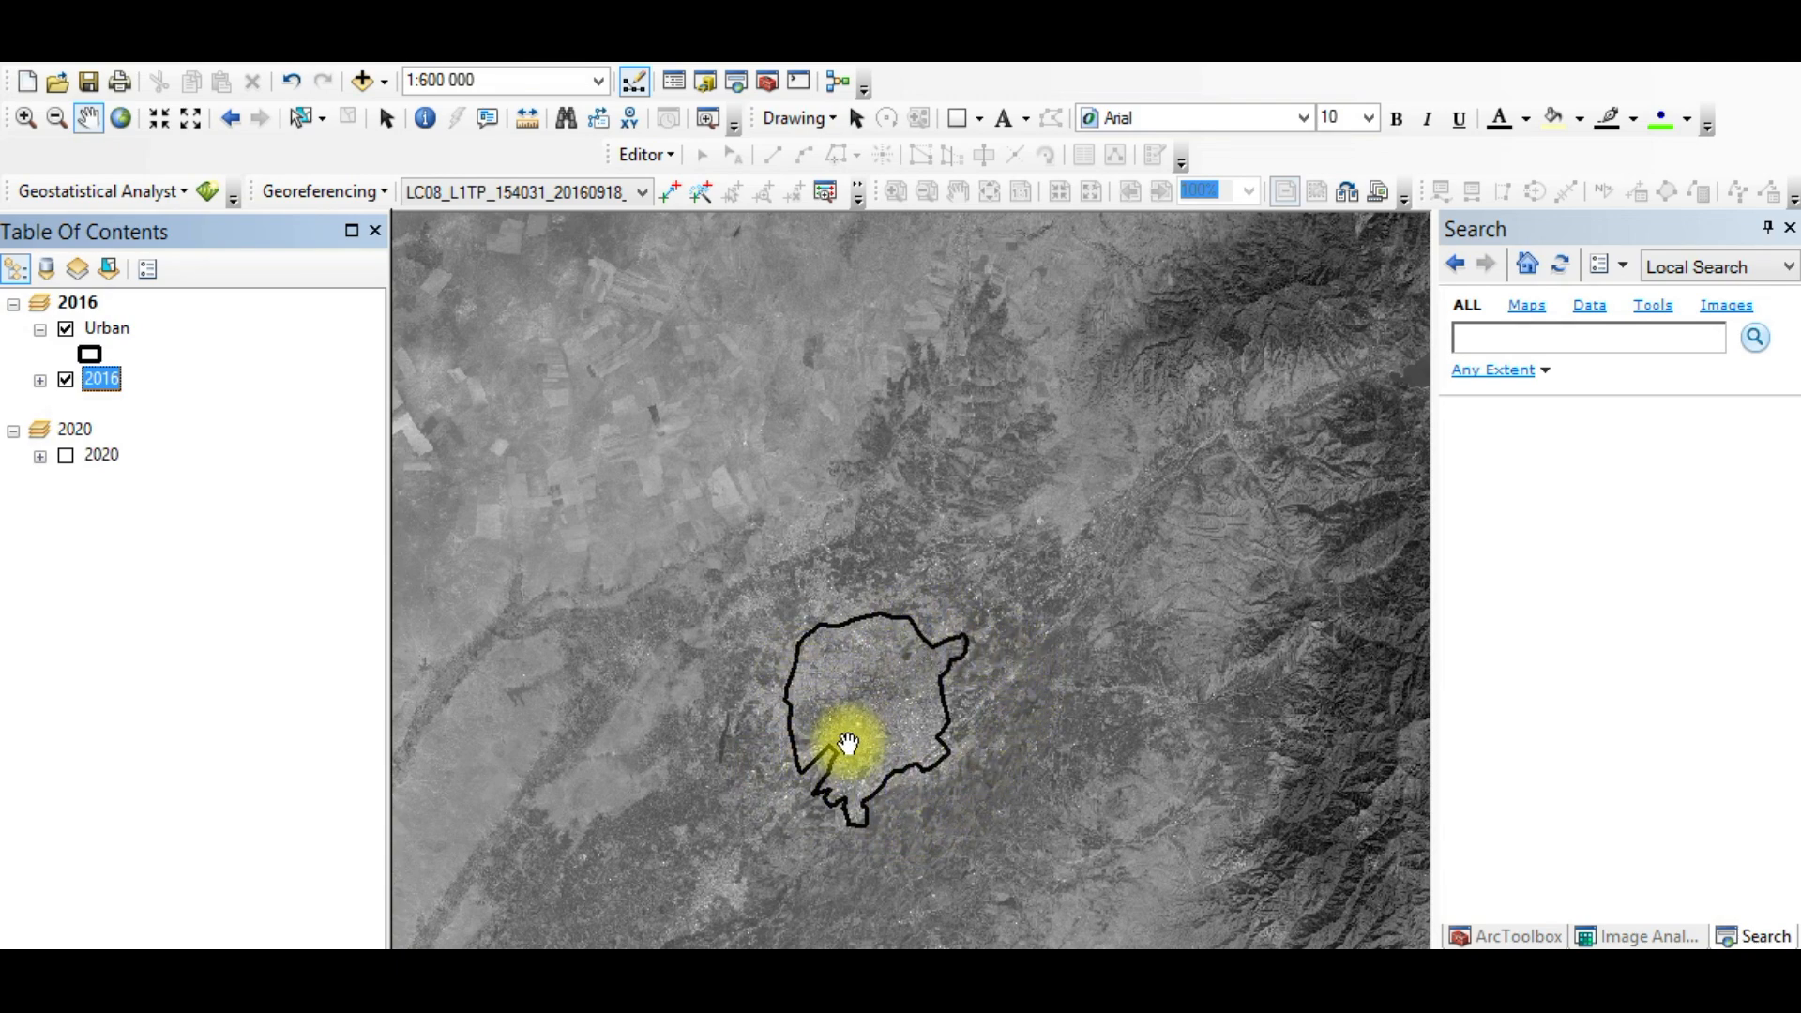
{"action": "scroll", "coordinate": [848, 746], "scroll_direction": "up", "scroll_amount": 2}
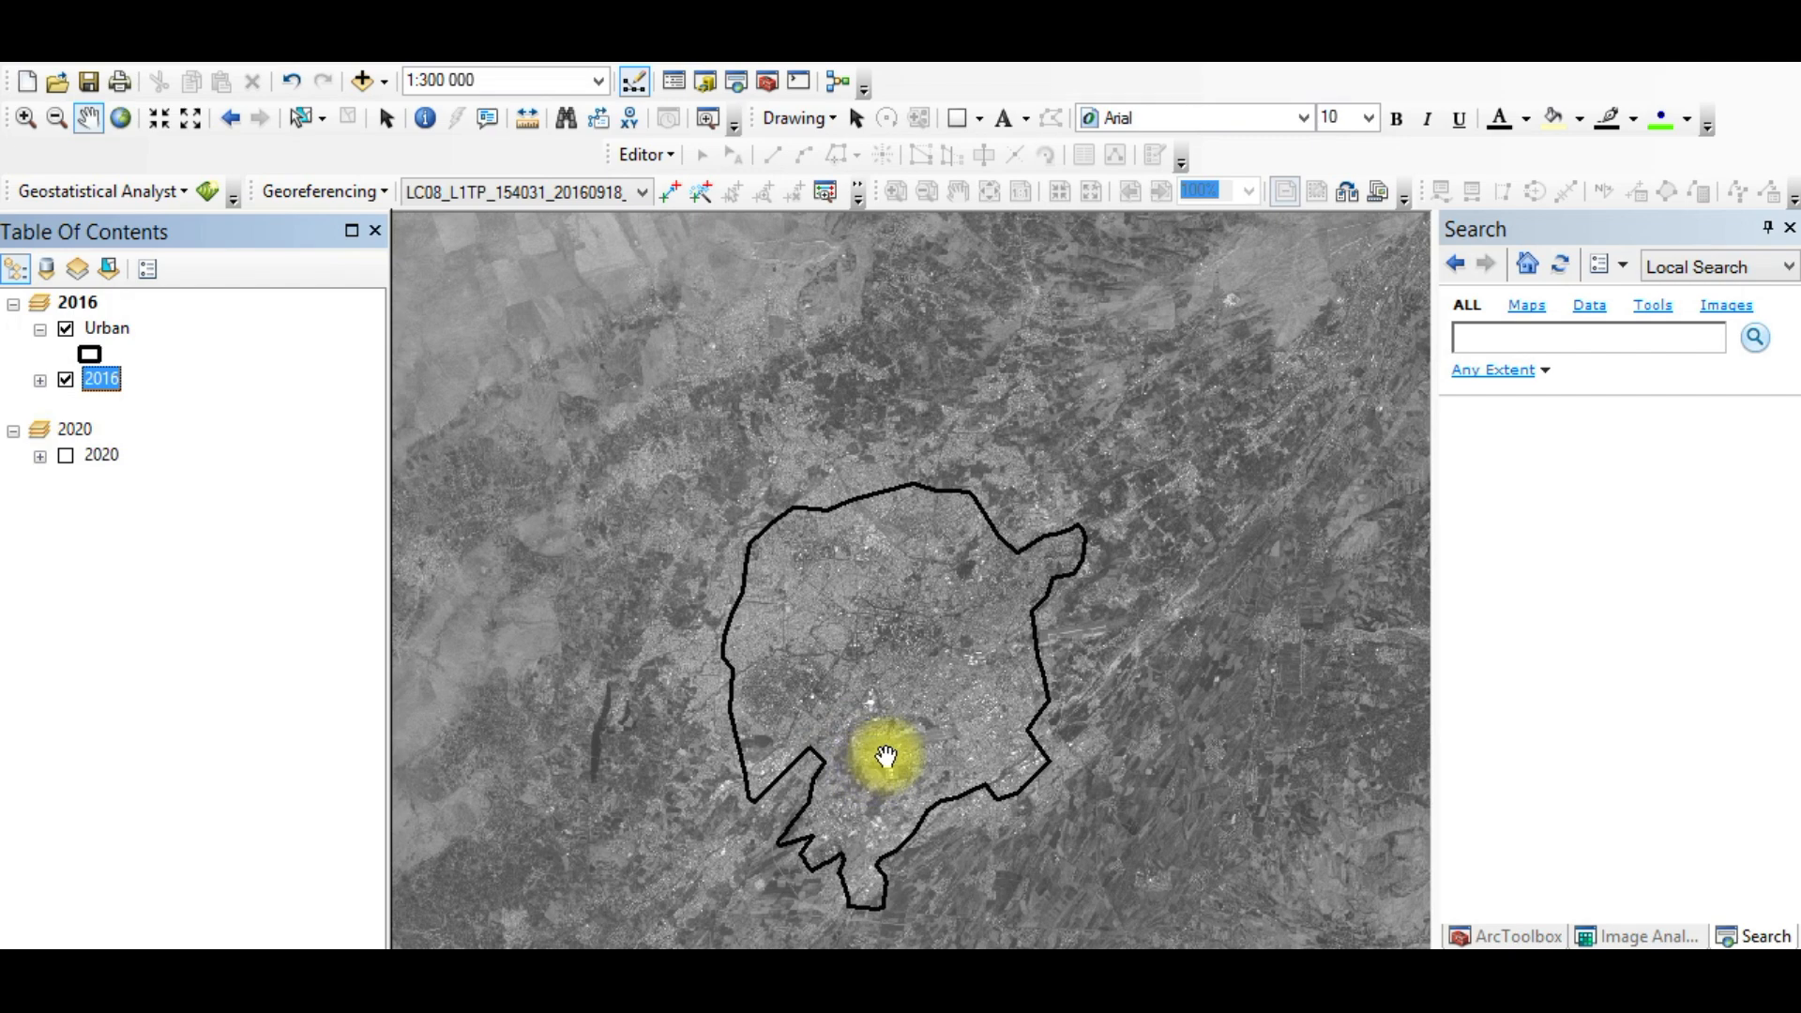
{"action": "scroll", "coordinate": [881, 758], "scroll_direction": "up", "scroll_amount": 1}
{"action": "scroll", "coordinate": [886, 756], "scroll_direction": "down", "scroll_amount": 3}
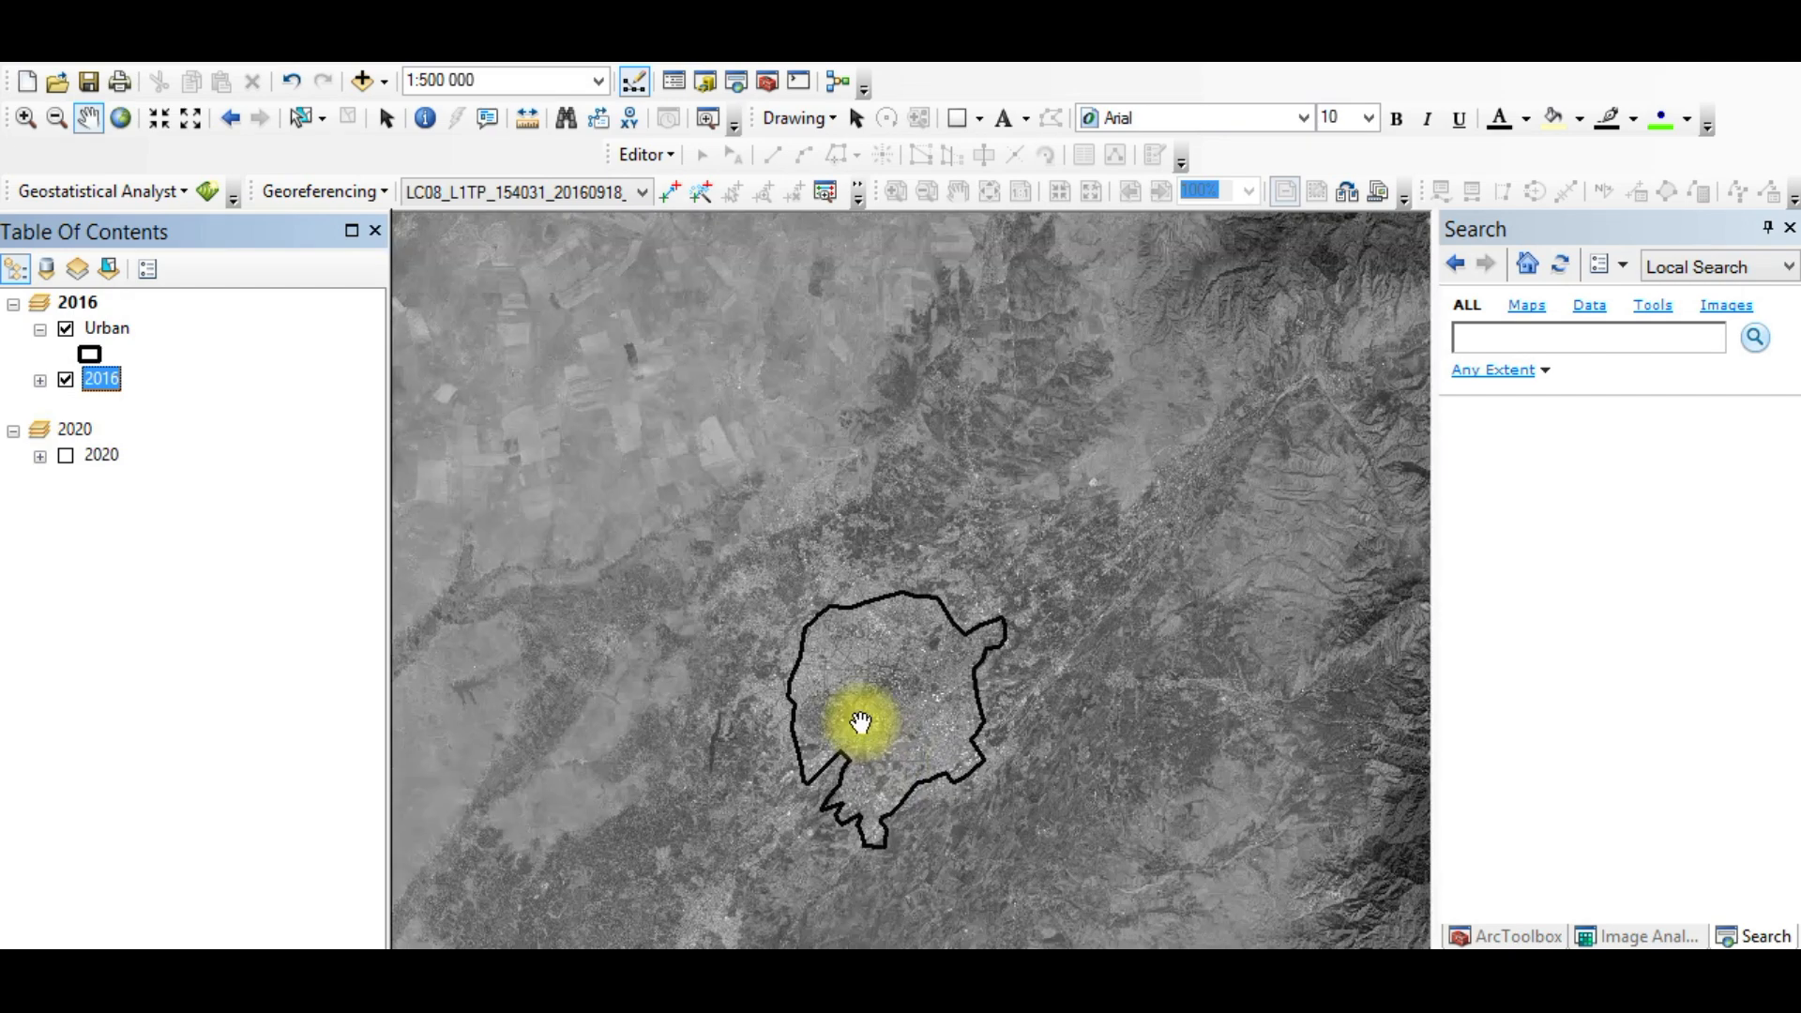
Step: Expand the 2016 group layer, bring up ArcToolbox and review the individual bands B2 to B5
{"action": "left_click", "coordinate": [40, 381]}
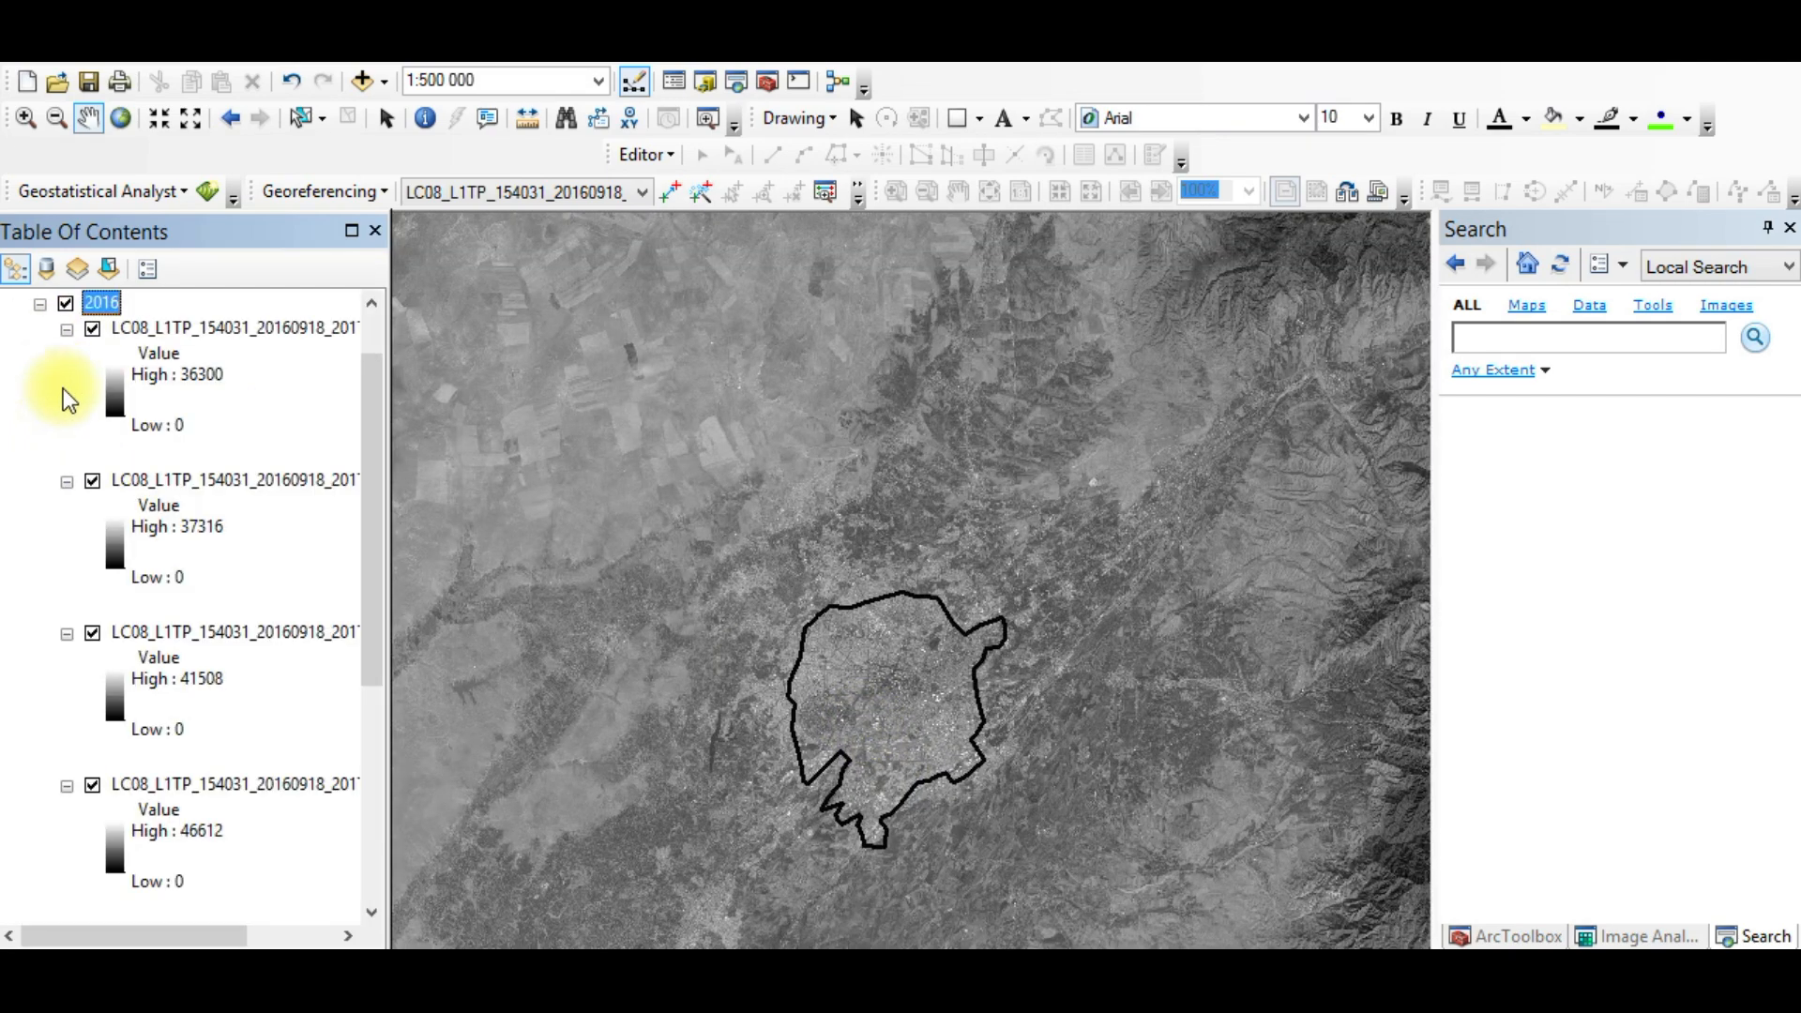
{"action": "scroll", "coordinate": [143, 374], "scroll_direction": "up", "scroll_amount": 1}
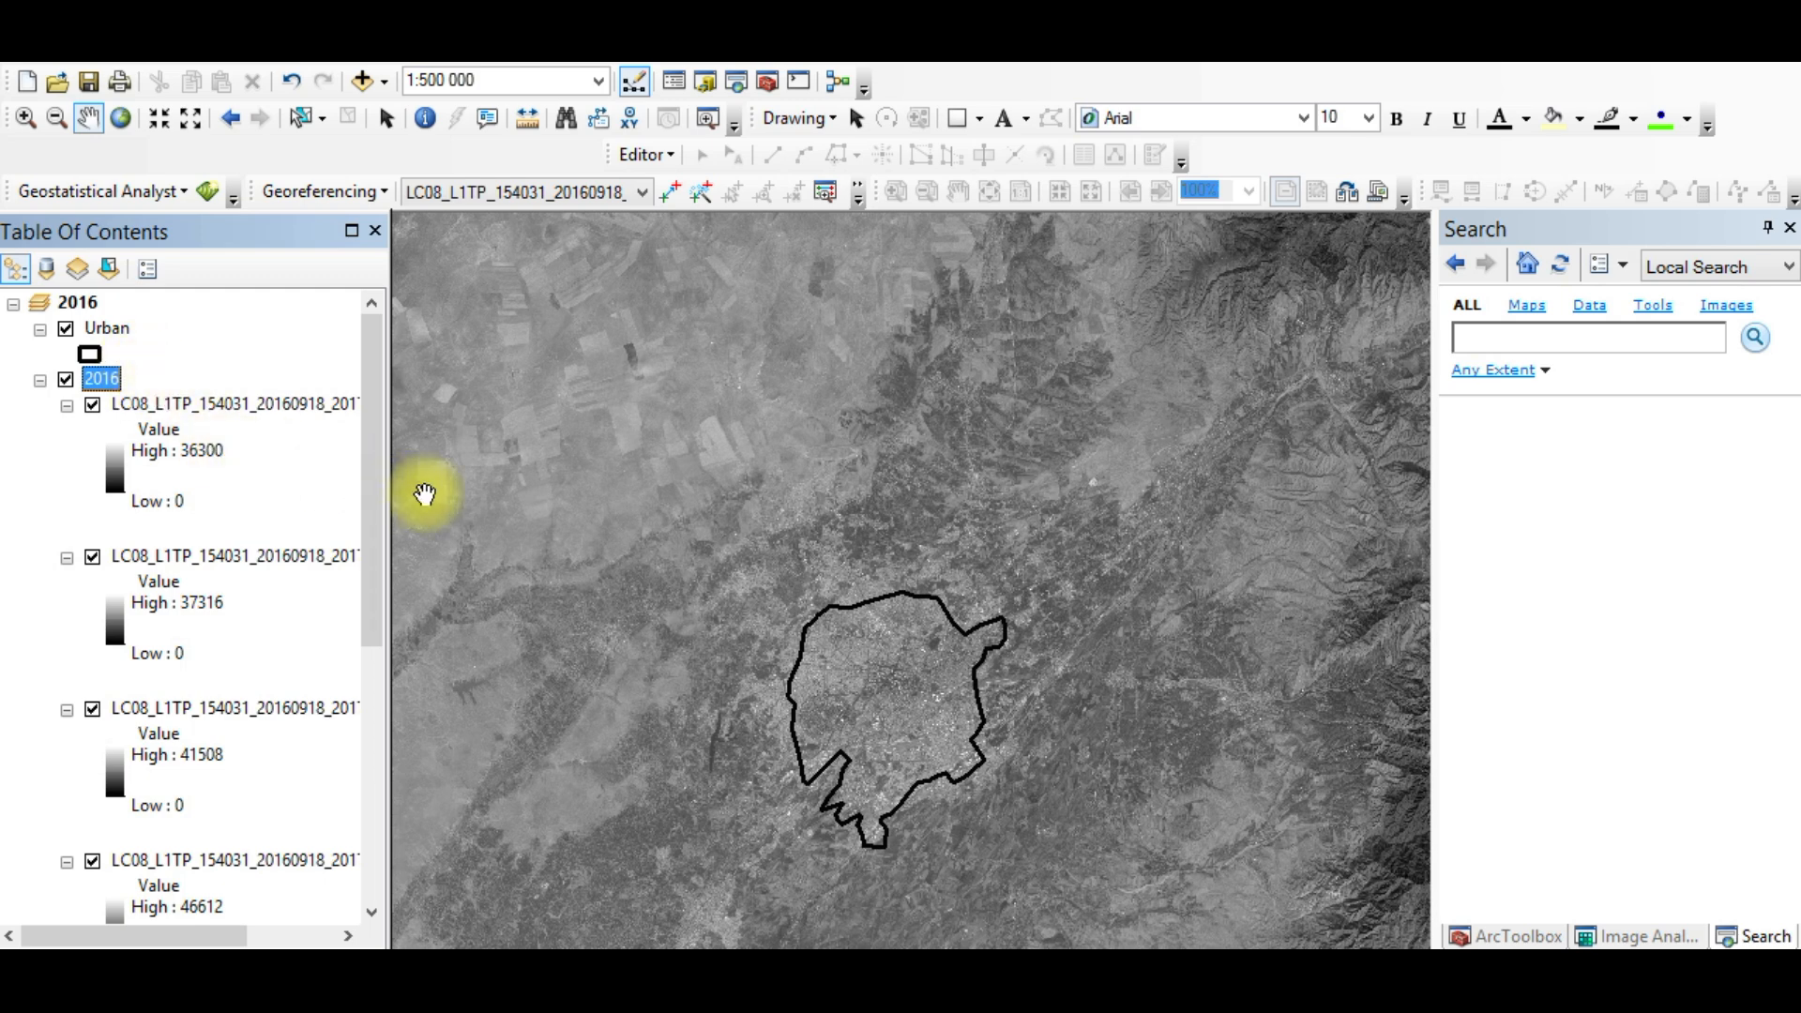
{"action": "left_click", "coordinate": [1492, 938]}
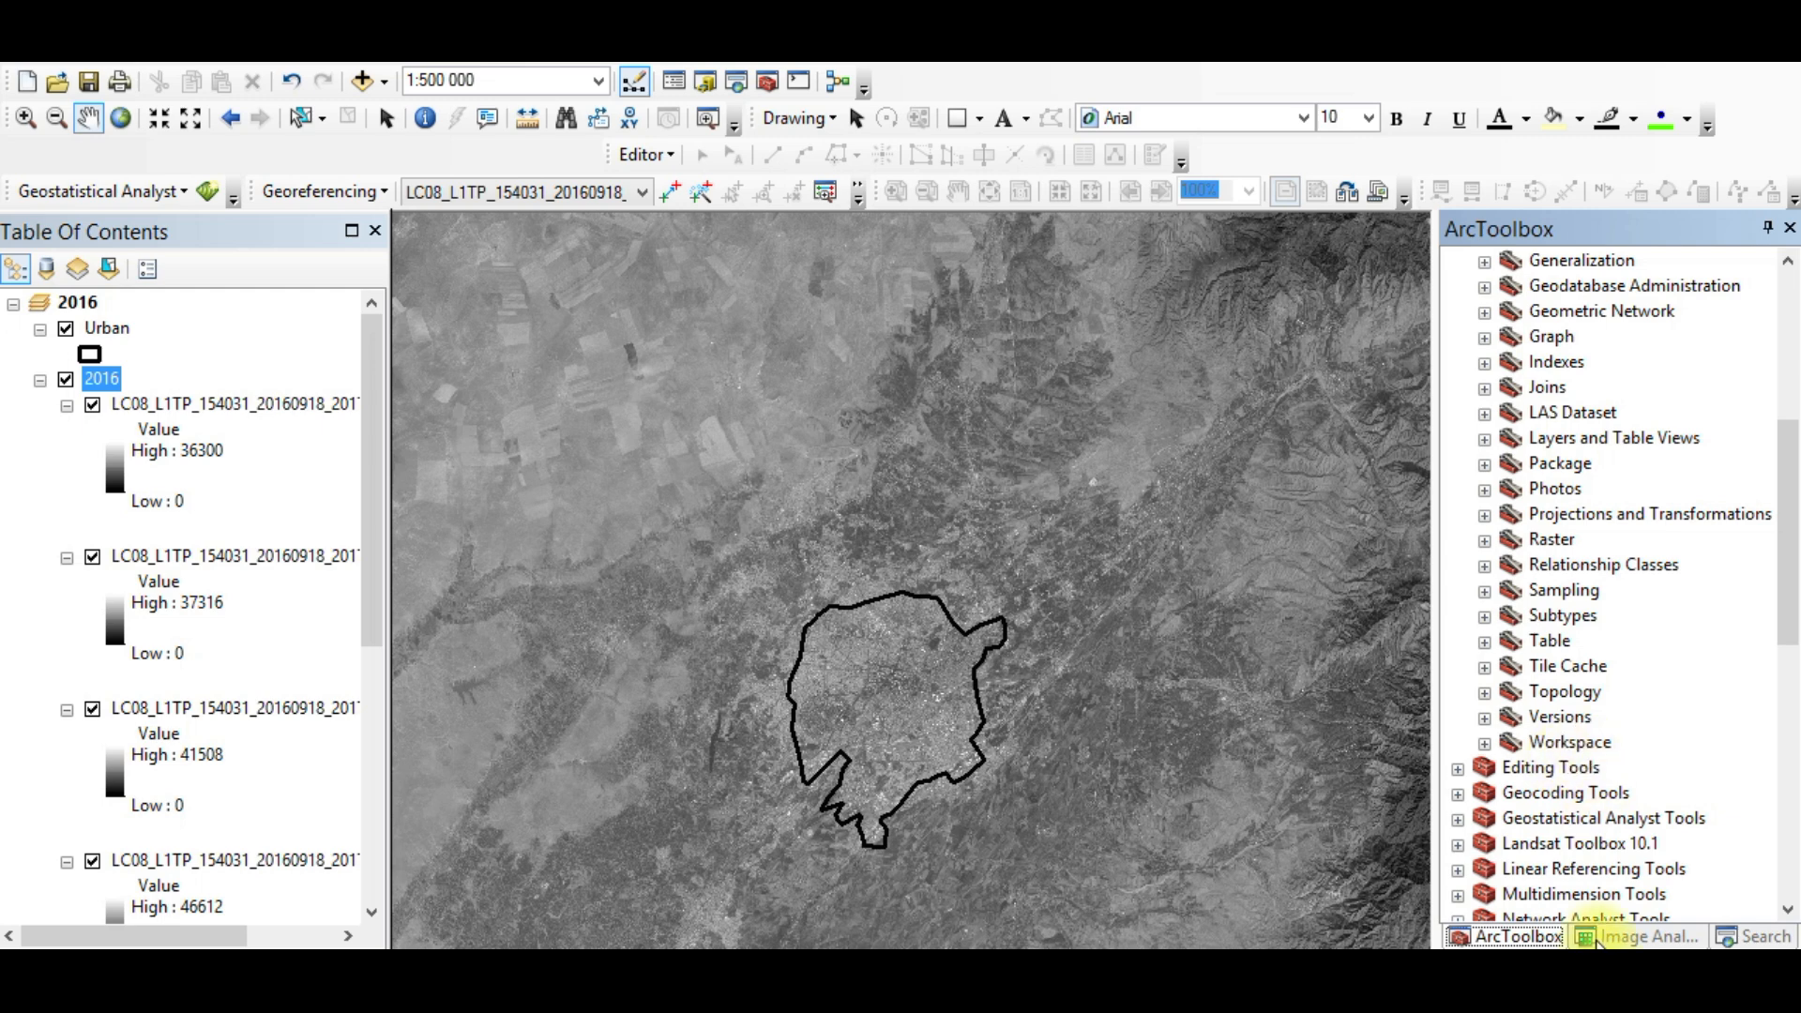
{"action": "left_click", "coordinate": [182, 409]}
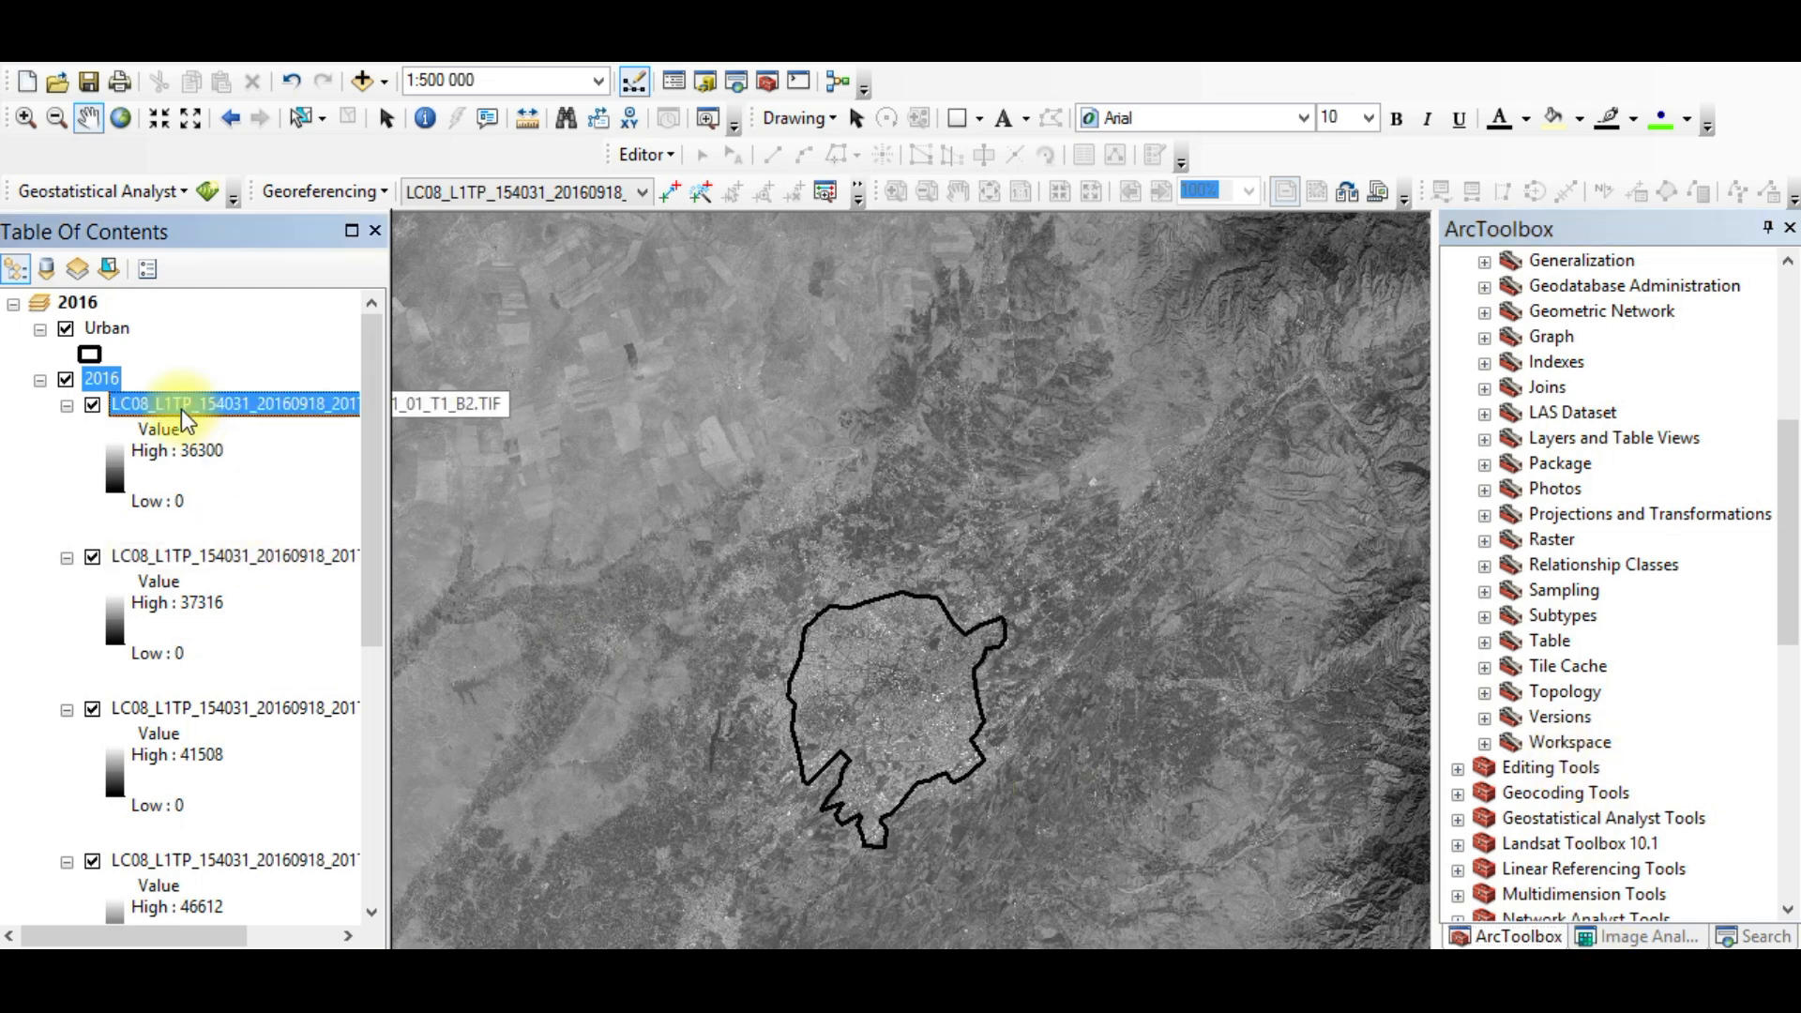
{"action": "left_click", "coordinate": [221, 554]}
{"action": "left_click", "coordinate": [289, 713]}
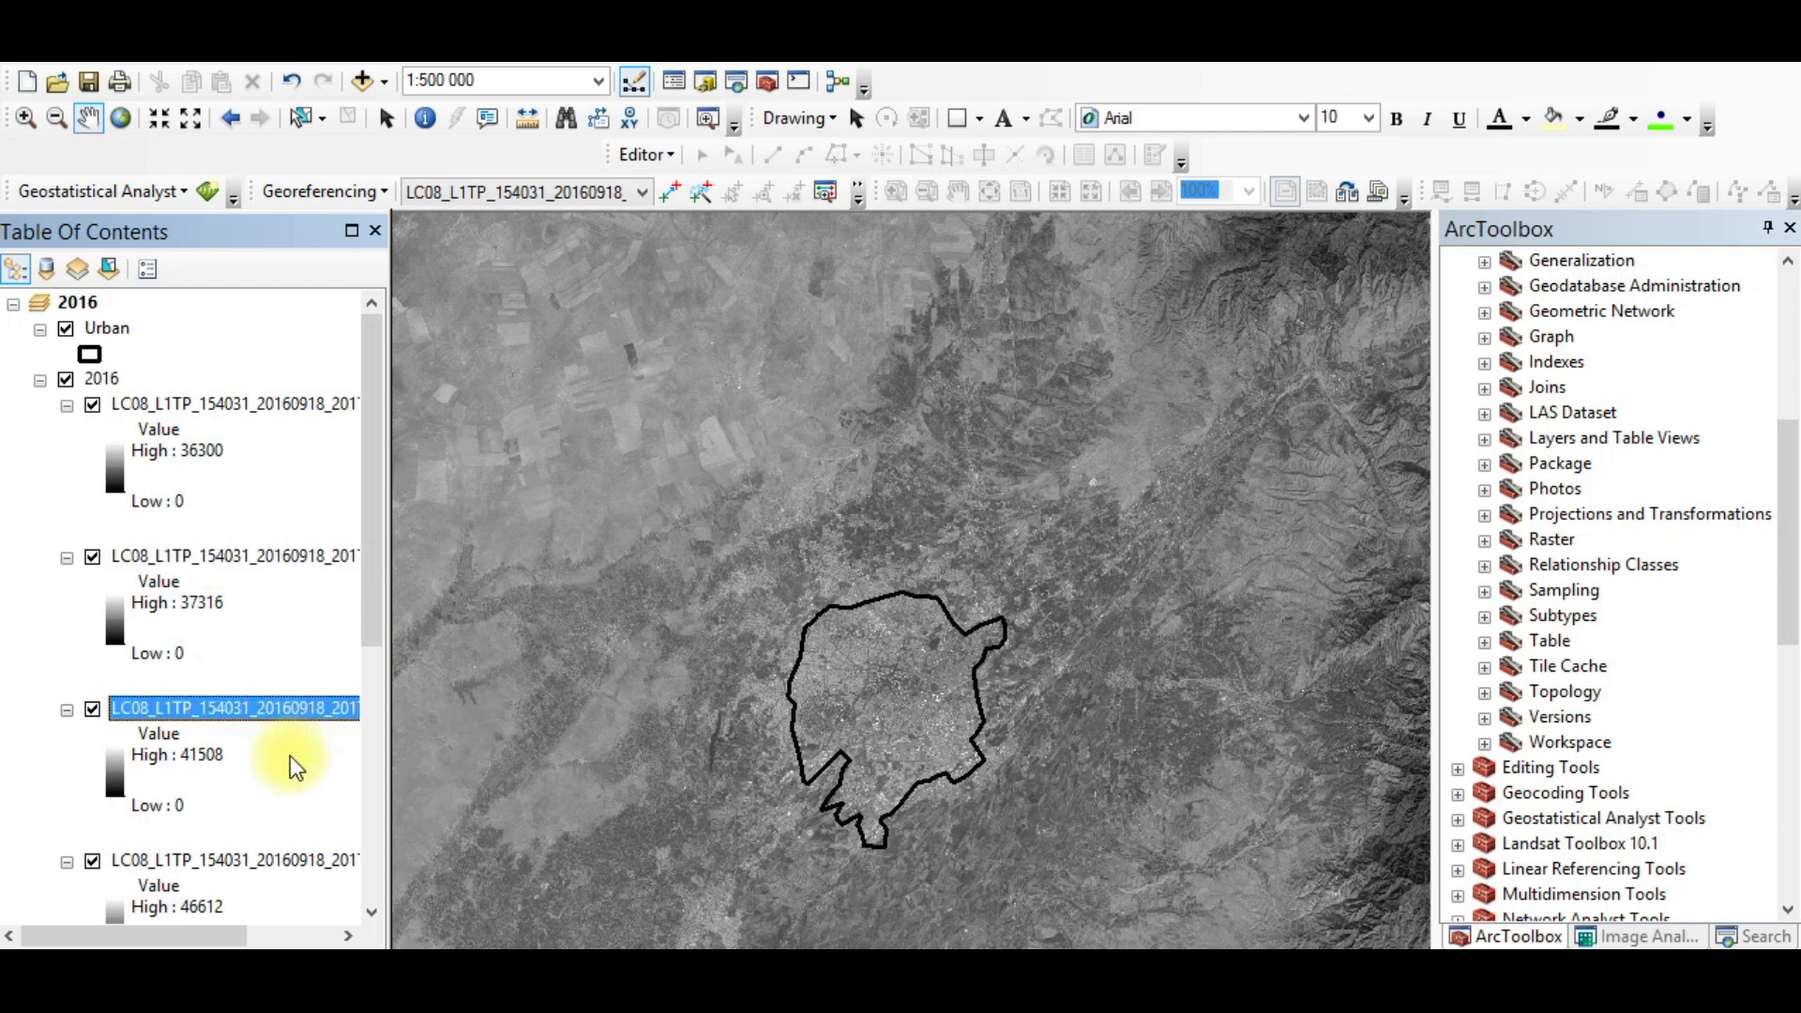
{"action": "scroll", "coordinate": [277, 756], "scroll_direction": "down", "scroll_amount": 3}
{"action": "left_click", "coordinate": [289, 706]}
{"action": "scroll", "coordinate": [289, 706], "scroll_direction": "up", "scroll_amount": 3}
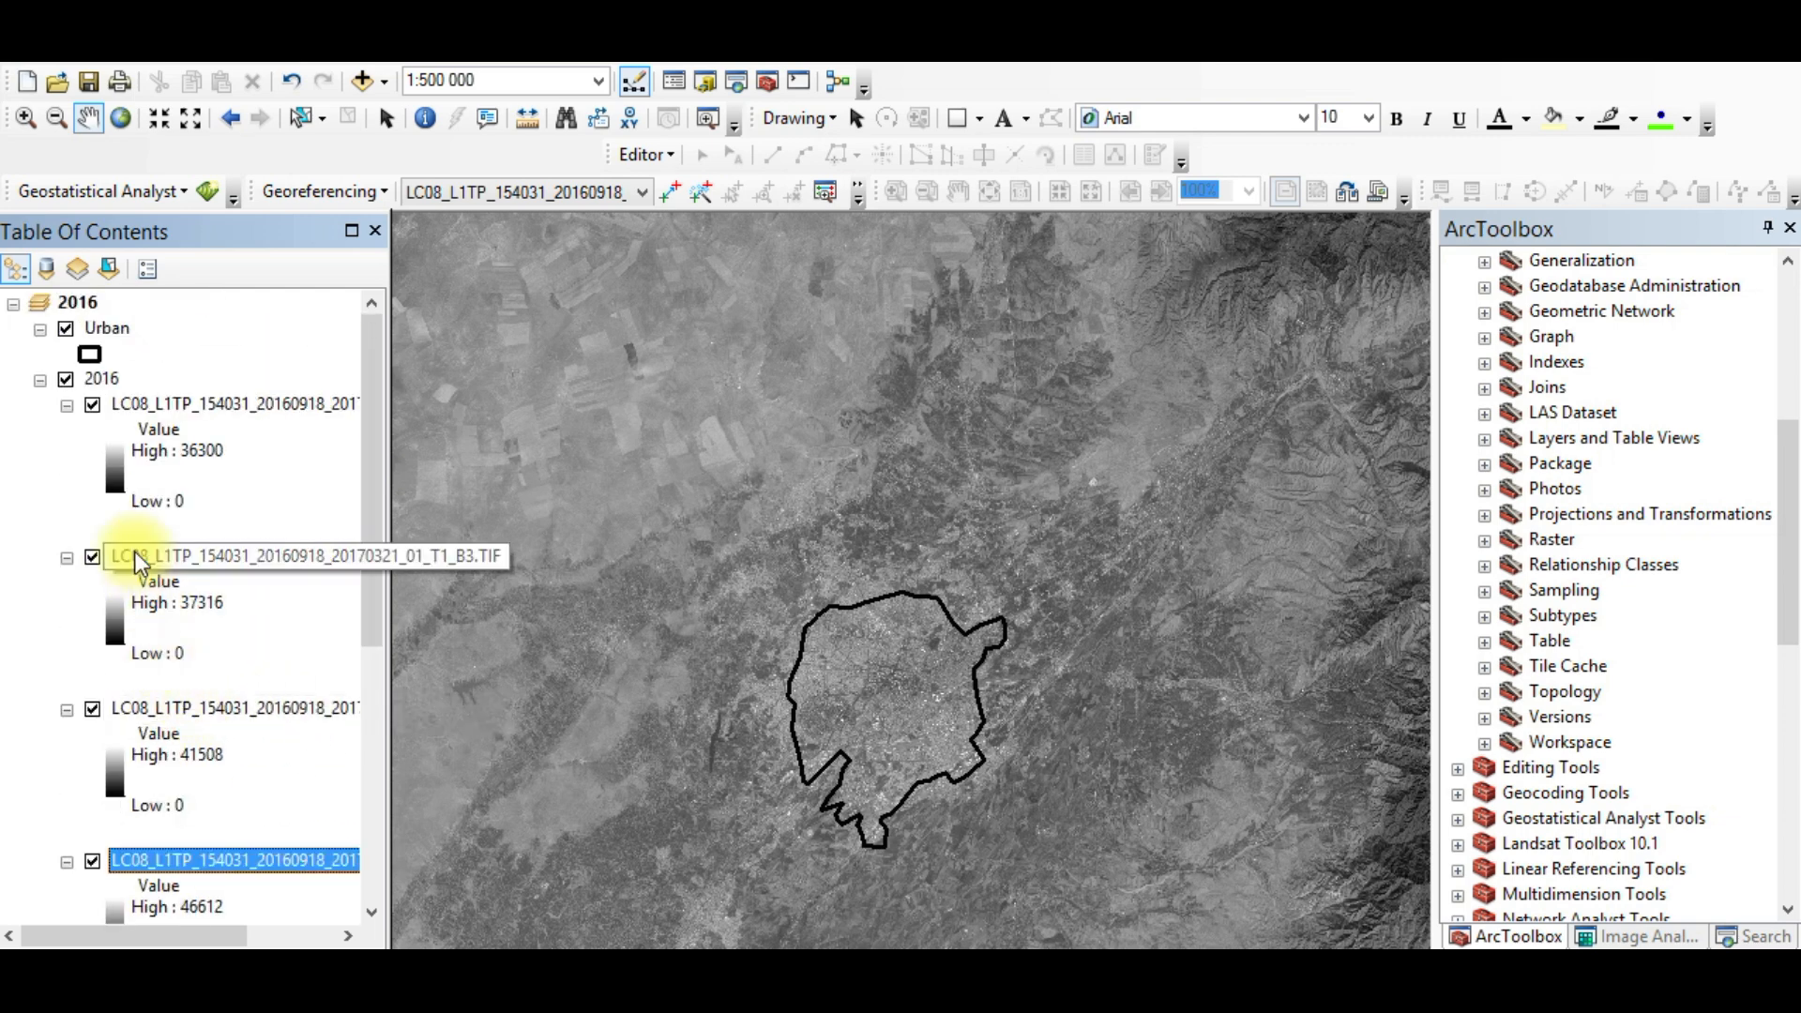
{"action": "left_click", "coordinate": [93, 383]}
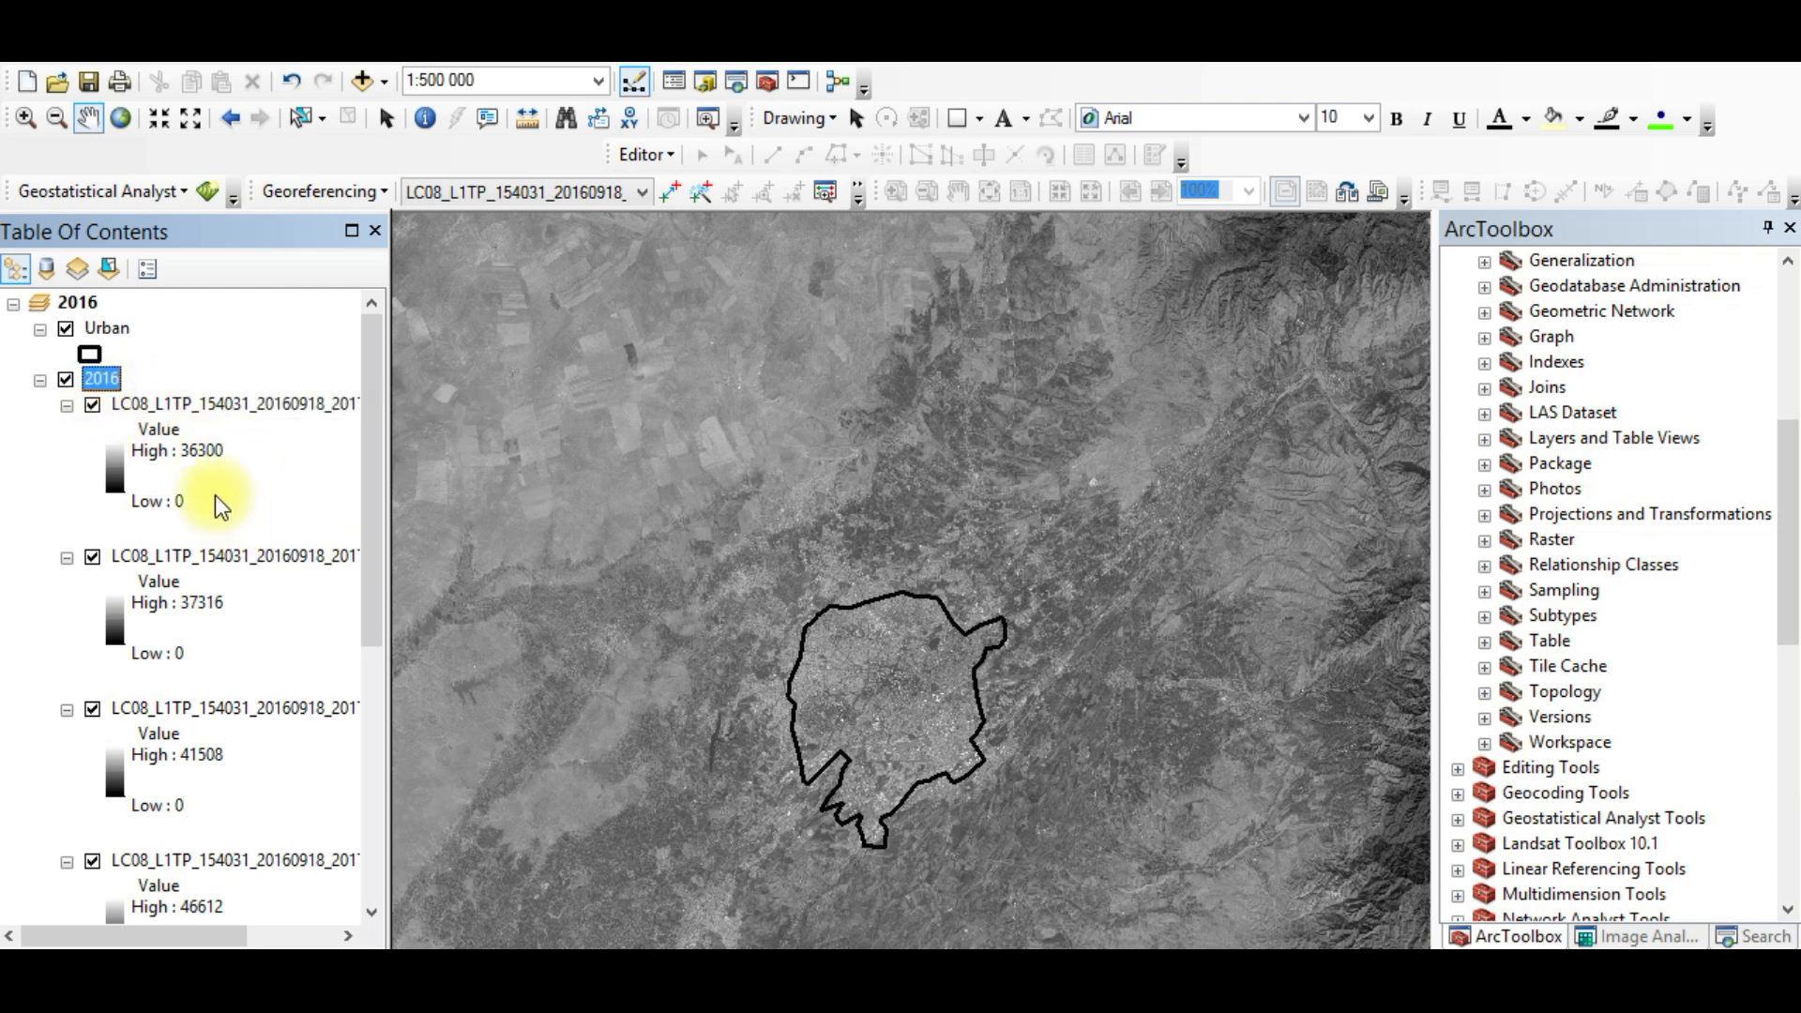
Step: Review the 2016 bands B2 to B6 individually in the layer list and view the wider scene around the Urban boundary
{"action": "scroll", "coordinate": [216, 504], "scroll_direction": "down", "scroll_amount": 1}
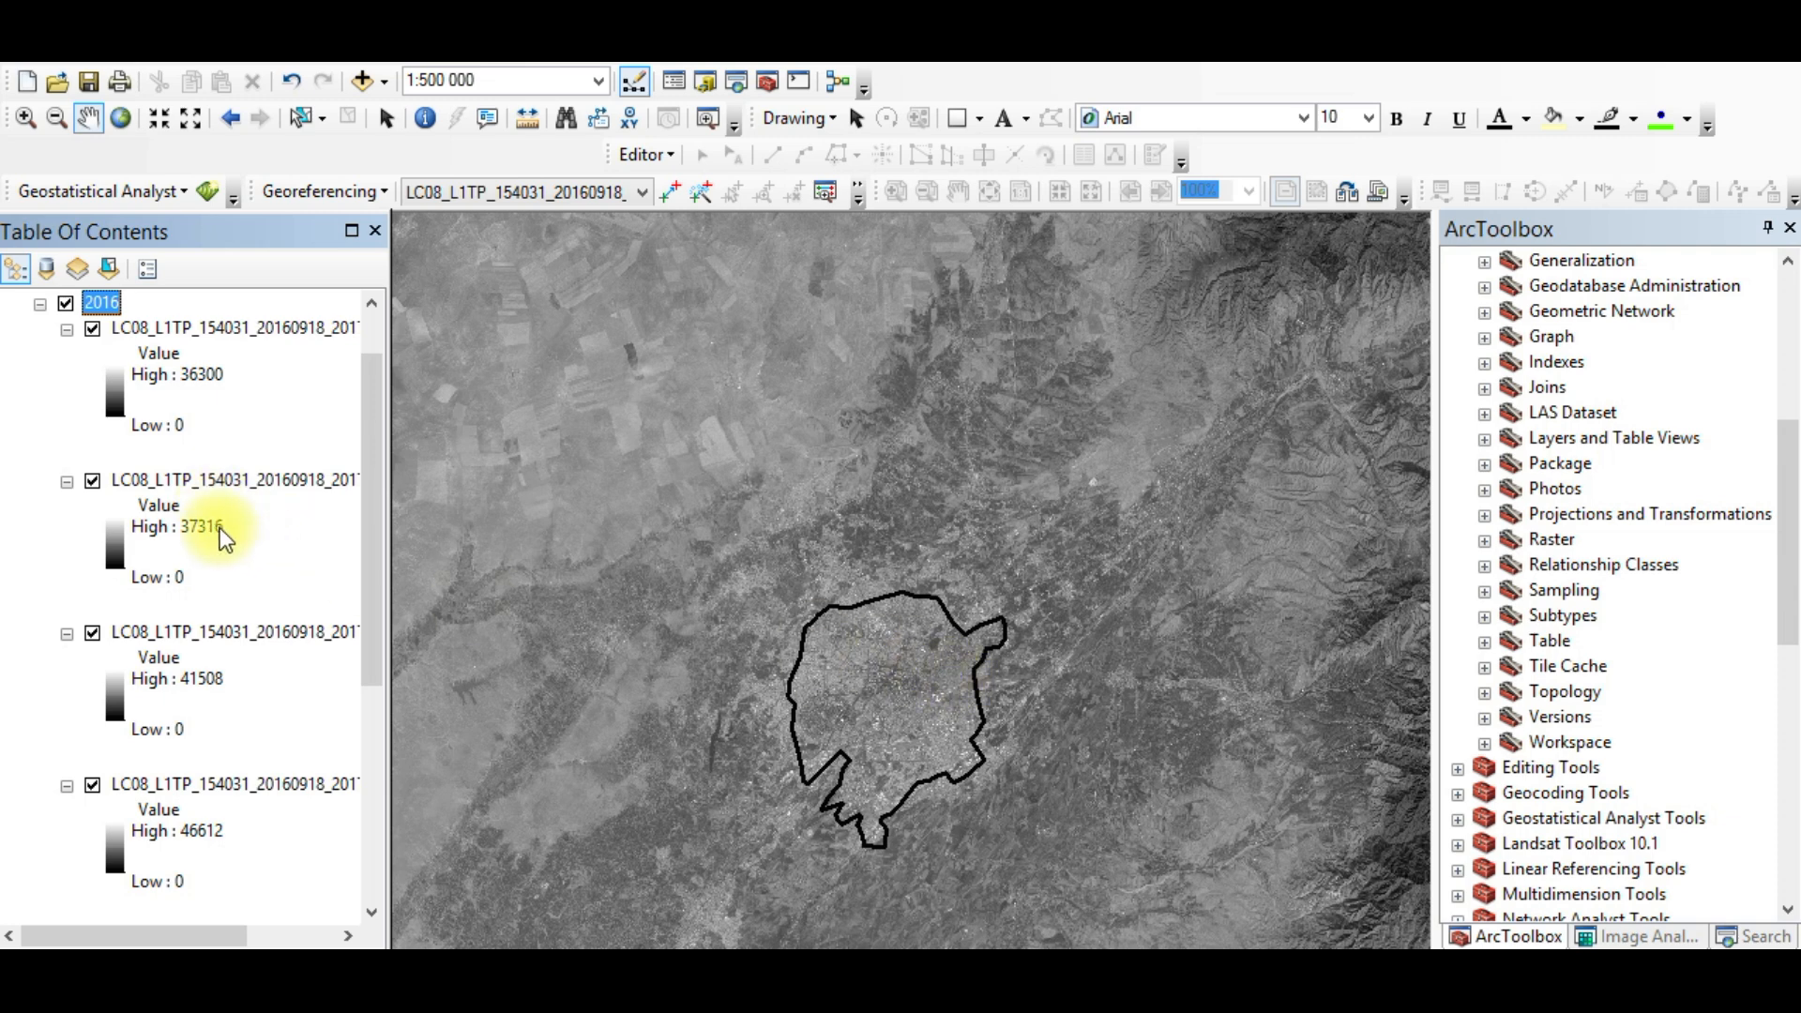
{"action": "left_click", "coordinate": [270, 488]}
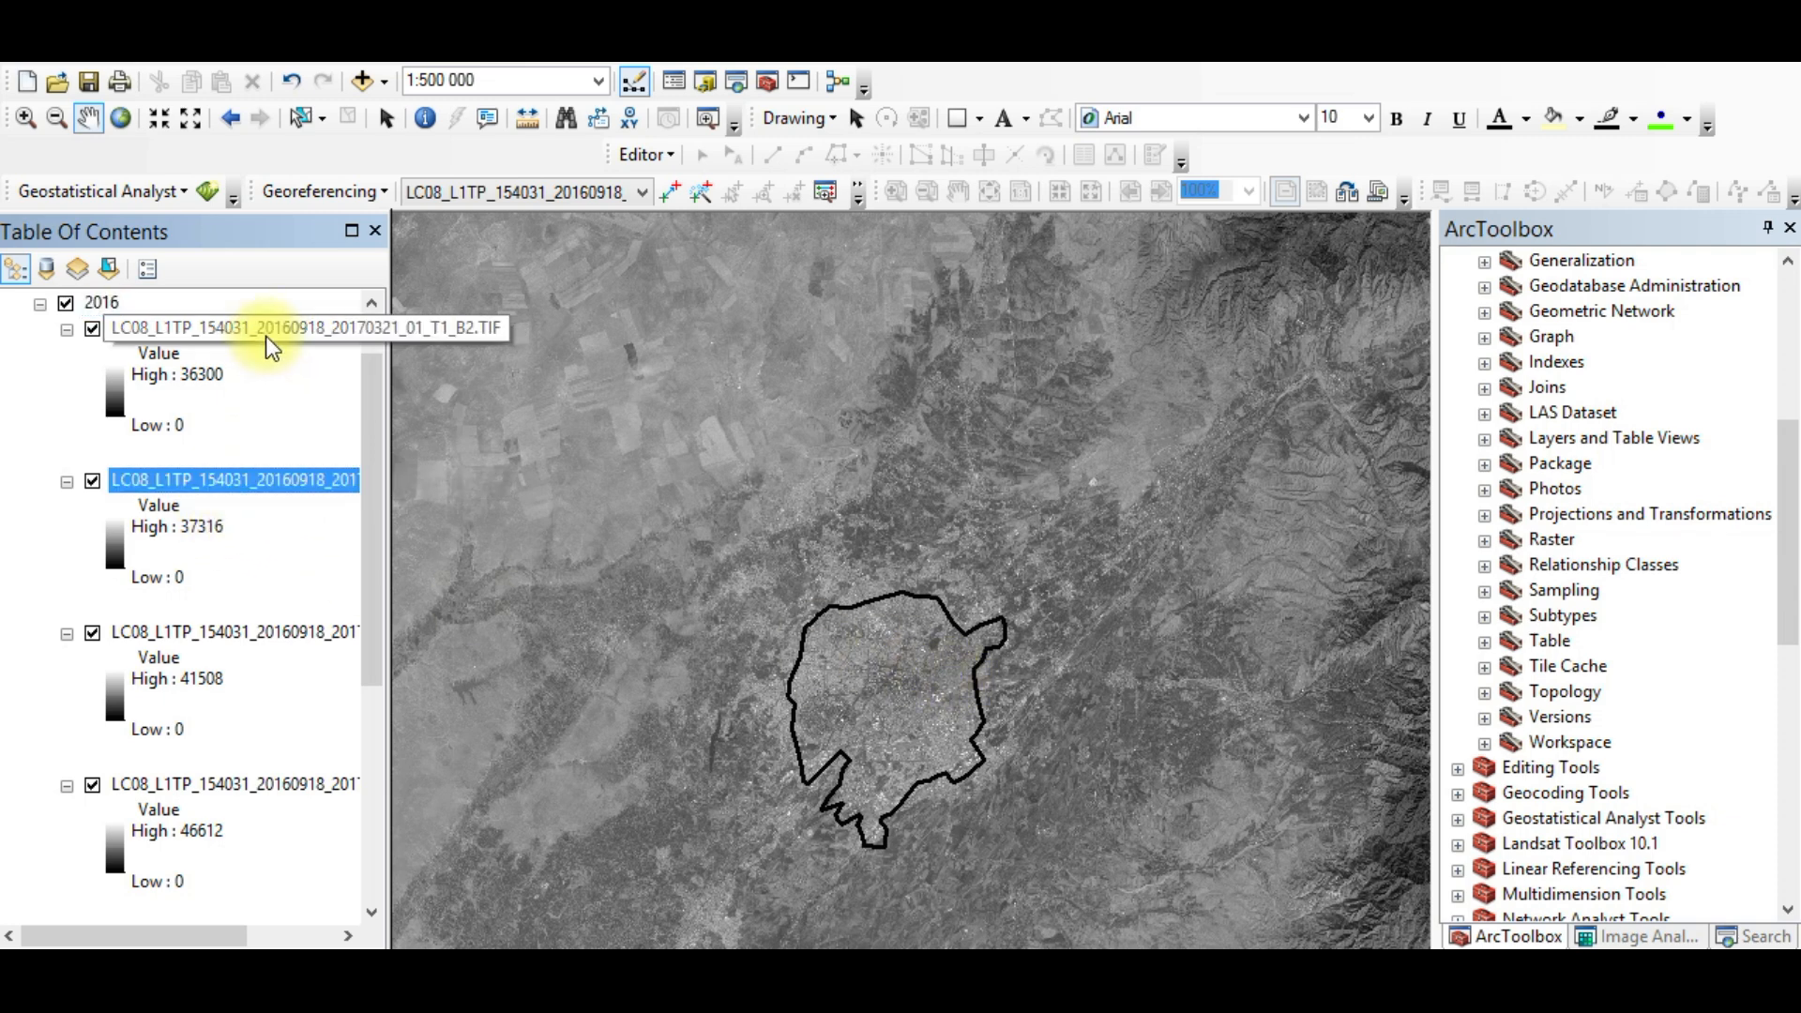
{"action": "left_click", "coordinate": [266, 335]}
{"action": "left_click", "coordinate": [295, 636]}
{"action": "scroll", "coordinate": [294, 636], "scroll_direction": "down", "scroll_amount": 2}
{"action": "left_click", "coordinate": [290, 607]}
{"action": "scroll", "coordinate": [709, 716], "scroll_direction": "up", "scroll_amount": 3}
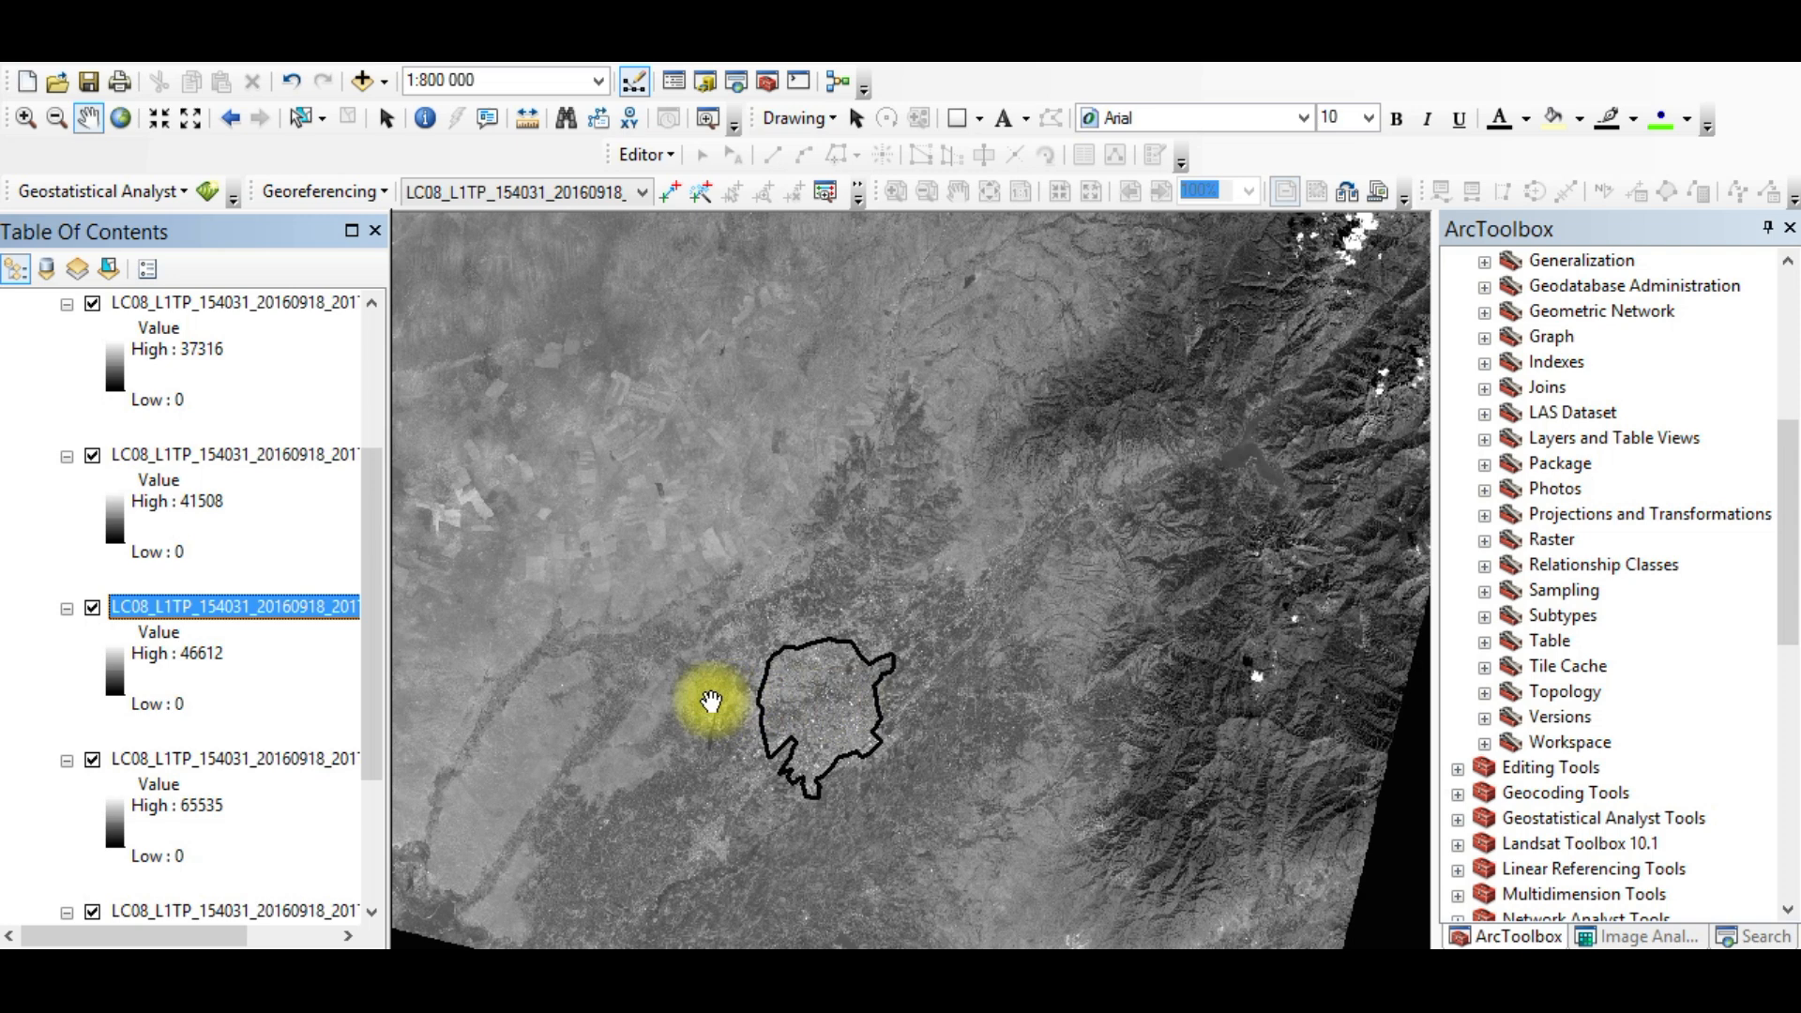
{"action": "left_click", "coordinate": [171, 755]}
{"action": "scroll", "coordinate": [212, 741], "scroll_direction": "down", "scroll_amount": 1}
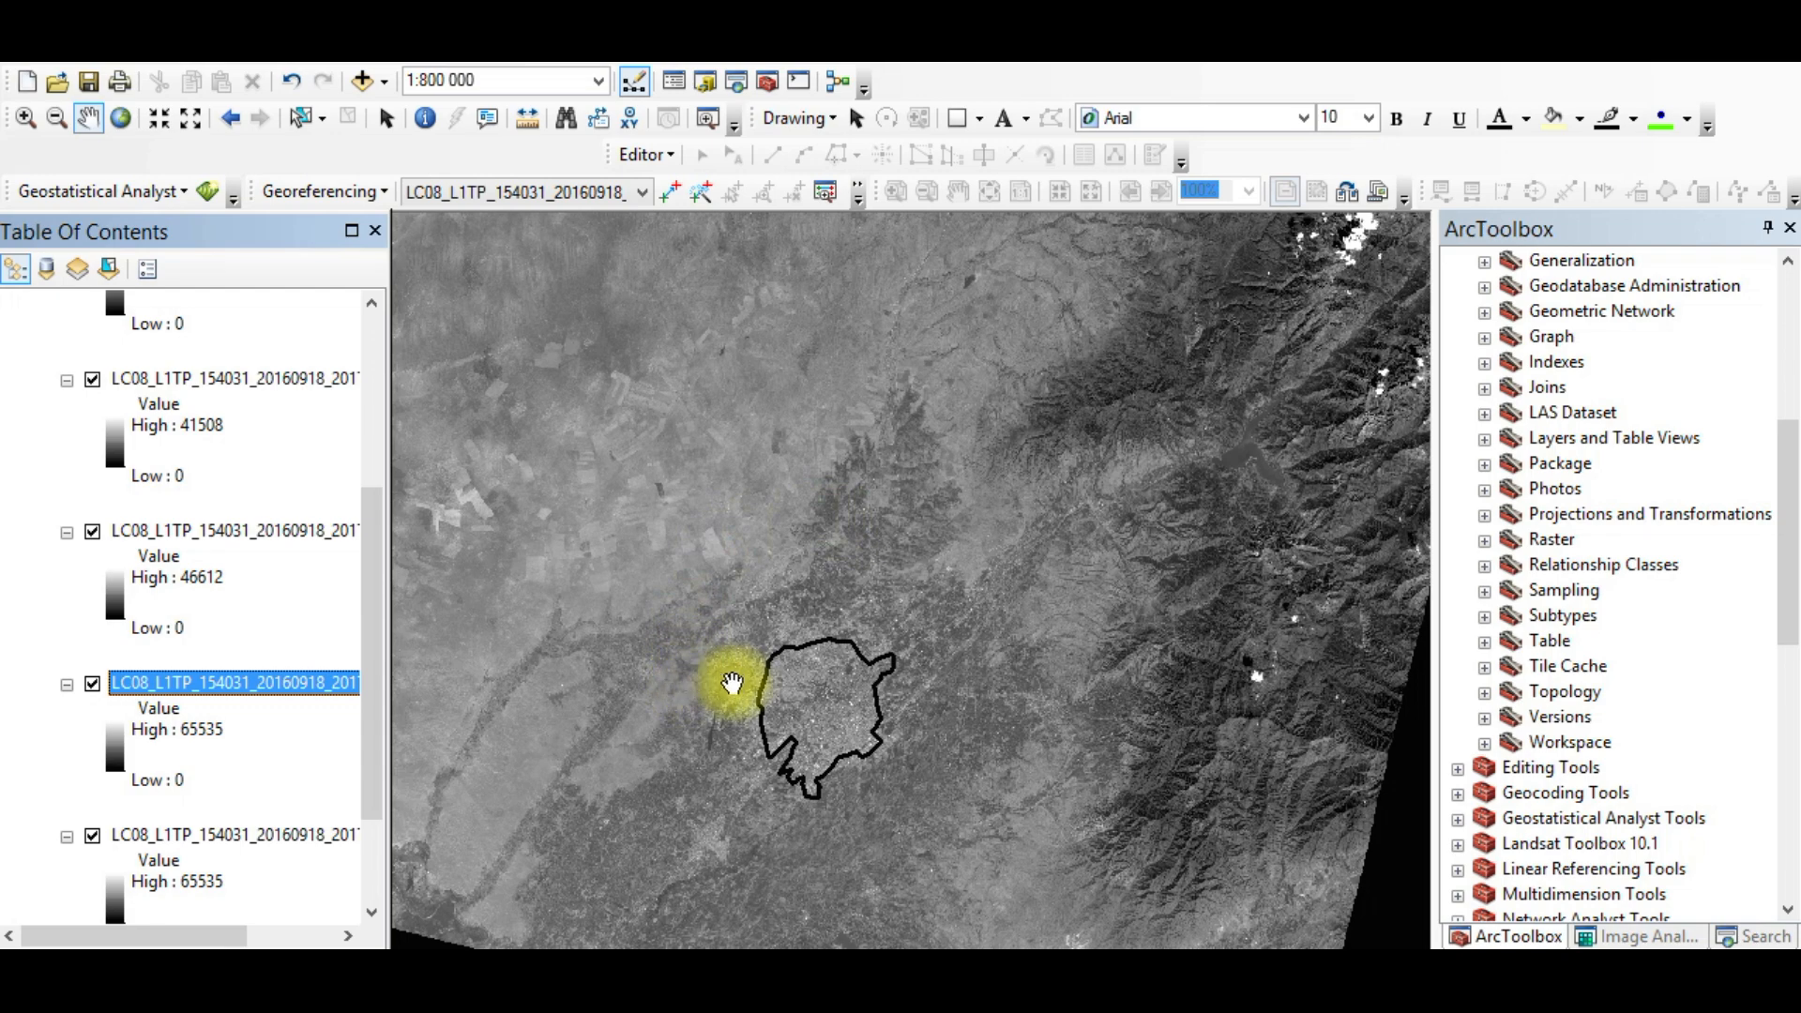
{"action": "scroll", "coordinate": [731, 683], "scroll_direction": "up", "scroll_amount": 1}
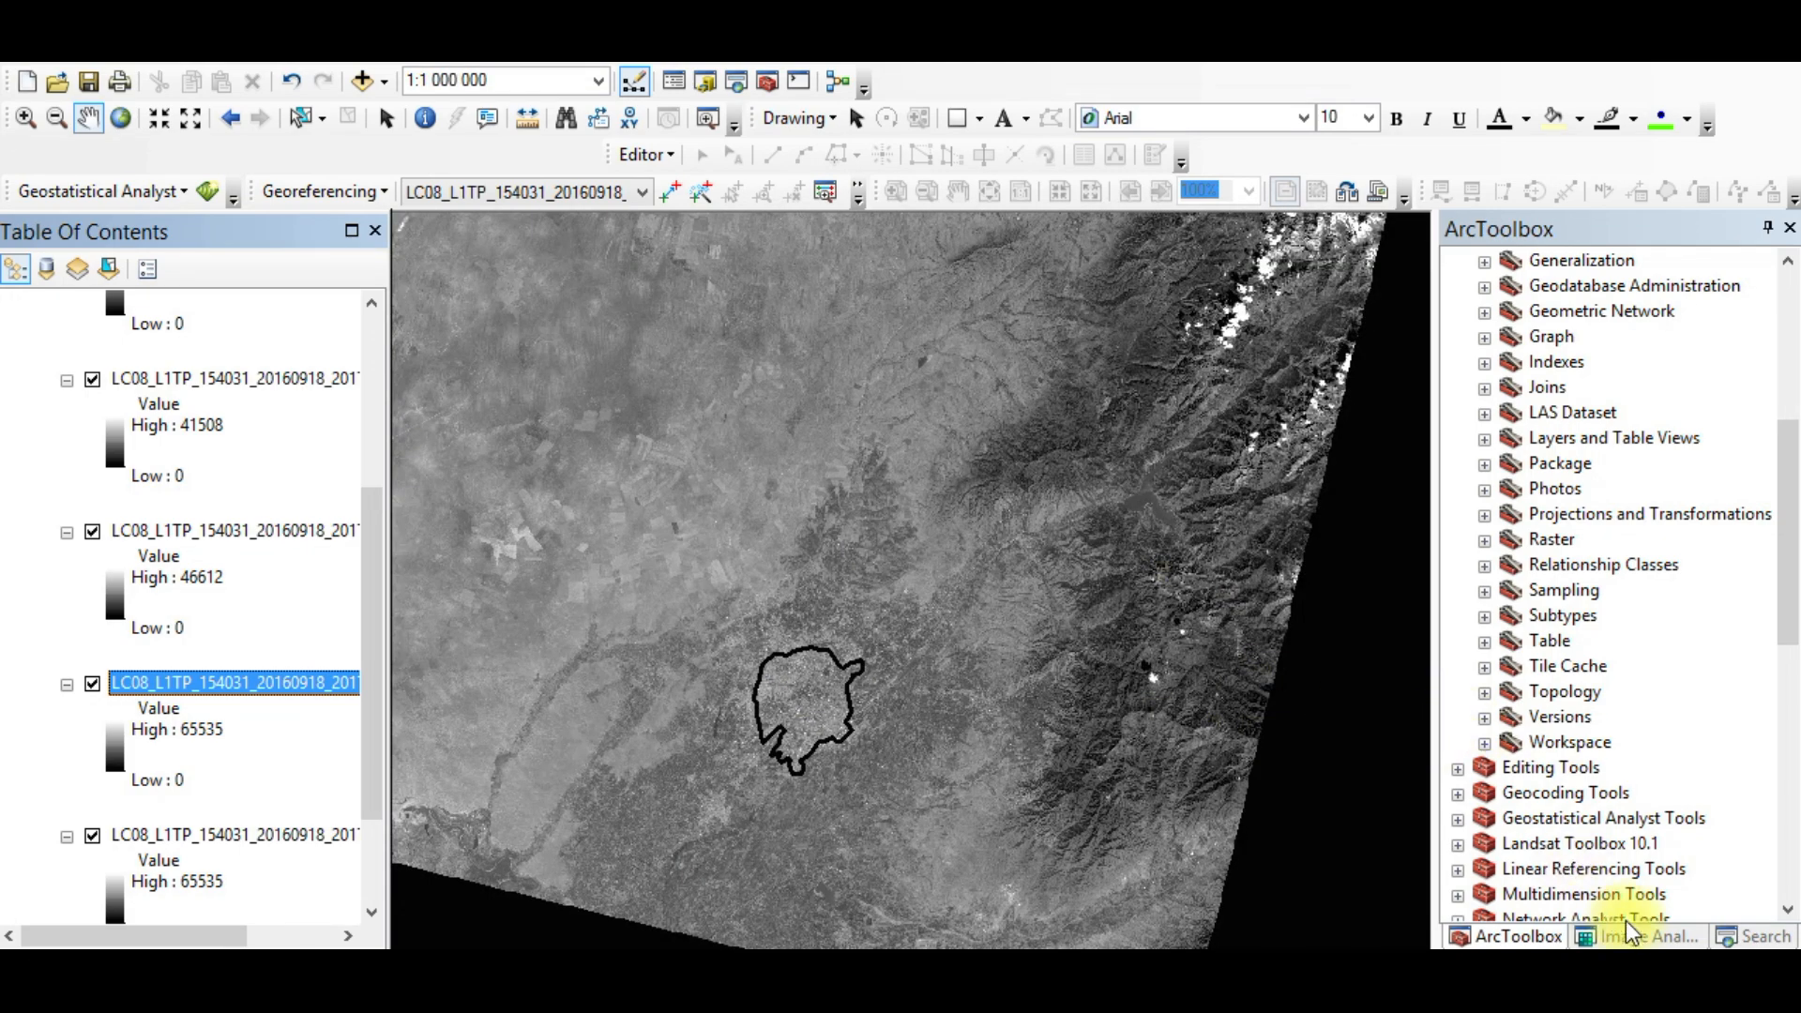
Step: Search the available tools for "composite"
{"action": "left_click", "coordinate": [1754, 936]}
{"action": "left_click", "coordinate": [1506, 336]}
{"action": "type", "text": "c"}
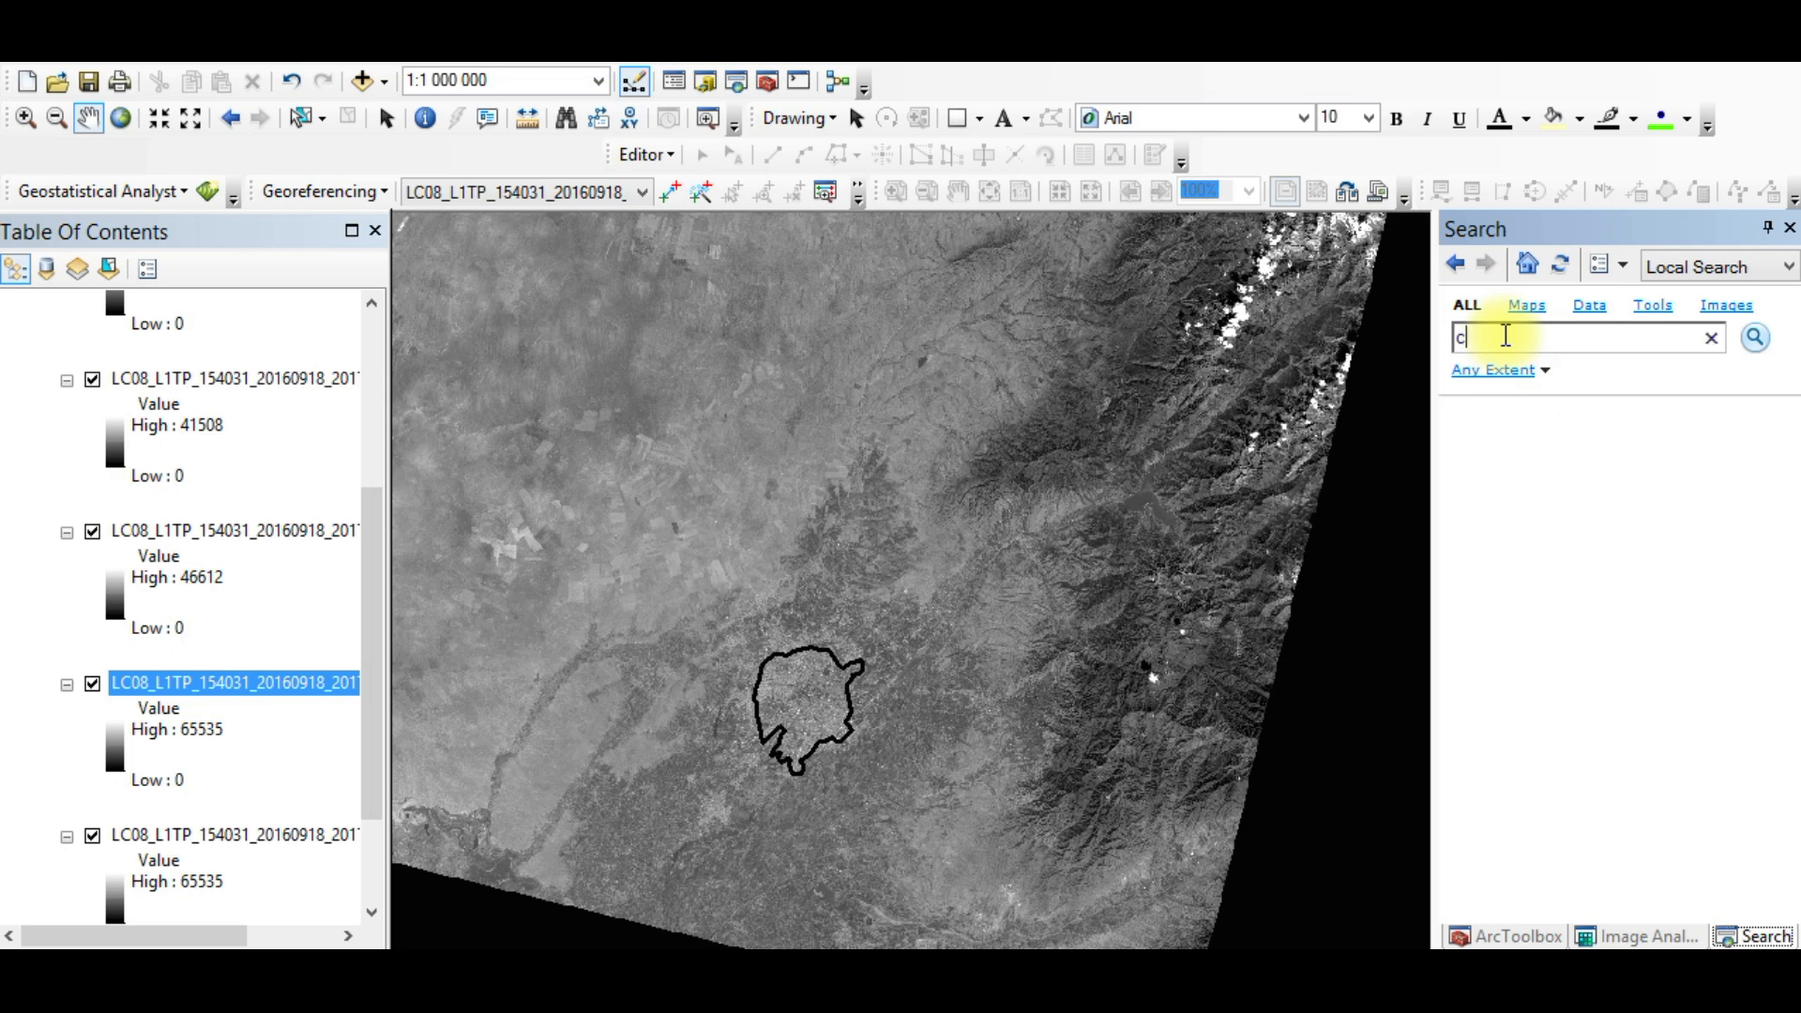
{"action": "type", "text": "omposite"}
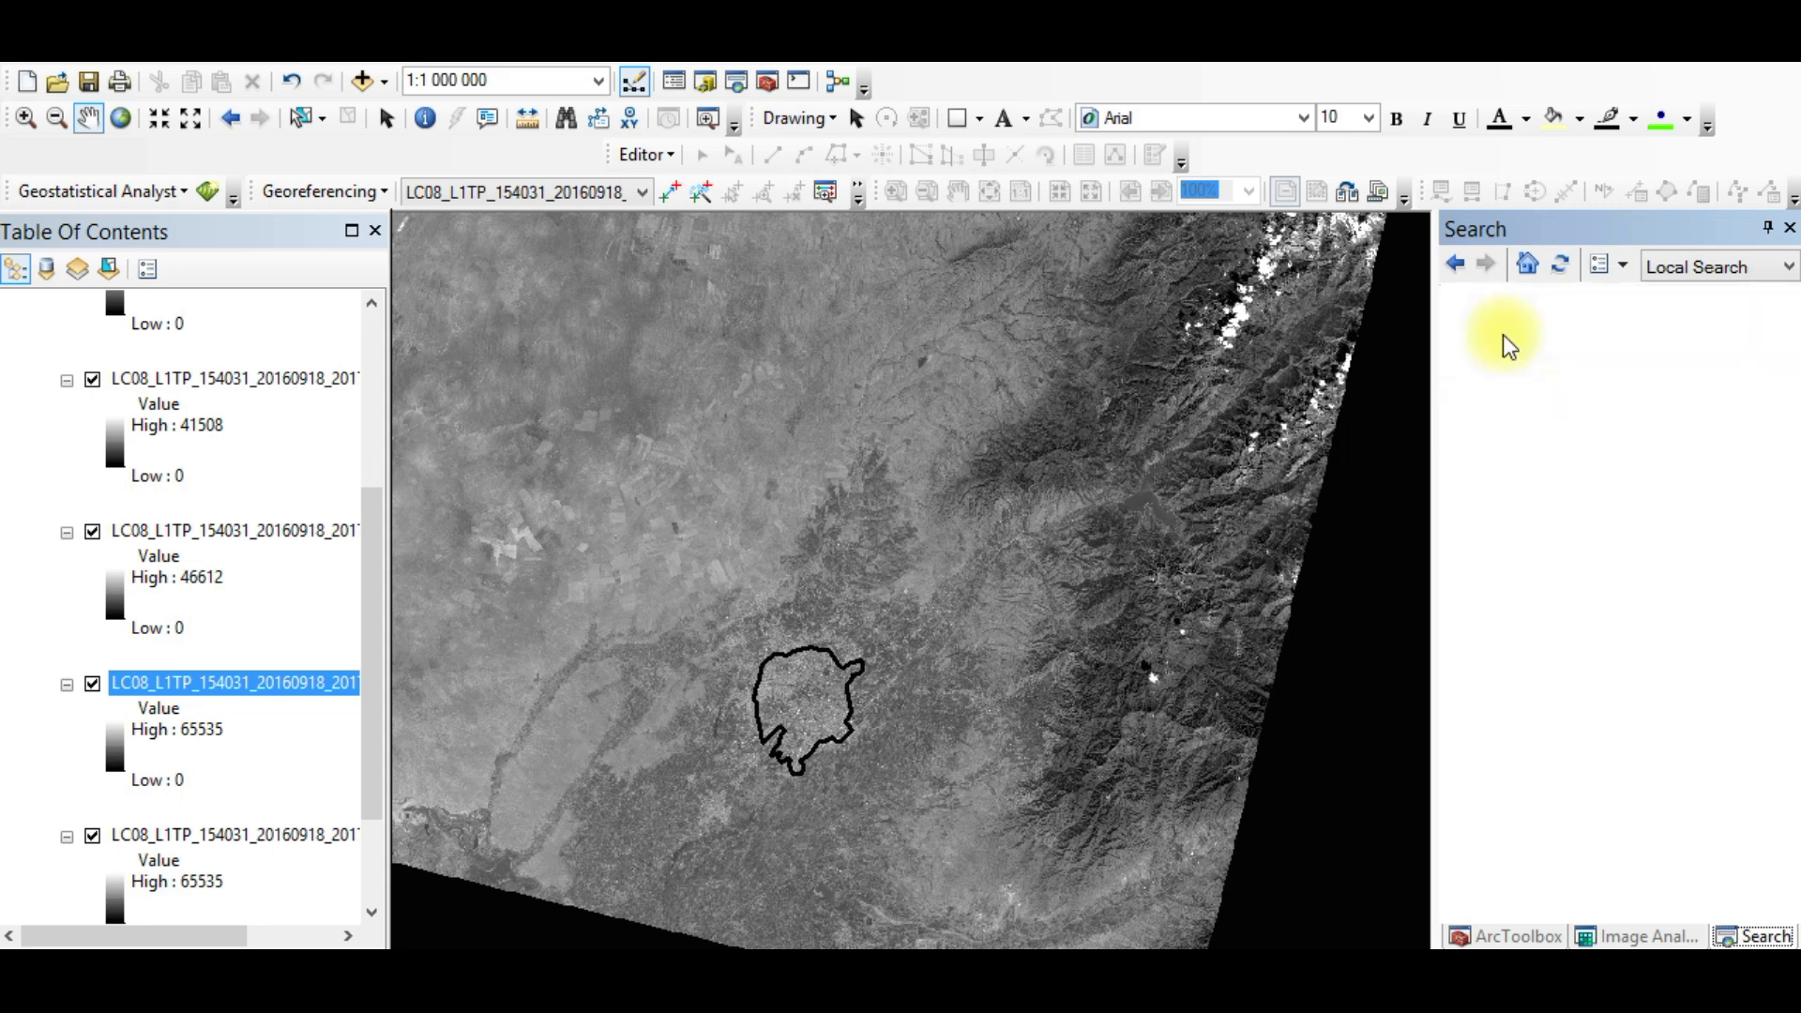
{"action": "key", "text": "Return"}
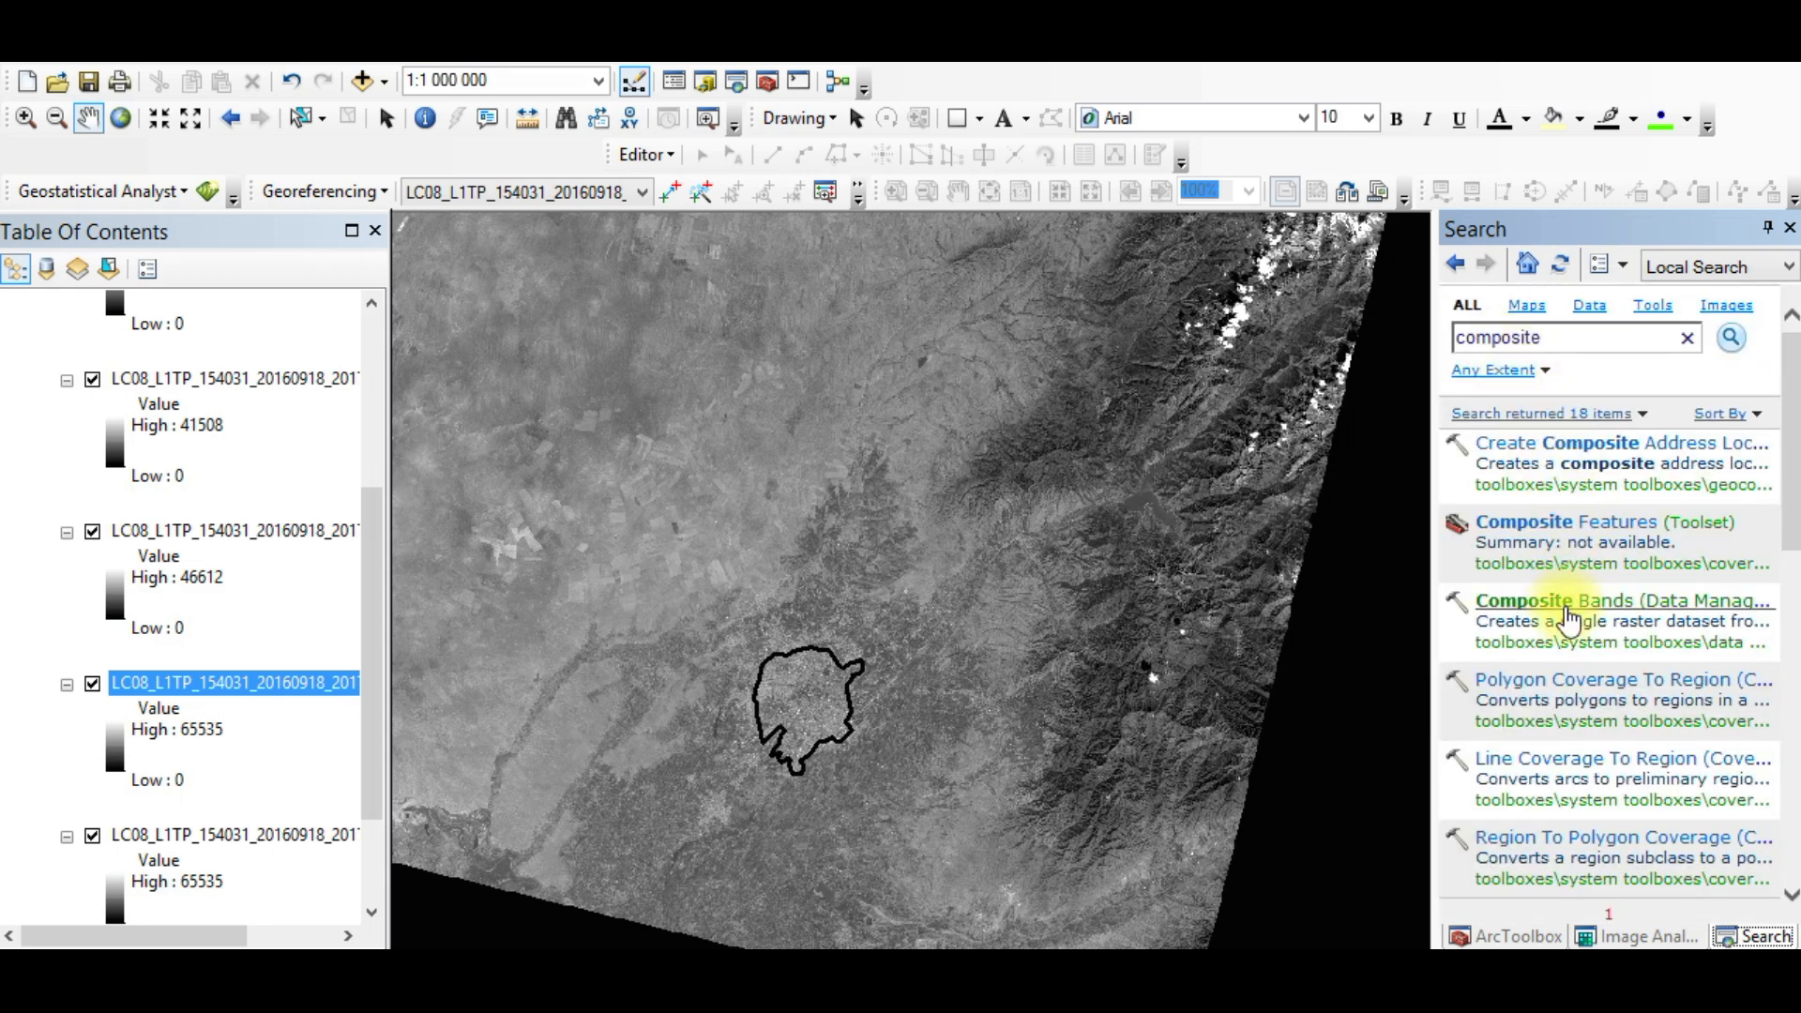
Step: Open the Composite Bands tool and add the 2016 bands B2 to B7 in order as input rasters
{"action": "left_click", "coordinate": [1563, 603]}
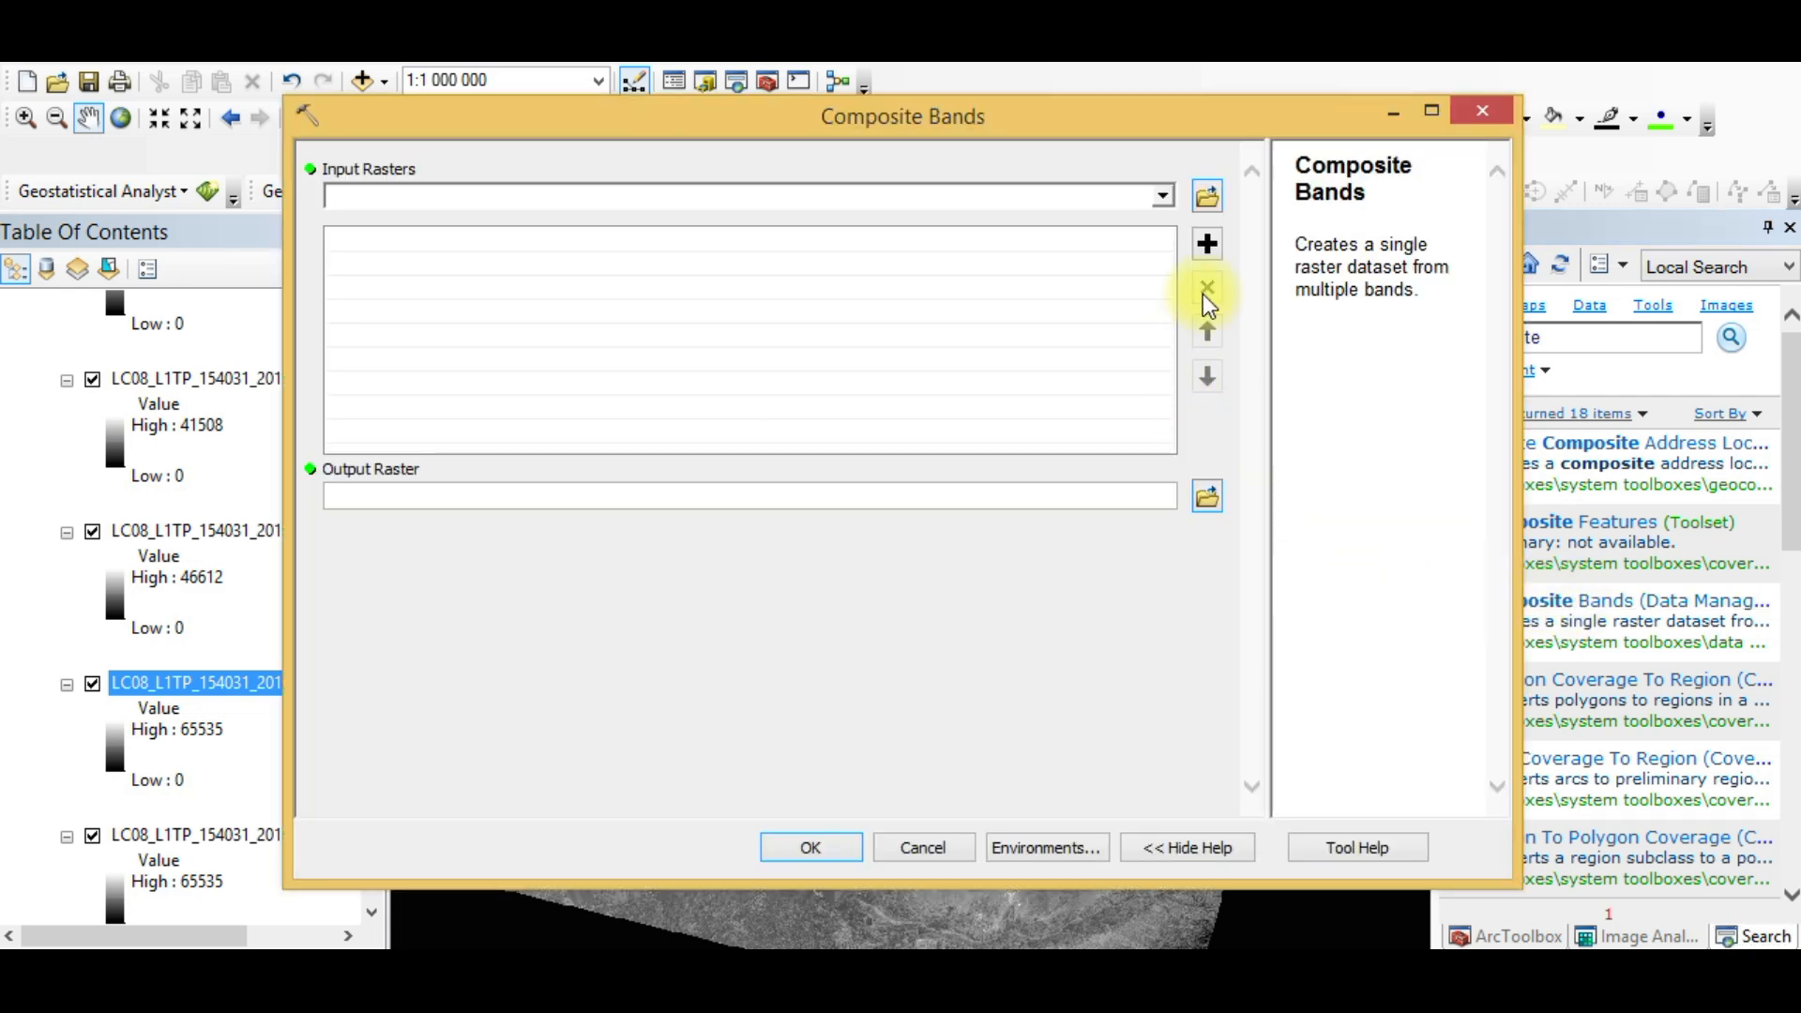
{"action": "left_click", "coordinate": [1168, 199]}
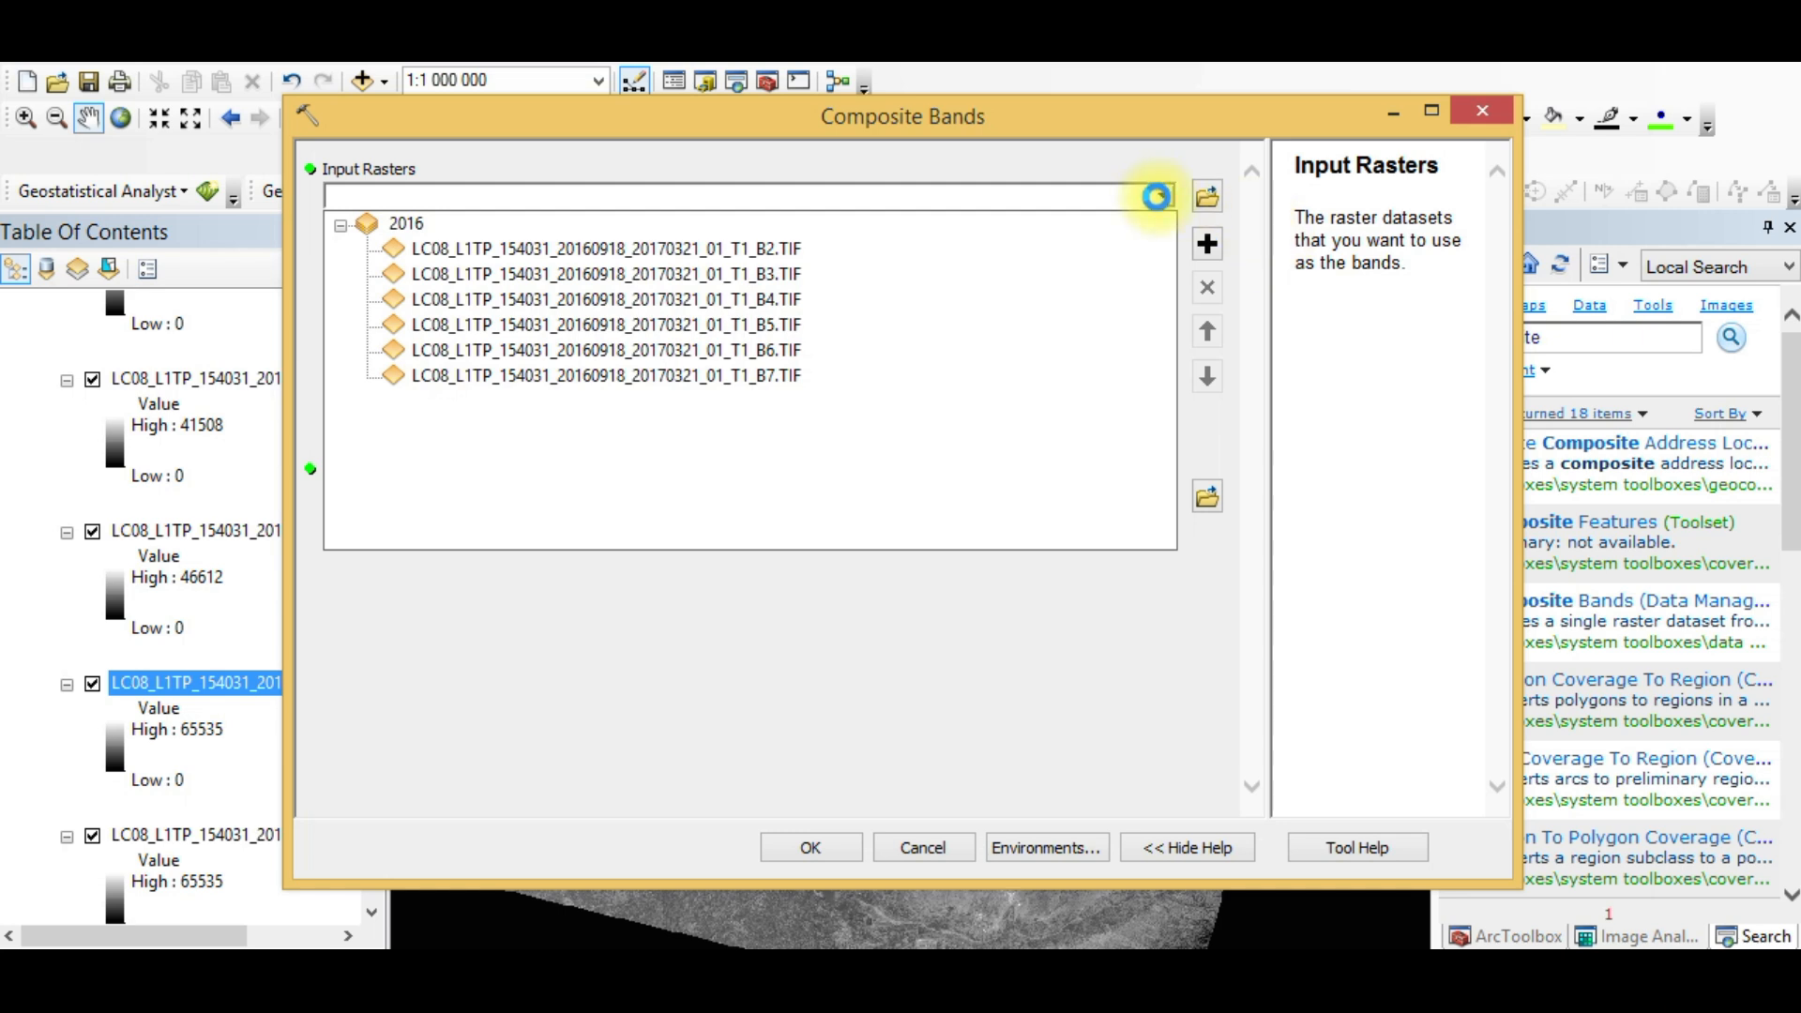
{"action": "left_click", "coordinate": [1163, 200]}
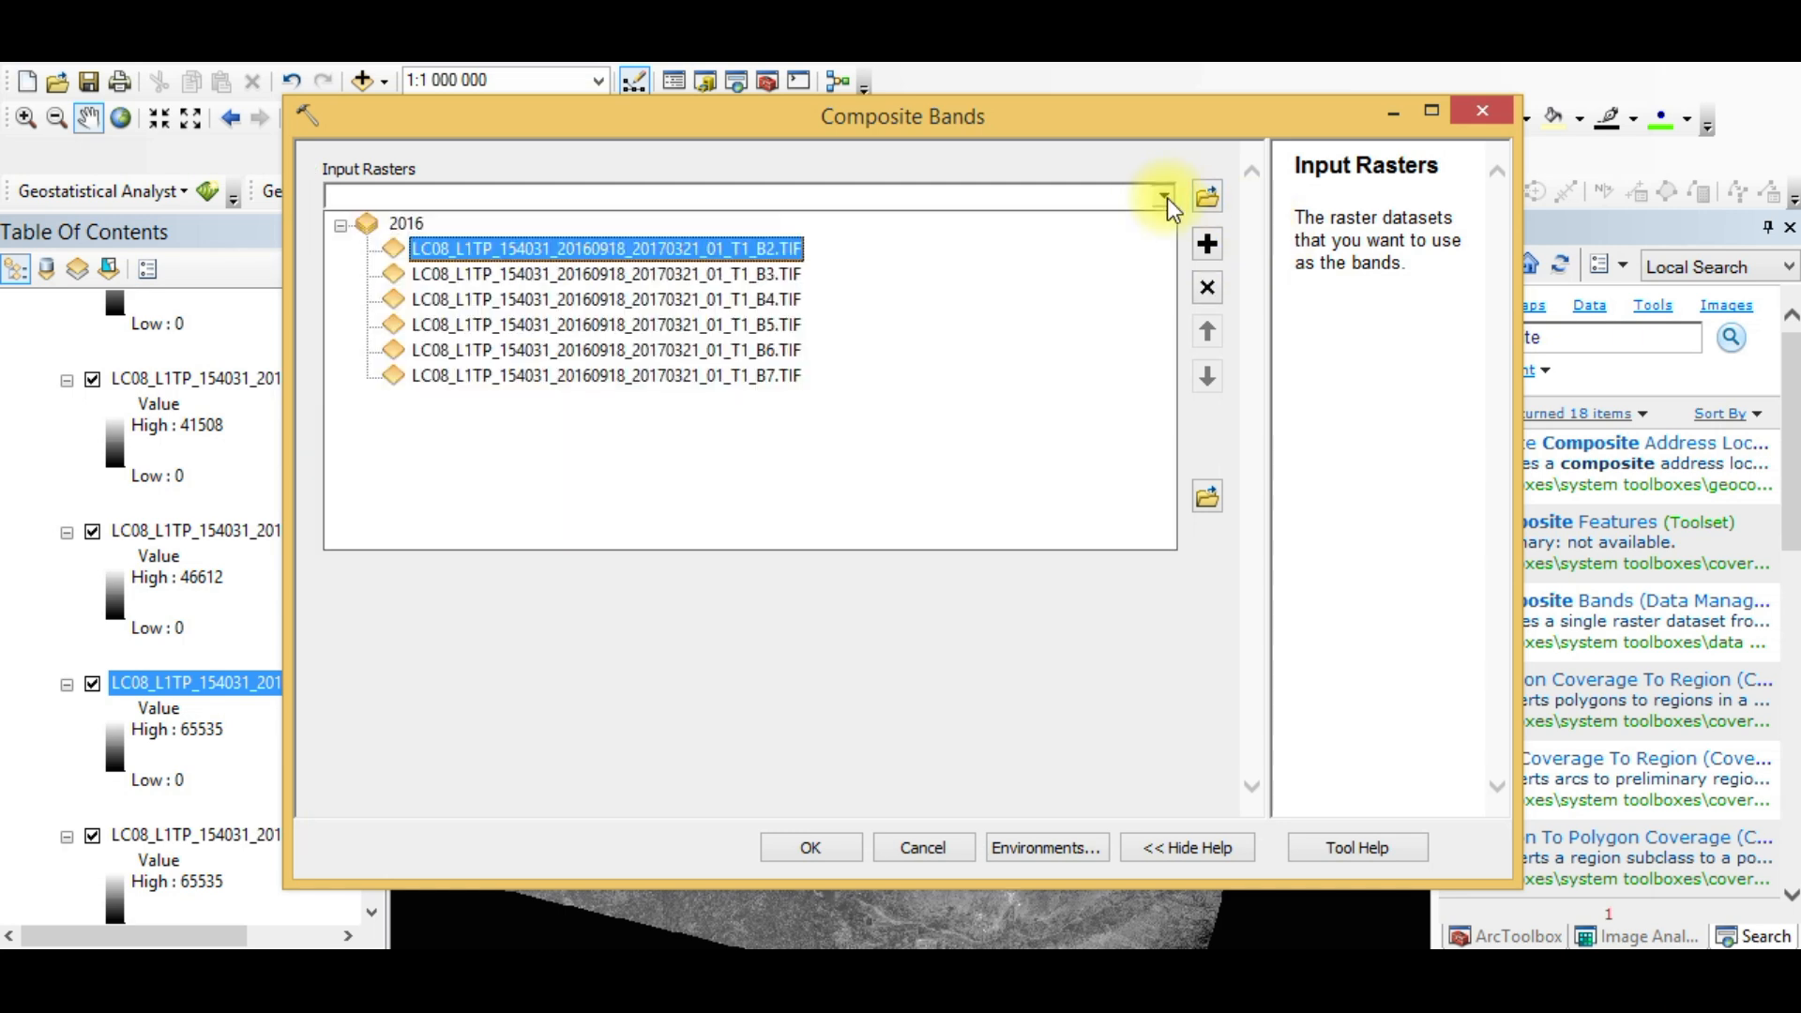
{"action": "left_click", "coordinate": [755, 283]}
{"action": "left_click", "coordinate": [1163, 195]}
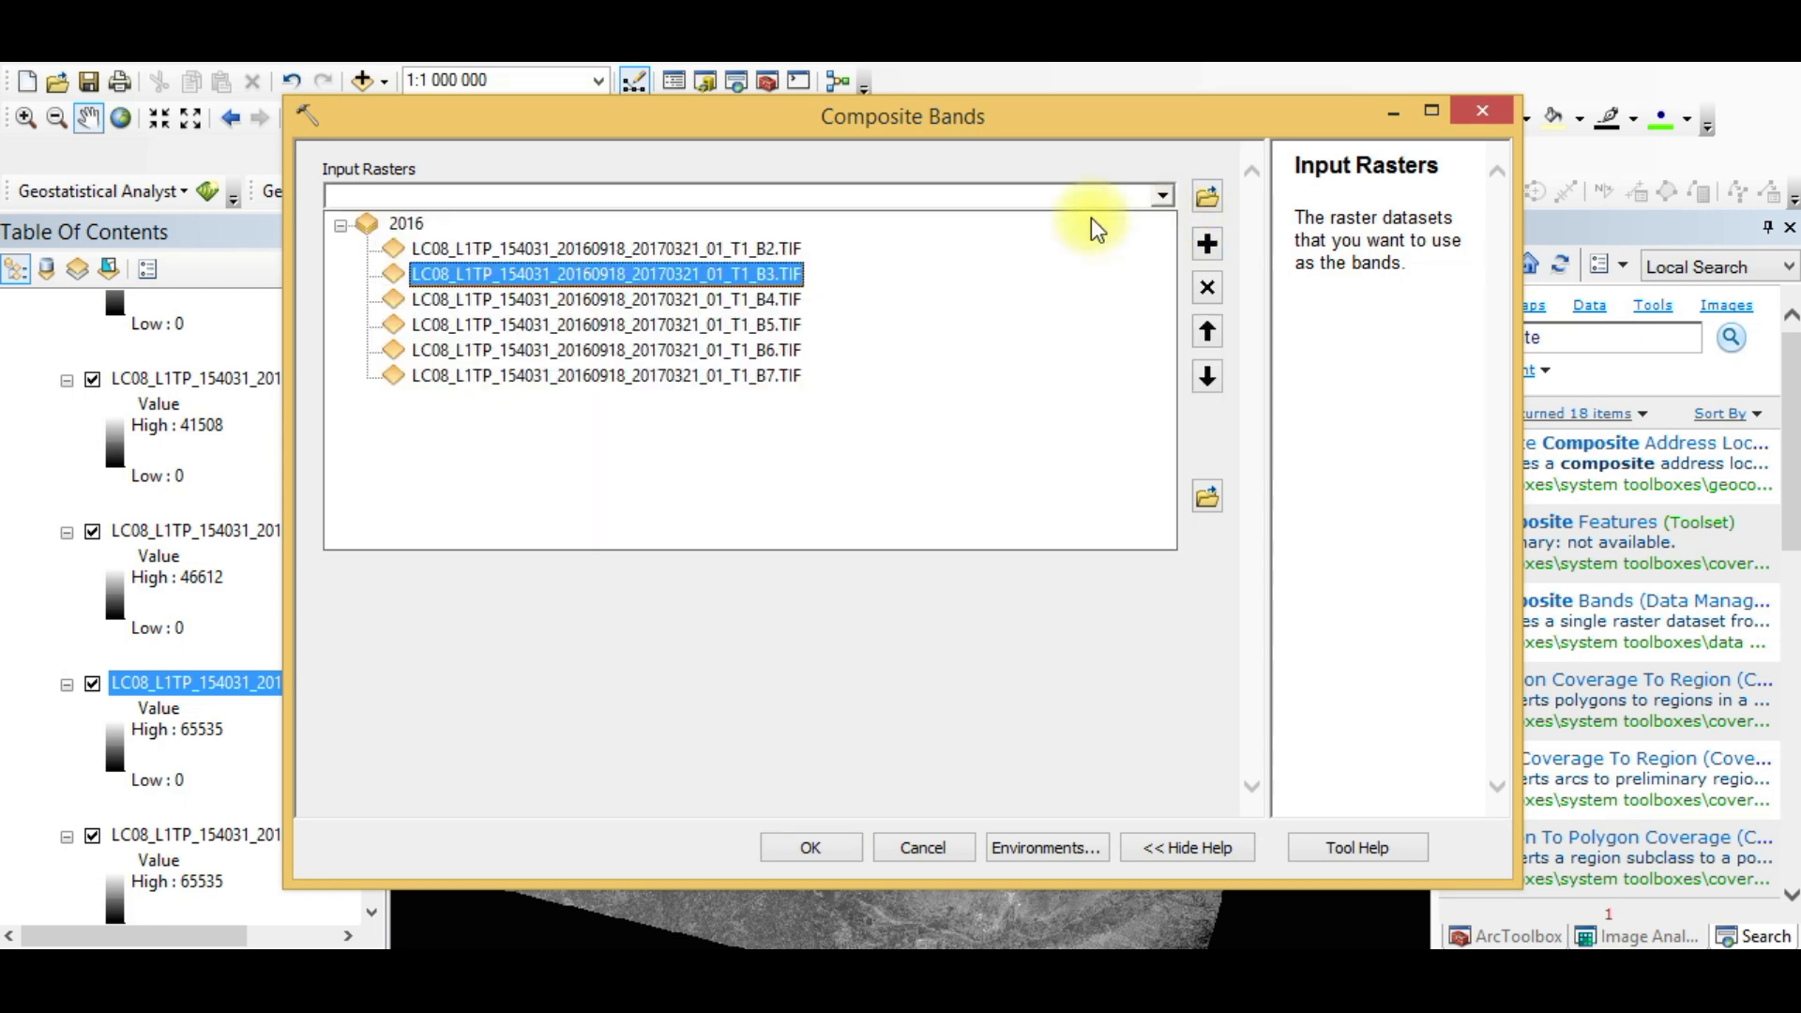
{"action": "left_click", "coordinate": [755, 298]}
{"action": "left_click", "coordinate": [1163, 197]}
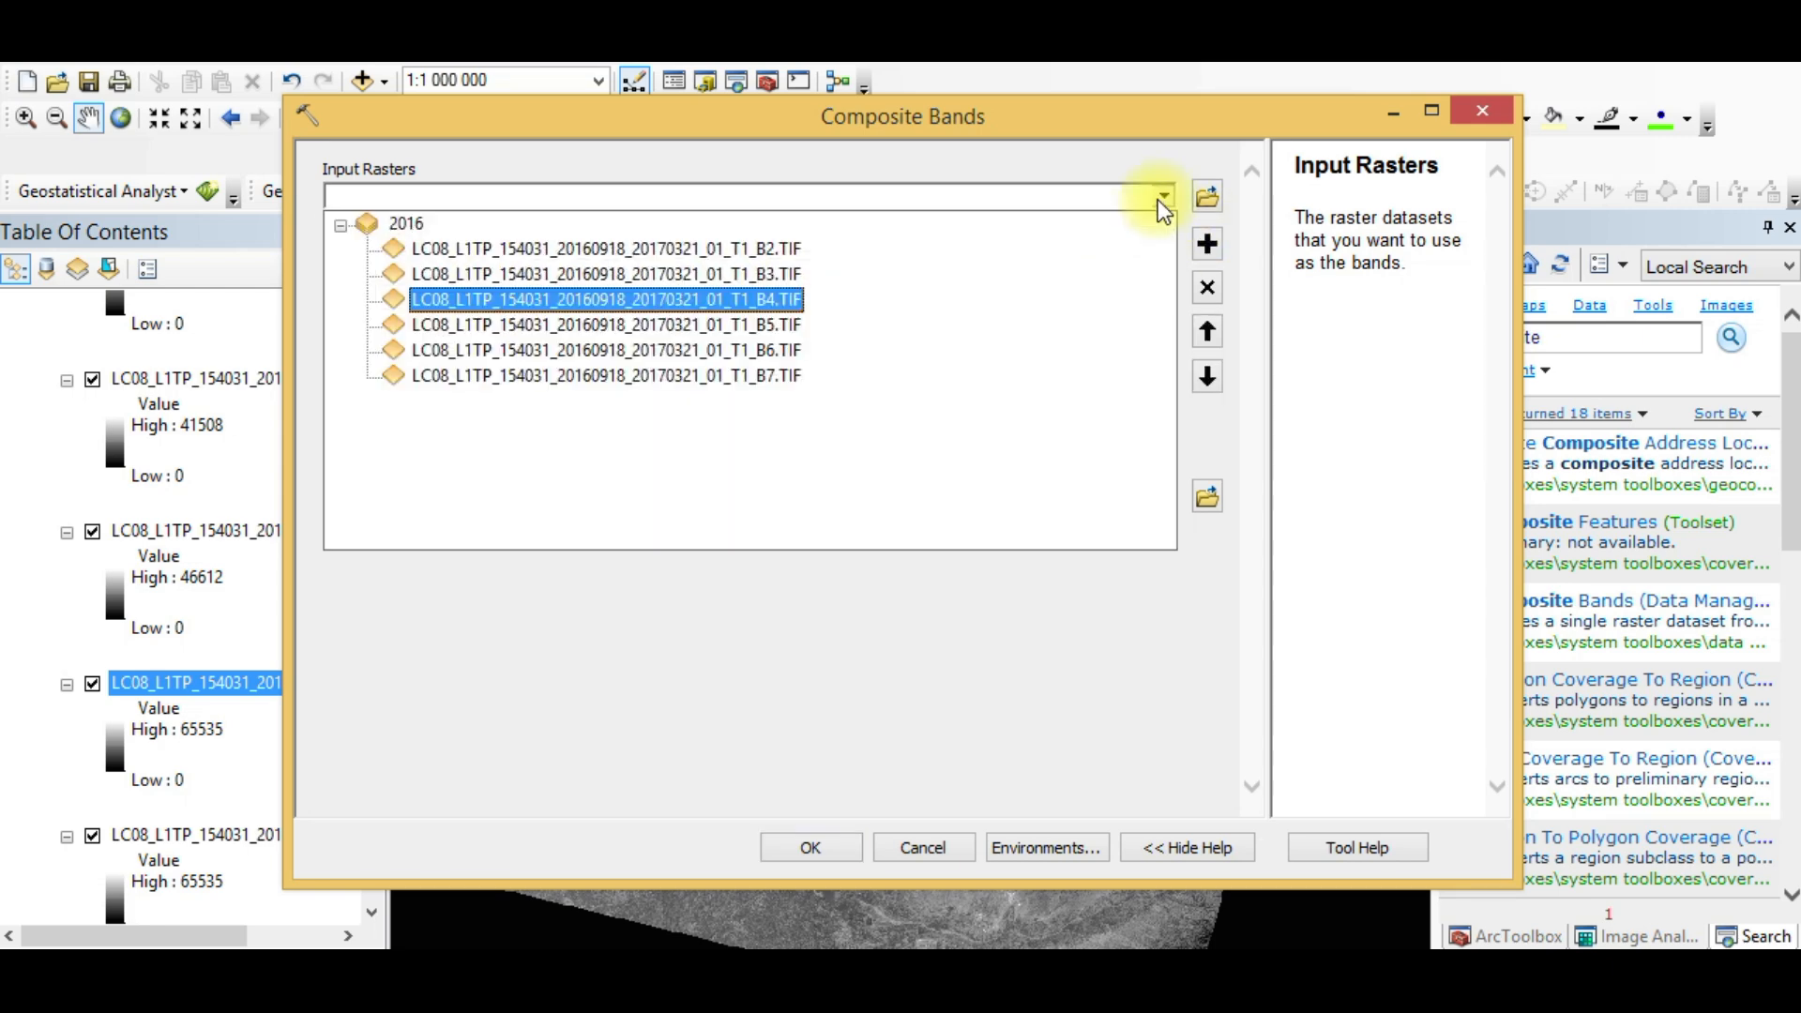
{"action": "left_click", "coordinate": [785, 319]}
{"action": "left_click", "coordinate": [1163, 197]}
{"action": "left_click", "coordinate": [755, 350]}
{"action": "left_click", "coordinate": [1165, 199]}
{"action": "left_click", "coordinate": [741, 377]}
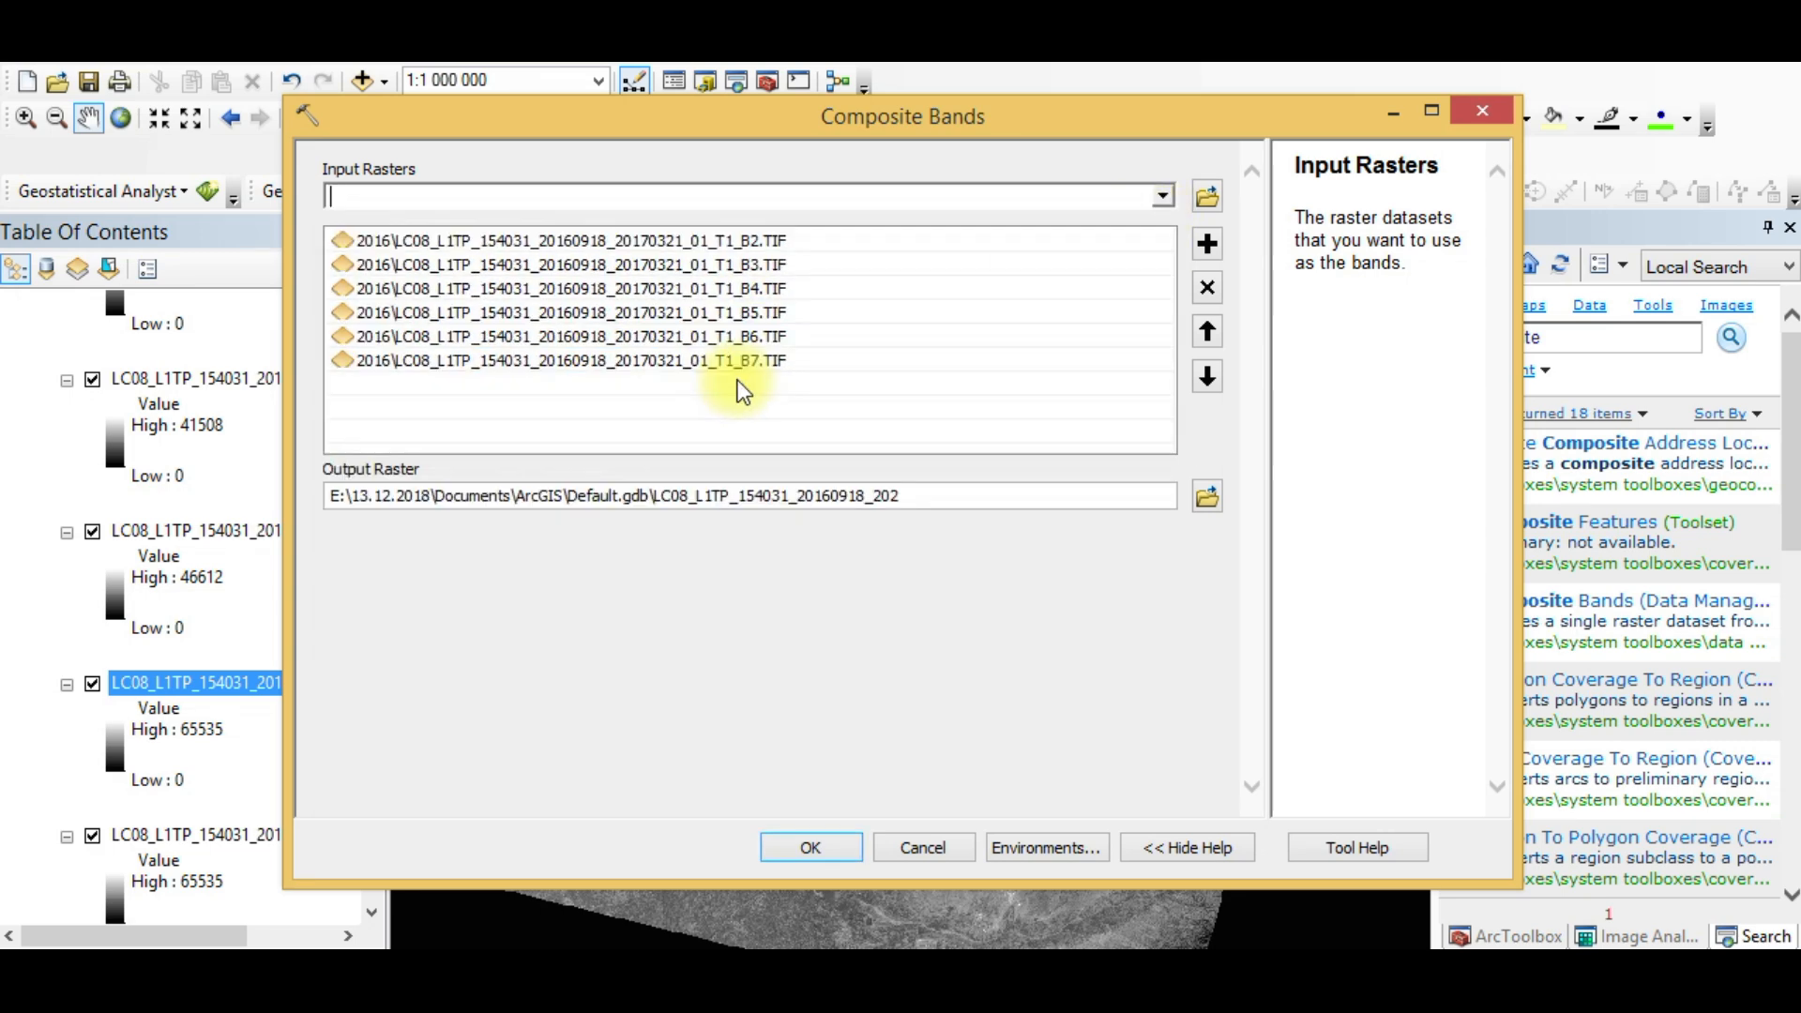
Step: Try to run Composite Bands with the output raster named CB_2016 in Default.gdb
{"action": "left_click", "coordinate": [977, 498]}
{"action": "left_click_drag", "start_coordinate": [901, 496], "coordinate": [655, 497]}
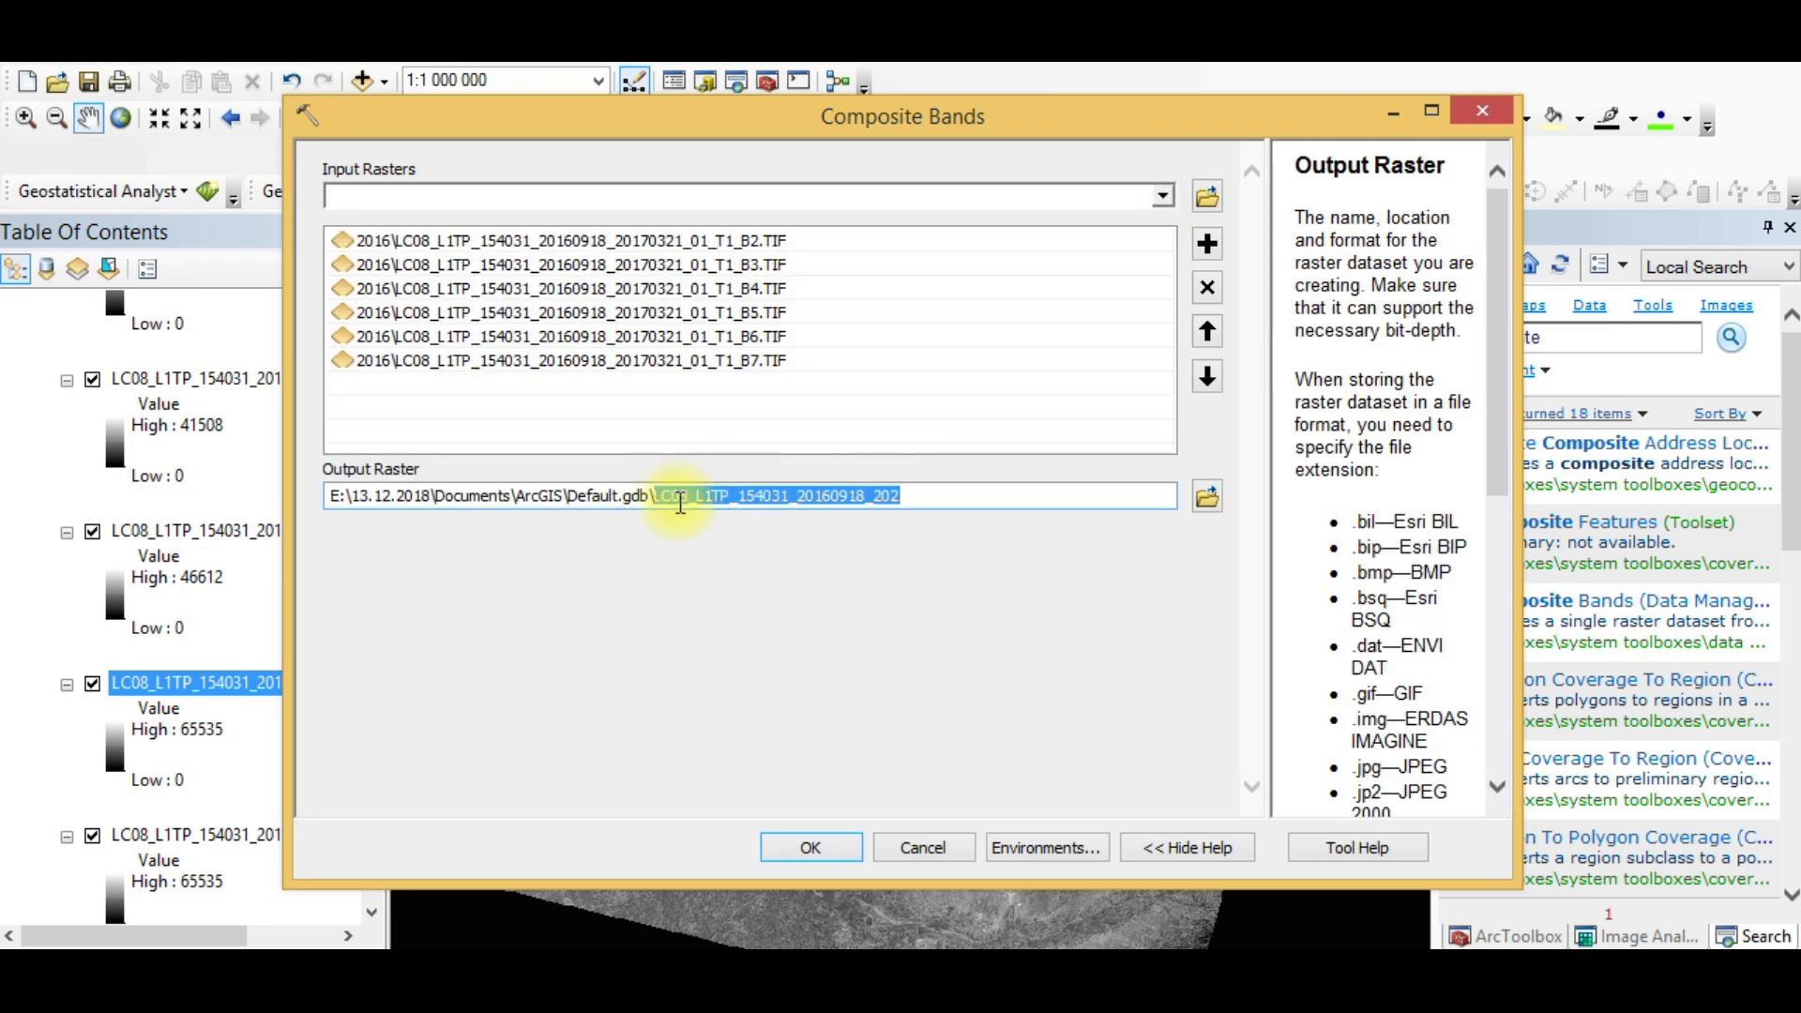
{"action": "left_click", "coordinate": [1000, 594]}
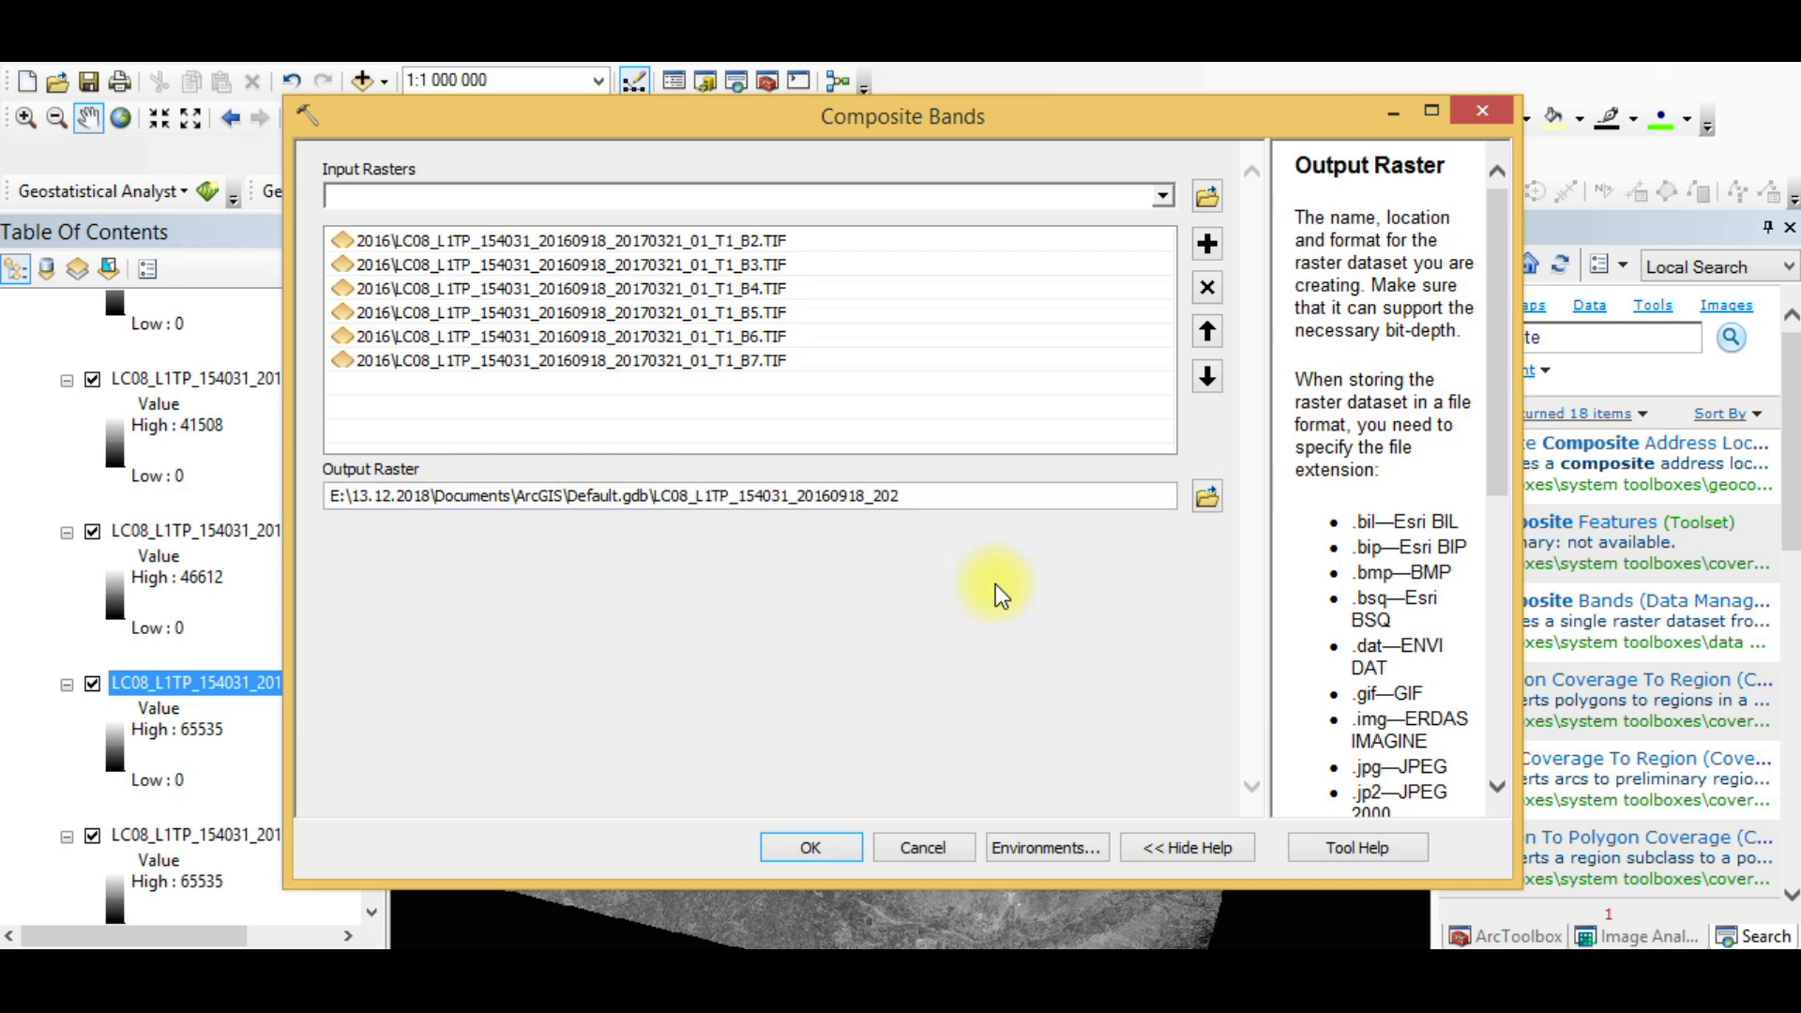
{"action": "left_click_drag", "start_coordinate": [902, 496], "coordinate": [659, 512]}
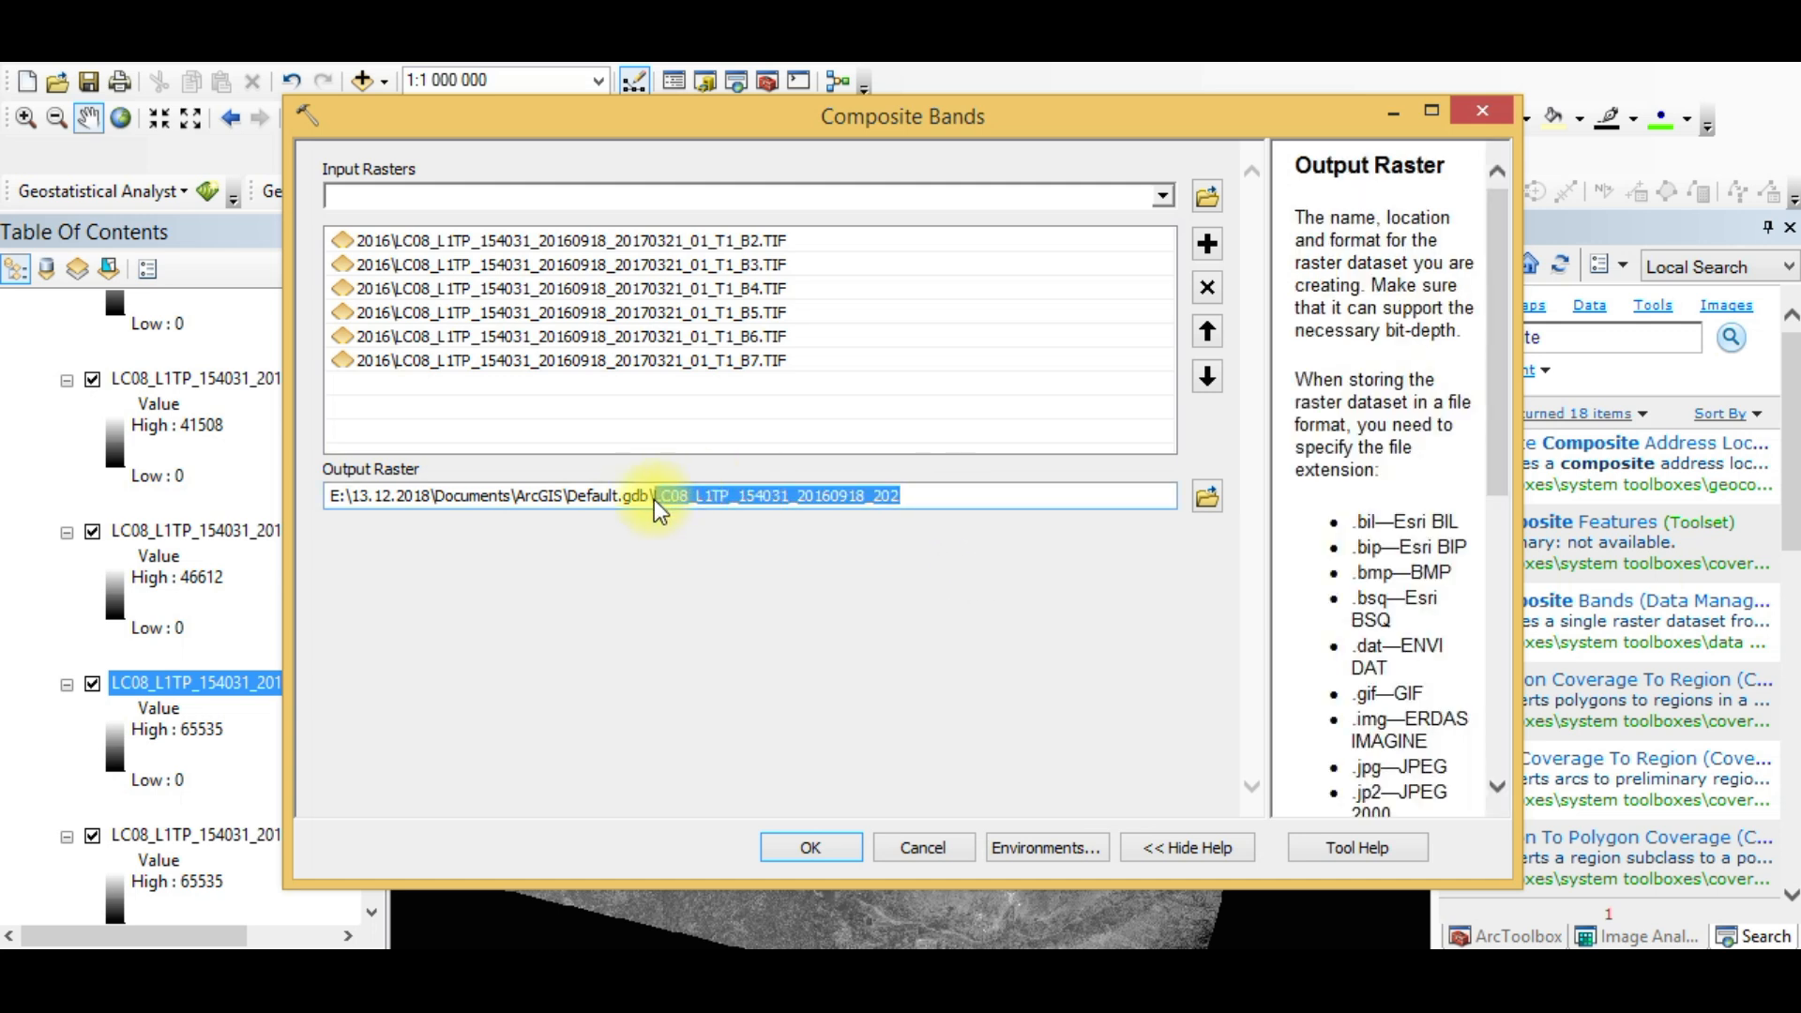
{"action": "type", "text": "CB_29"}
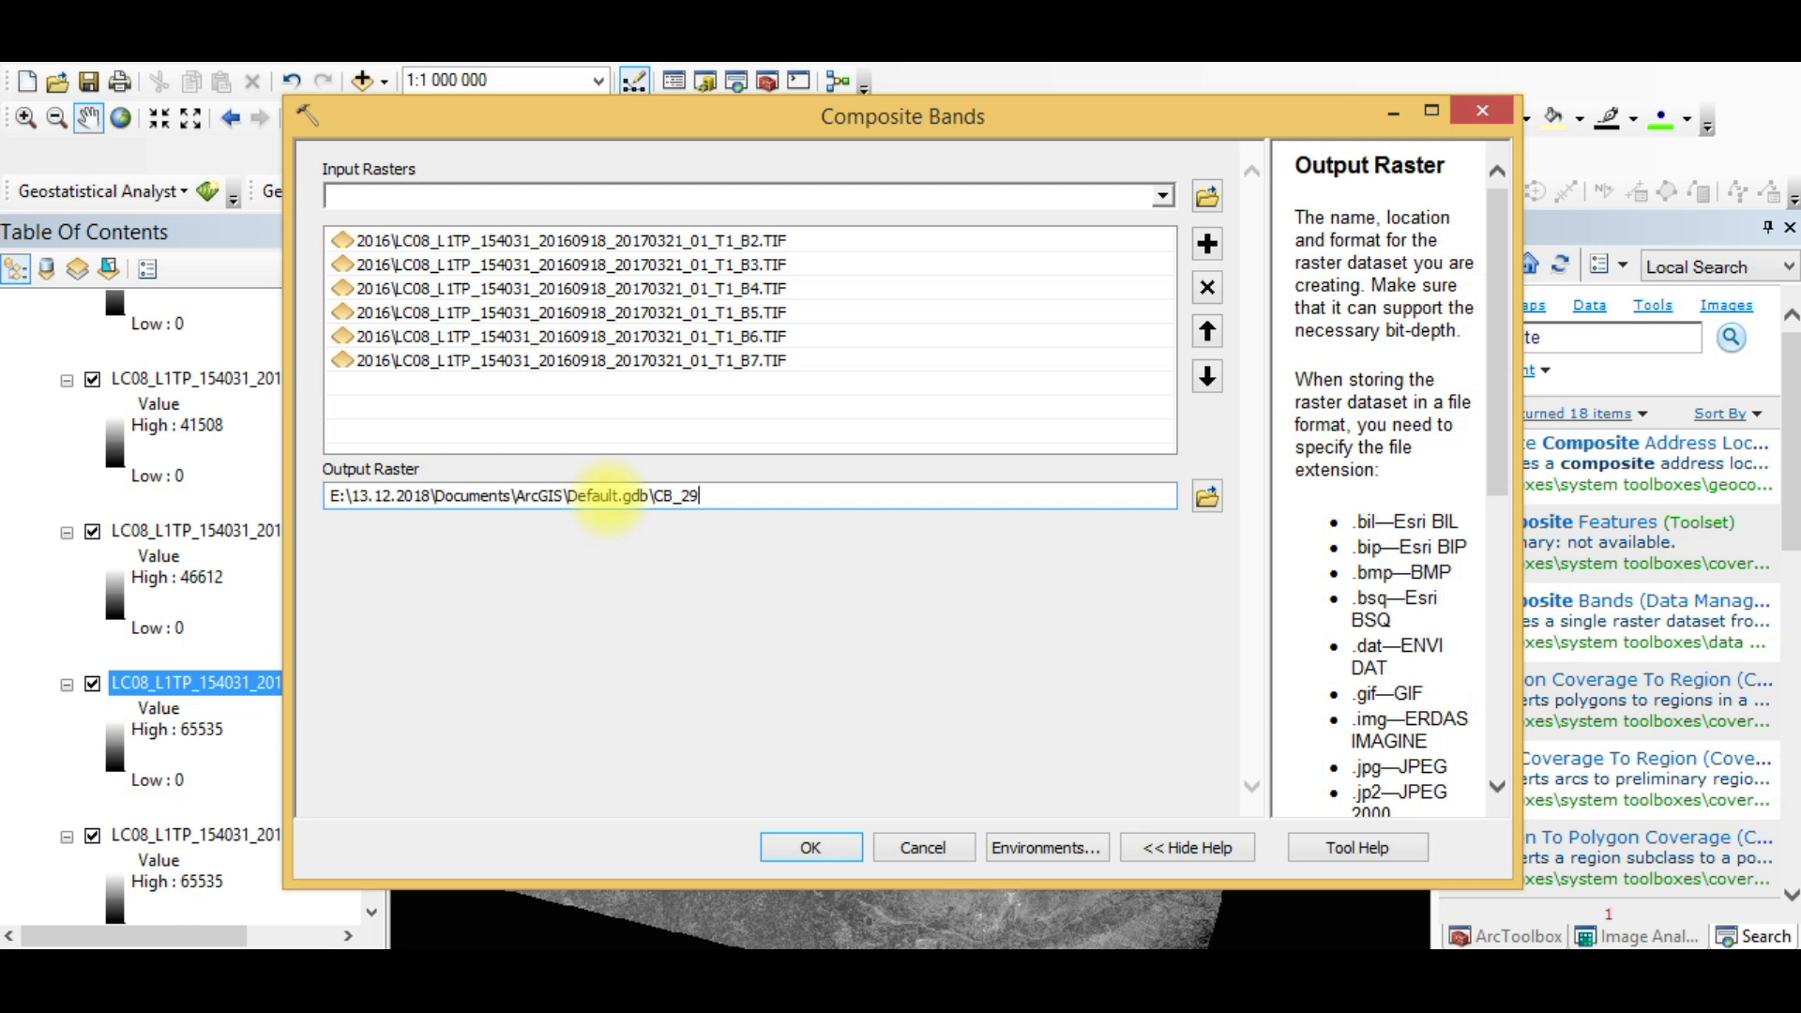
{"action": "key", "text": "BackSpace"}
{"action": "type", "text": "016"}
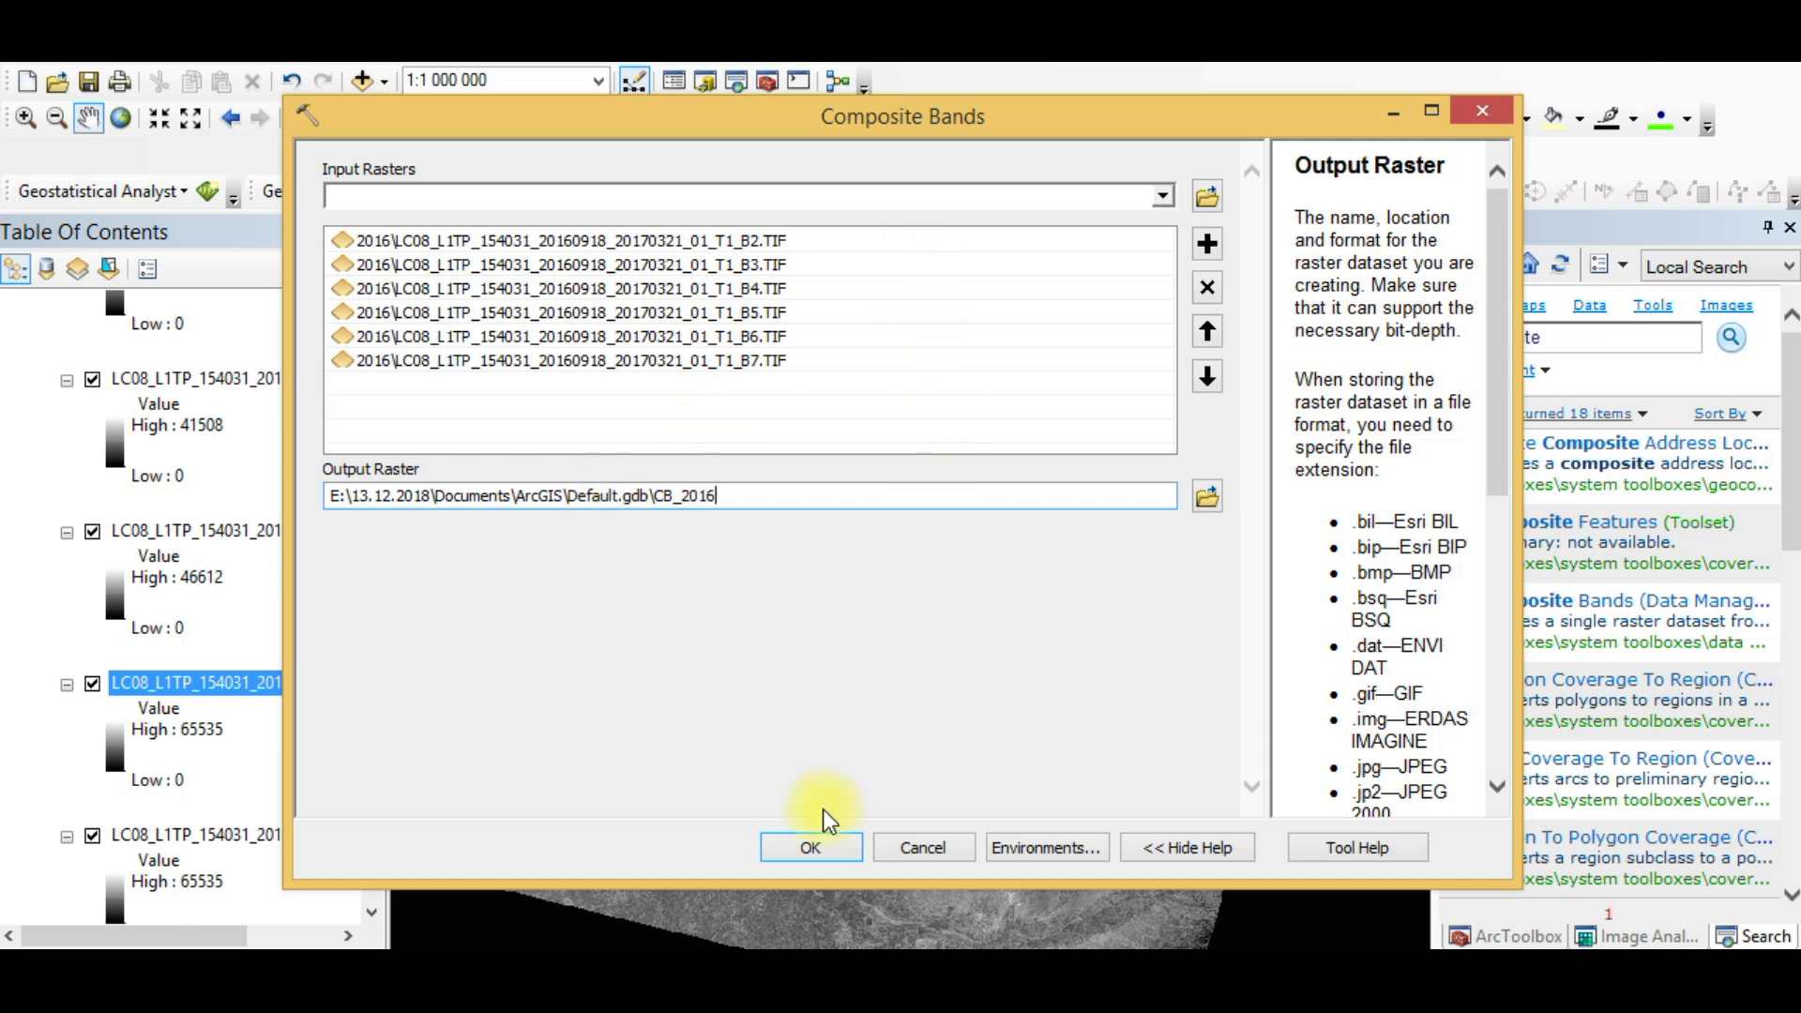
{"action": "left_click", "coordinate": [805, 855]}
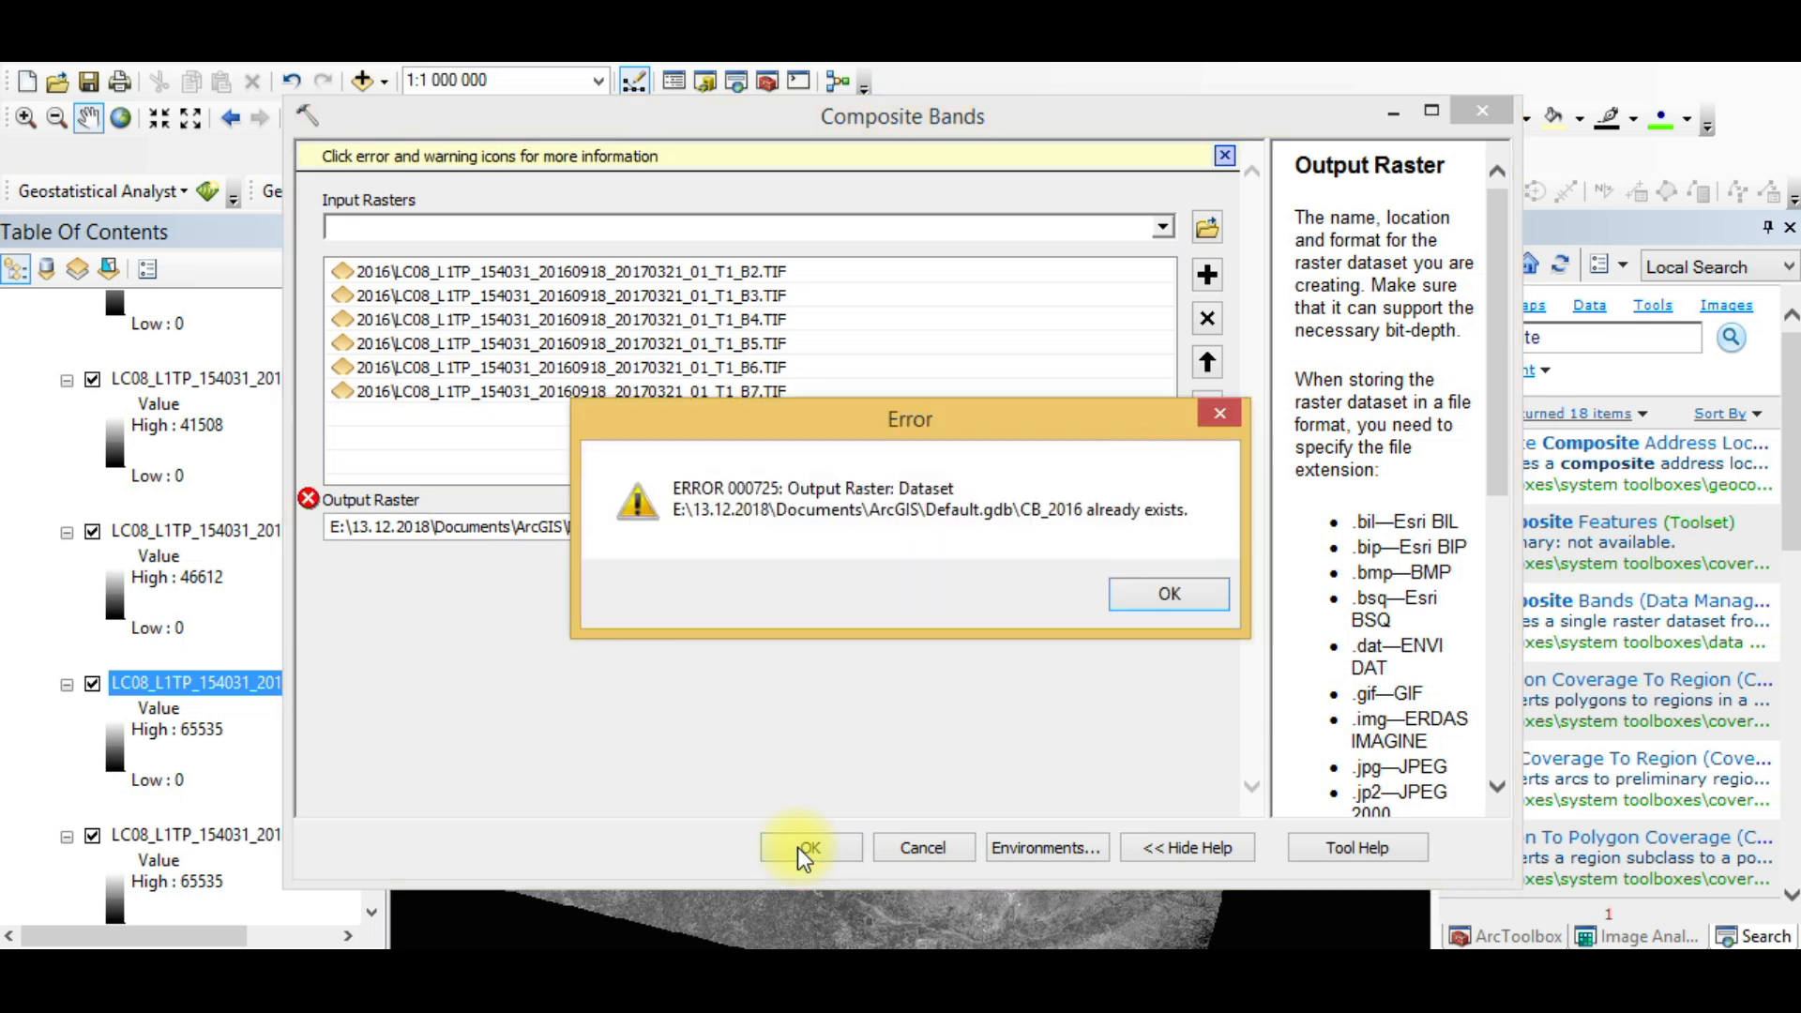
{"action": "left_click", "coordinate": [1170, 596]}
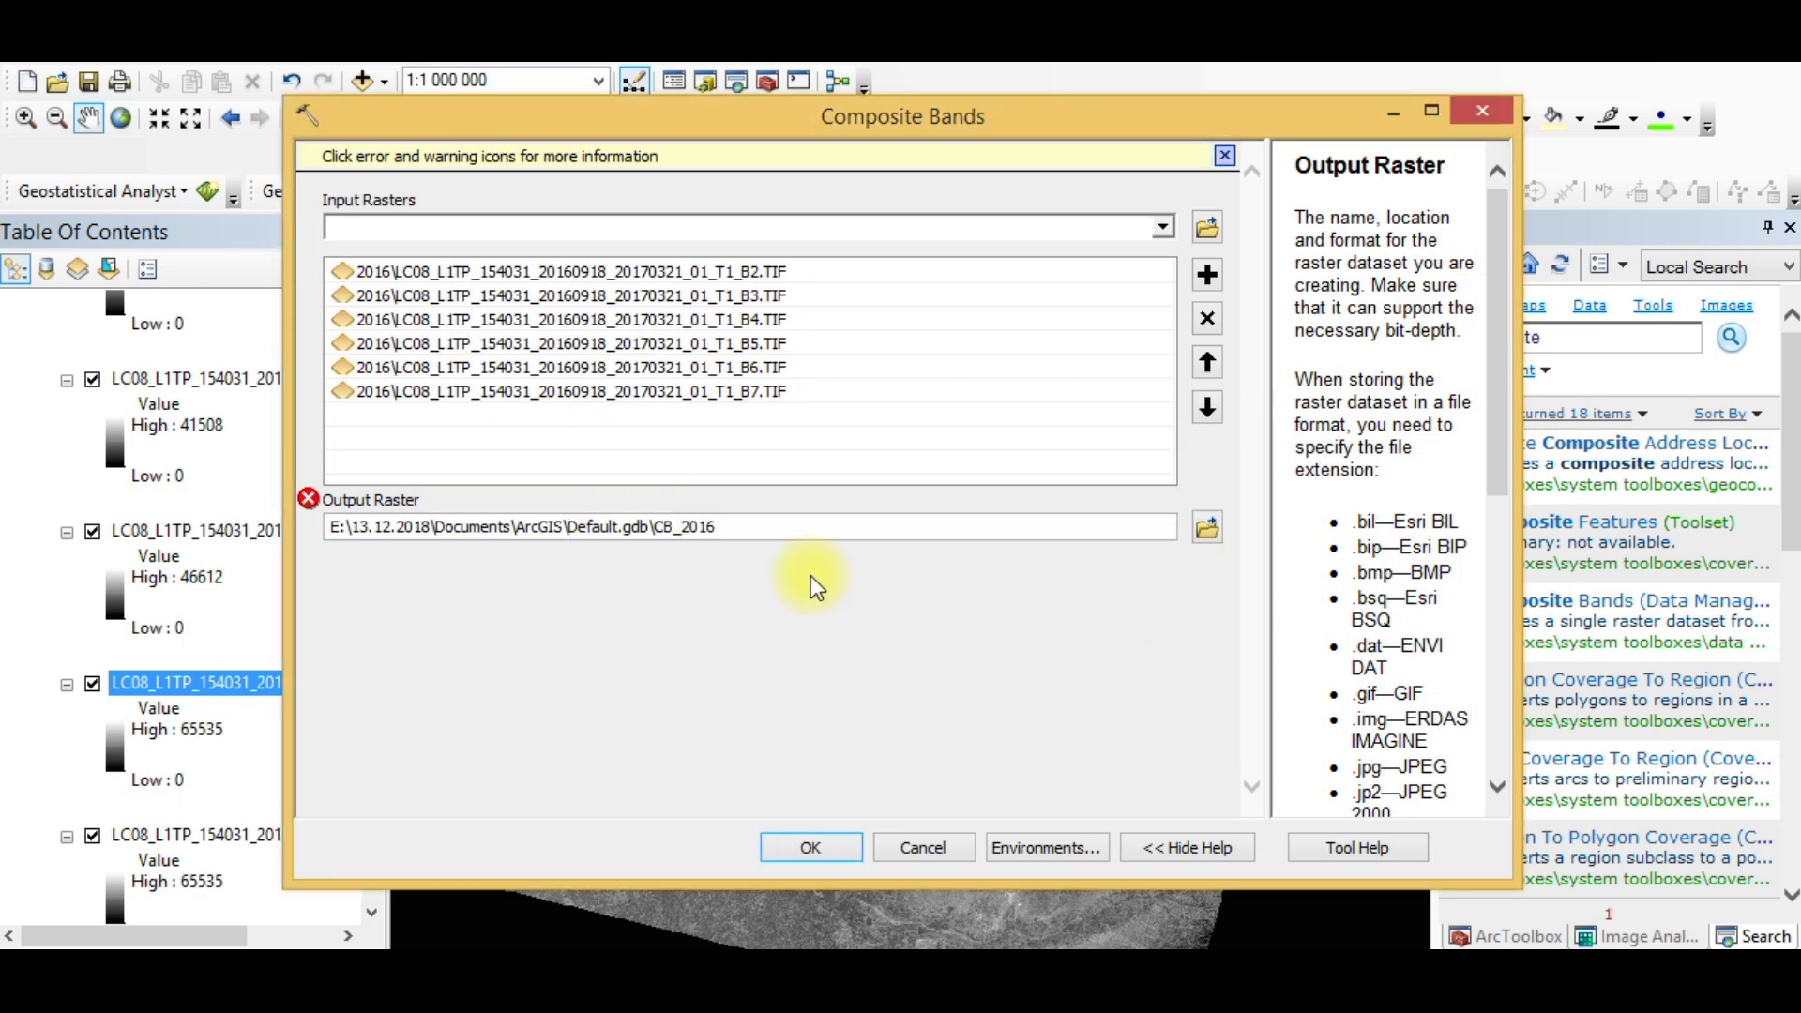
Step: Rename the output raster as Landsat_2016 in Default.gdb and run Composite Bands
{"action": "left_click", "coordinate": [767, 529]}
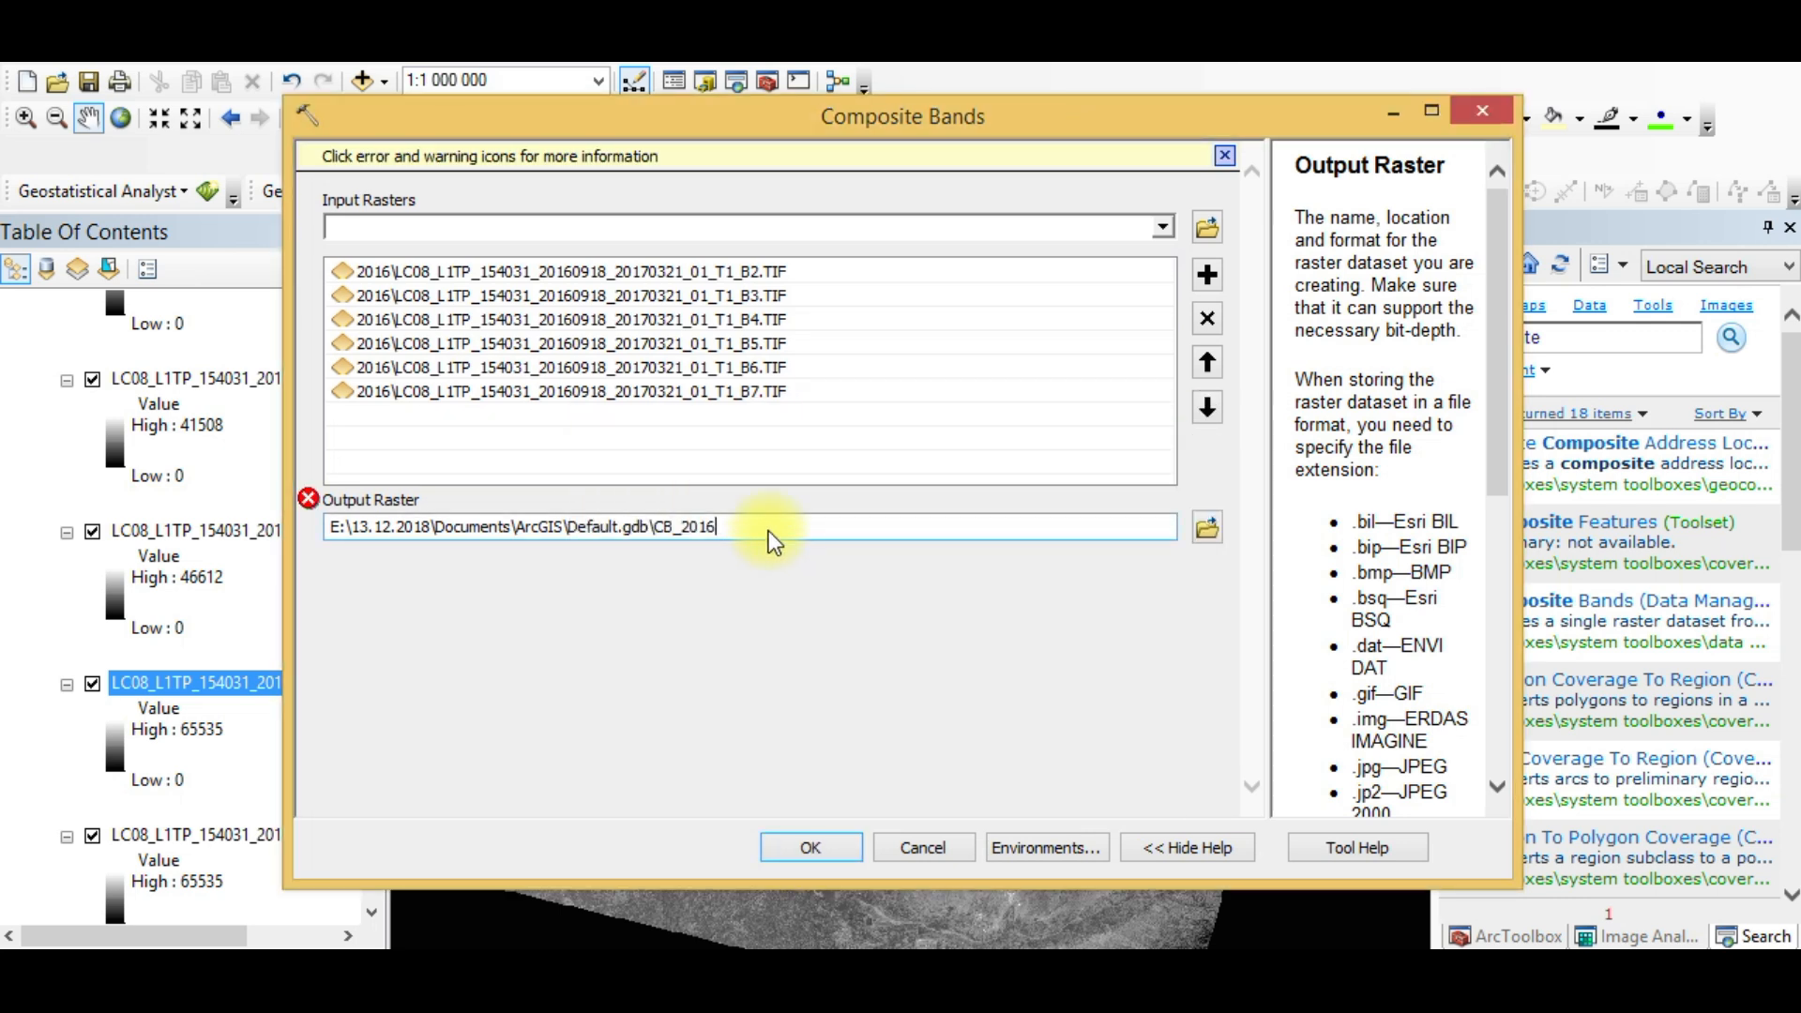
{"action": "key", "text": "BackSpace"}
{"action": "key", "text": "BackSpace"}
{"action": "key", "text": "BackSpace"}
{"action": "key", "text": "BackSpace"}
{"action": "key", "text": "BackSpace"}
{"action": "key", "text": "BackSpace"}
{"action": "key", "text": "BackSpace"}
{"action": "type", "text": "Landsat_2016"}
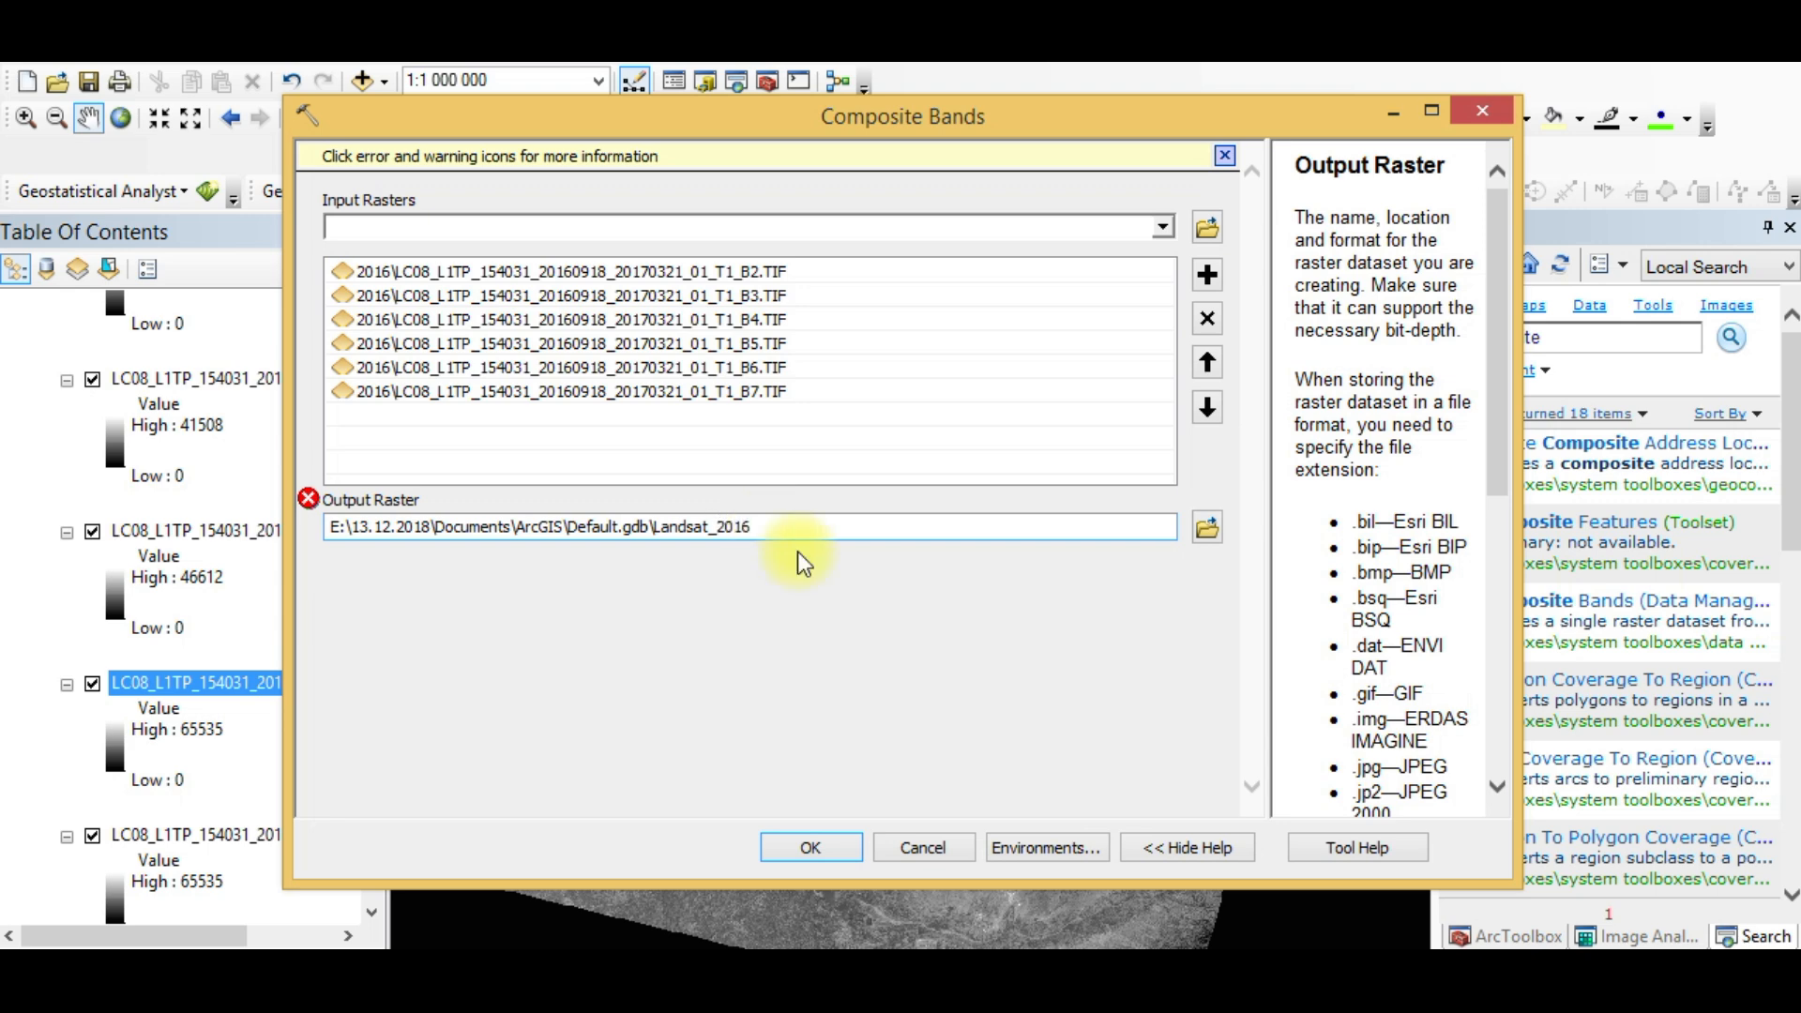
{"action": "left_click", "coordinate": [813, 846]}
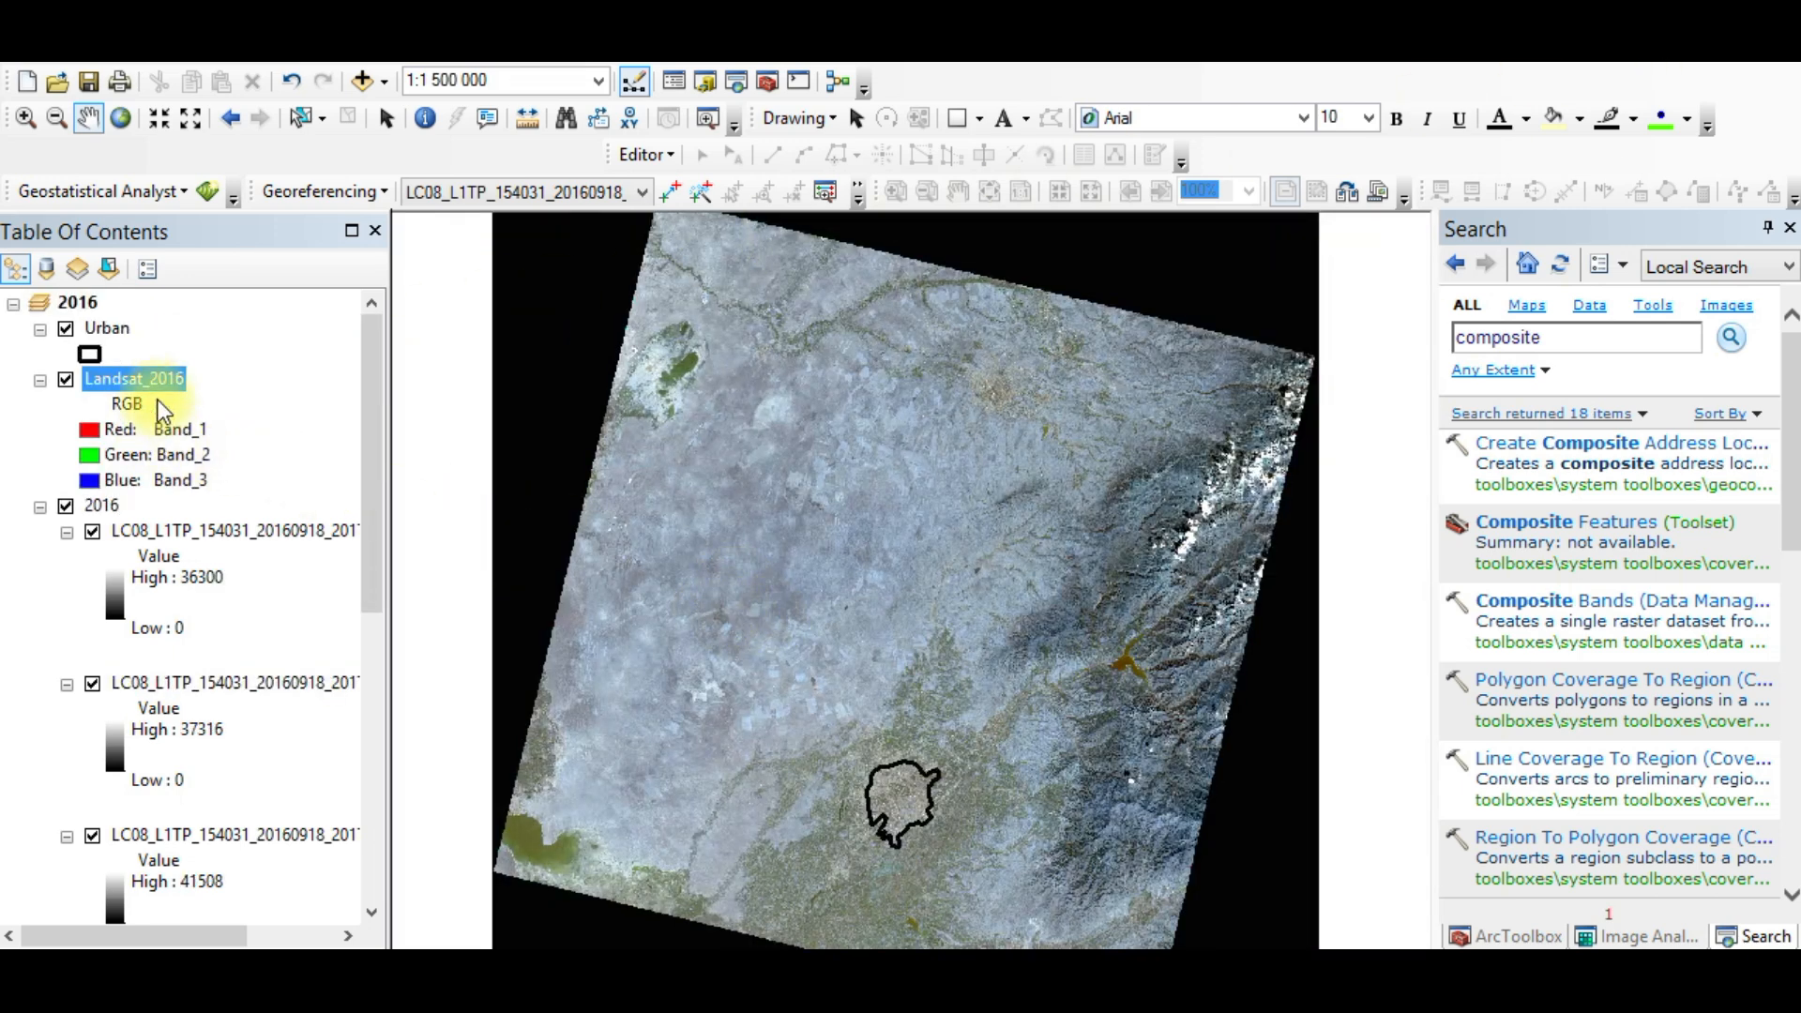
Step: Hide and collapse the 2016 group layer
{"action": "left_click", "coordinate": [65, 508]}
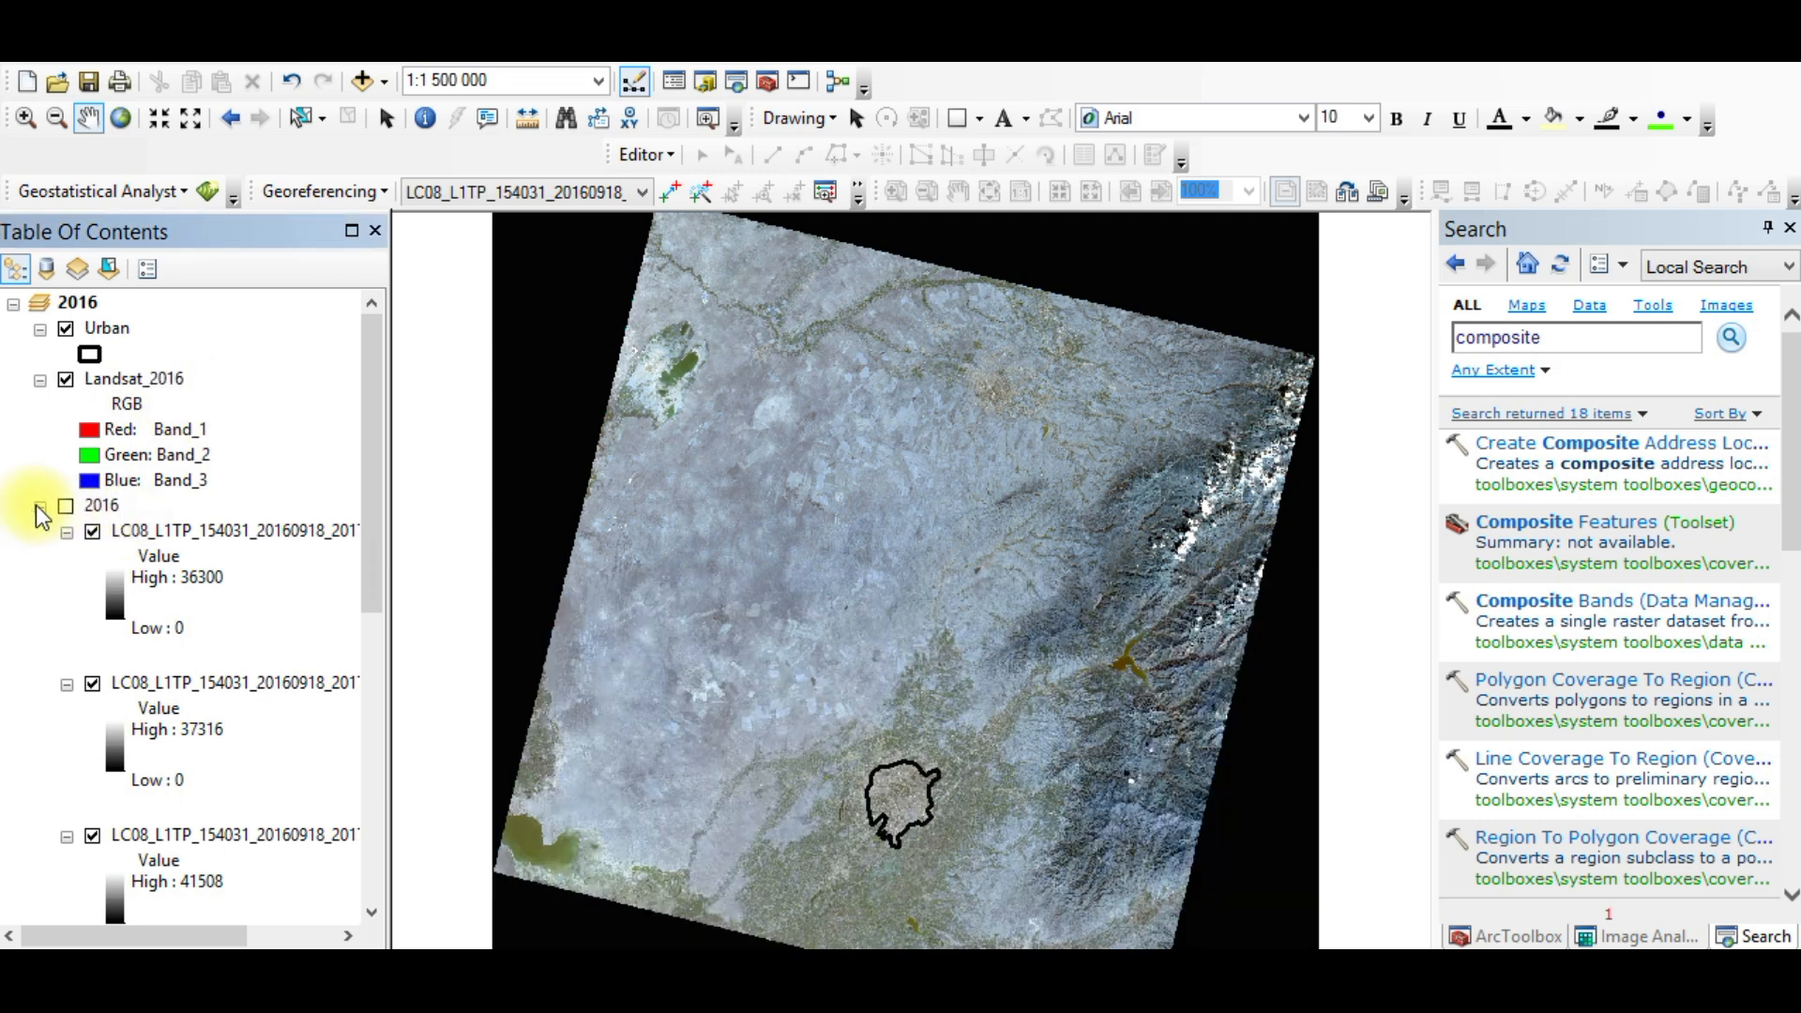
{"action": "left_click", "coordinate": [40, 507]}
Step: Review the source properties of the Landsat_2016 layer, including its uncompressed size and raster format
{"action": "right_click", "coordinate": [171, 377]}
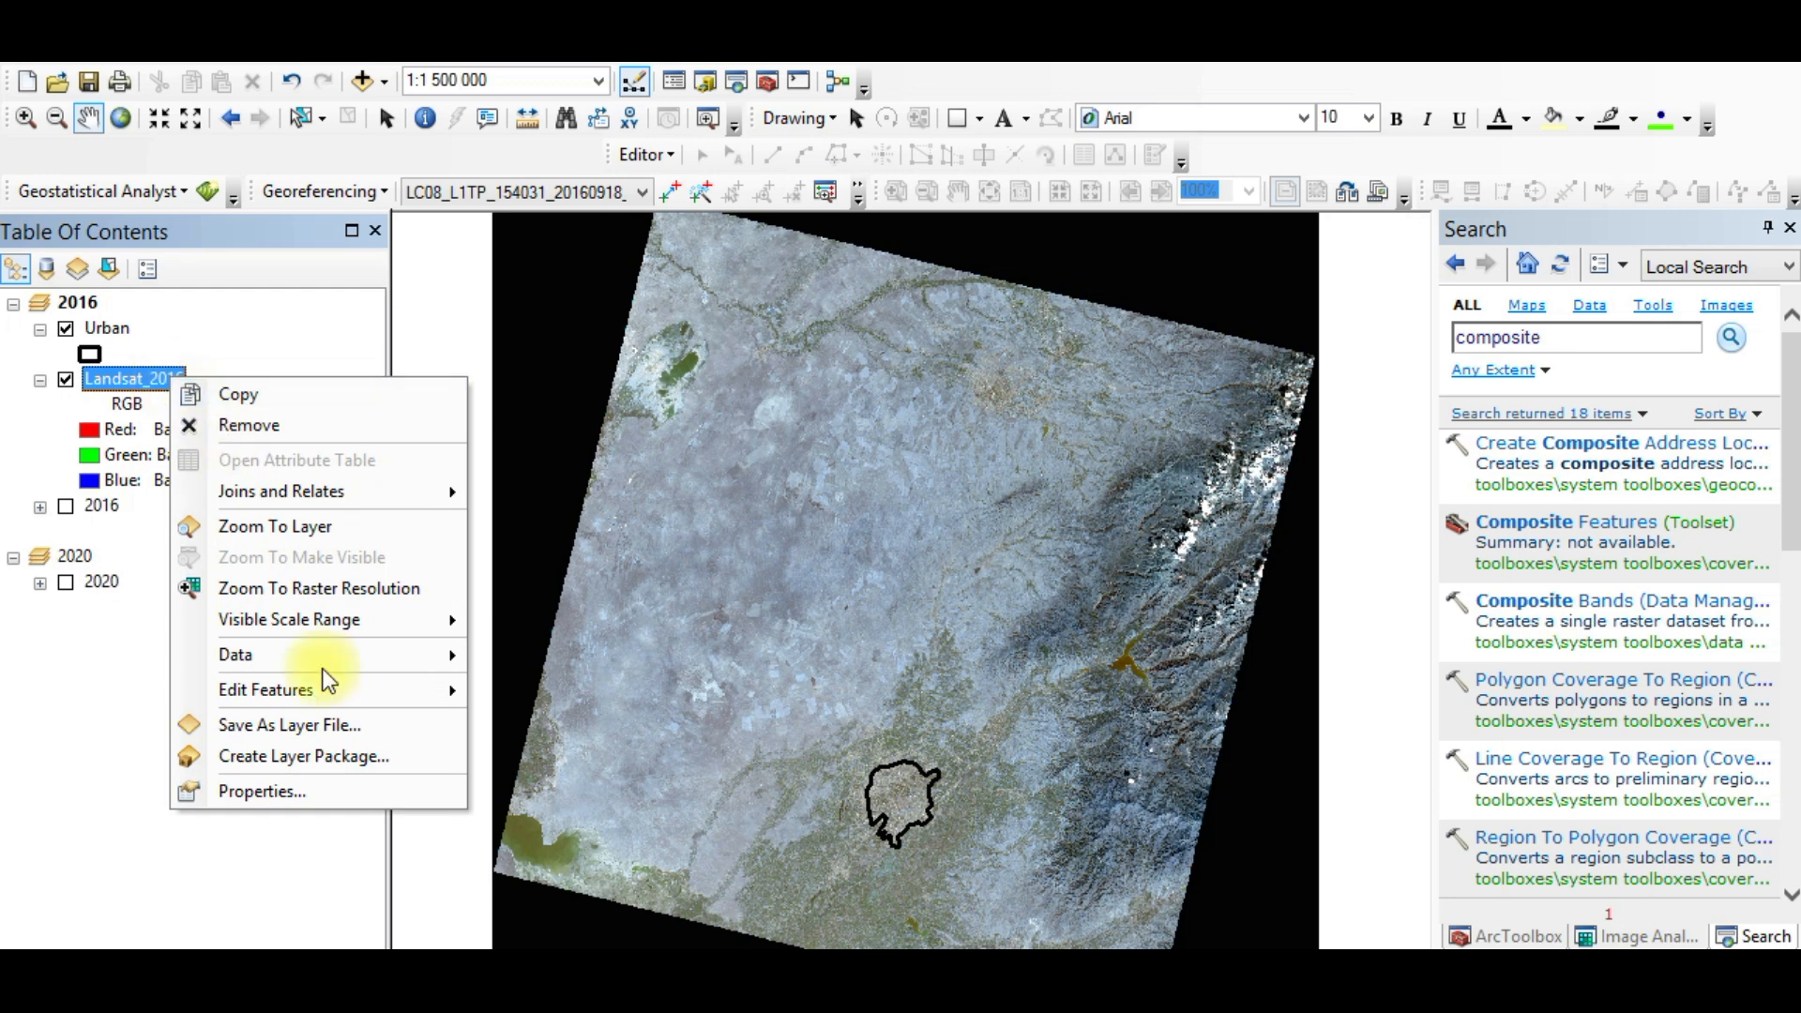
{"action": "left_click", "coordinate": [272, 791]}
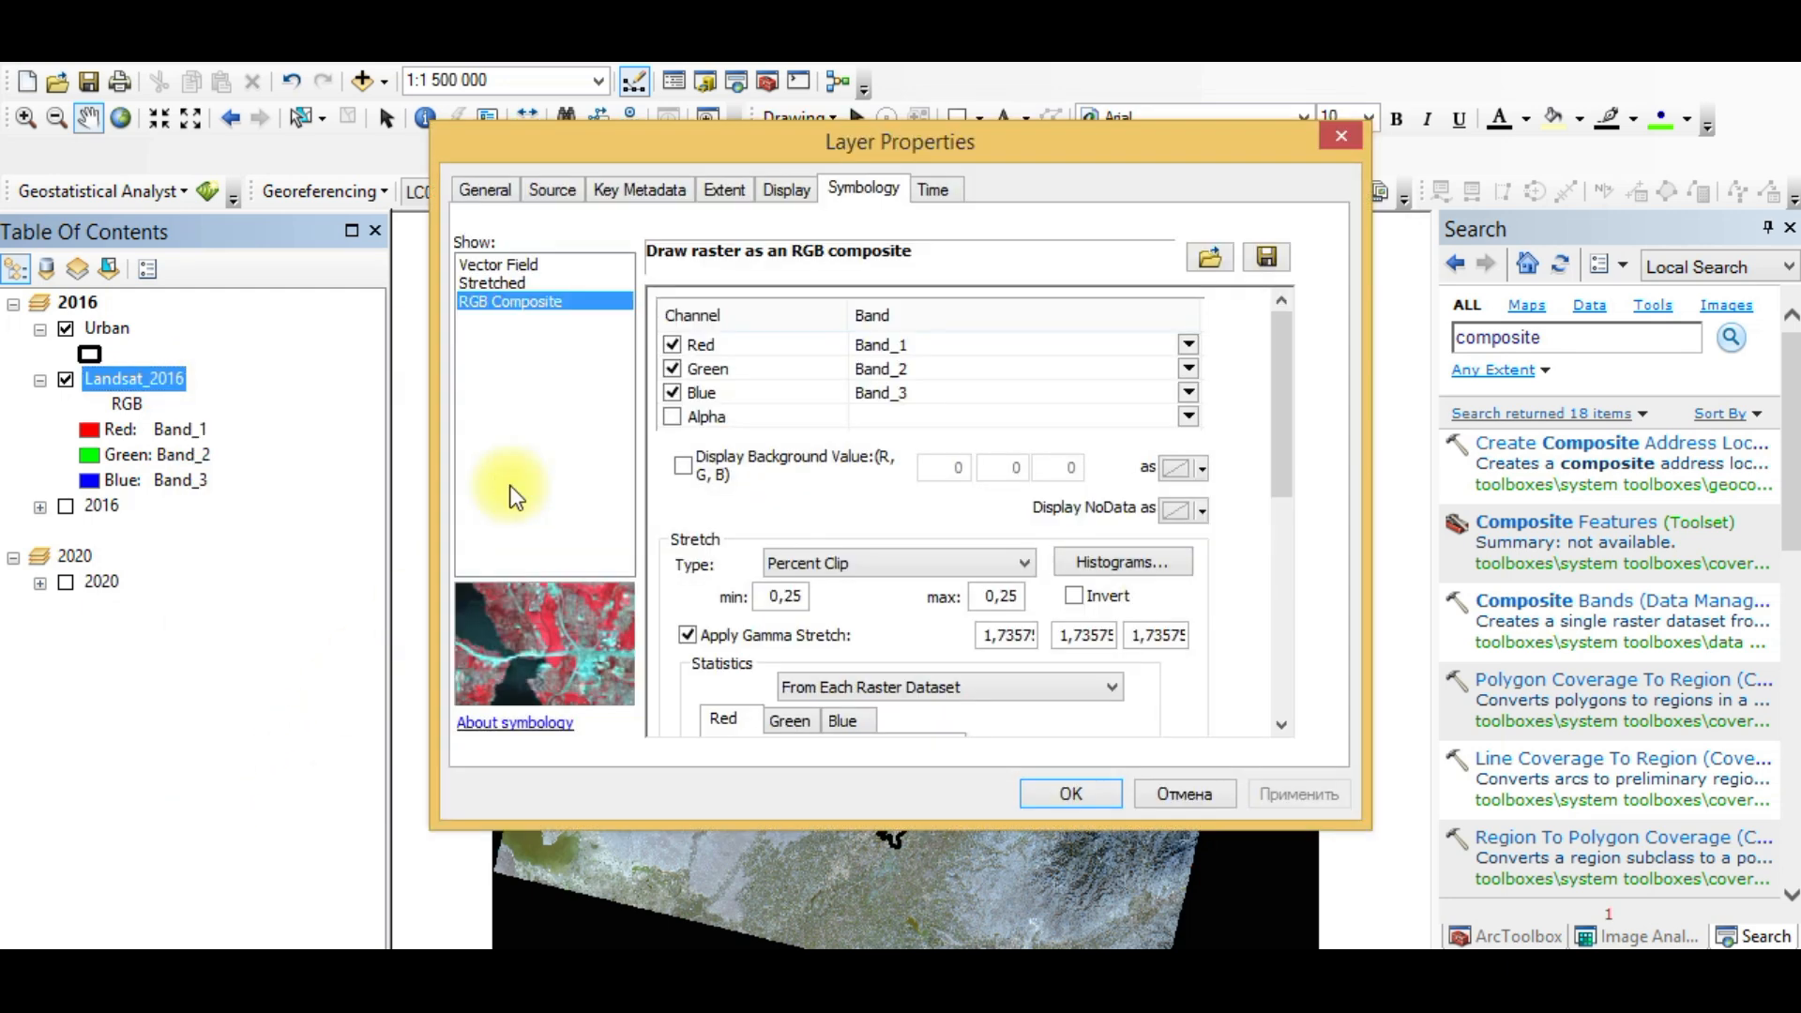
{"action": "left_click", "coordinate": [486, 189]}
{"action": "left_click", "coordinate": [561, 188]}
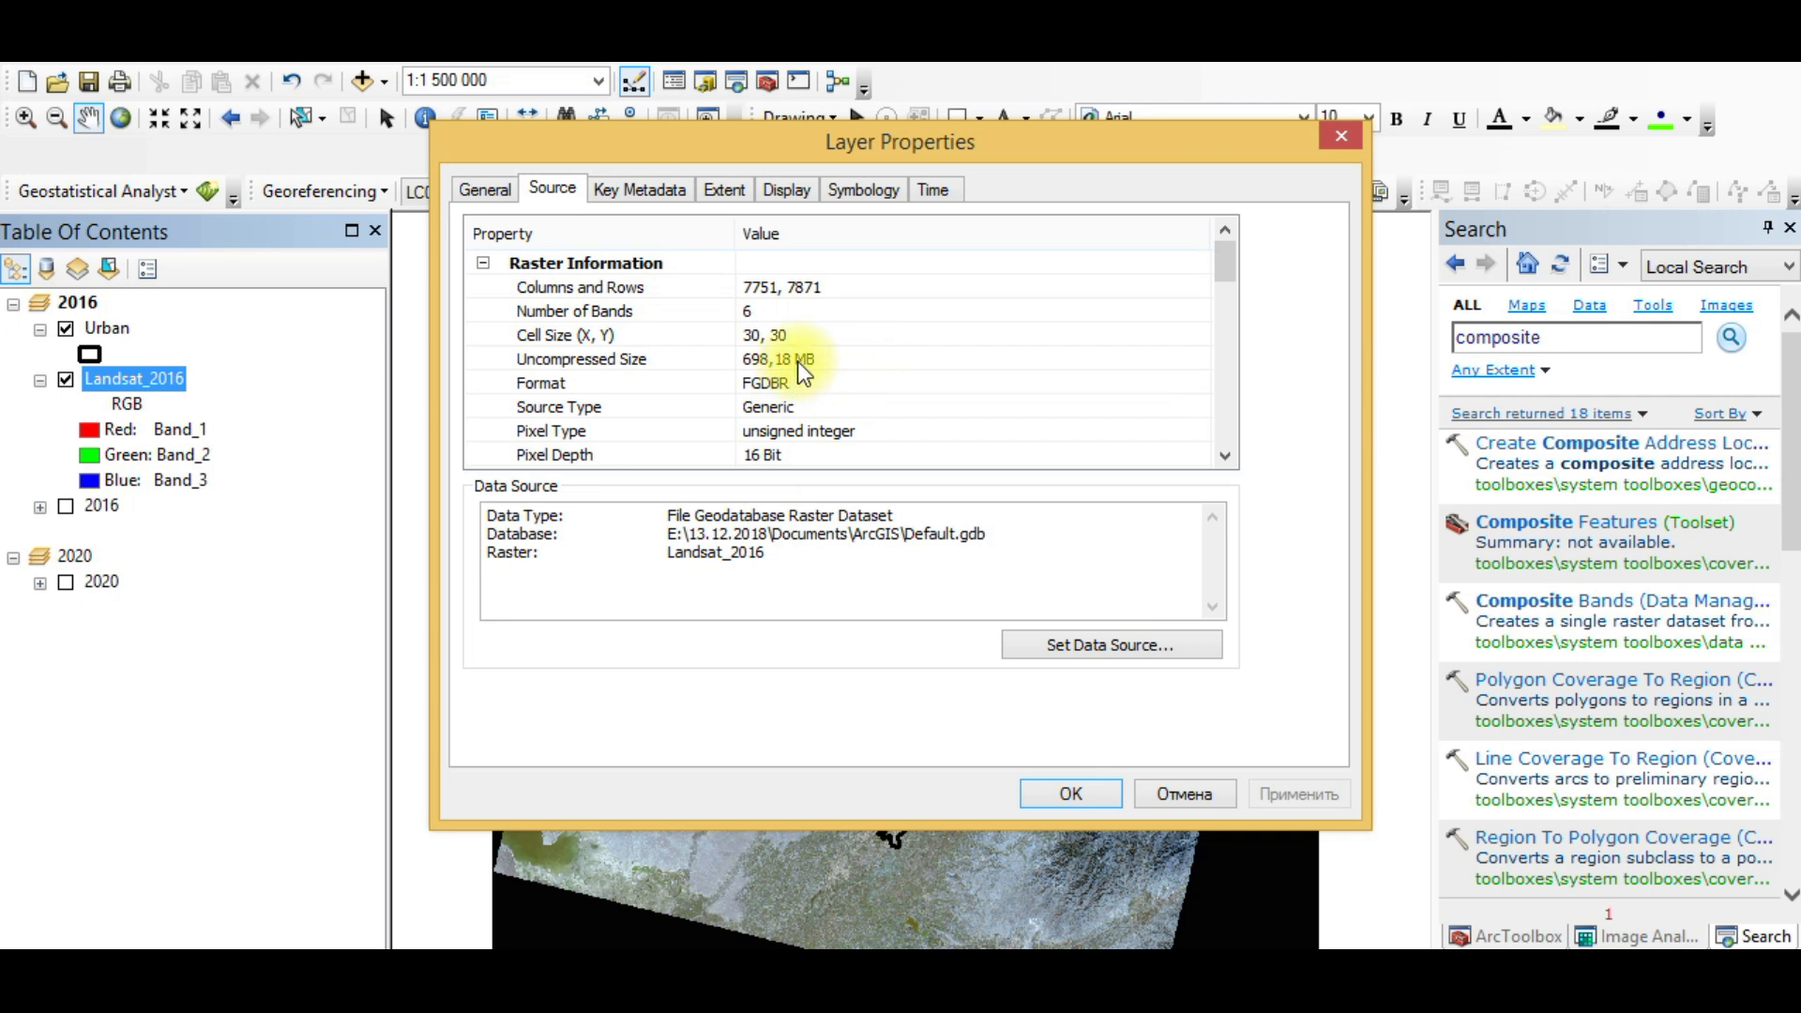
{"action": "left_click", "coordinate": [797, 362]}
{"action": "left_click", "coordinate": [765, 391]}
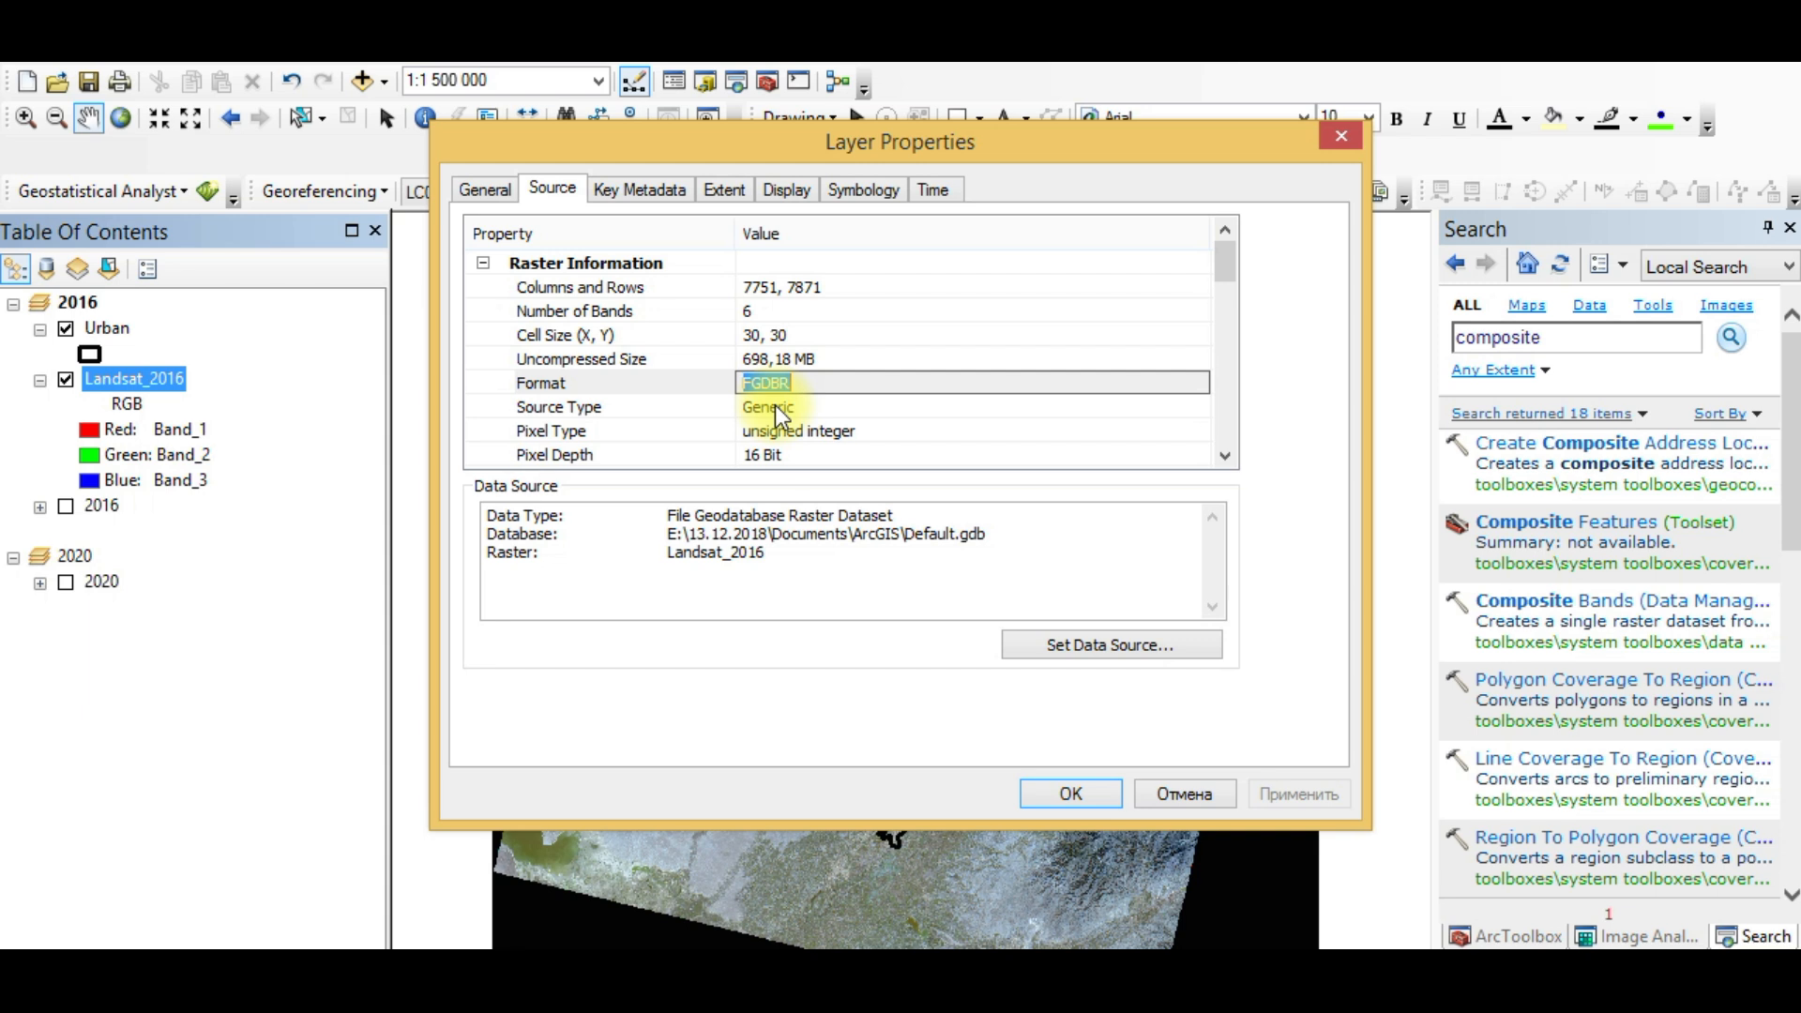
{"action": "left_click", "coordinate": [816, 362]}
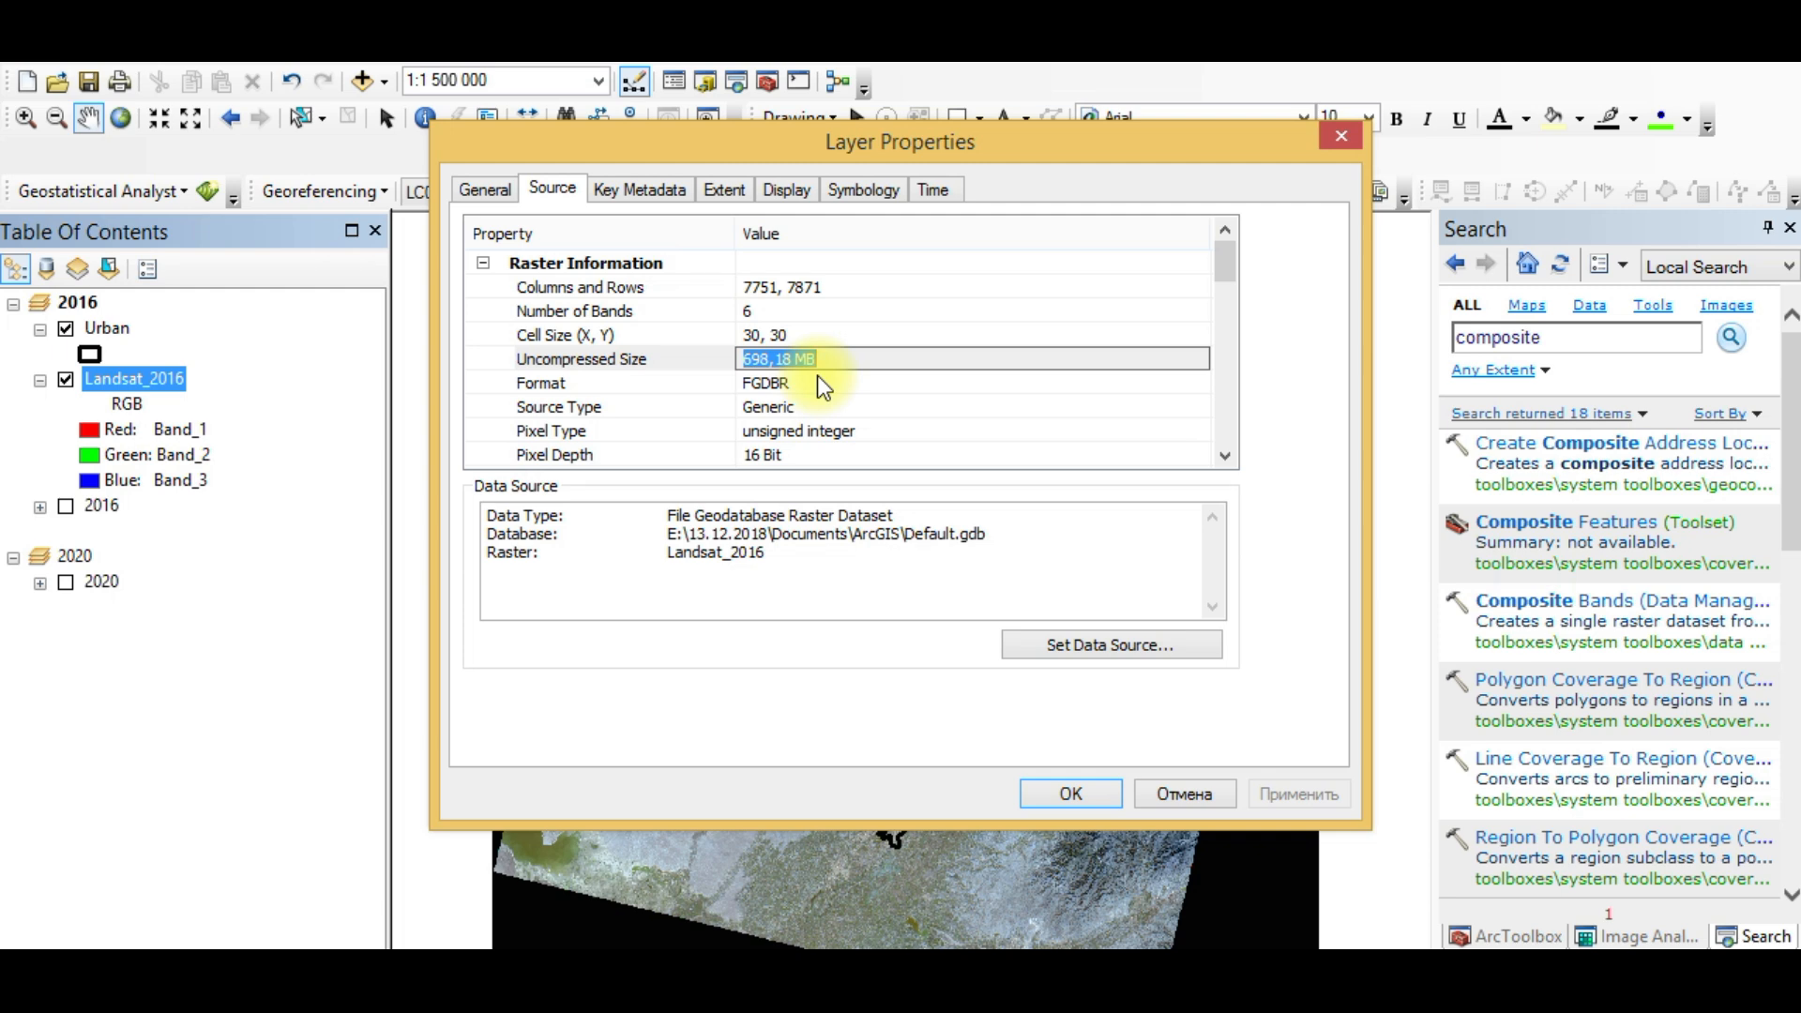
{"action": "left_click", "coordinate": [1048, 800]}
Step: Expand the 2016 group layer to review its separate band rasters and collapse it again
{"action": "left_click", "coordinate": [89, 507]}
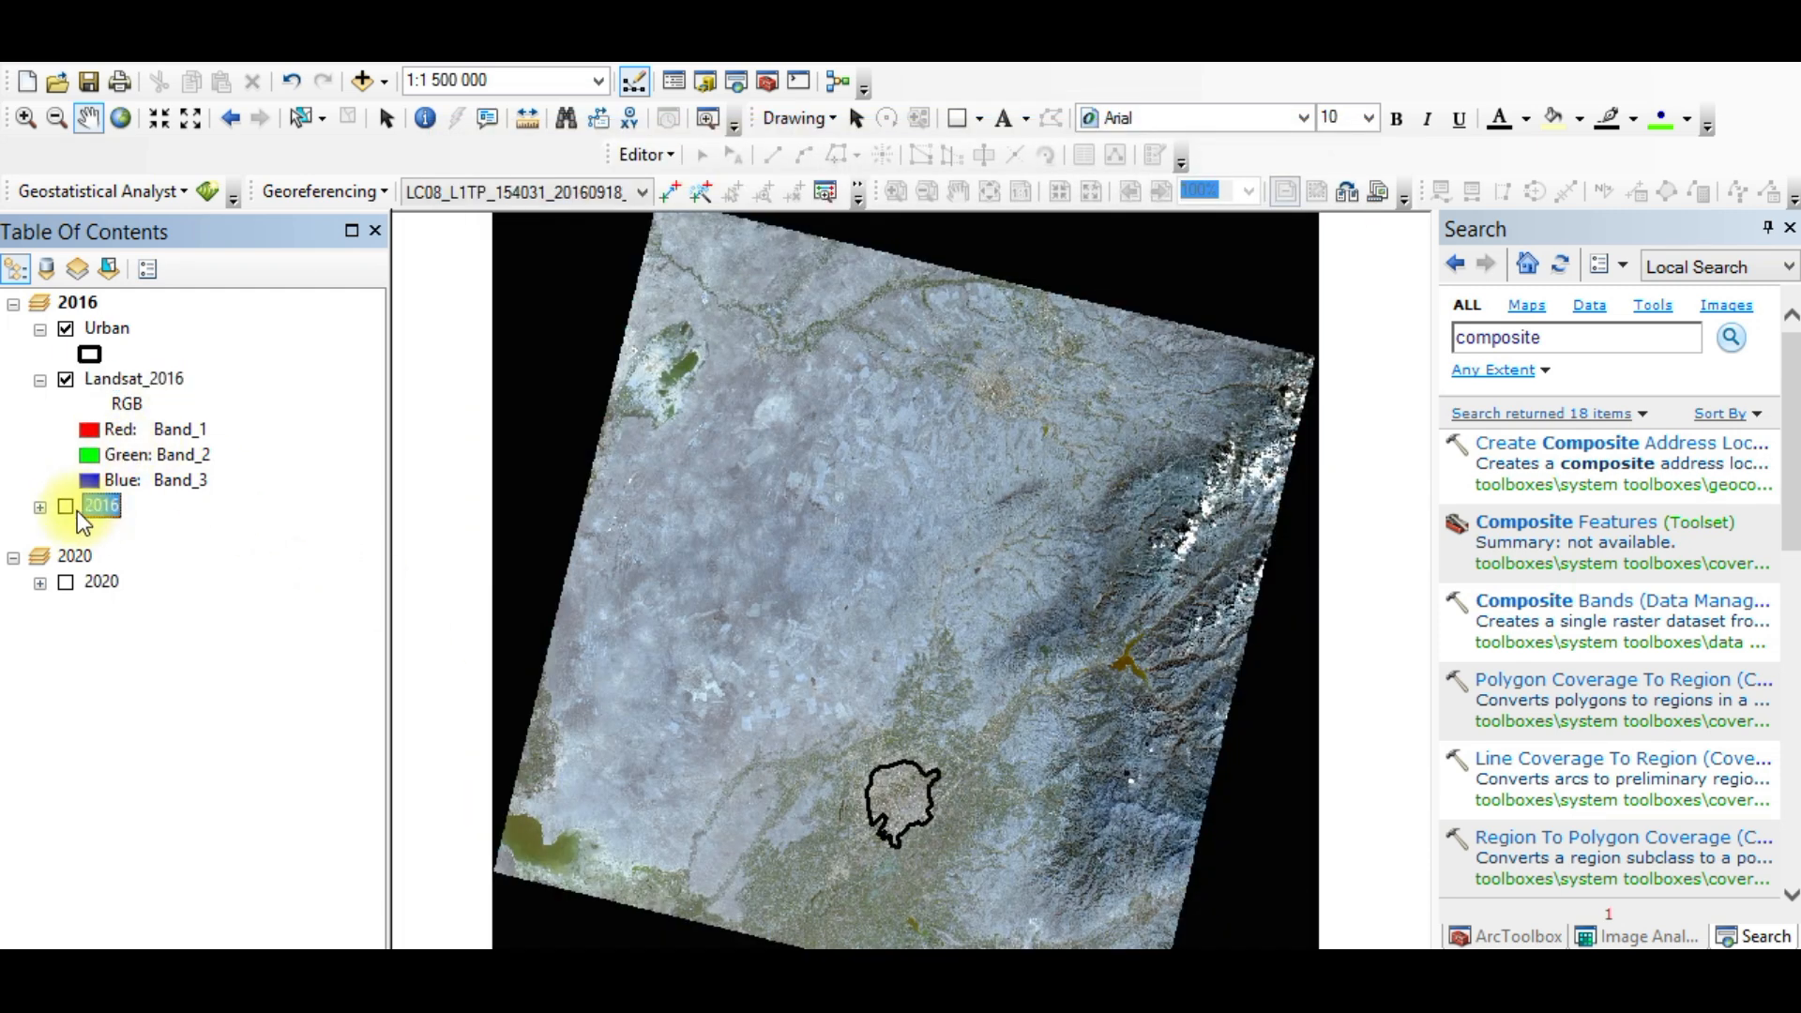
{"action": "left_click", "coordinate": [40, 507]}
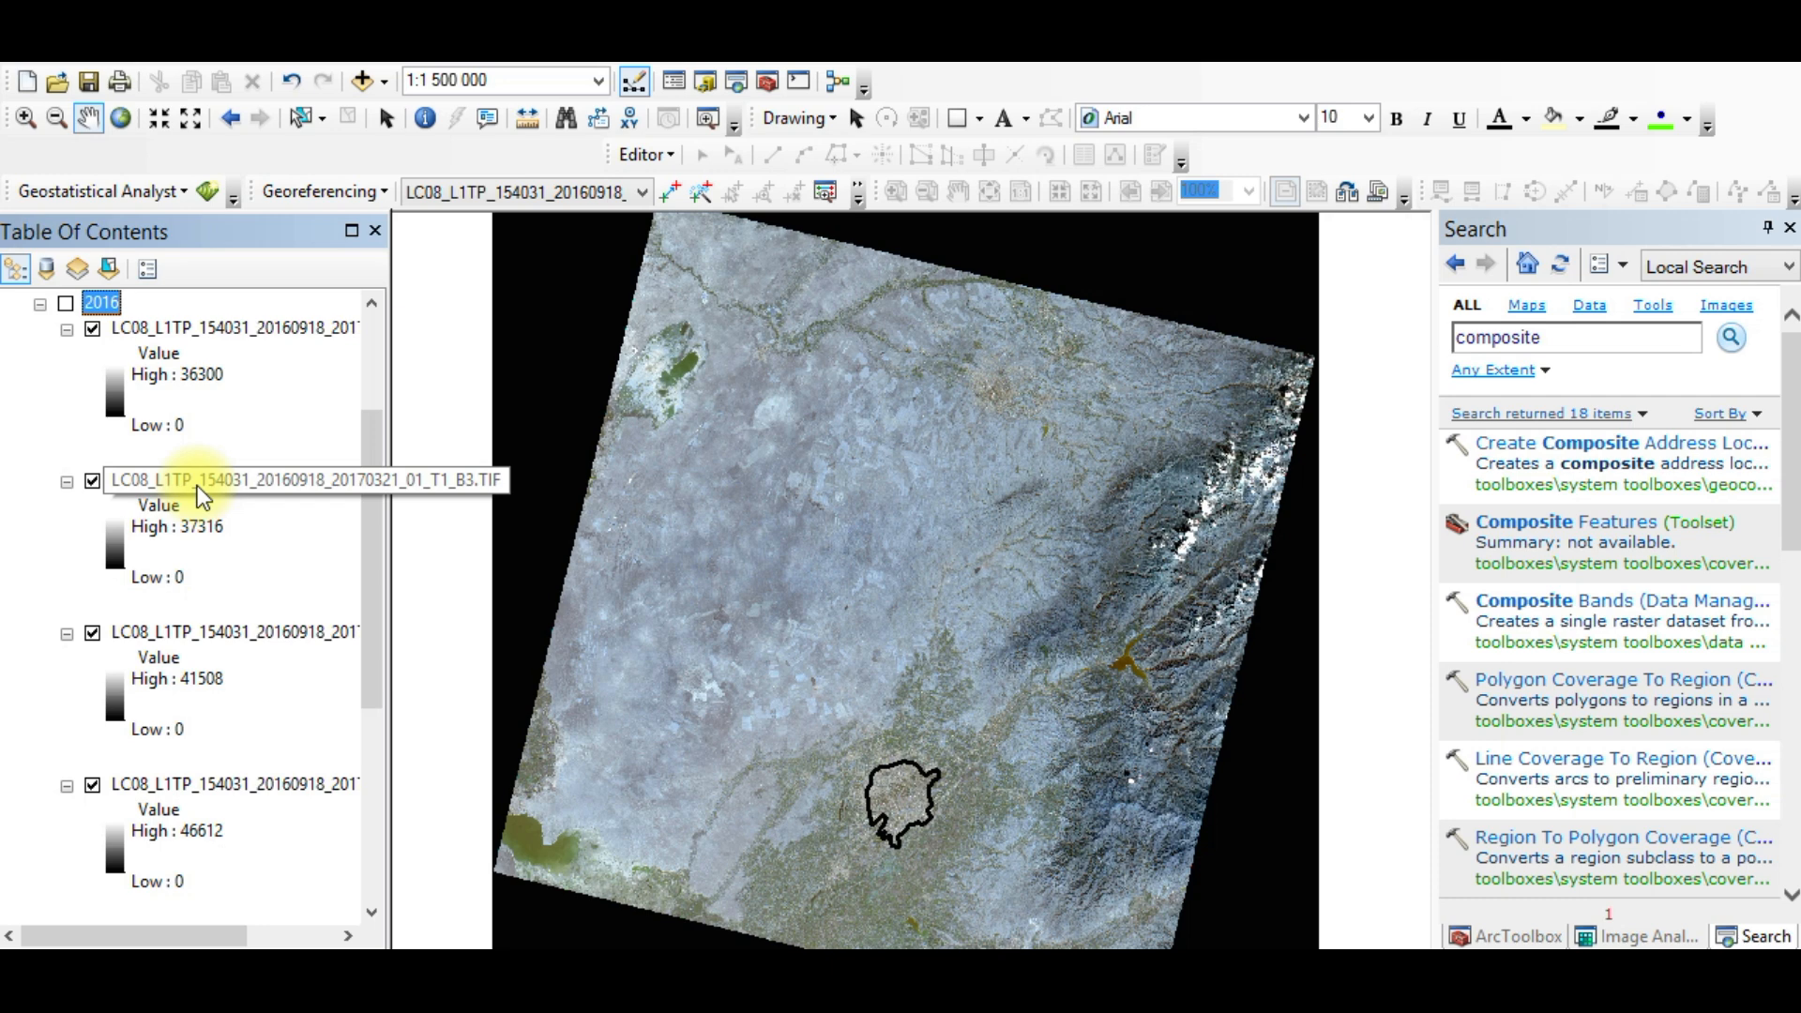
{"action": "scroll", "coordinate": [197, 486], "scroll_direction": "up", "scroll_amount": 1}
{"action": "left_click", "coordinate": [41, 381]}
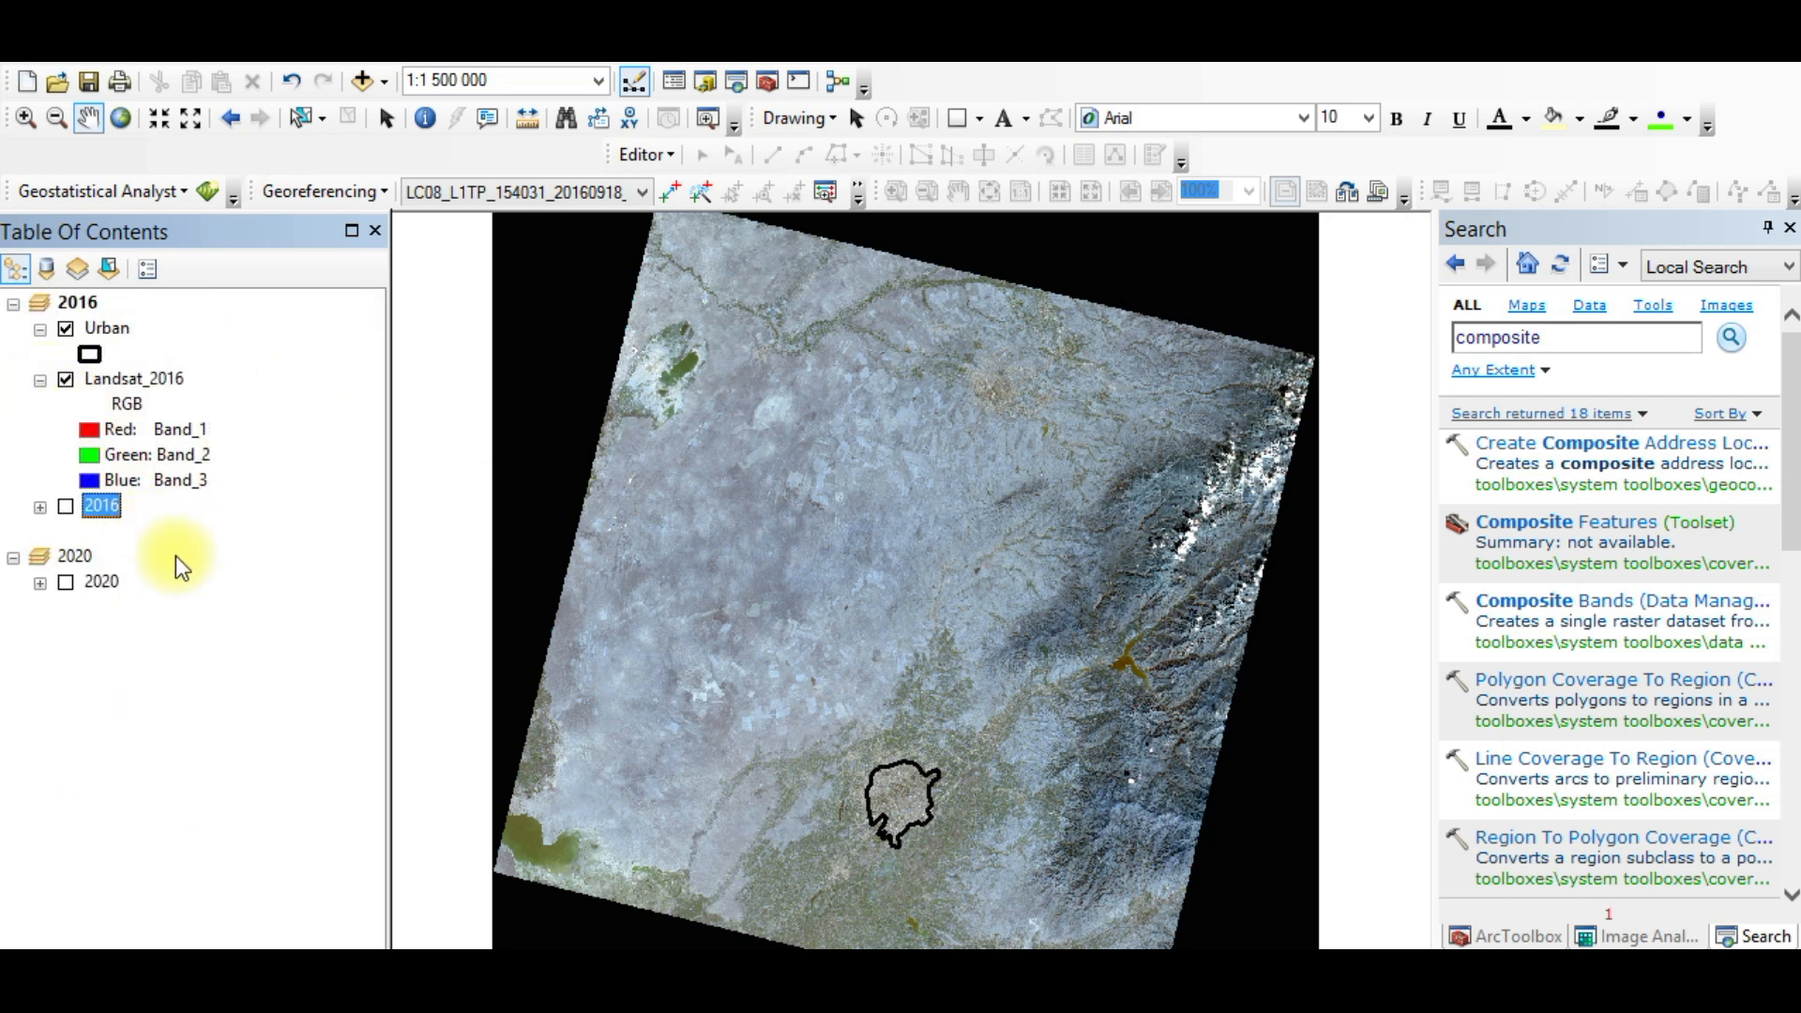
Step: Examine the Landsat_2016 composite around the Urban boundary and its red, green and blue band assignments
{"action": "left_click", "coordinate": [151, 379]}
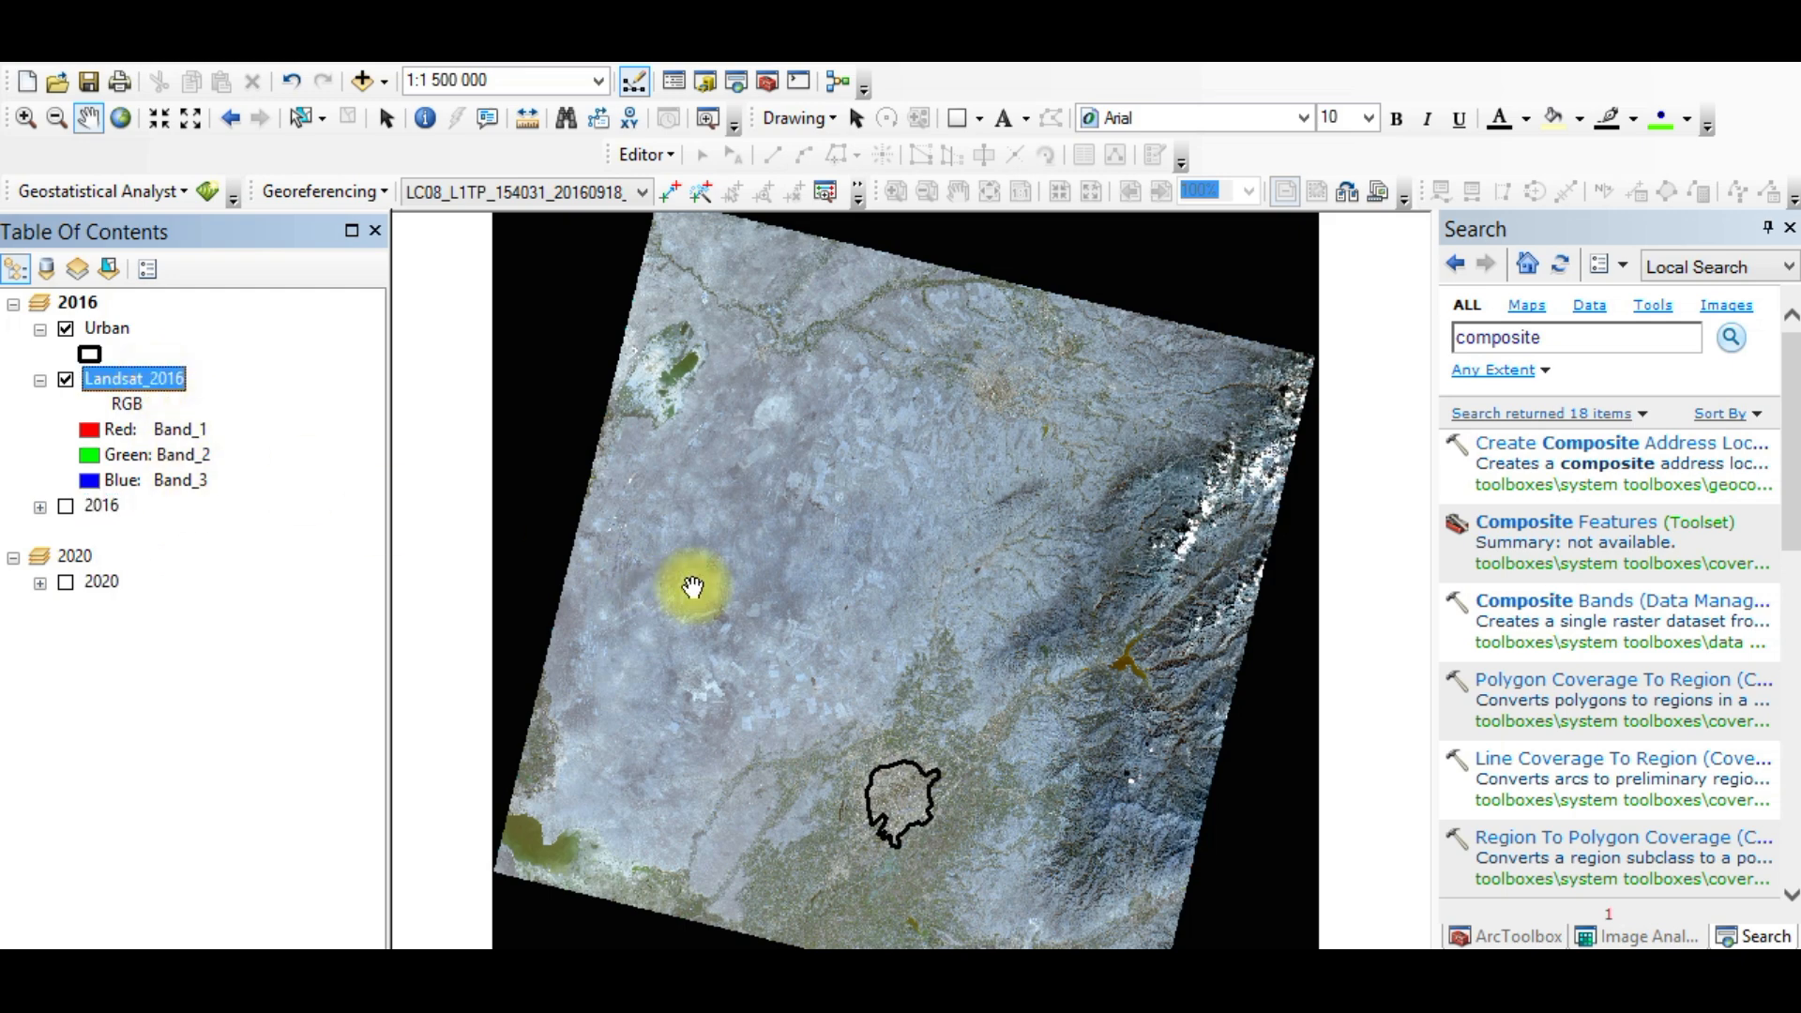
{"action": "scroll", "coordinate": [714, 663], "scroll_direction": "up", "scroll_amount": 1}
{"action": "left_click_drag", "start_coordinate": [933, 777], "coordinate": [792, 590]}
{"action": "scroll", "coordinate": [764, 683], "scroll_direction": "up", "scroll_amount": 2}
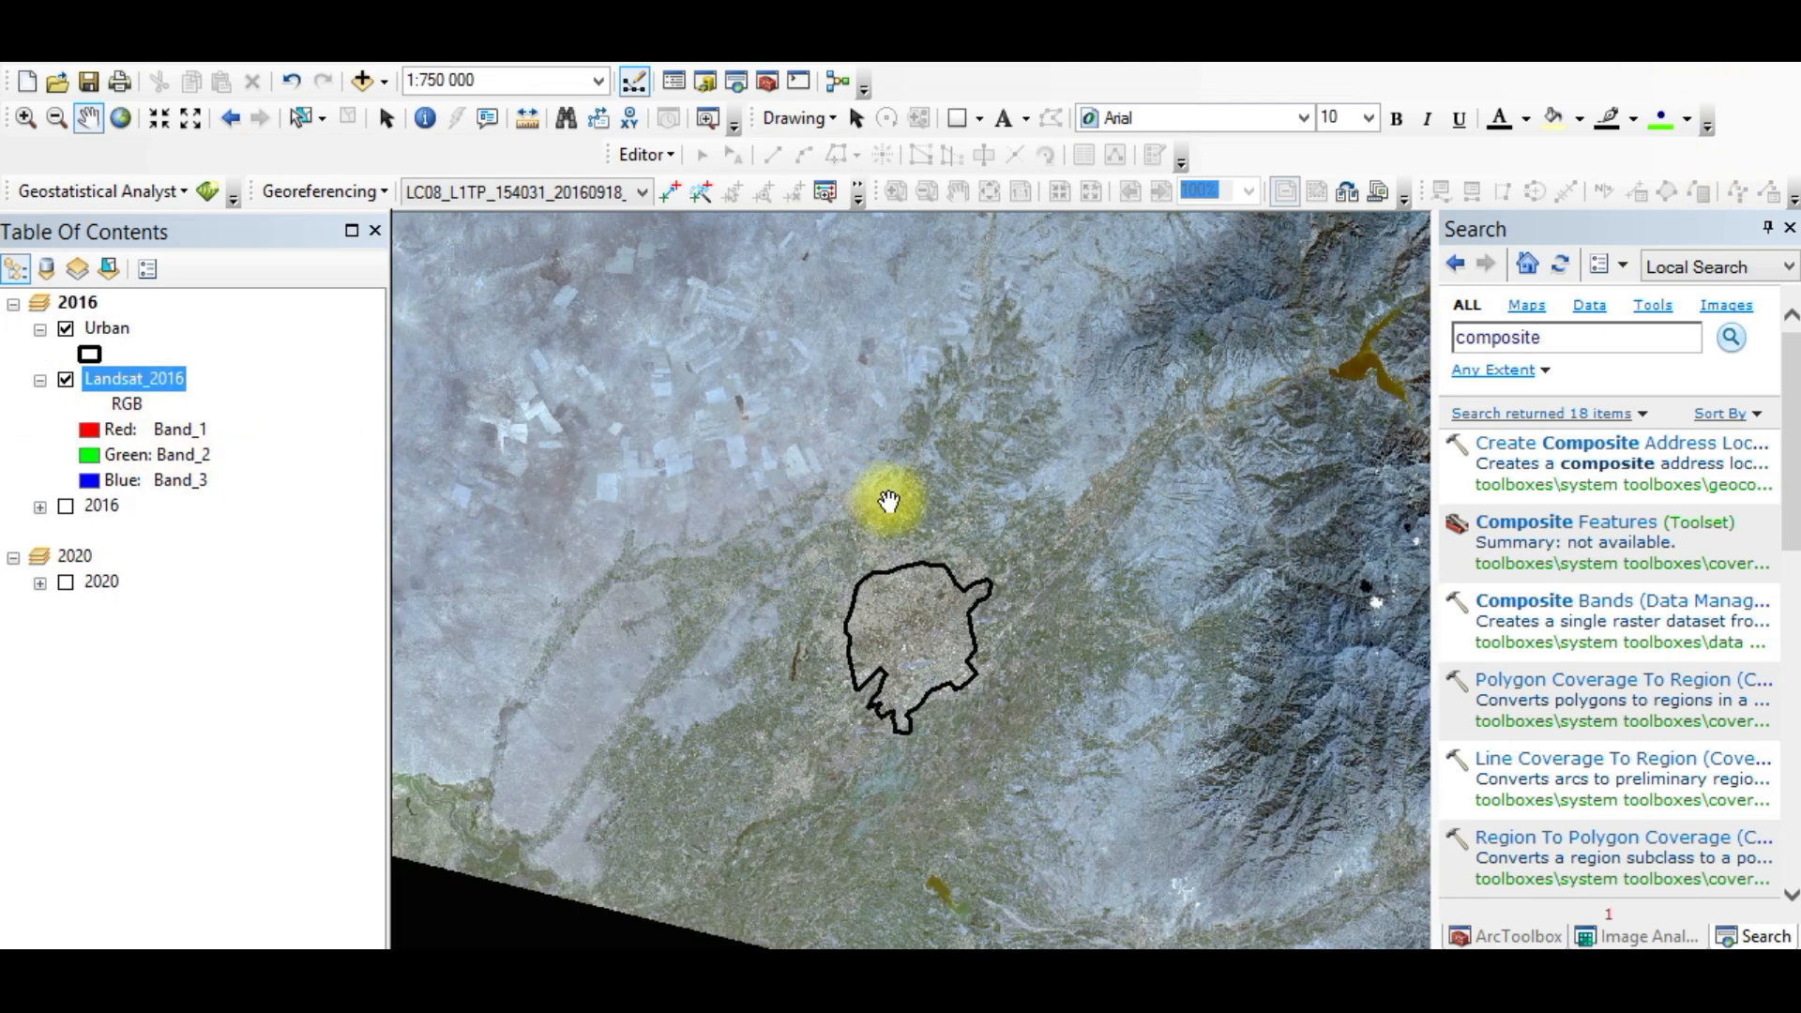
{"action": "scroll", "coordinate": [907, 618], "scroll_direction": "up", "scroll_amount": 2}
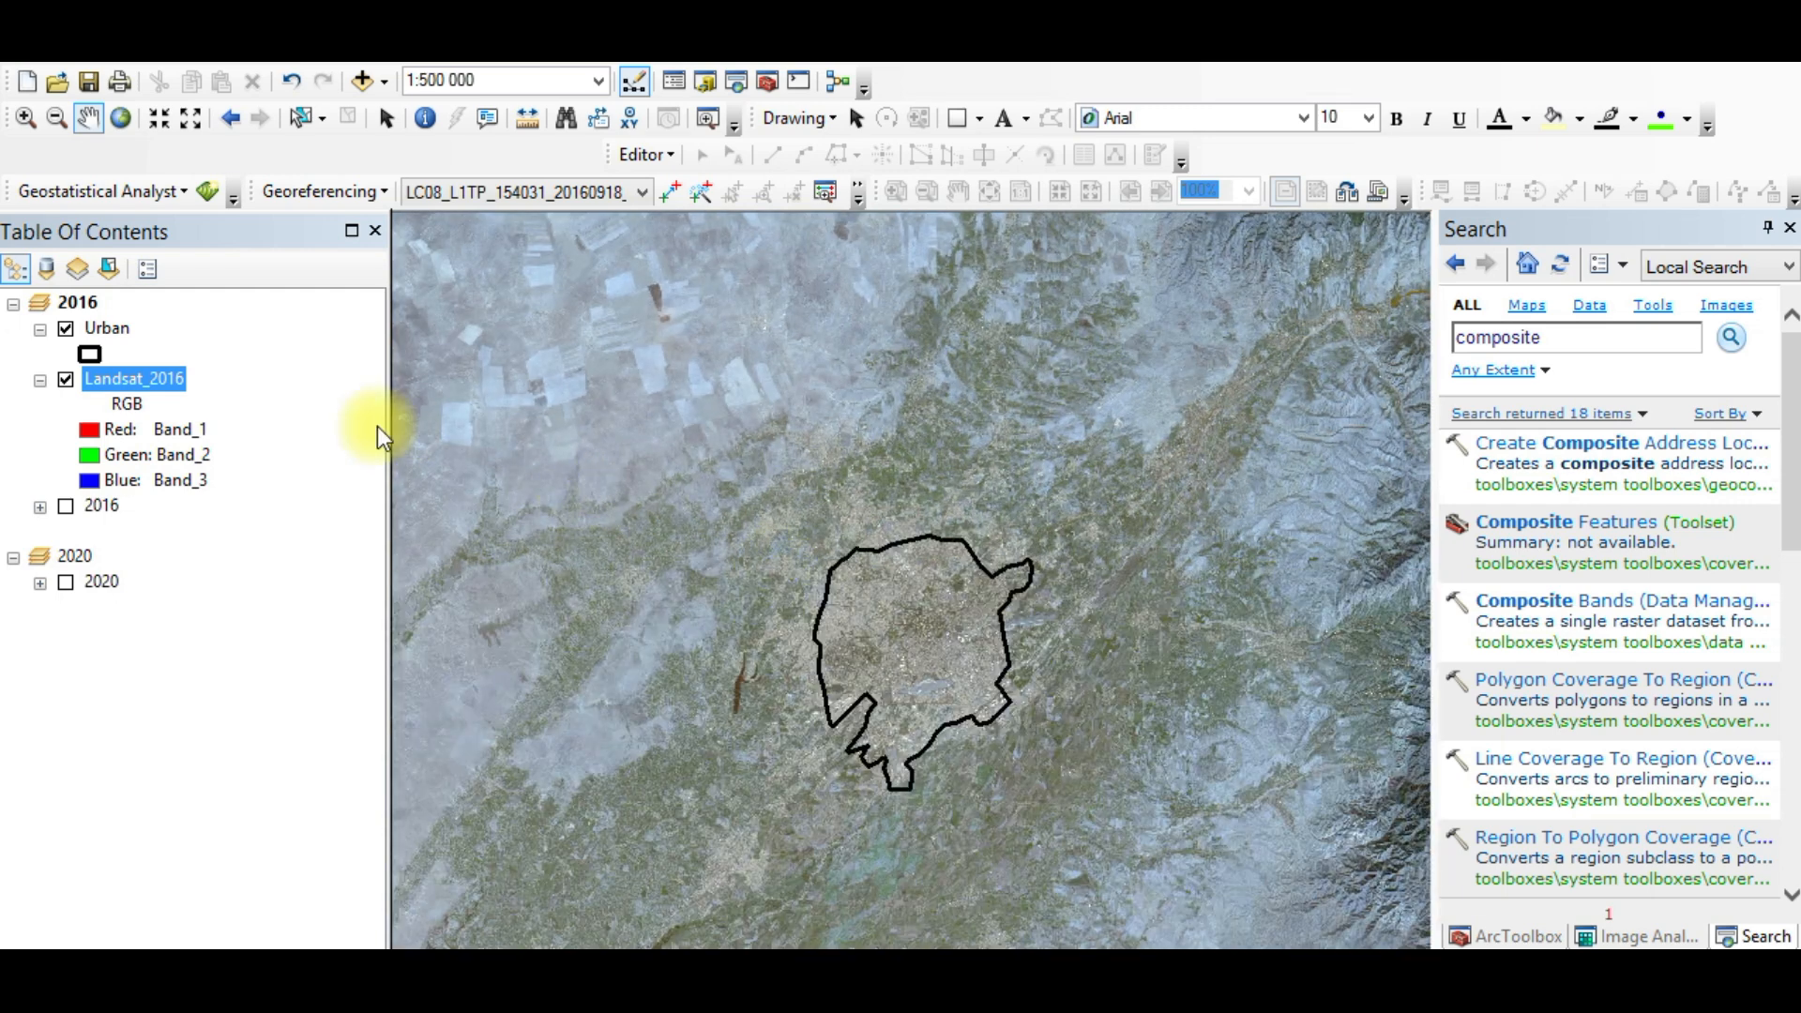
{"action": "left_click", "coordinate": [142, 437]}
{"action": "left_click", "coordinate": [142, 460]}
{"action": "left_click", "coordinate": [155, 481]}
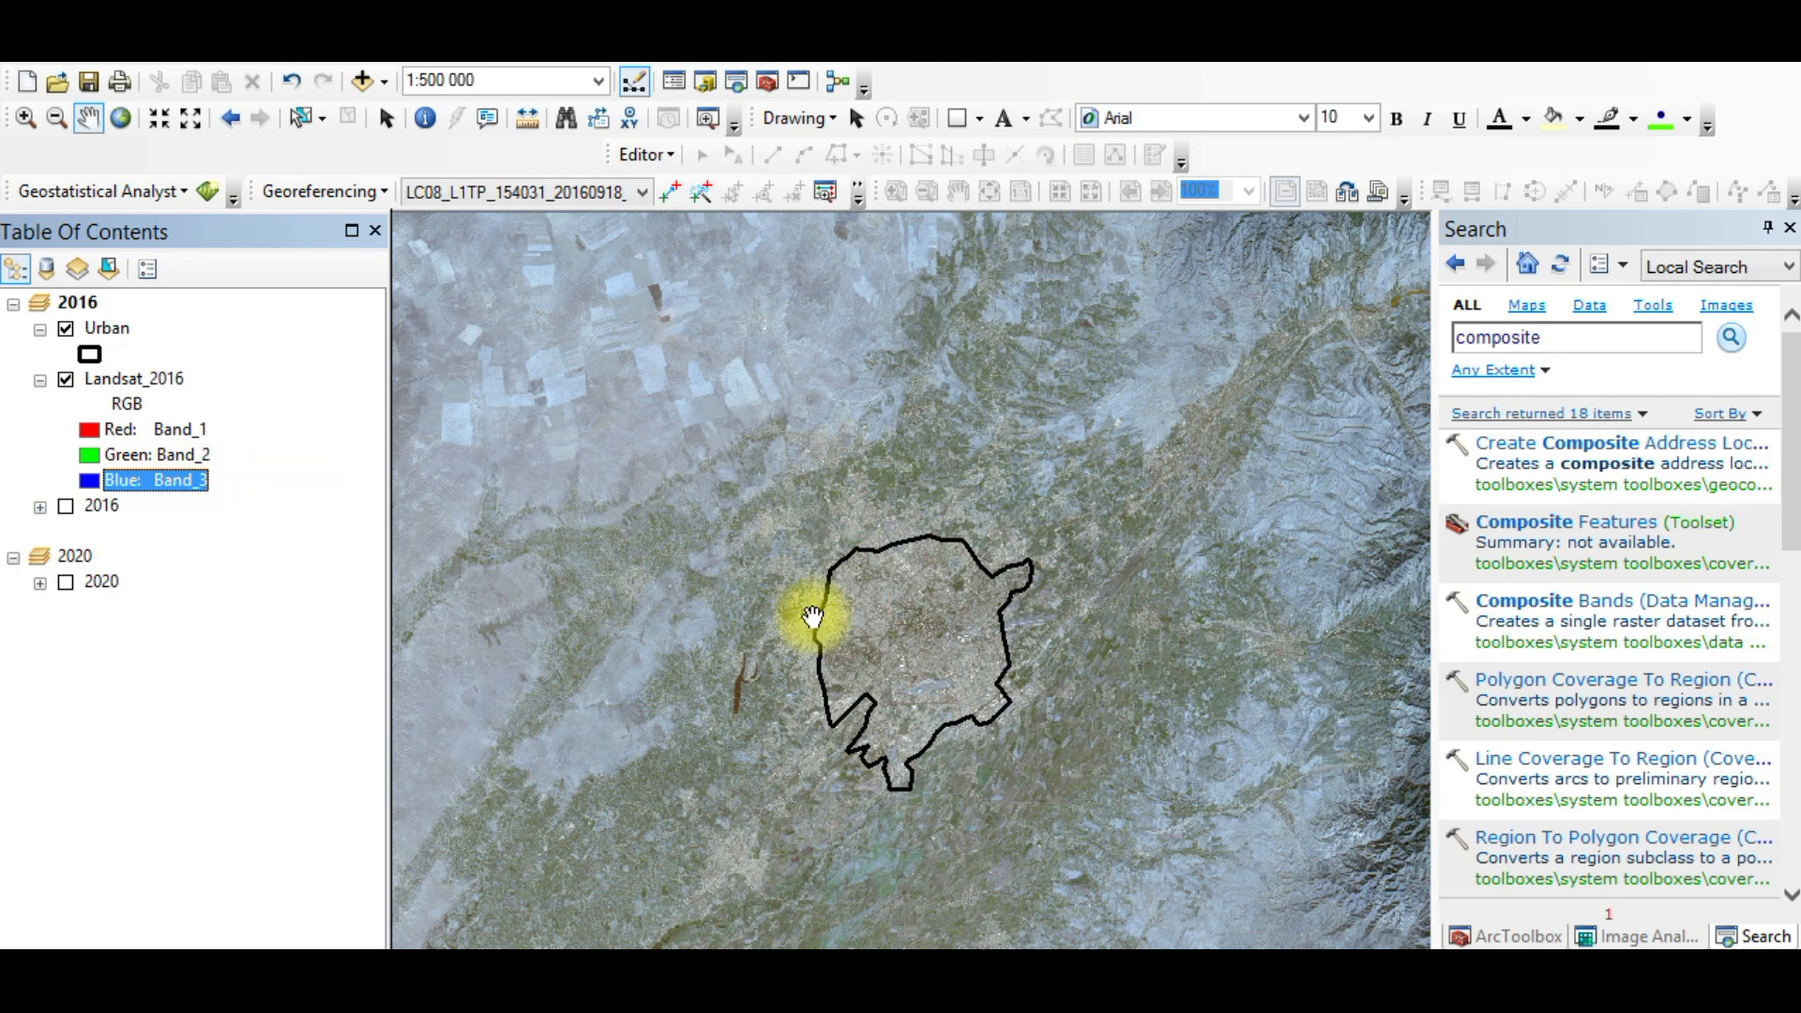
{"action": "scroll", "coordinate": [998, 689], "scroll_direction": "up", "scroll_amount": 2}
{"action": "scroll", "coordinate": [849, 602], "scroll_direction": "down", "scroll_amount": 4}
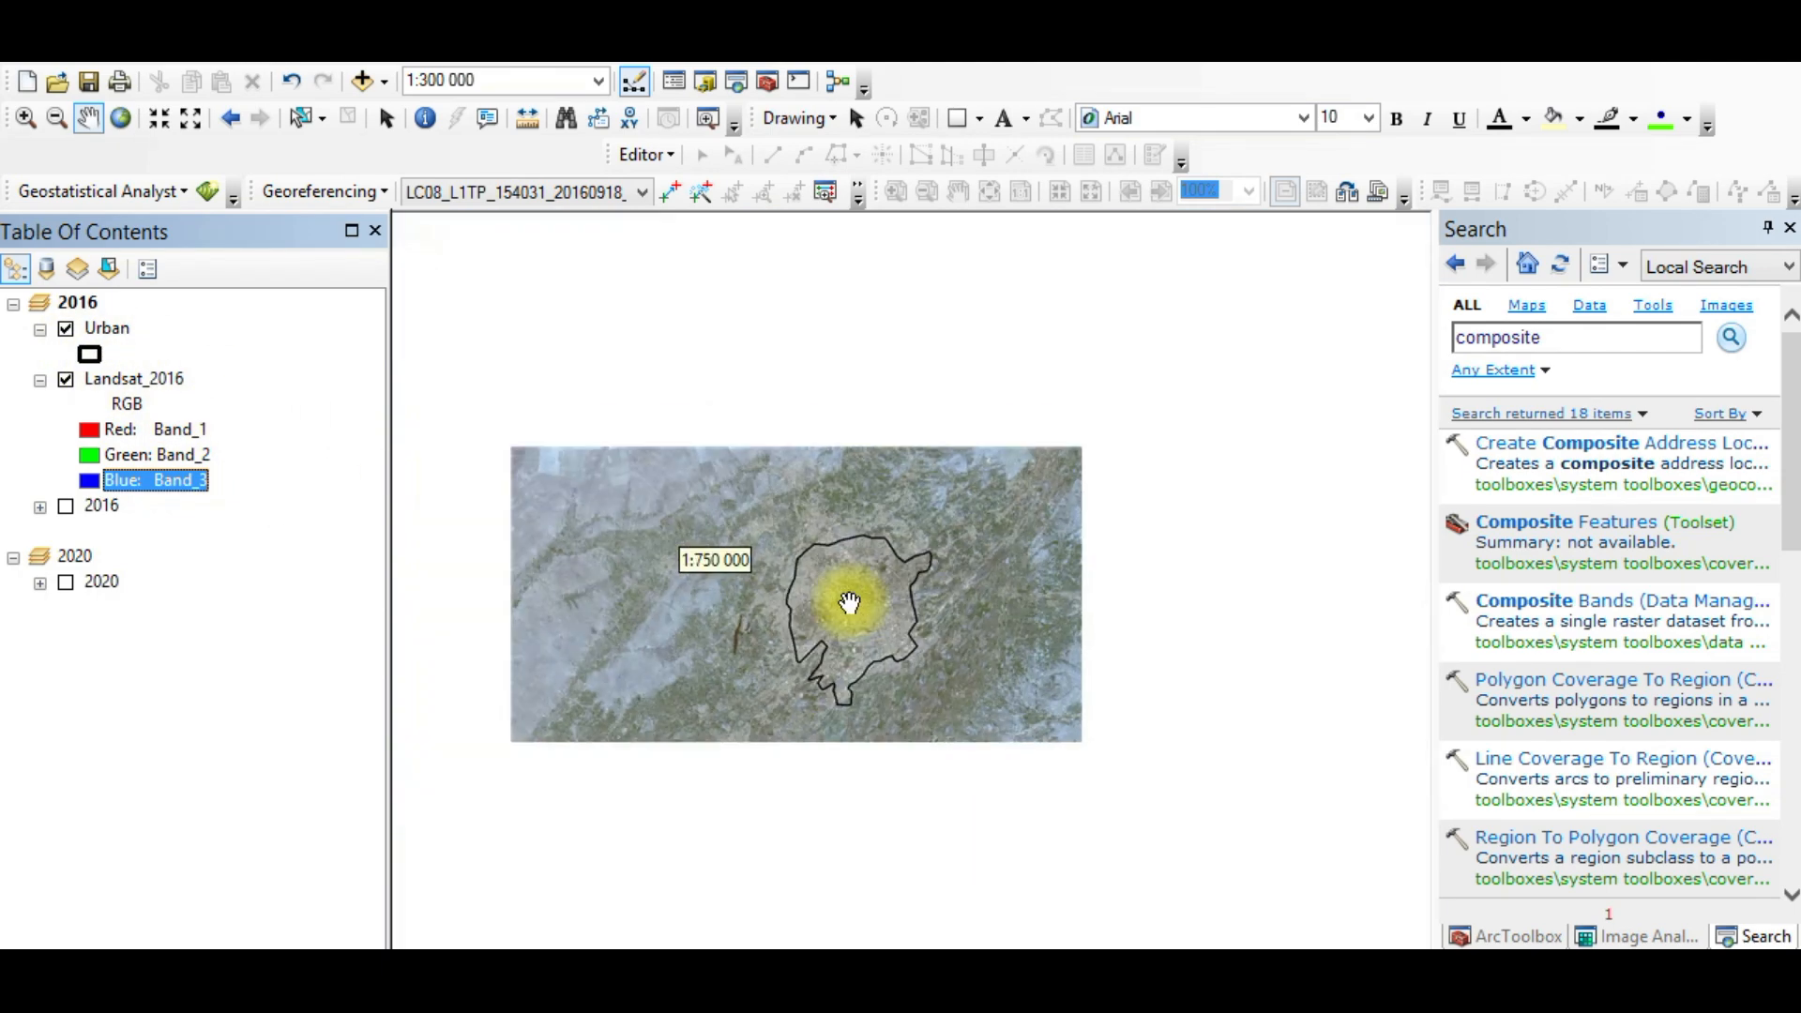
{"action": "left_click_drag", "start_coordinate": [804, 490], "coordinate": [794, 595]}
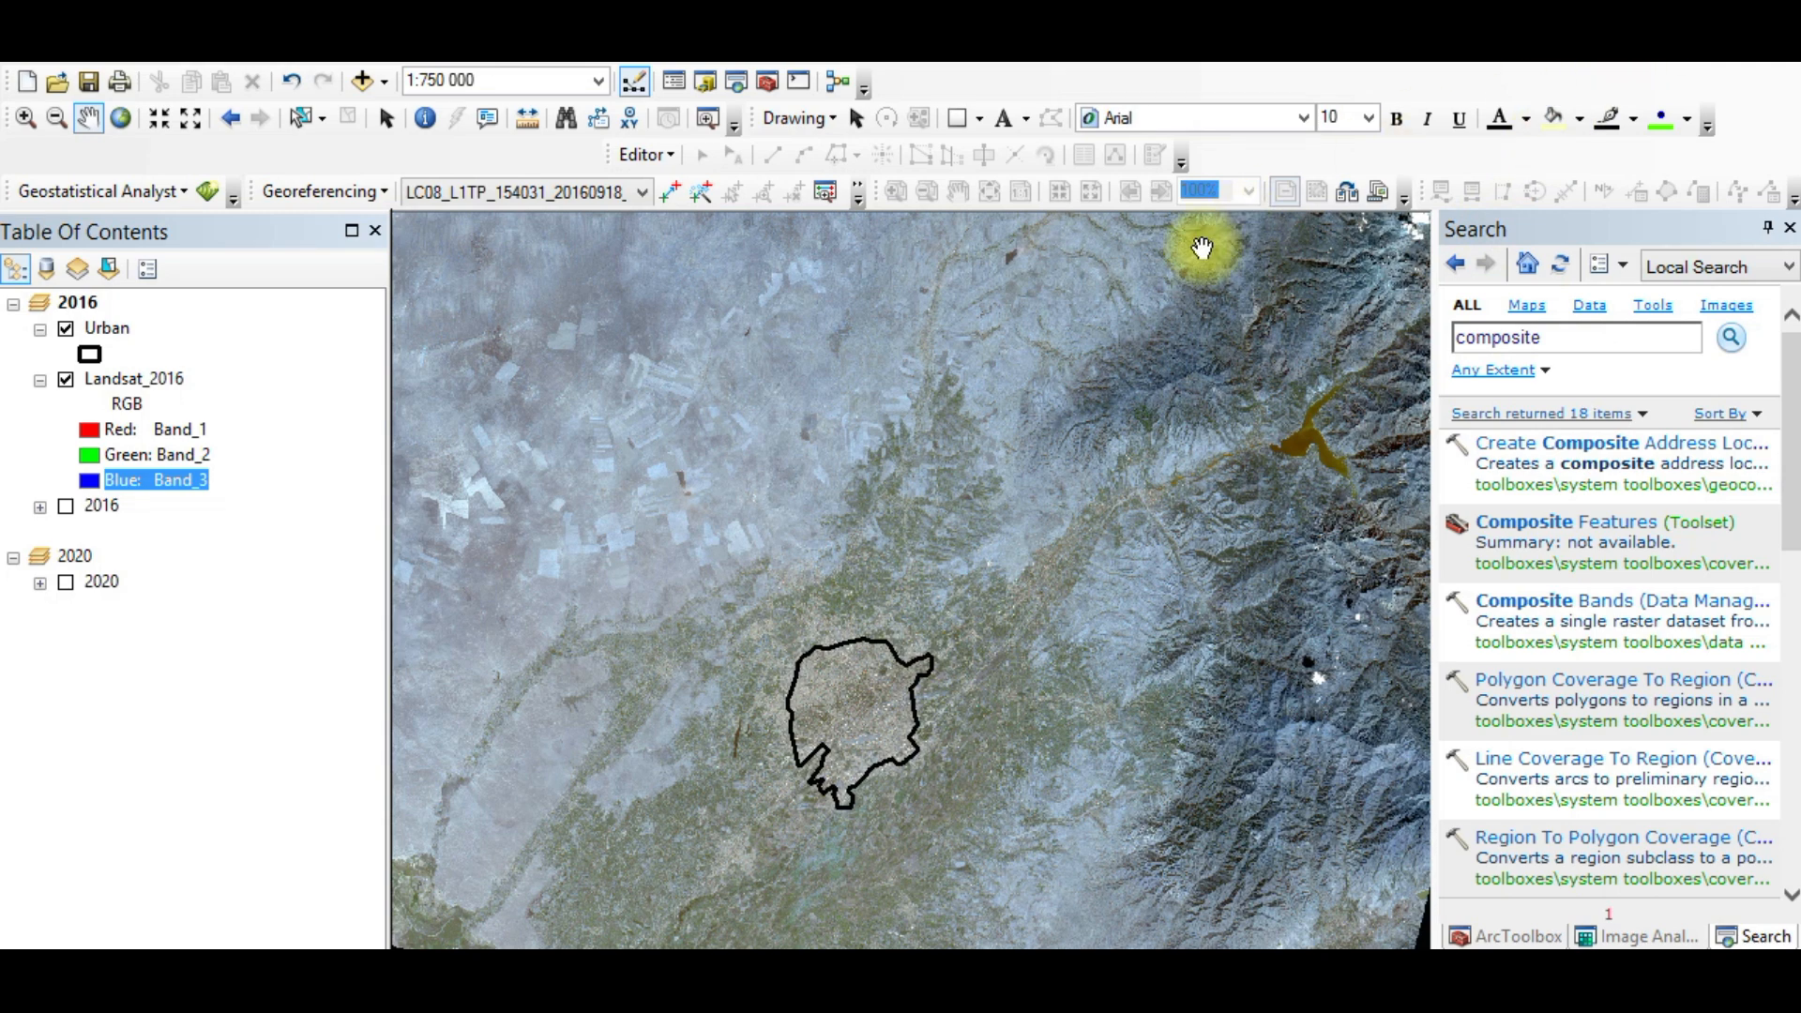
Step: Display the Landsat_2016 composite in natural colour by assigning Band_3 to red and Band_1 to blue, keeping Band_2 for green
{"action": "right_click", "coordinate": [165, 382]}
{"action": "left_click", "coordinate": [272, 801]}
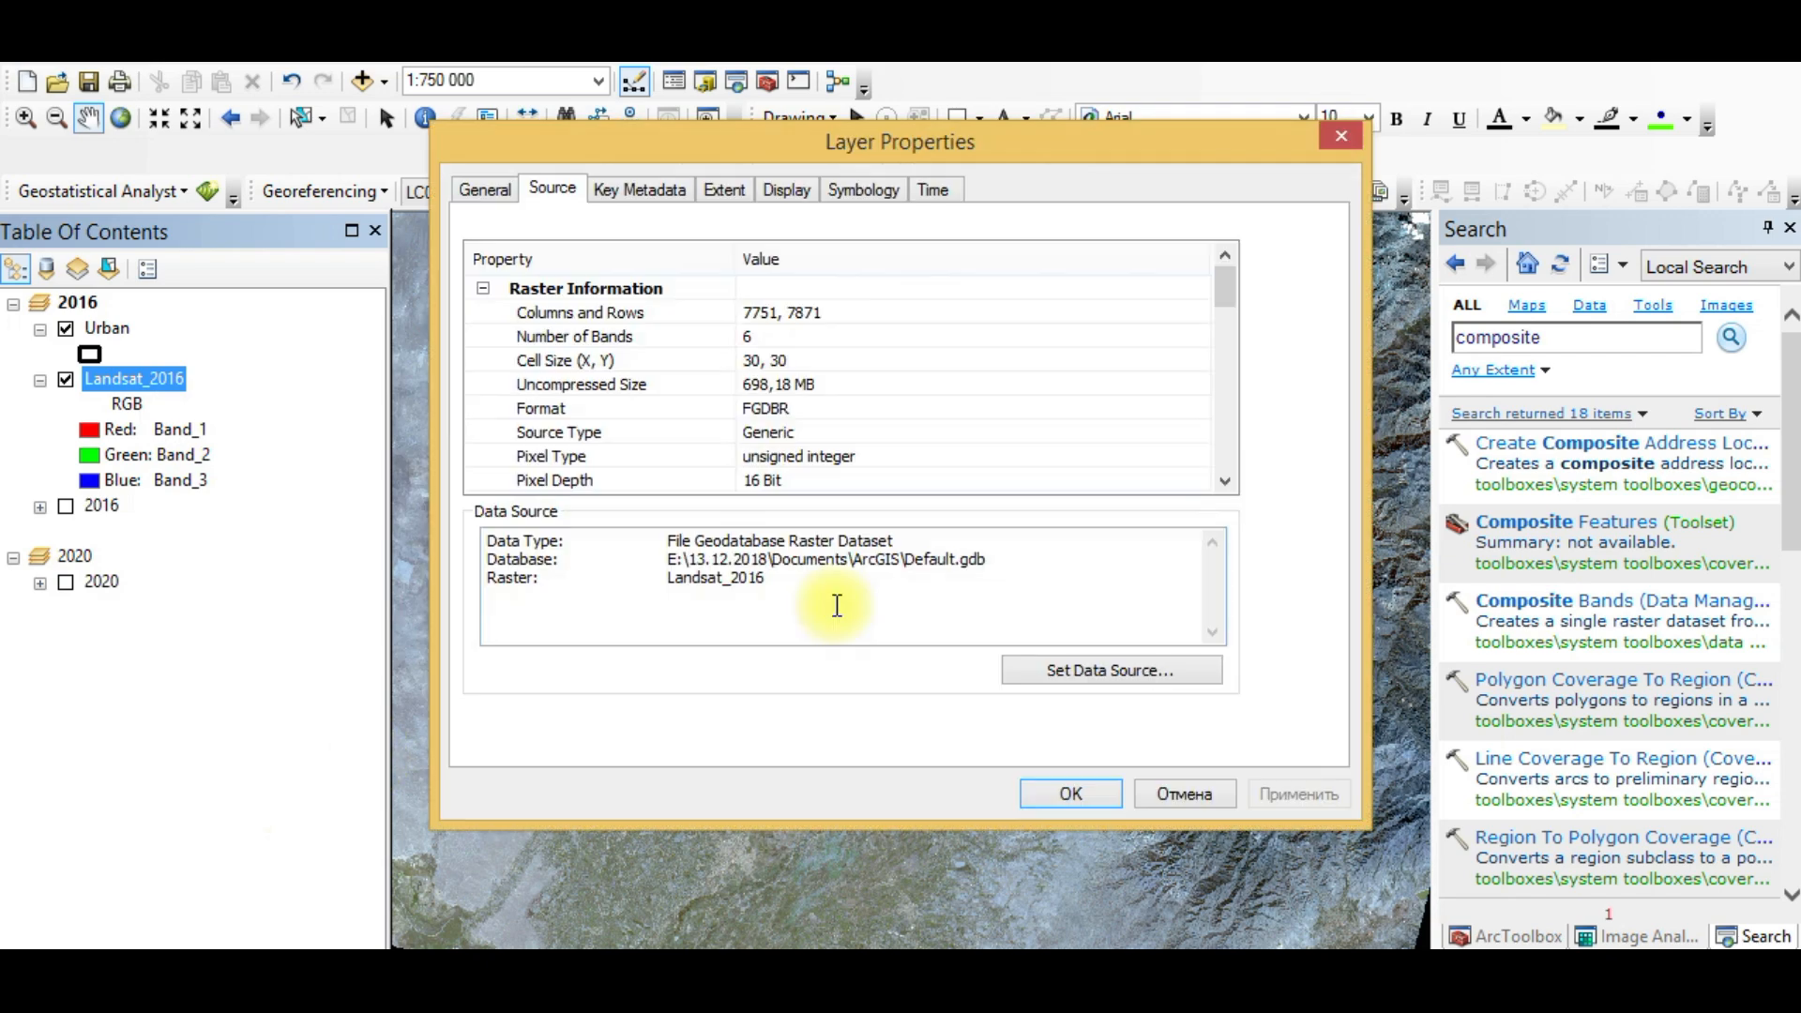
{"action": "left_click", "coordinate": [863, 190]}
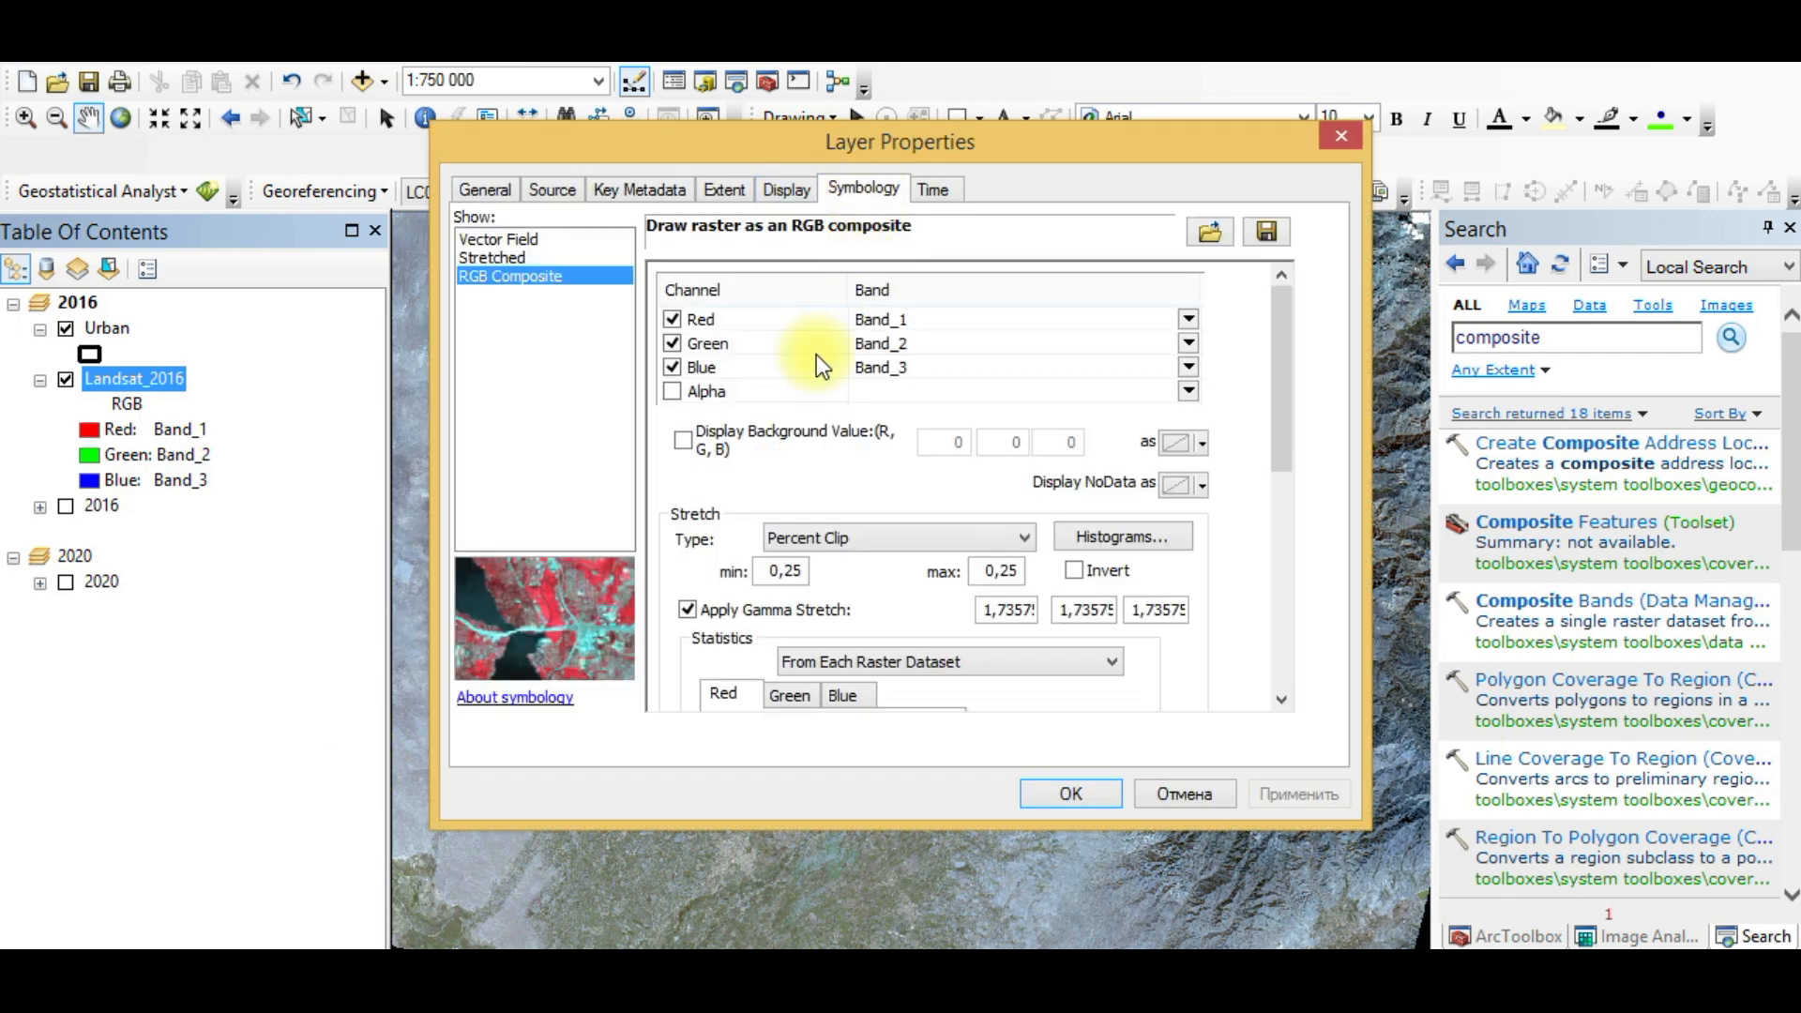
{"action": "left_click", "coordinate": [1188, 319]}
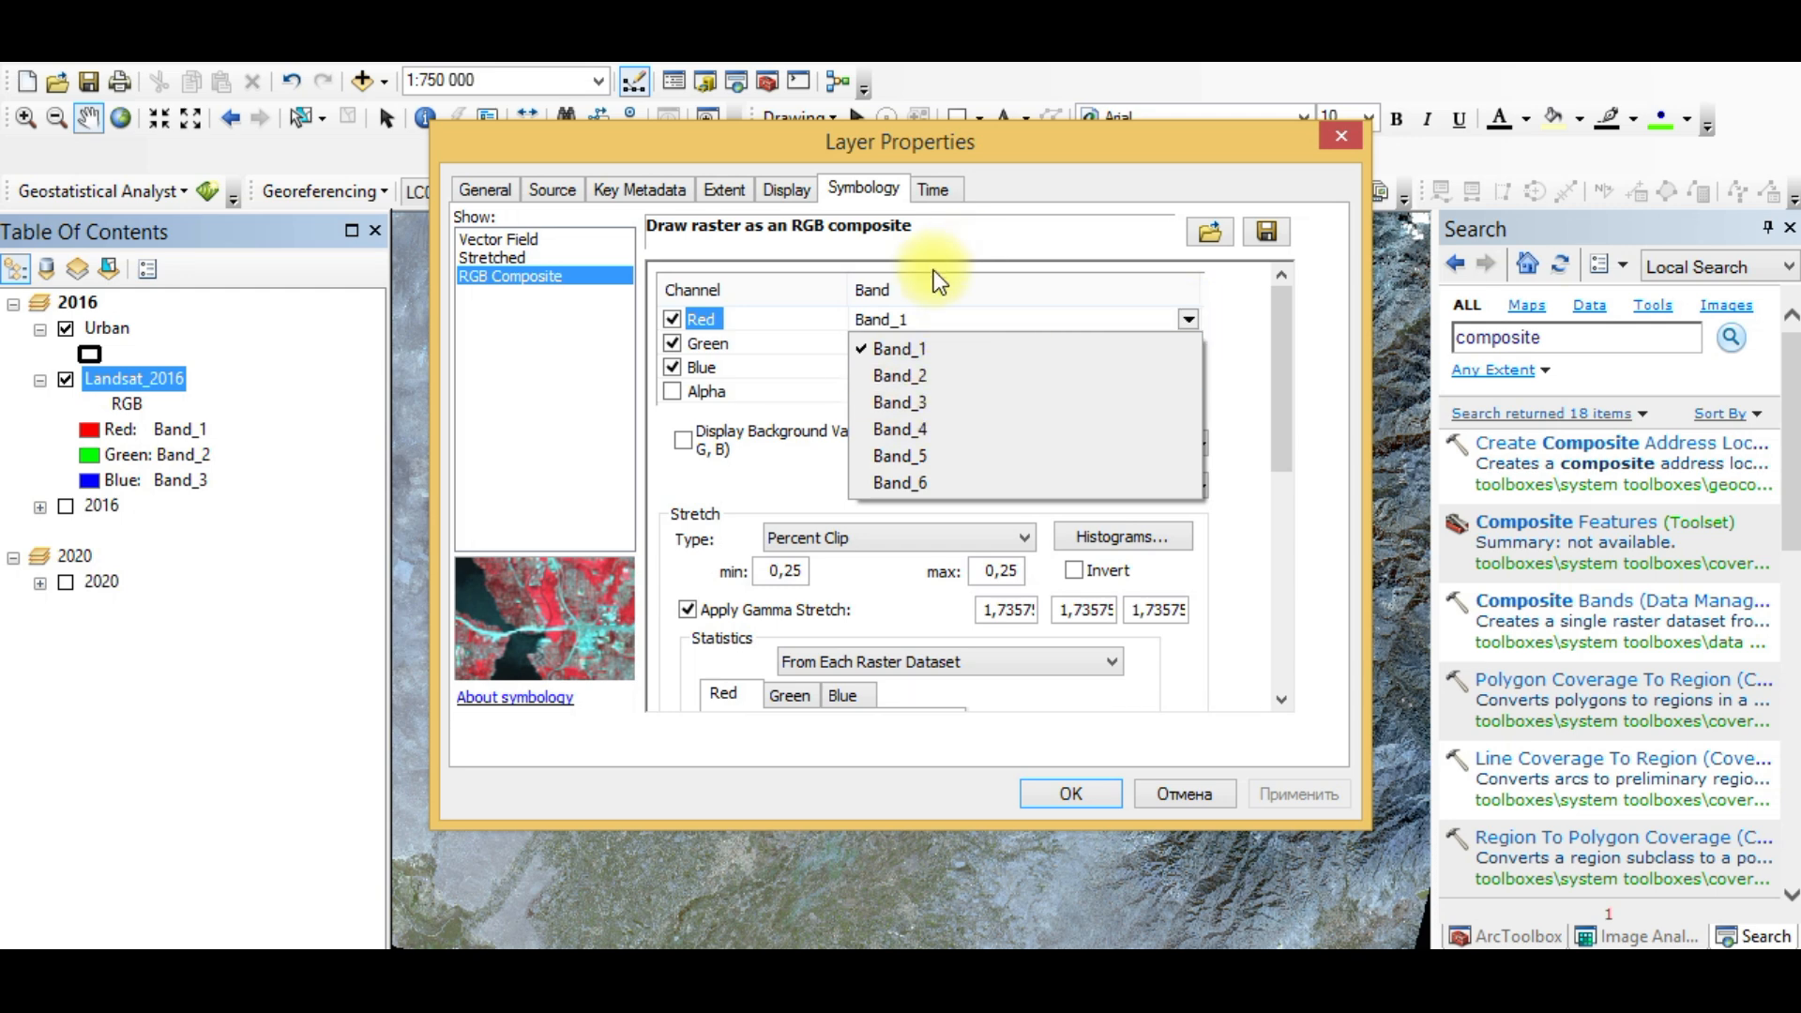
{"action": "left_click", "coordinate": [1021, 272]}
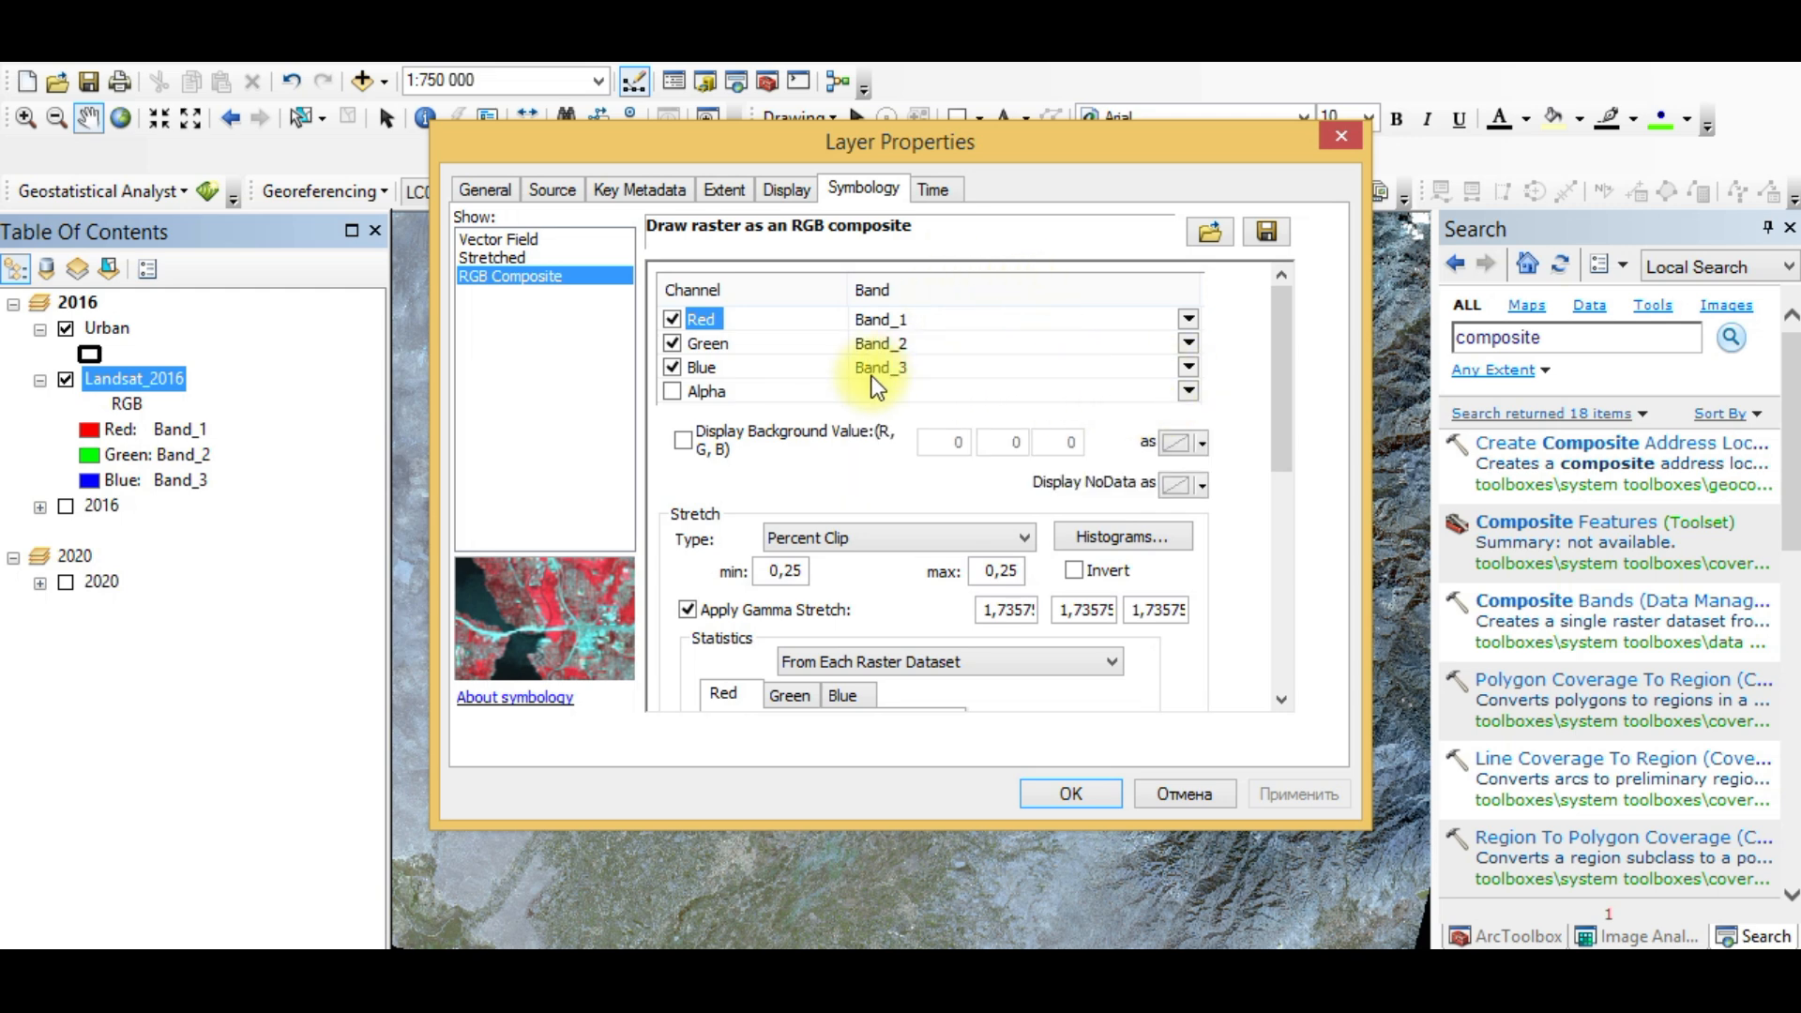
{"action": "left_click", "coordinate": [1186, 319]}
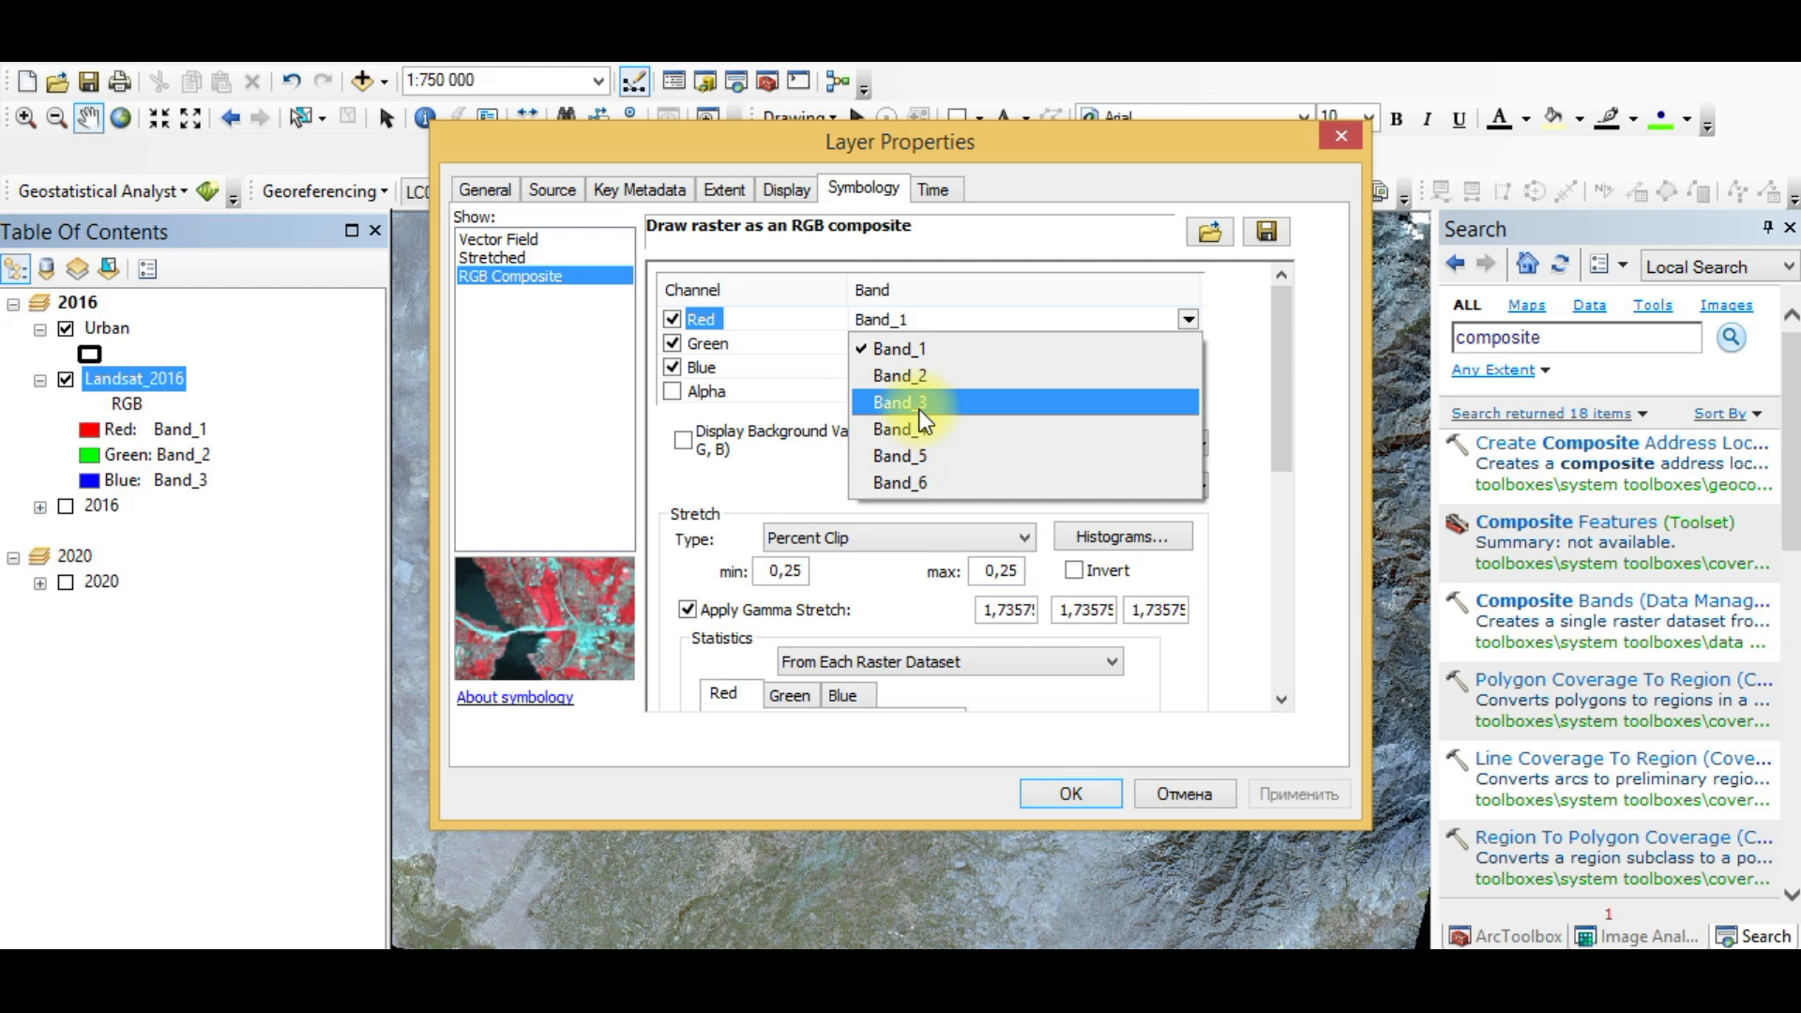
{"action": "left_click", "coordinate": [919, 403]}
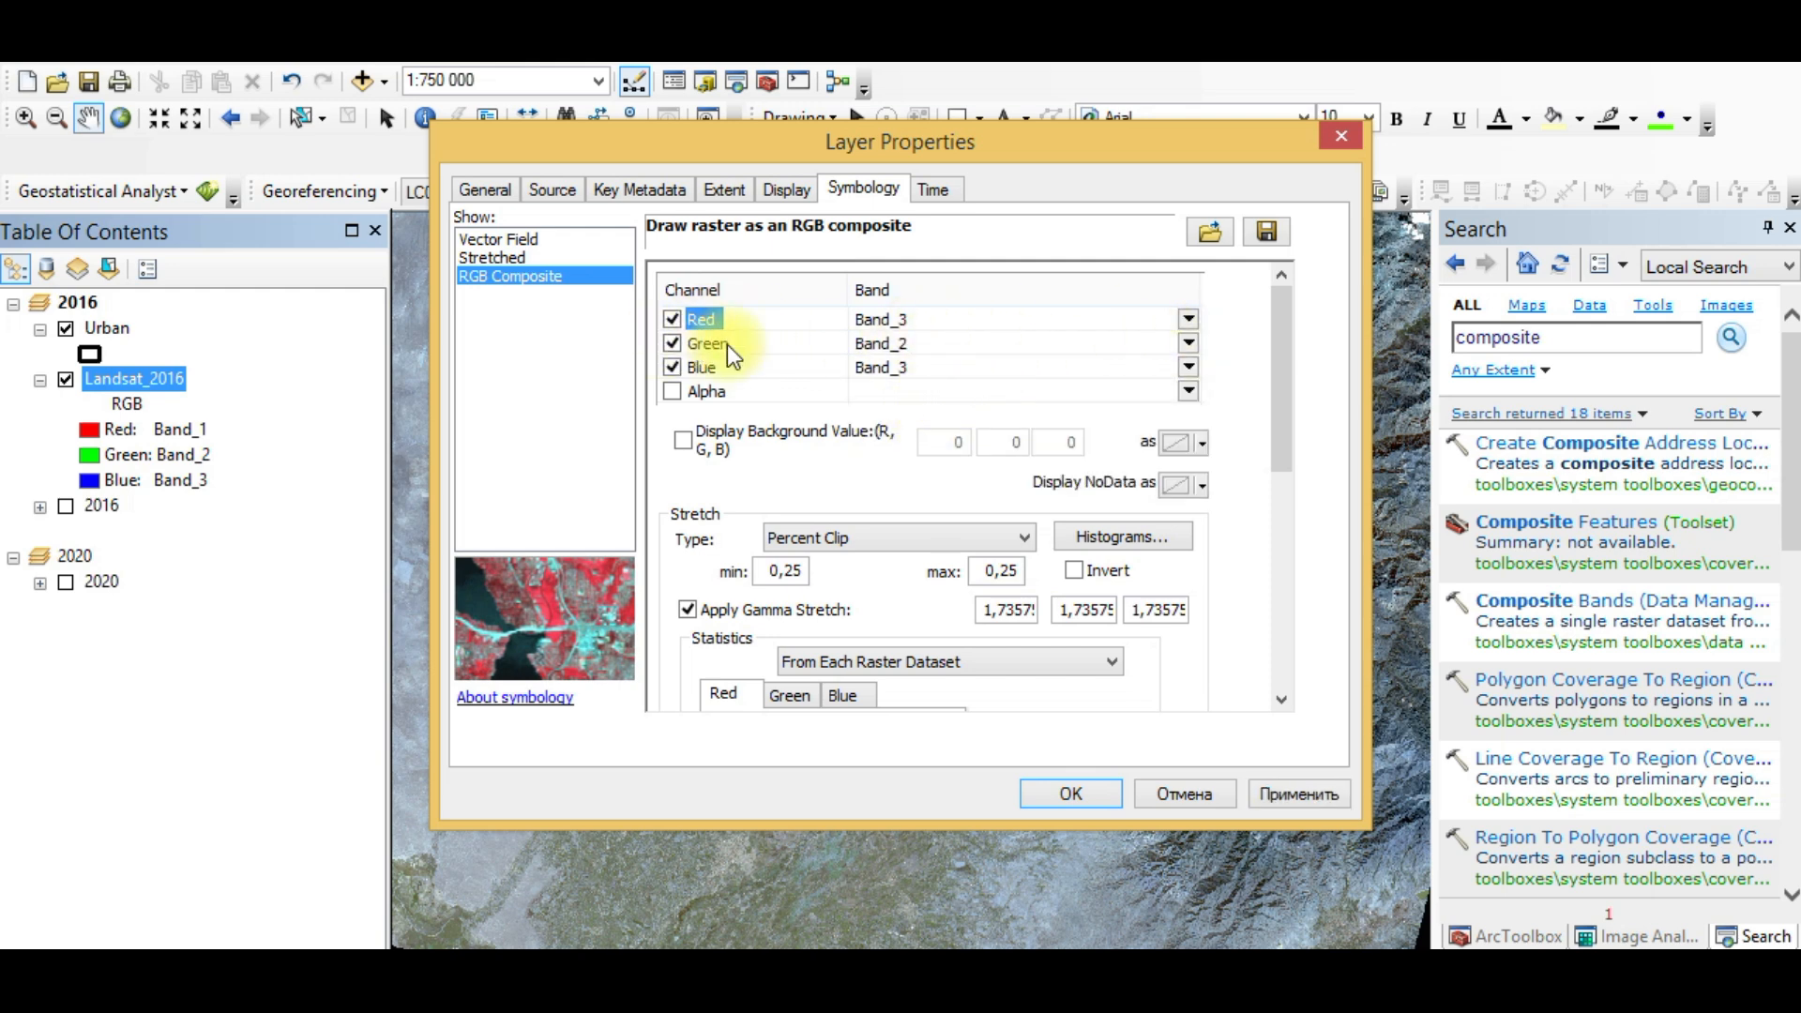
{"action": "left_click", "coordinate": [1189, 366]}
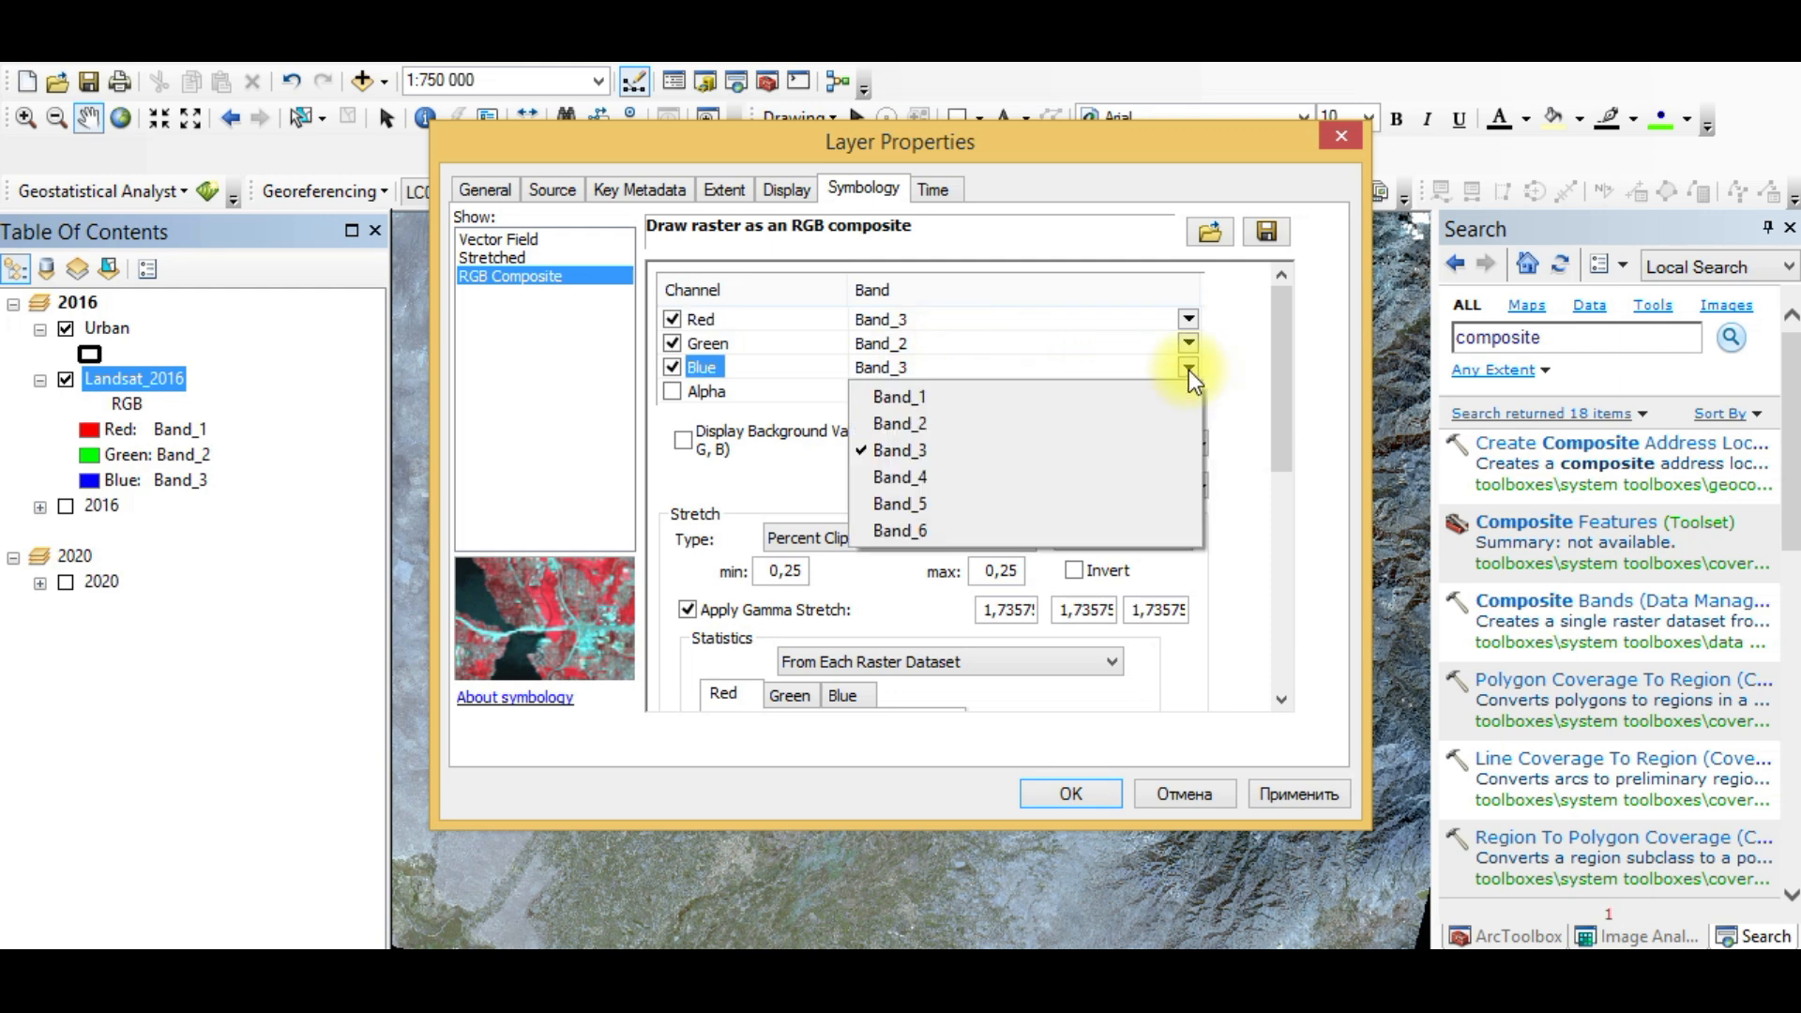
{"action": "left_click", "coordinate": [886, 398]}
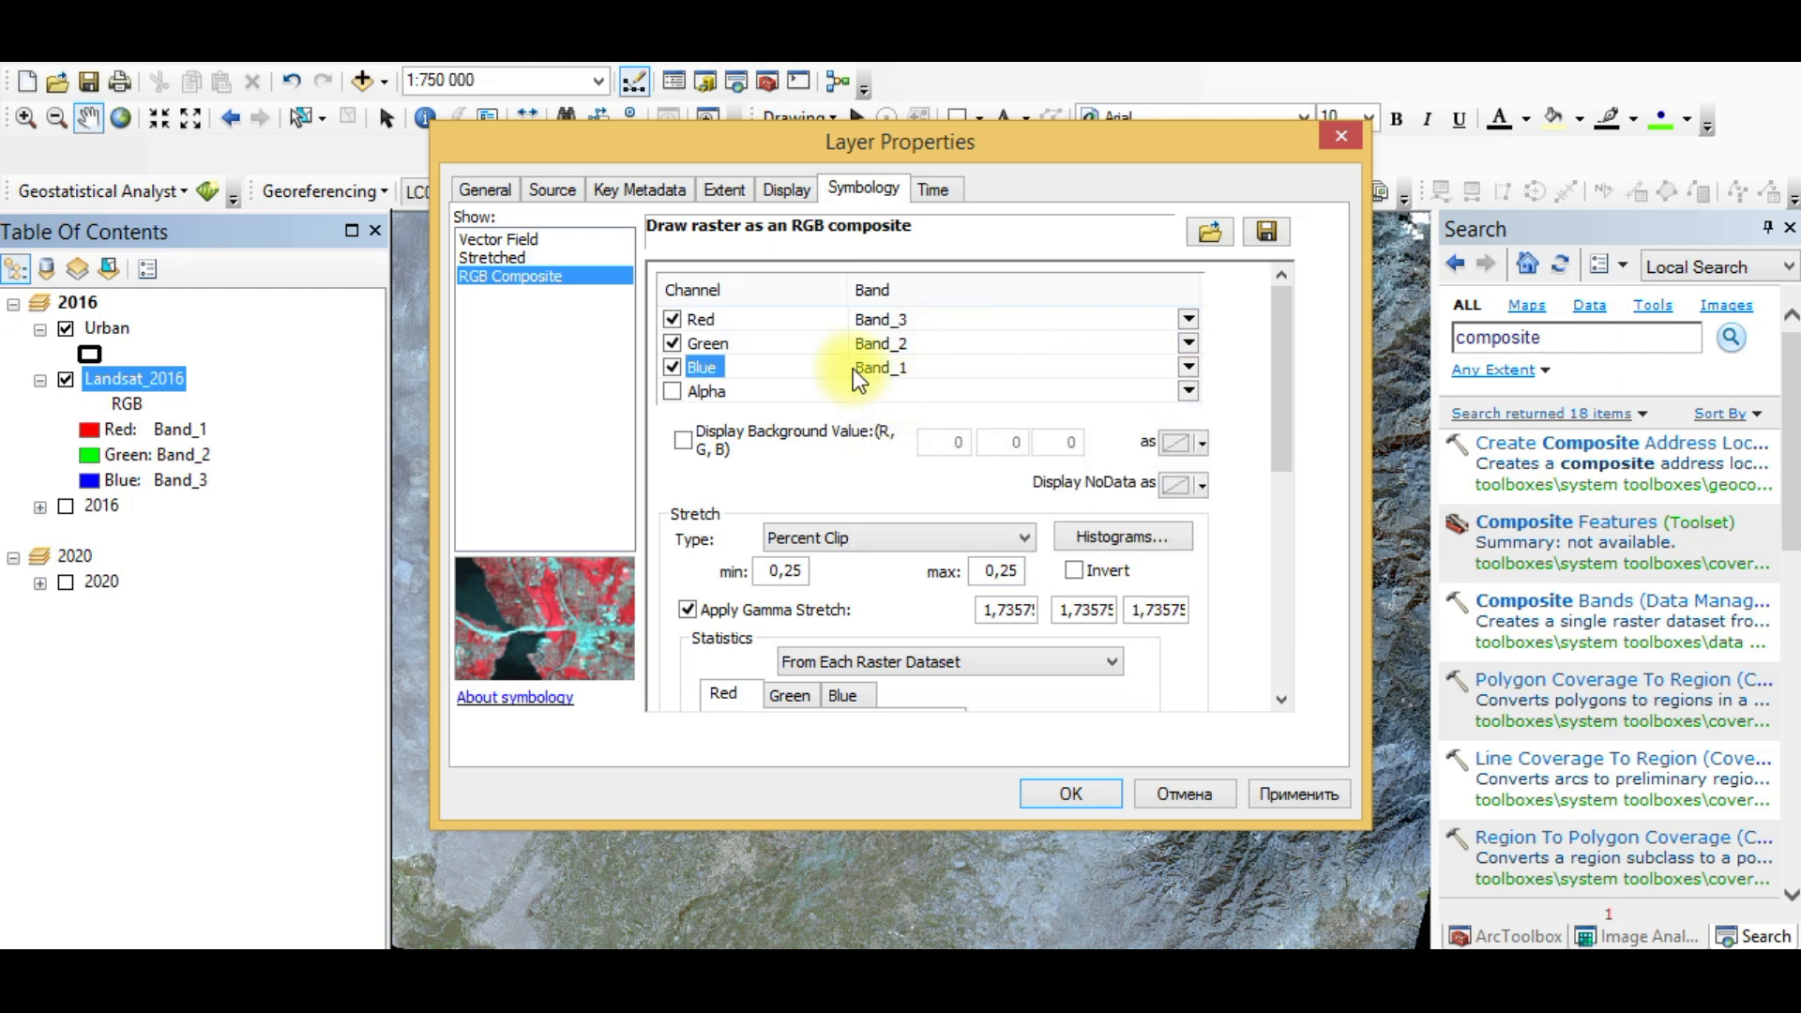
{"action": "left_click", "coordinate": [1059, 795]}
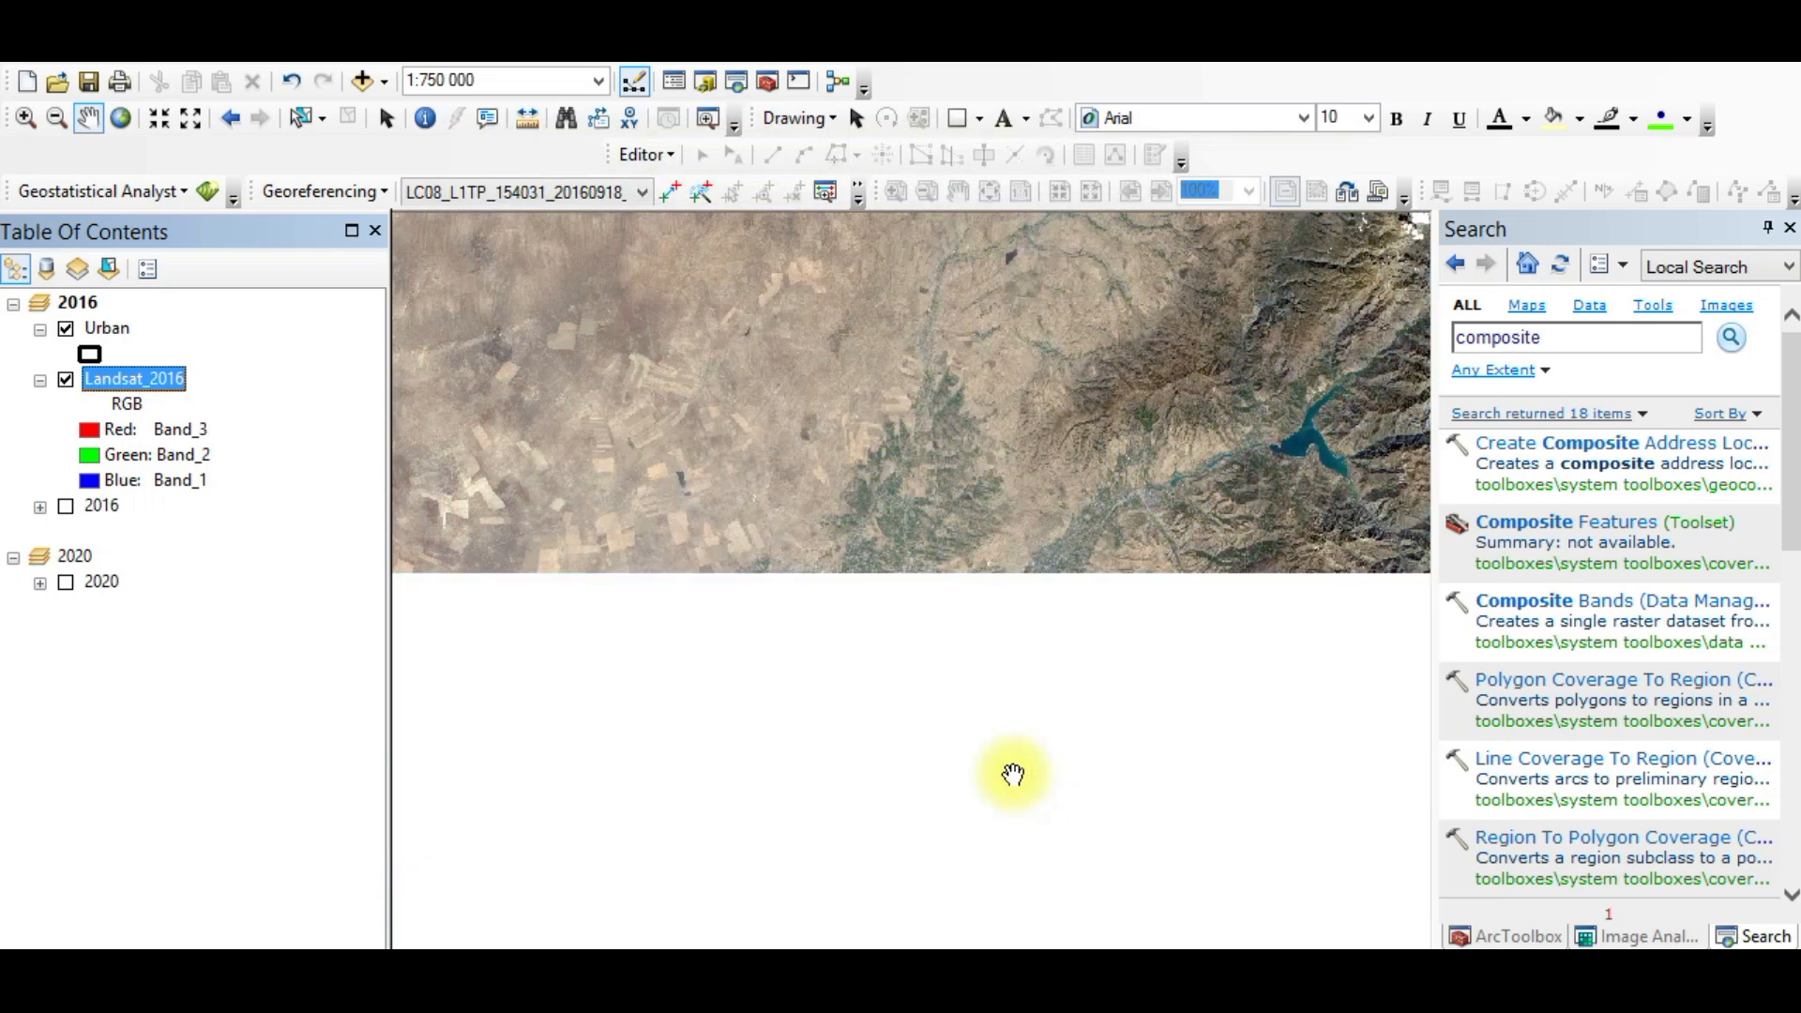
Step: Examine the natural-colour Landsat_2016 image around the Urban boundary, including the surrounding farmland and mountains
{"action": "scroll", "coordinate": [881, 713], "scroll_direction": "down", "scroll_amount": 2}
{"action": "scroll", "coordinate": [877, 710], "scroll_direction": "up", "scroll_amount": 3}
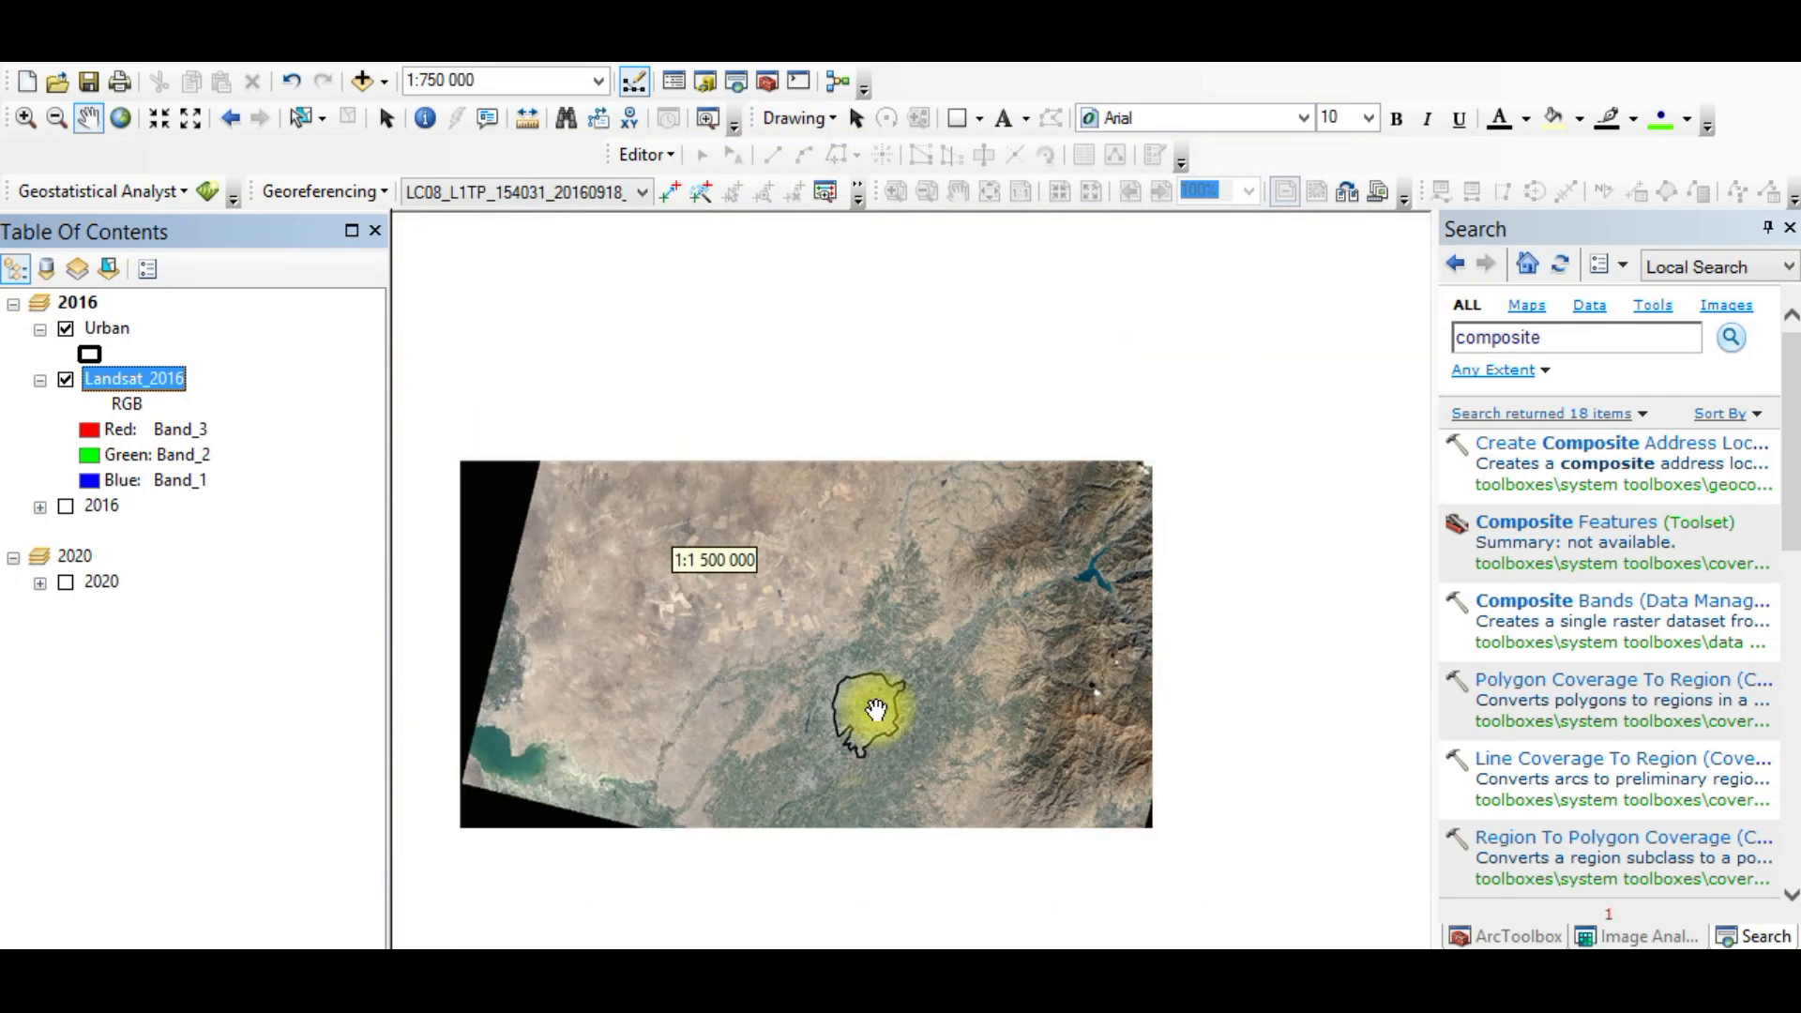
{"action": "scroll", "coordinate": [825, 762], "scroll_direction": "down", "scroll_amount": 2}
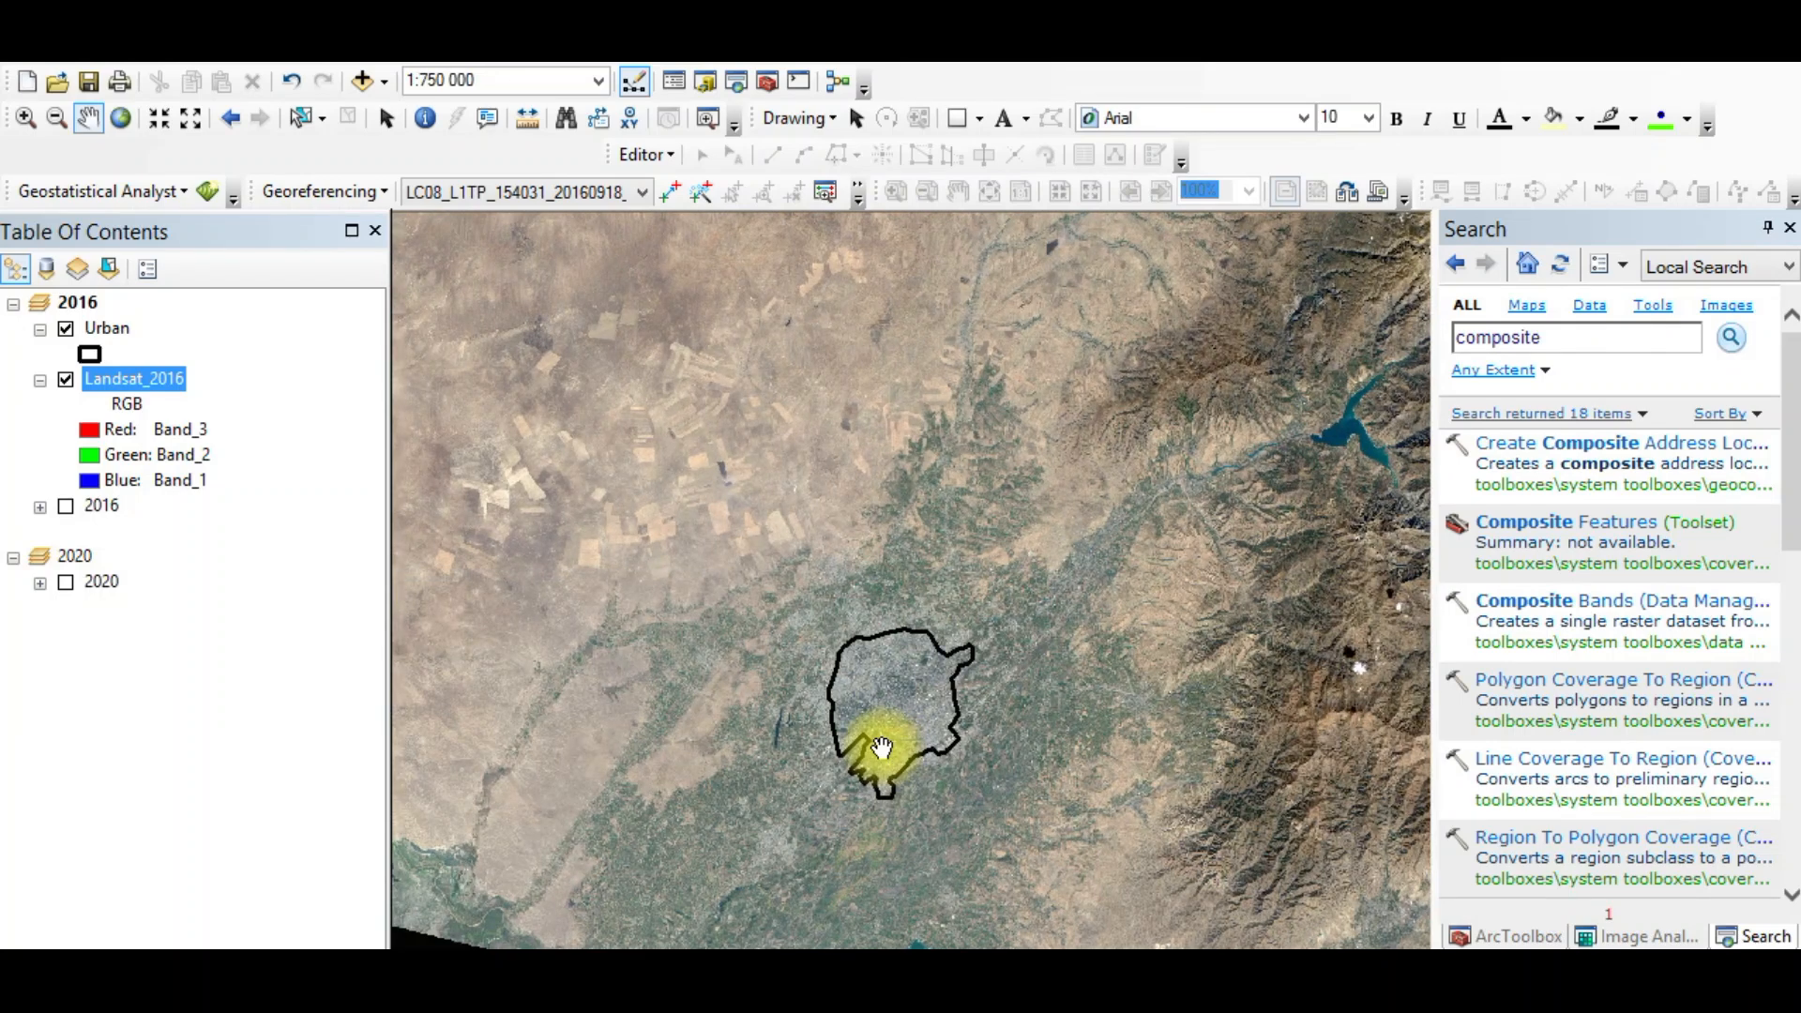
{"action": "scroll", "coordinate": [881, 747], "scroll_direction": "down", "scroll_amount": 1}
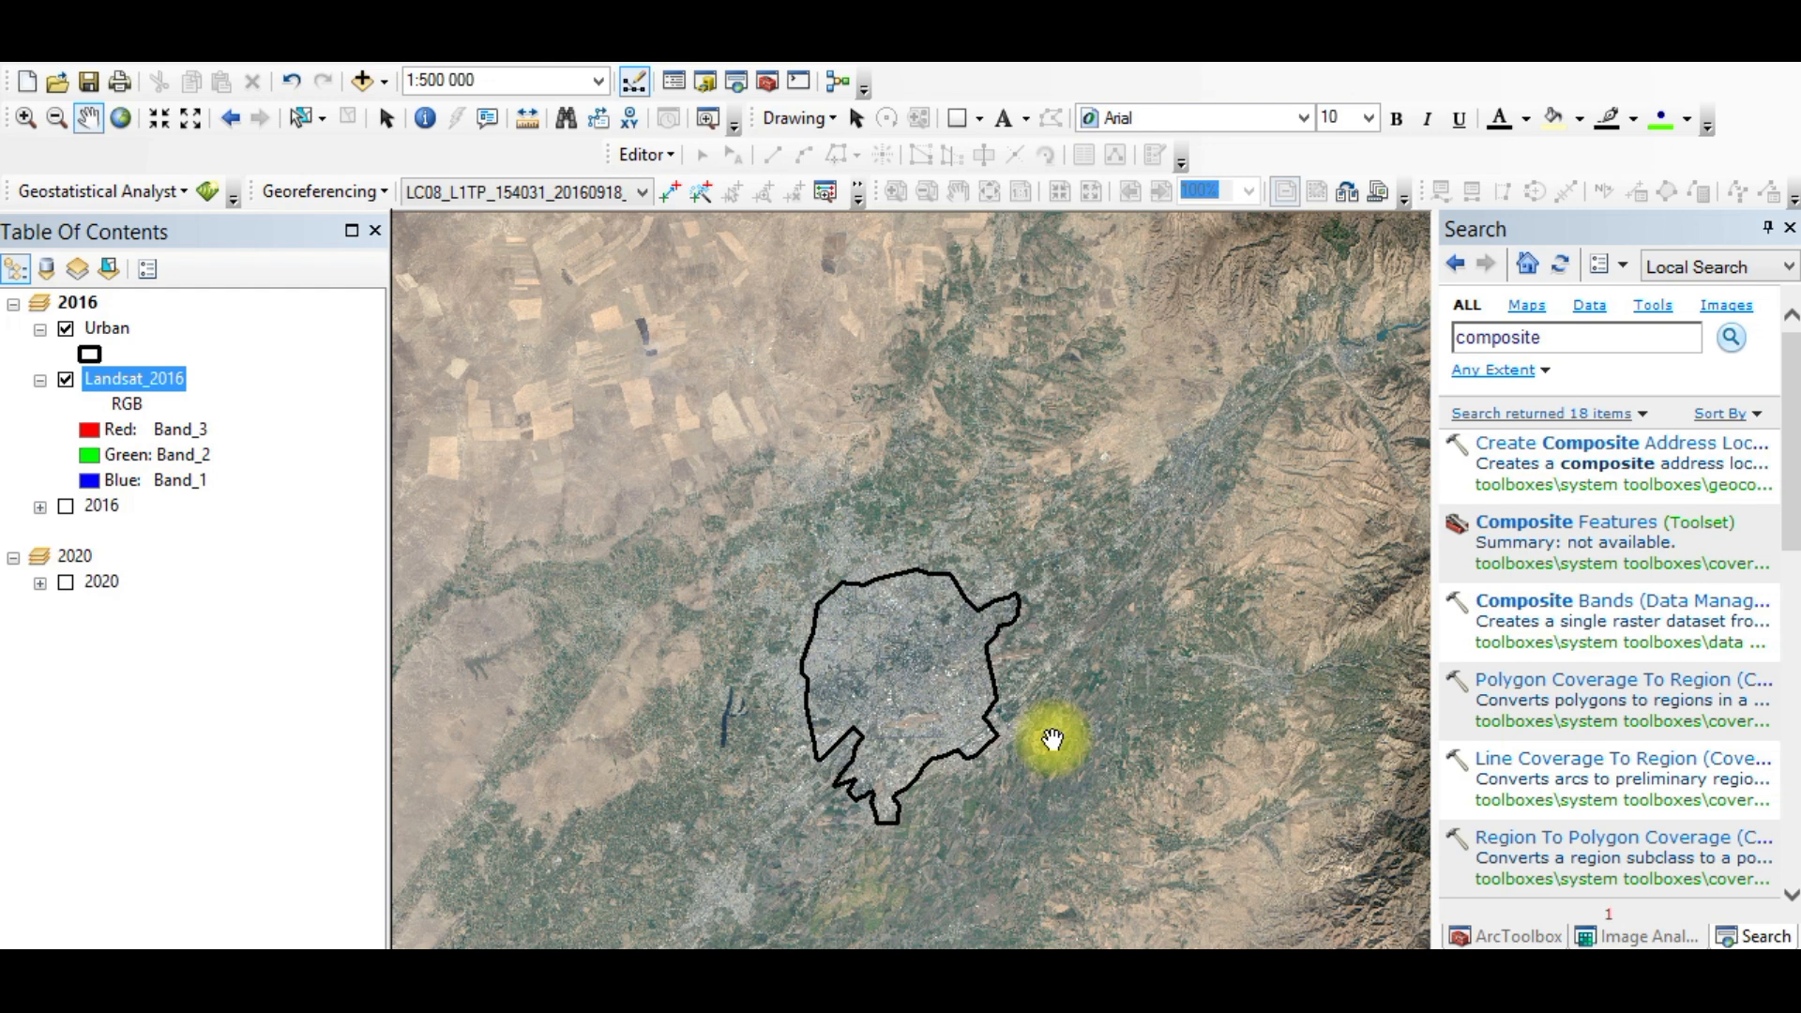
{"action": "left_click", "coordinate": [148, 439]}
{"action": "left_click_drag", "start_coordinate": [673, 718], "coordinate": [710, 643]}
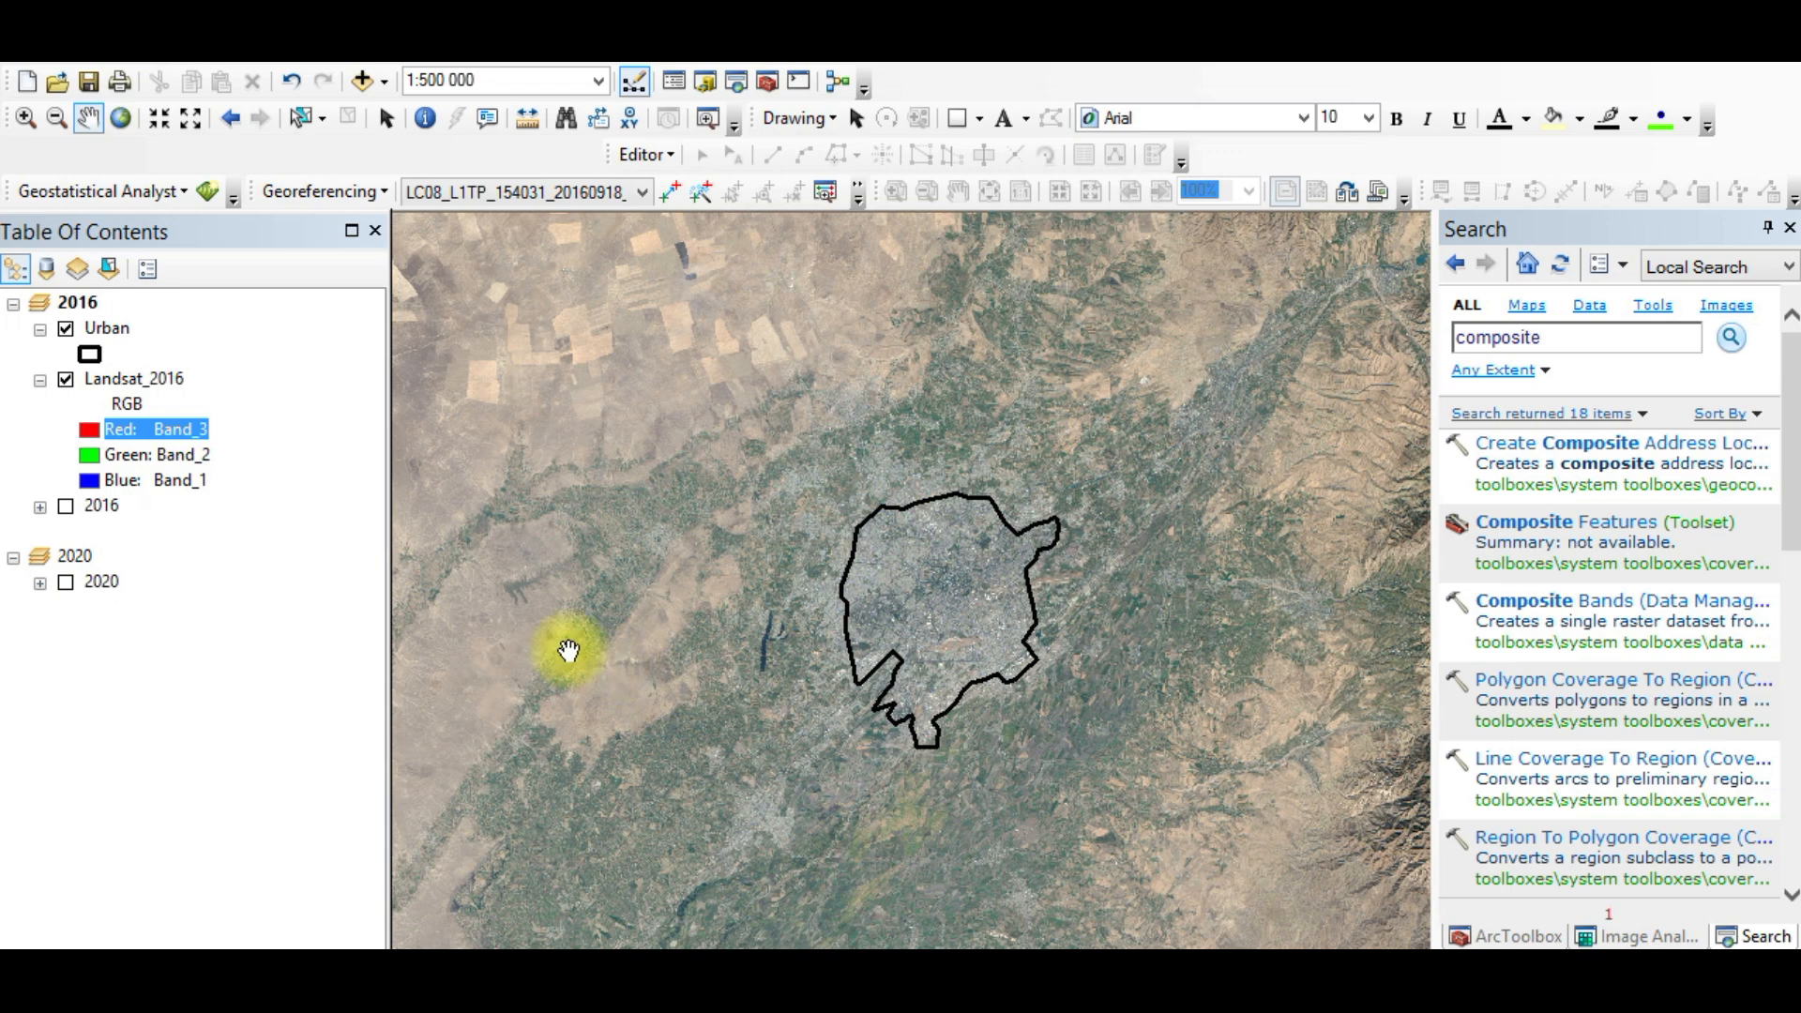
{"action": "scroll", "coordinate": [857, 727], "scroll_direction": "up", "scroll_amount": 2}
{"action": "scroll", "coordinate": [857, 727], "scroll_direction": "down", "scroll_amount": 3}
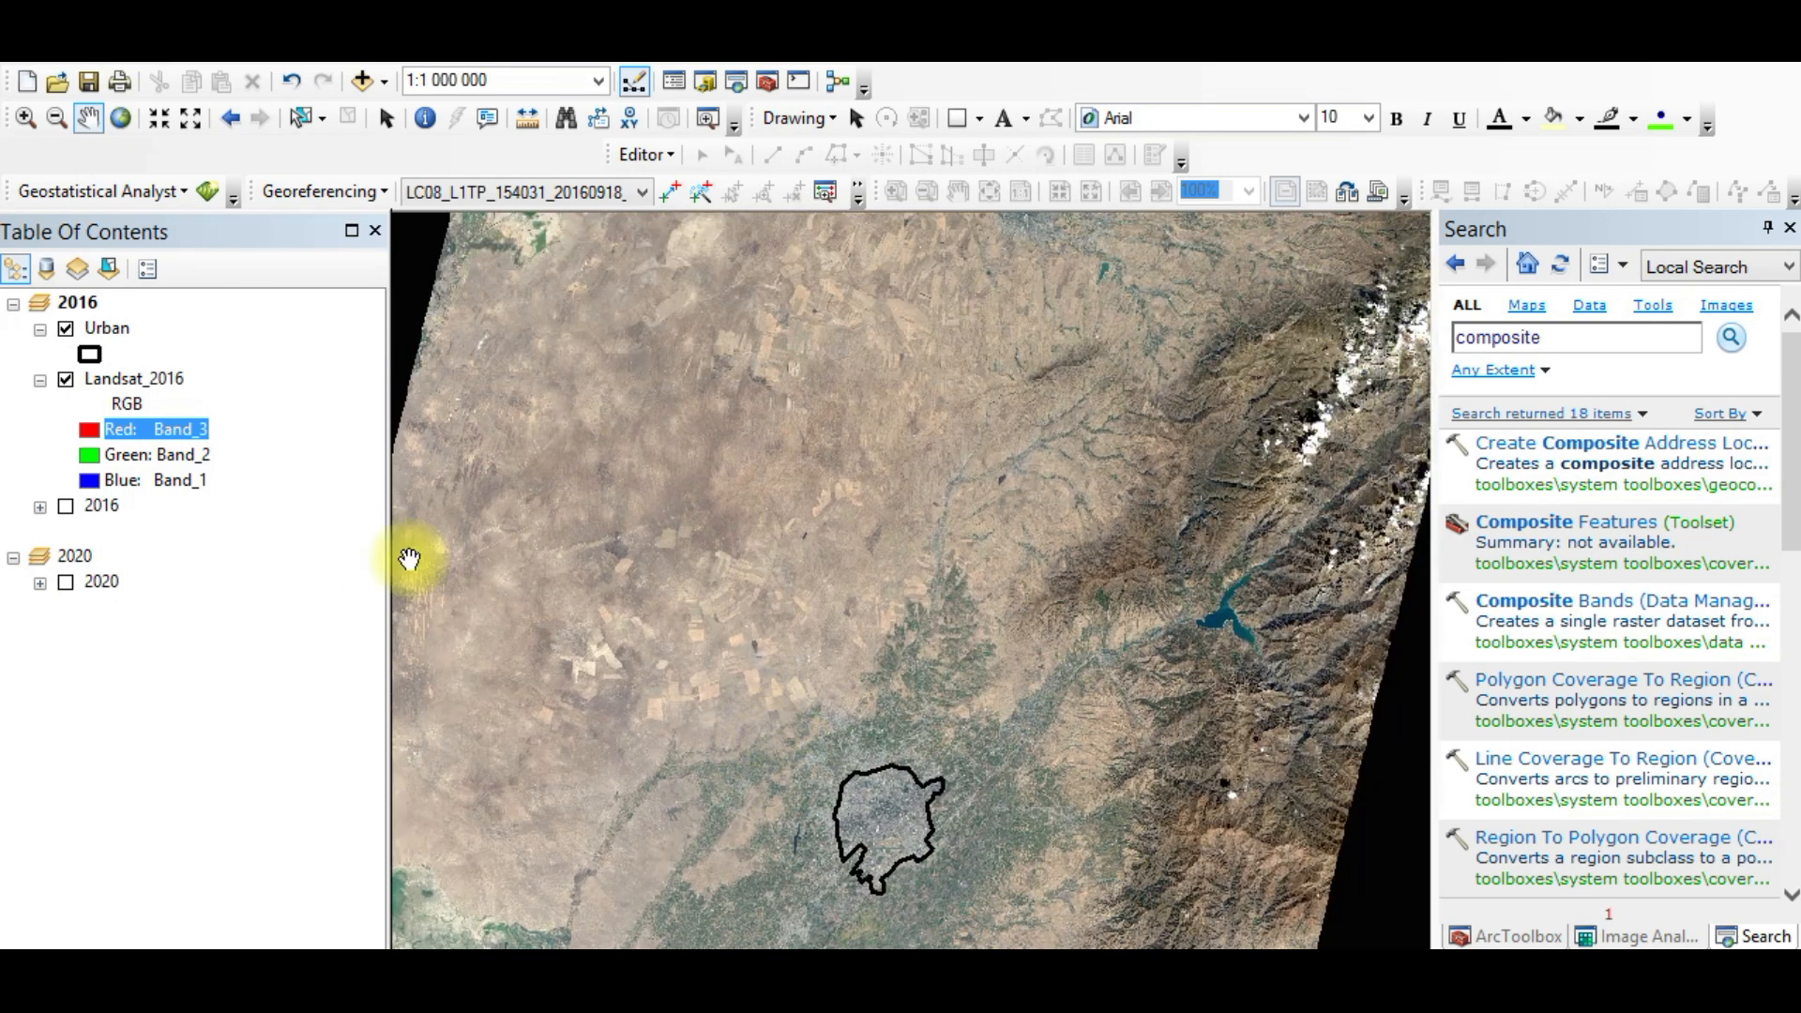
Step: Set the Landsat_2016 RGB composite to Band_4 for red, Band_3 for green and Band_2 for blue
{"action": "right_click", "coordinate": [120, 385]}
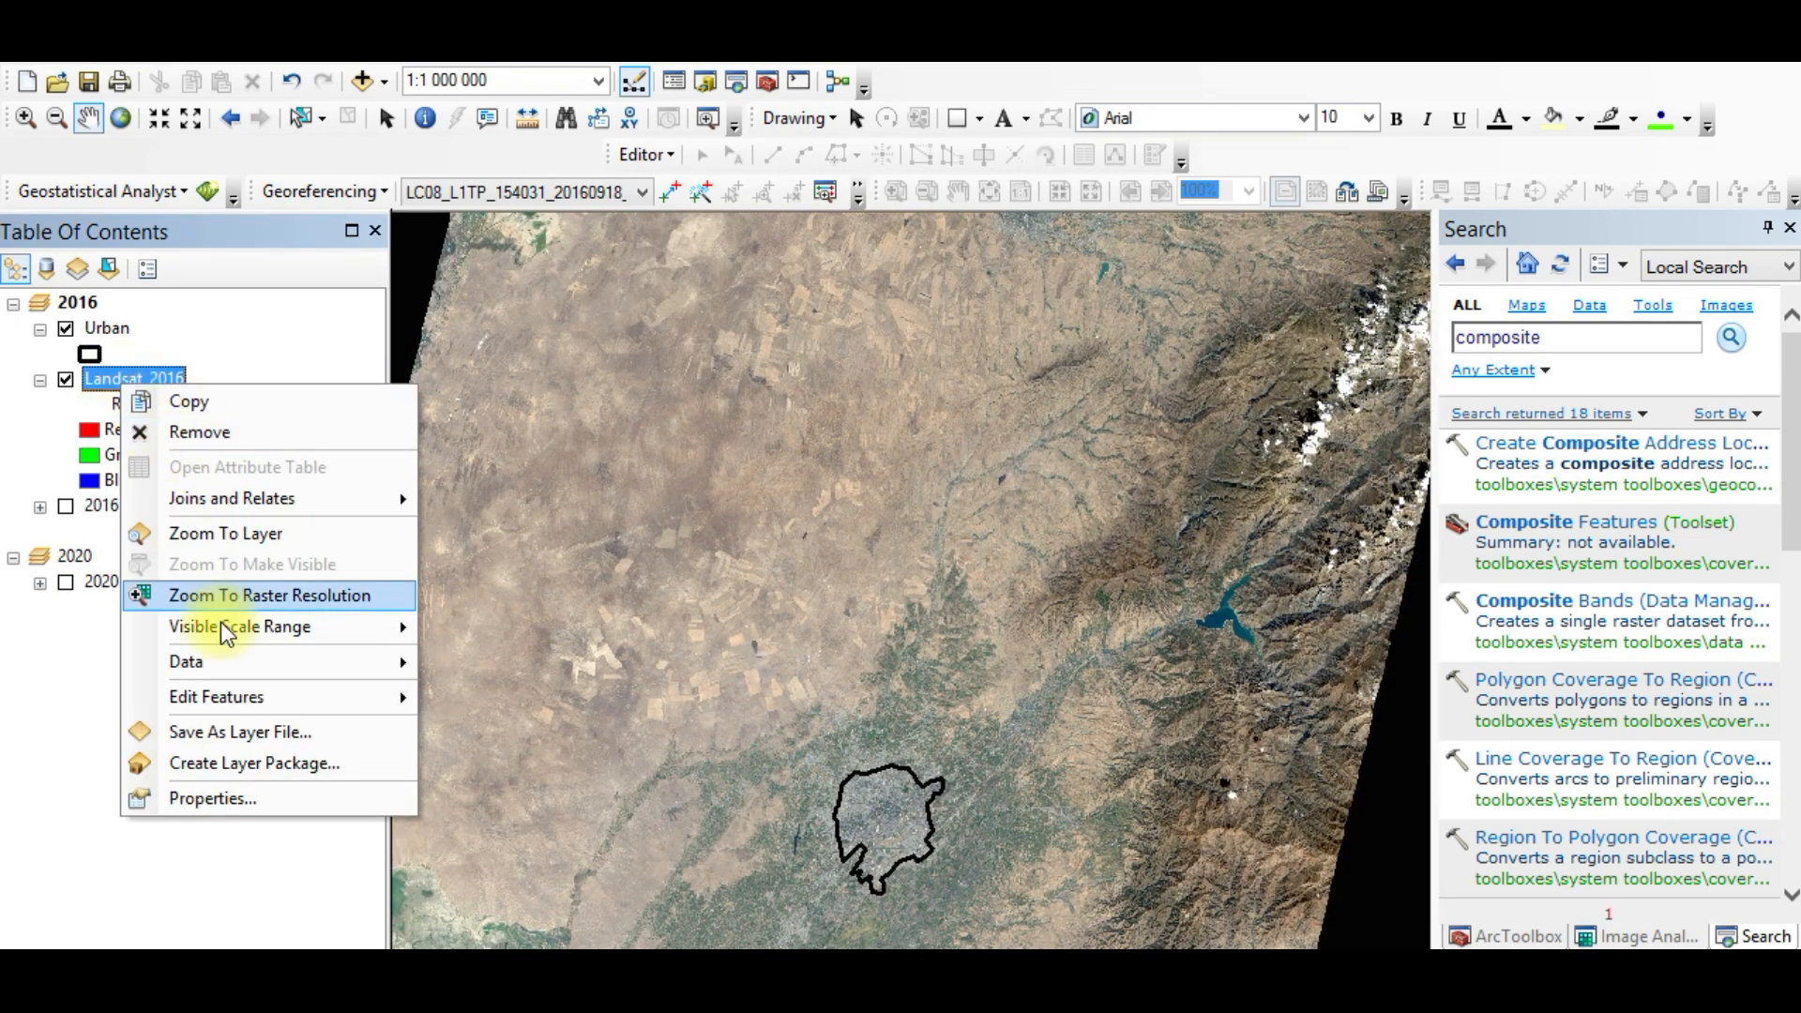
{"action": "left_click", "coordinate": [240, 808]}
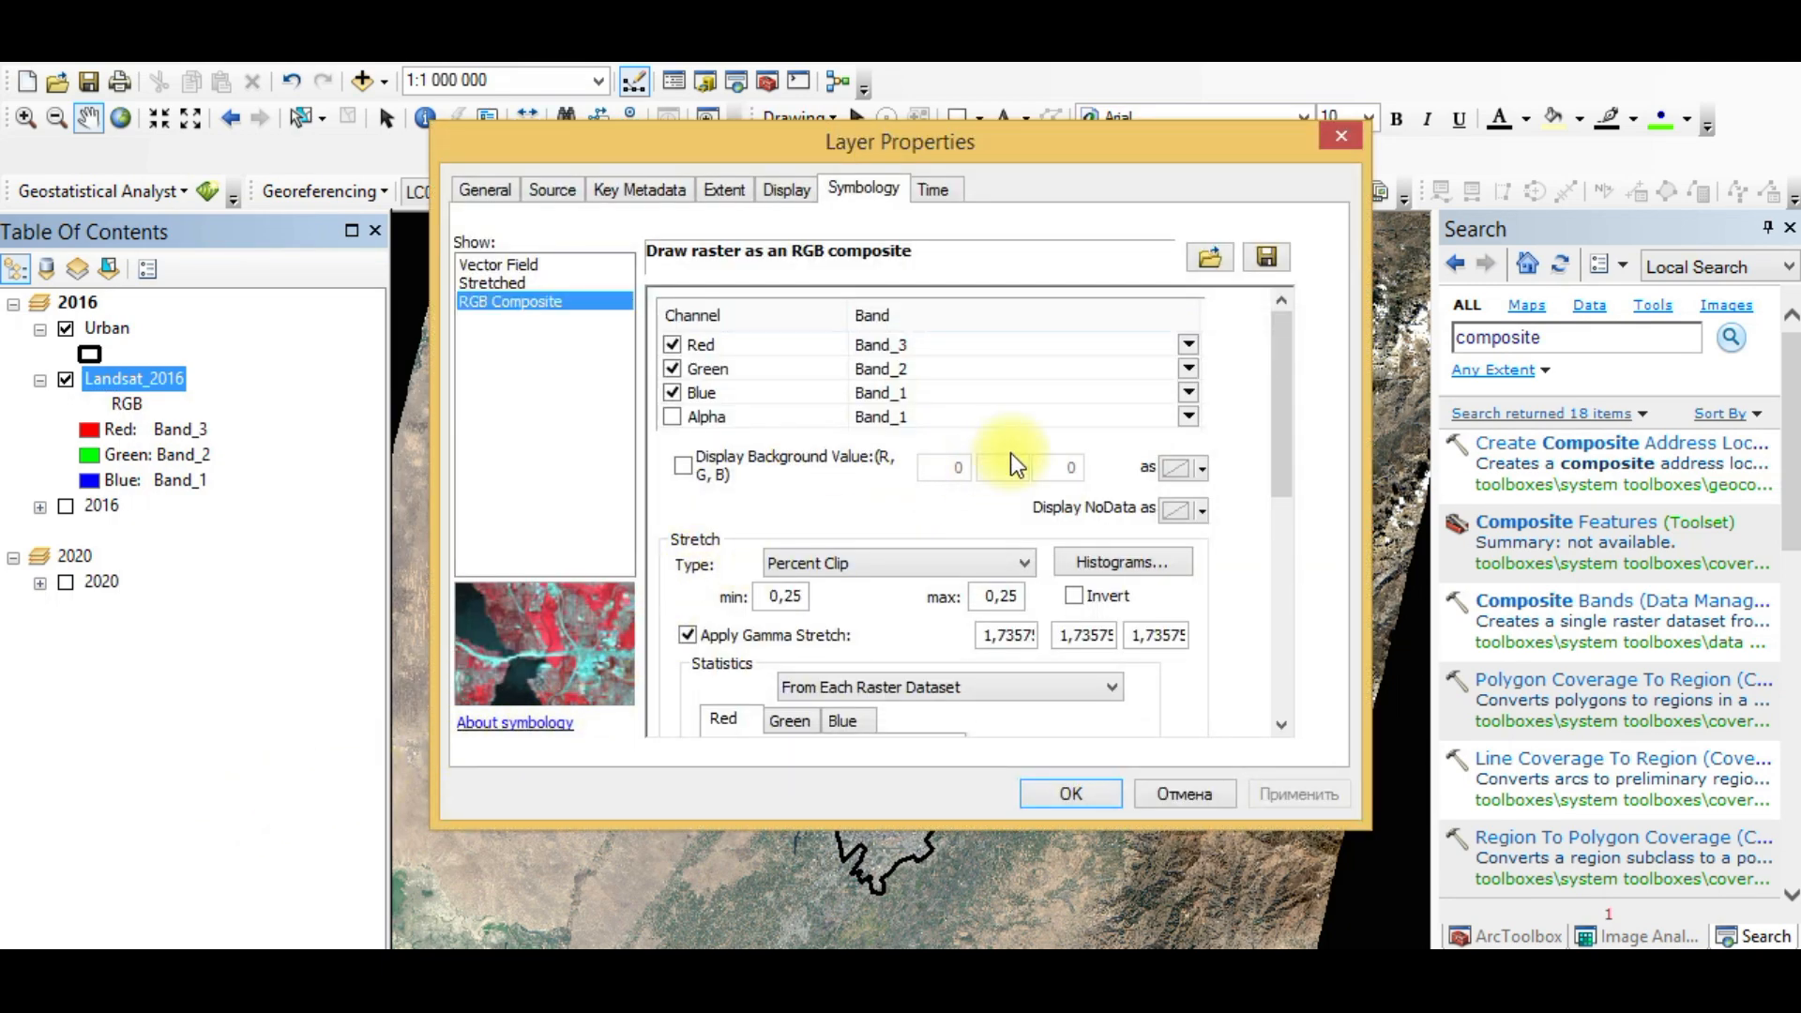
{"action": "left_click_drag", "start_coordinate": [981, 167], "coordinate": [1792, 271]}
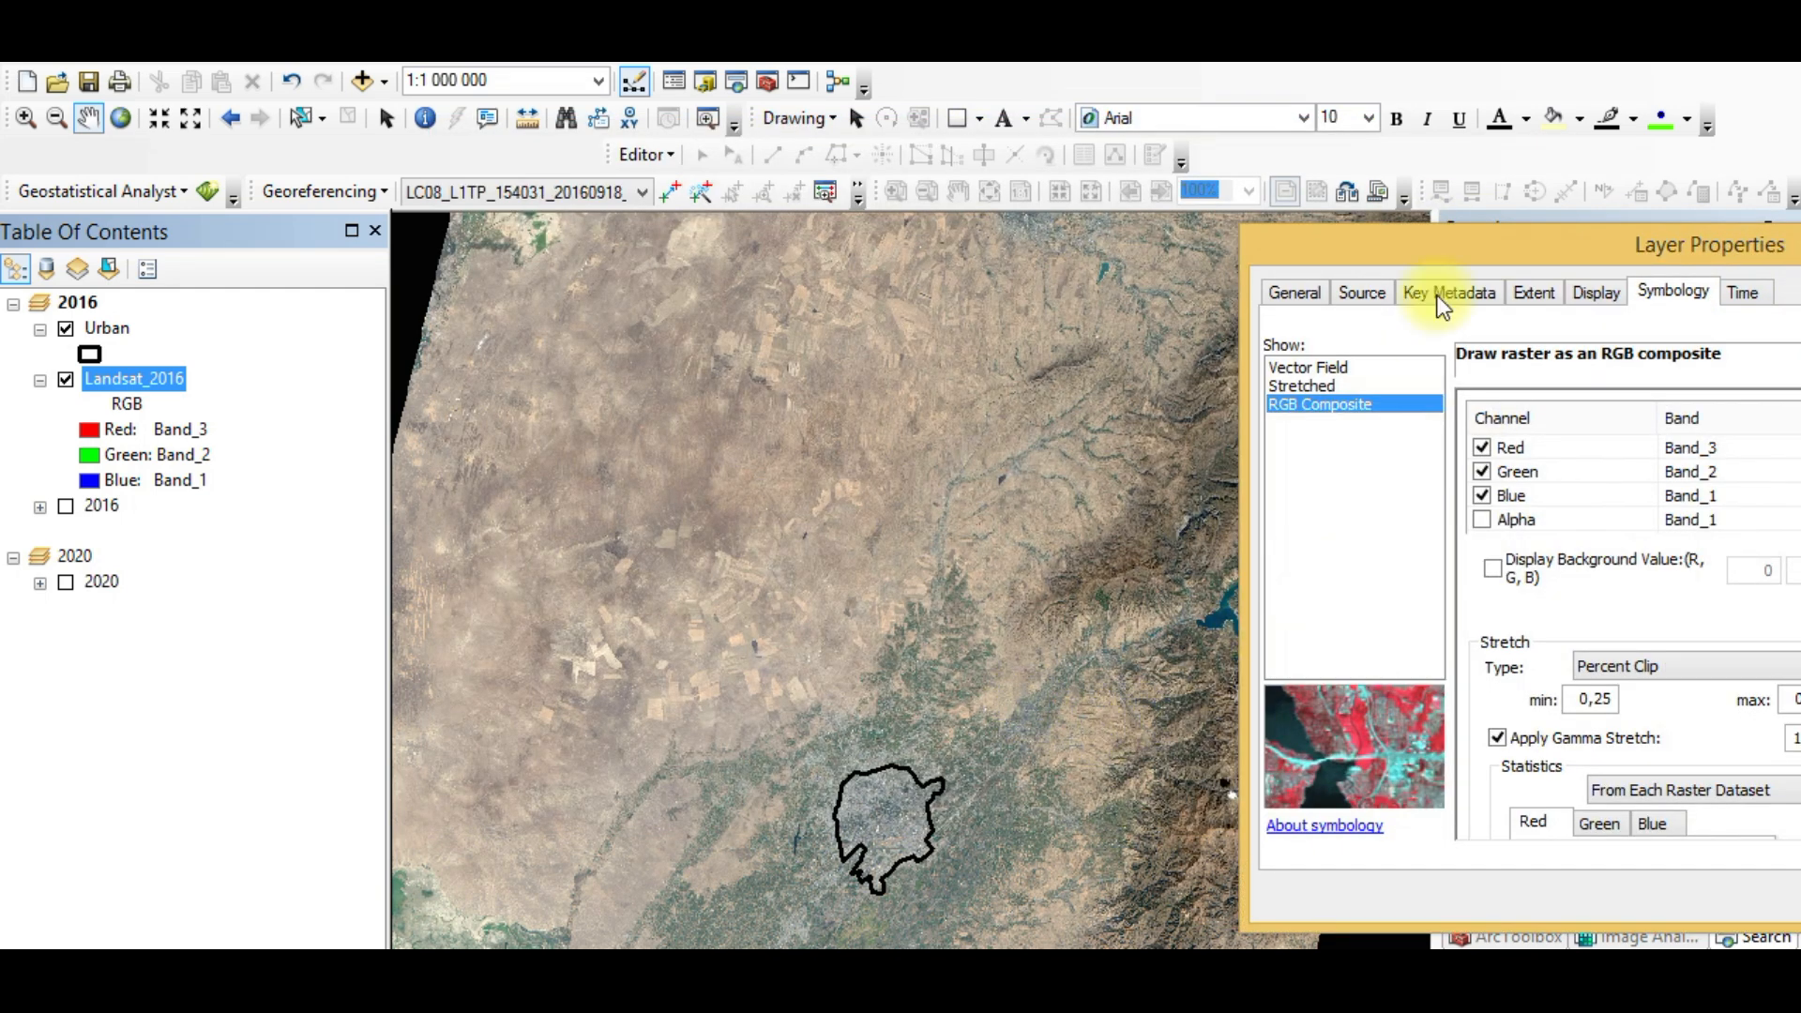
{"action": "left_click_drag", "start_coordinate": [1432, 238], "coordinate": [0, 53]}
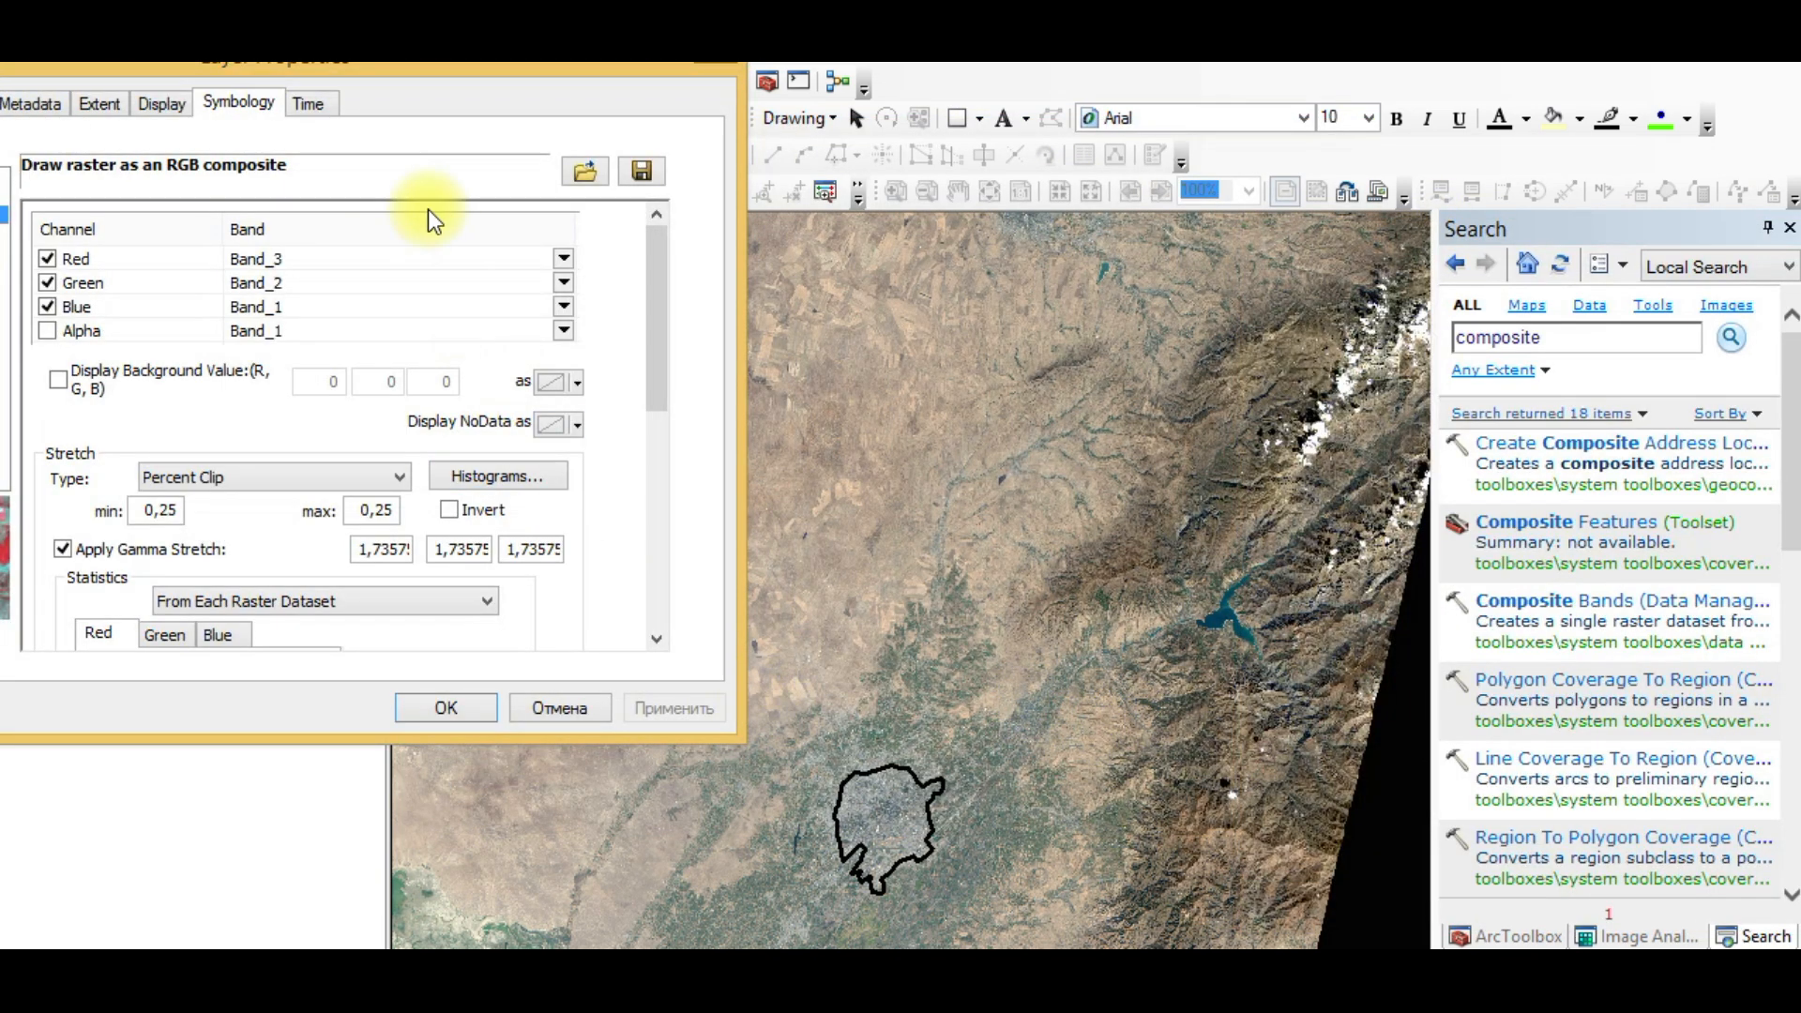
{"action": "left_click", "coordinate": [564, 256]}
{"action": "left_click", "coordinate": [349, 366]}
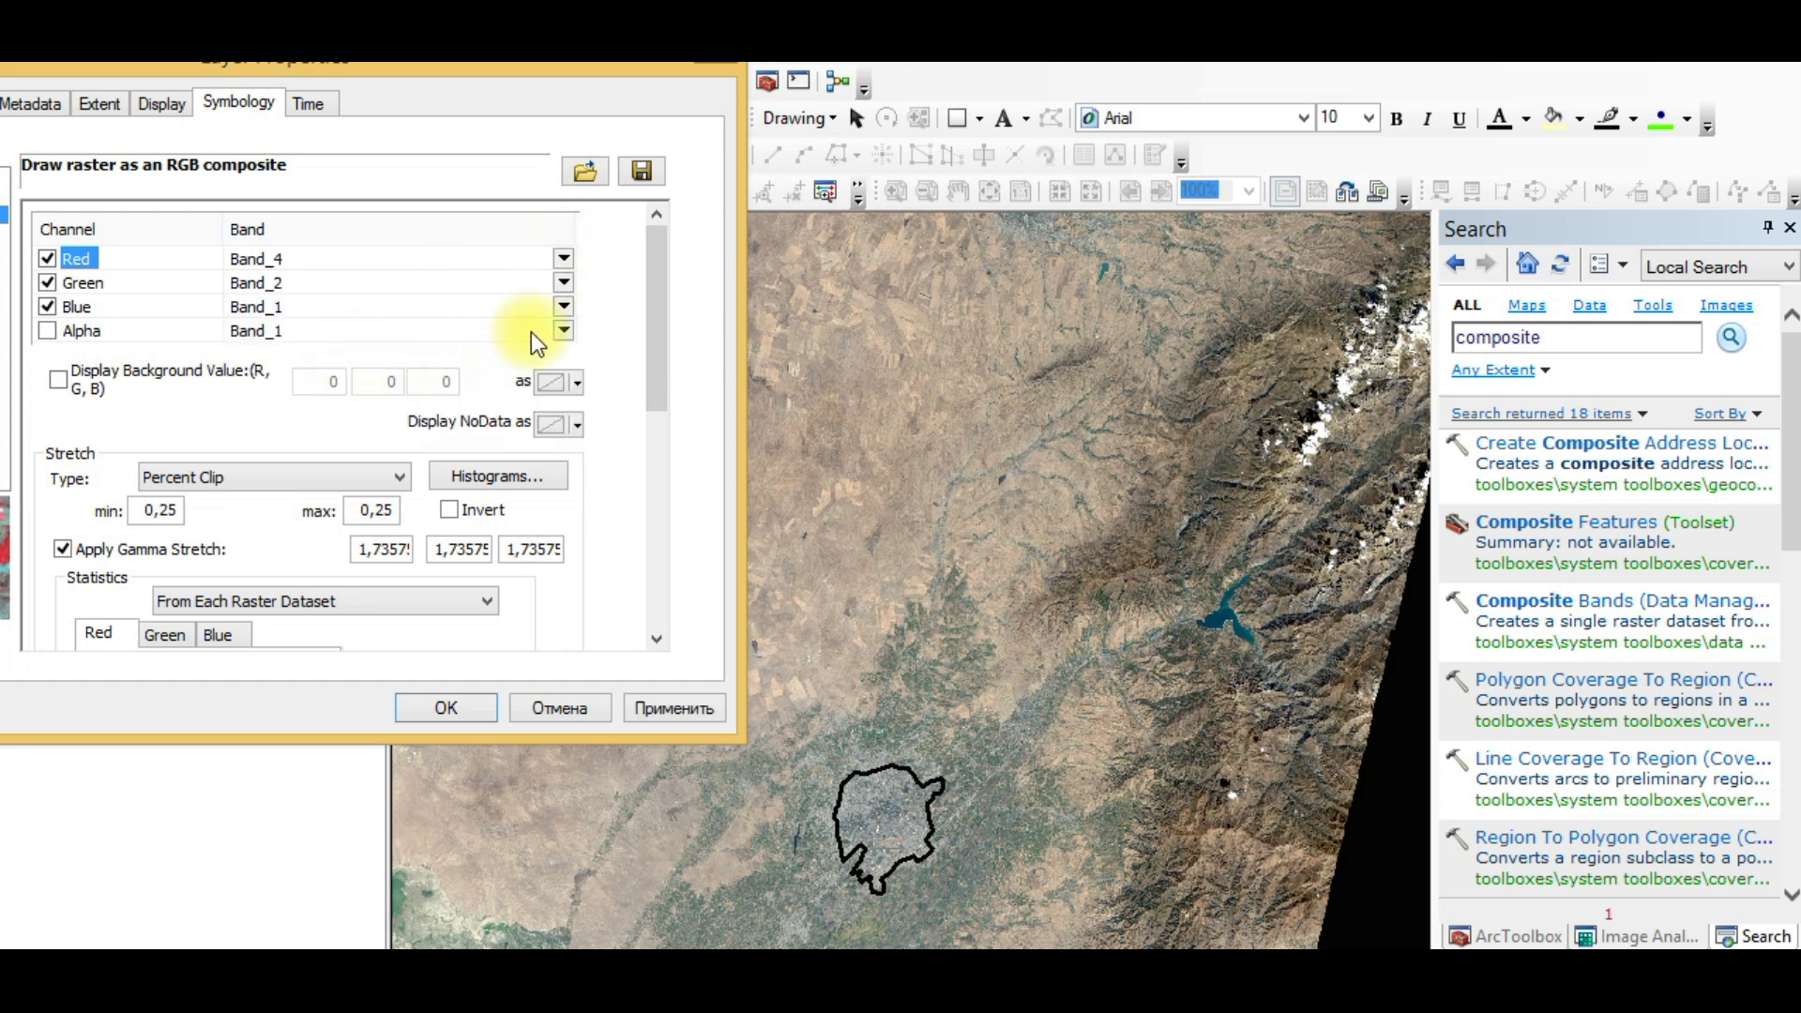
{"action": "left_click", "coordinate": [563, 283]}
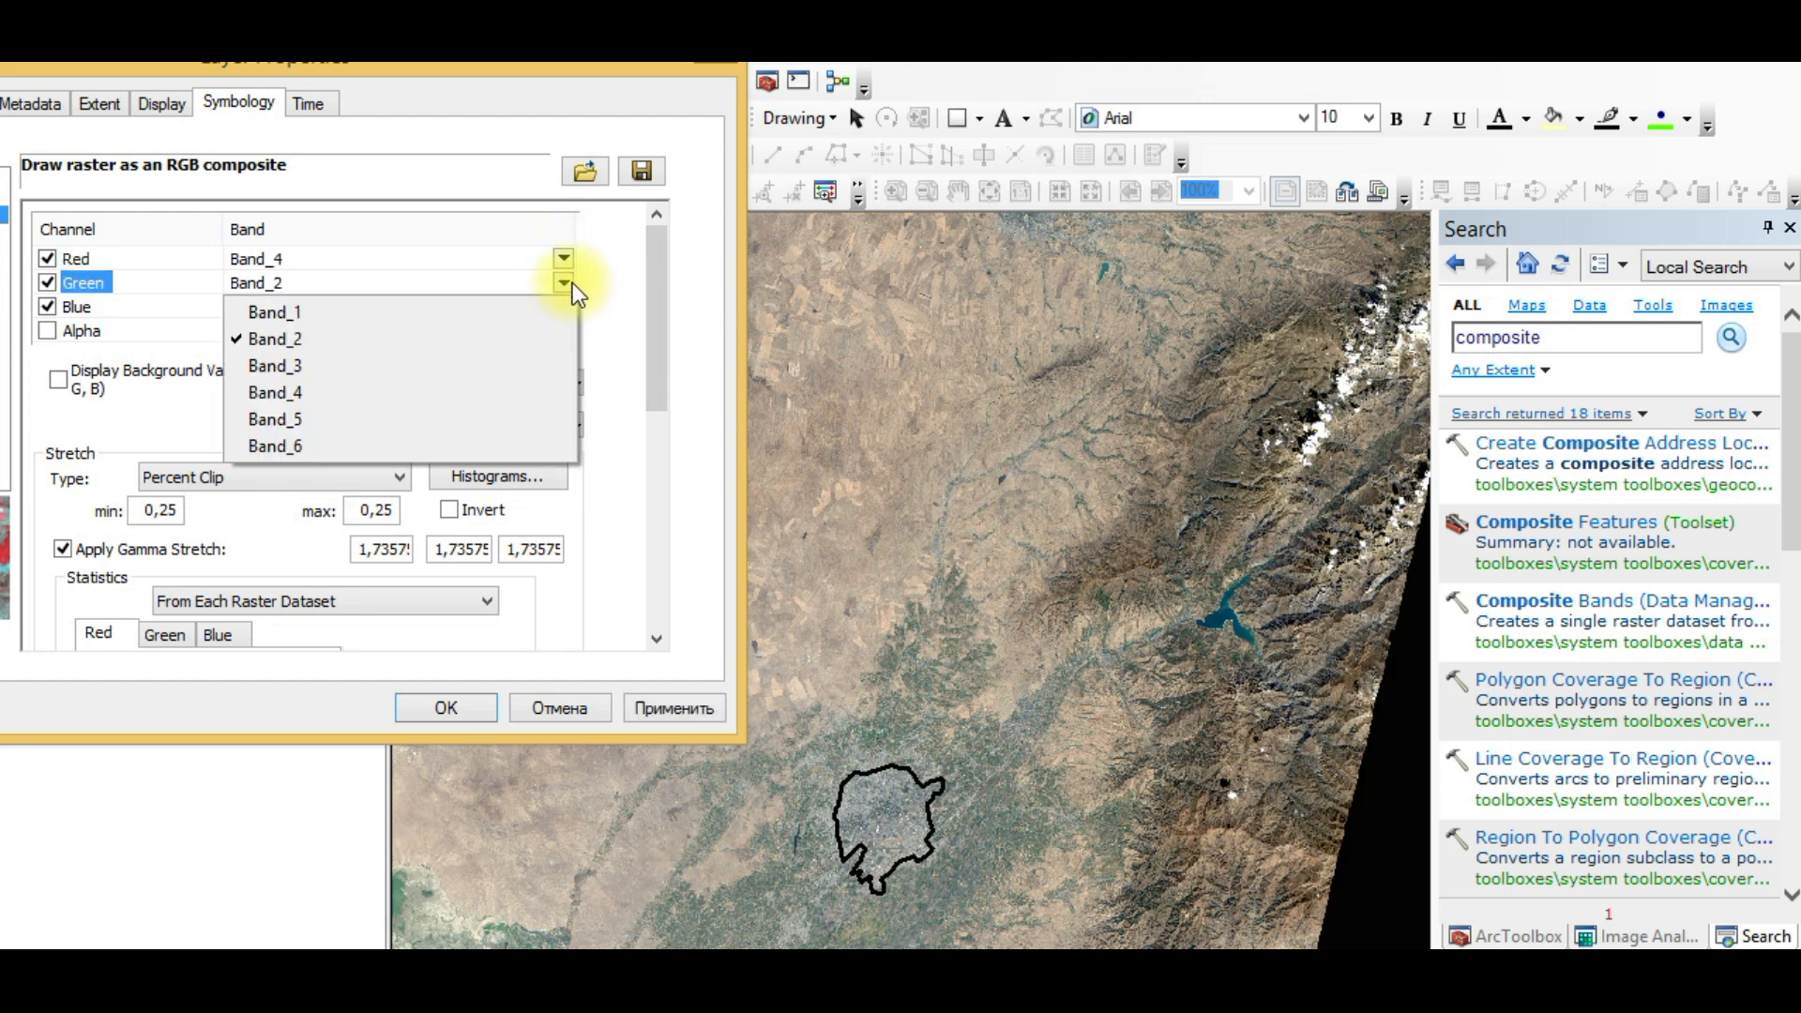
{"action": "left_click", "coordinate": [332, 364]}
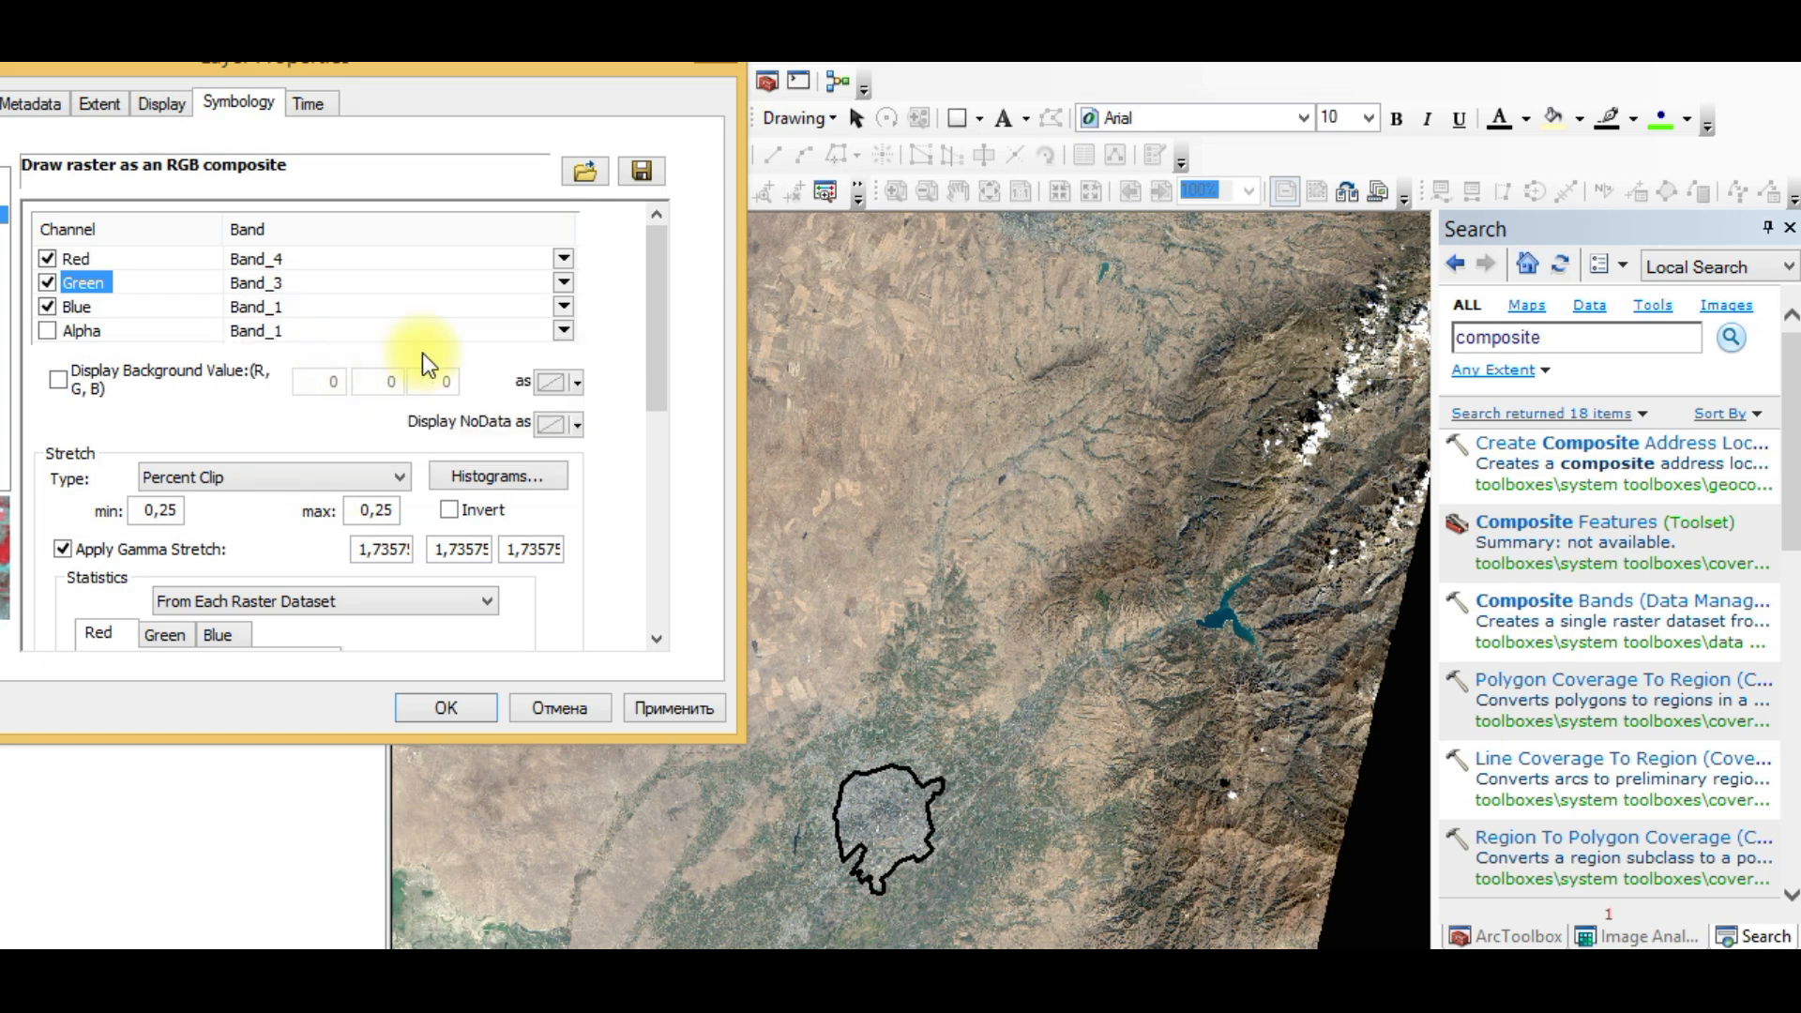
{"action": "left_click", "coordinate": [564, 307]}
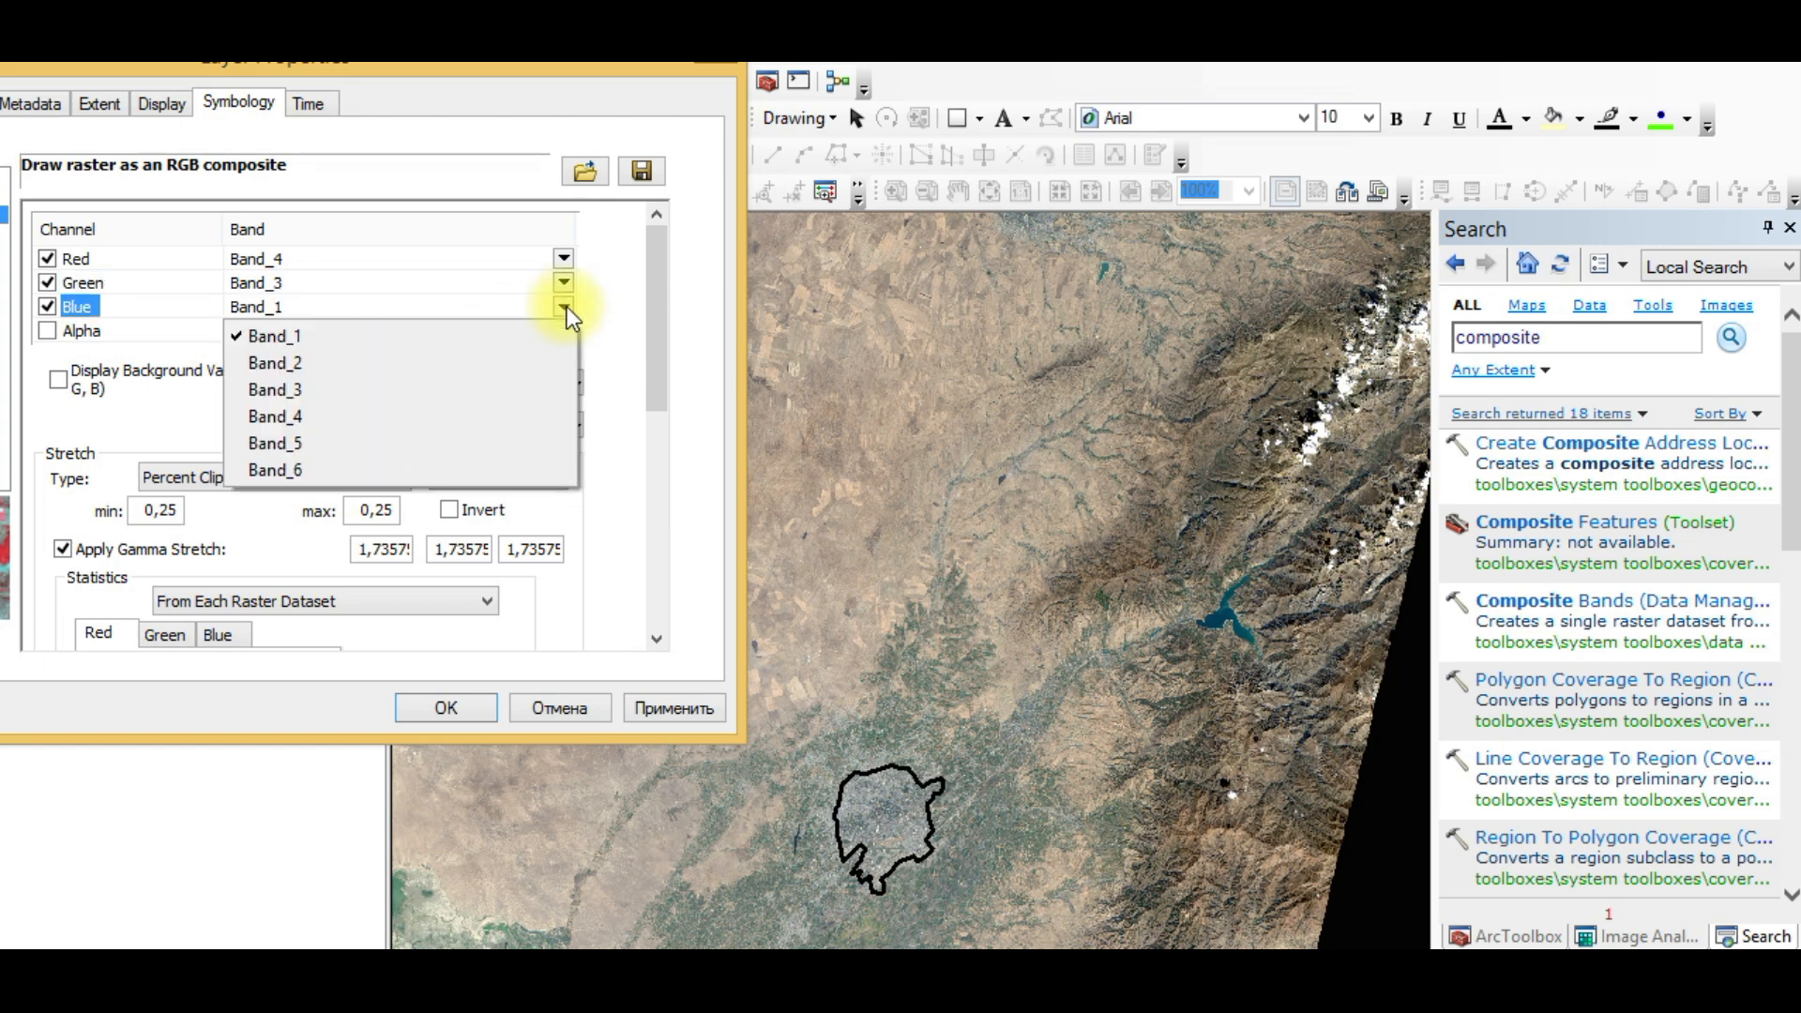
{"action": "left_click", "coordinate": [369, 363]}
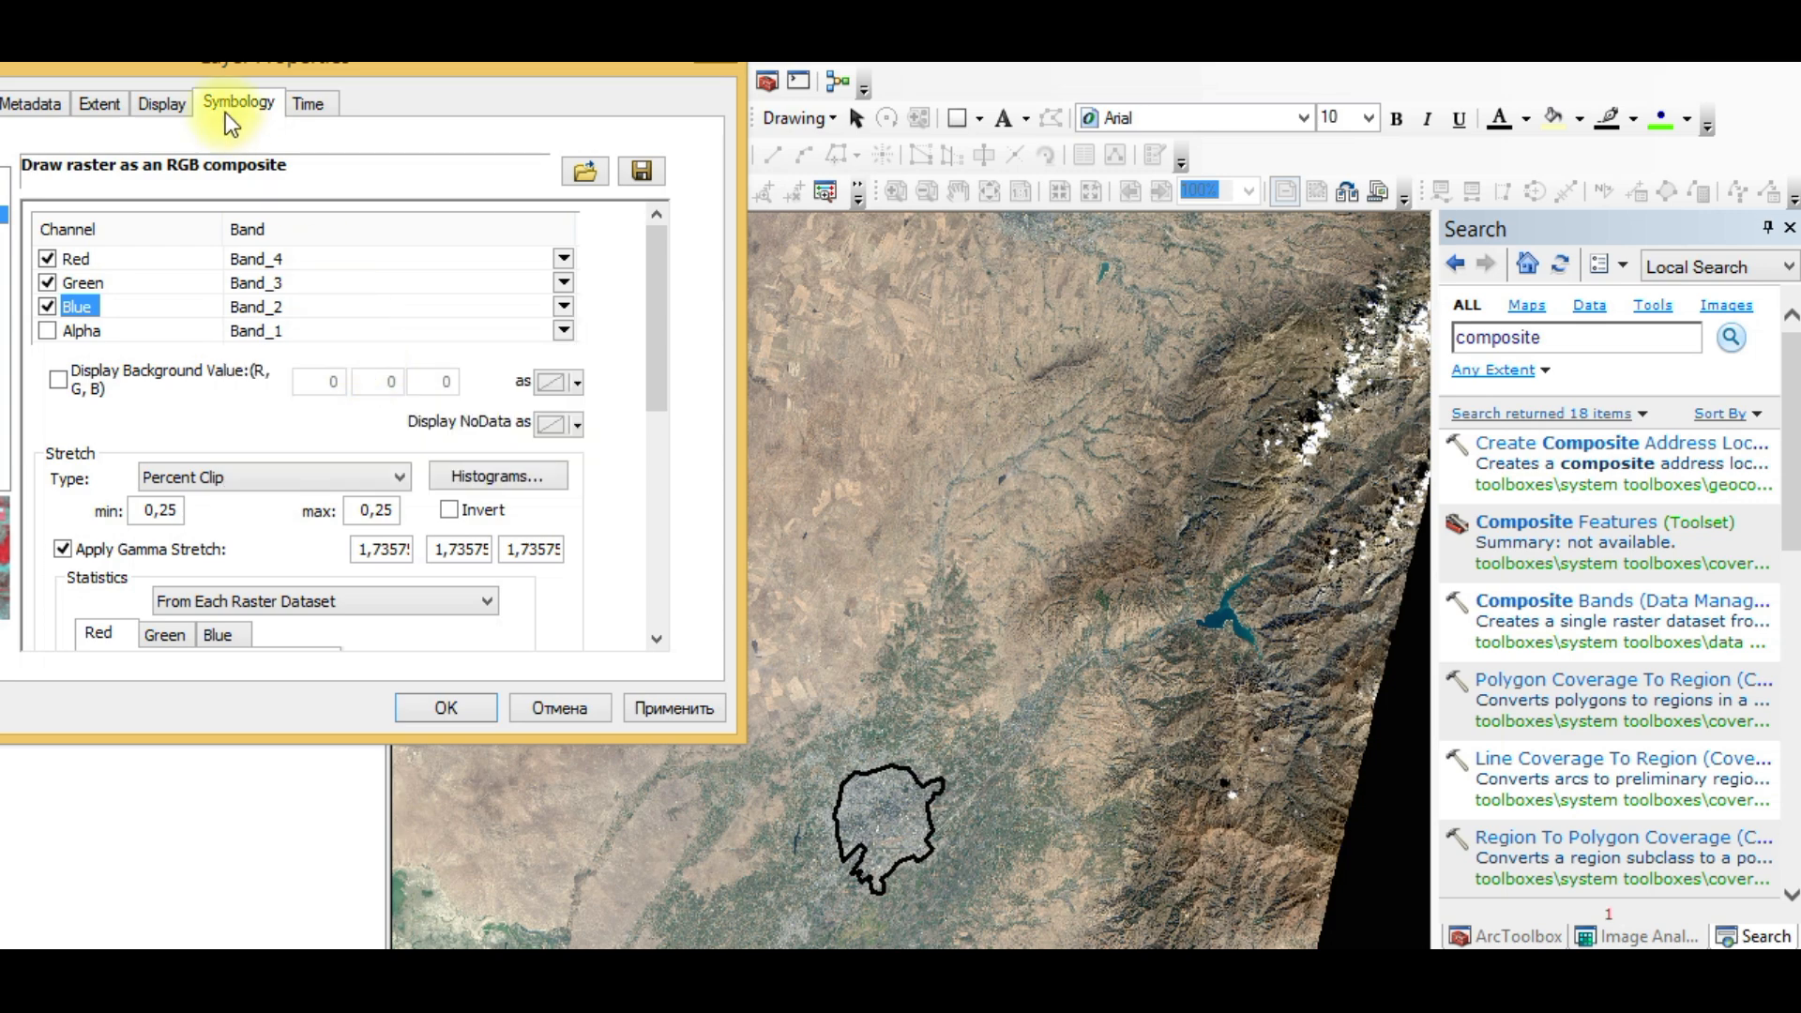
{"action": "left_click", "coordinate": [450, 713]}
Step: Examine vegetation, river valleys and water bodies outside the Urban boundary in the false-colour Landsat_2016 composite
{"action": "scroll", "coordinate": [824, 611], "scroll_direction": "down", "scroll_amount": 3}
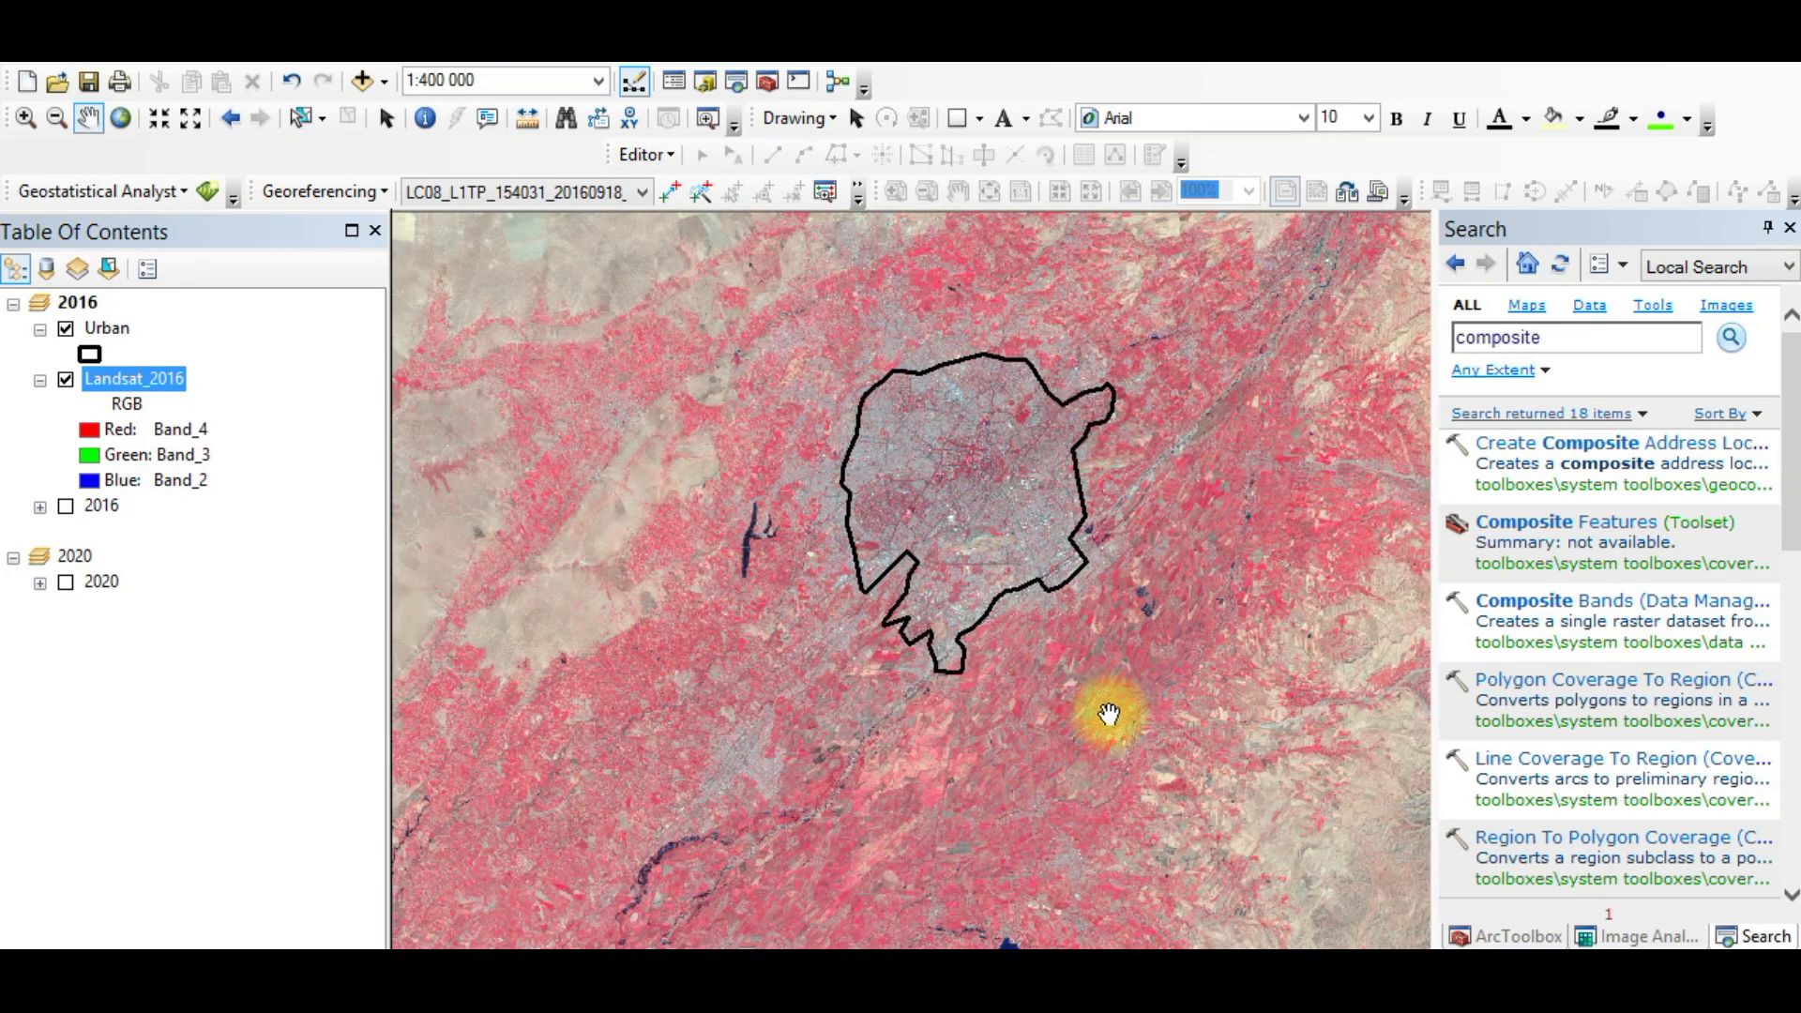
{"action": "left_click_drag", "start_coordinate": [1108, 697], "coordinate": [993, 756]}
{"action": "left_click_drag", "start_coordinate": [1157, 568], "coordinate": [799, 604]}
{"action": "left_click_drag", "start_coordinate": [756, 660], "coordinate": [1356, 453]}
{"action": "scroll", "coordinate": [807, 645], "scroll_direction": "down", "scroll_amount": 2}
{"action": "left_click_drag", "start_coordinate": [664, 595], "coordinate": [804, 334]}
{"action": "left_click_drag", "start_coordinate": [1116, 561], "coordinate": [915, 870]}
{"action": "left_click_drag", "start_coordinate": [1149, 505], "coordinate": [929, 873]}
{"action": "left_click_drag", "start_coordinate": [1284, 477], "coordinate": [889, 897]}
{"action": "left_click_drag", "start_coordinate": [1214, 413], "coordinate": [820, 856]}
{"action": "left_click_drag", "start_coordinate": [1034, 542], "coordinate": [959, 700]}
{"action": "scroll", "coordinate": [1145, 644], "scroll_direction": "up", "scroll_amount": 1}
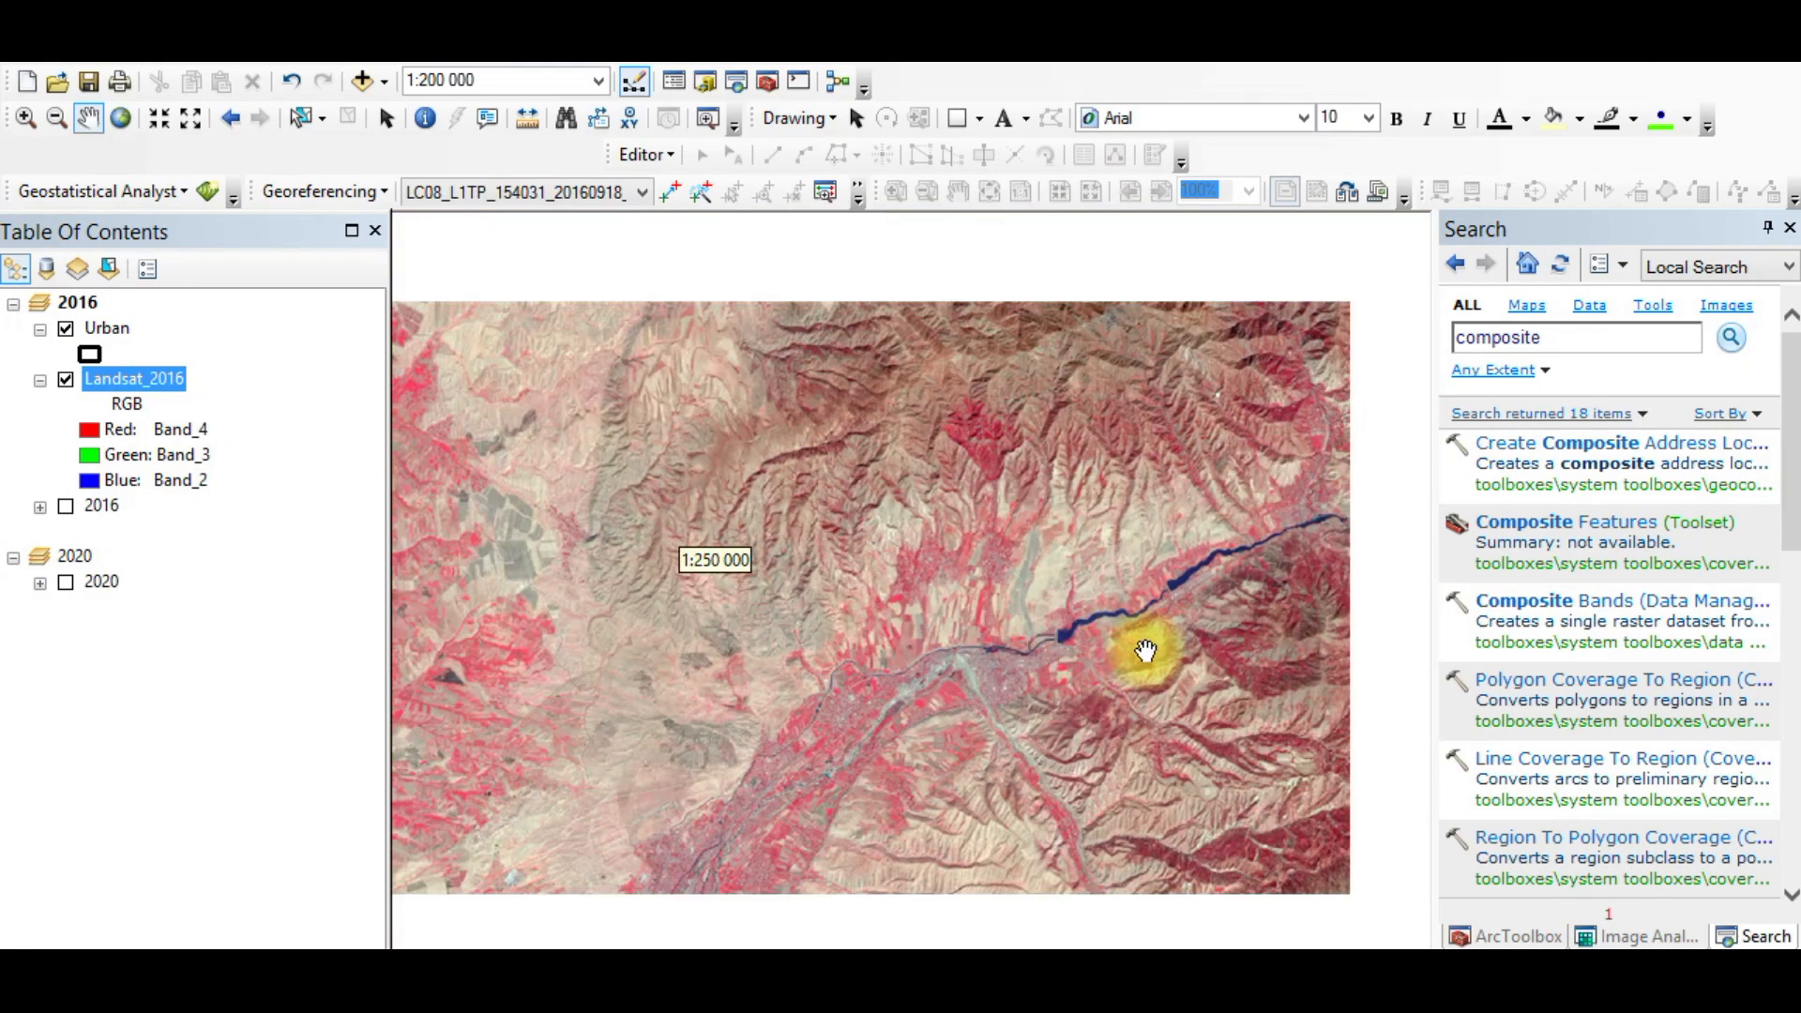
{"action": "left_click_drag", "start_coordinate": [1146, 643], "coordinate": [785, 647]}
{"action": "left_click_drag", "start_coordinate": [625, 631], "coordinate": [638, 627]}
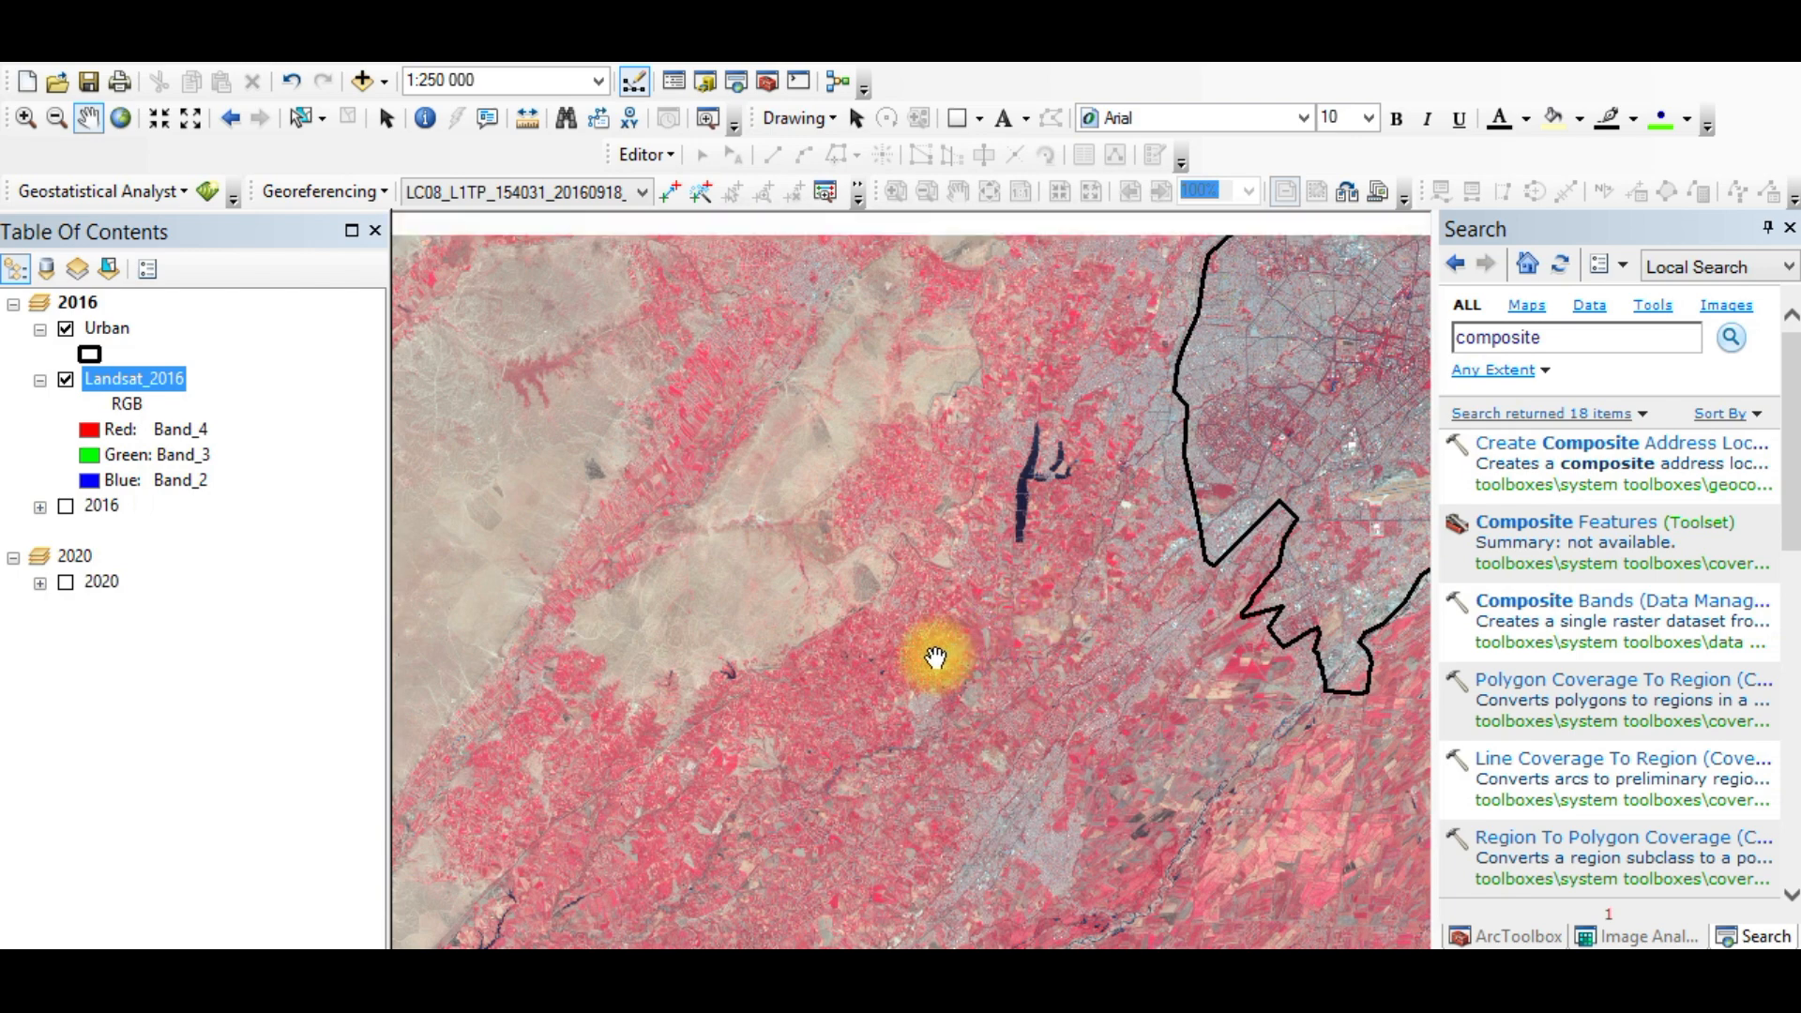
Step: Compare the whole Urban area with the surrounding vegetation and bare land in the false-colour Landsat_2016 composite
{"action": "scroll", "coordinate": [934, 654], "scroll_direction": "up", "scroll_amount": 2}
{"action": "left_click_drag", "start_coordinate": [976, 643], "coordinate": [860, 650]}
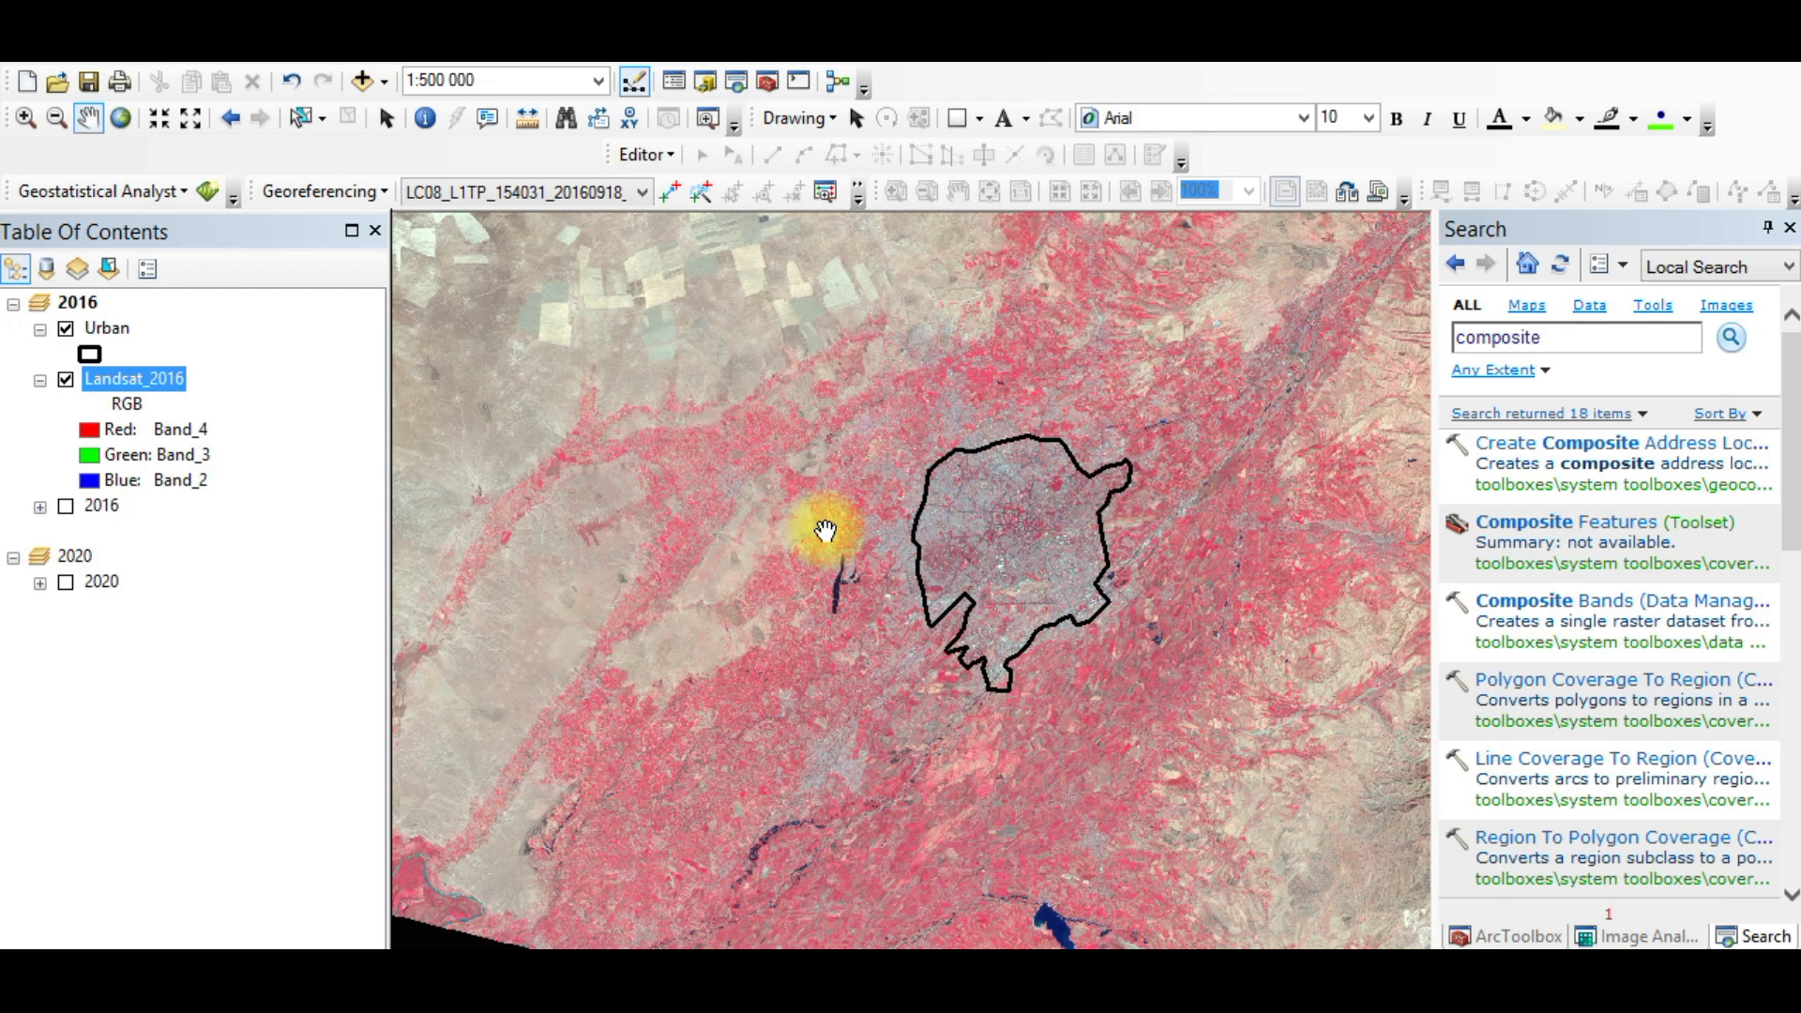
{"action": "left_click_drag", "start_coordinate": [1093, 386], "coordinate": [876, 562]}
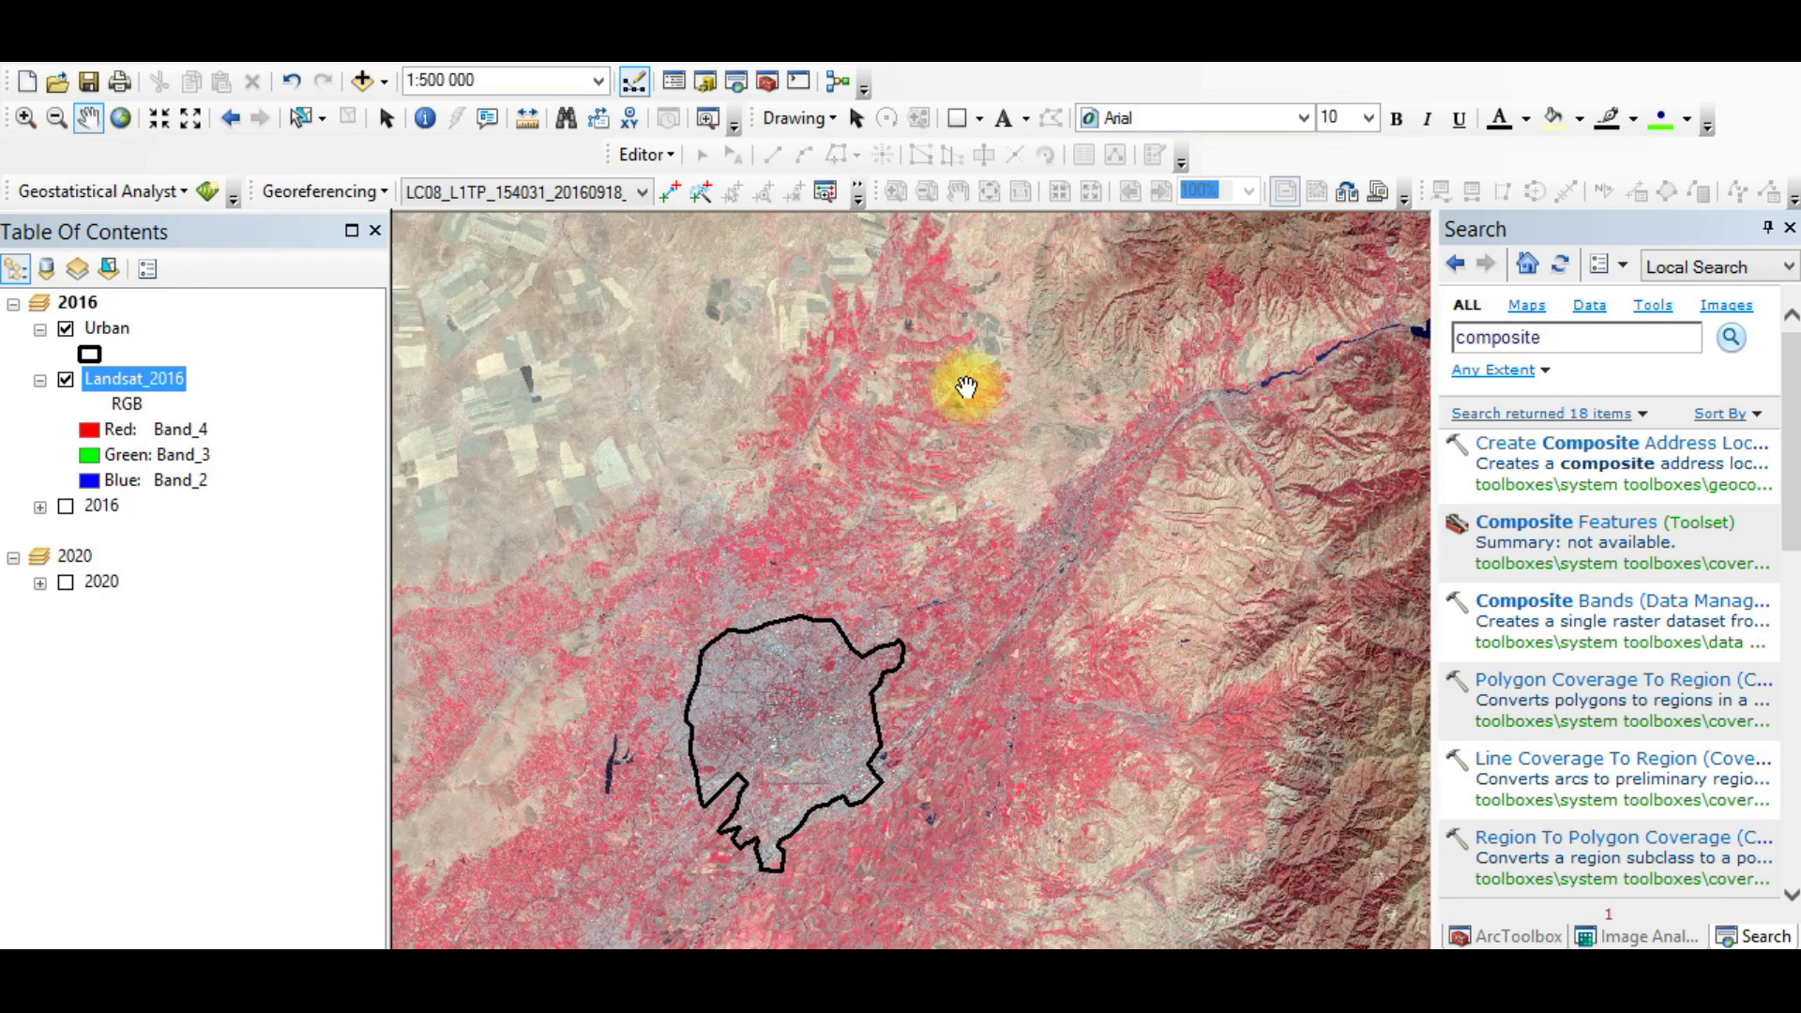
{"action": "left_click_drag", "start_coordinate": [882, 645], "coordinate": [1089, 260]}
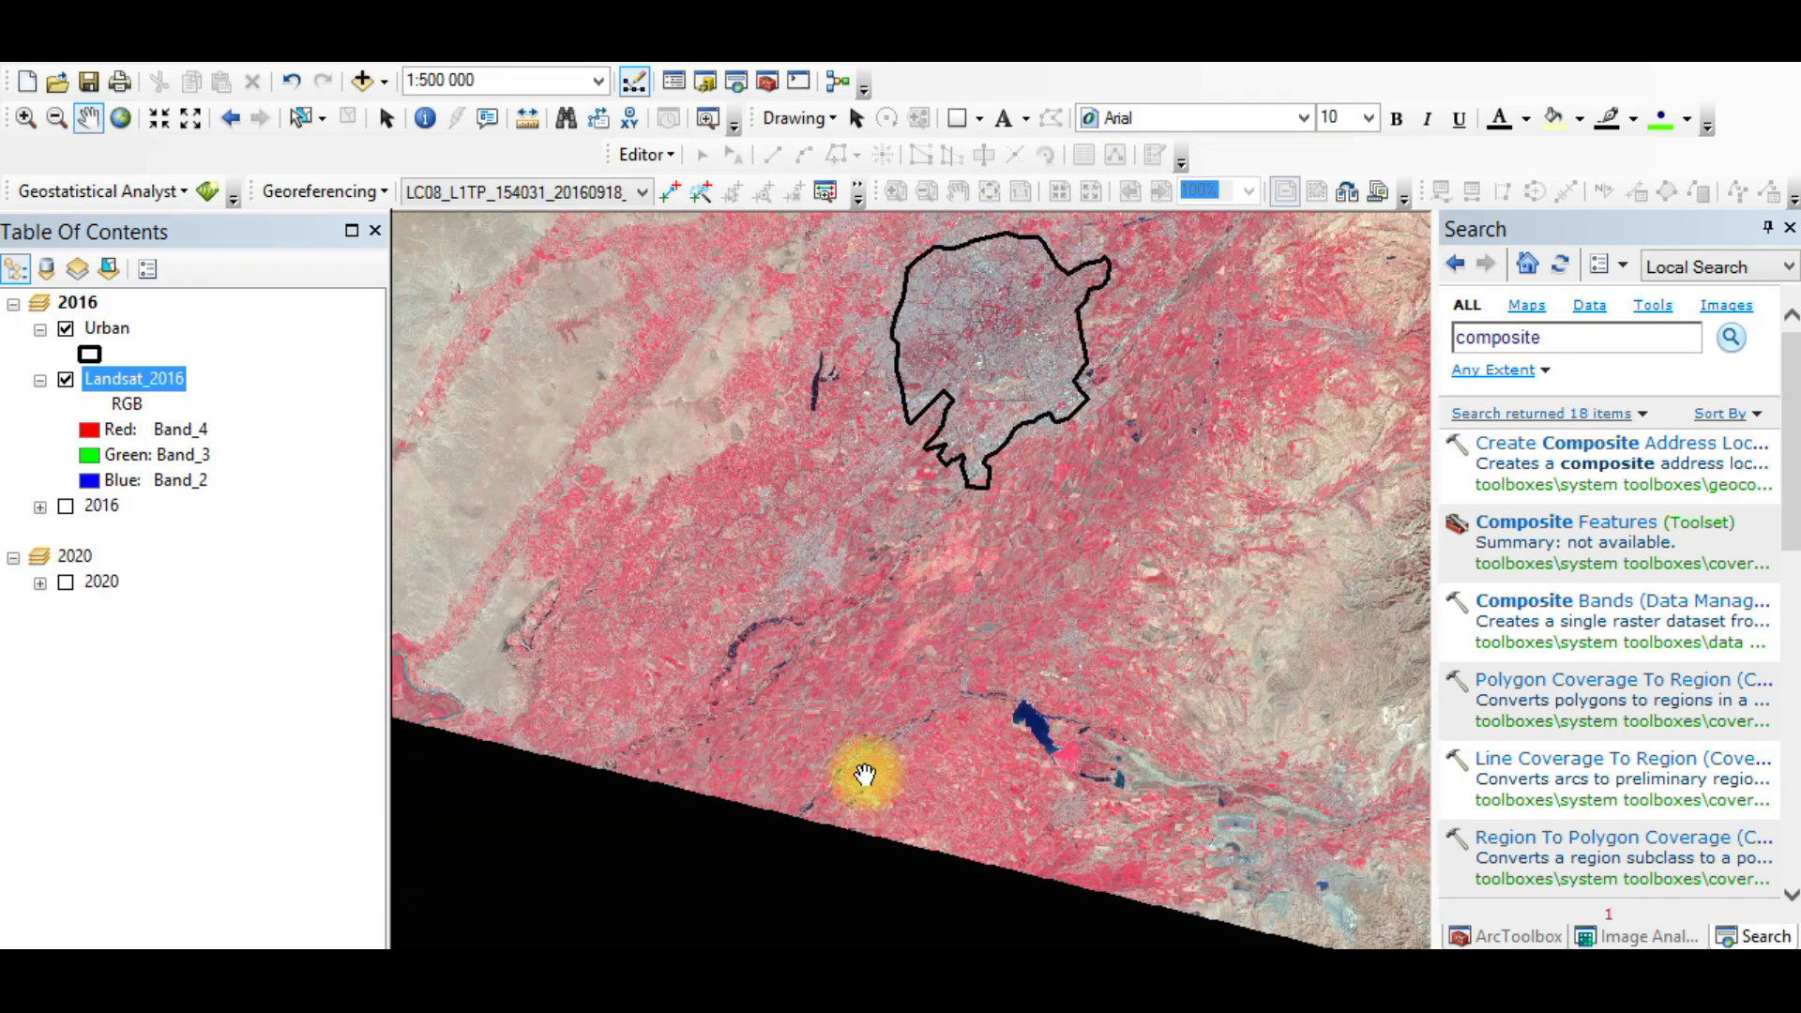
{"action": "left_click_drag", "start_coordinate": [669, 557], "coordinate": [738, 703]}
{"action": "left_click_drag", "start_coordinate": [831, 510], "coordinate": [666, 706]}
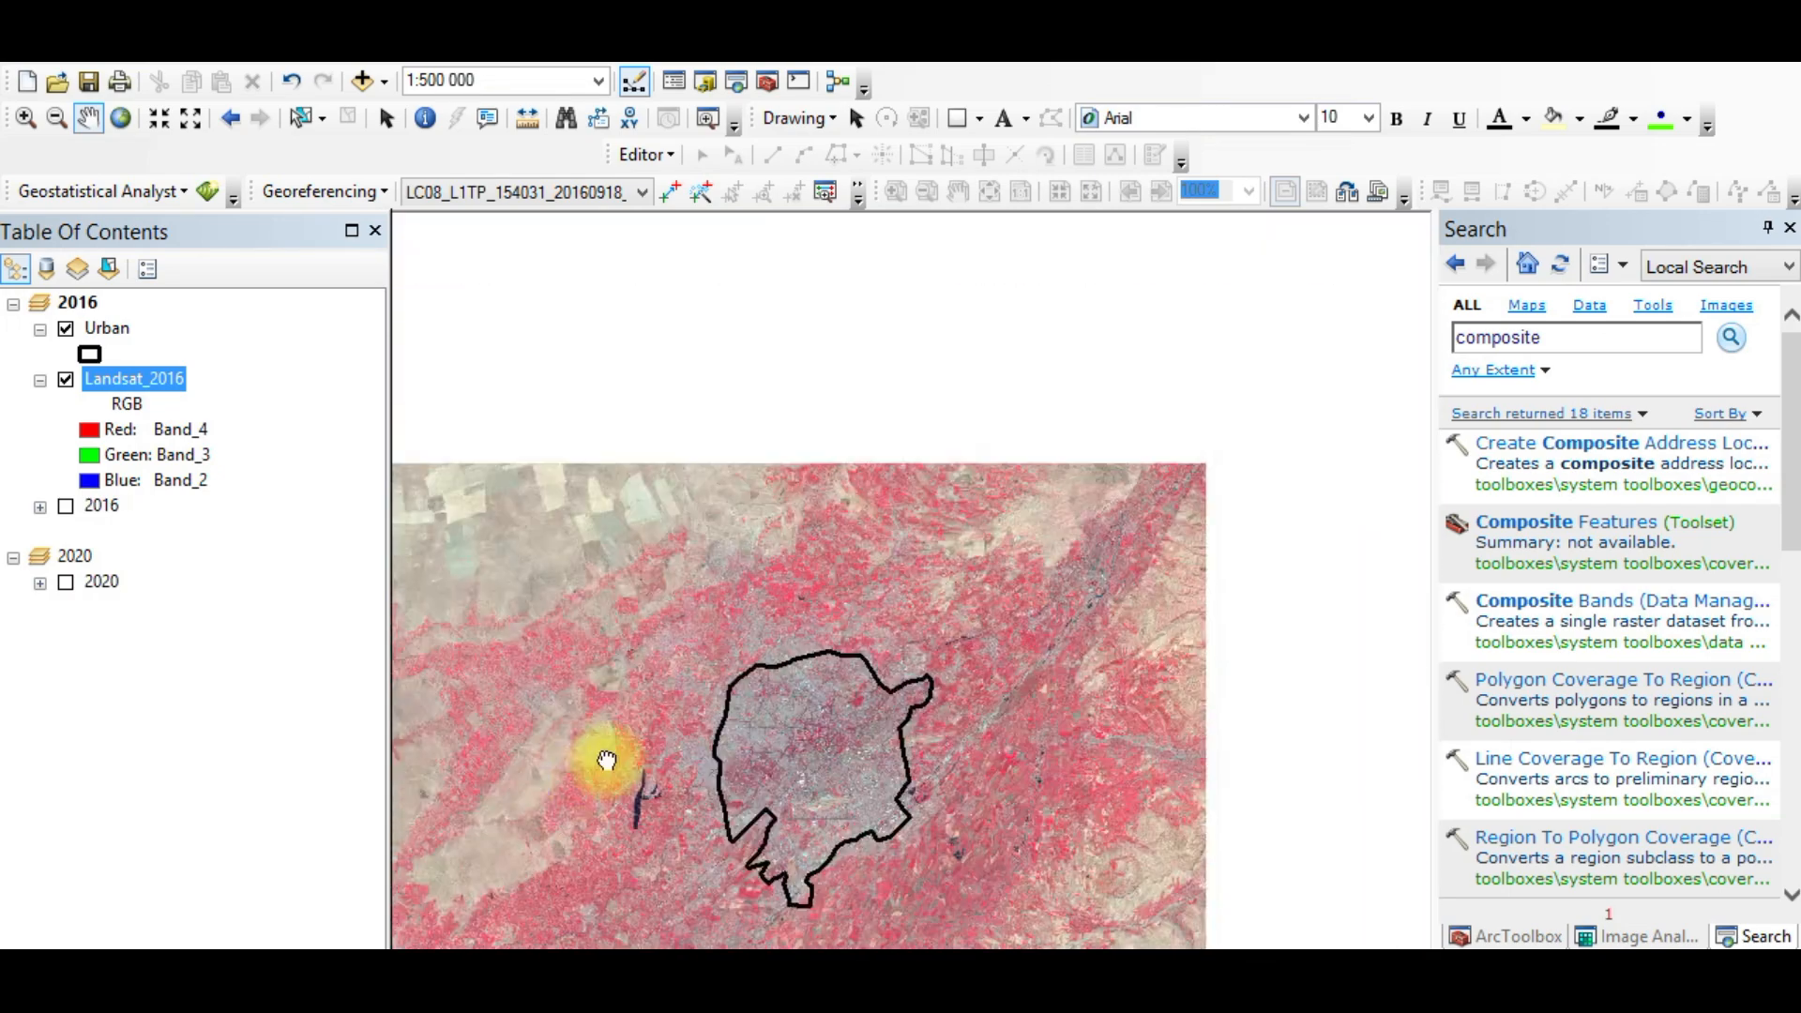
{"action": "left_click_drag", "start_coordinate": [947, 591], "coordinate": [1126, 495]}
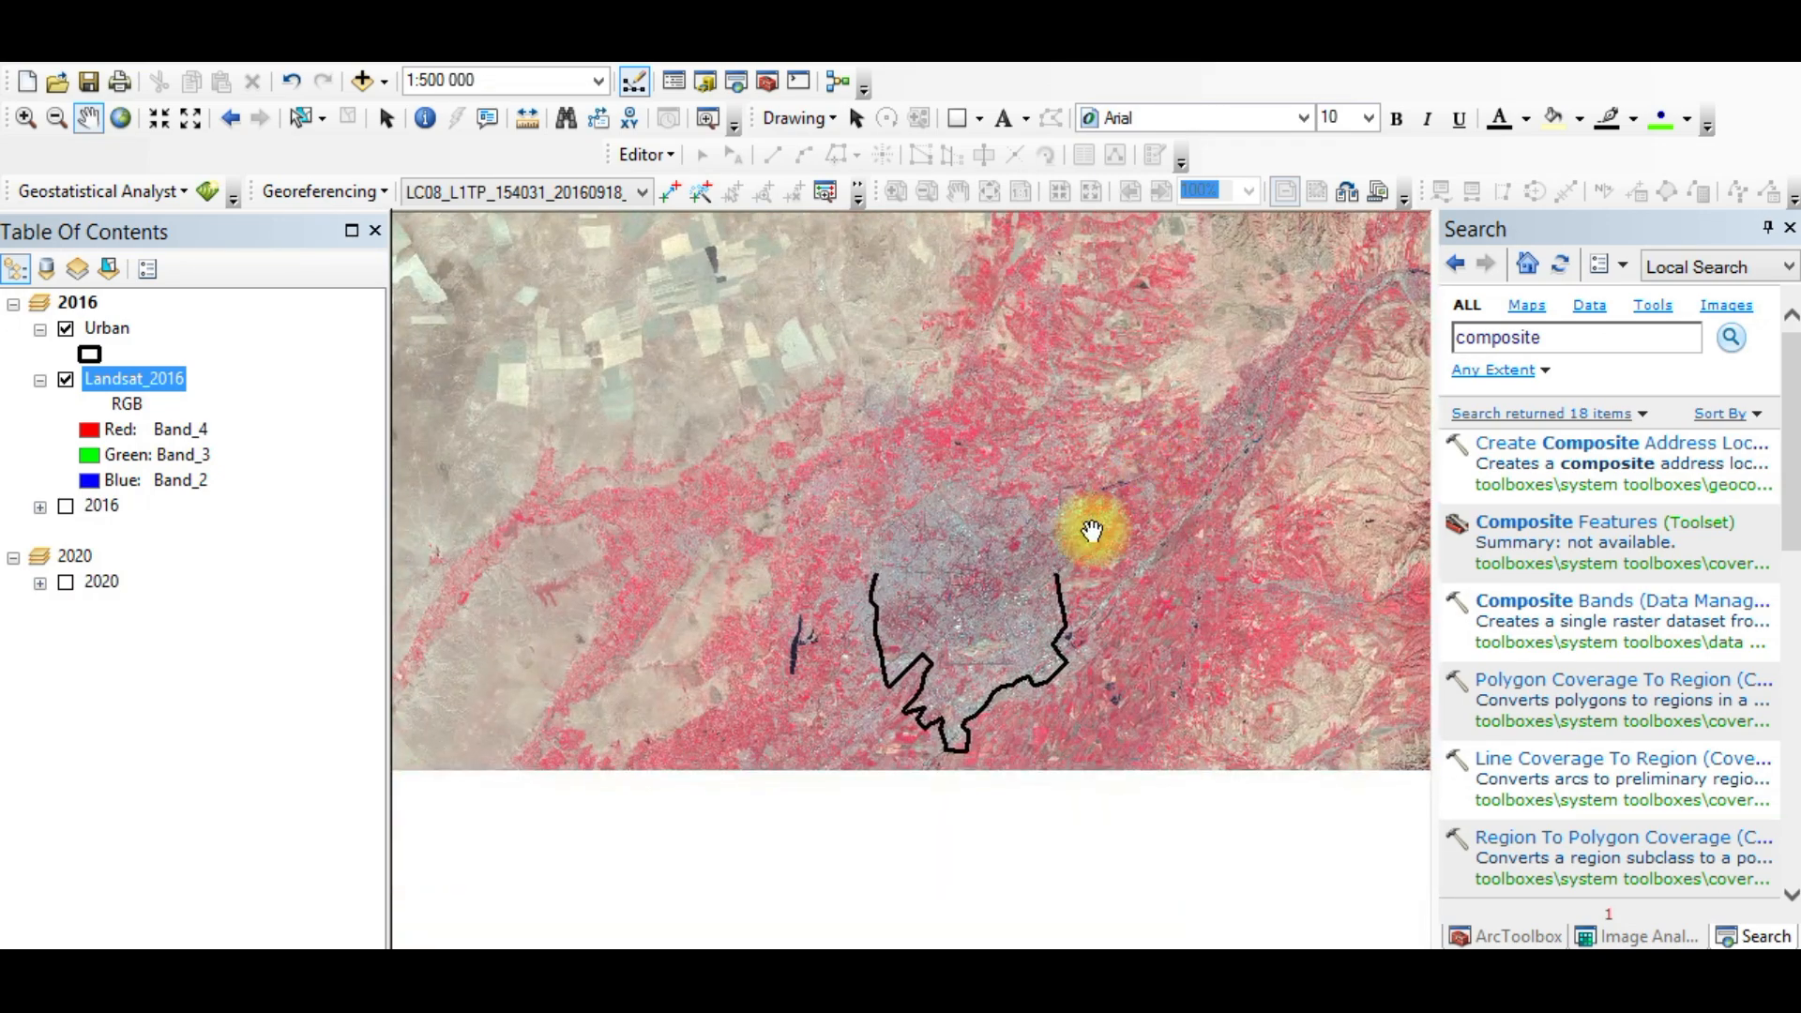
Step: Inspect the streets, built-up blocks and green areas inside the Urban boundary at close range
{"action": "scroll", "coordinate": [1013, 623], "scroll_direction": "down", "scroll_amount": 3}
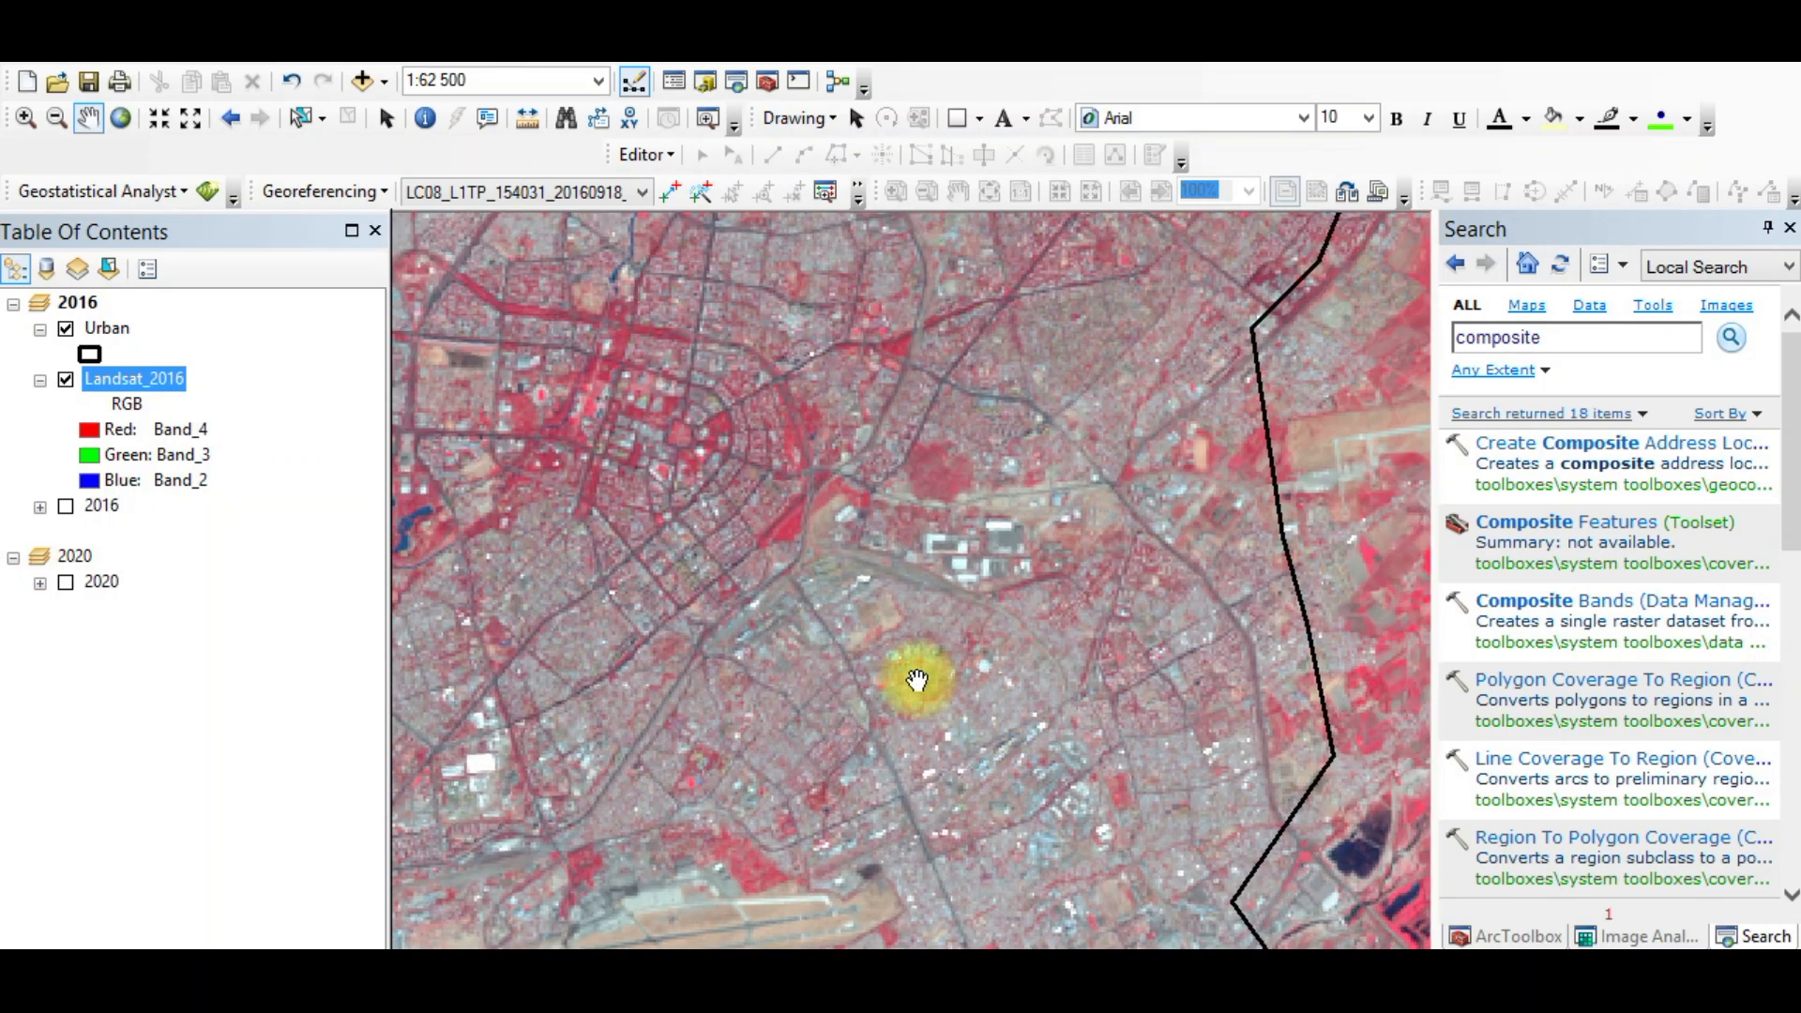
{"action": "left_click_drag", "start_coordinate": [969, 737], "coordinate": [1077, 695]}
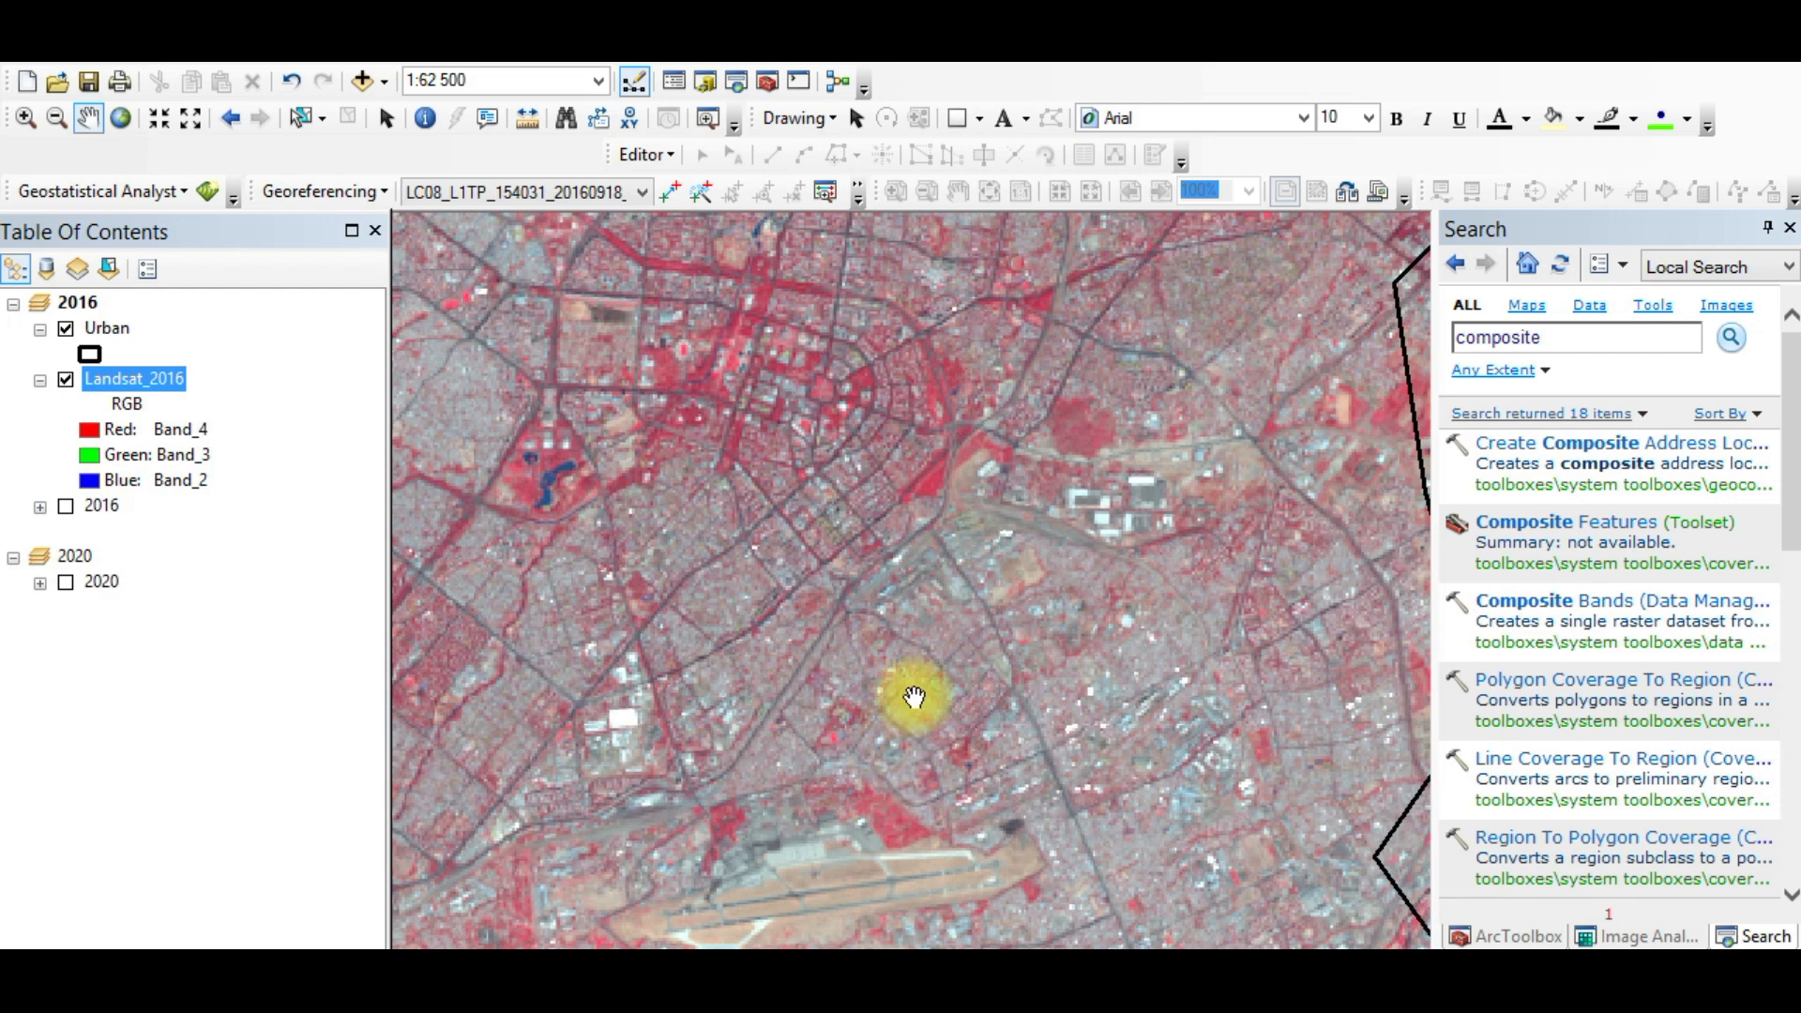
{"action": "left_click_drag", "start_coordinate": [954, 694], "coordinate": [1019, 705]}
{"action": "scroll", "coordinate": [1018, 699], "scroll_direction": "up", "scroll_amount": 5}
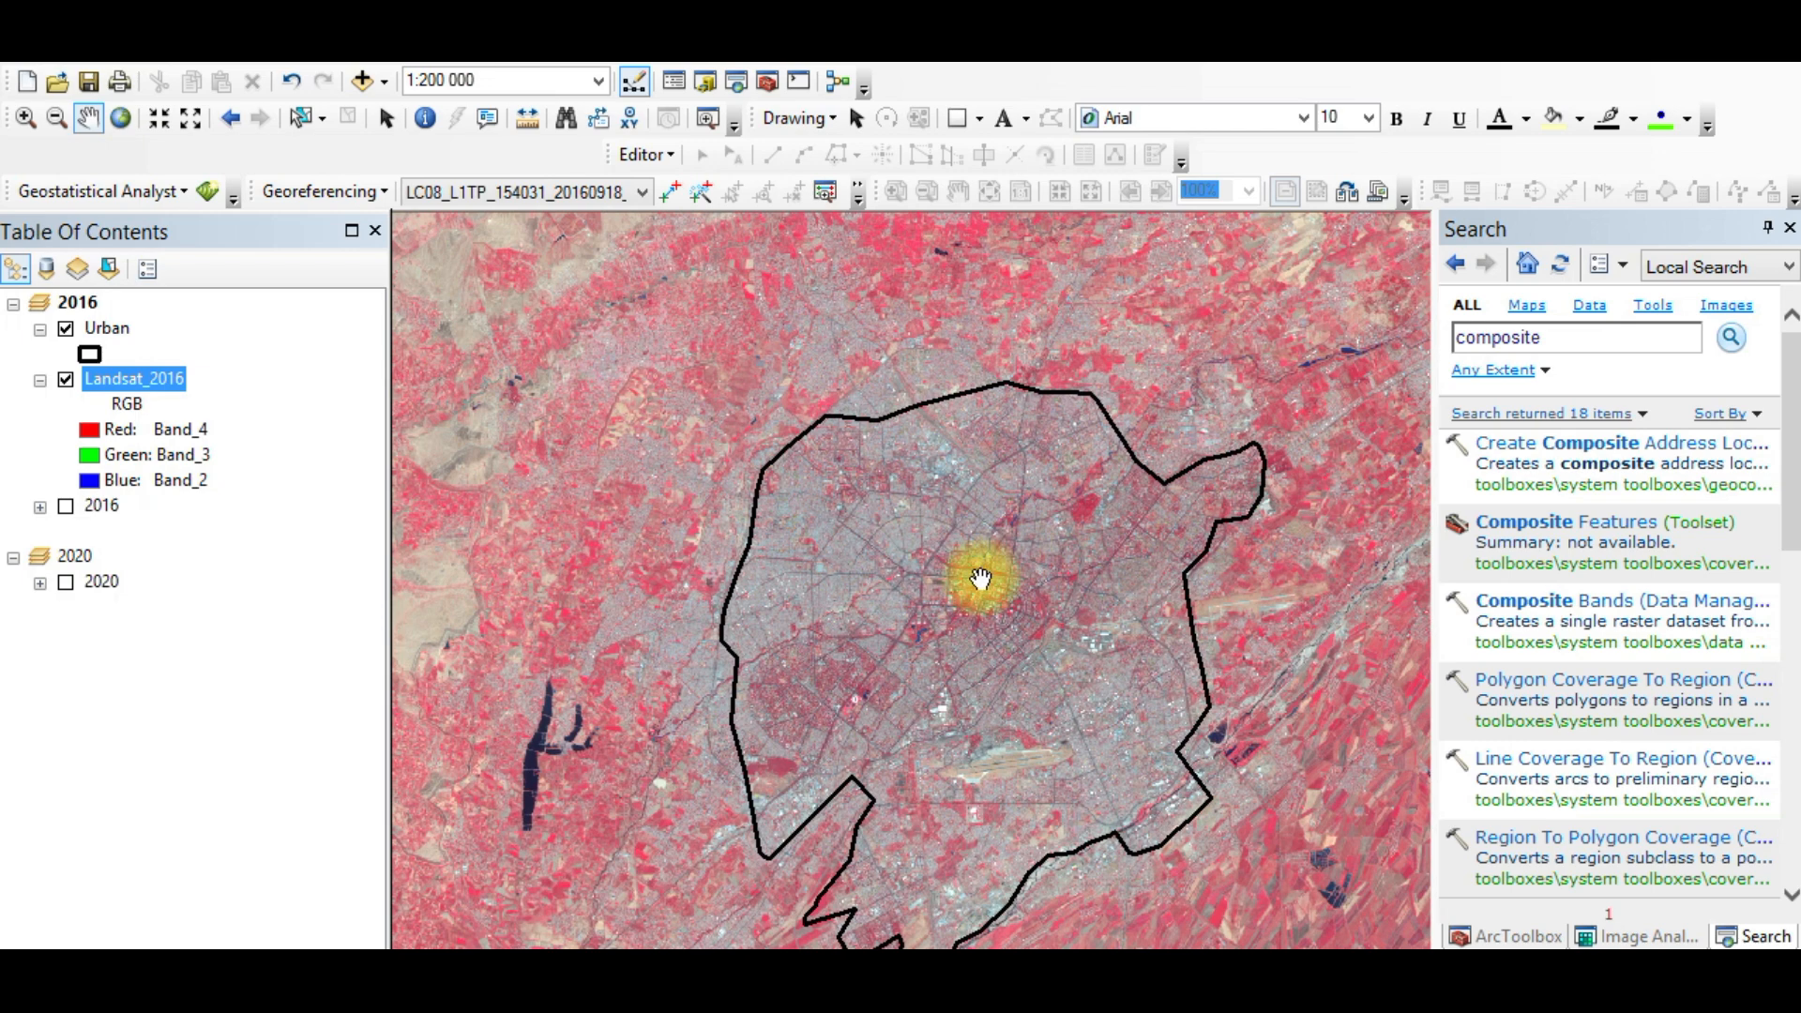
{"action": "scroll", "coordinate": [893, 528], "scroll_direction": "down", "scroll_amount": 6}
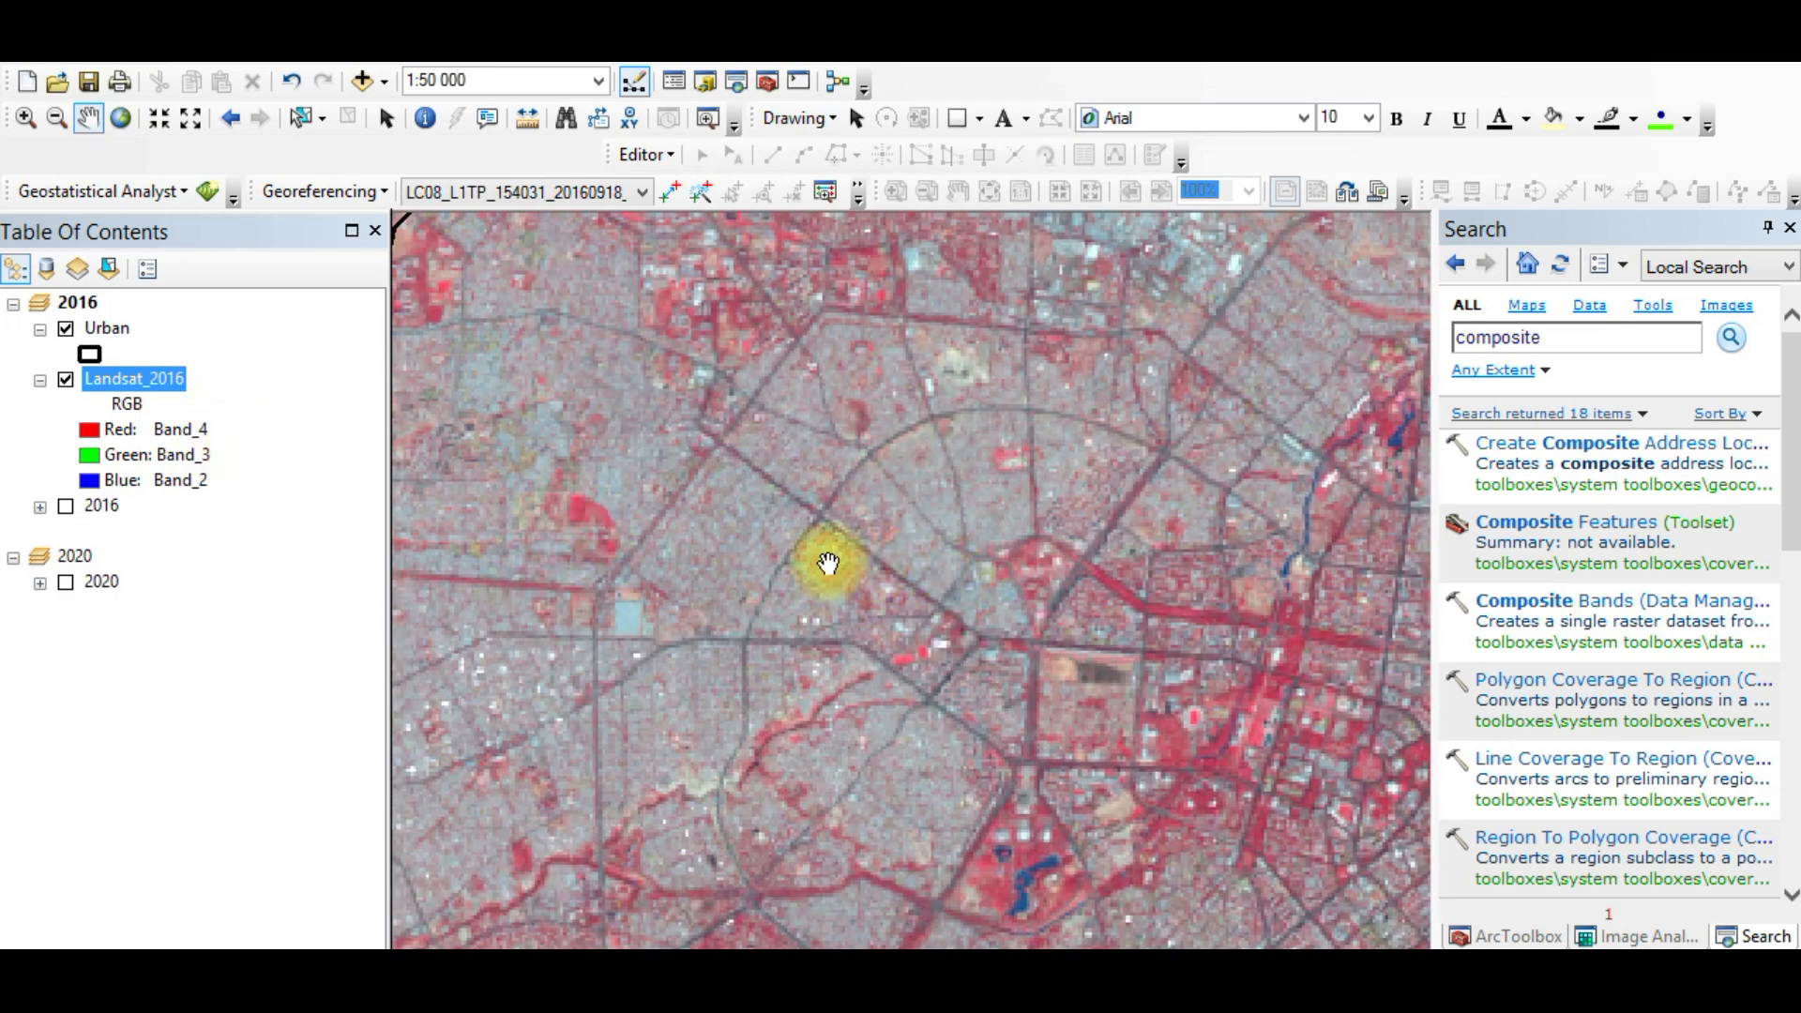
Step: Set the Landsat_2016 RGB composite to Band_6 for red, Band_5 for green and Band_4 for blue
{"action": "scroll", "coordinate": [1026, 704], "scroll_direction": "up", "scroll_amount": 1}
{"action": "scroll", "coordinate": [1026, 704], "scroll_direction": "up", "scroll_amount": 2}
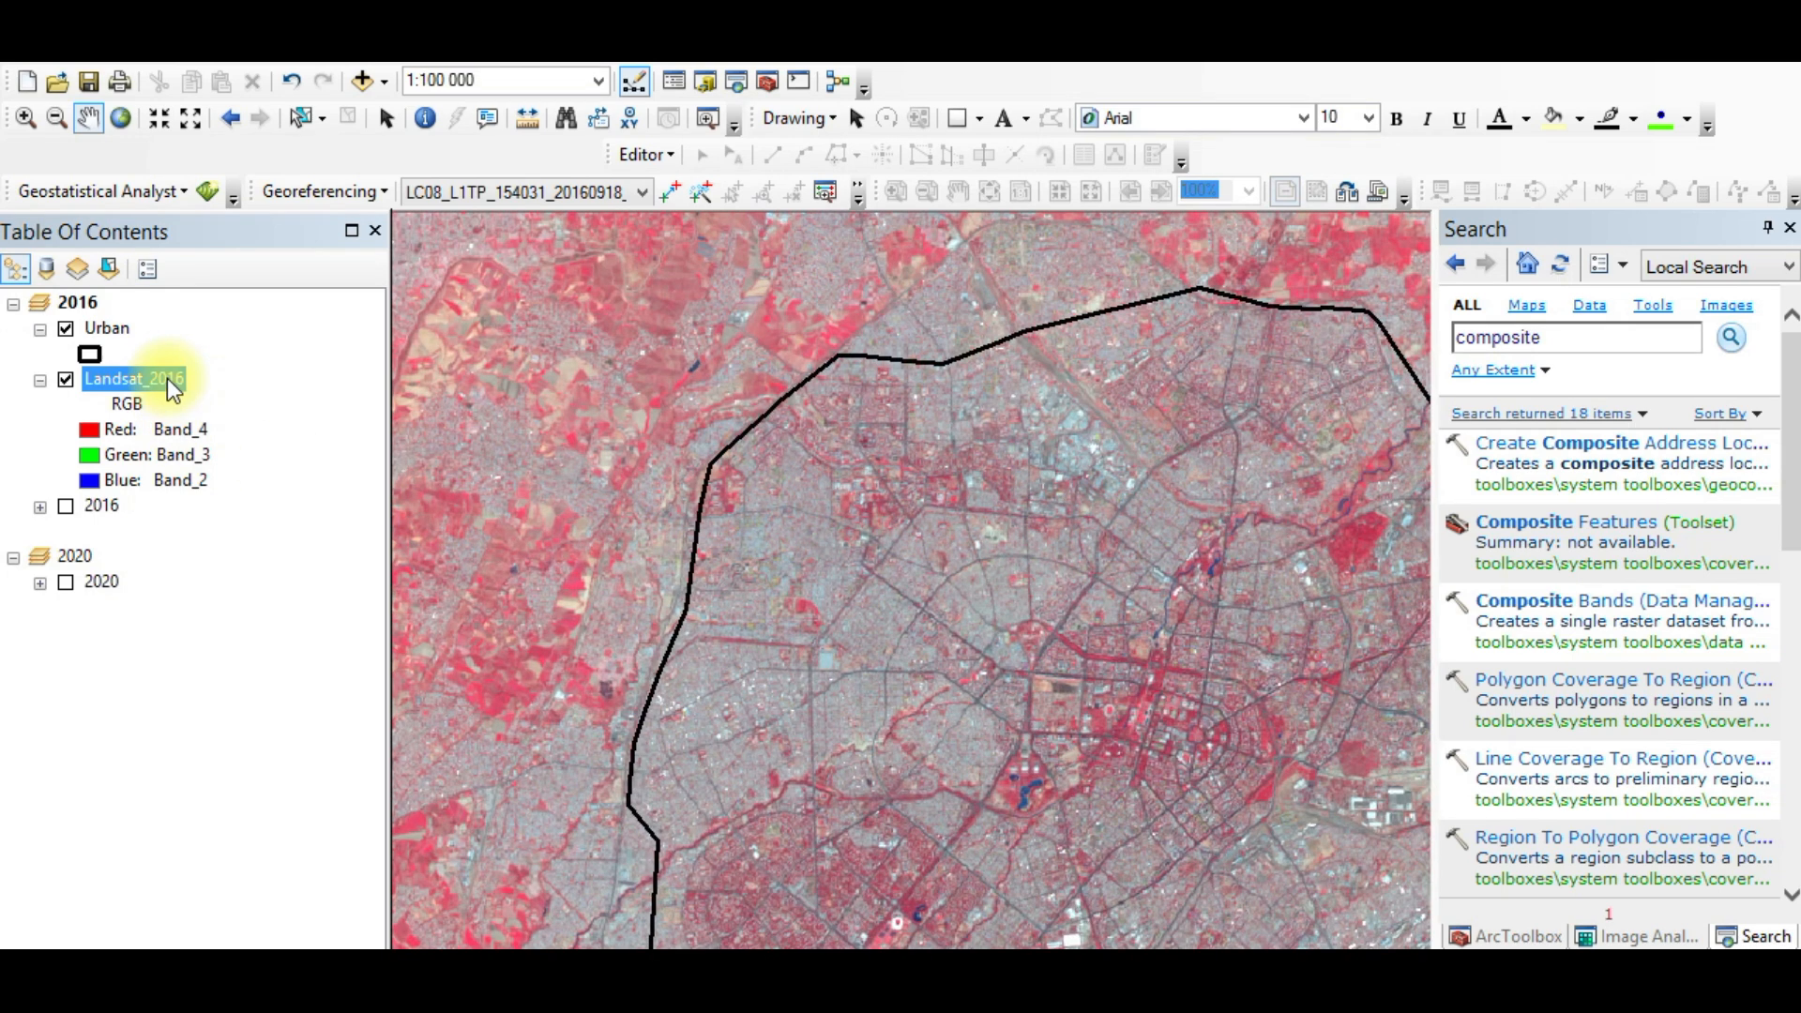
{"action": "right_click", "coordinate": [167, 379]}
{"action": "left_click", "coordinate": [298, 790]}
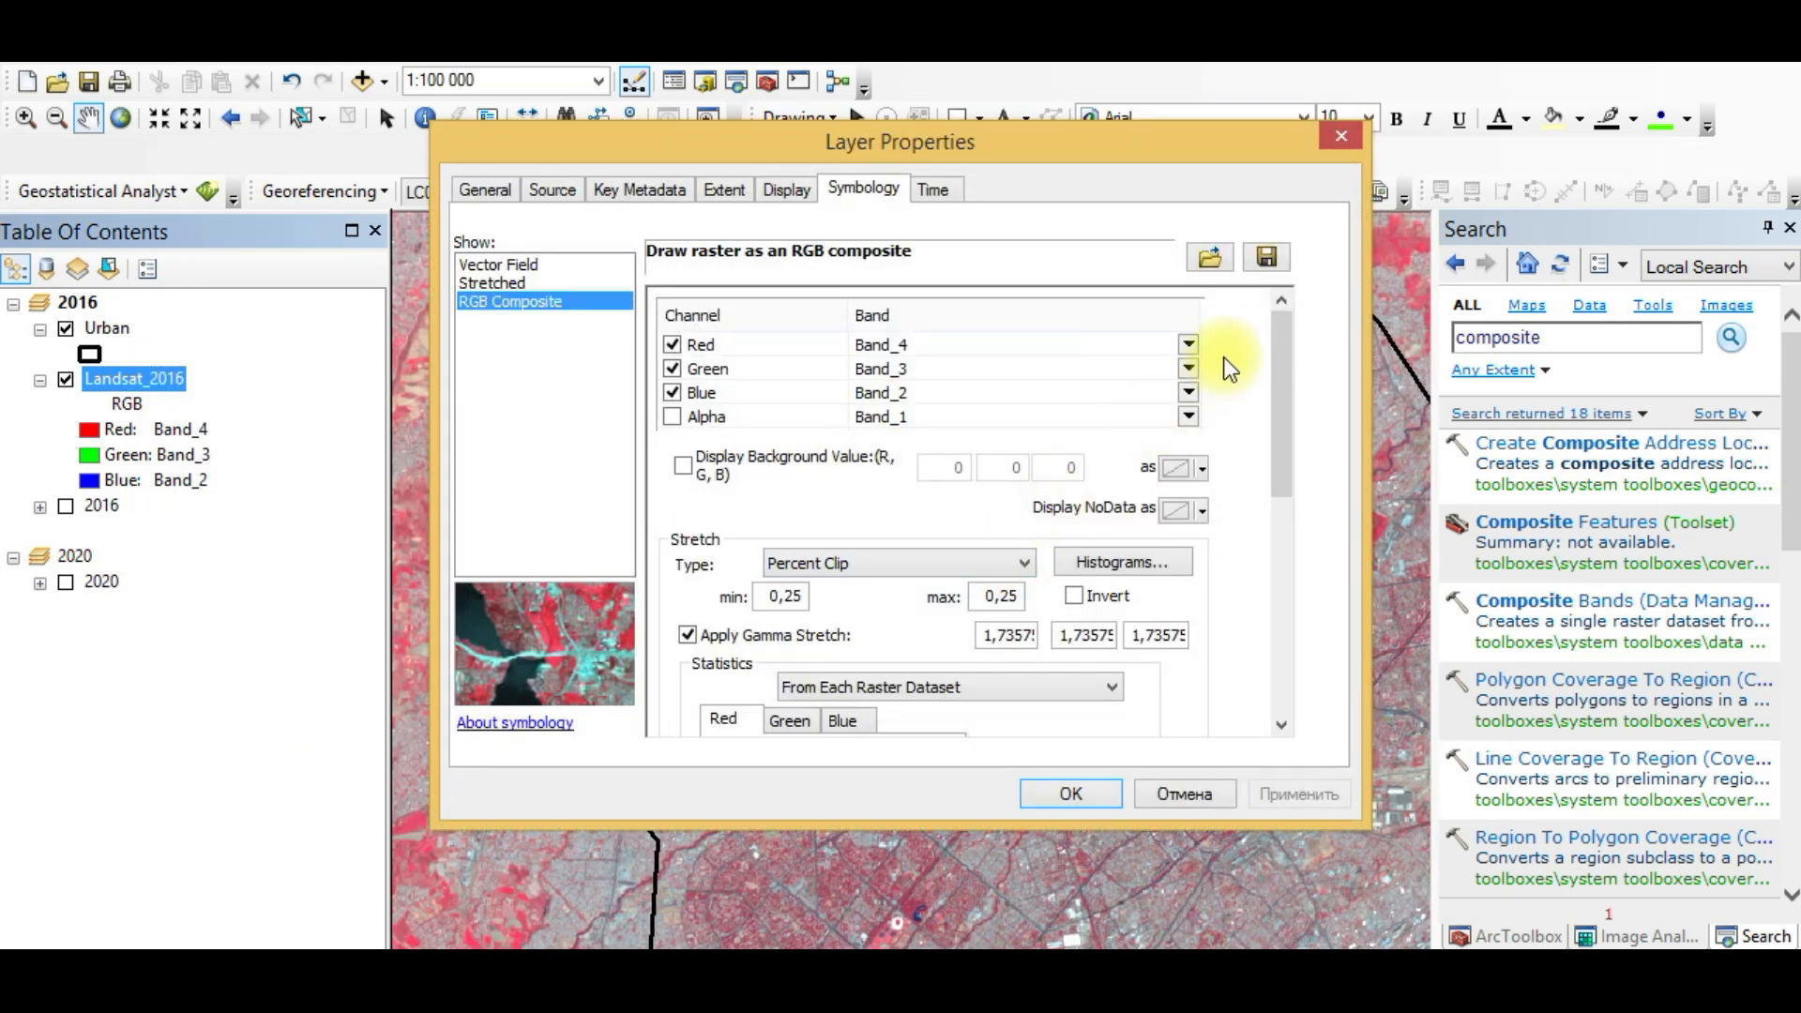
{"action": "left_click", "coordinate": [1185, 344]}
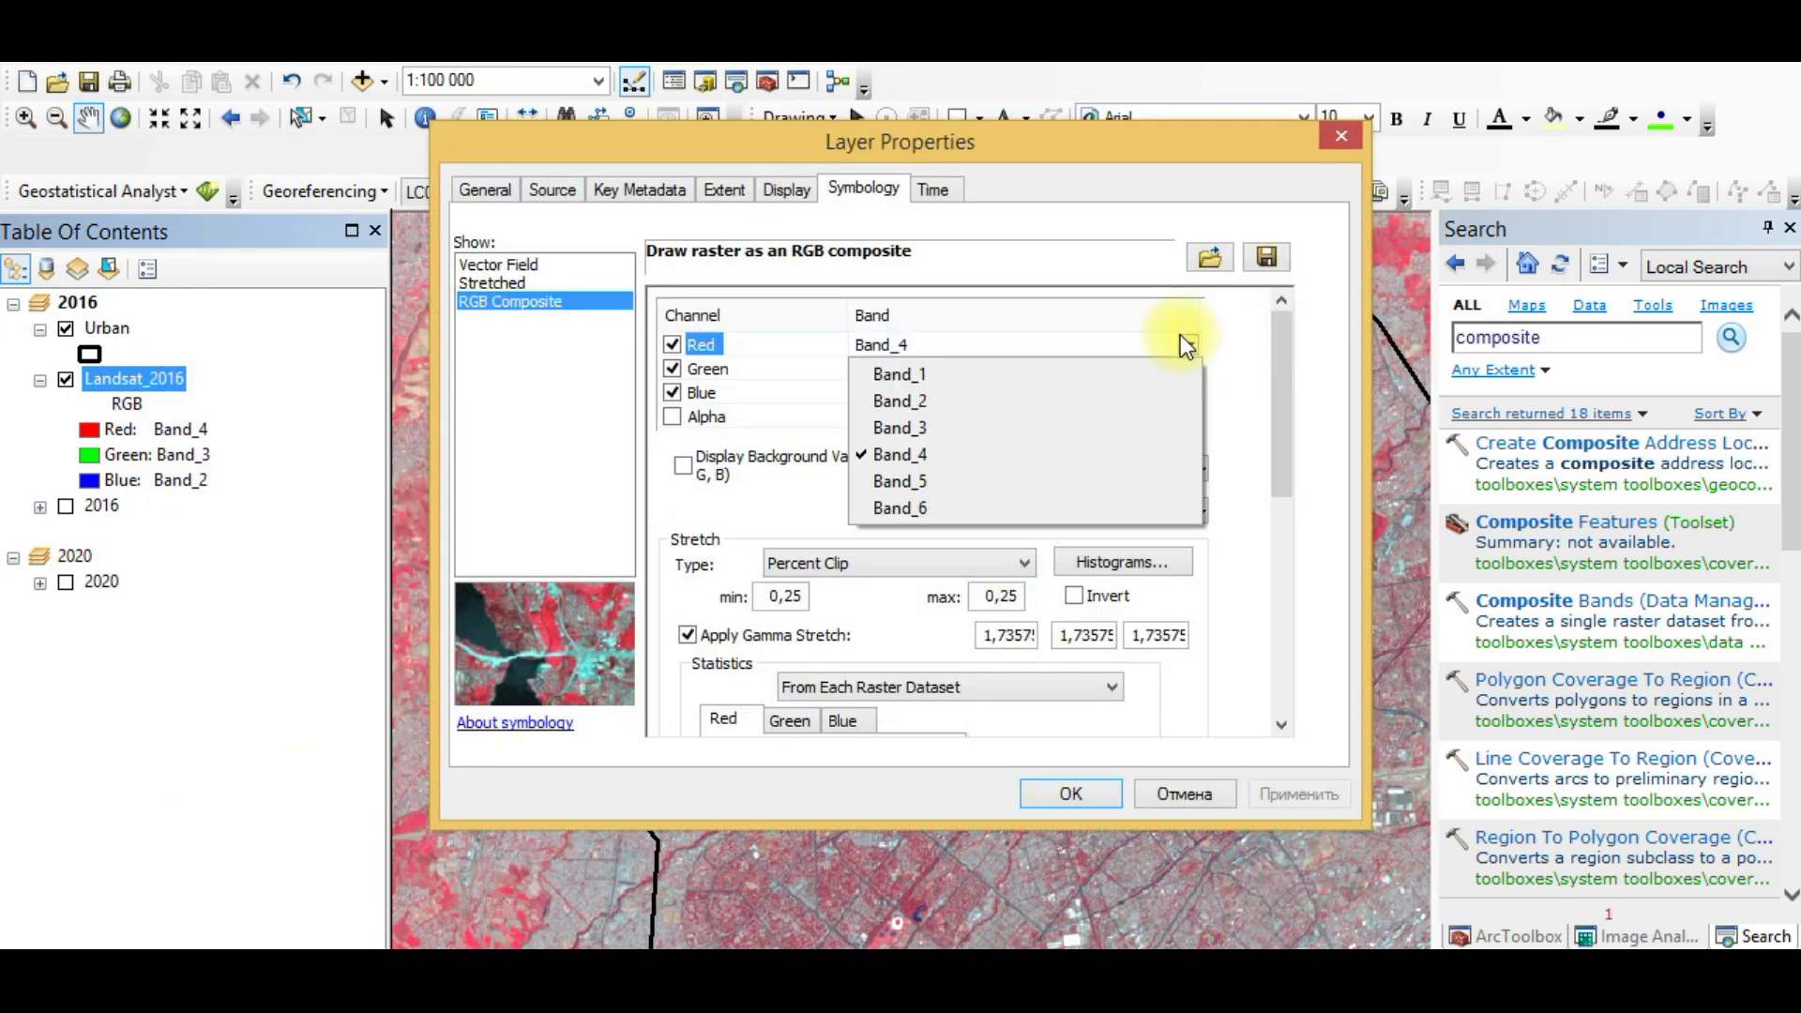
{"action": "left_click", "coordinate": [913, 515]}
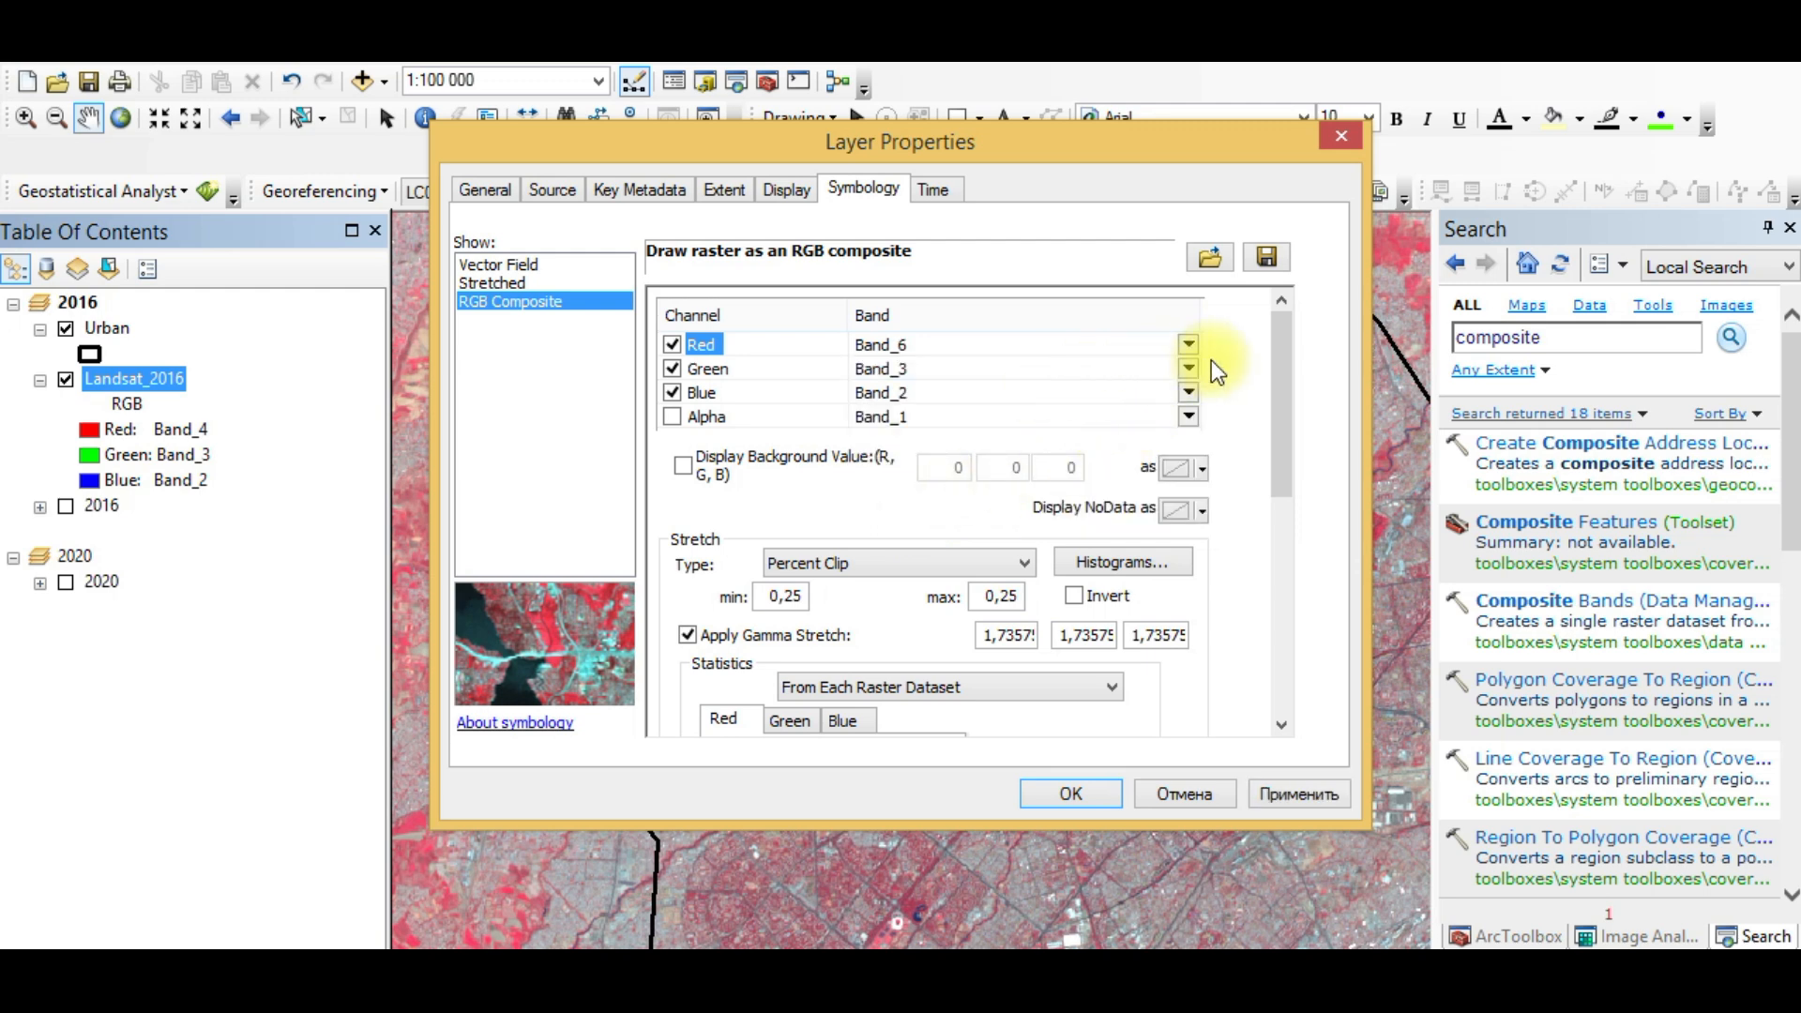
{"action": "left_click", "coordinate": [1188, 369]}
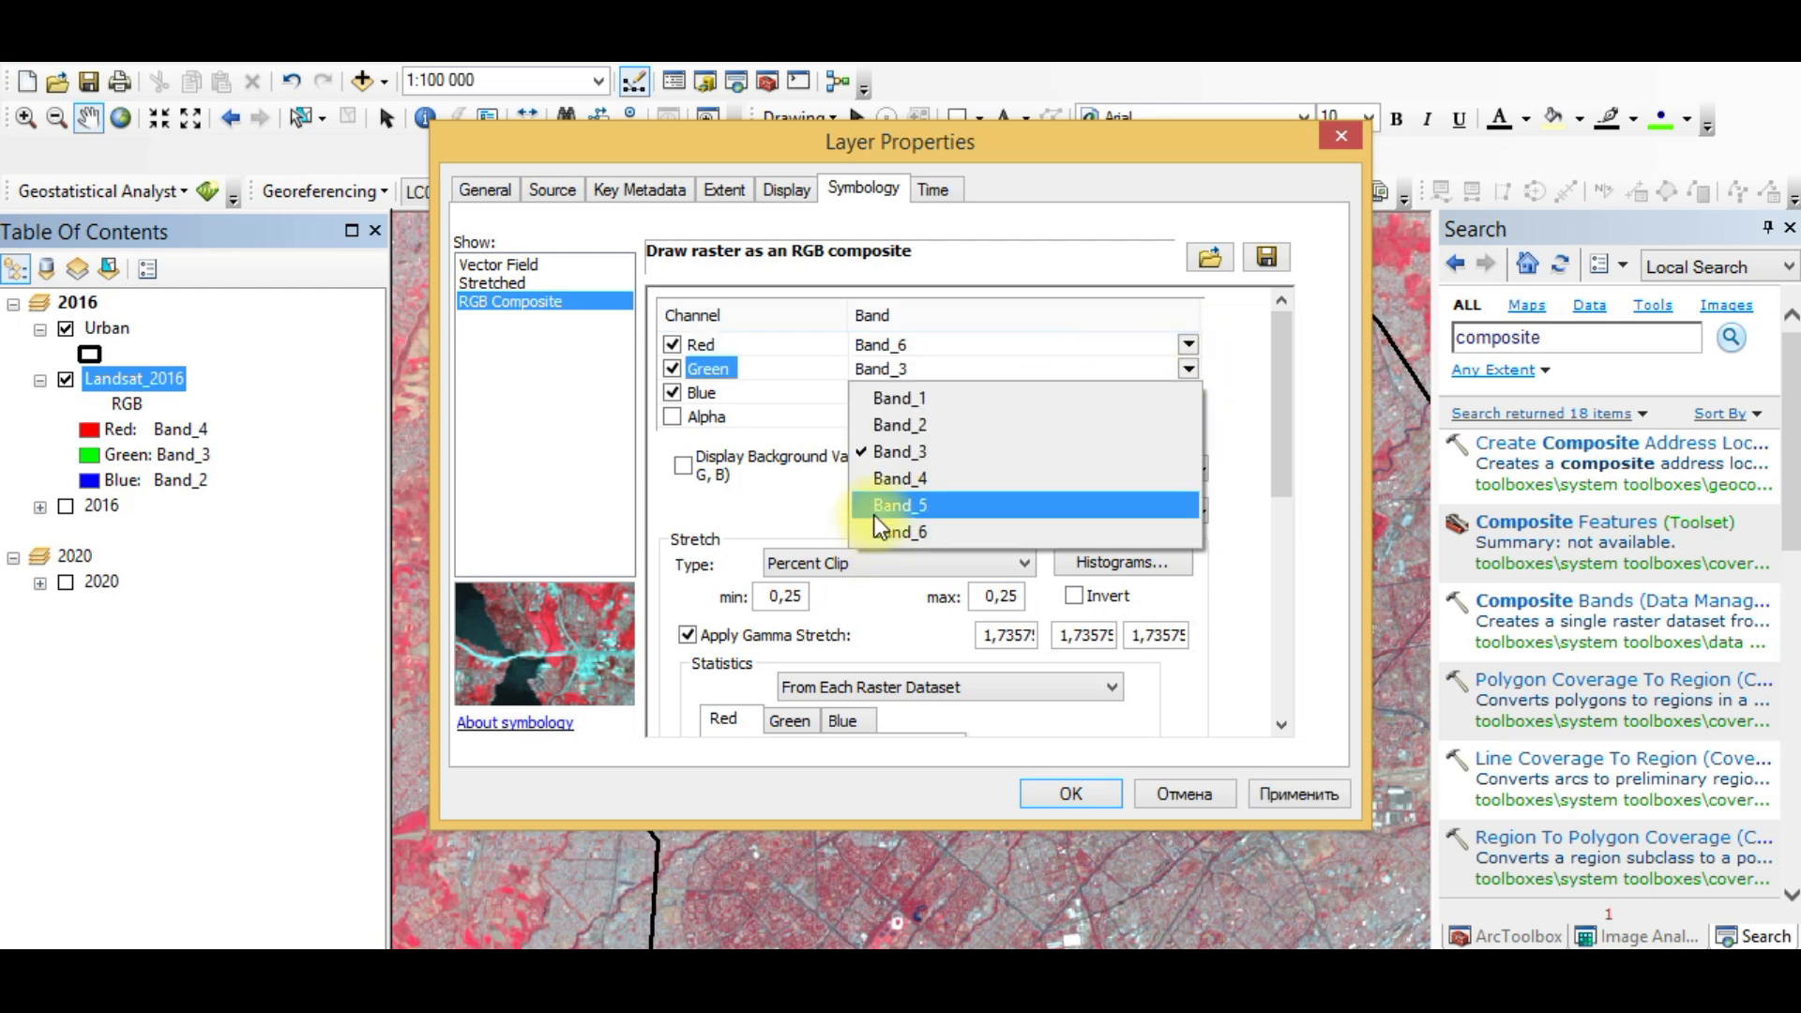
{"action": "left_click", "coordinate": [891, 507]}
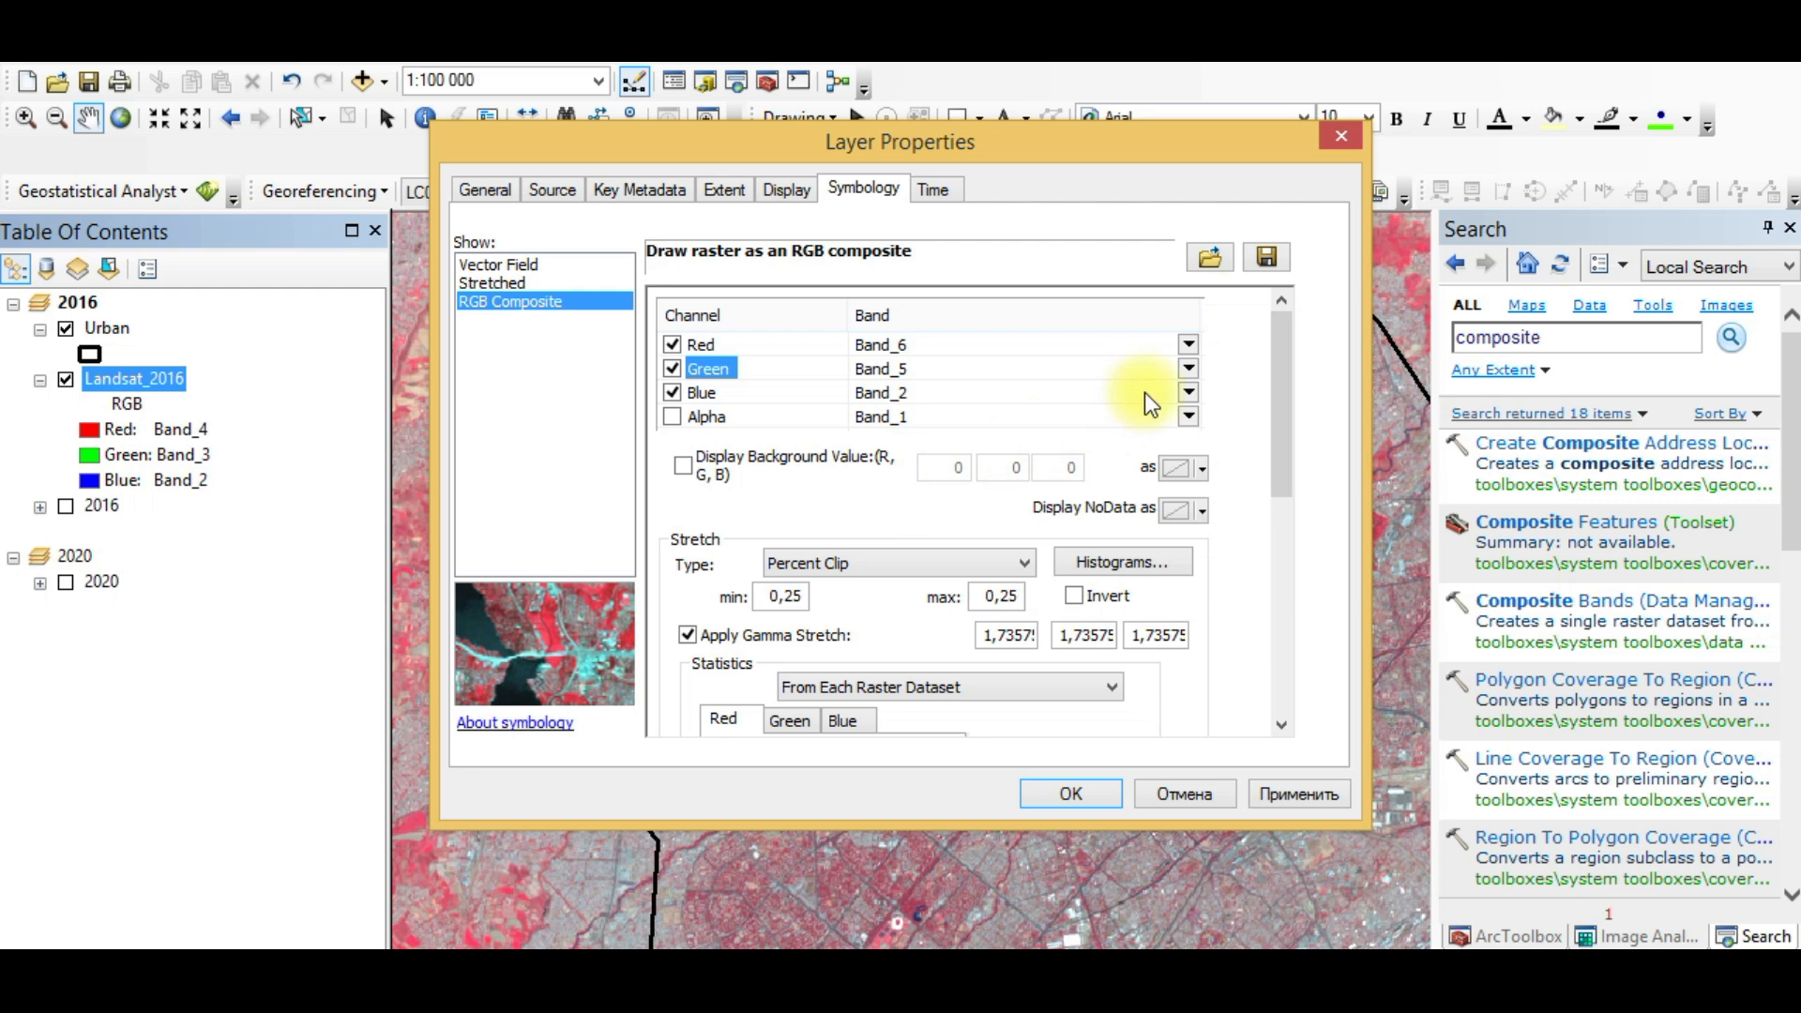
{"action": "left_click", "coordinate": [1187, 392]}
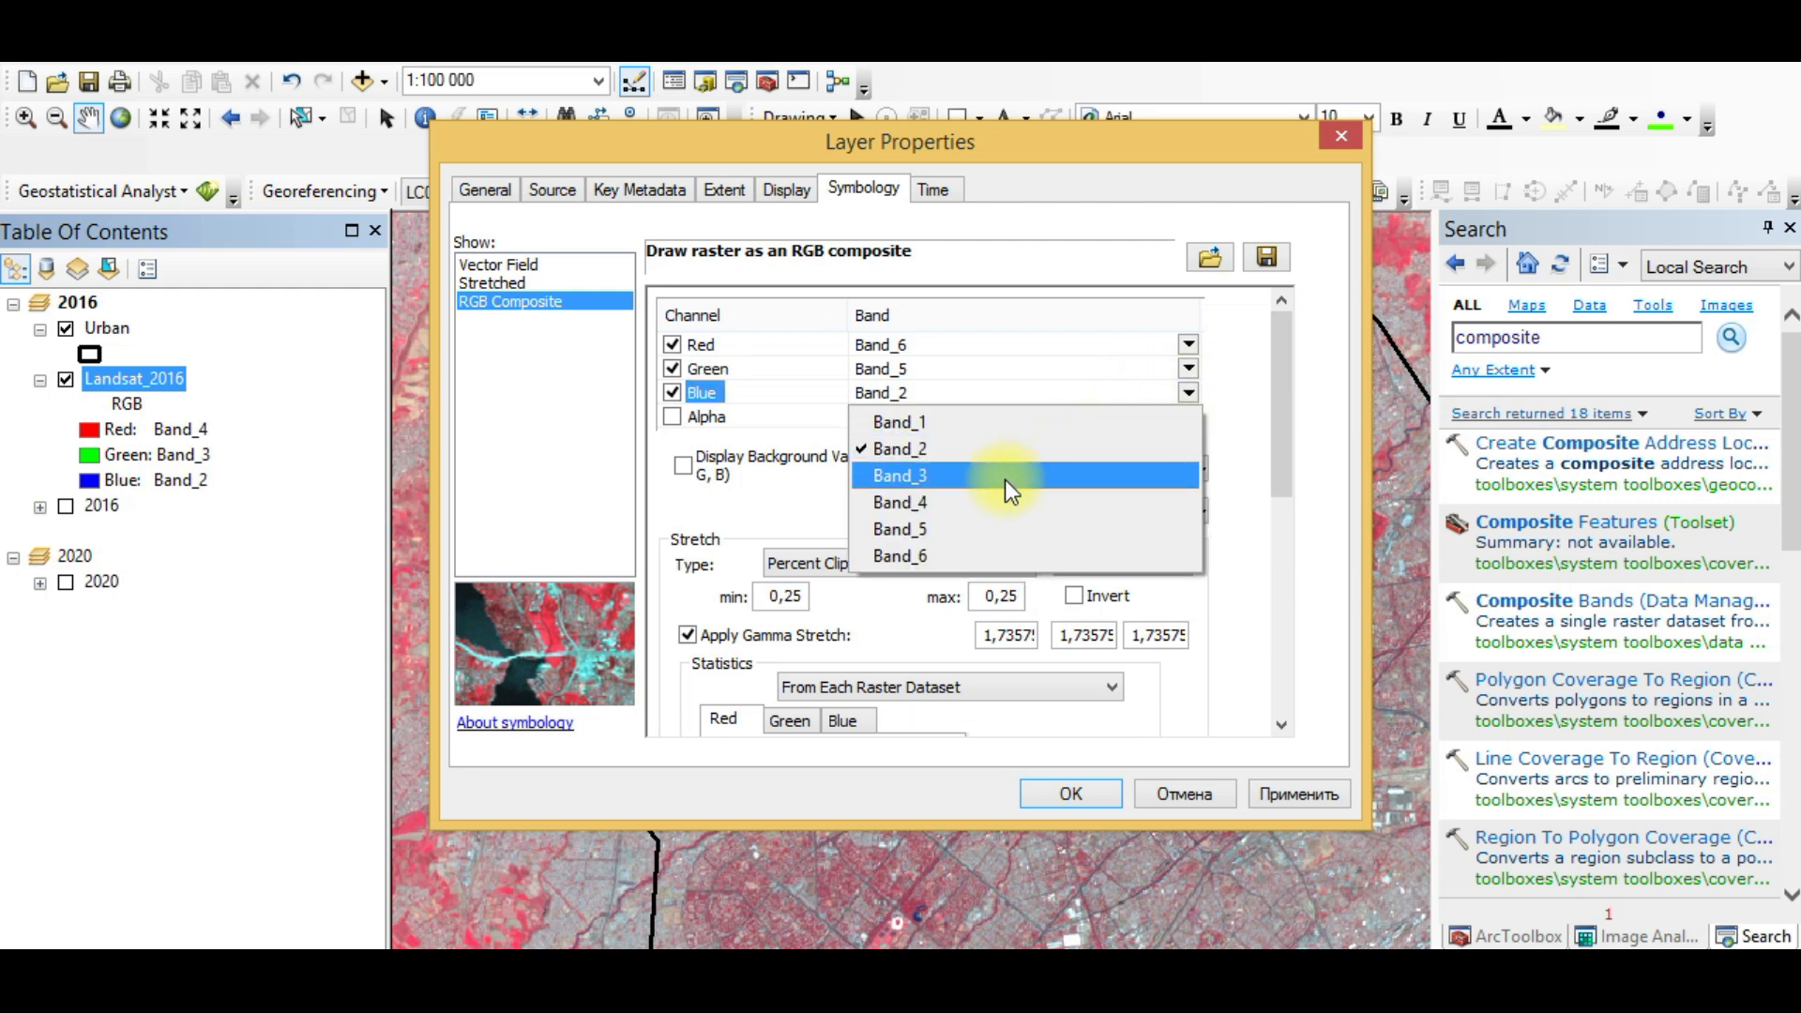
{"action": "left_click", "coordinate": [974, 503]}
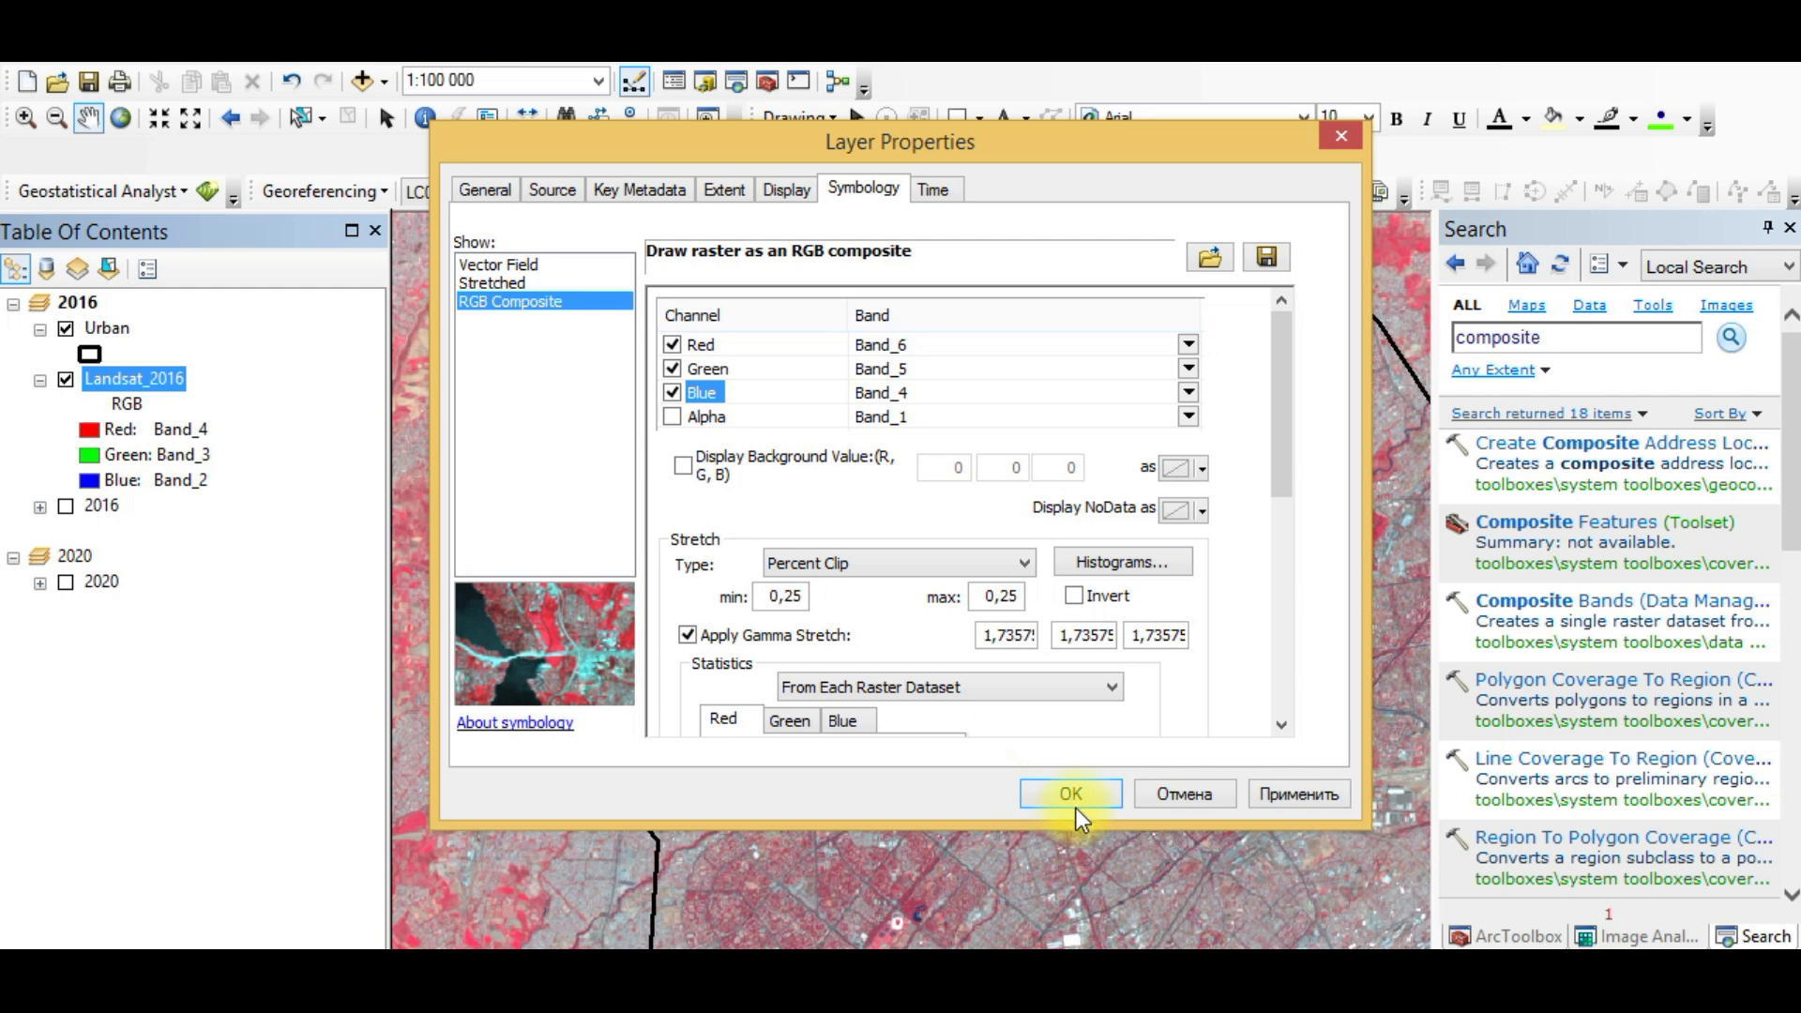
{"action": "left_click", "coordinate": [711, 394]}
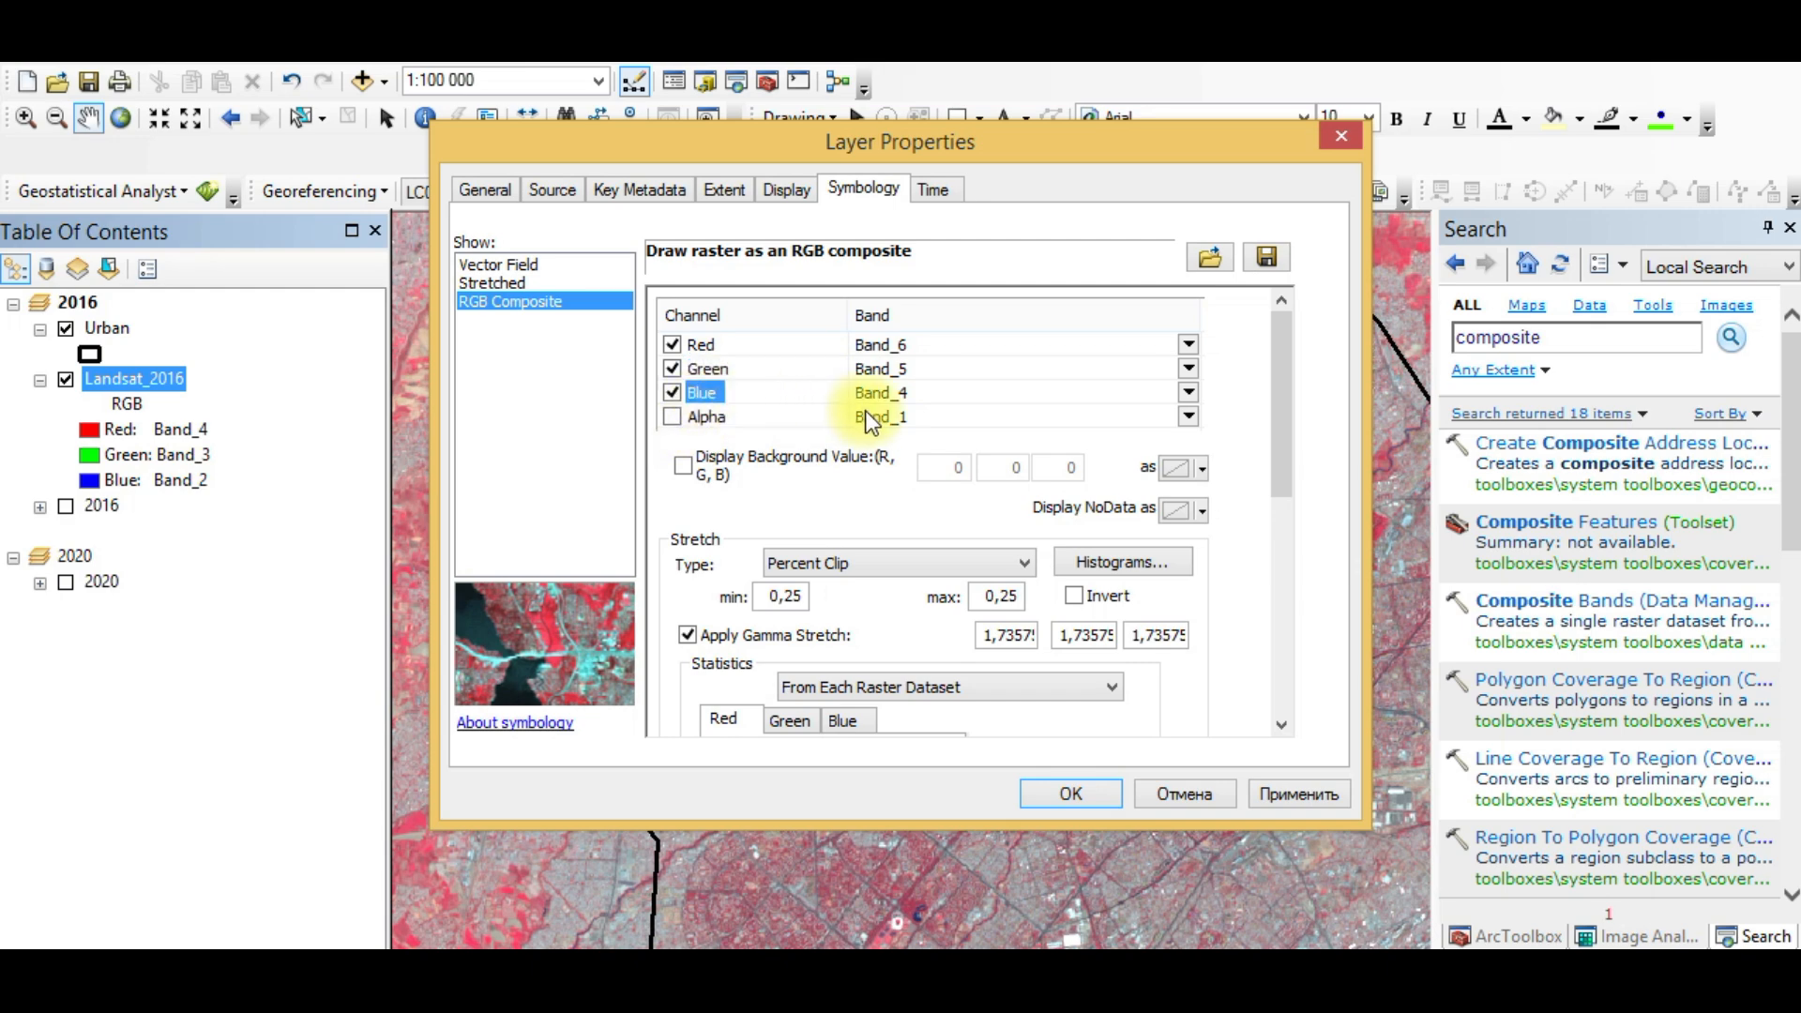
{"action": "left_click", "coordinate": [1069, 794]}
Step: Examine the Urban area, the surrounding vegetation and the farmland towards the mountains in the Band_6, Band_5, Band_4 composite
{"action": "scroll", "coordinate": [1013, 807], "scroll_direction": "up", "scroll_amount": 4}
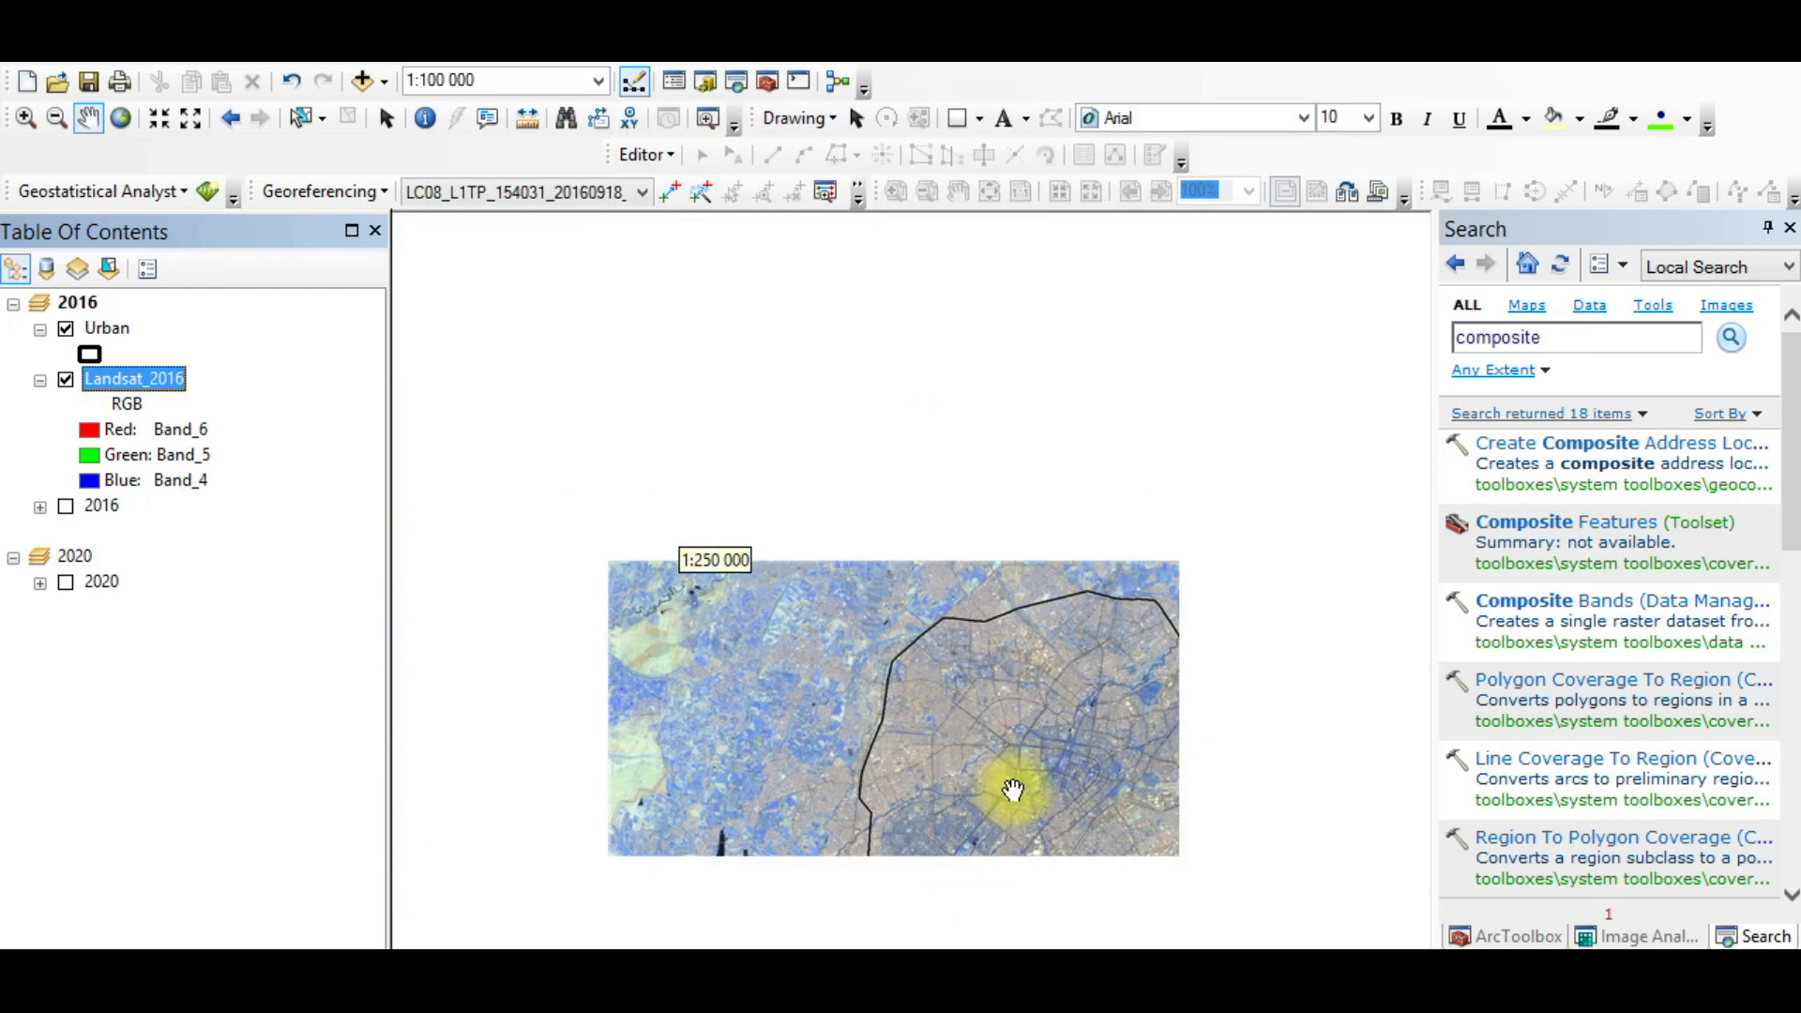
{"action": "left_click_drag", "start_coordinate": [1122, 508], "coordinate": [844, 724]}
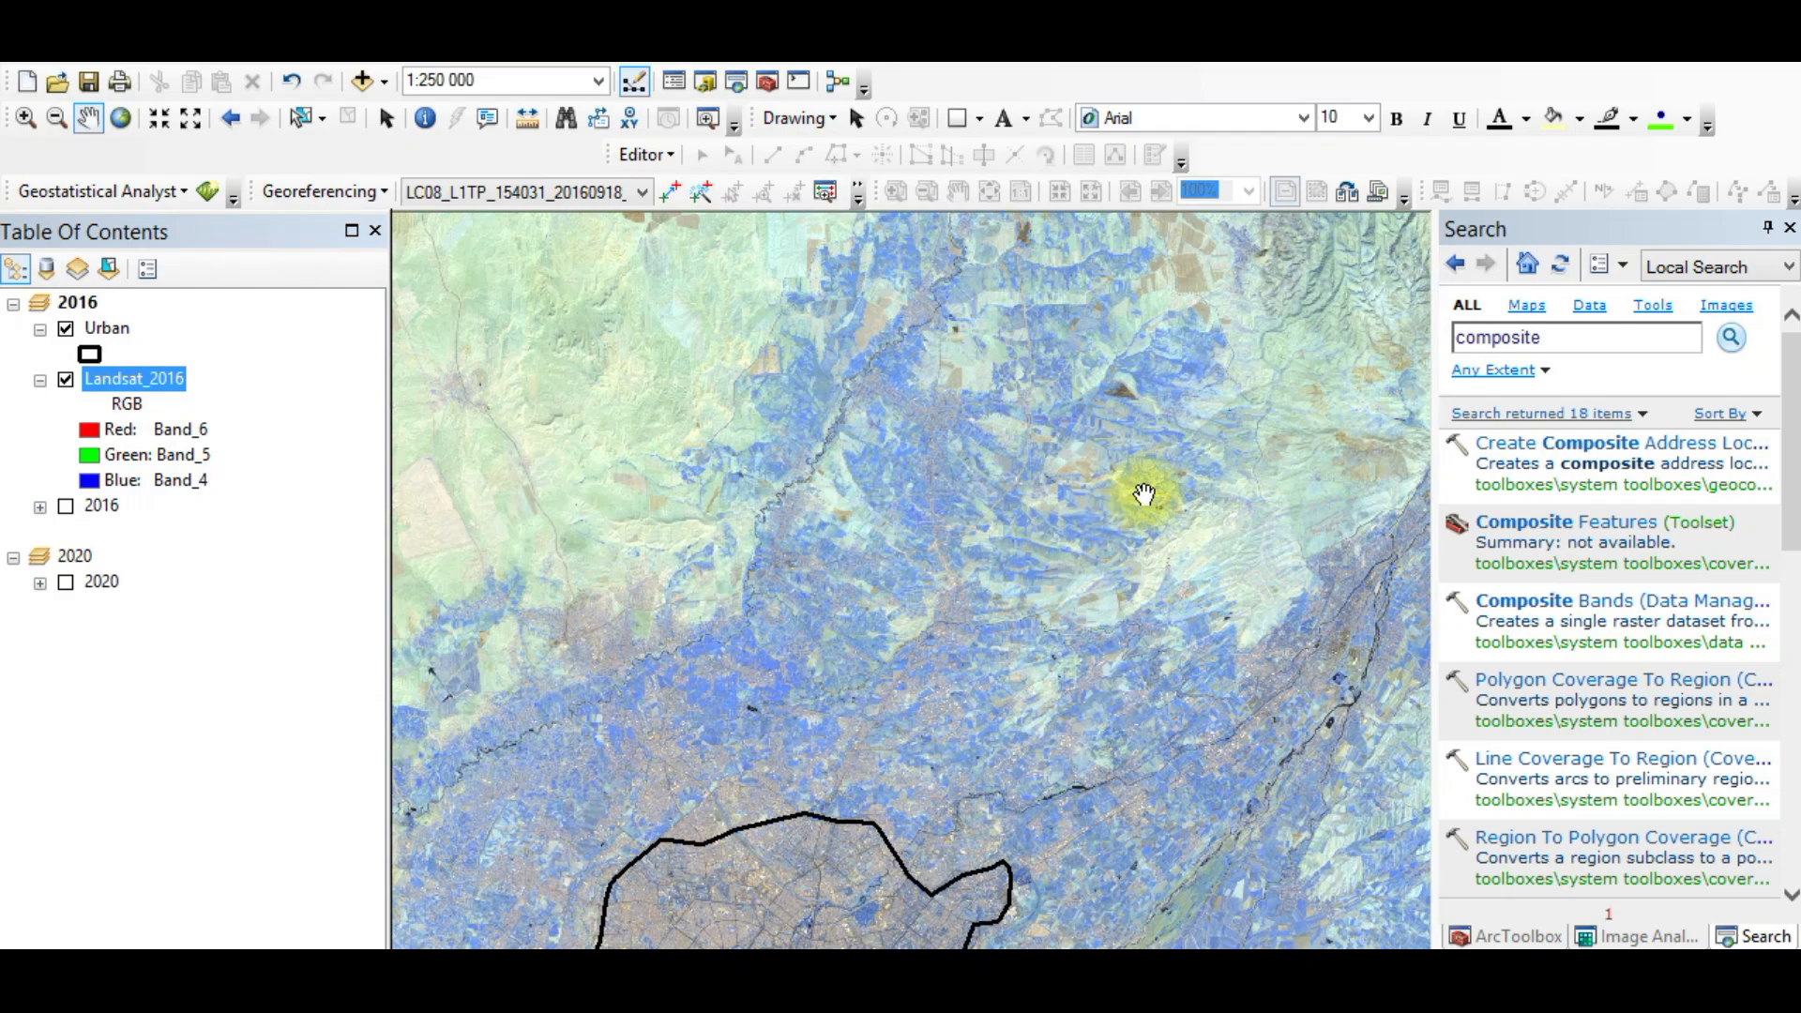
{"action": "left_click_drag", "start_coordinate": [1125, 705], "coordinate": [913, 629]}
{"action": "left_click_drag", "start_coordinate": [885, 776], "coordinate": [1129, 575]}
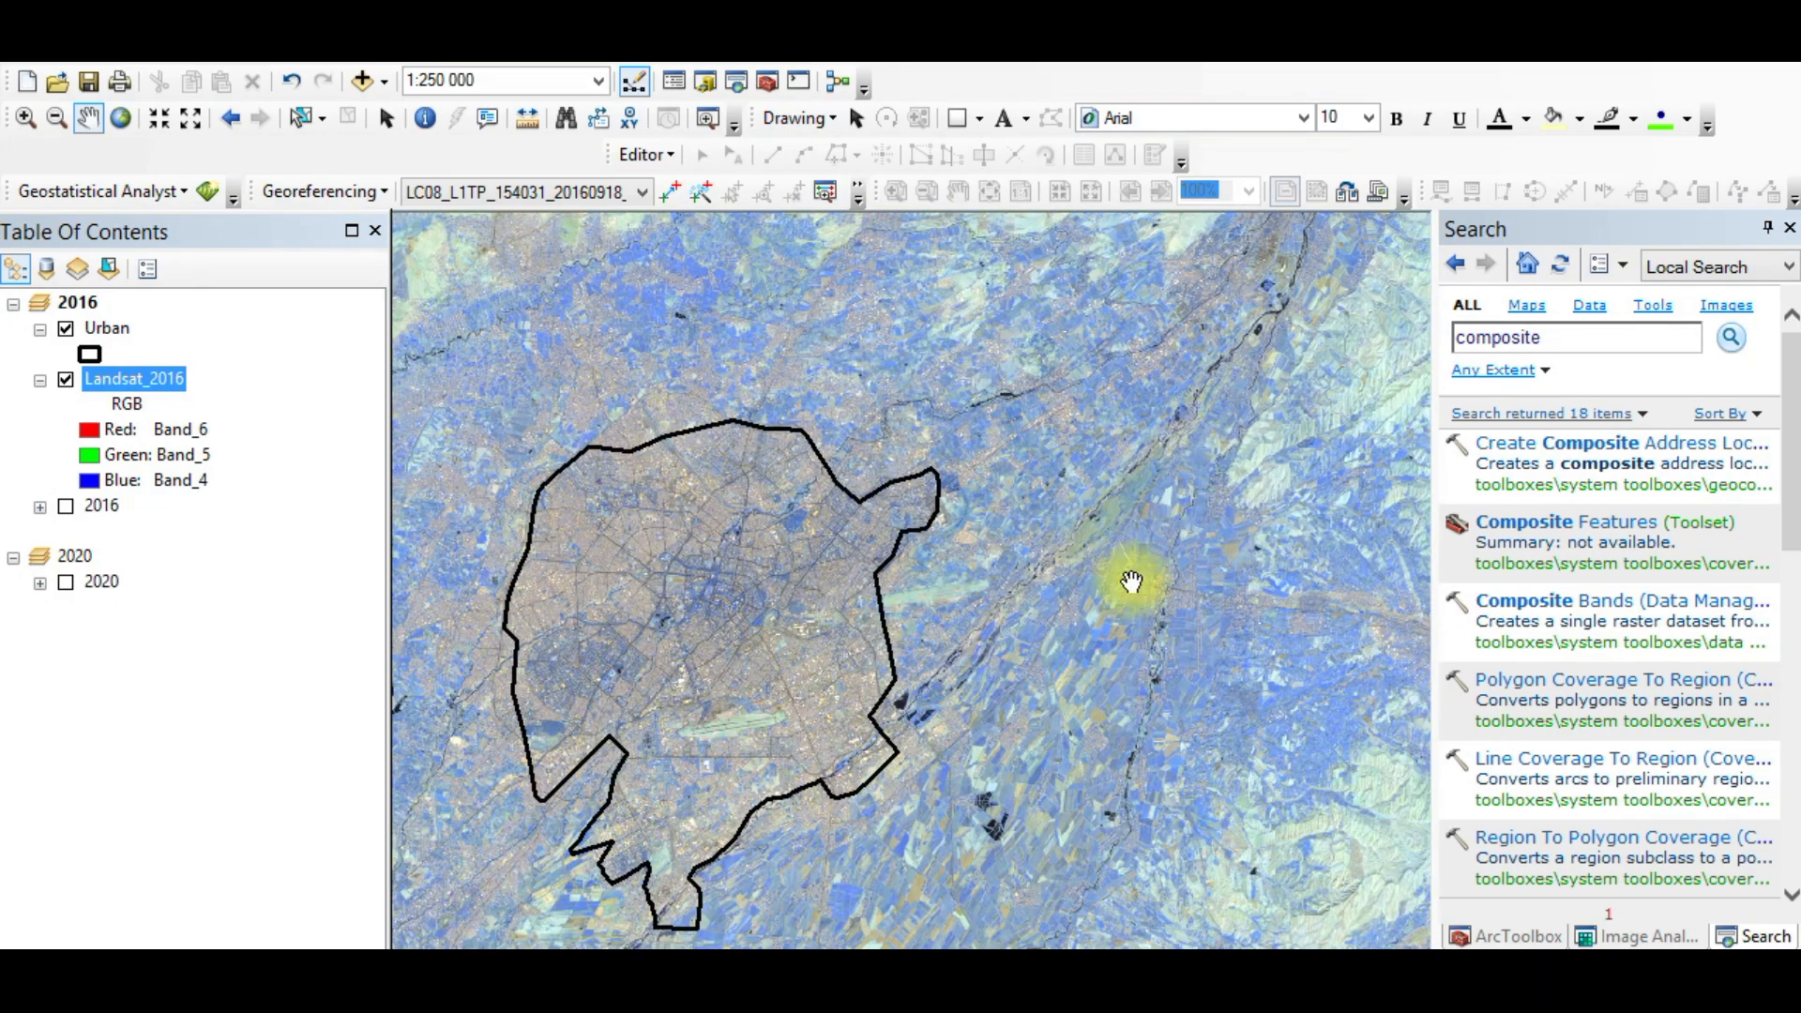
{"action": "left_click_drag", "start_coordinate": [1061, 748], "coordinate": [1031, 570]}
{"action": "left_click_drag", "start_coordinate": [762, 427], "coordinate": [888, 656]}
{"action": "left_click_drag", "start_coordinate": [845, 780], "coordinate": [883, 382]}
{"action": "left_click_drag", "start_coordinate": [963, 649], "coordinate": [575, 494]}
{"action": "left_click_drag", "start_coordinate": [1107, 596], "coordinate": [987, 615]}
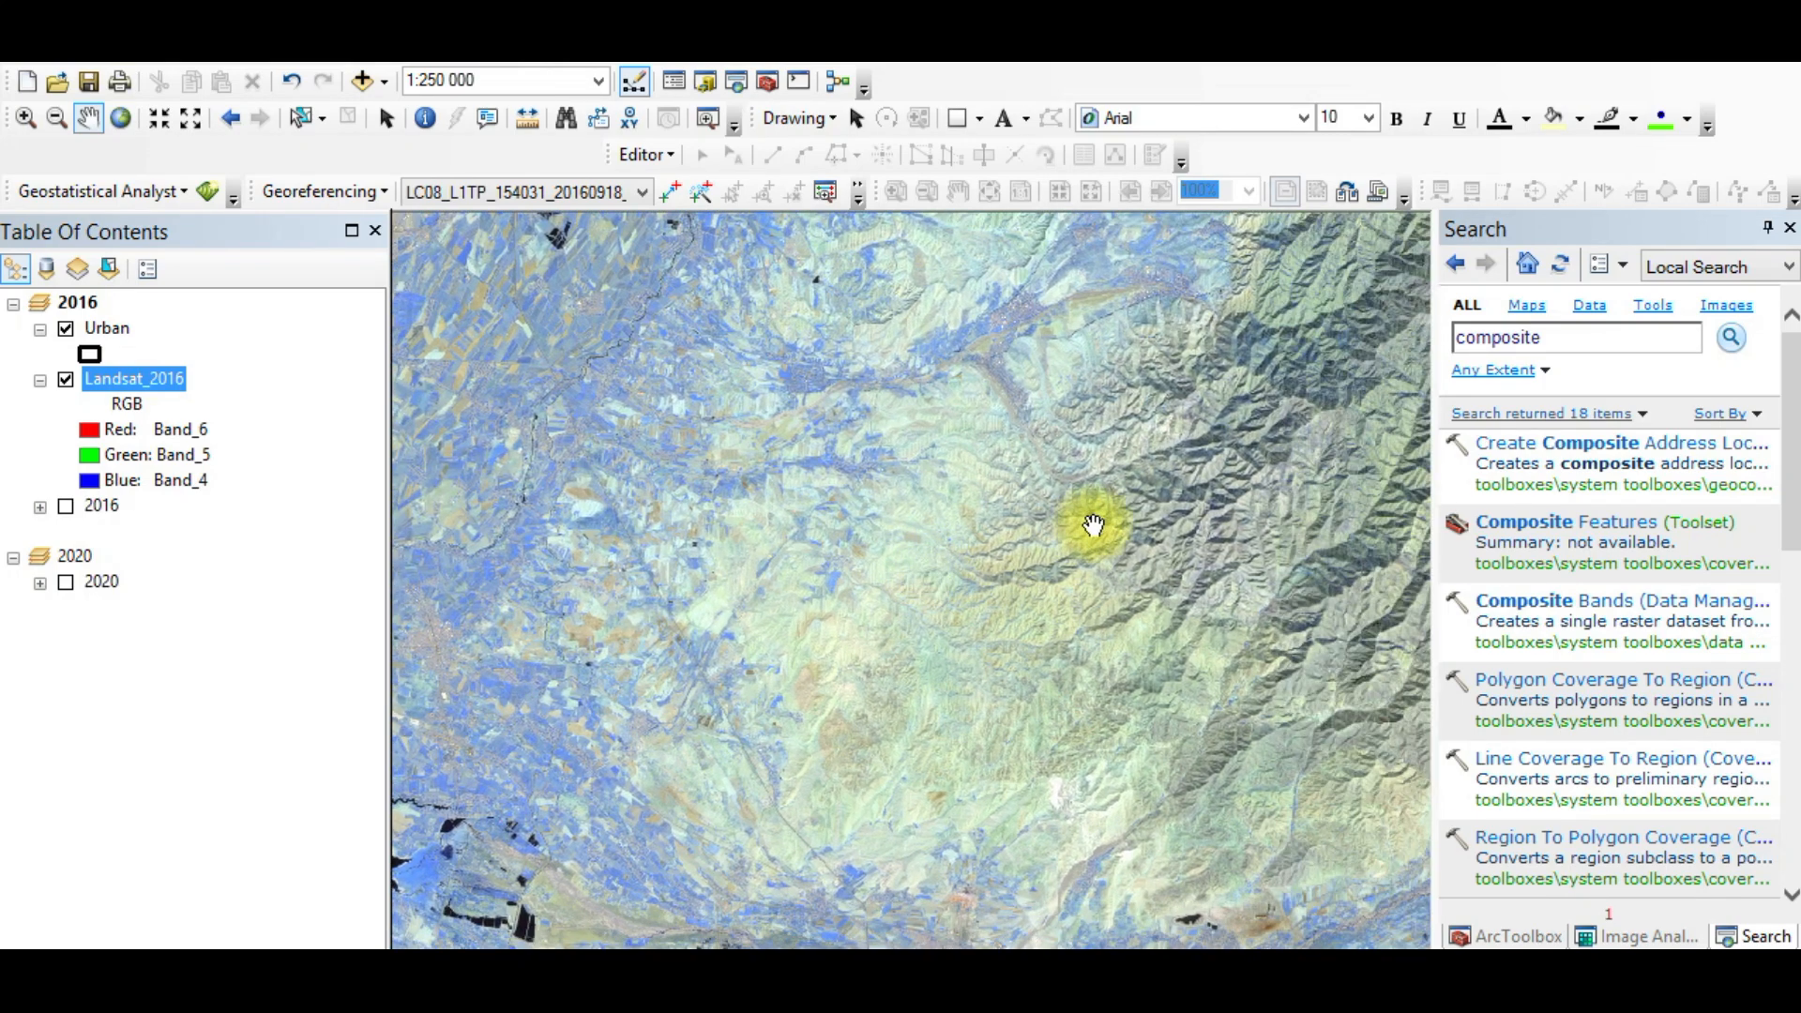
{"action": "left_click_drag", "start_coordinate": [929, 551], "coordinate": [1026, 463]}
Step: Examine the water bodies, vegetated valley and bare foothills against the red and green band assignments of Landsat_2016
{"action": "left_click", "coordinate": [171, 453]}
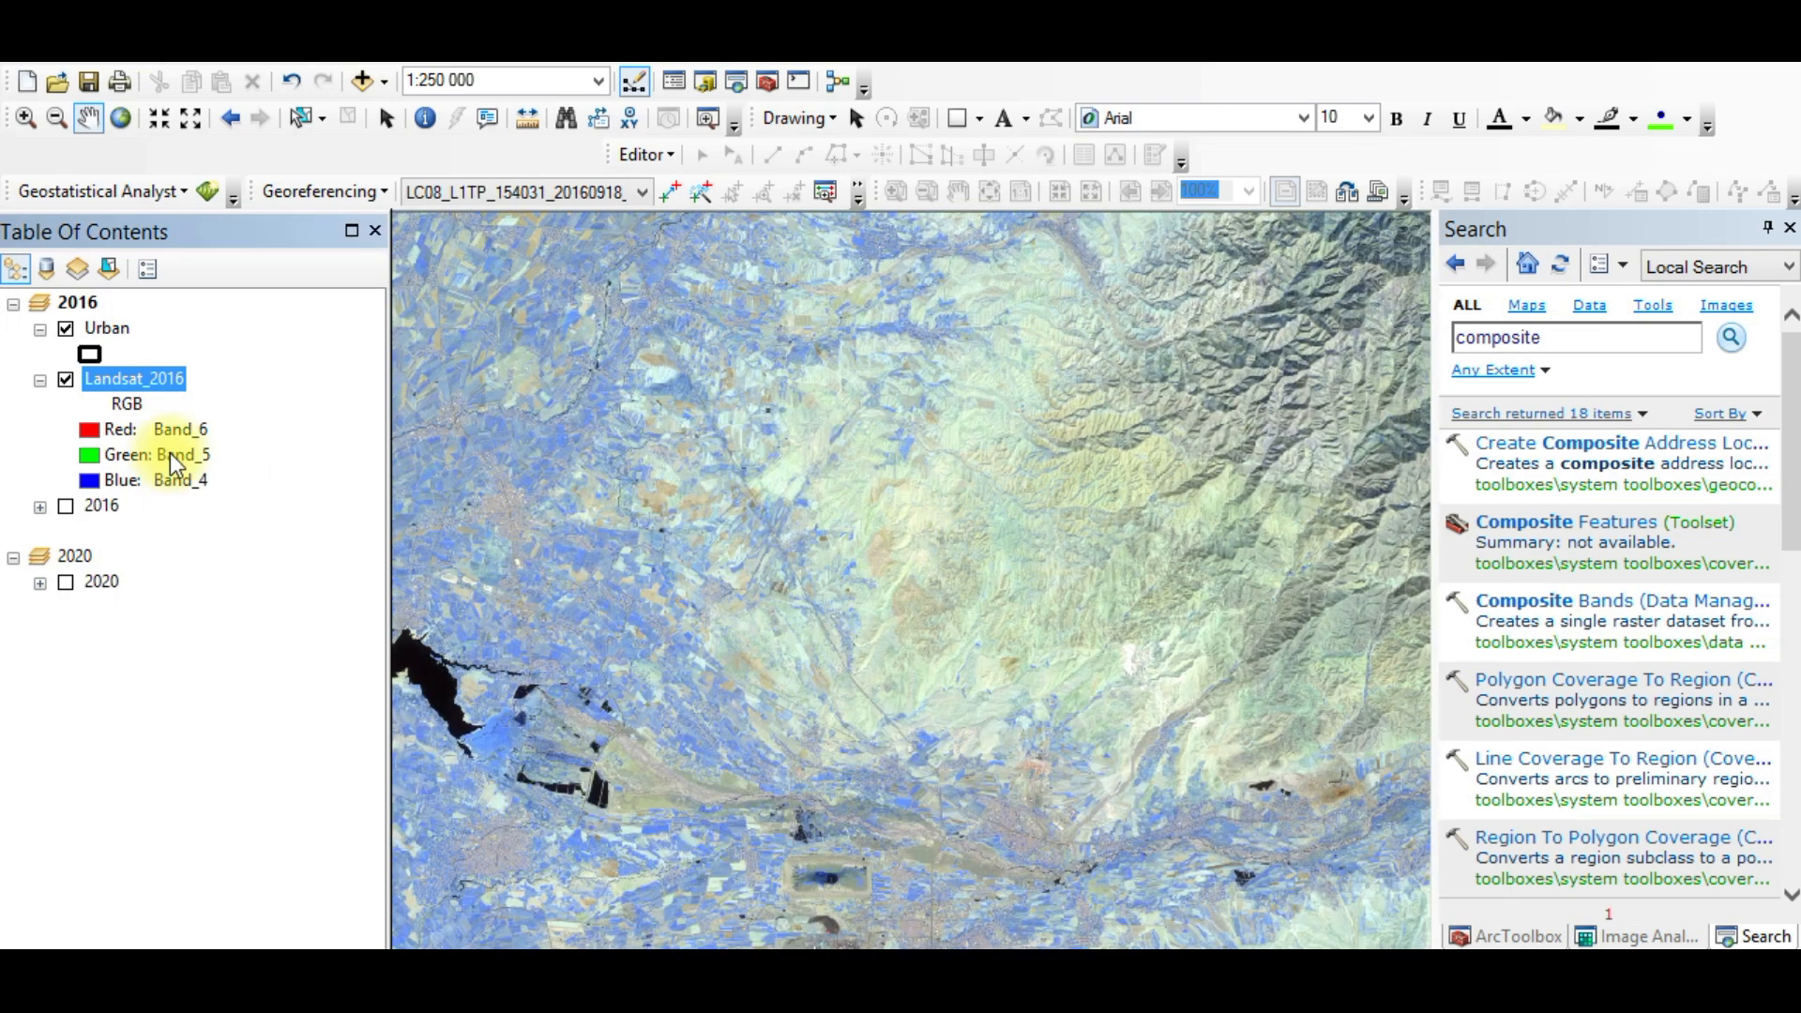
{"action": "left_click_drag", "start_coordinate": [1001, 555], "coordinate": [1086, 388]}
{"action": "left_click_drag", "start_coordinate": [1098, 510], "coordinate": [715, 321]}
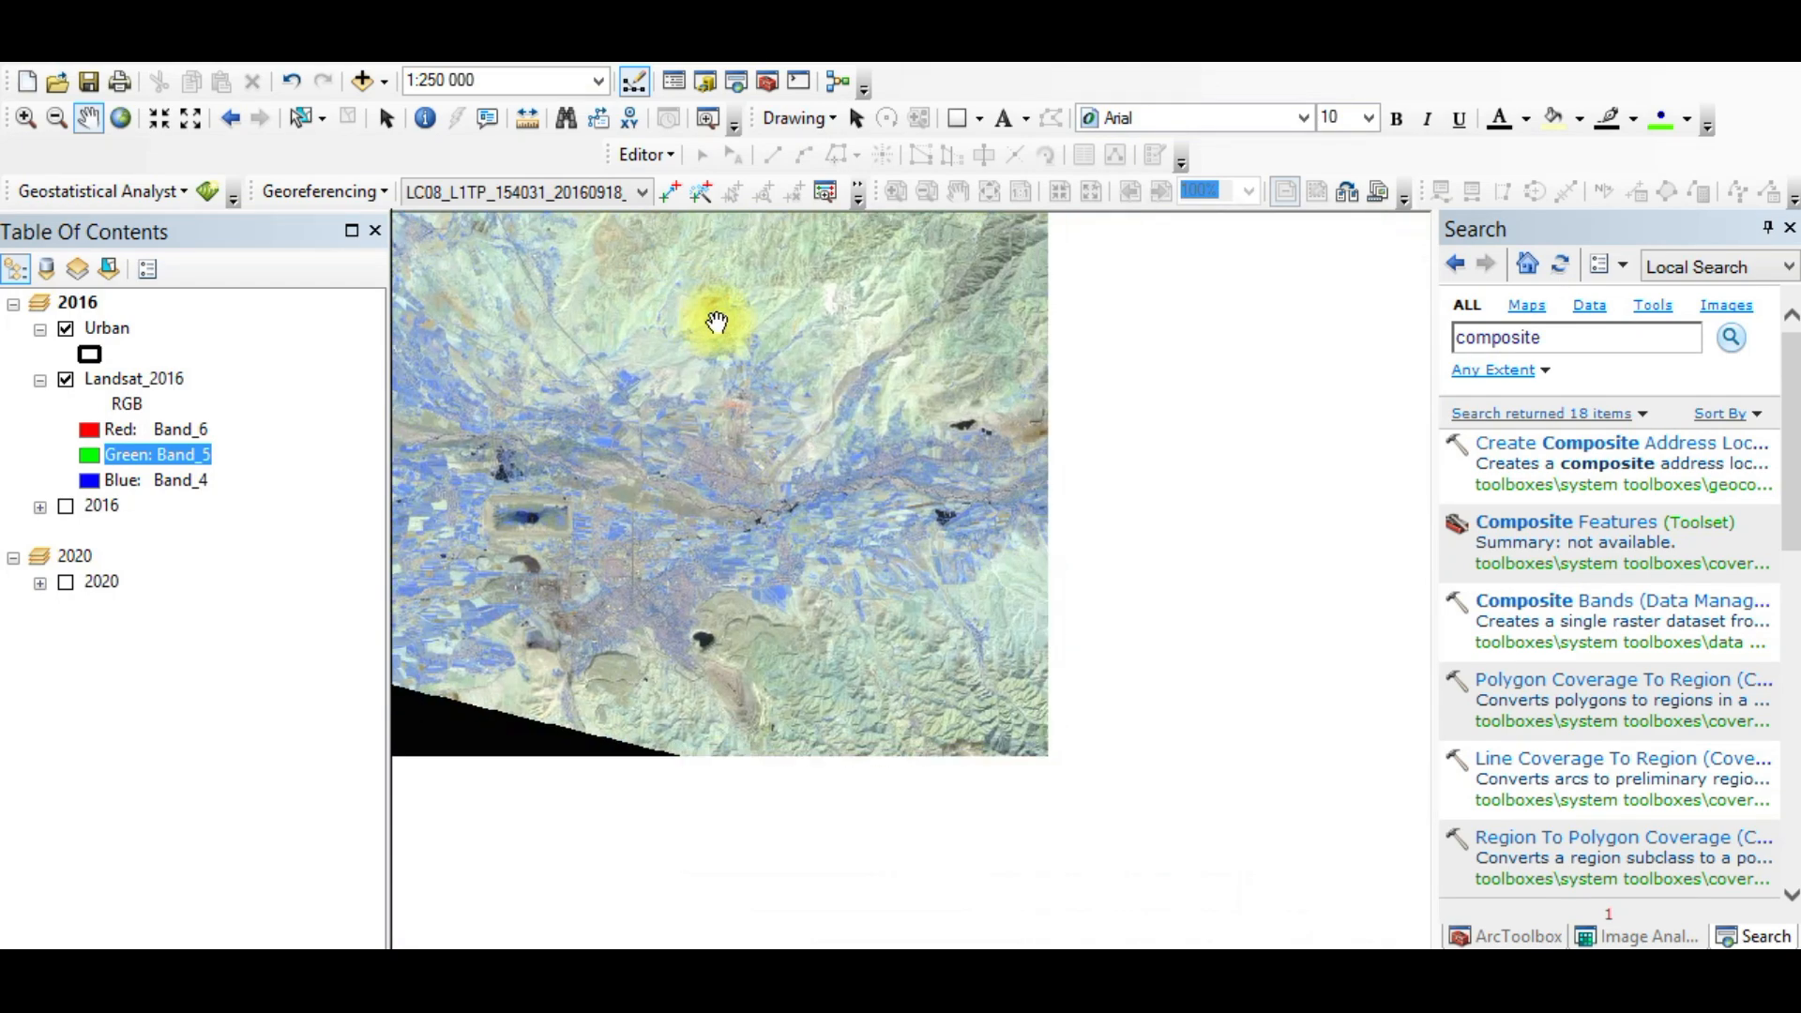
{"action": "left_click_drag", "start_coordinate": [853, 408], "coordinate": [844, 475]}
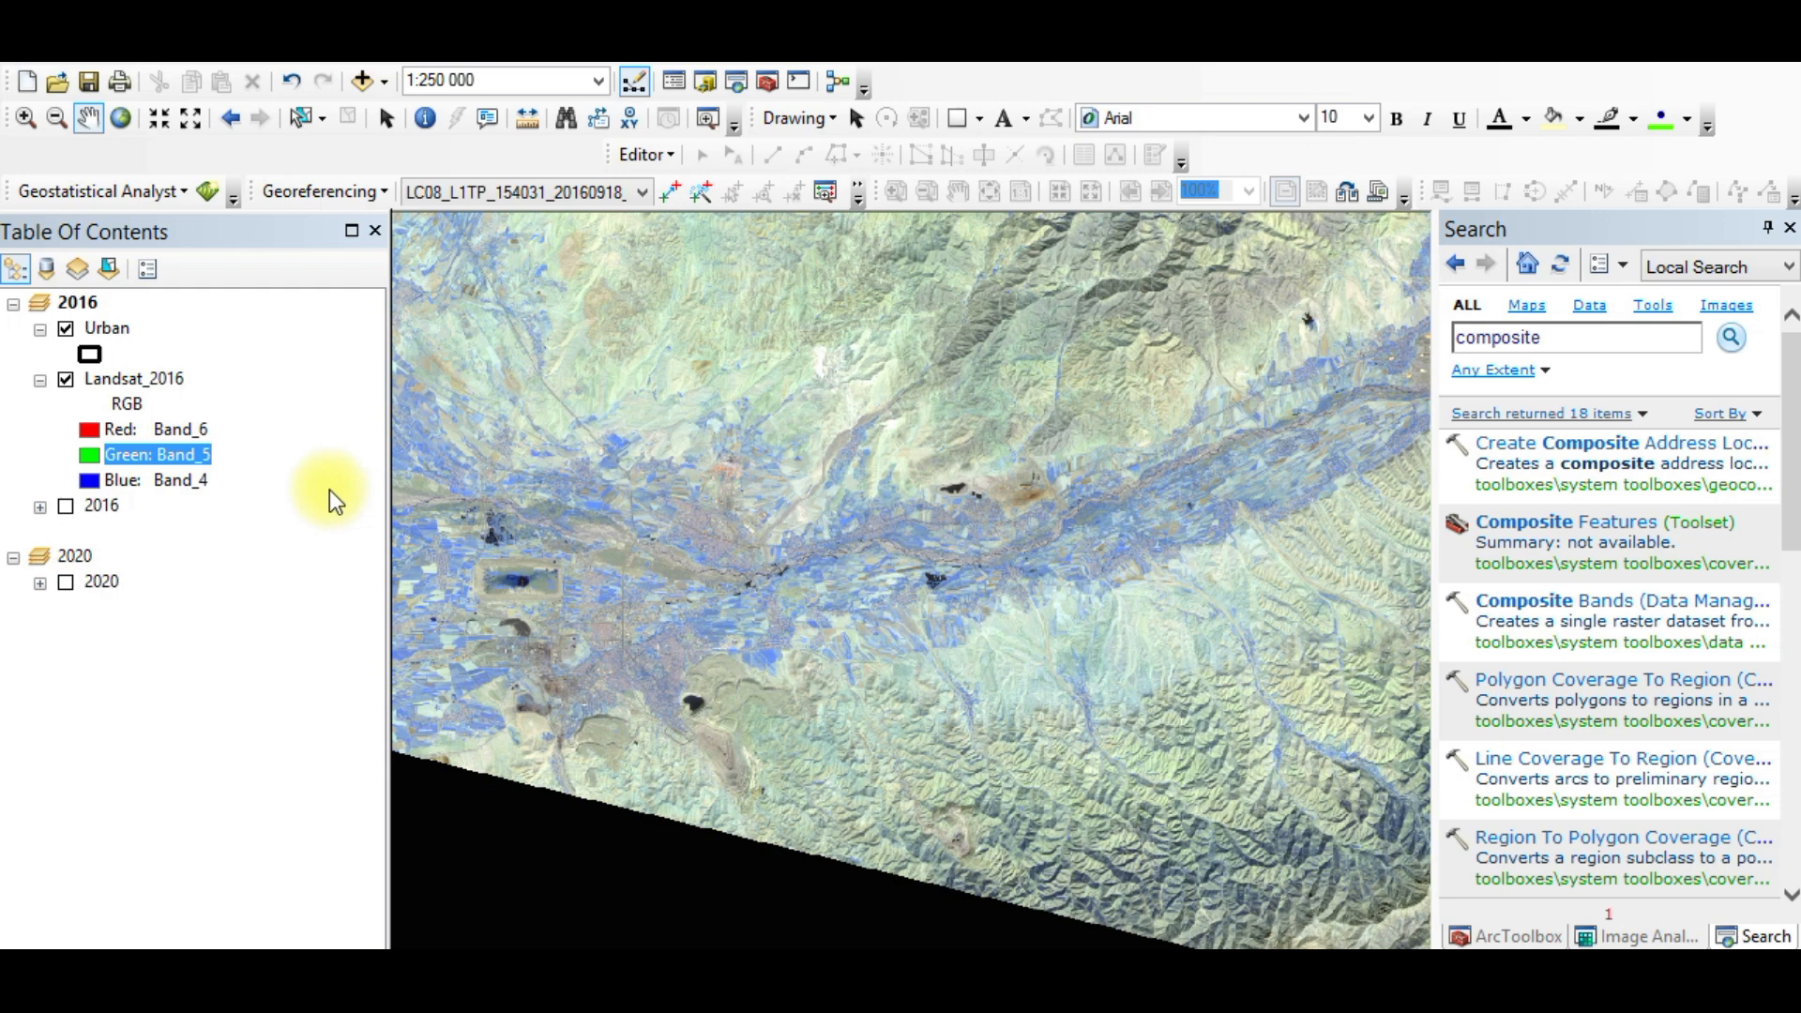
{"action": "left_click", "coordinate": [158, 432]}
{"action": "left_click_drag", "start_coordinate": [522, 454], "coordinate": [651, 536]}
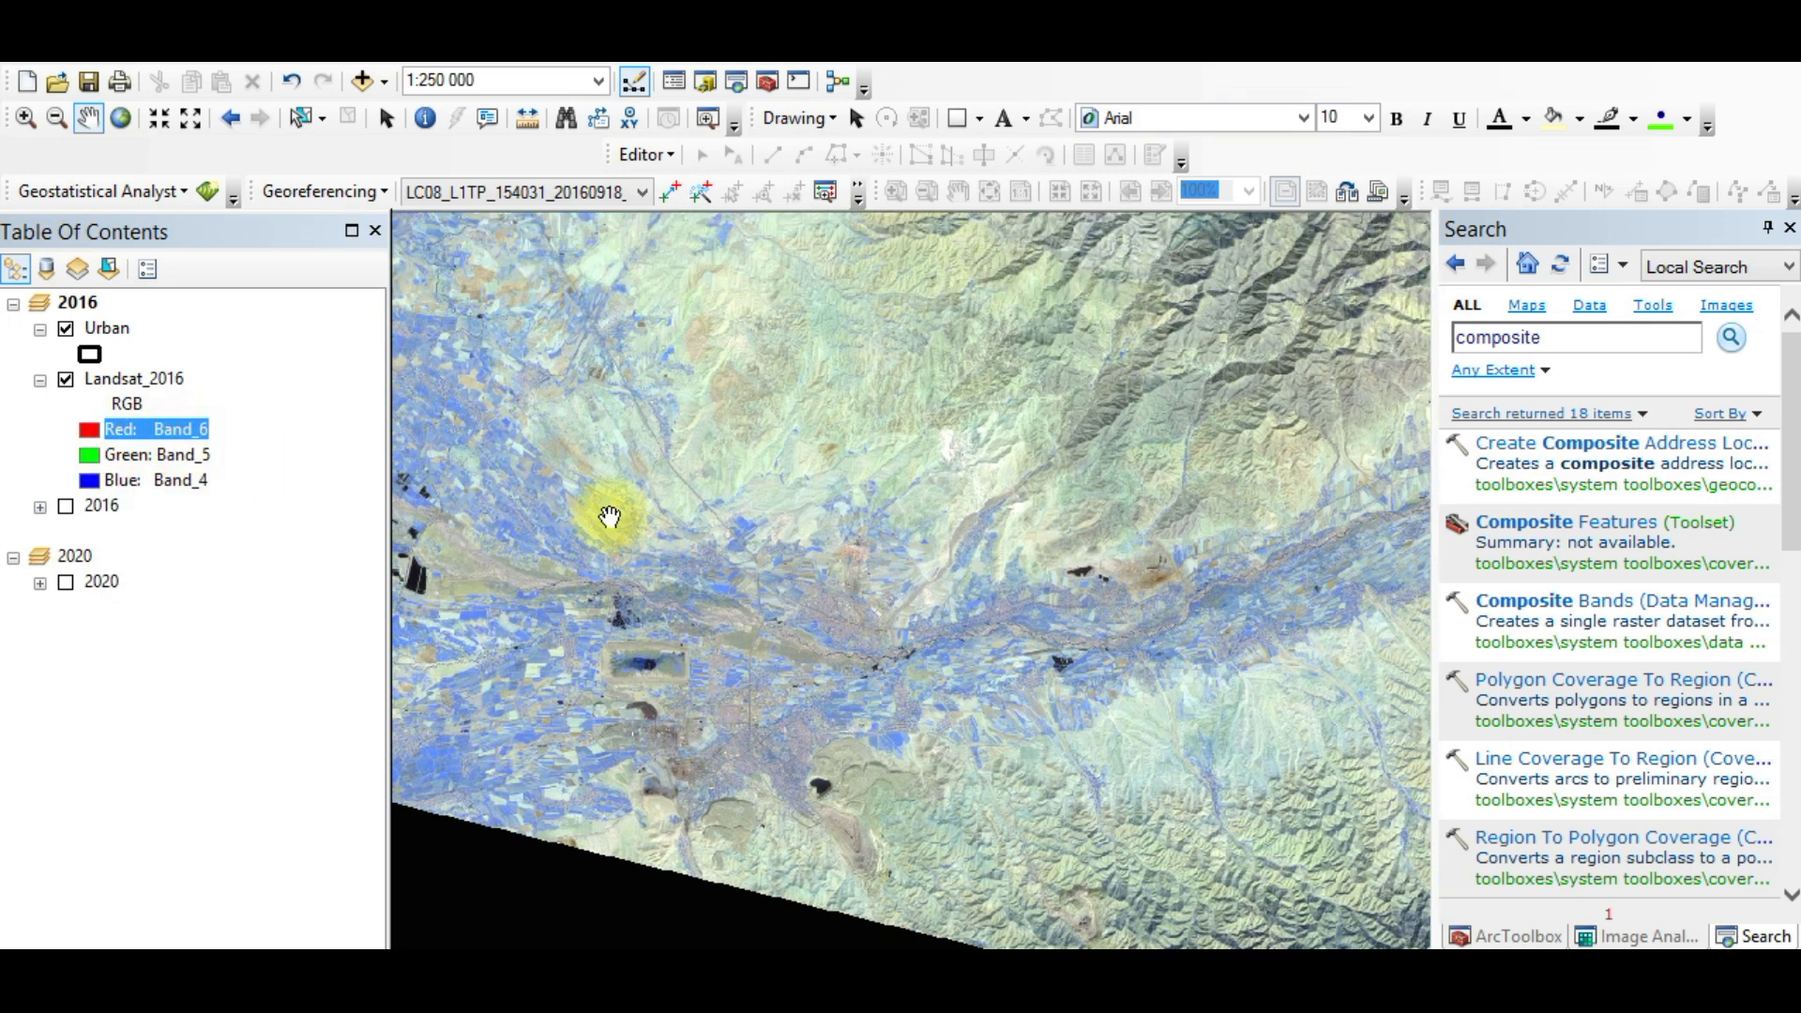
{"action": "left_click", "coordinate": [208, 459]}
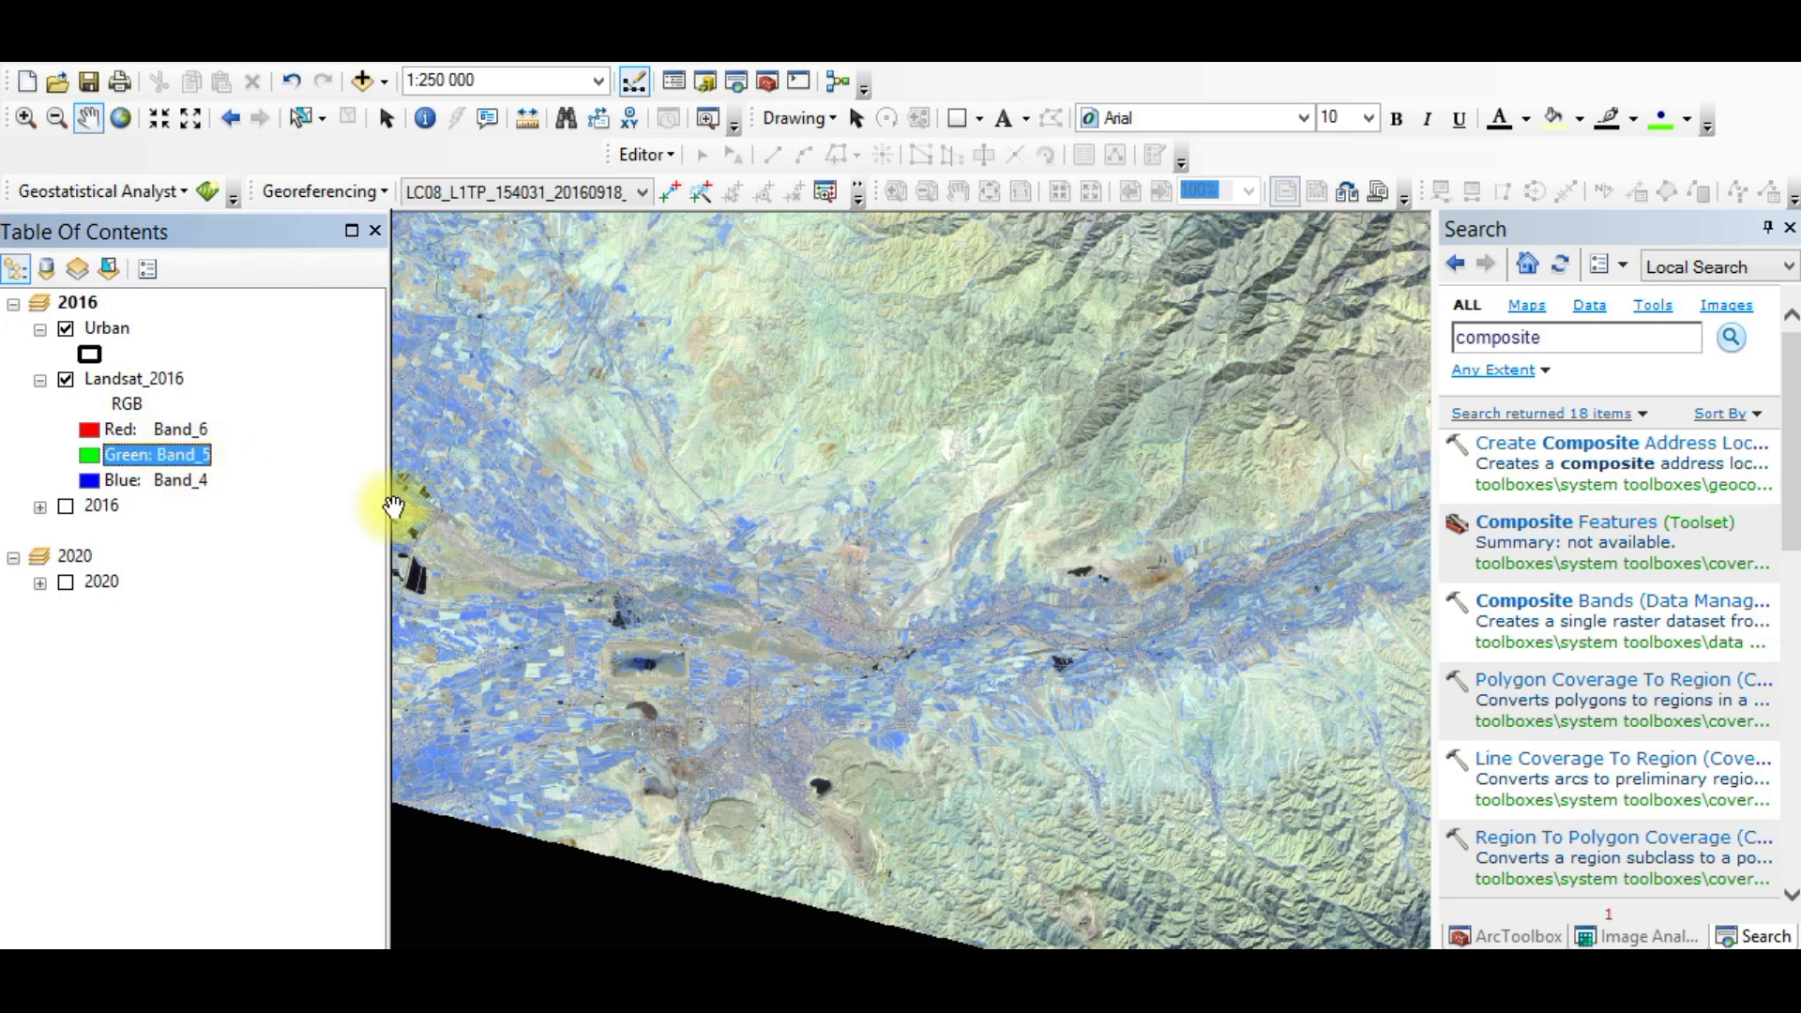
{"action": "left_click_drag", "start_coordinate": [802, 455], "coordinate": [802, 471]}
{"action": "left_click_drag", "start_coordinate": [1143, 591], "coordinate": [903, 795]}
{"action": "left_click_drag", "start_coordinate": [996, 477], "coordinate": [948, 744]}
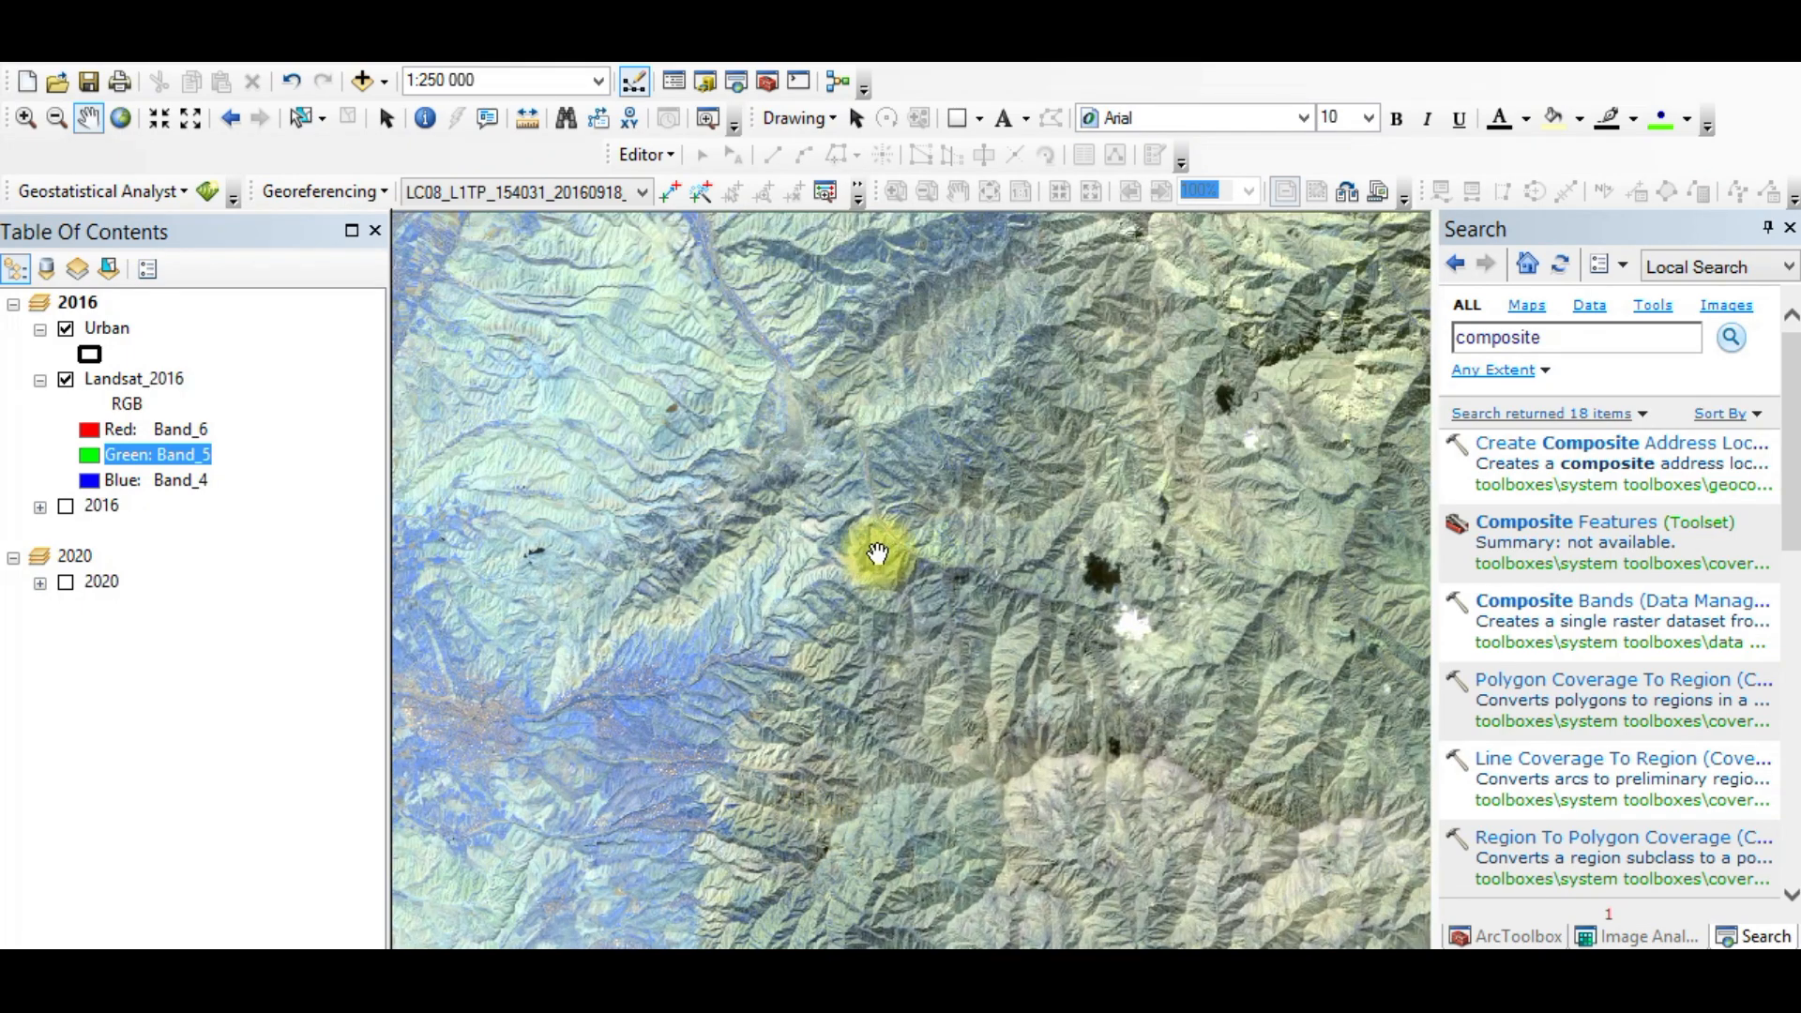
Step: Inspect the mountain ranges and the cultivated plains north of the Urban area in the Landsat_2016 composite
{"action": "left_click_drag", "start_coordinate": [872, 555], "coordinate": [746, 797]}
{"action": "left_click_drag", "start_coordinate": [1022, 570], "coordinate": [790, 809]}
{"action": "left_click_drag", "start_coordinate": [1035, 686], "coordinate": [813, 943]}
{"action": "left_click_drag", "start_coordinate": [981, 712], "coordinate": [868, 858]}
{"action": "left_click_drag", "start_coordinate": [812, 740], "coordinate": [1295, 412]}
{"action": "left_click_drag", "start_coordinate": [990, 709], "coordinate": [1408, 361]}
{"action": "left_click_drag", "start_coordinate": [924, 689], "coordinate": [1347, 487]}
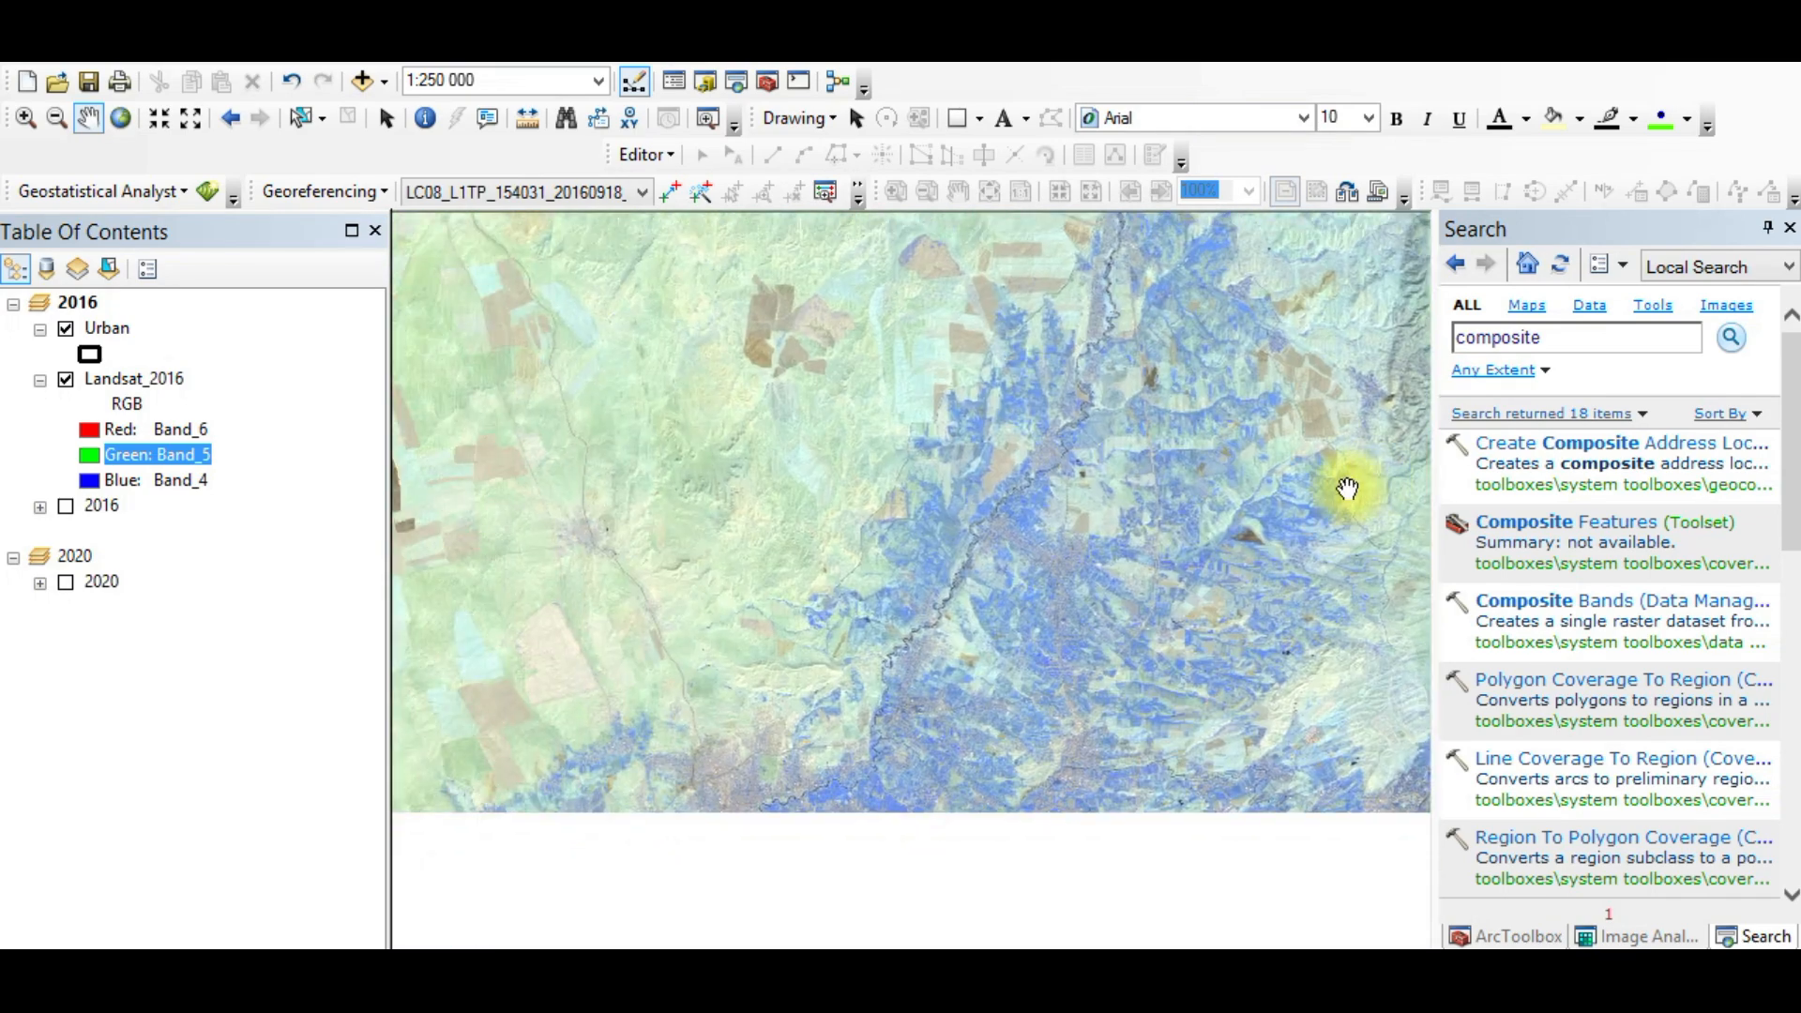
{"action": "left_click_drag", "start_coordinate": [835, 637], "coordinate": [1454, 411]}
Step: Survey the whole Landsat_2016 scene at 1:800 000, comparing the Urban area with plains, mountains and reservoirs
{"action": "scroll", "coordinate": [1167, 665], "scroll_direction": "up", "scroll_amount": 2}
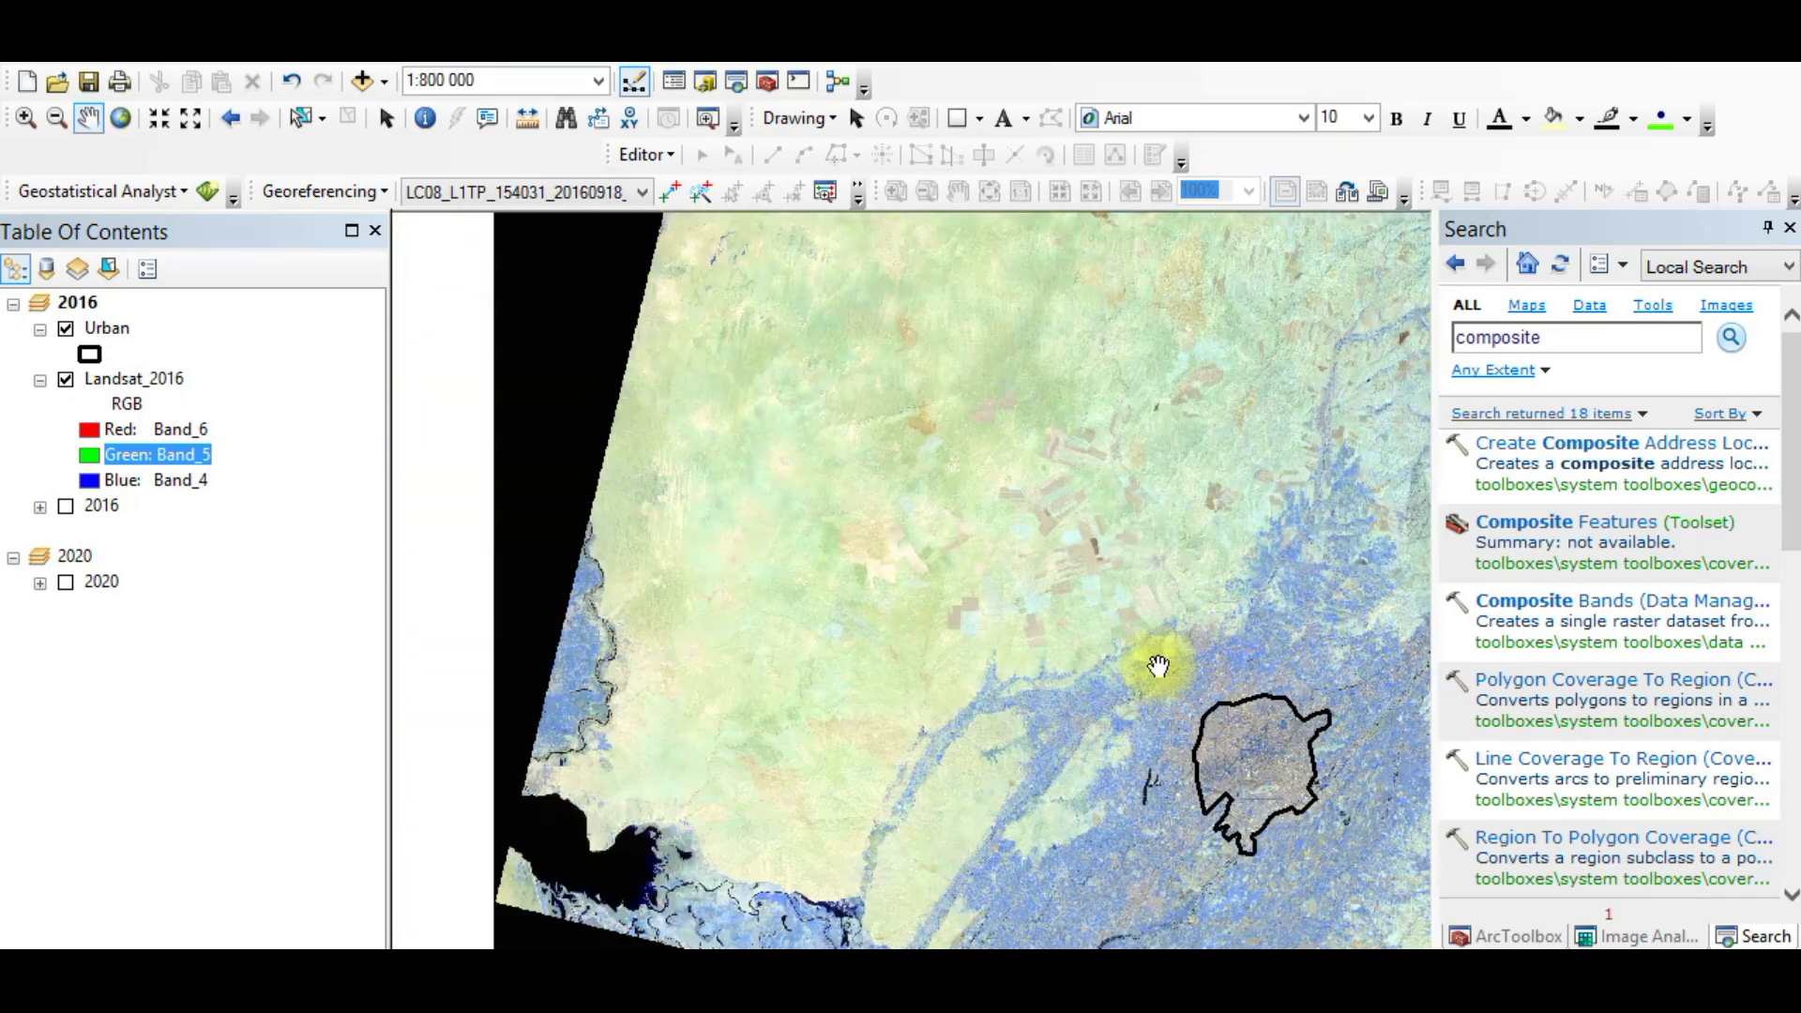
{"action": "left_click_drag", "start_coordinate": [1158, 657], "coordinate": [614, 601]}
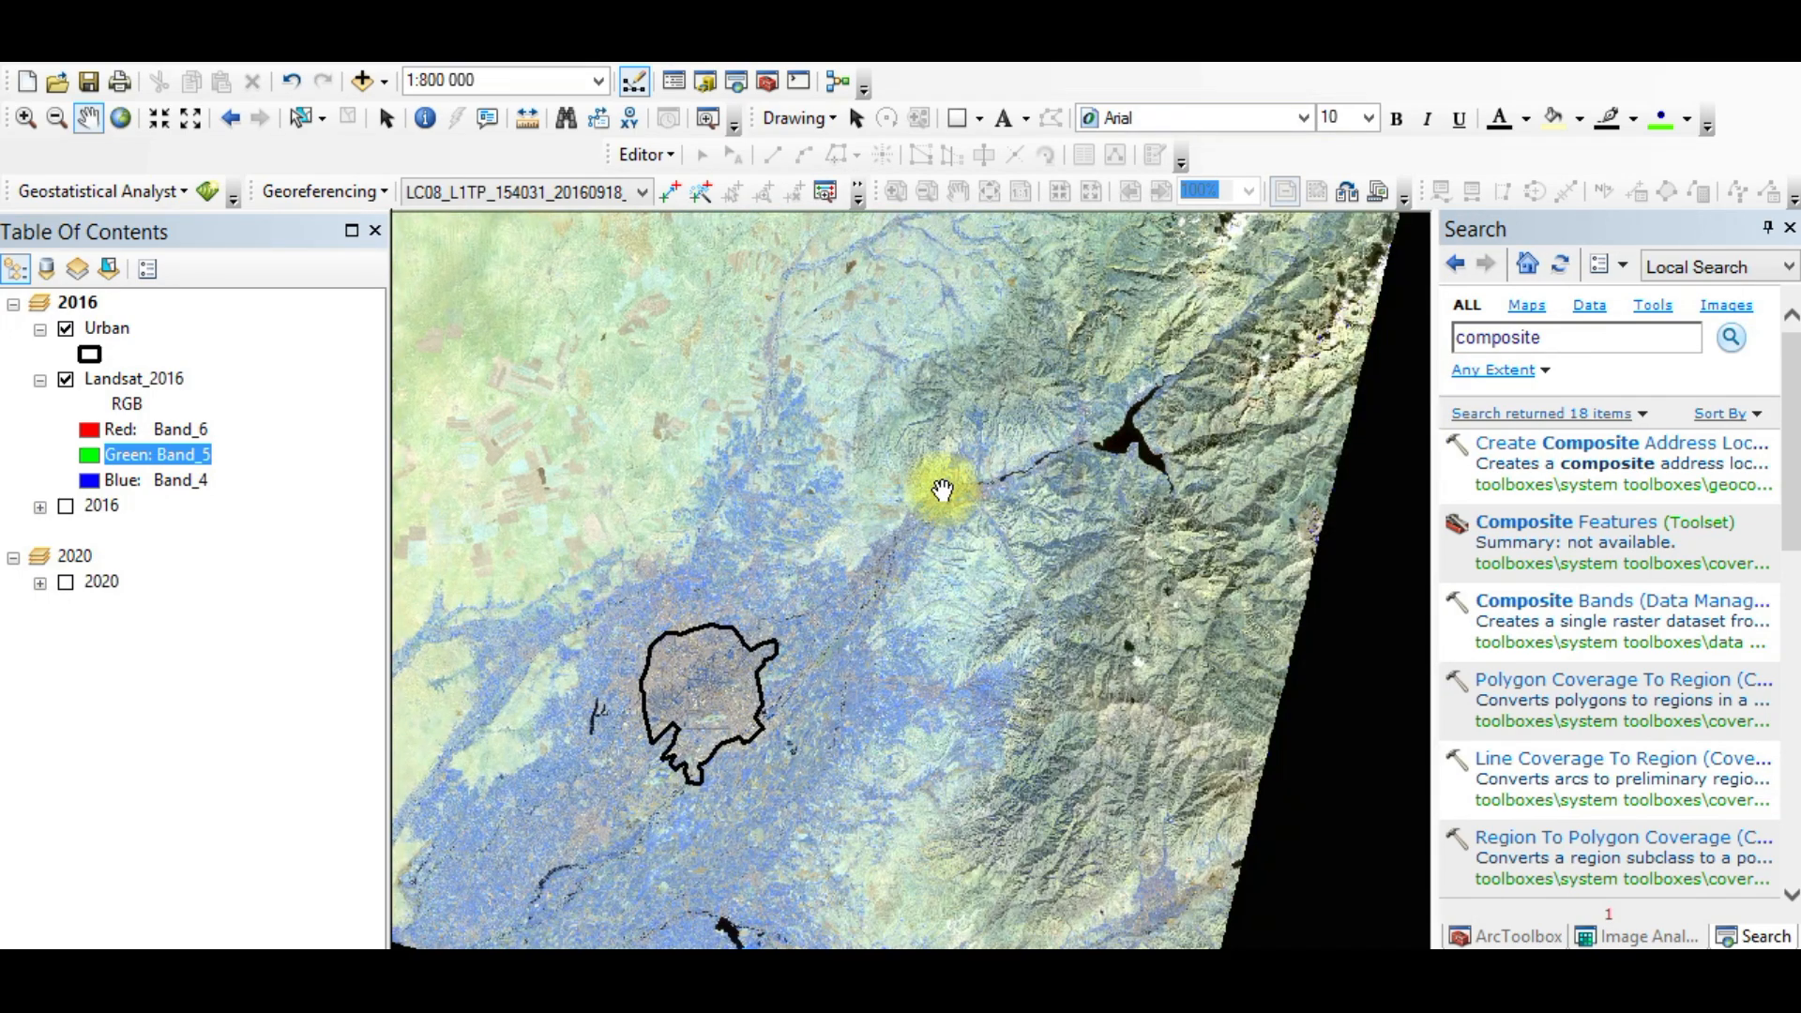
{"action": "left_click_drag", "start_coordinate": [936, 487], "coordinate": [993, 735]}
{"action": "left_click_drag", "start_coordinate": [908, 454], "coordinate": [830, 589]}
{"action": "left_click_drag", "start_coordinate": [629, 575], "coordinate": [980, 598]}
{"action": "left_click_drag", "start_coordinate": [1155, 532], "coordinate": [1364, 283]}
{"action": "left_click_drag", "start_coordinate": [1115, 600], "coordinate": [833, 211]}
{"action": "left_click_drag", "start_coordinate": [975, 619], "coordinate": [762, 621]}
Step: Set the Landsat_2016 RGB composite to Band_3 for red, Band_2 for green and Band_1 for blue
{"action": "scroll", "coordinate": [743, 502], "scroll_direction": "down", "scroll_amount": 2}
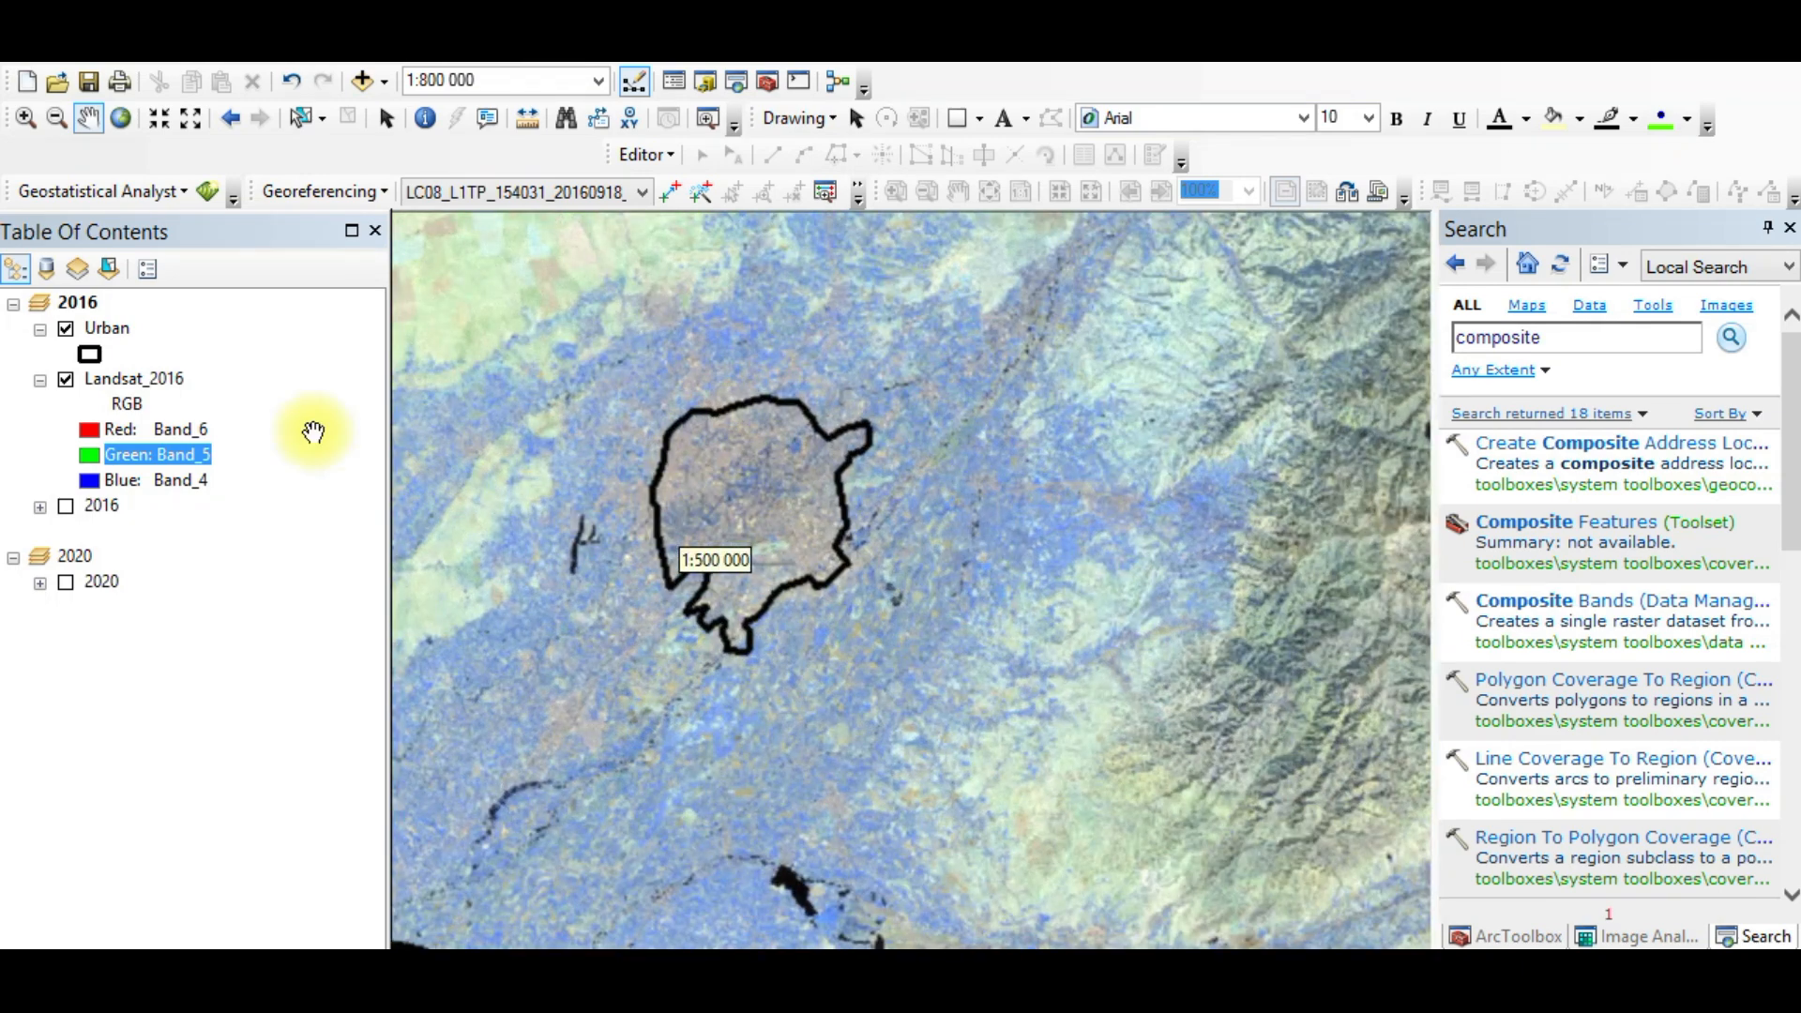
{"action": "left_click", "coordinate": [139, 378]}
{"action": "right_click", "coordinate": [139, 378]}
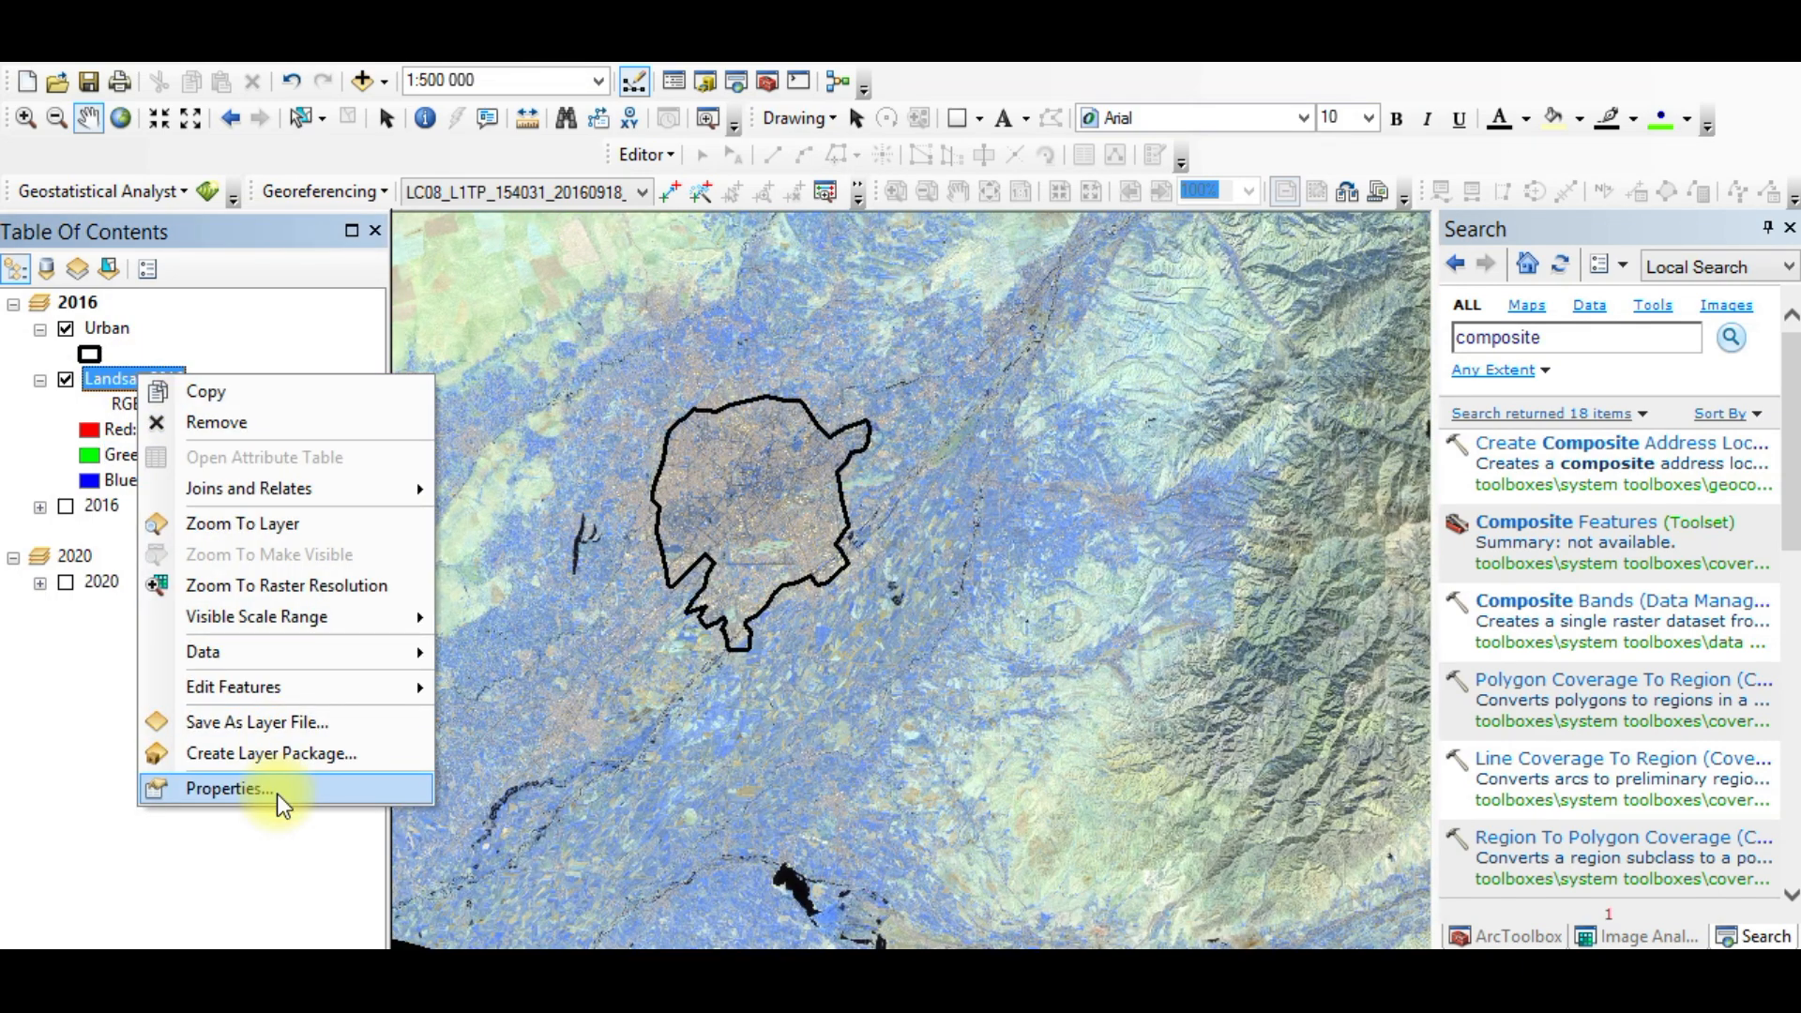
{"action": "left_click", "coordinate": [230, 788]}
{"action": "left_click", "coordinate": [1188, 347]}
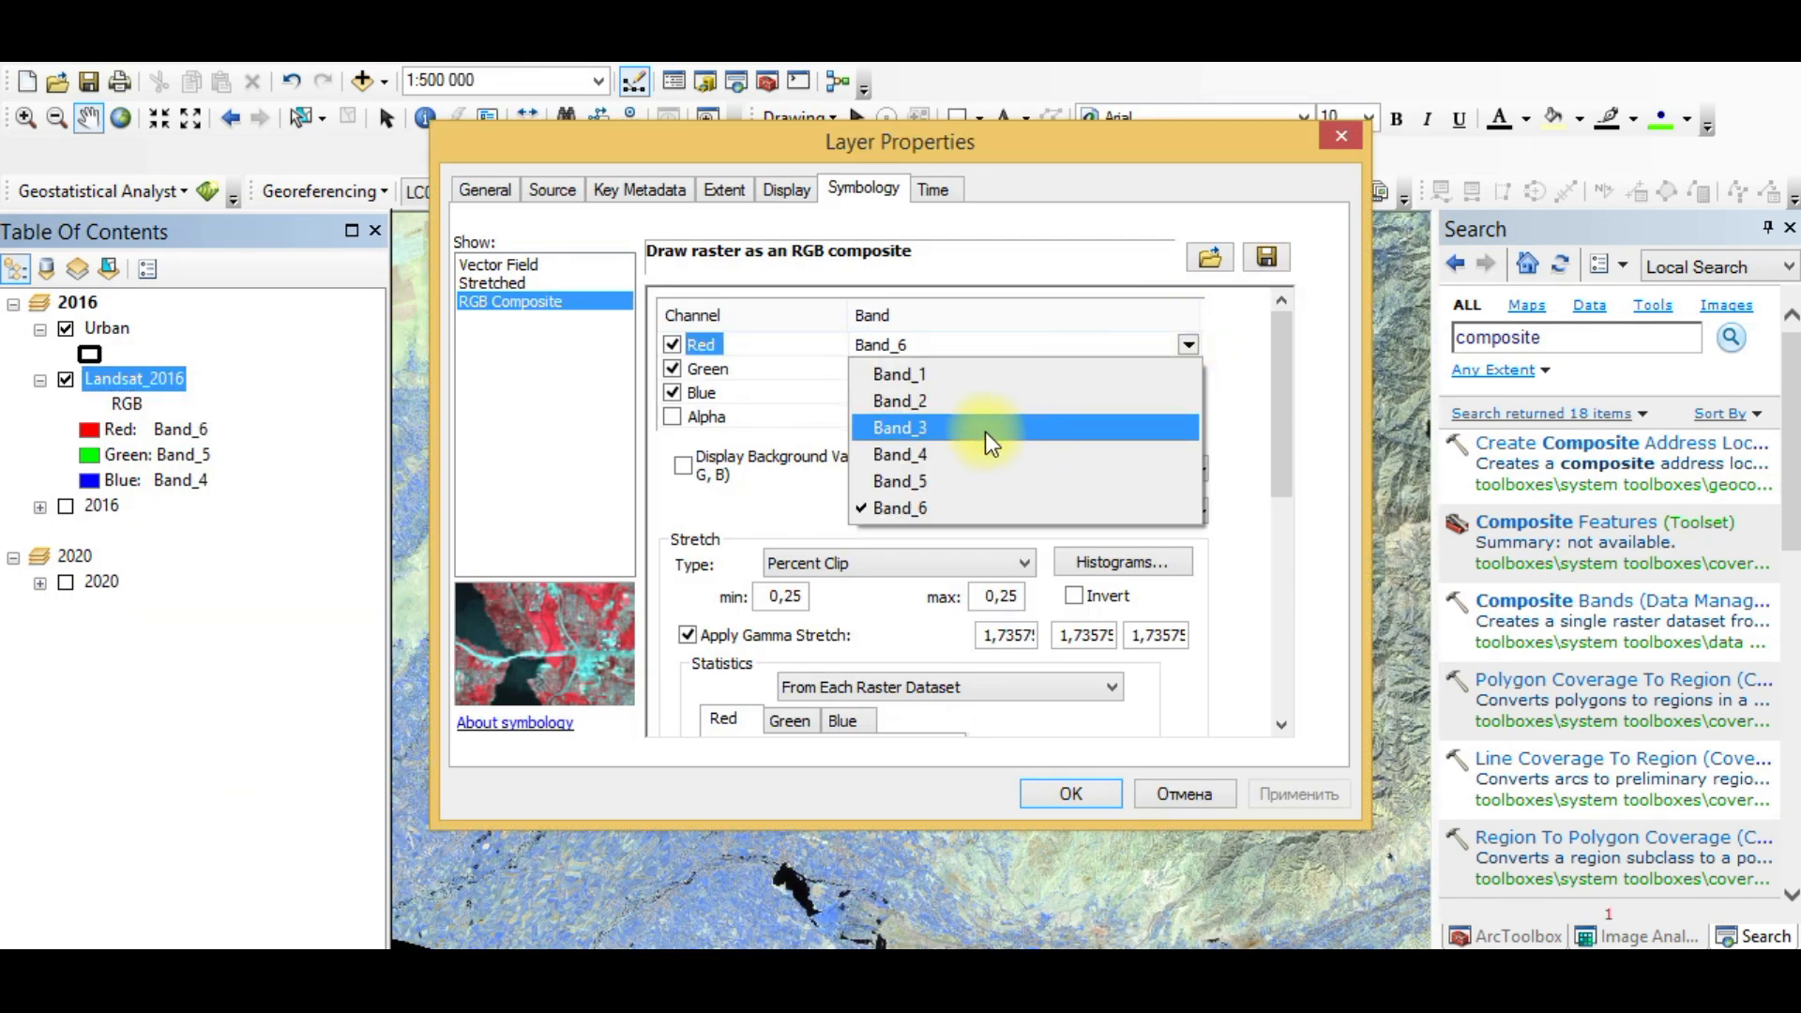
{"action": "left_click", "coordinate": [938, 431]}
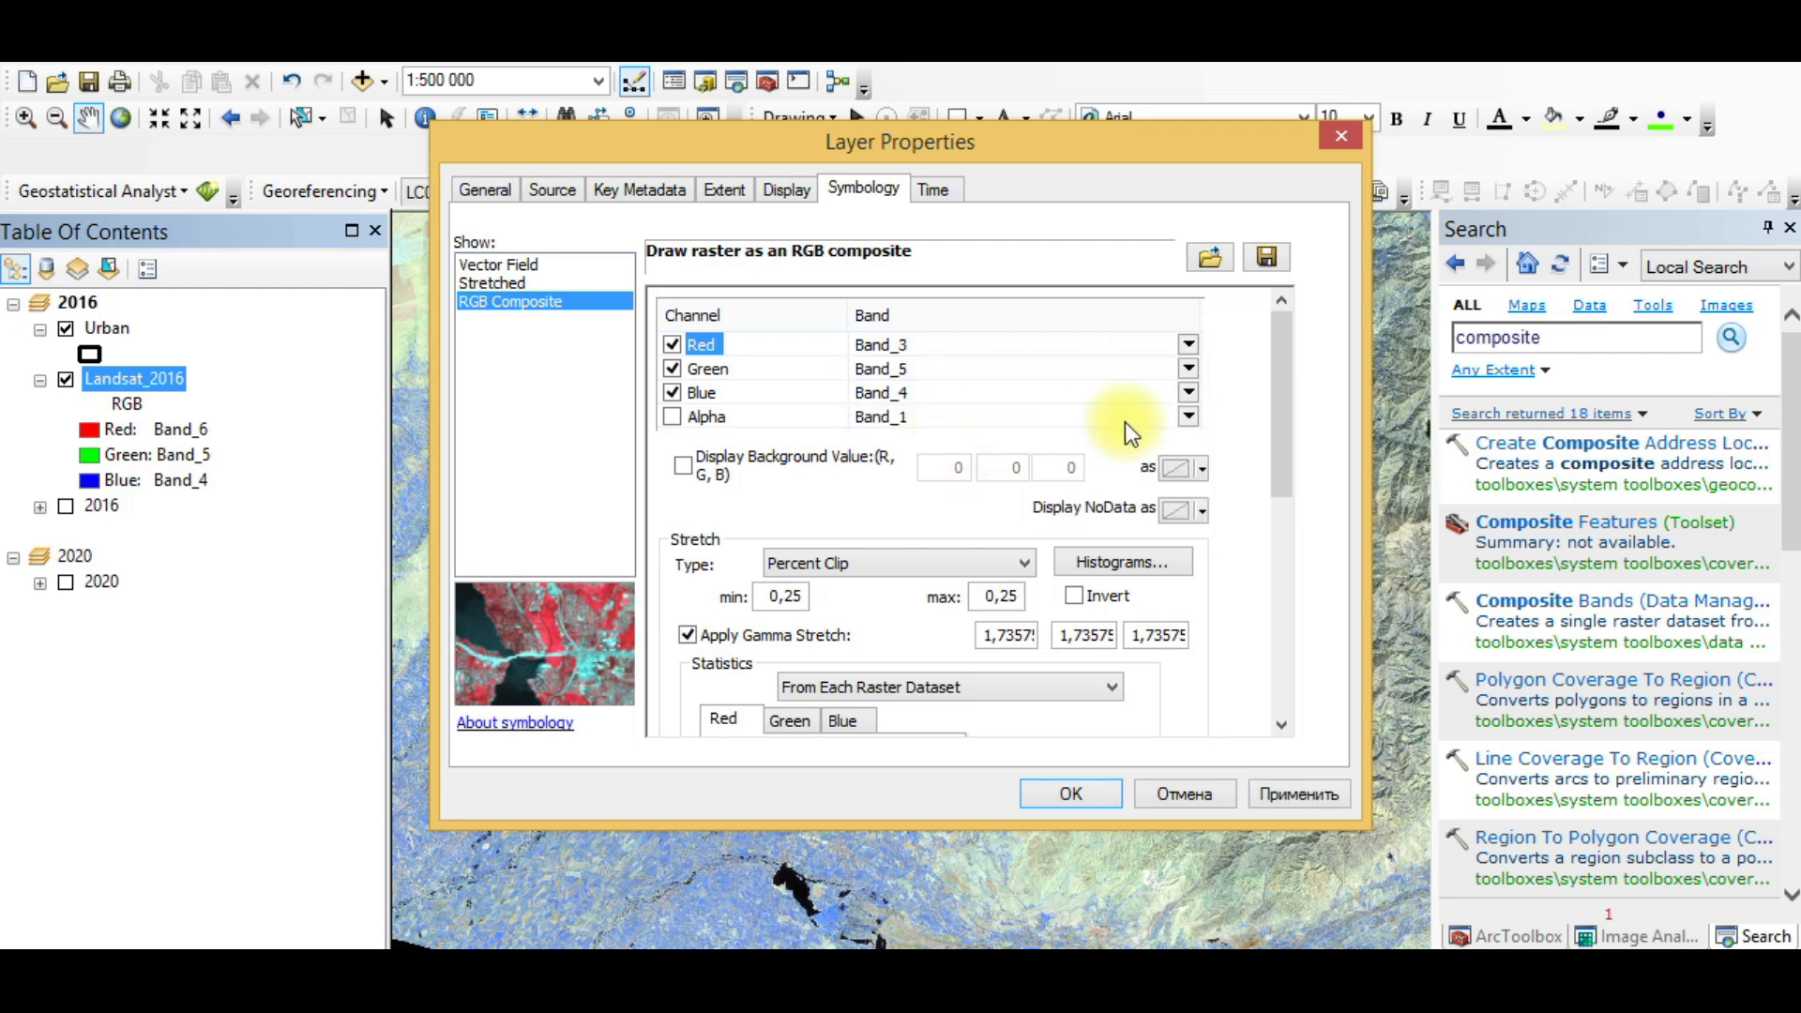
{"action": "left_click", "coordinate": [1187, 369]}
{"action": "left_click", "coordinate": [985, 427]}
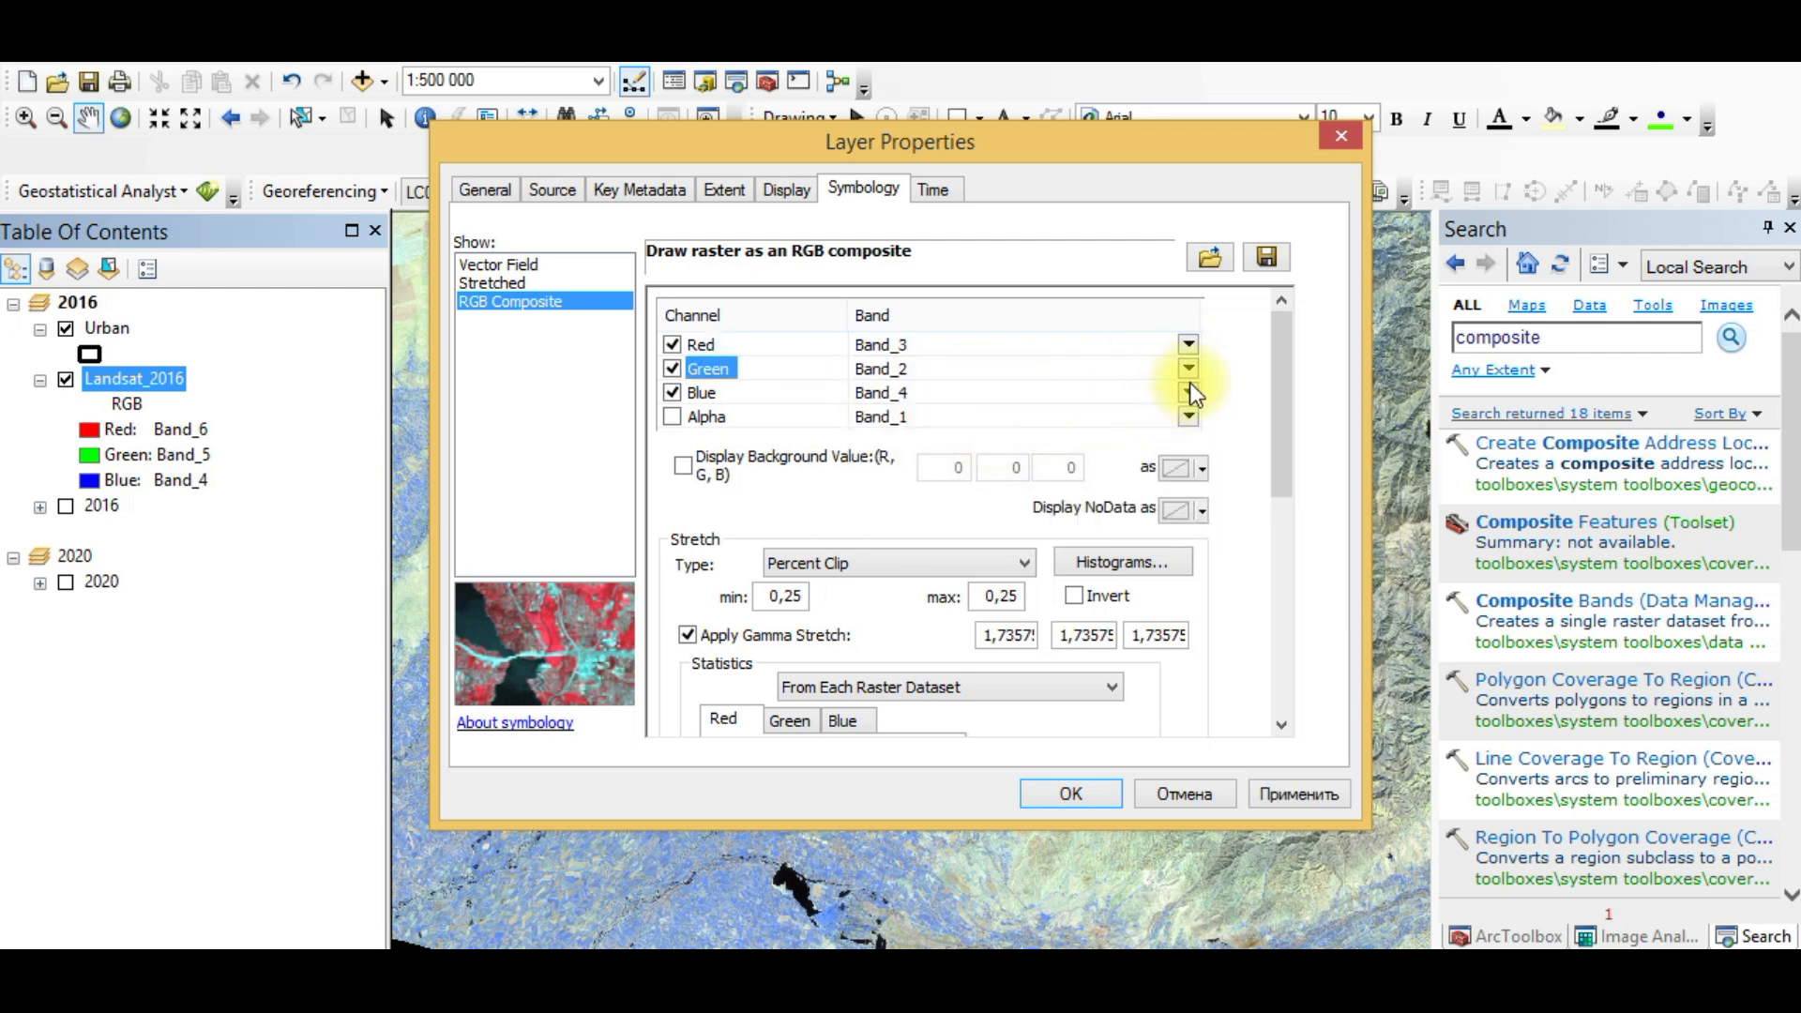
{"action": "left_click", "coordinate": [1187, 393]}
{"action": "left_click", "coordinate": [976, 421]}
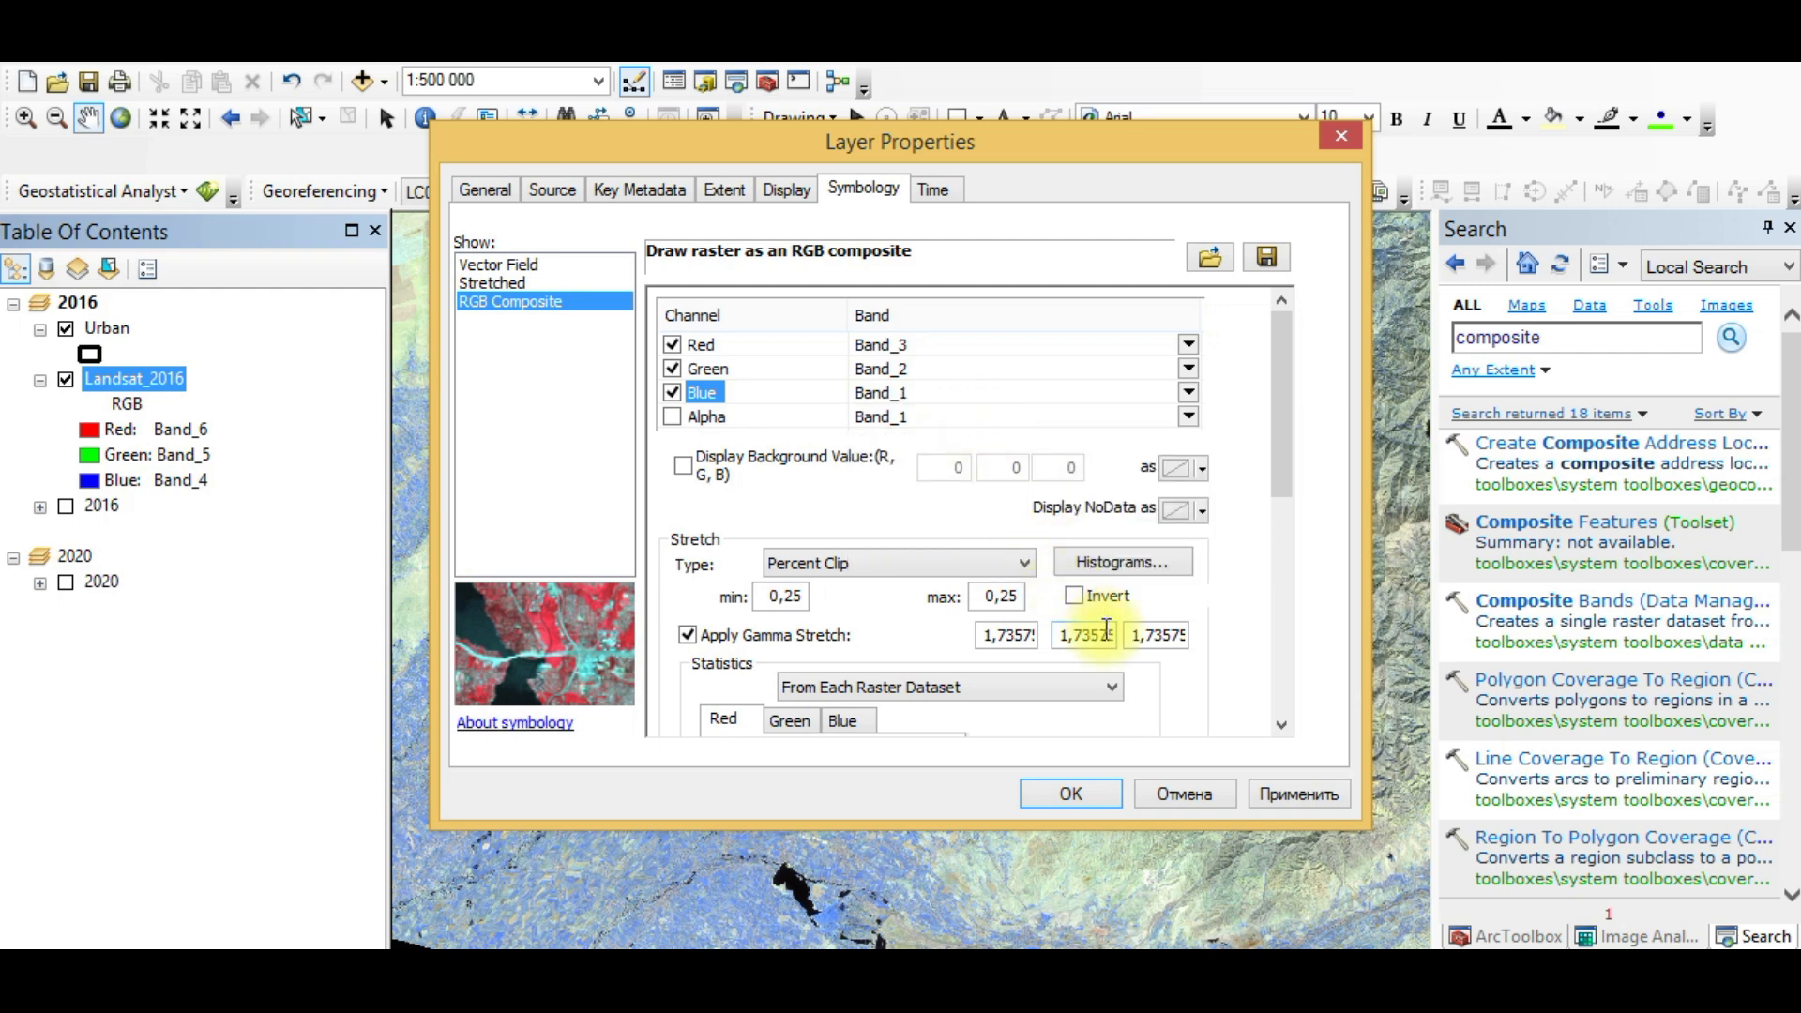
{"action": "left_click", "coordinate": [1039, 788]}
Step: Select Landsat_2016 for Image Analysis and check the red and infrared bands in its NDVI options
{"action": "left_click_drag", "start_coordinate": [882, 716], "coordinate": [1062, 709]}
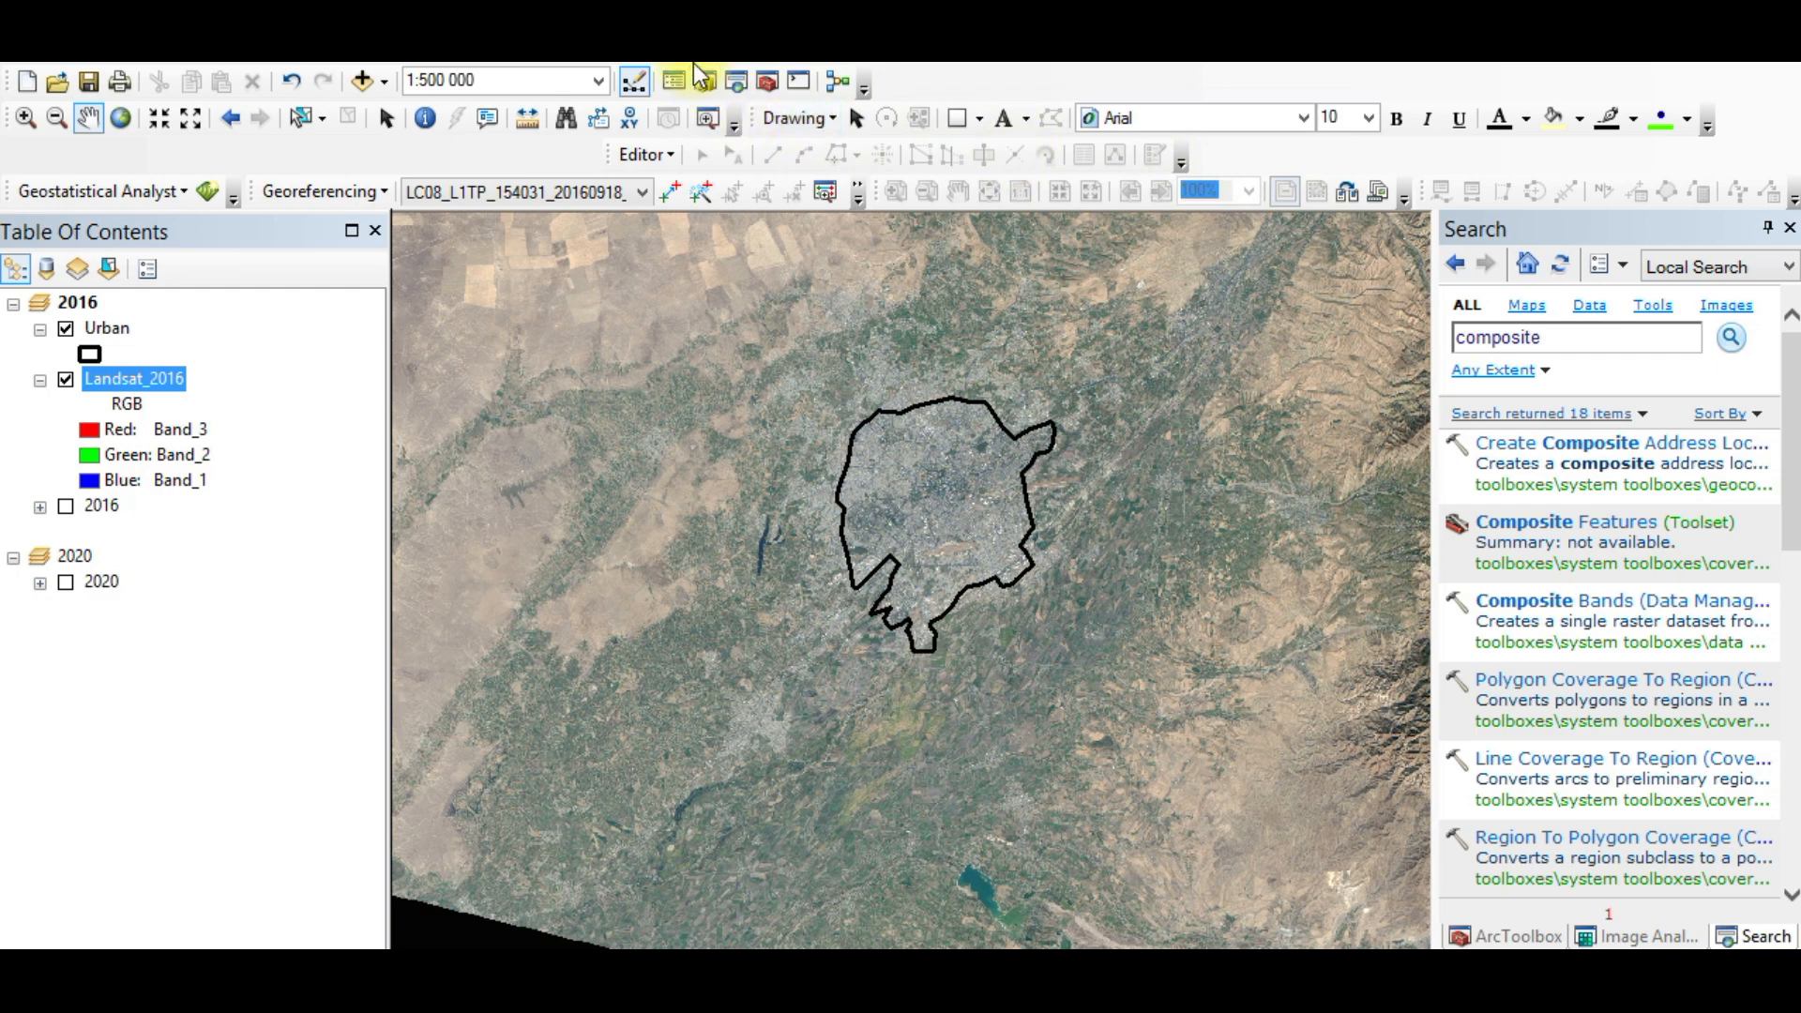
{"action": "left_click_drag", "start_coordinate": [1032, 626], "coordinate": [1011, 767]}
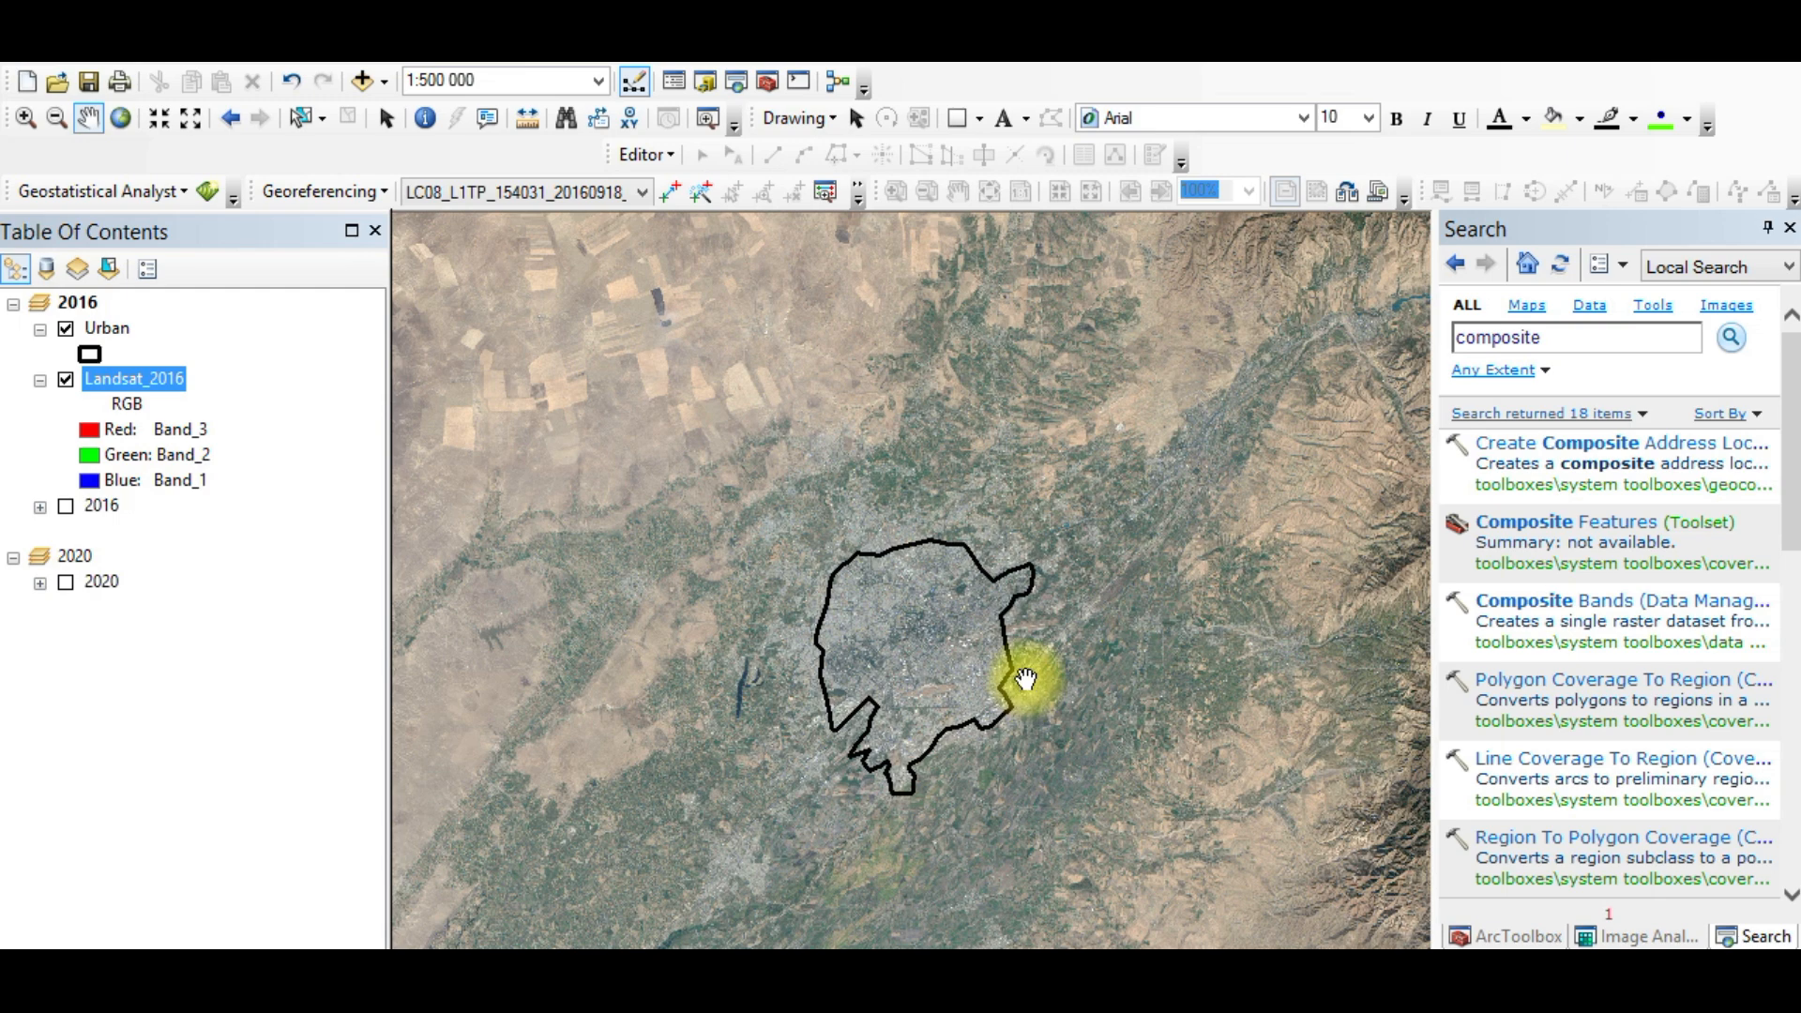
{"action": "left_click", "coordinate": [700, 64]}
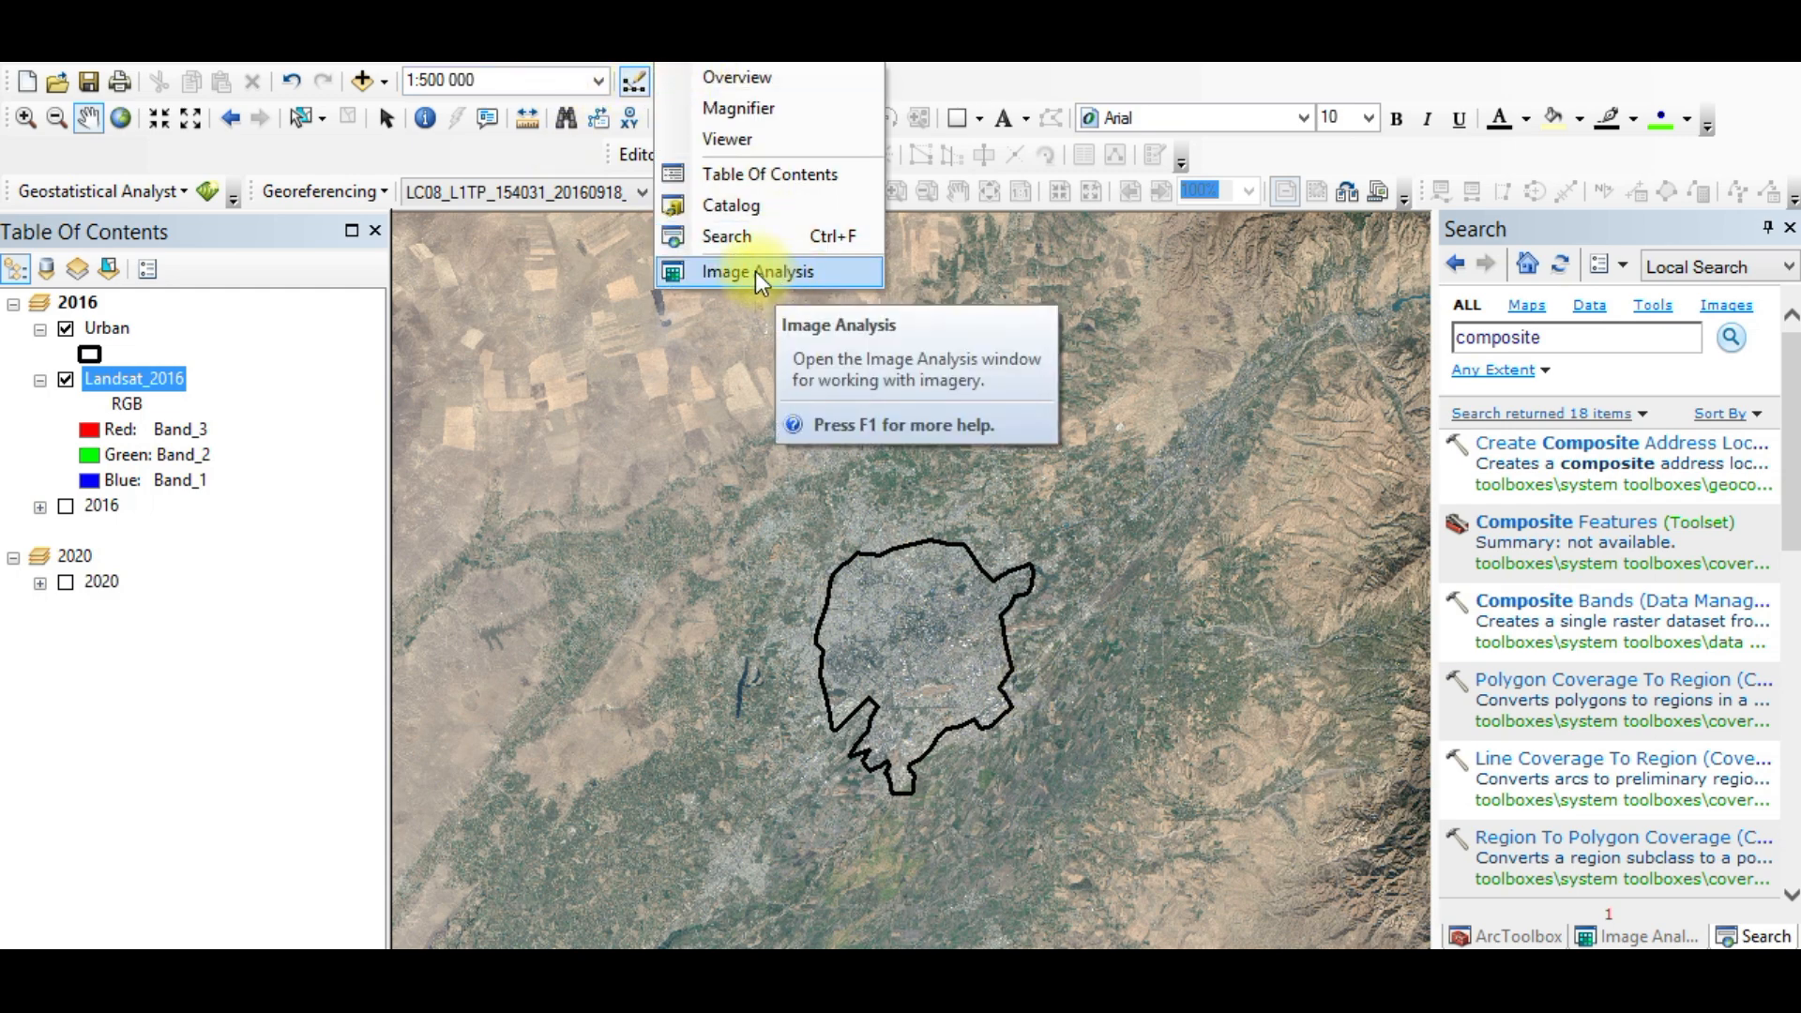
{"action": "left_click", "coordinate": [1649, 937]}
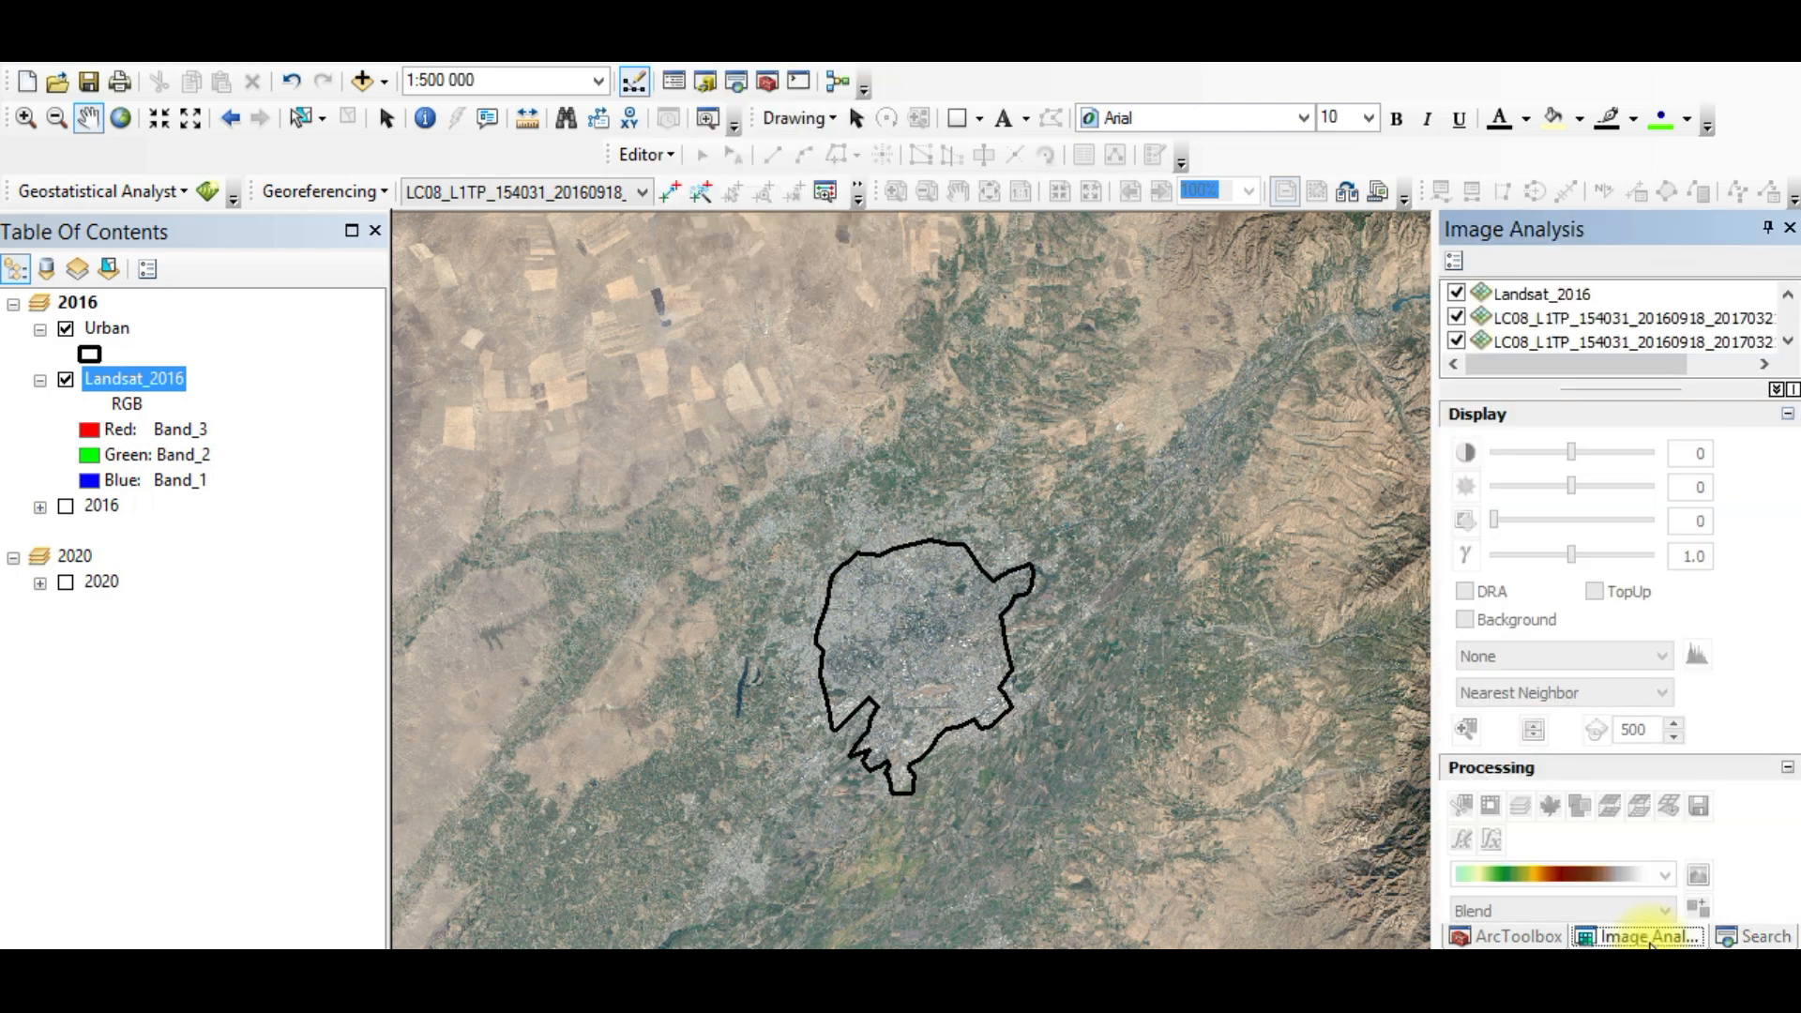
{"action": "left_click", "coordinate": [1531, 293]}
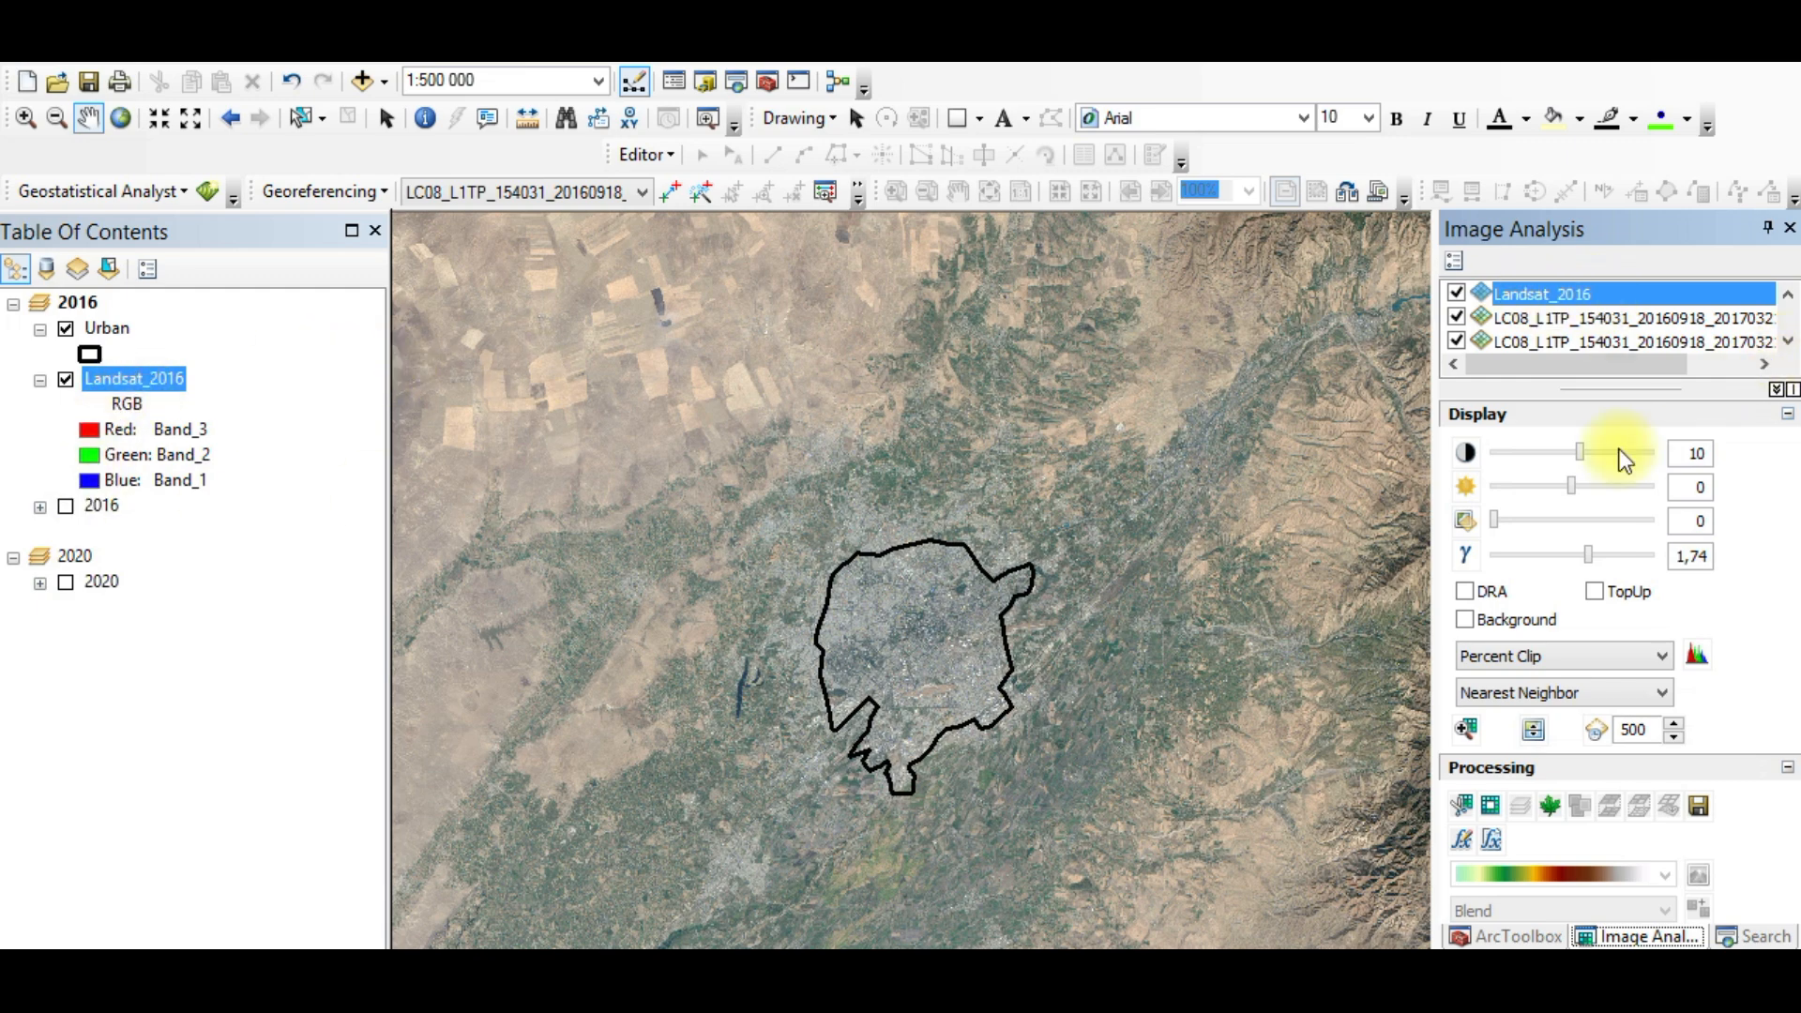
{"action": "left_click", "coordinate": [1454, 263]}
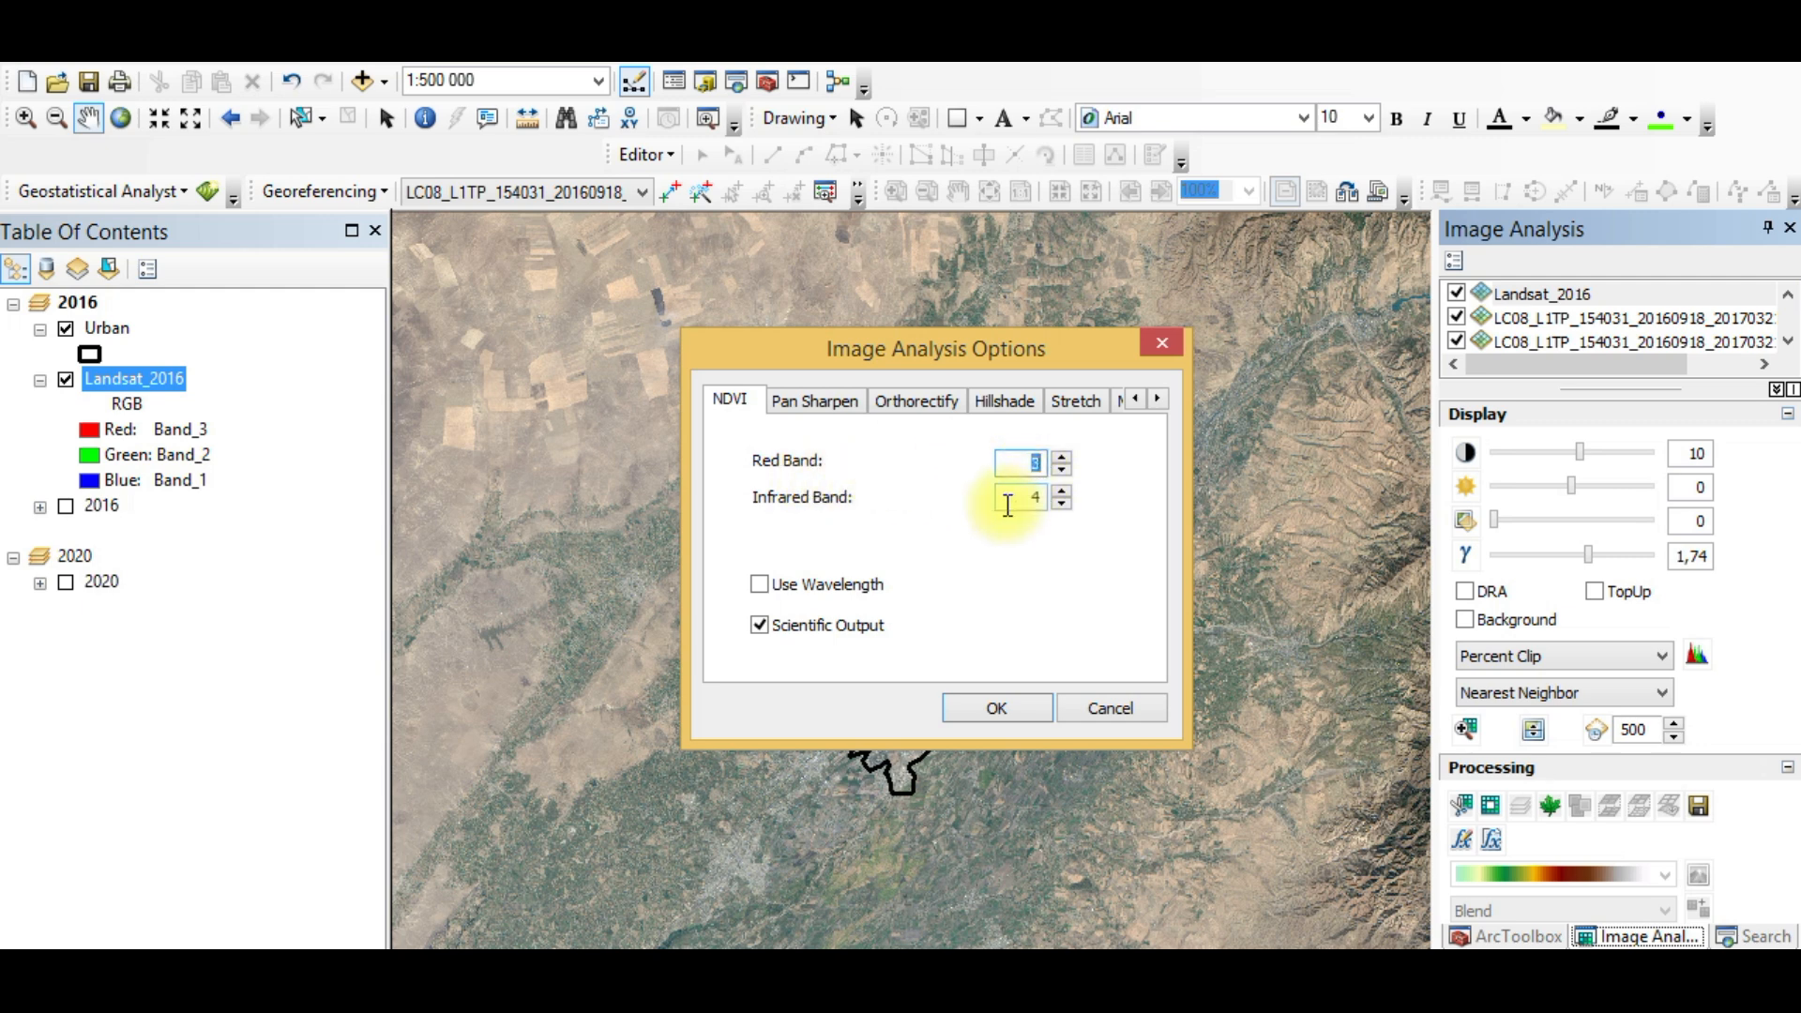
{"action": "left_click", "coordinate": [1161, 347]}
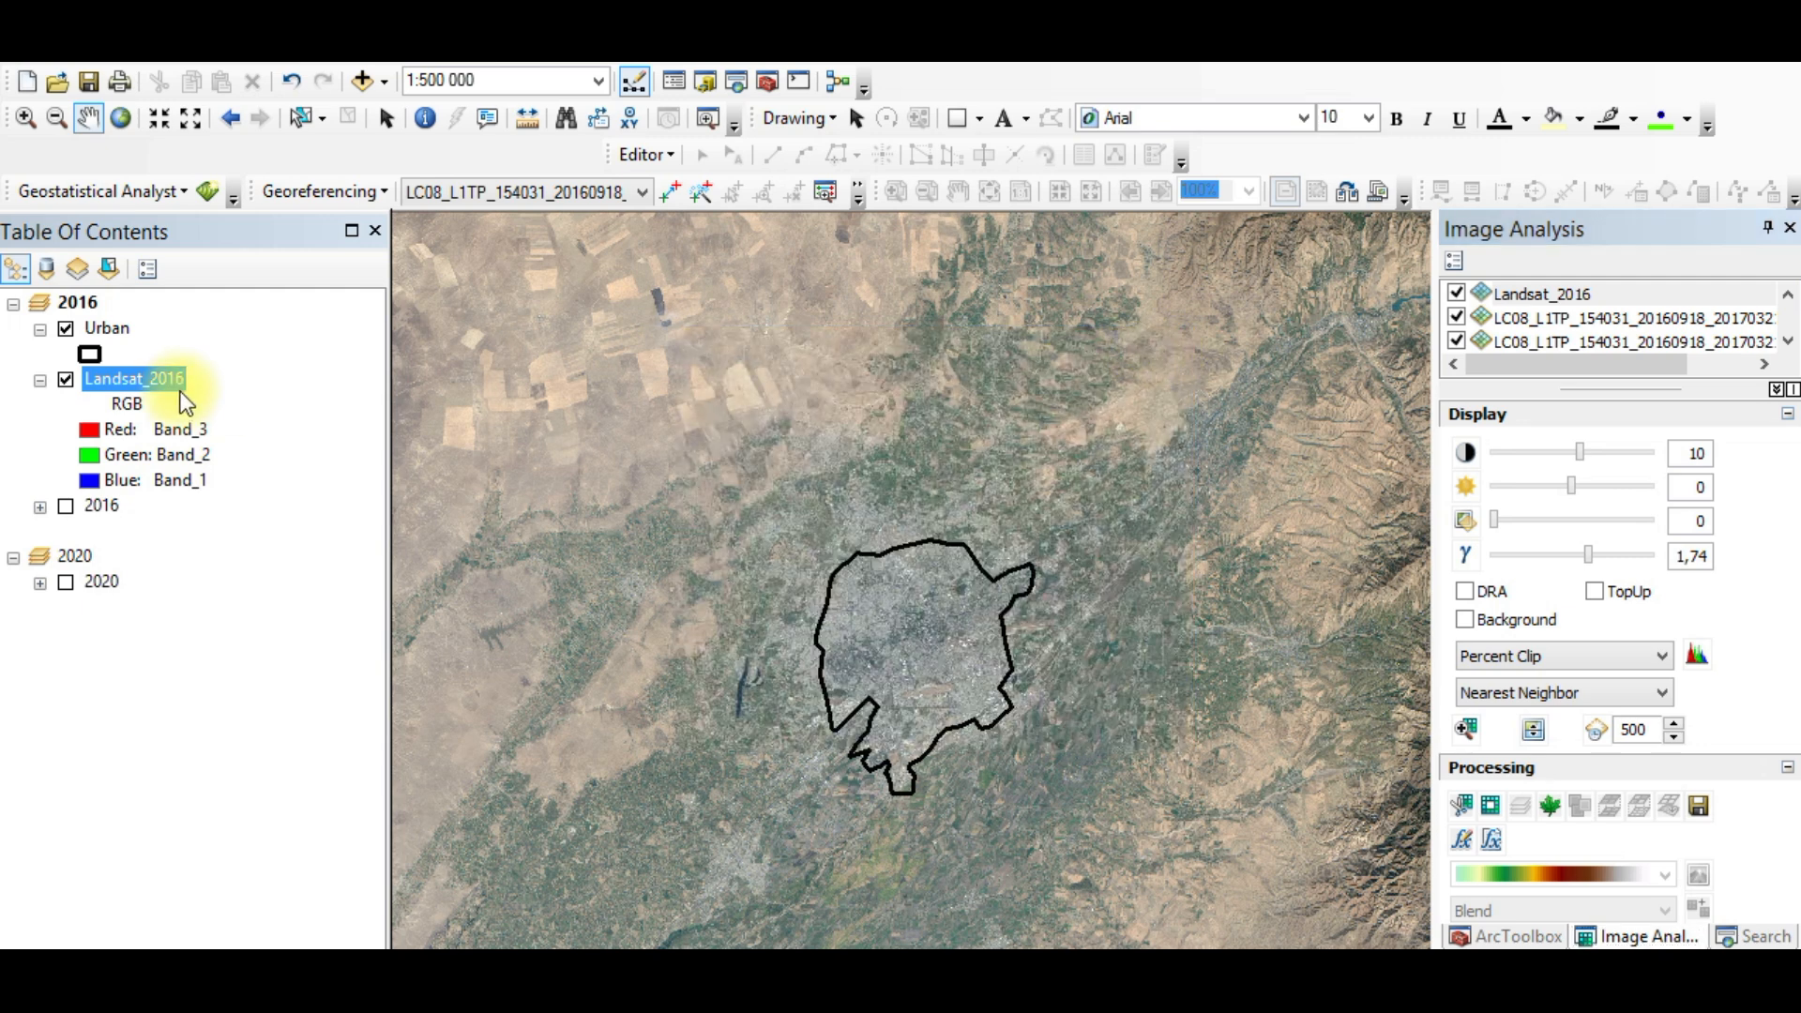
Step: Check the bands available for the red channel in the Landsat_2016 RGB composite symbology, leaving the settings as they are
{"action": "right_click", "coordinate": [186, 380]}
{"action": "left_click", "coordinate": [422, 821]}
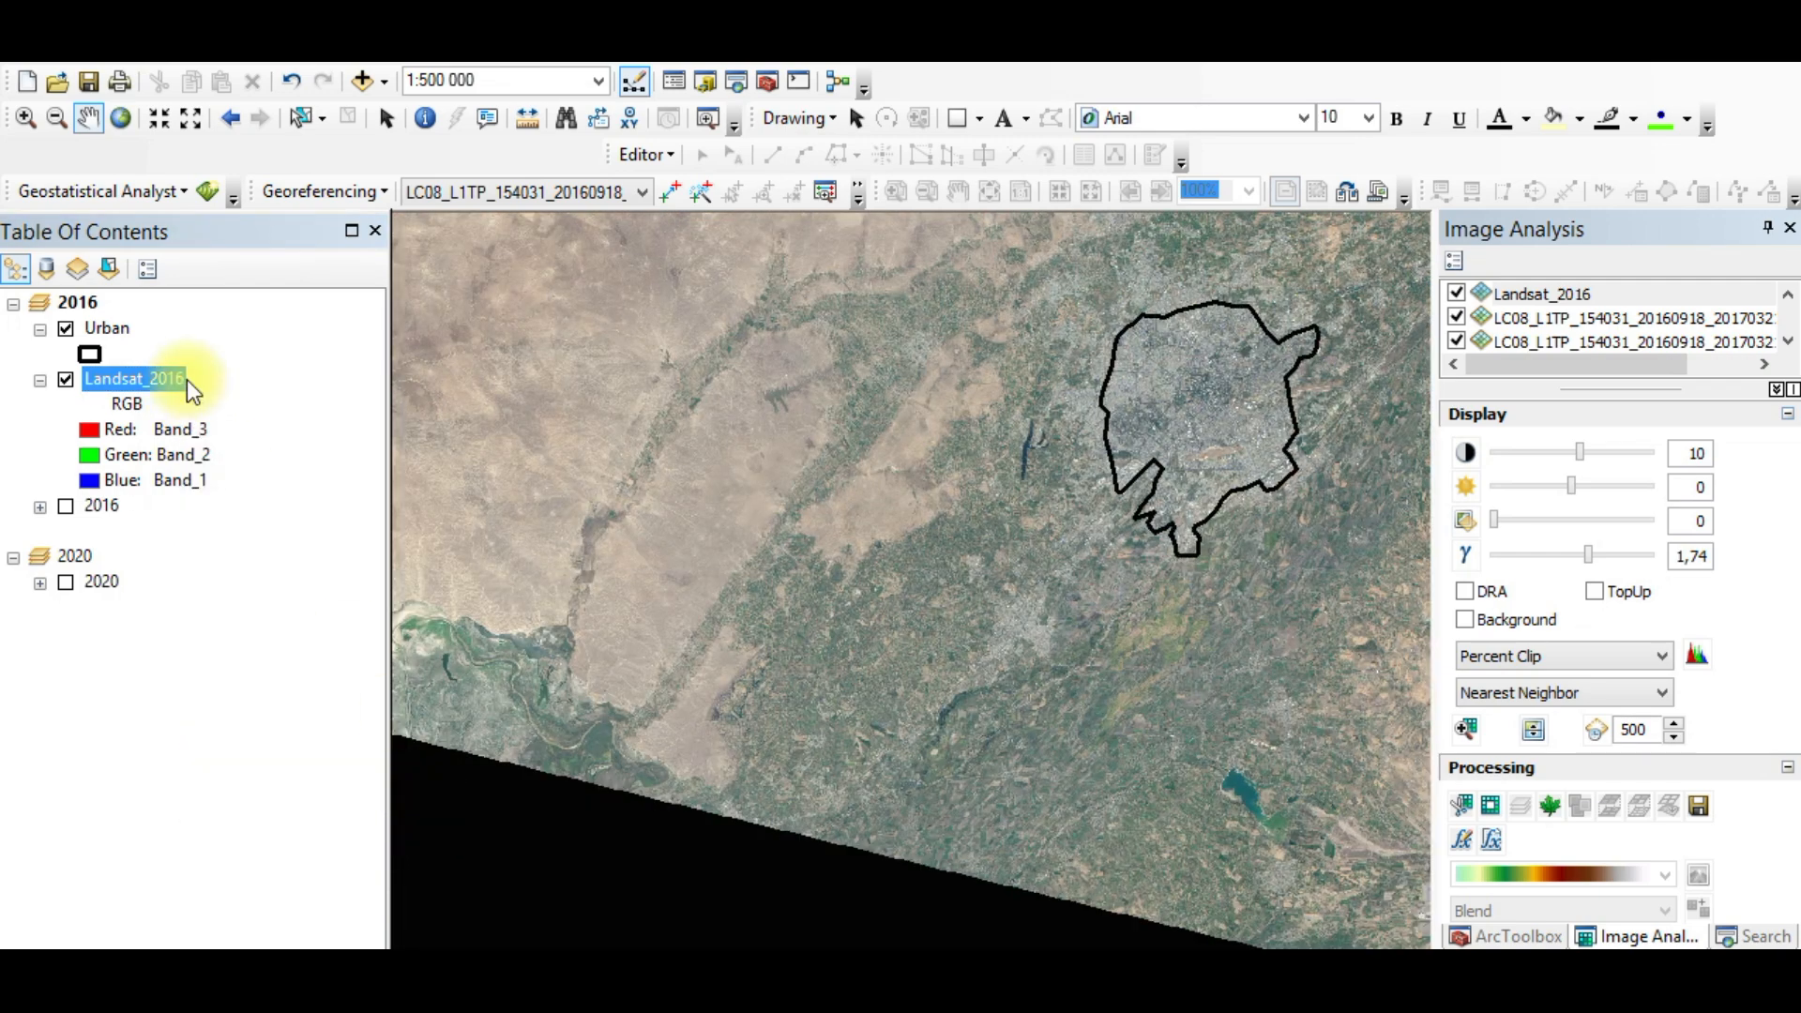
{"action": "right_click", "coordinate": [129, 378]}
{"action": "left_click", "coordinate": [216, 791]}
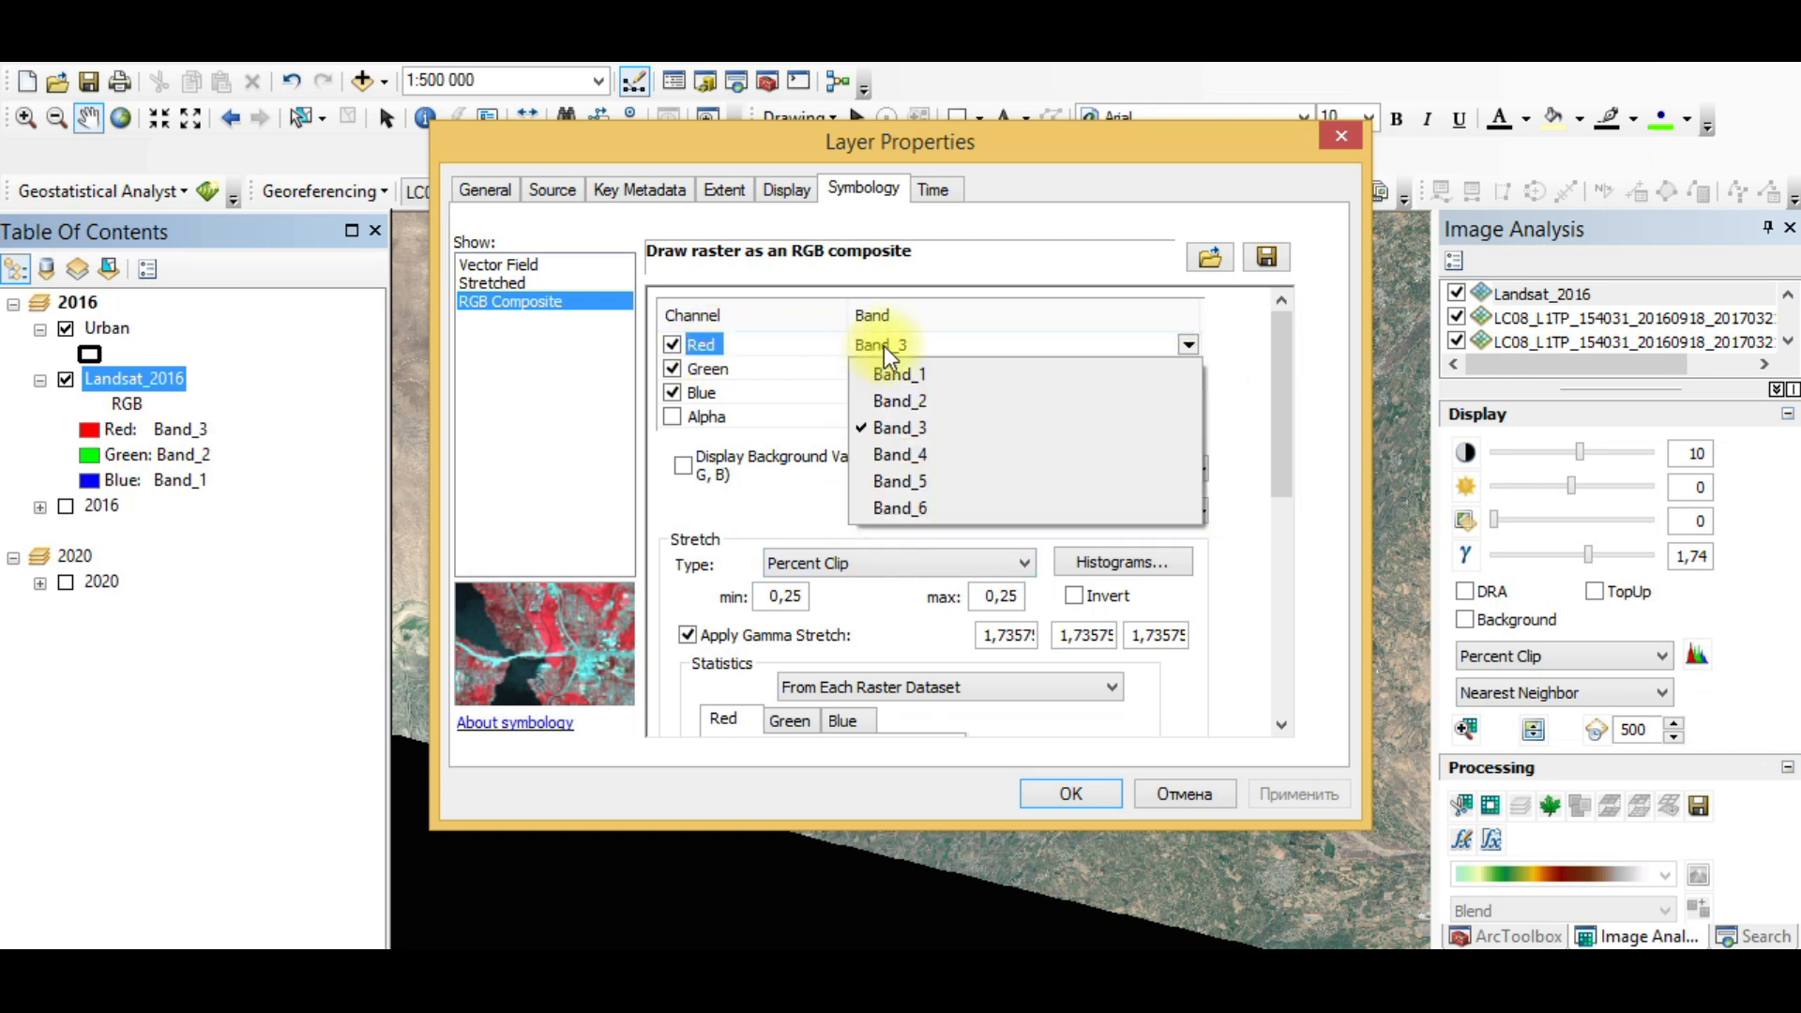
{"action": "left_click", "coordinate": [934, 308]}
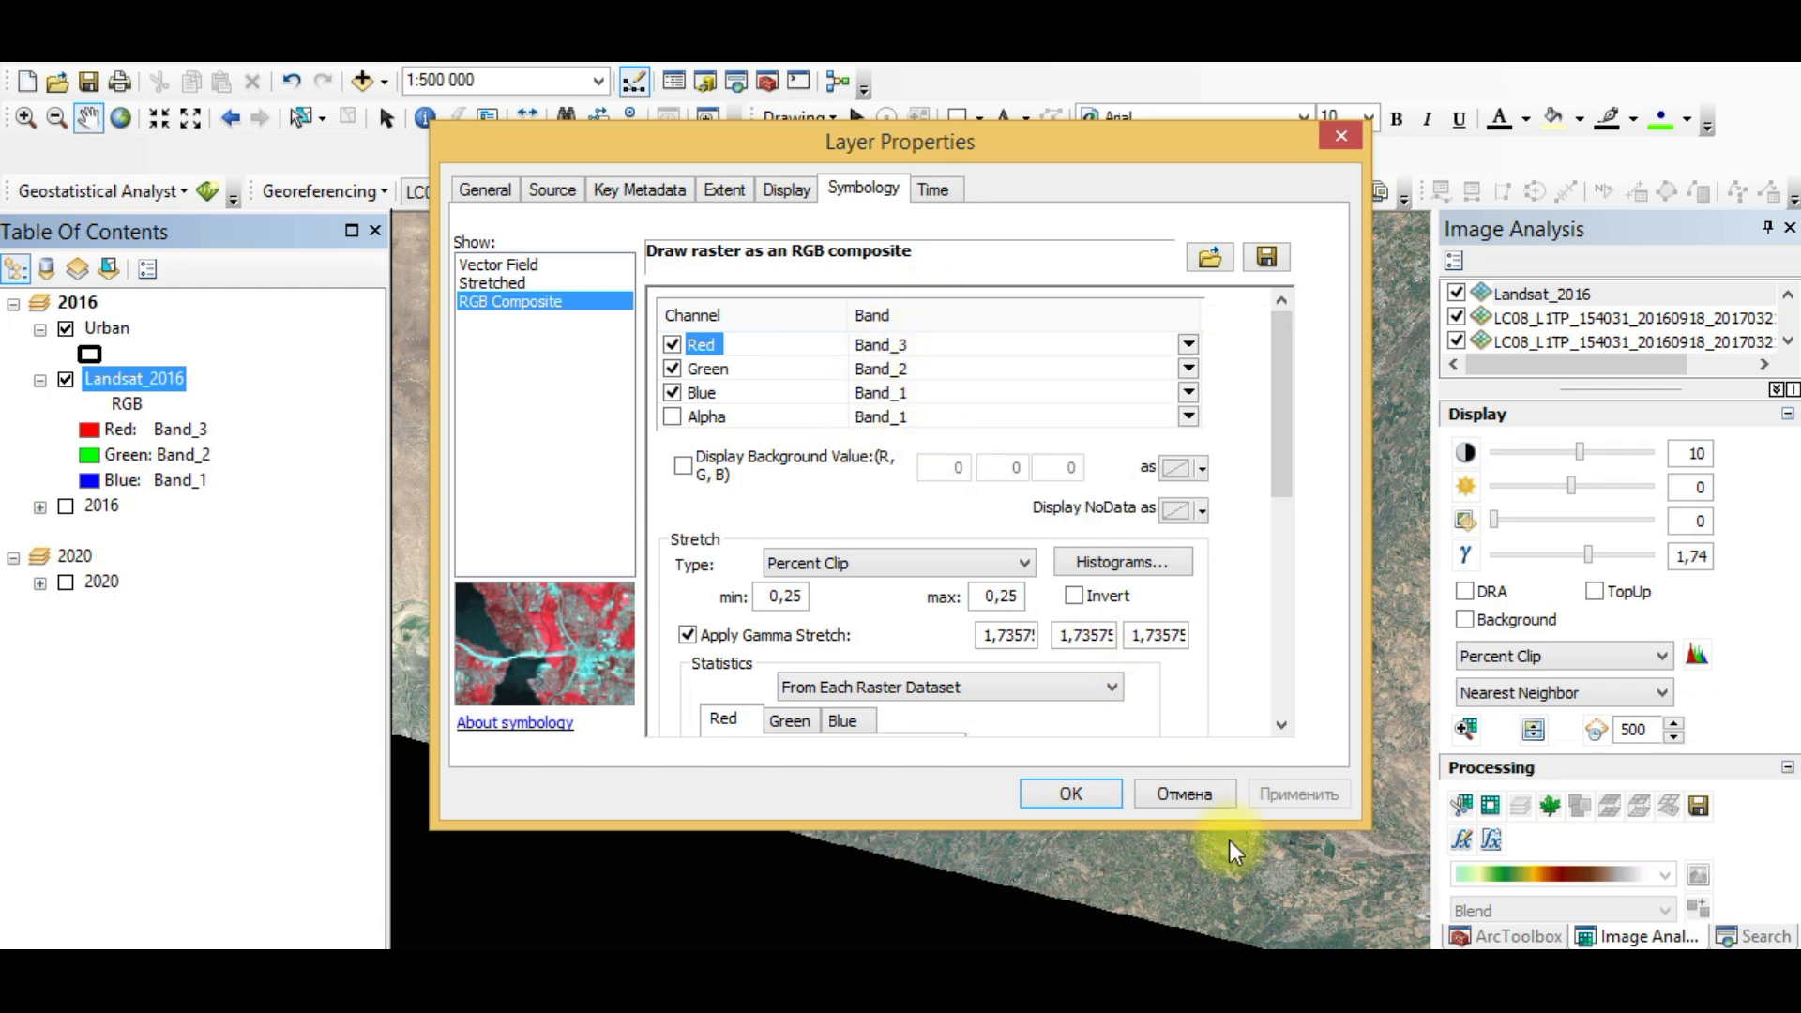
{"action": "left_click", "coordinate": [1180, 793]}
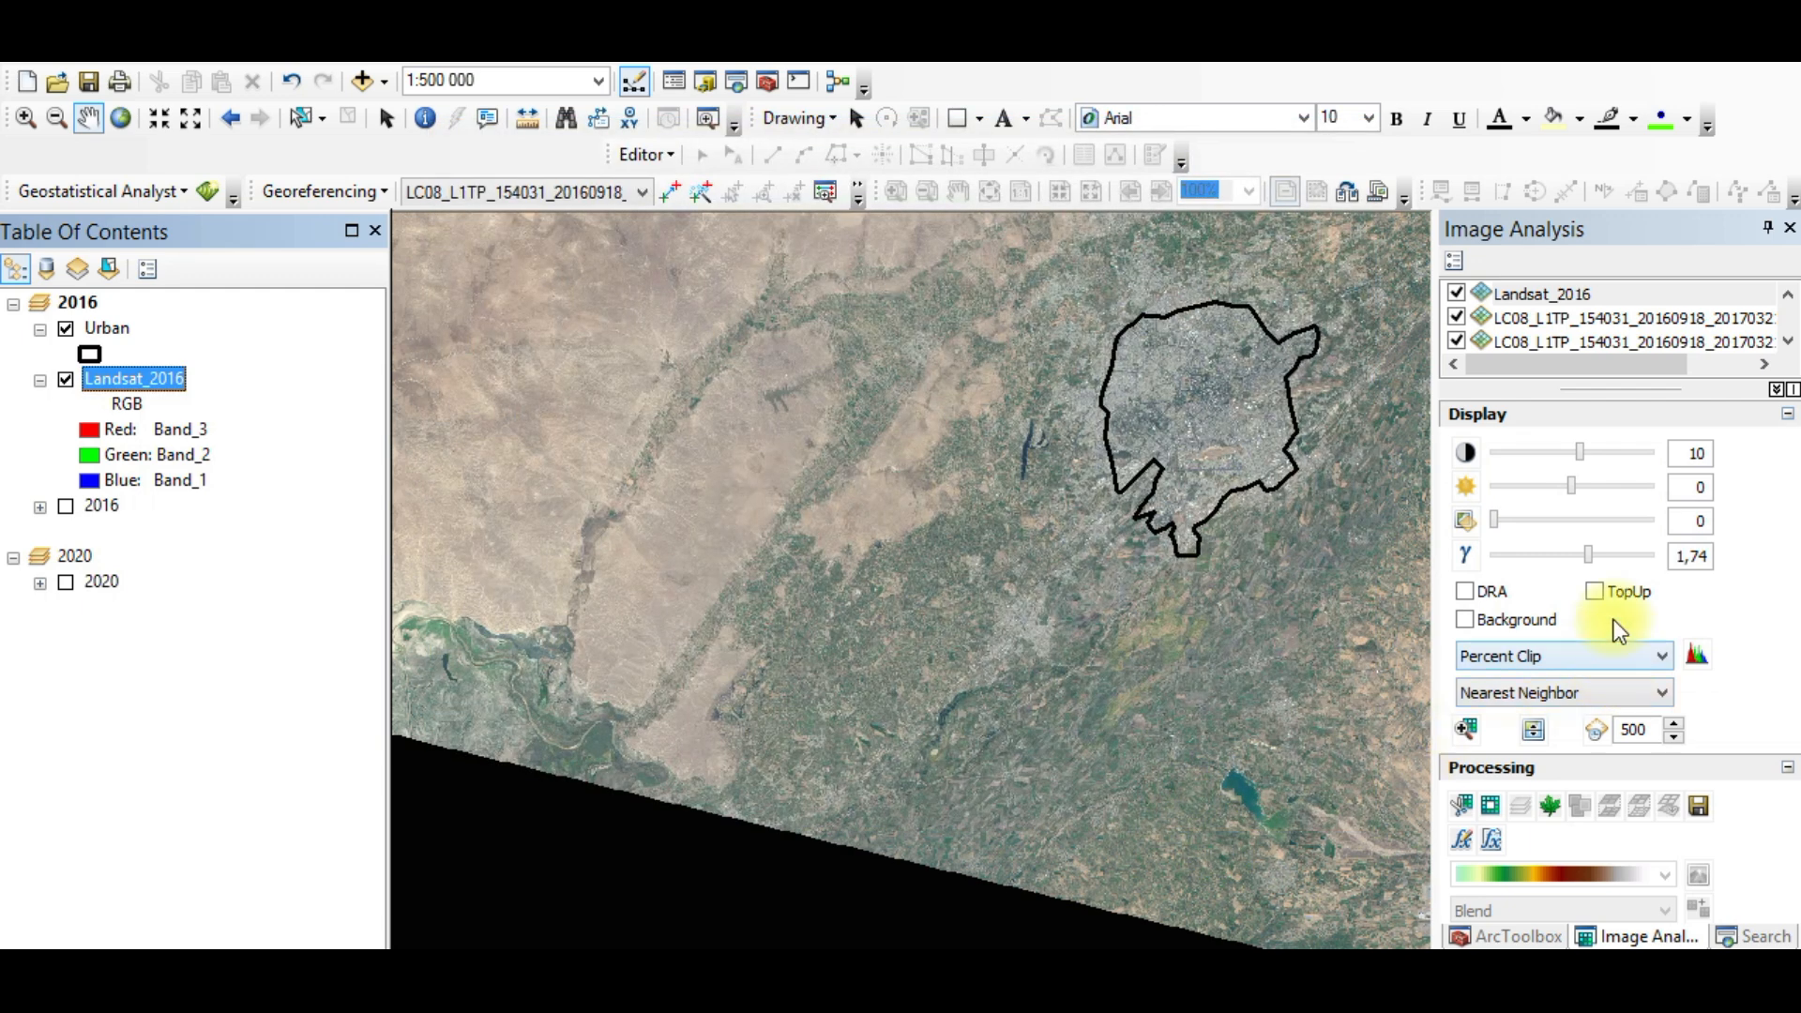
Step: Accept red band 3, infrared band 4 and Scientific Output as NDVI options, and compute the NDVI of Landsat_2016
{"action": "left_click", "coordinate": [1349, 556]}
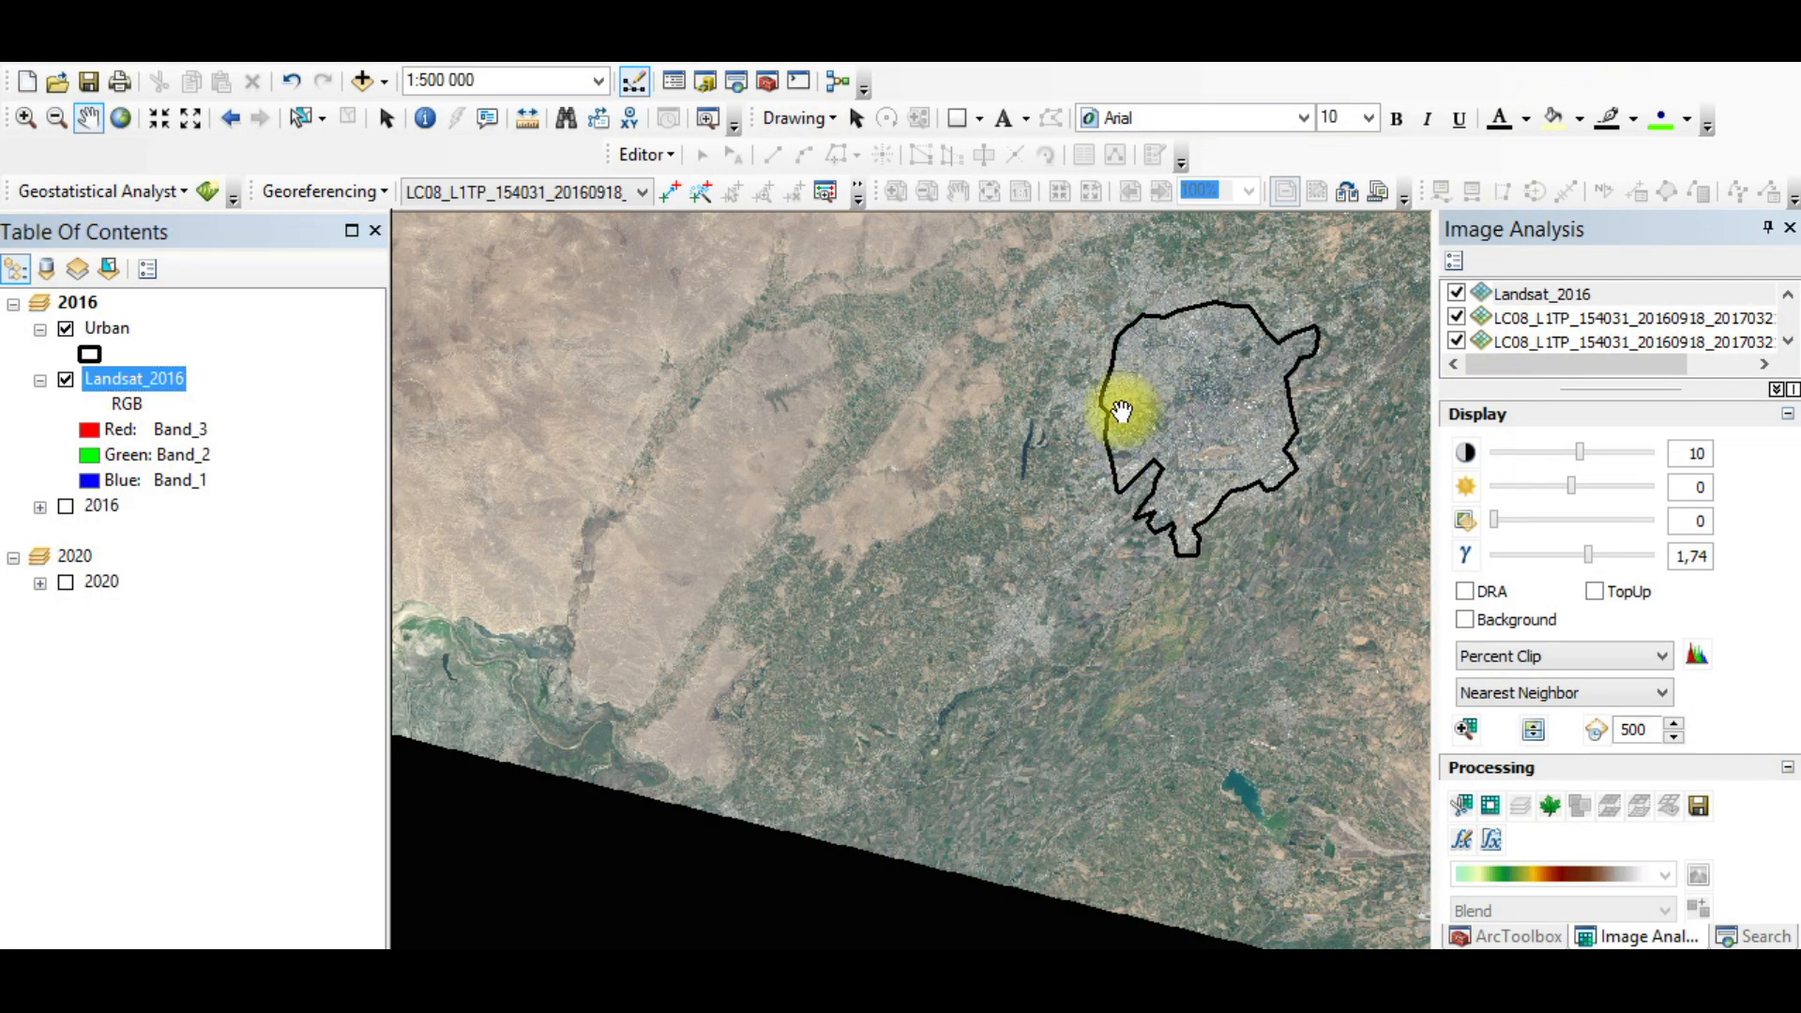
{"action": "left_click", "coordinate": [1455, 260]}
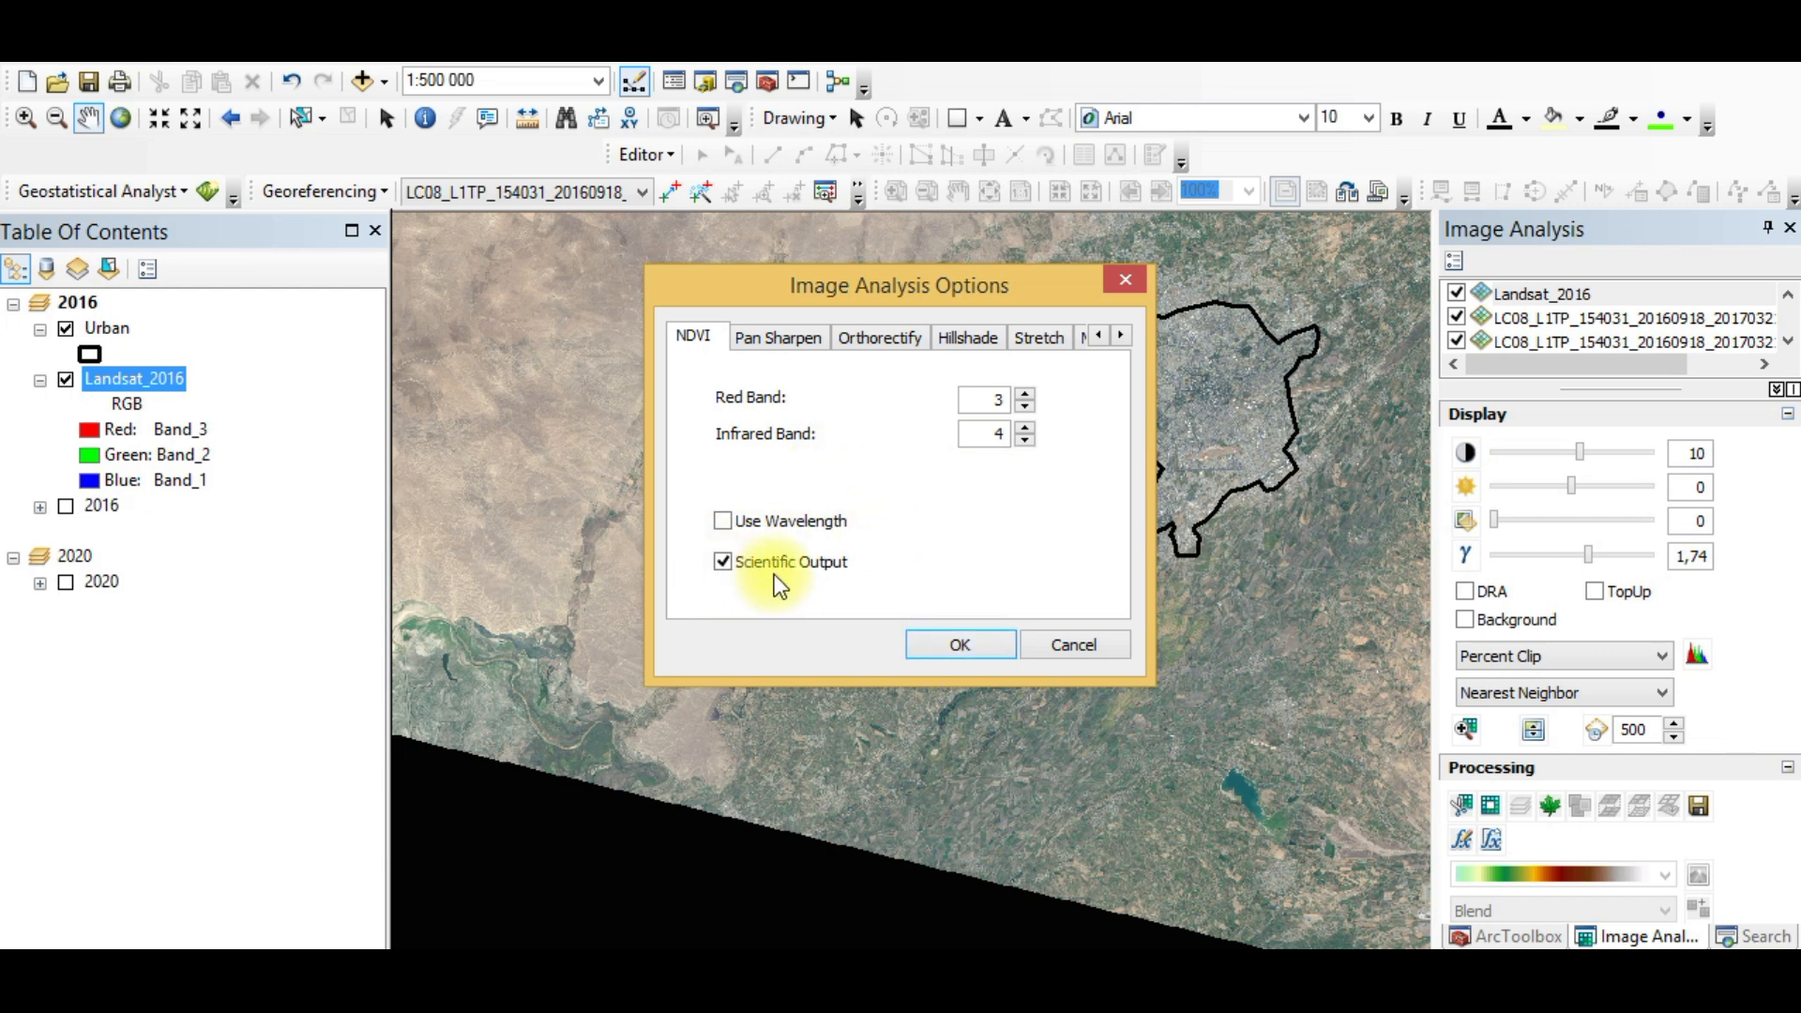
{"action": "left_click", "coordinate": [959, 645]}
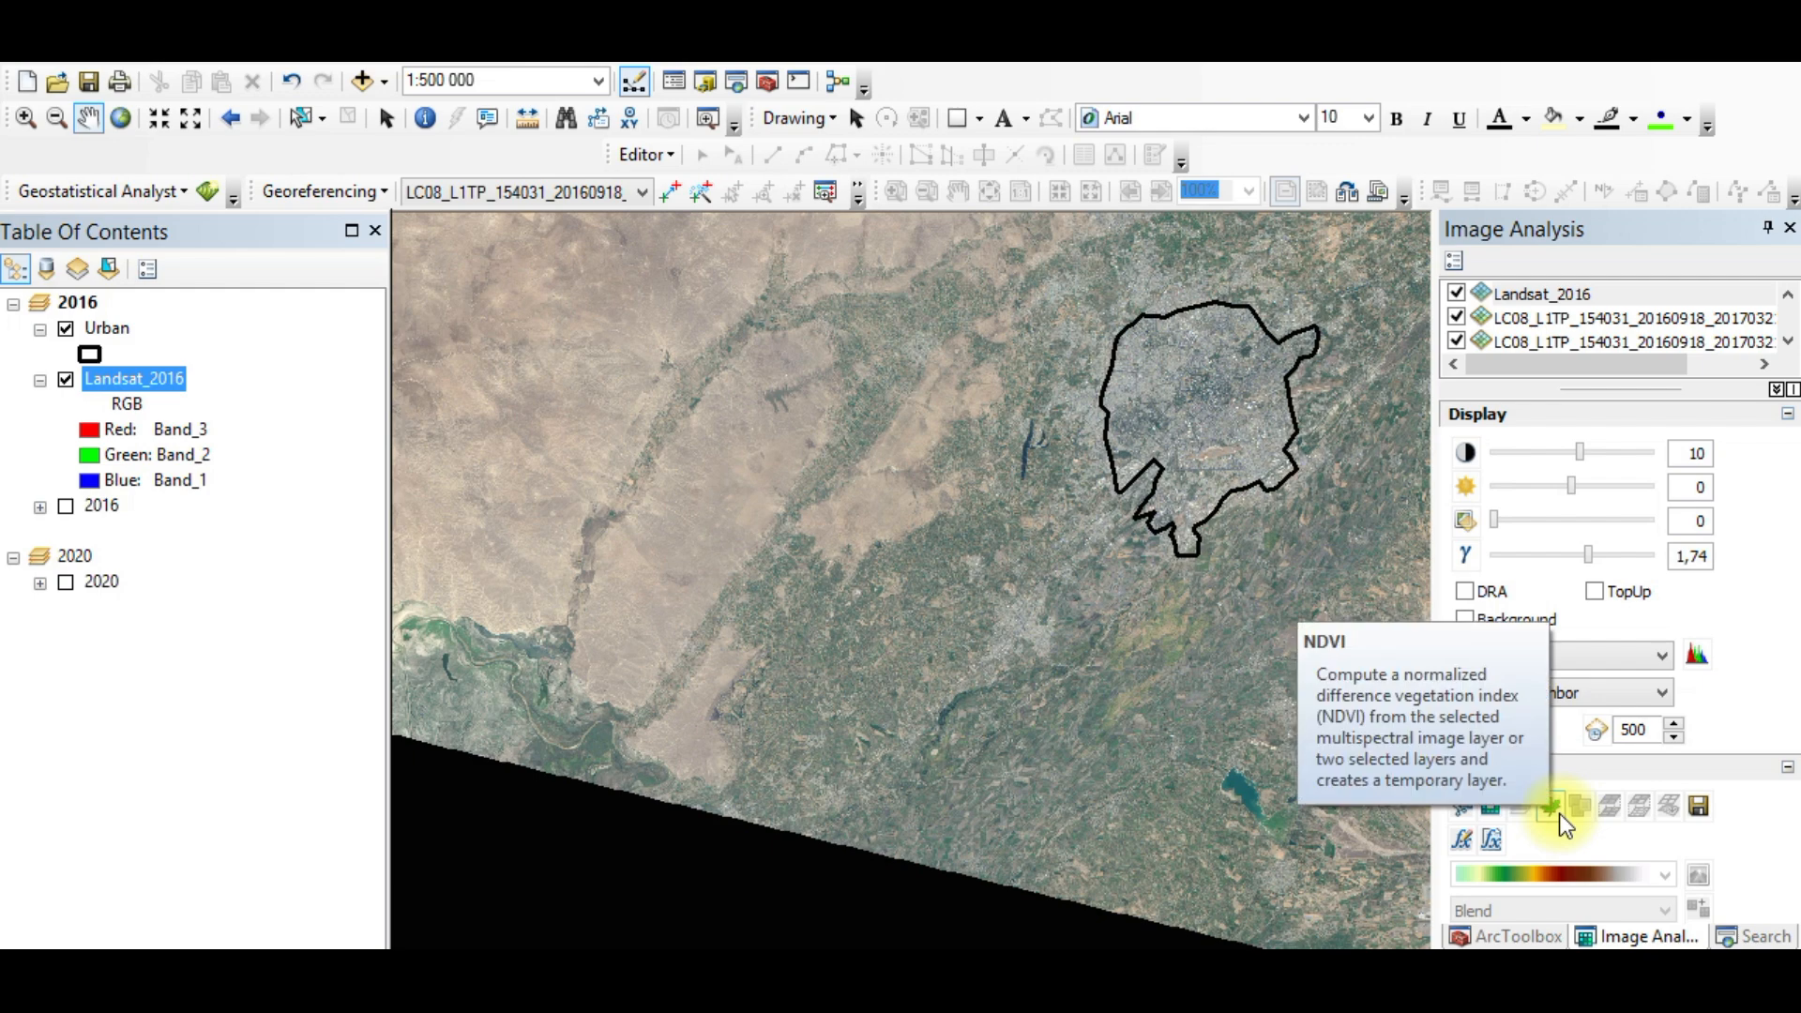
{"action": "left_click_drag", "start_coordinate": [883, 498], "coordinate": [864, 690]}
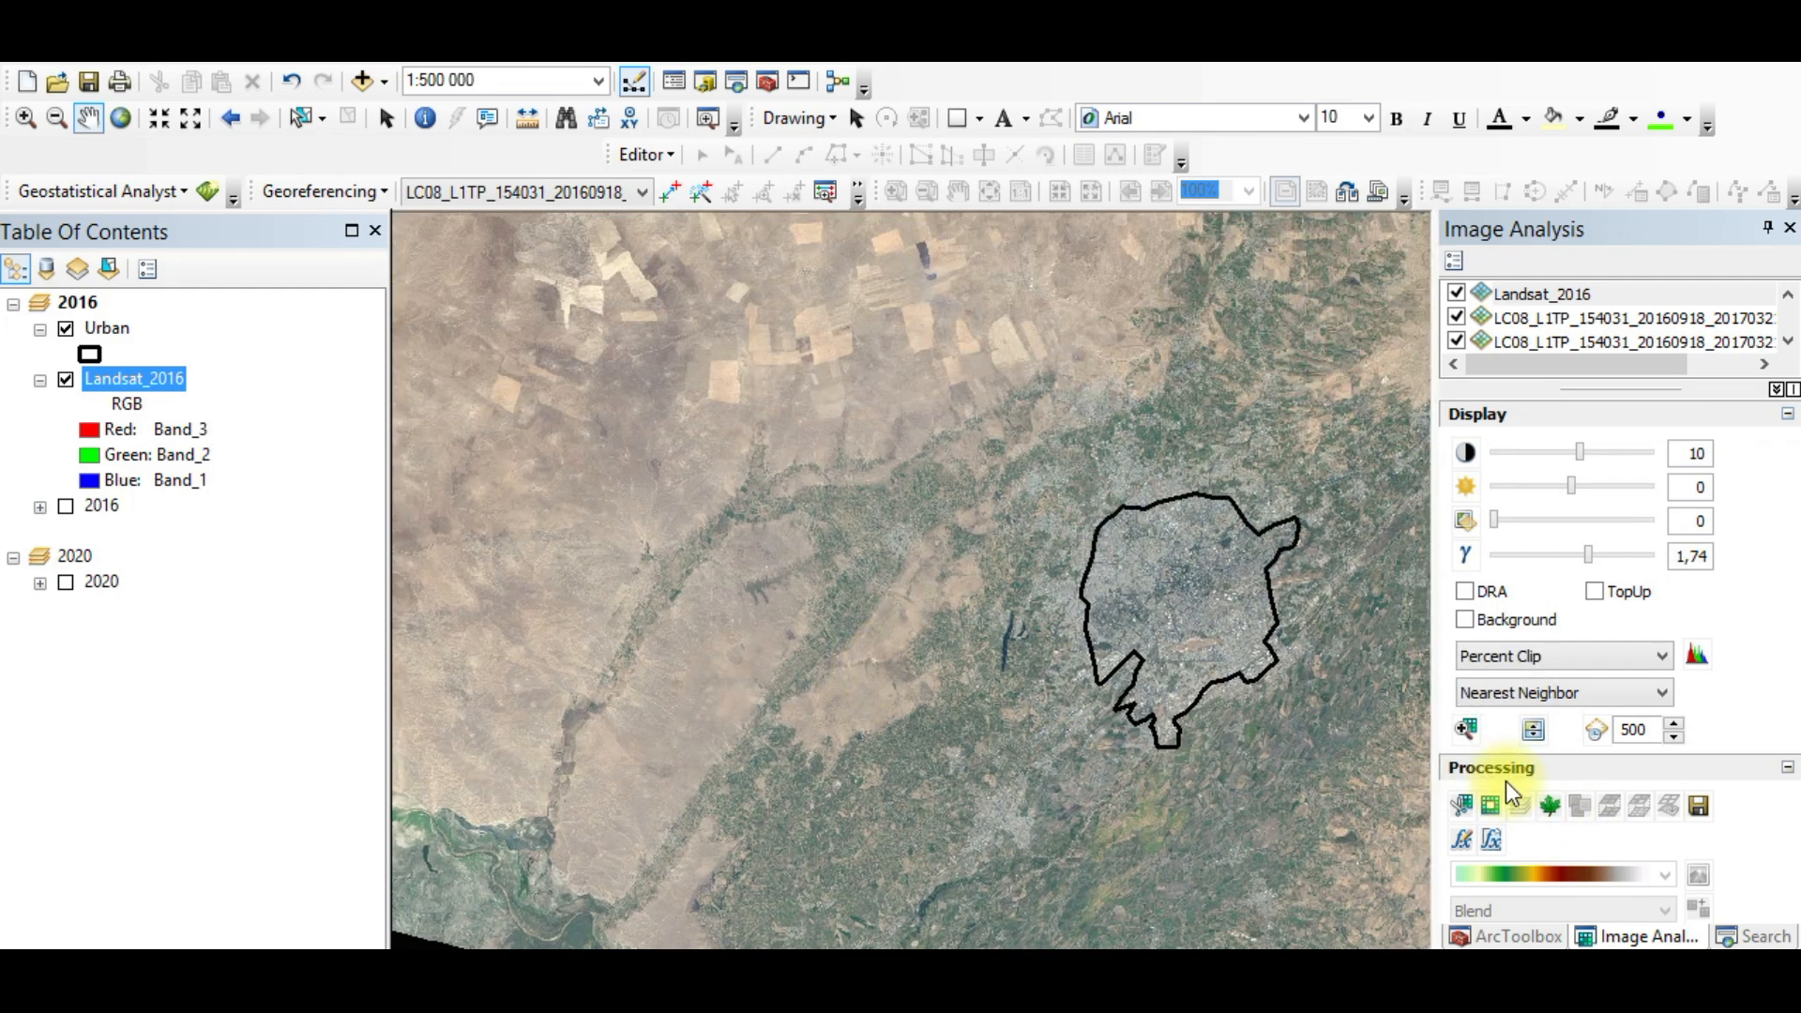
{"action": "left_click", "coordinate": [1548, 806]}
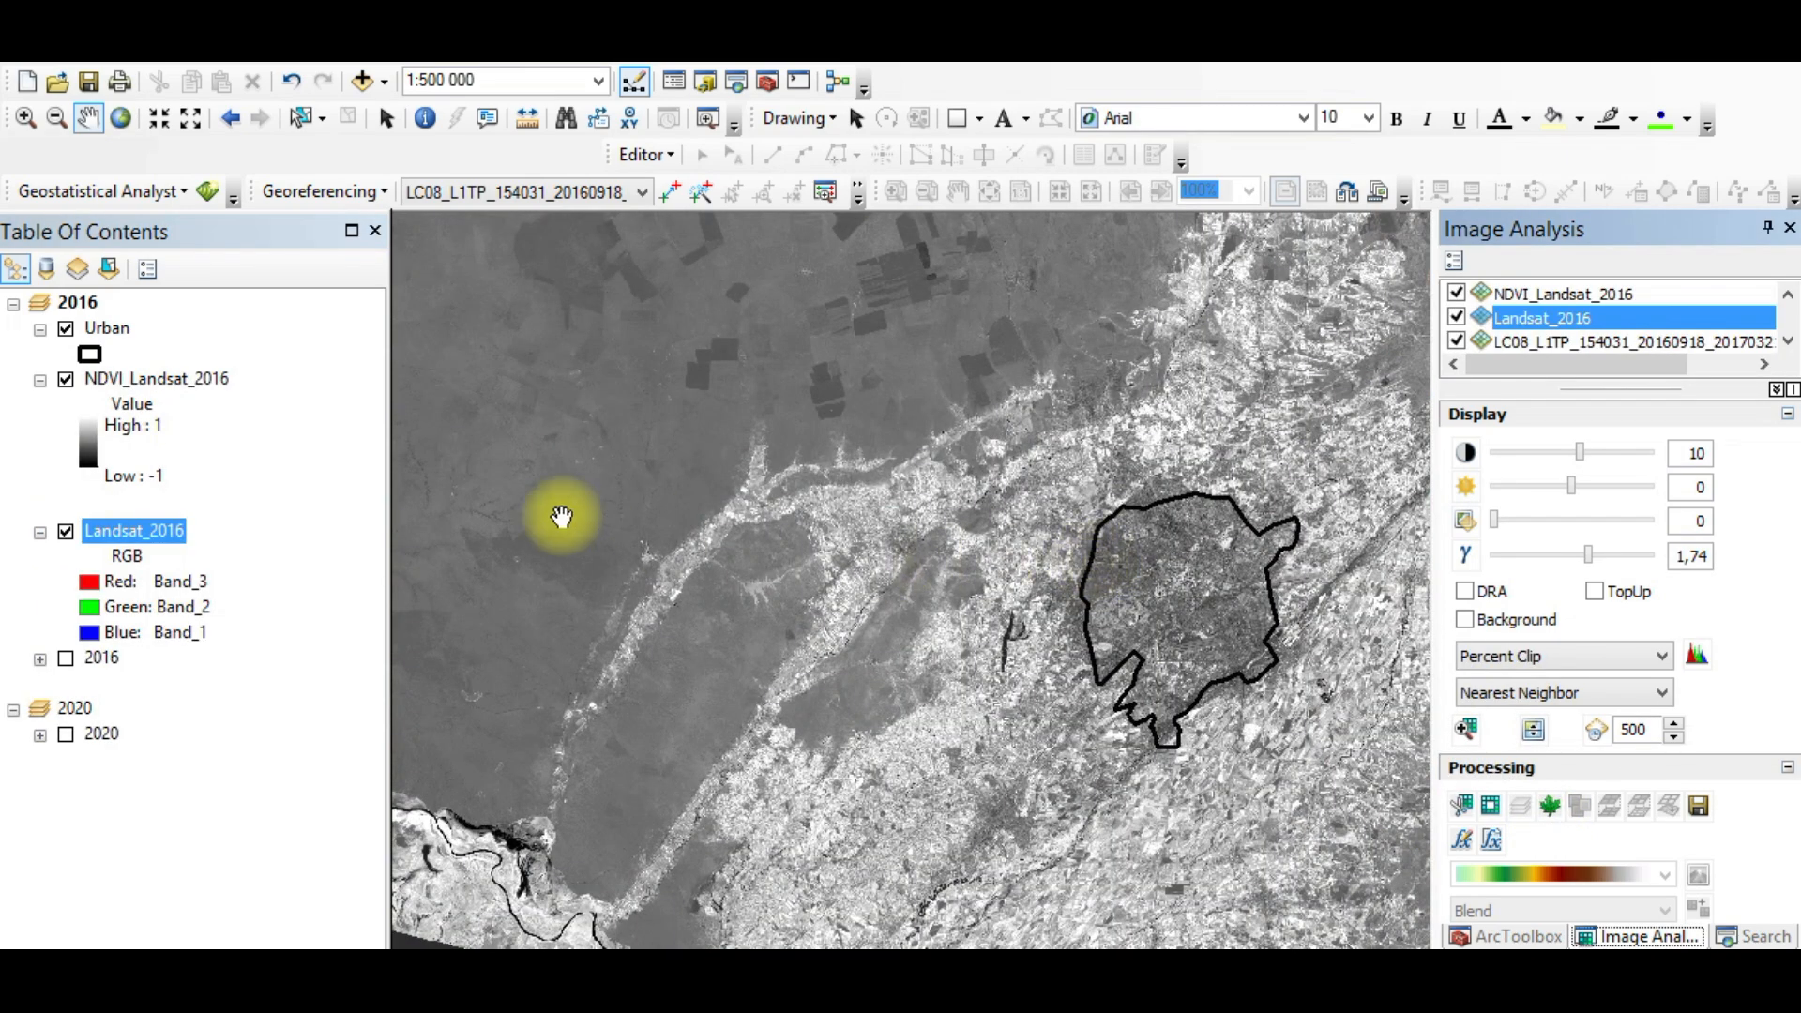
Step: Hide the Landsat_2016 composite and view the whole scene of the NDVI_Landsat_2016 layer
{"action": "left_click", "coordinate": [141, 379]}
{"action": "left_click", "coordinate": [66, 531]}
{"action": "scroll", "coordinate": [1093, 699], "scroll_direction": "down", "scroll_amount": 2}
{"action": "scroll", "coordinate": [1093, 699], "scroll_direction": "down", "scroll_amount": 4}
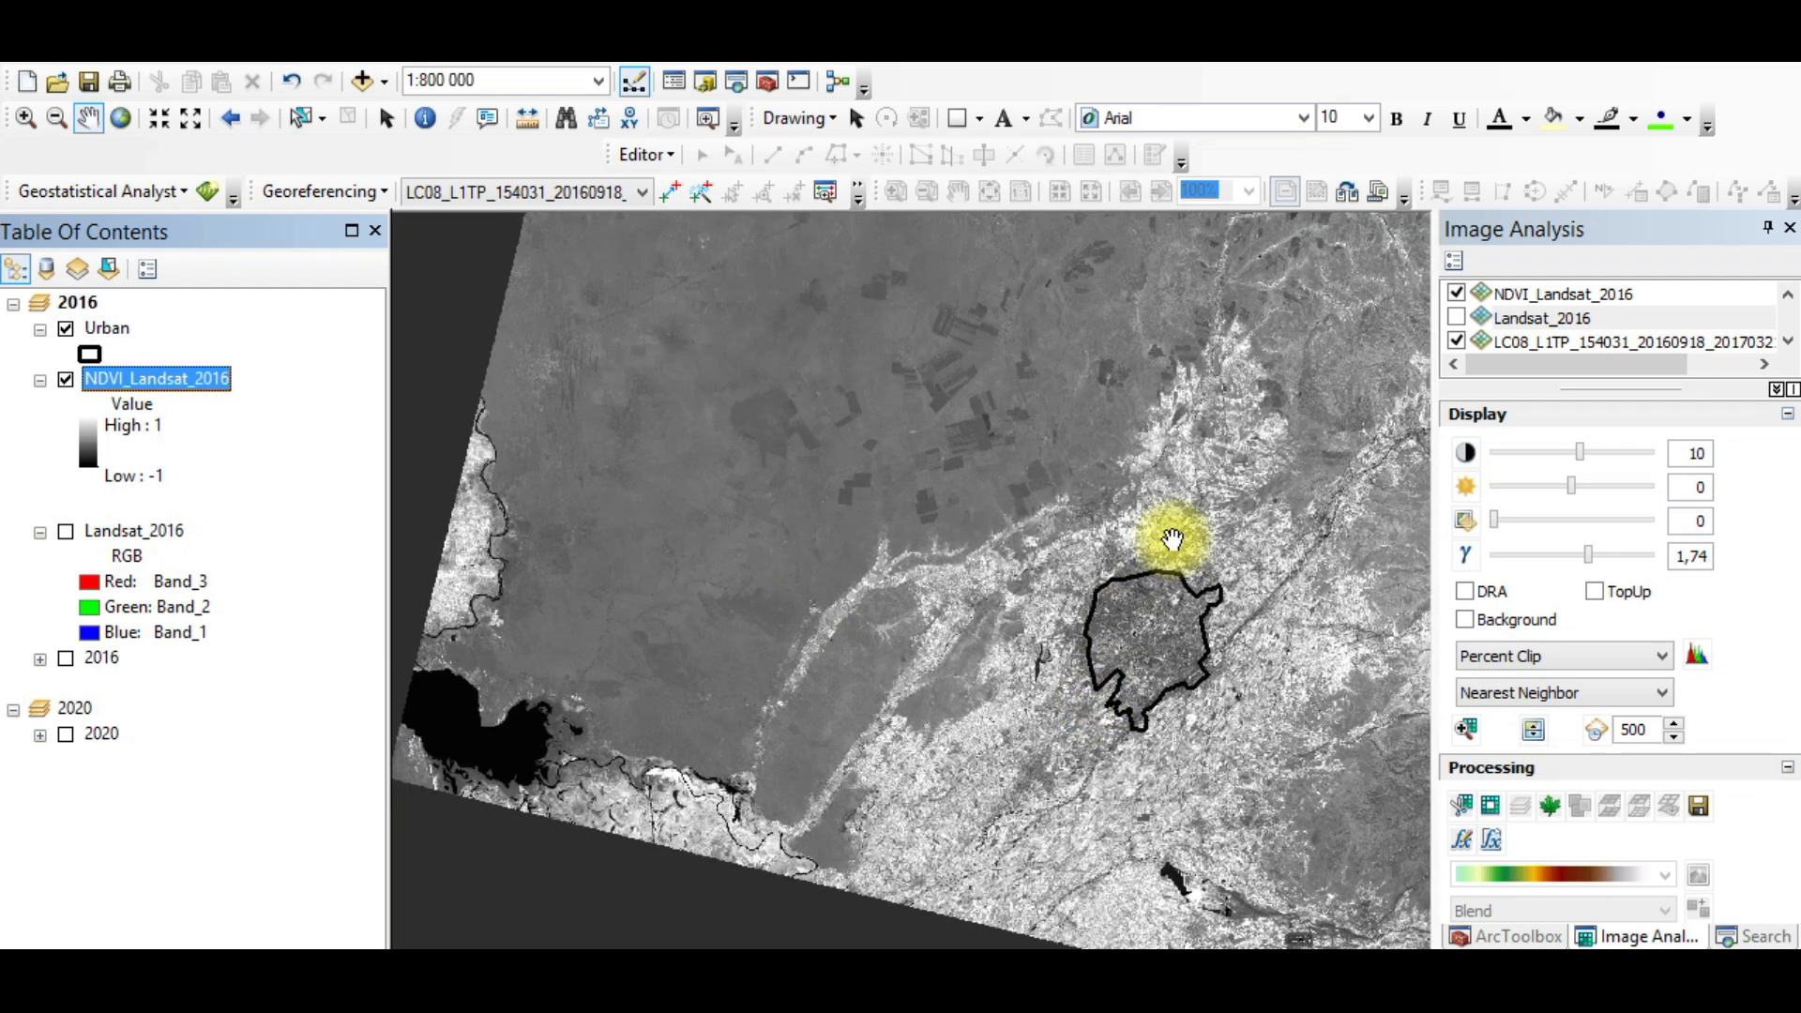
{"action": "scroll", "coordinate": [1080, 634], "scroll_direction": "up", "scroll_amount": 3}
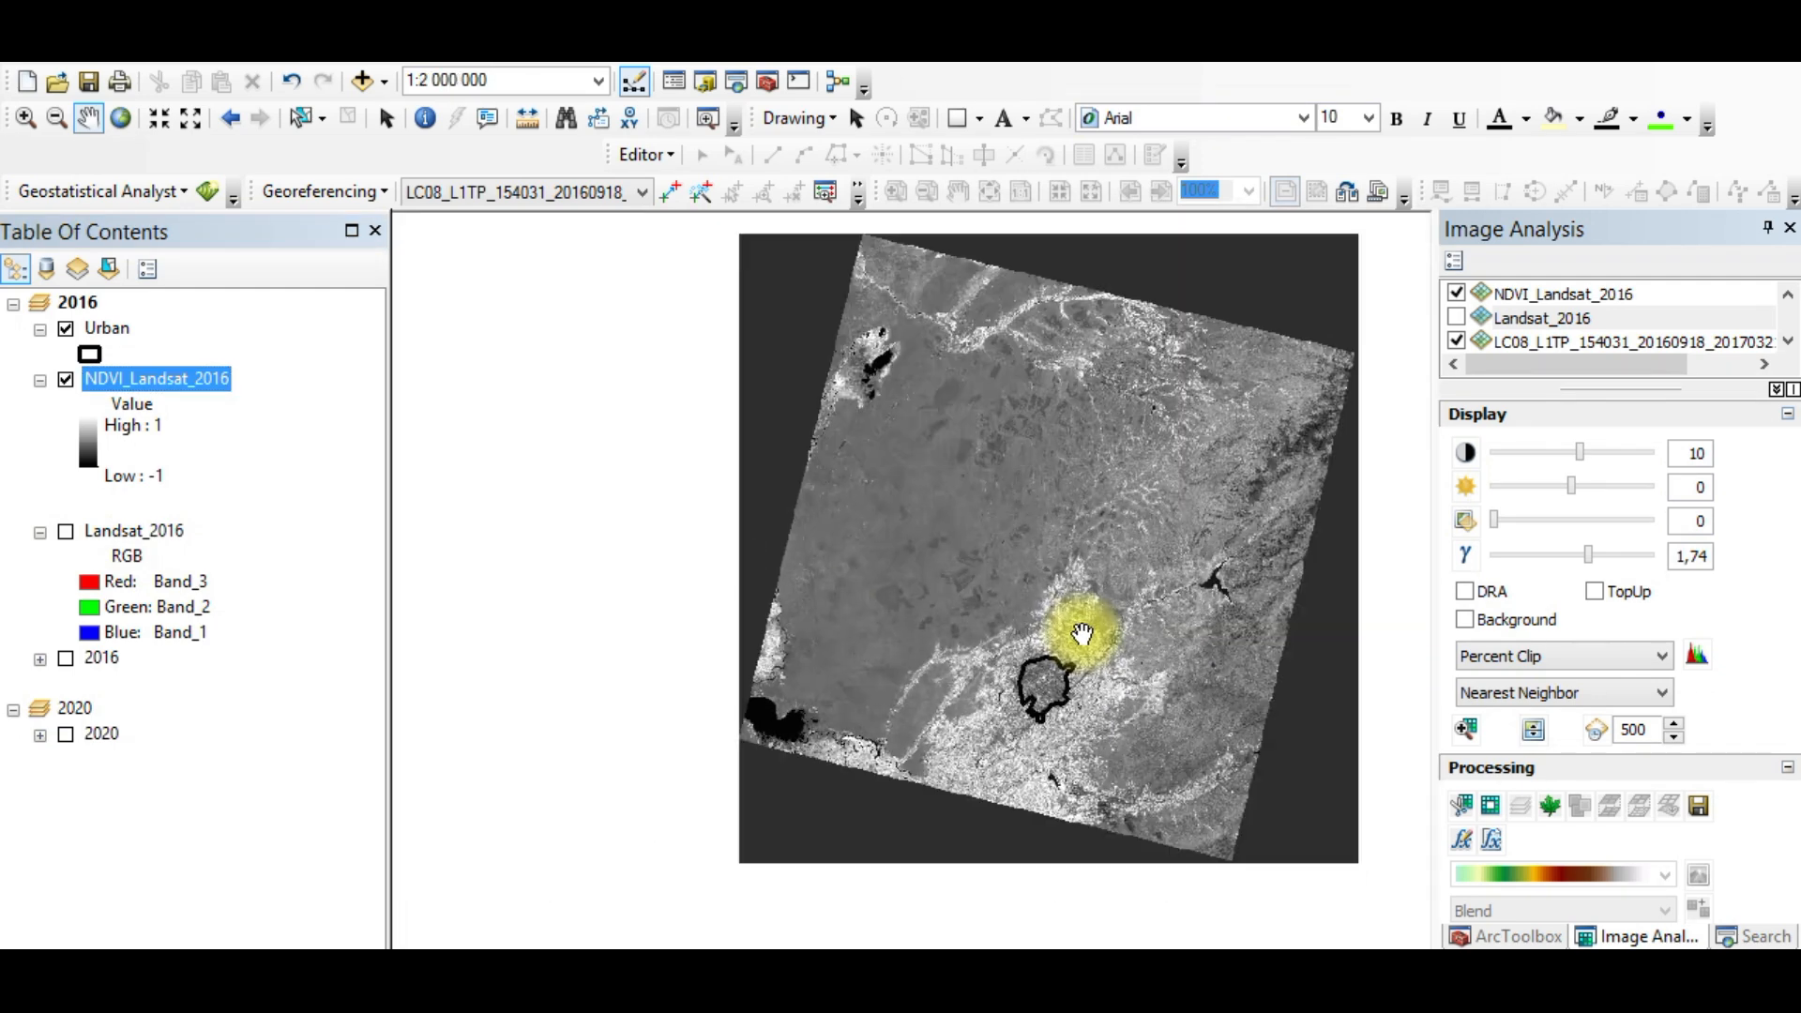
{"action": "scroll", "coordinate": [1063, 717], "scroll_direction": "up", "scroll_amount": 3}
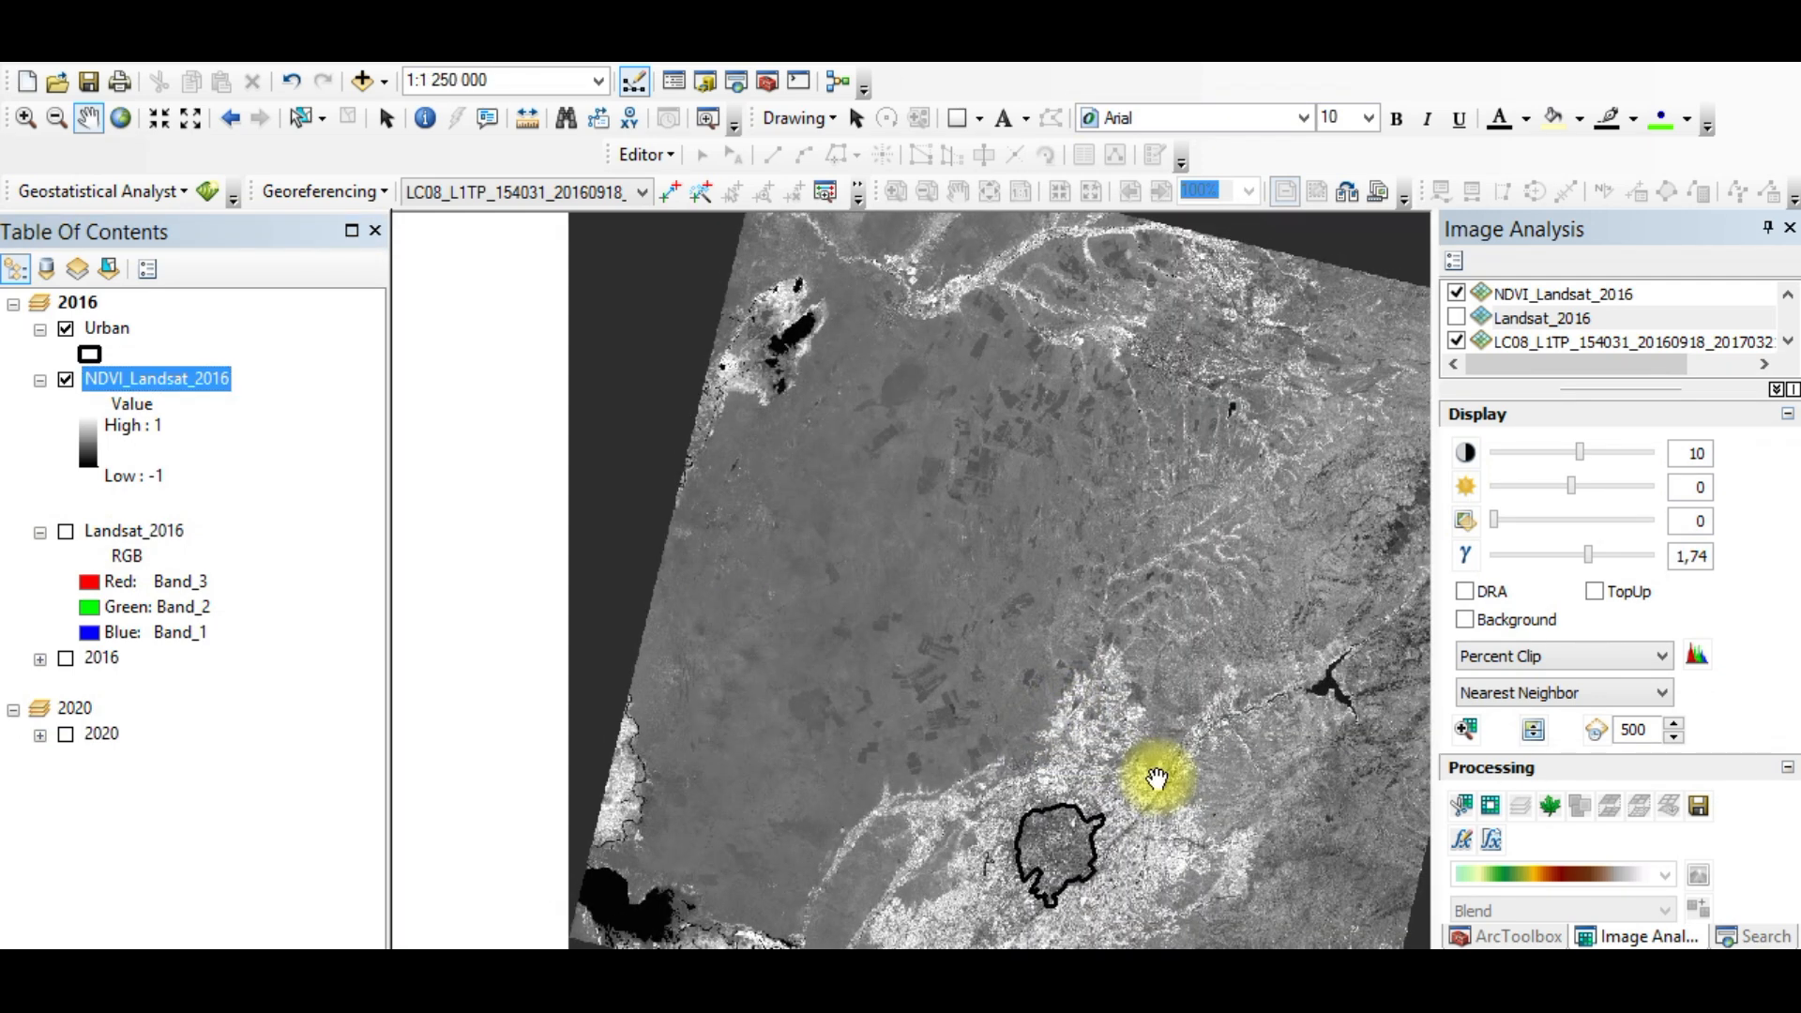
Step: Compare the NDVI legend's high and low ends with the Urban area and the surrounding vegetation in NDVI_Landsat_2016
{"action": "left_click", "coordinate": [131, 474]}
{"action": "left_click", "coordinate": [143, 430]}
{"action": "left_click_drag", "start_coordinate": [745, 763], "coordinate": [774, 609]}
{"action": "scroll", "coordinate": [710, 717], "scroll_direction": "up", "scroll_amount": 1}
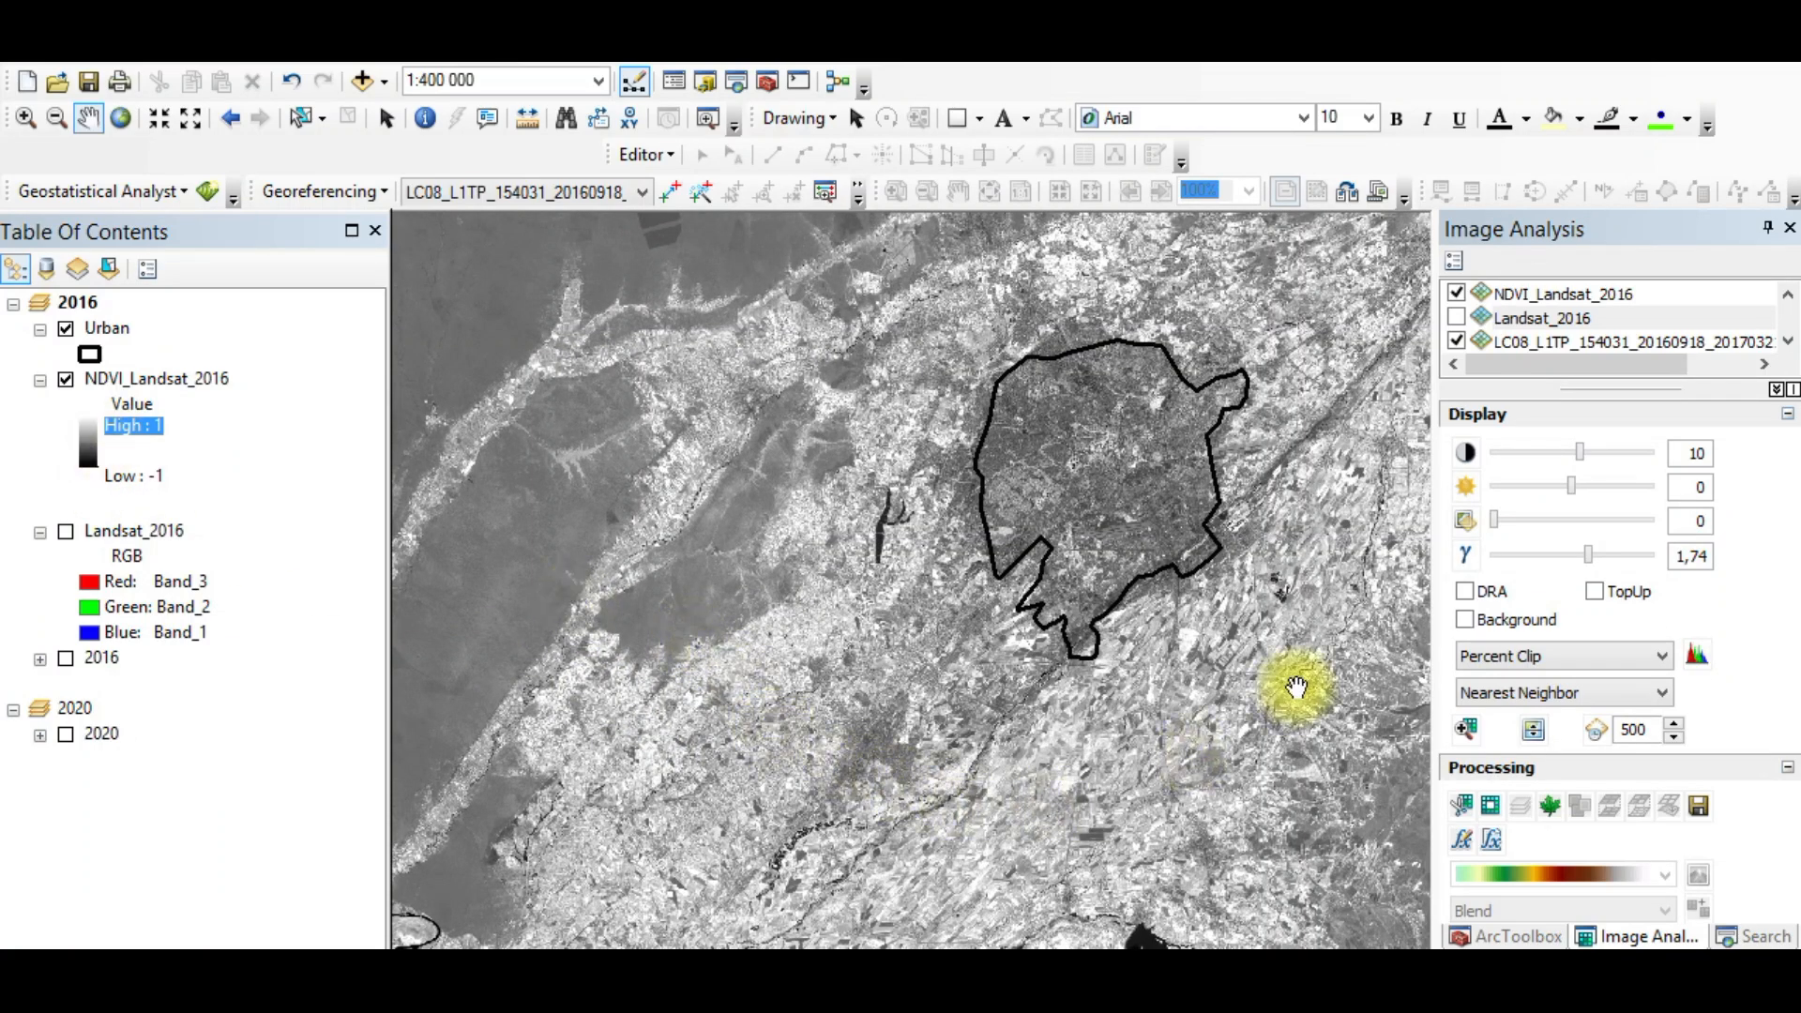
{"action": "left_click_drag", "start_coordinate": [686, 697], "coordinate": [826, 528]}
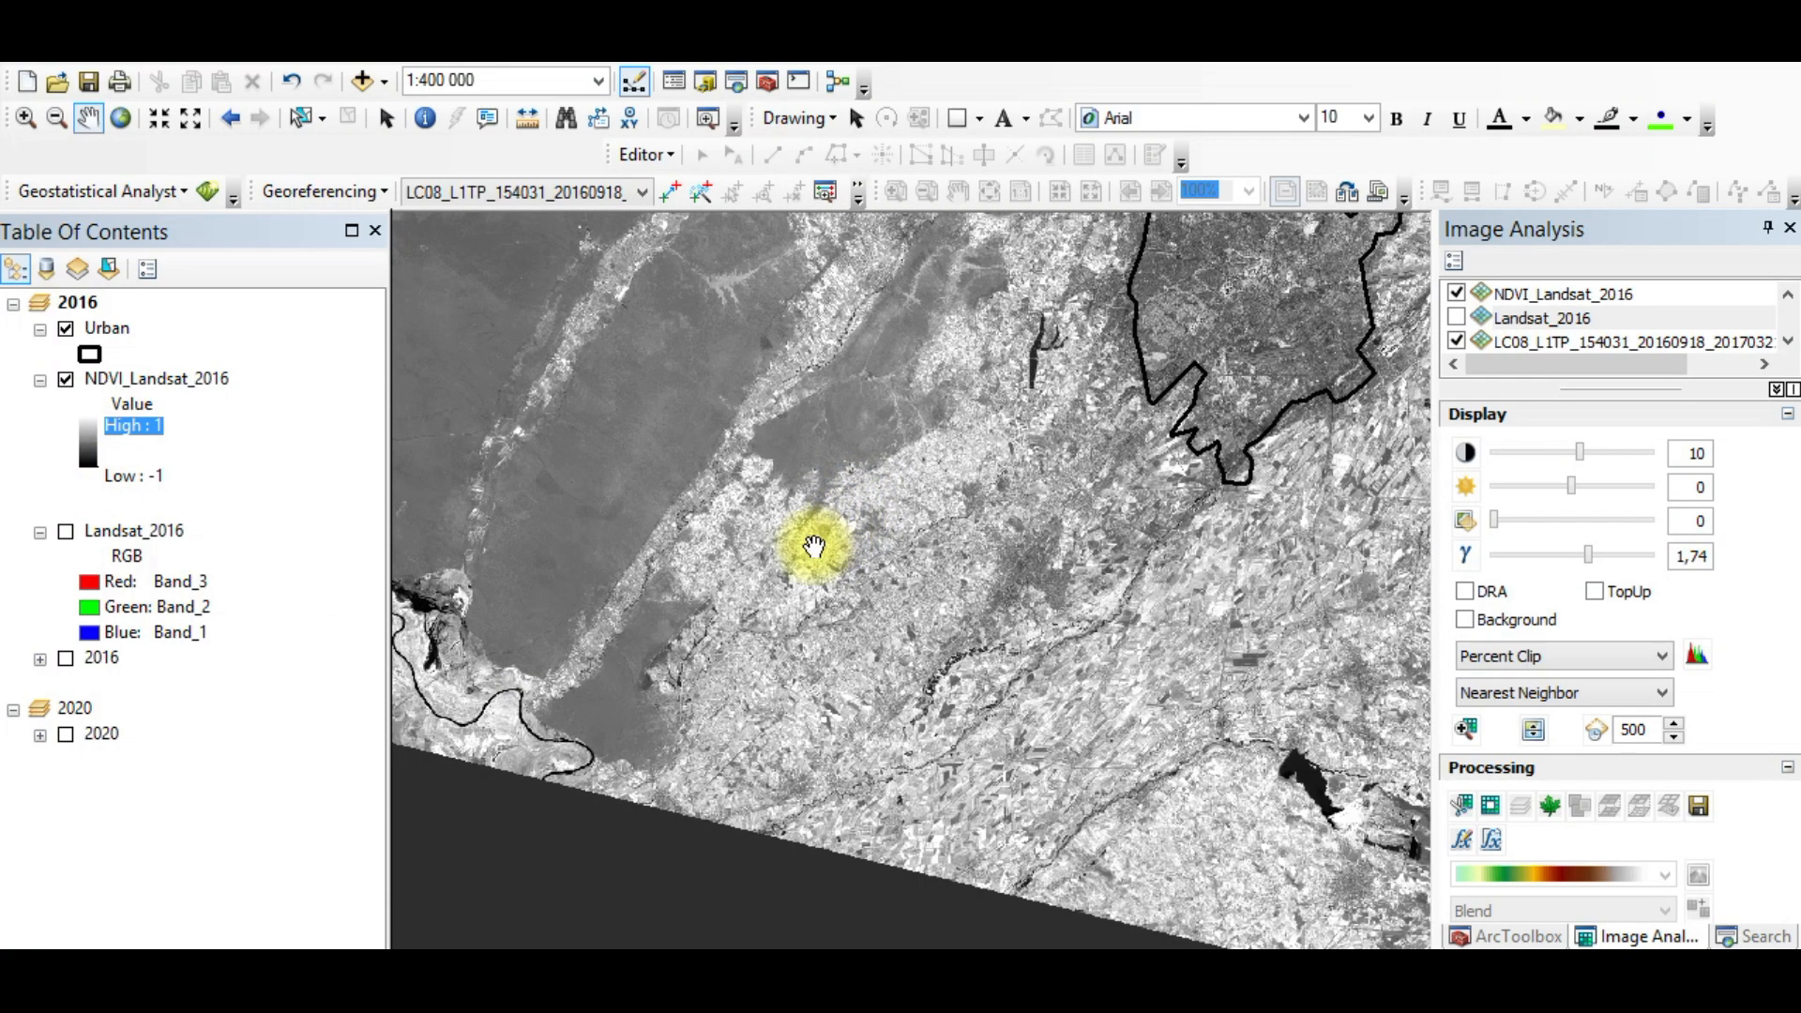
{"action": "left_click_drag", "start_coordinate": [1186, 780], "coordinate": [911, 844]}
{"action": "left_click_drag", "start_coordinate": [1097, 691], "coordinate": [1013, 804]}
{"action": "left_click_drag", "start_coordinate": [1073, 603], "coordinate": [1080, 766]}
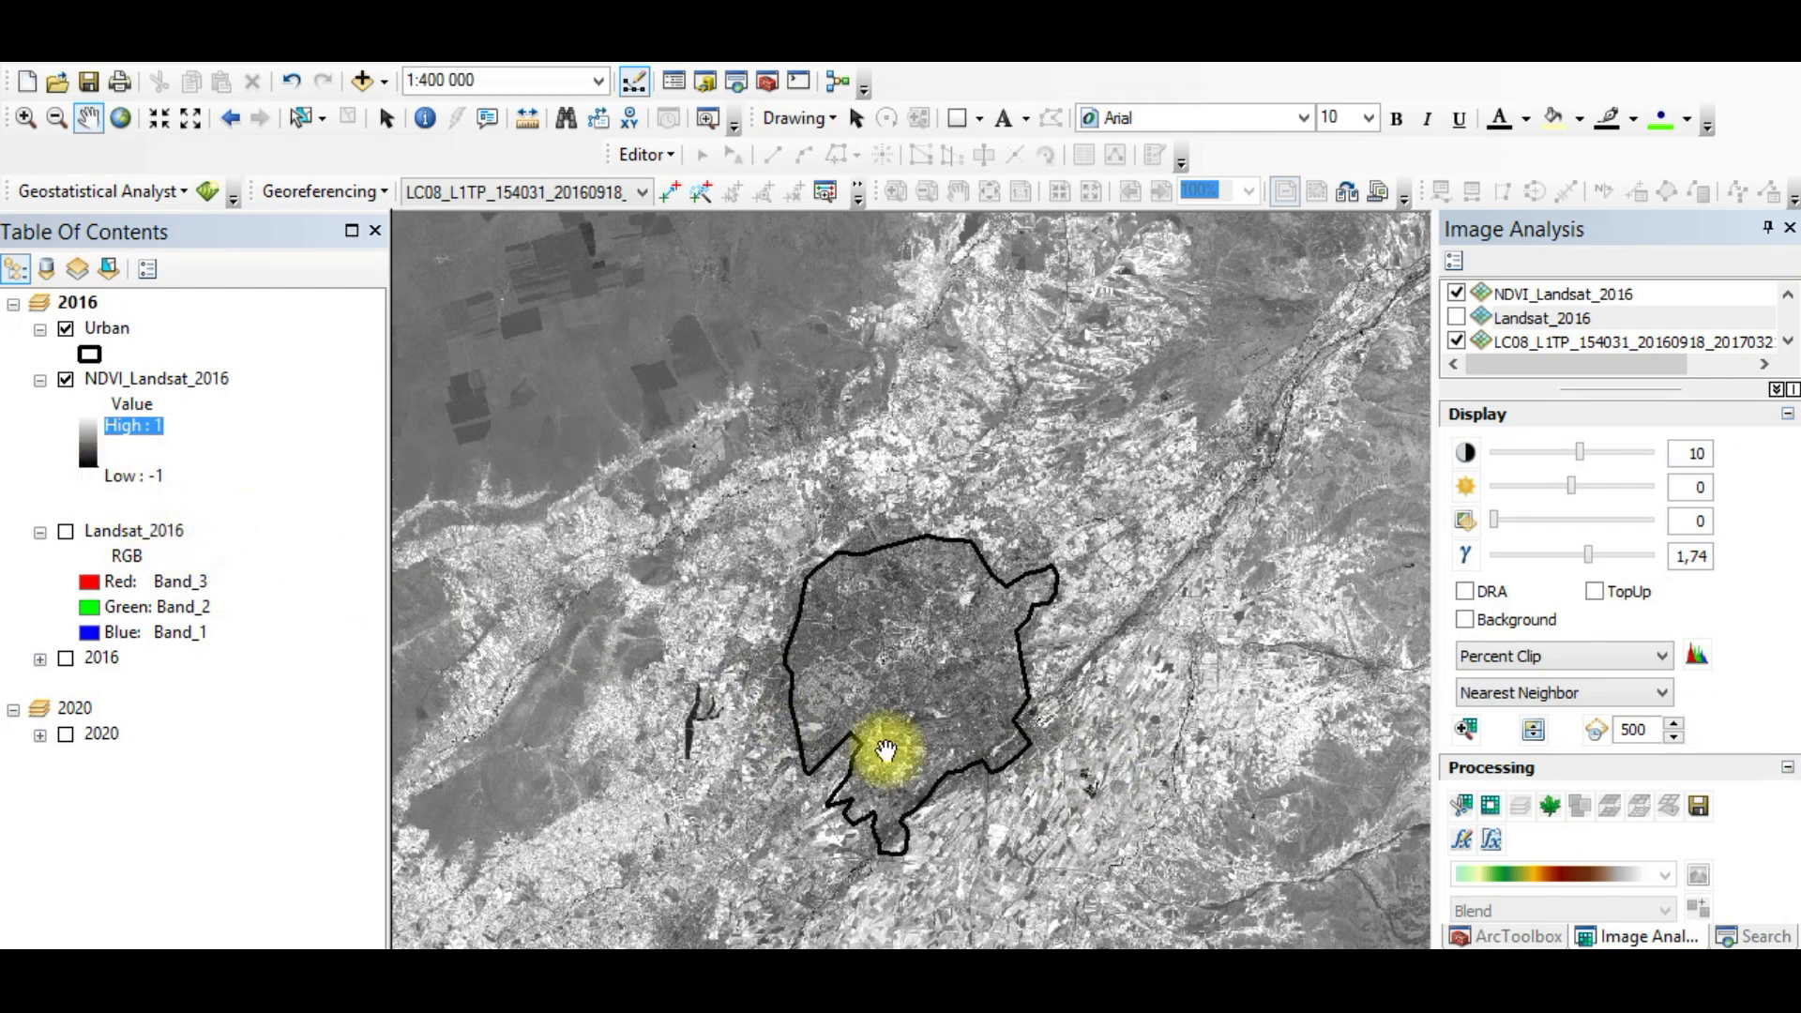
{"action": "left_click_drag", "start_coordinate": [888, 751], "coordinate": [947, 685]}
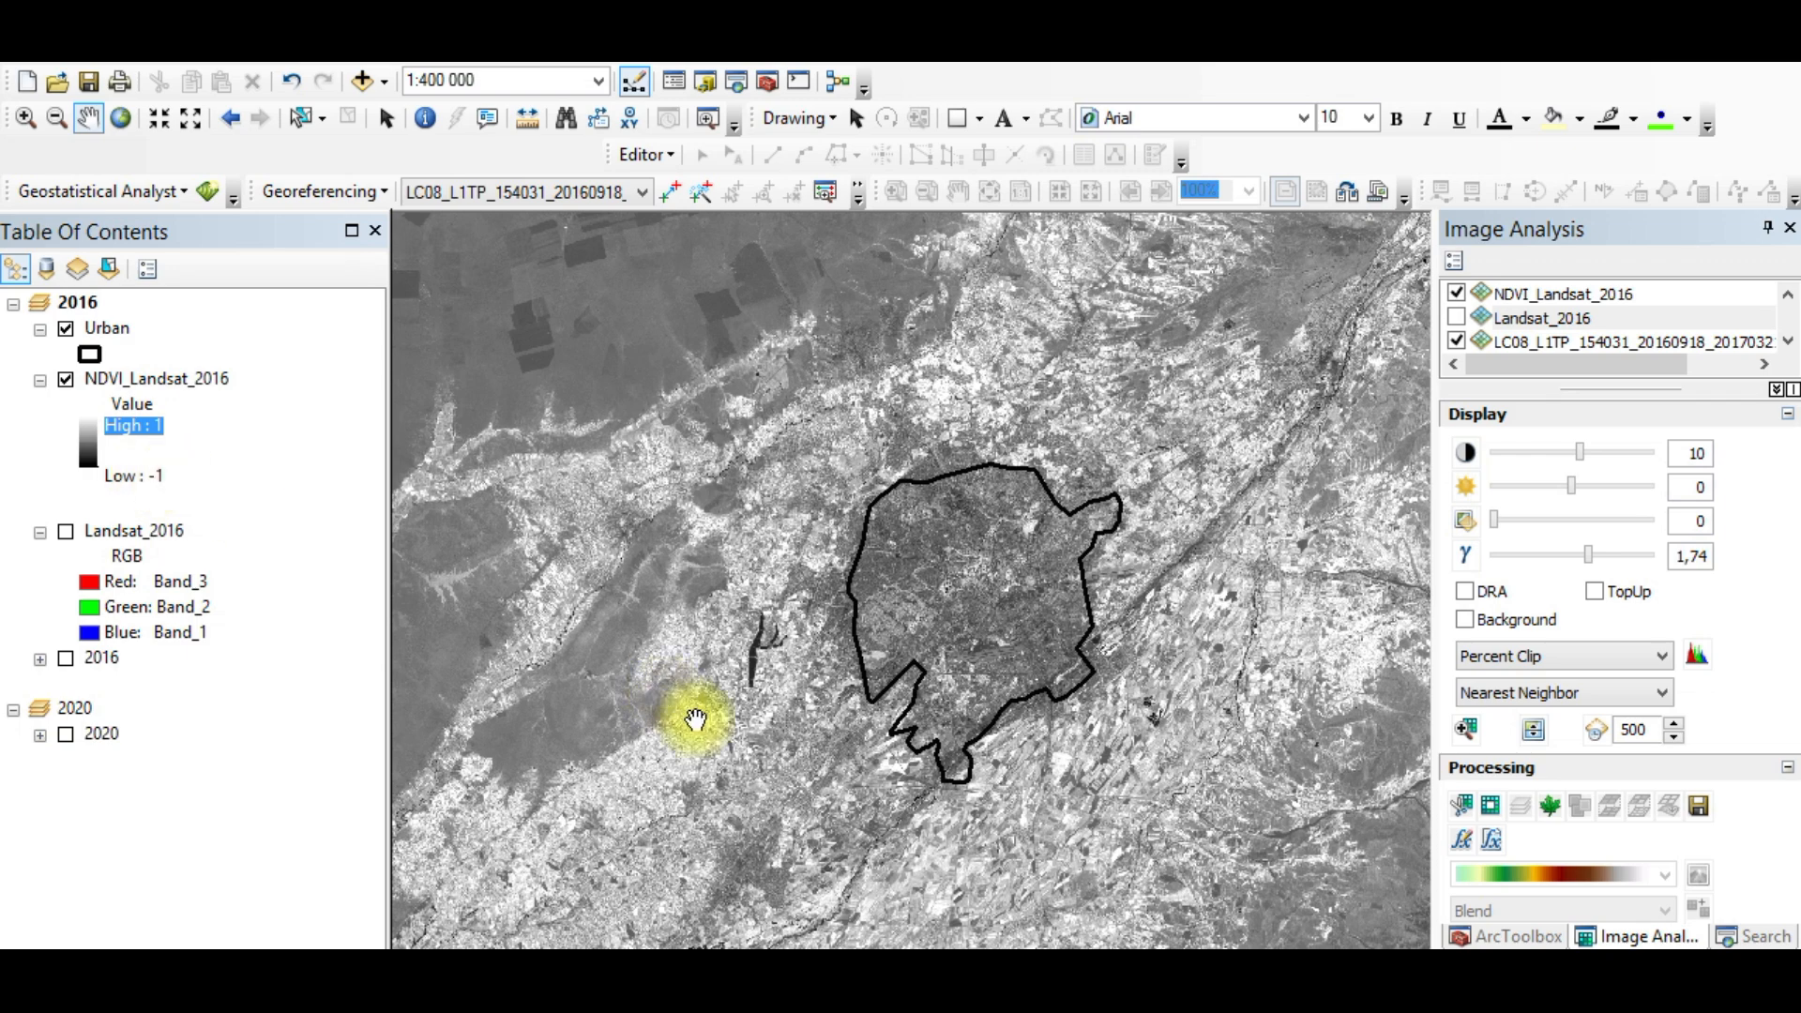
Step: Inspect the water bodies west and southeast of the Urban area in the NDVI_Landsat_2016 layer
{"action": "scroll", "coordinate": [760, 667], "scroll_direction": "up", "scroll_amount": 5}
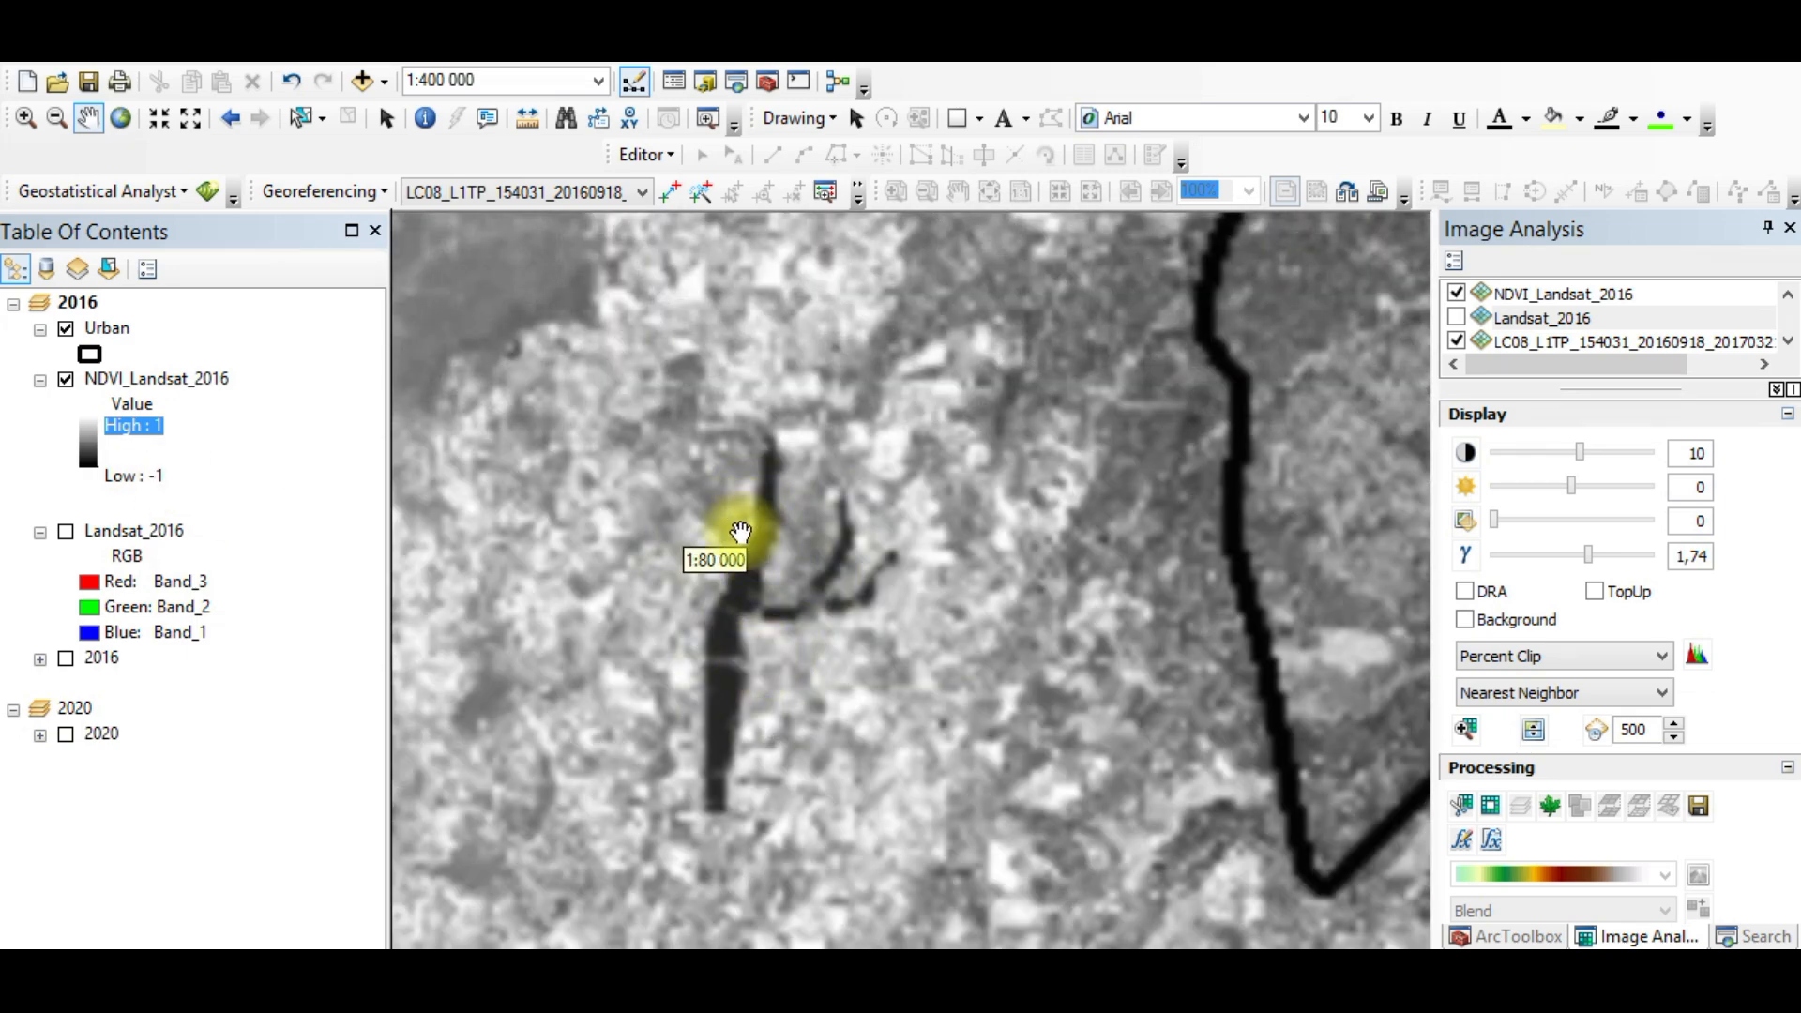
{"action": "scroll", "coordinate": [886, 872], "scroll_direction": "down", "scroll_amount": 3}
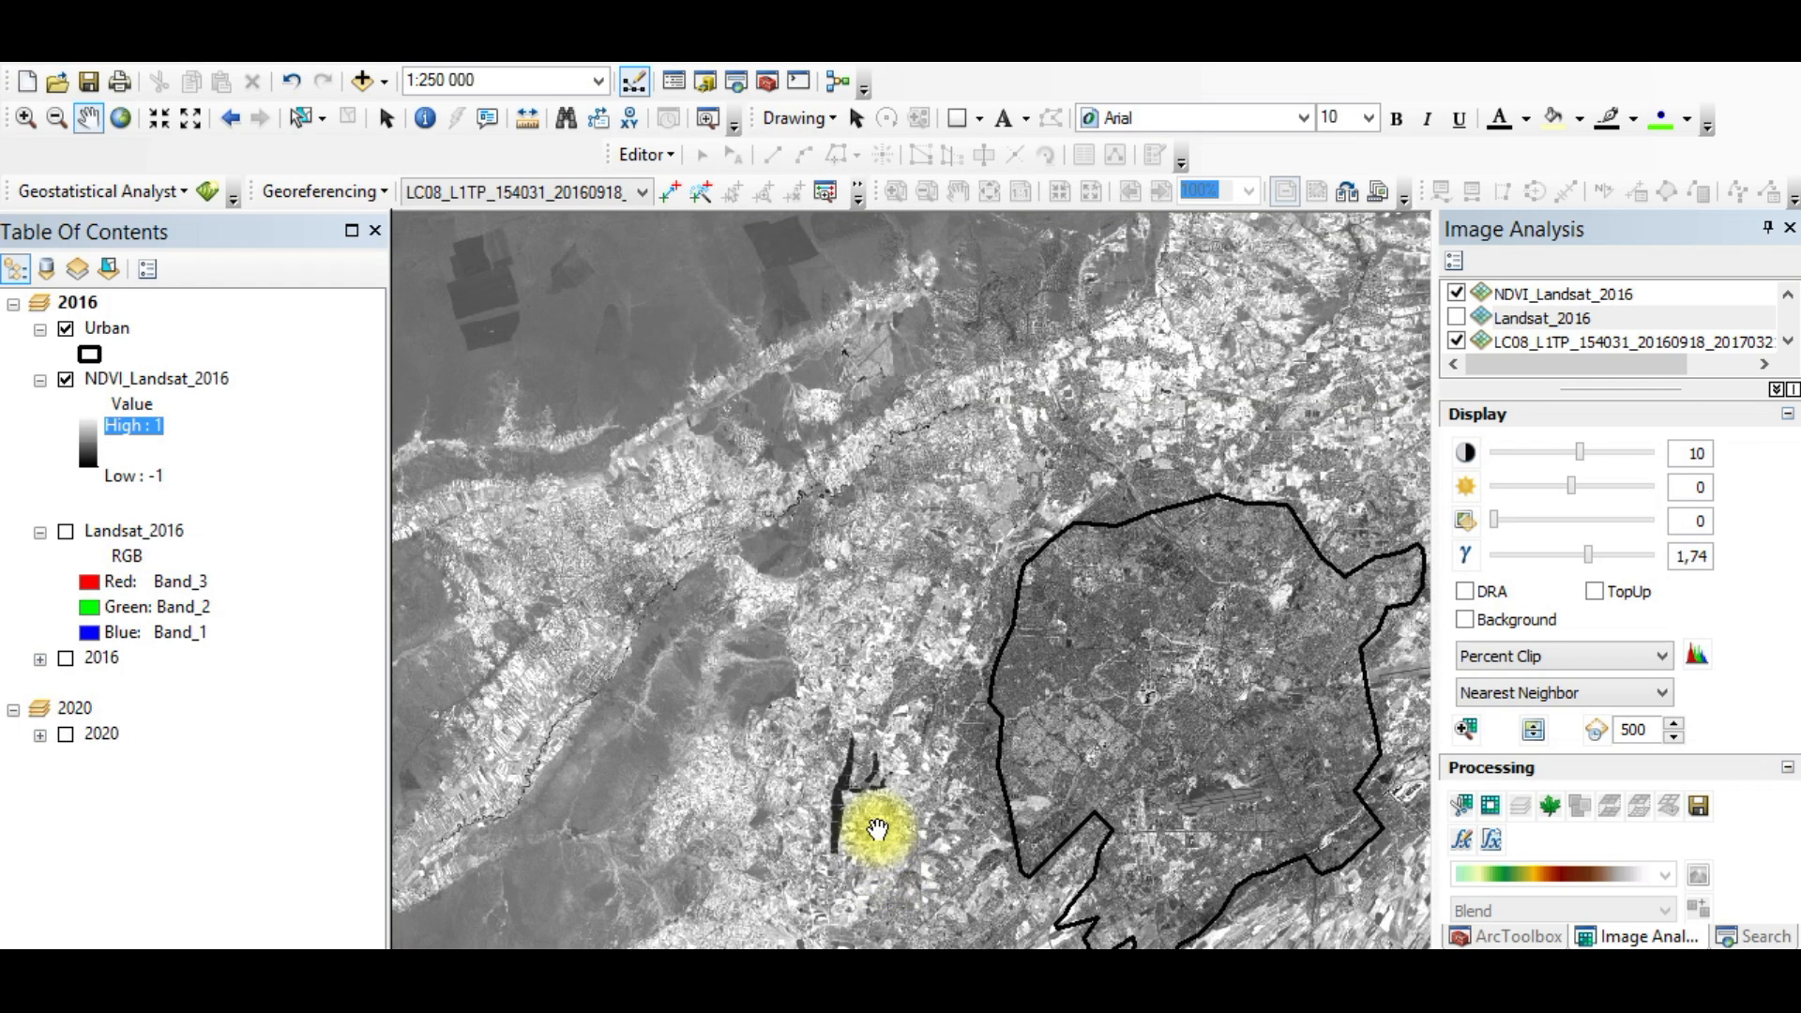
{"action": "left_click_drag", "start_coordinate": [864, 844], "coordinate": [1066, 723]}
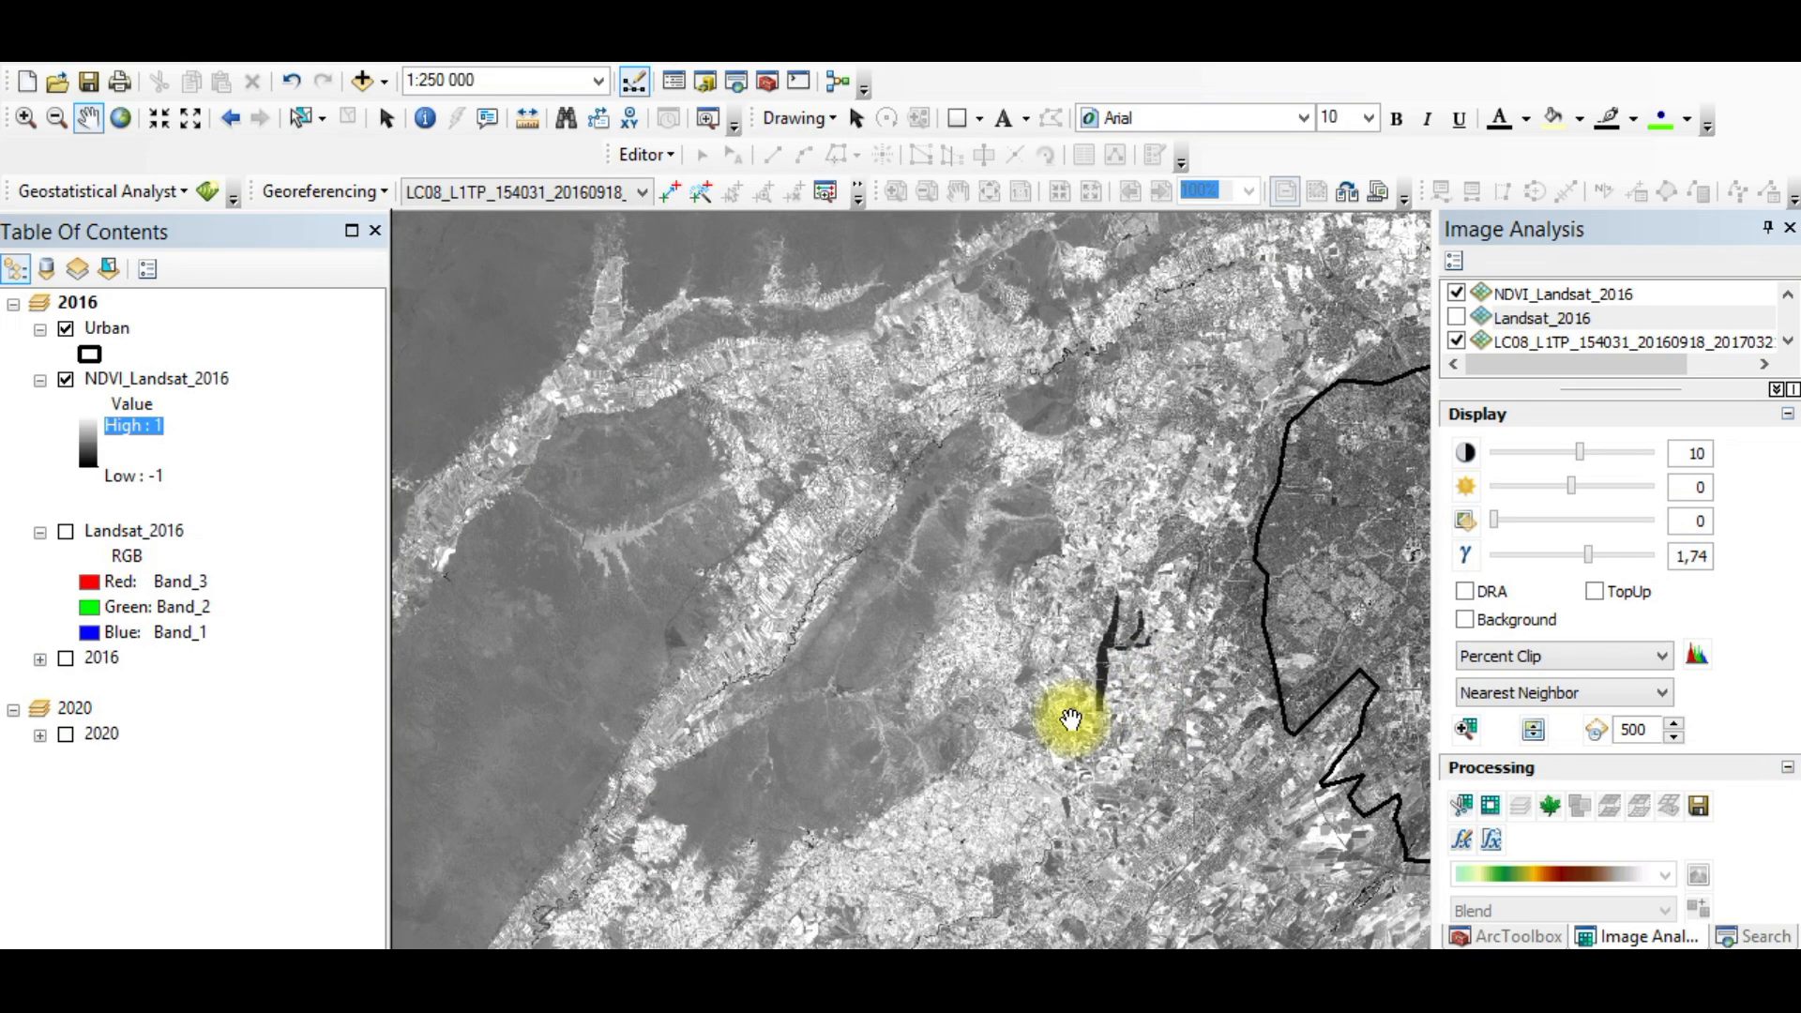
{"action": "left_click_drag", "start_coordinate": [1125, 832], "coordinate": [710, 346]}
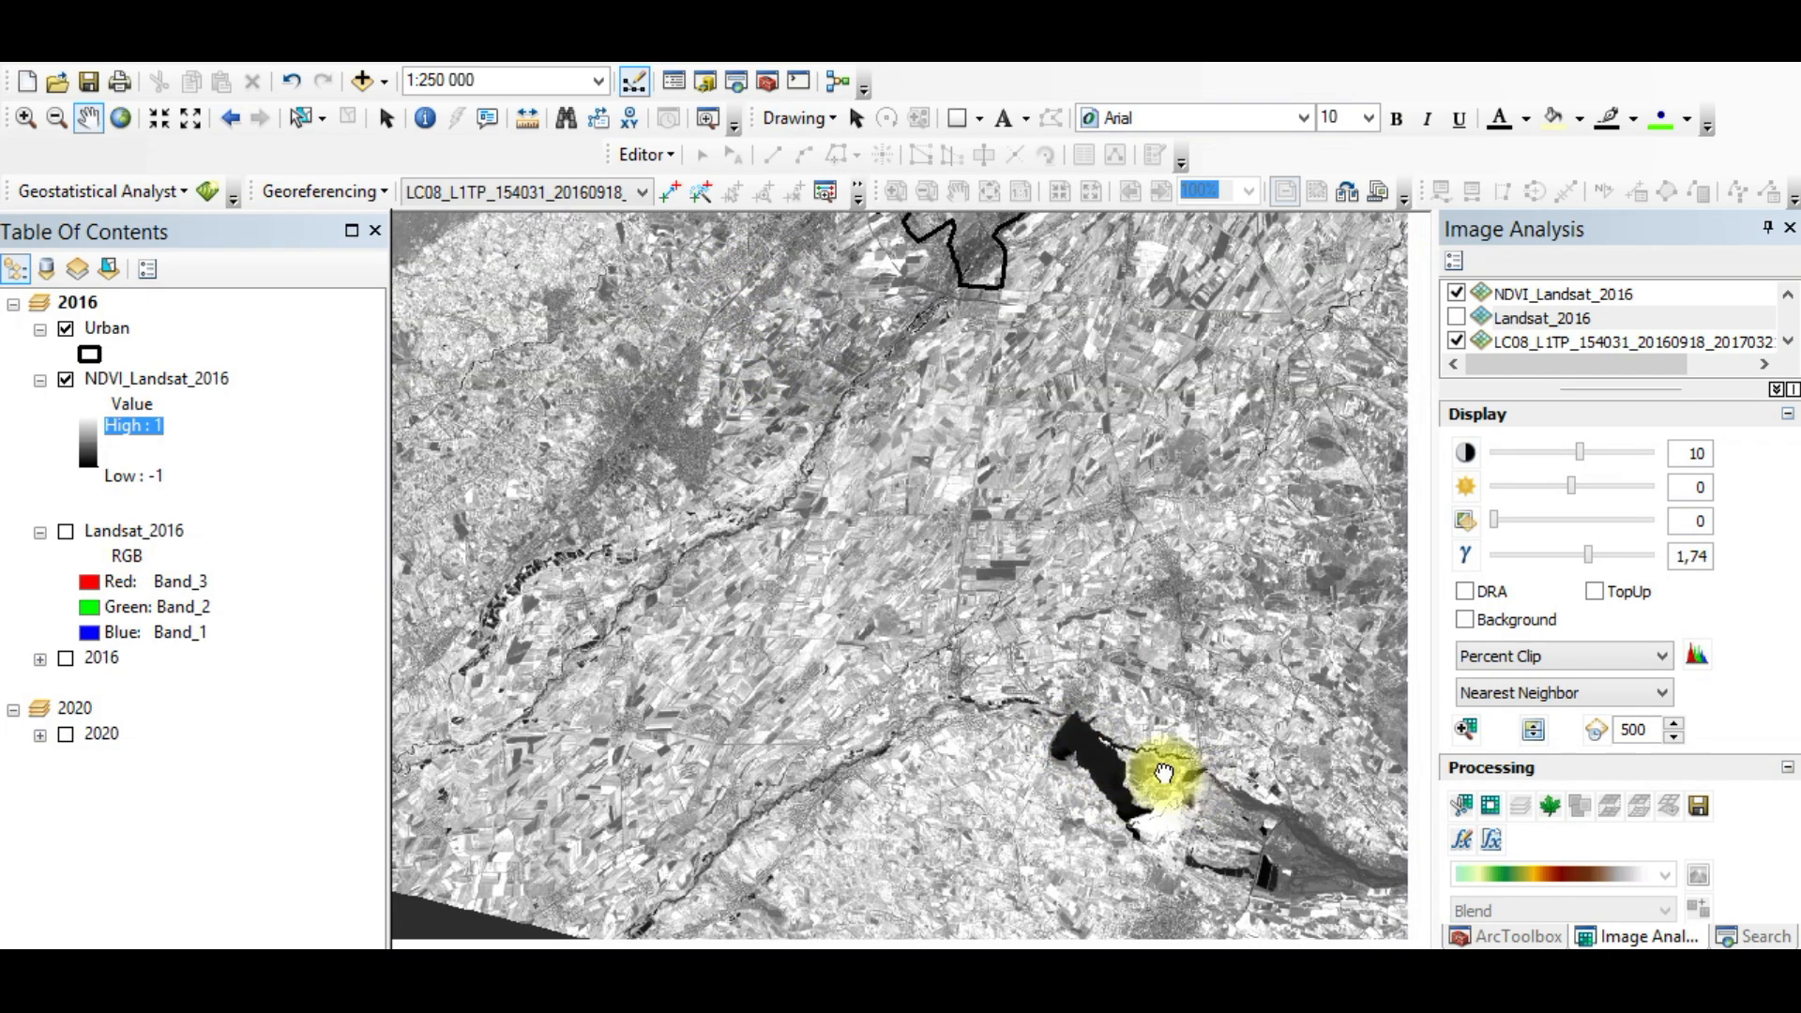
{"action": "left_click_drag", "start_coordinate": [1166, 764], "coordinate": [269, 418]}
{"action": "left_click_drag", "start_coordinate": [934, 280], "coordinate": [934, 919]}
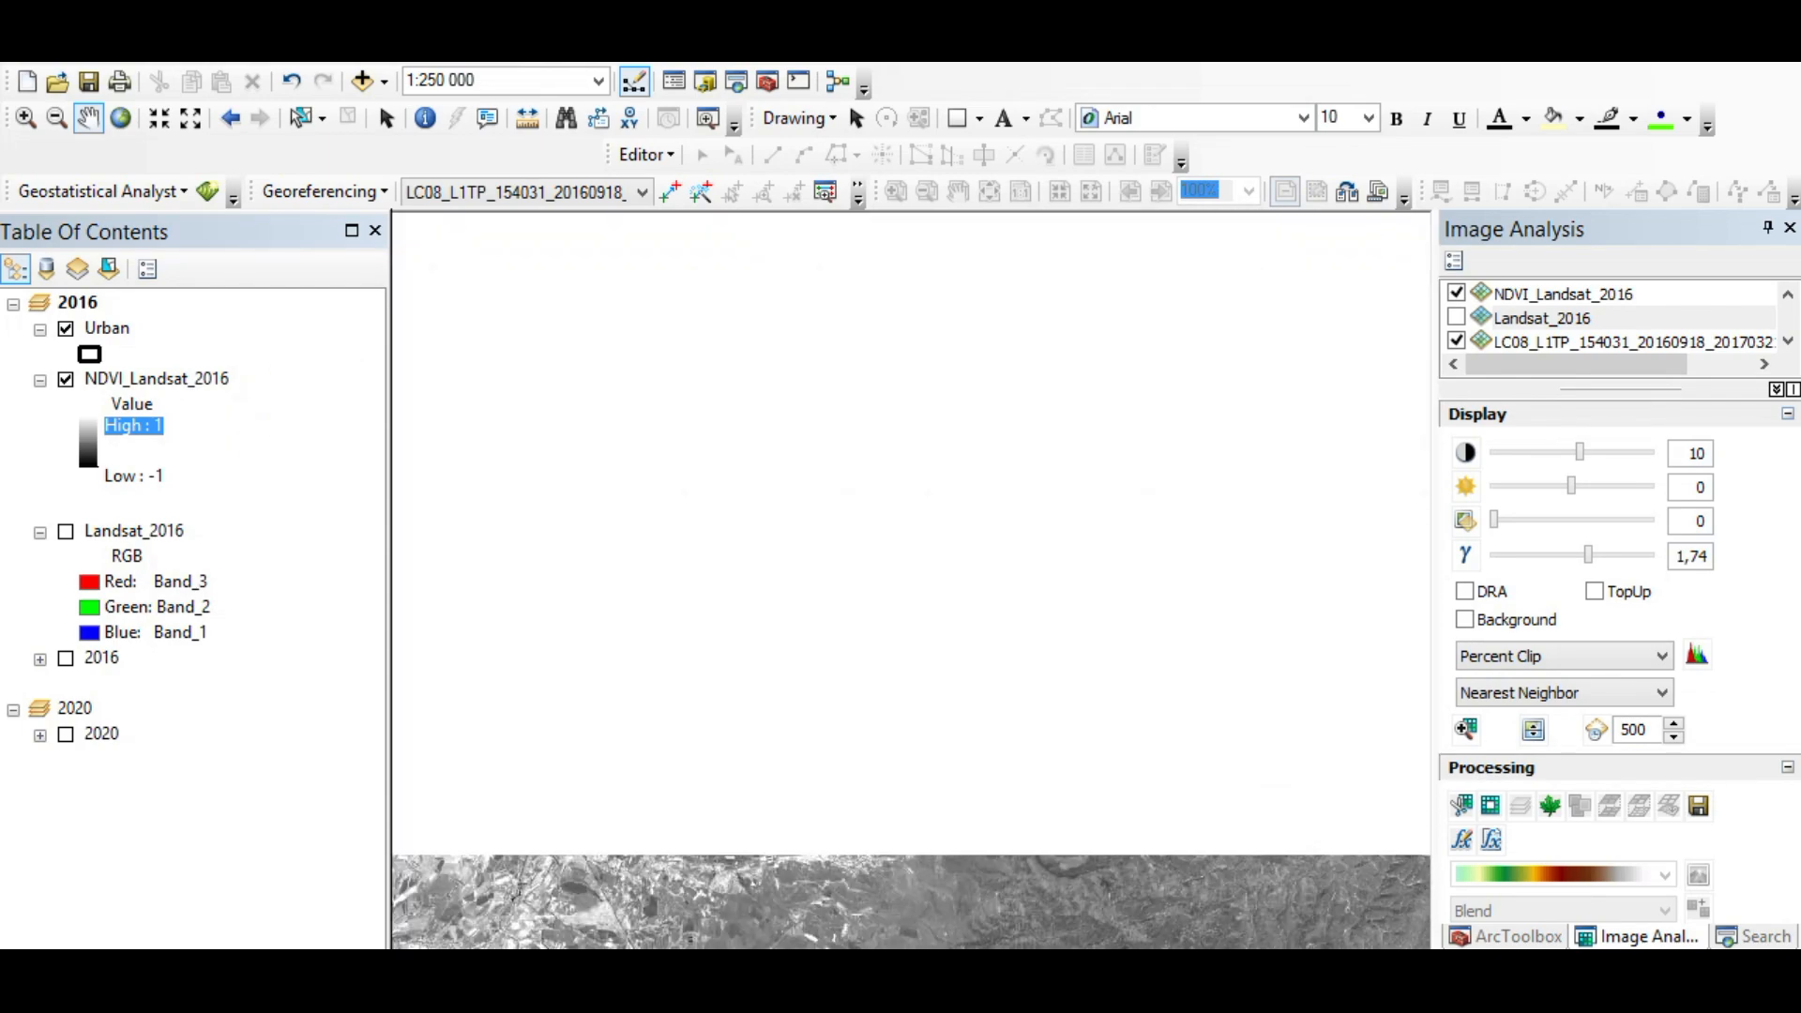
{"action": "left_click_drag", "start_coordinate": [924, 503], "coordinate": [924, 816]}
{"action": "scroll", "coordinate": [854, 654], "scroll_direction": "down", "scroll_amount": 1}
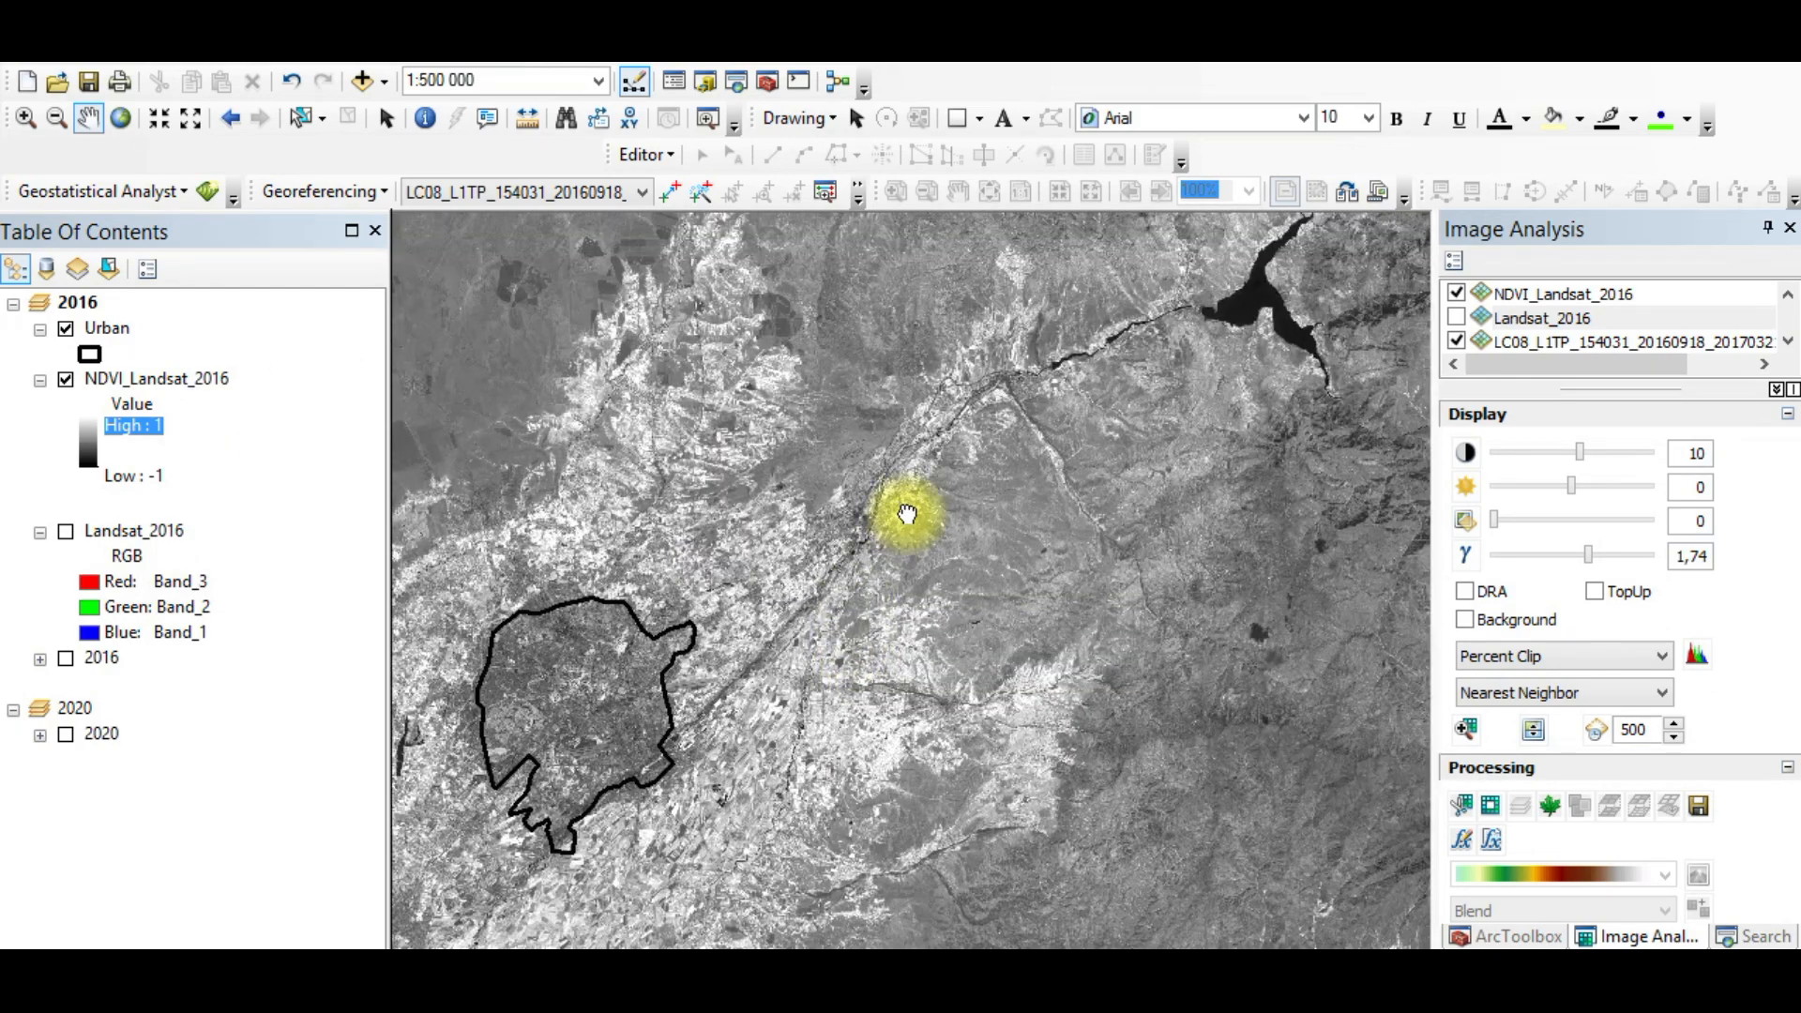
Step: Identify the NDVI pixel value of the large reservoir northeast of the Urban area
{"action": "left_click_drag", "start_coordinate": [1224, 268], "coordinate": [838, 695]}
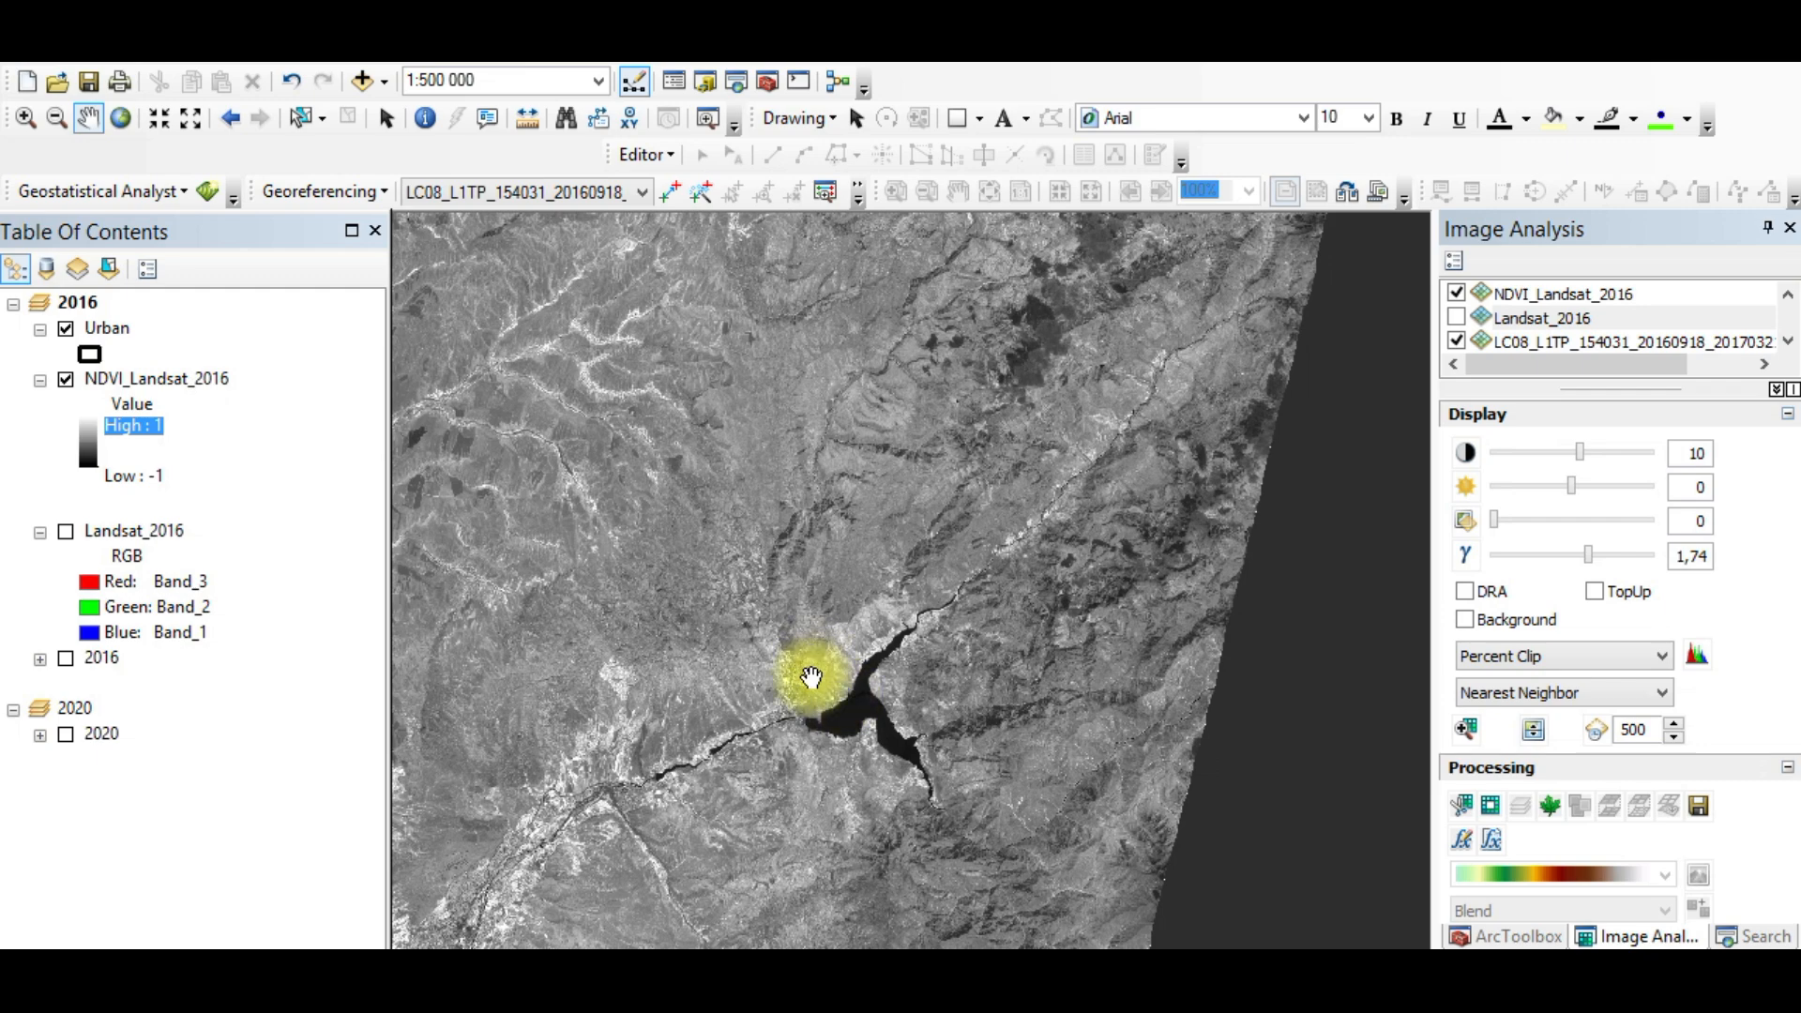
{"action": "scroll", "coordinate": [812, 723], "scroll_direction": "up", "scroll_amount": 1}
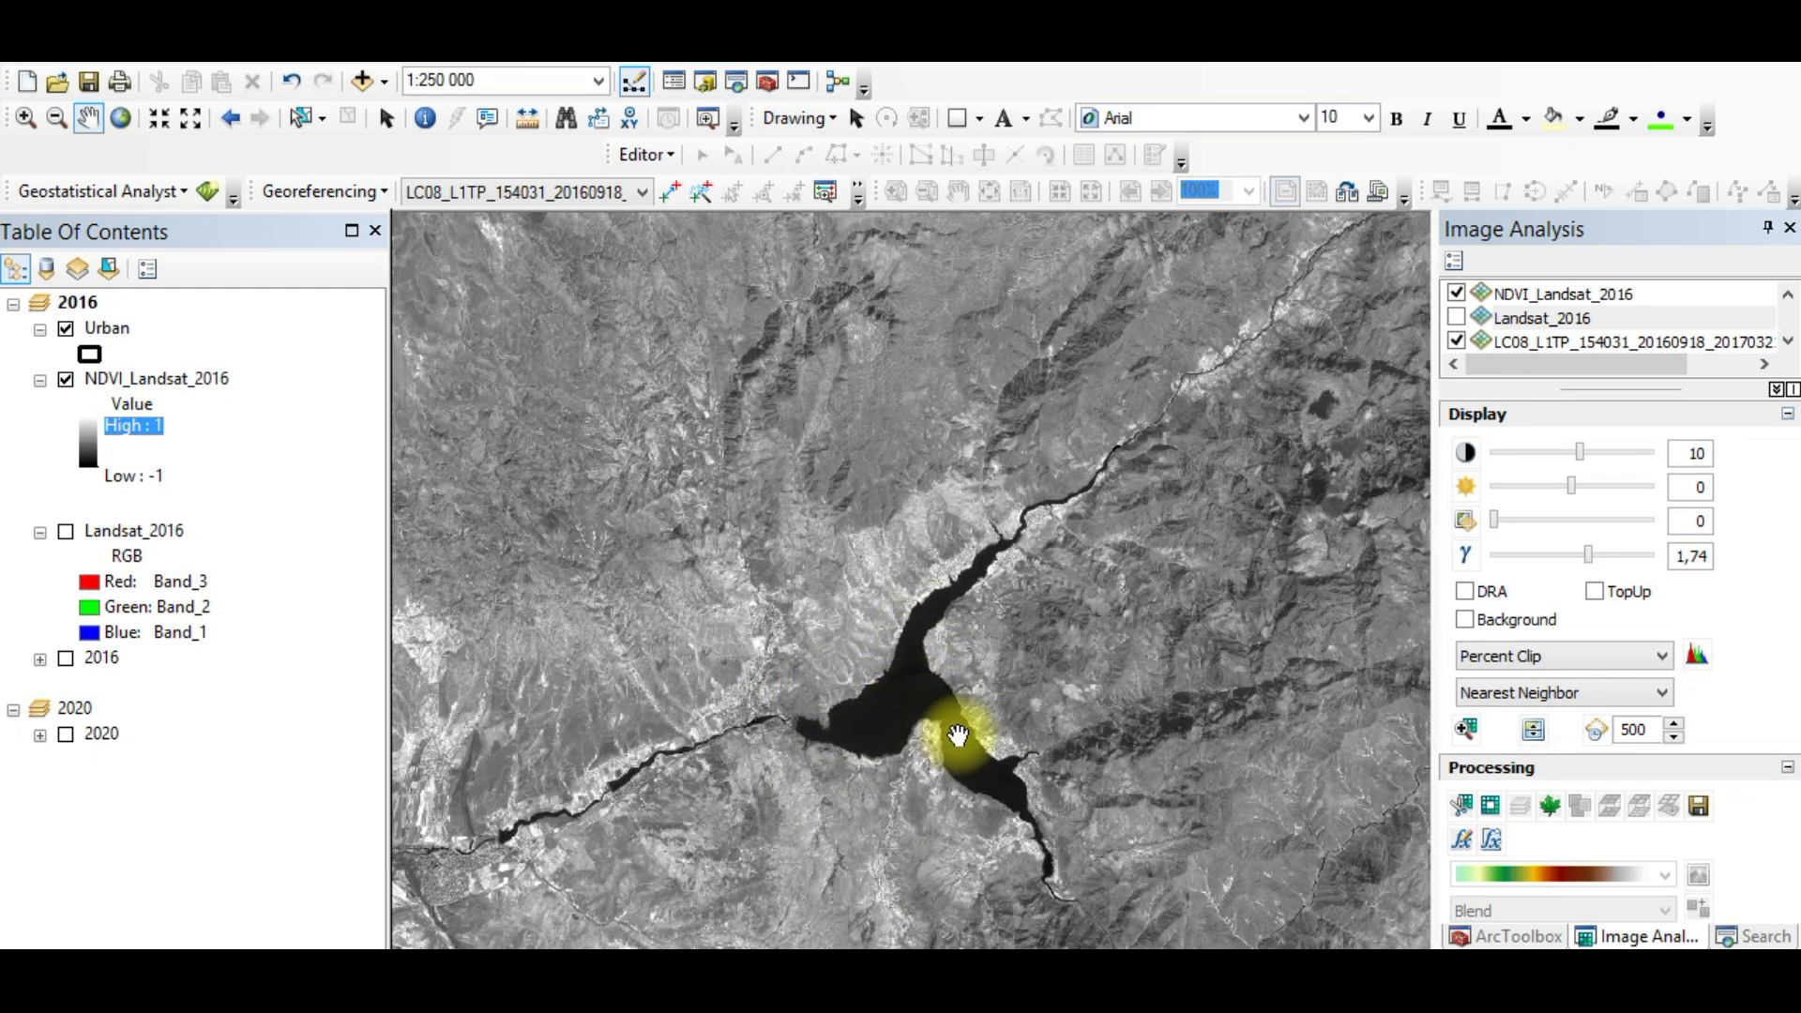
{"action": "left_click_drag", "start_coordinate": [876, 735], "coordinate": [1107, 507]}
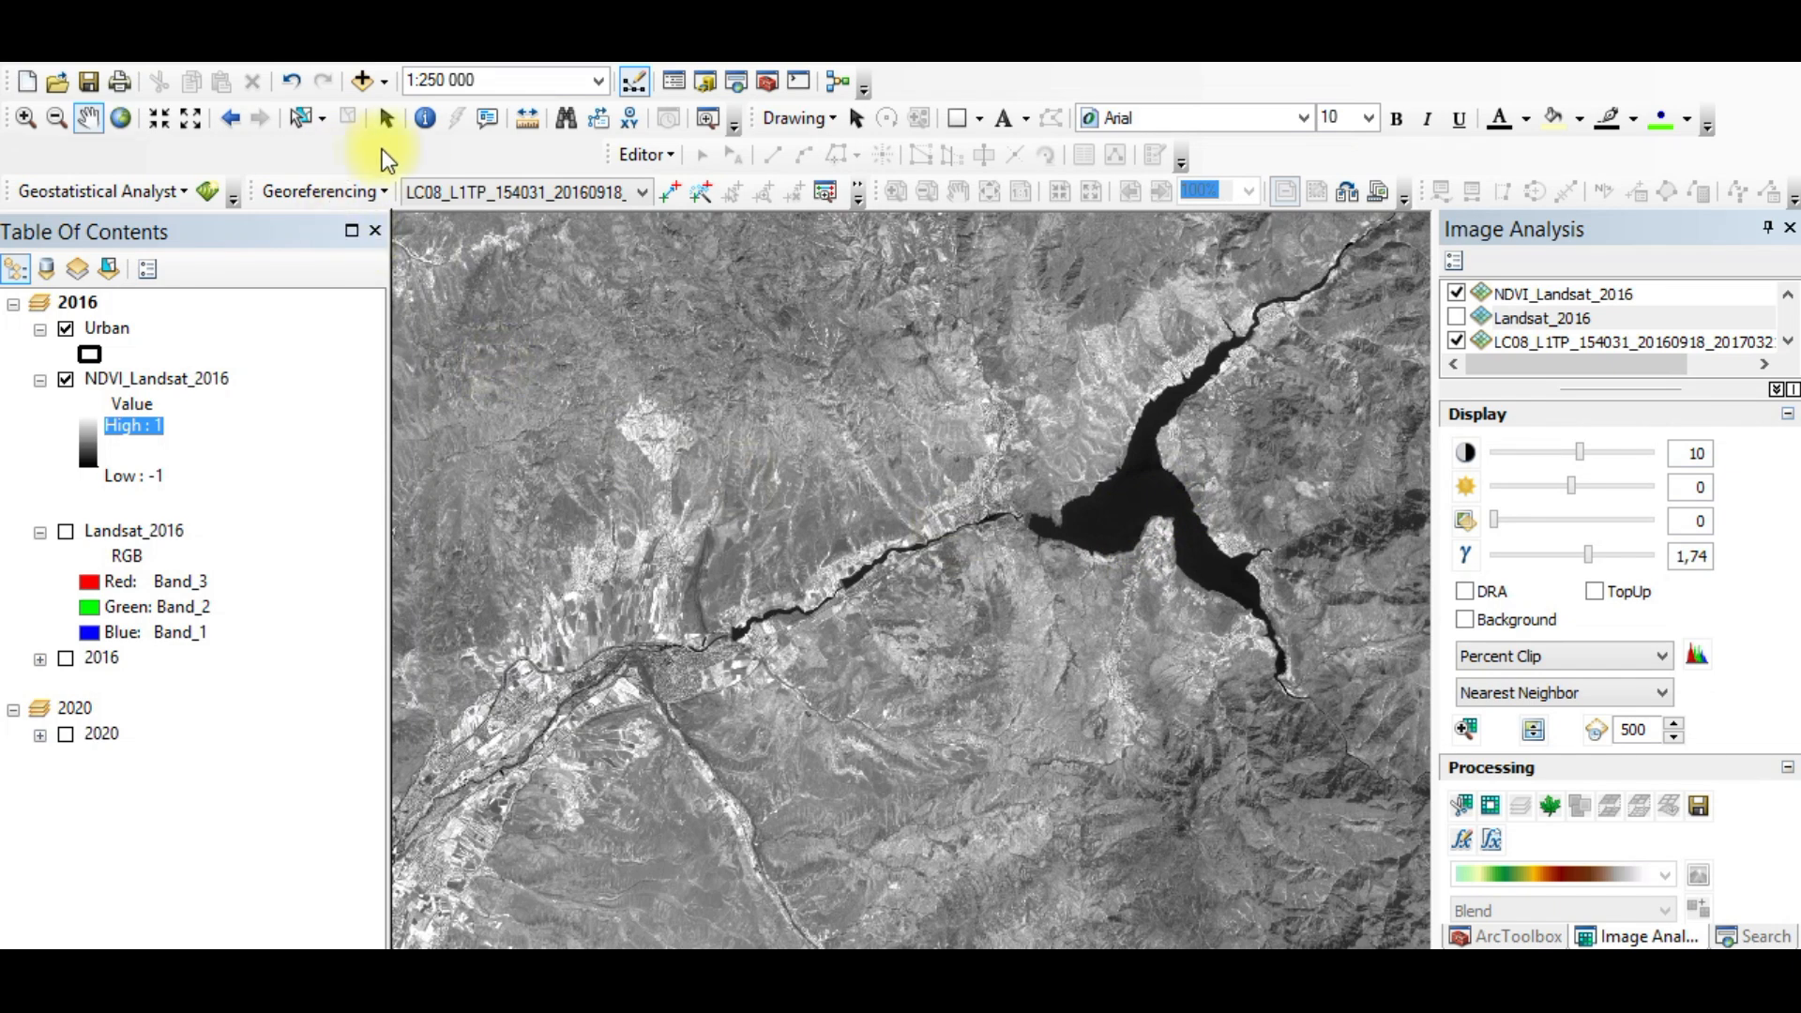
{"action": "left_click", "coordinate": [425, 117]}
{"action": "left_click", "coordinate": [1129, 494]}
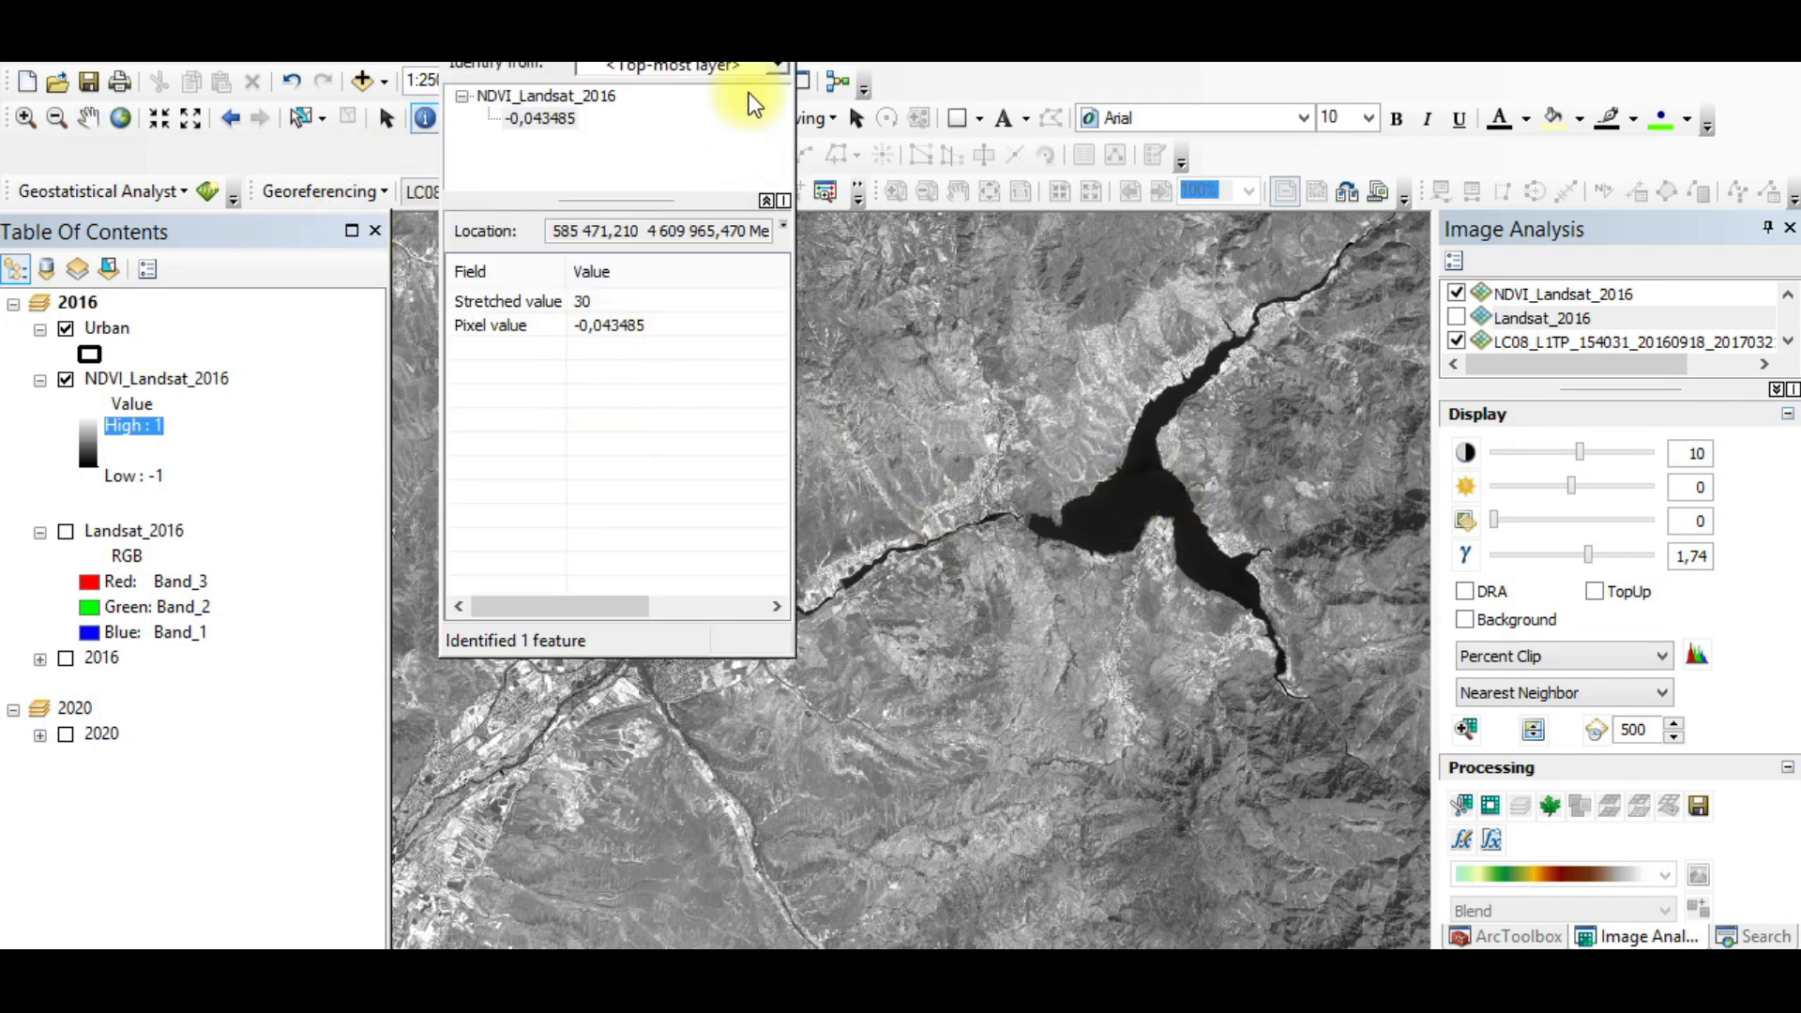
{"action": "left_click", "coordinate": [781, 67]}
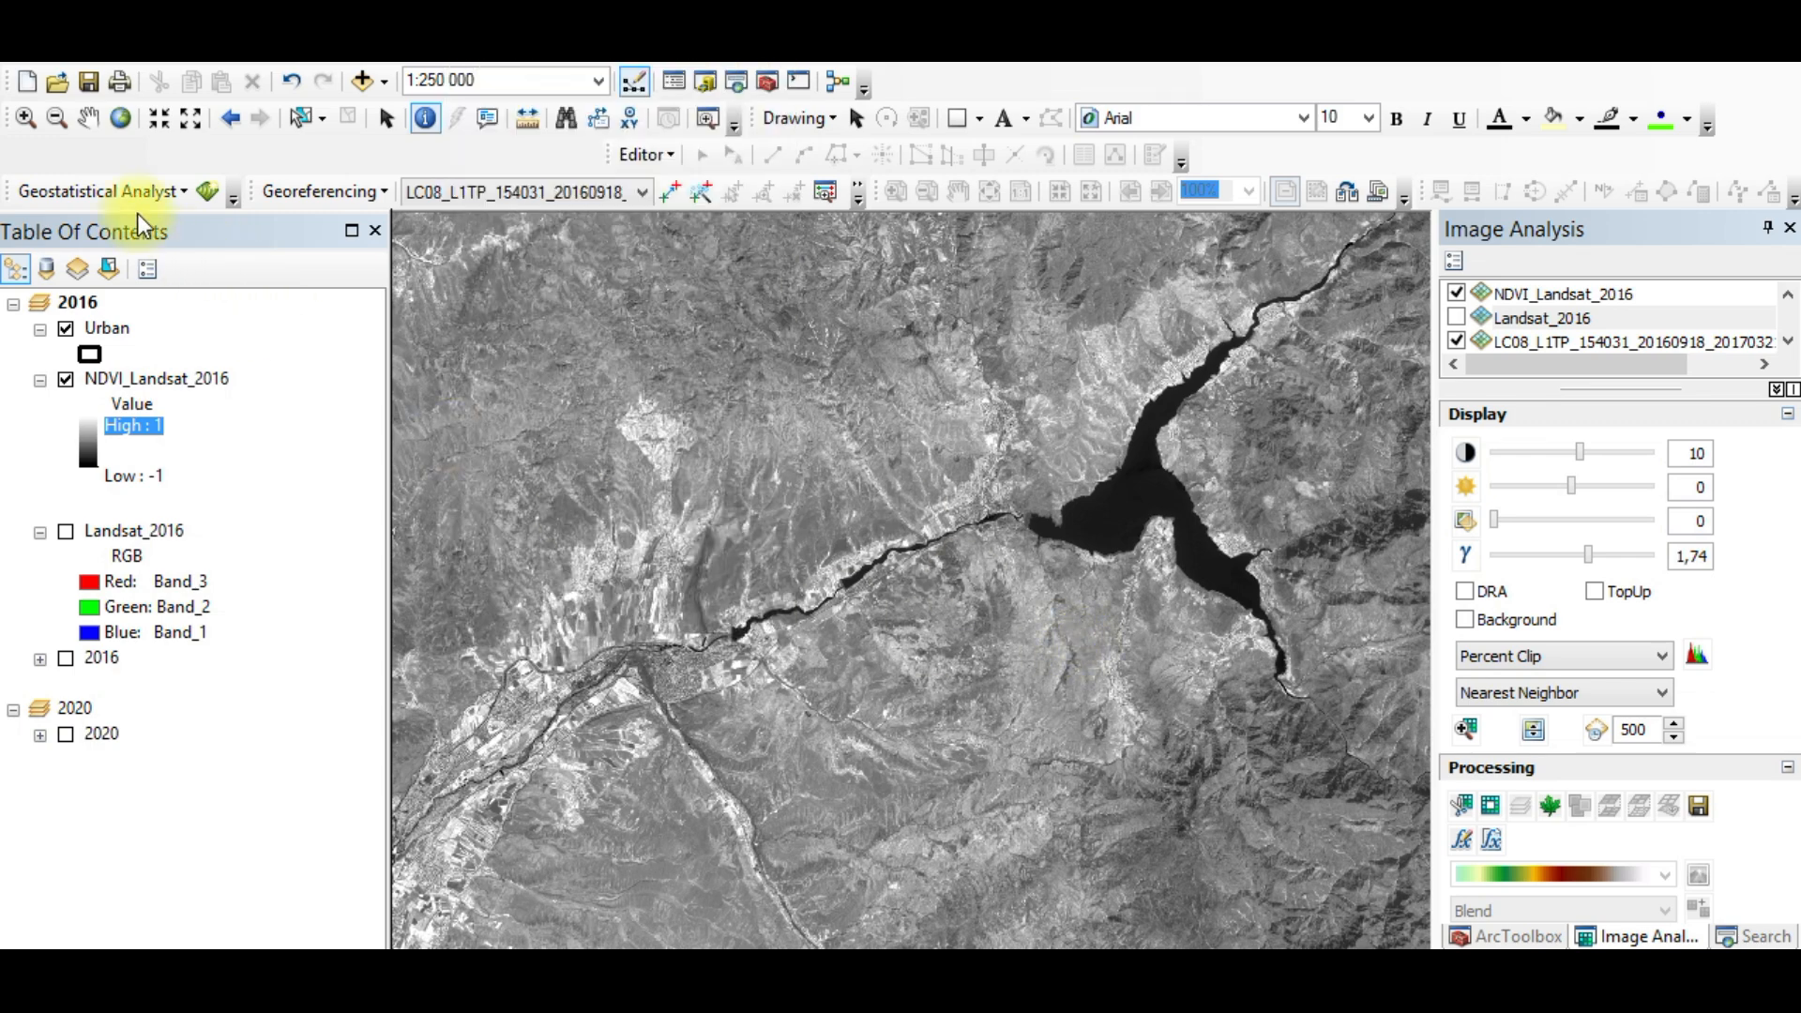
{"action": "left_click", "coordinate": [387, 120]}
{"action": "left_click", "coordinate": [86, 120]}
Step: Select the NDVI_Landsat_2016 layer and examine the Urban area and its surroundings at 1:250 000
{"action": "left_click_drag", "start_coordinate": [966, 753], "coordinate": [1314, 563]}
{"action": "left_click_drag", "start_coordinate": [943, 762], "coordinate": [1501, 536]}
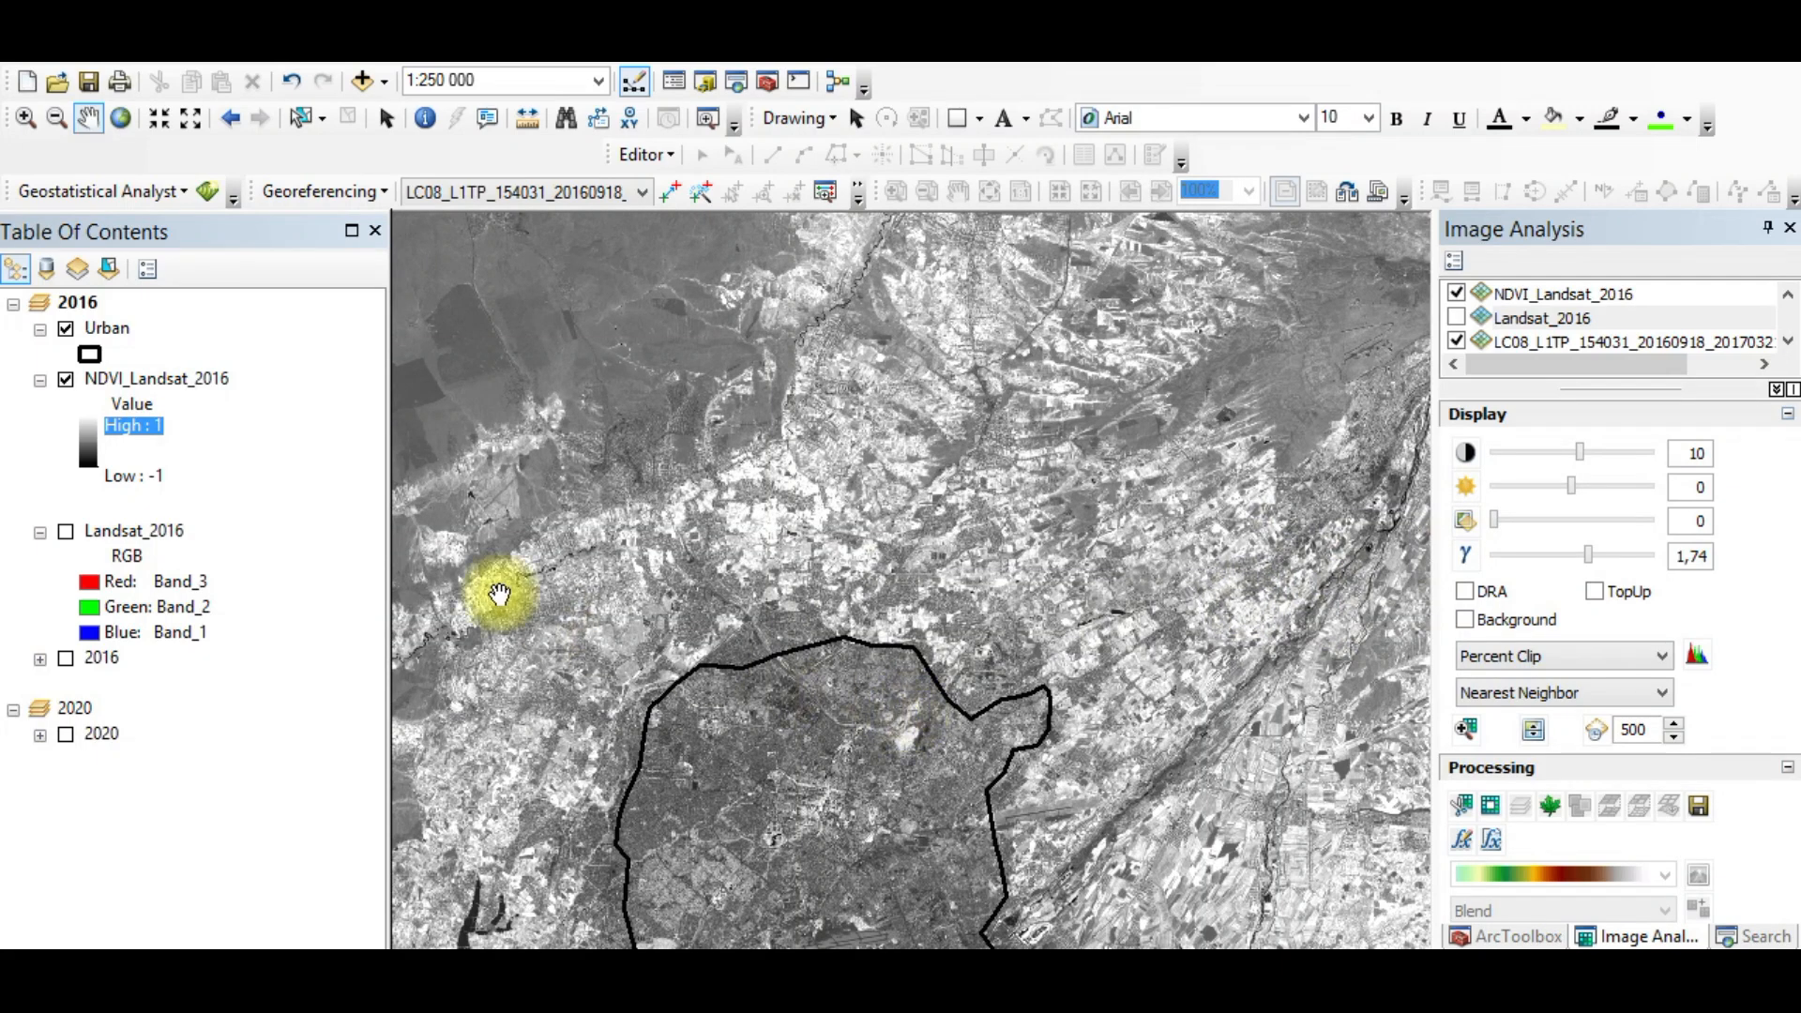
{"action": "left_click", "coordinate": [194, 384]}
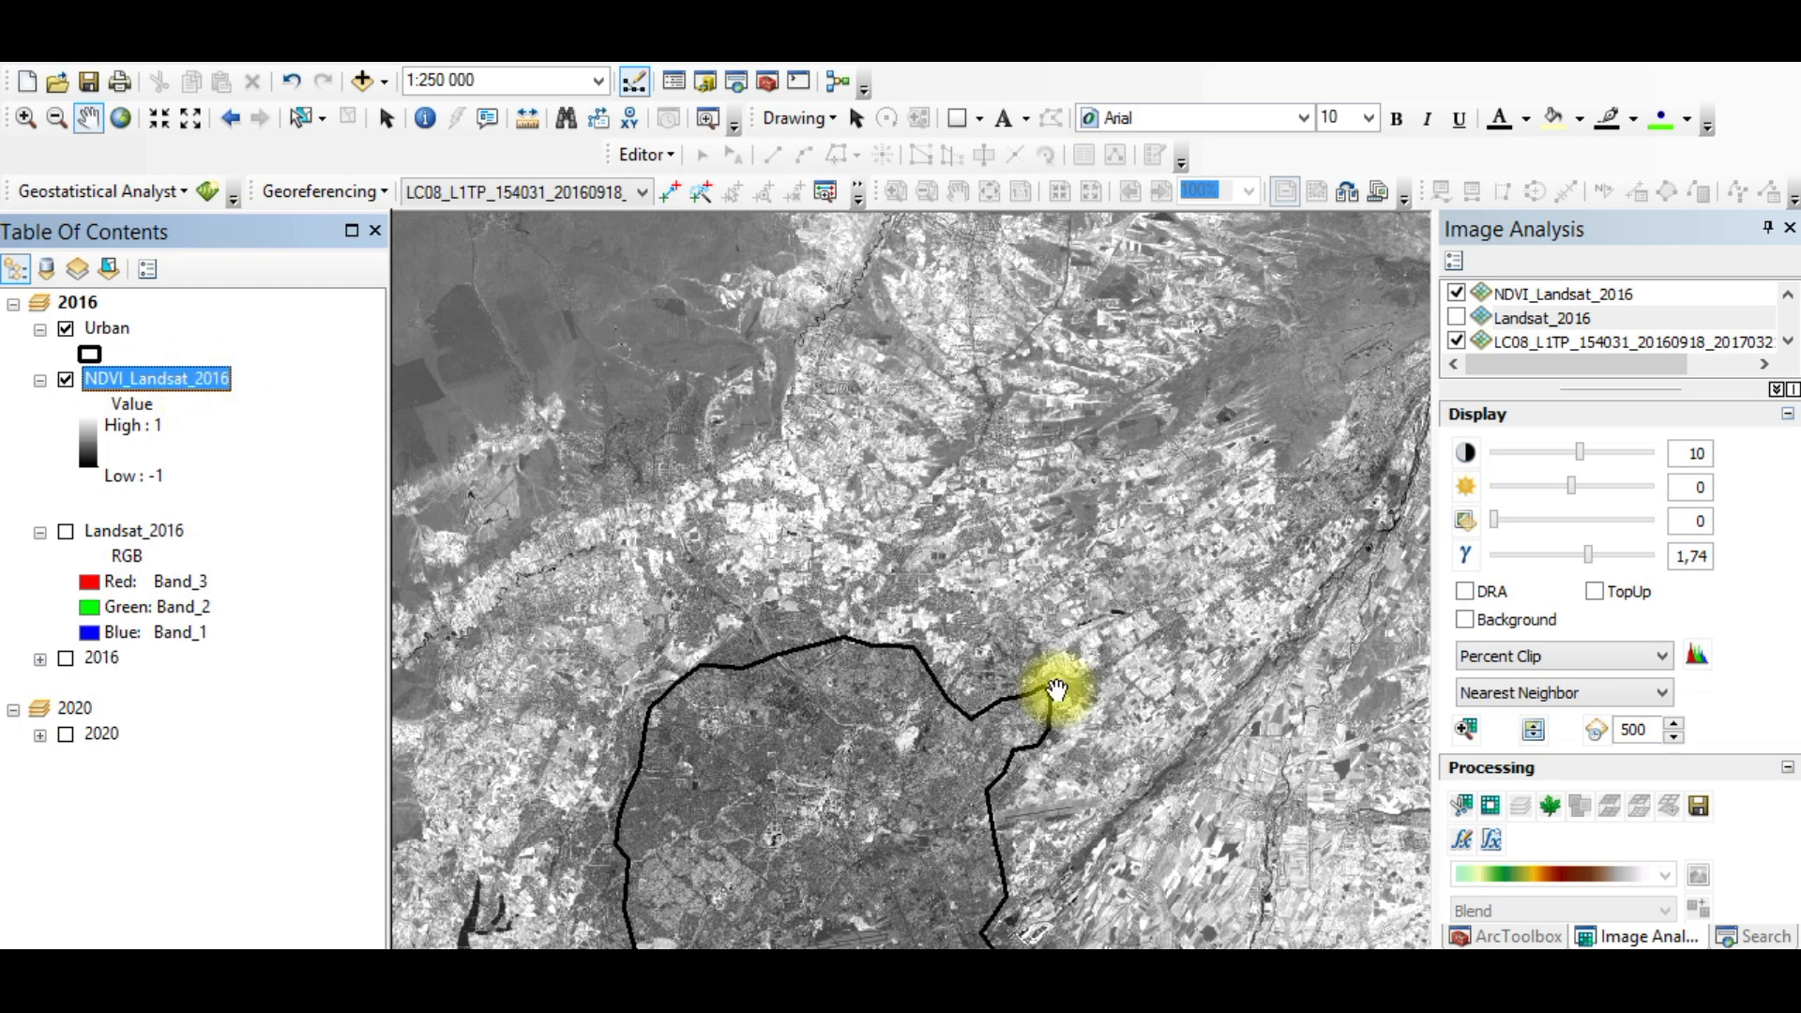
{"action": "left_click_drag", "start_coordinate": [821, 722], "coordinate": [877, 638]}
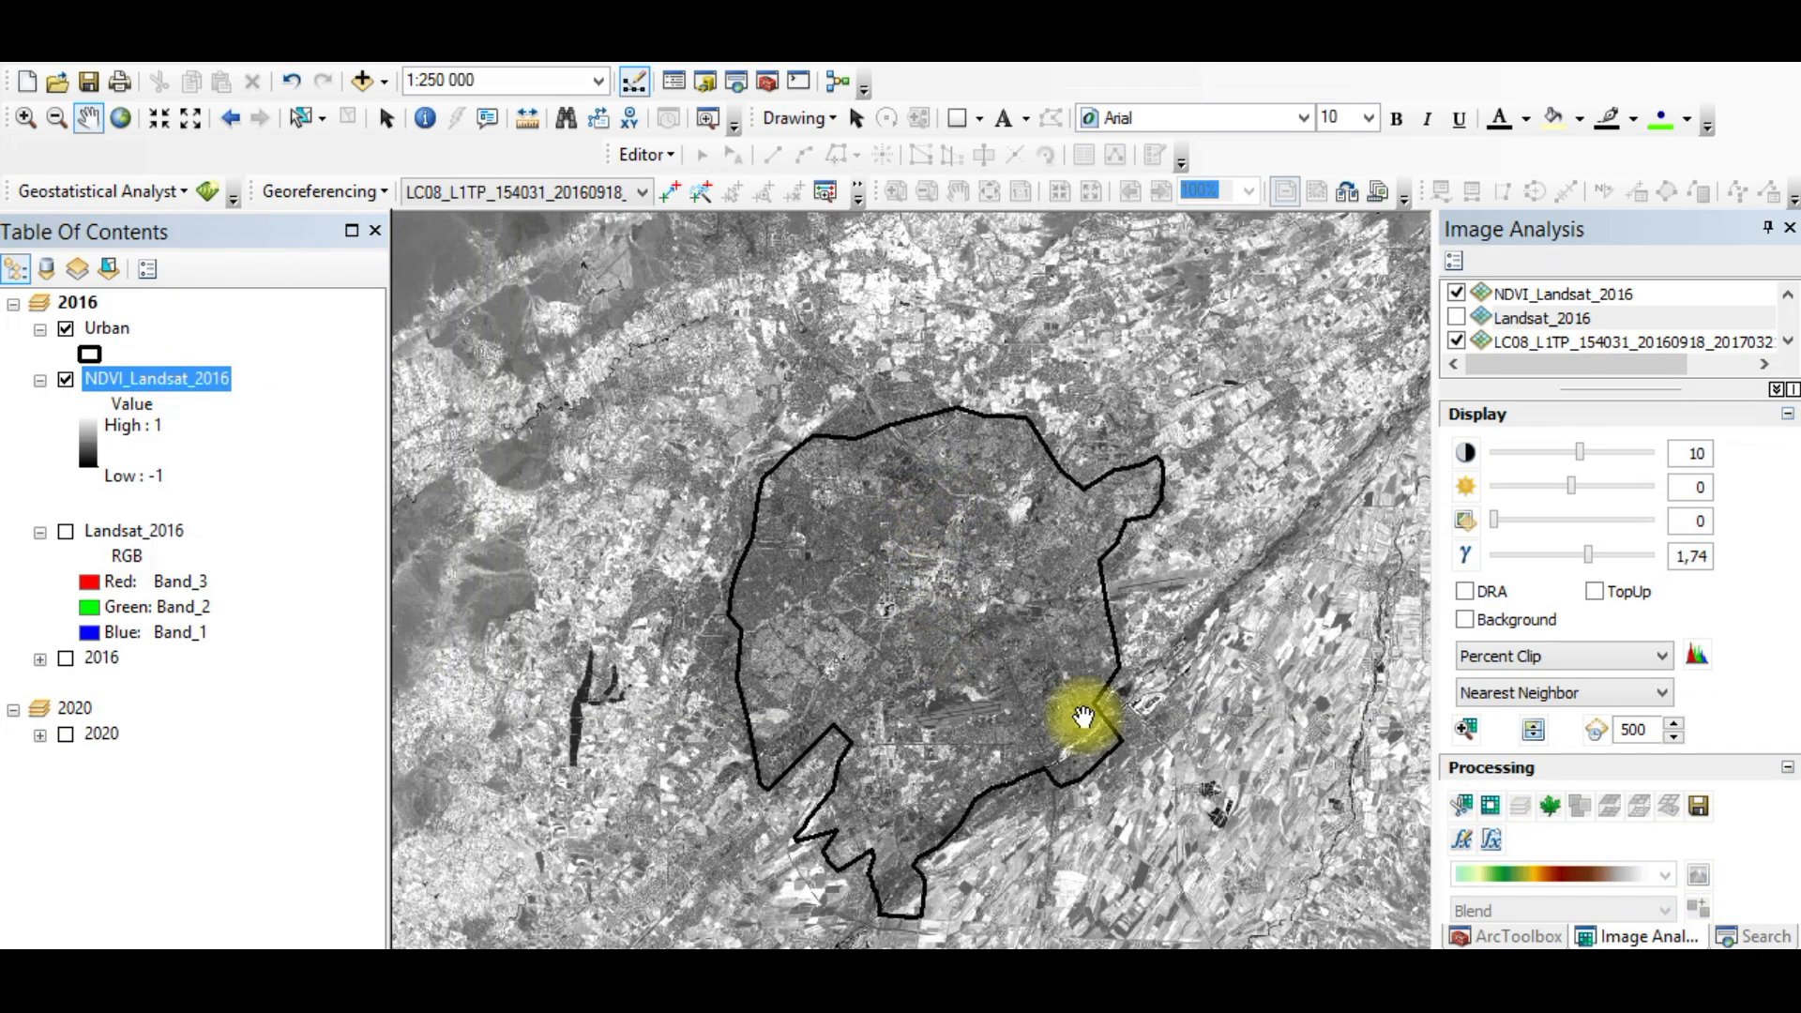
Step: Open the raster export settings for Landsat_2016 and review the NoData value, cell size and output name
{"action": "left_click", "coordinate": [1696, 807]}
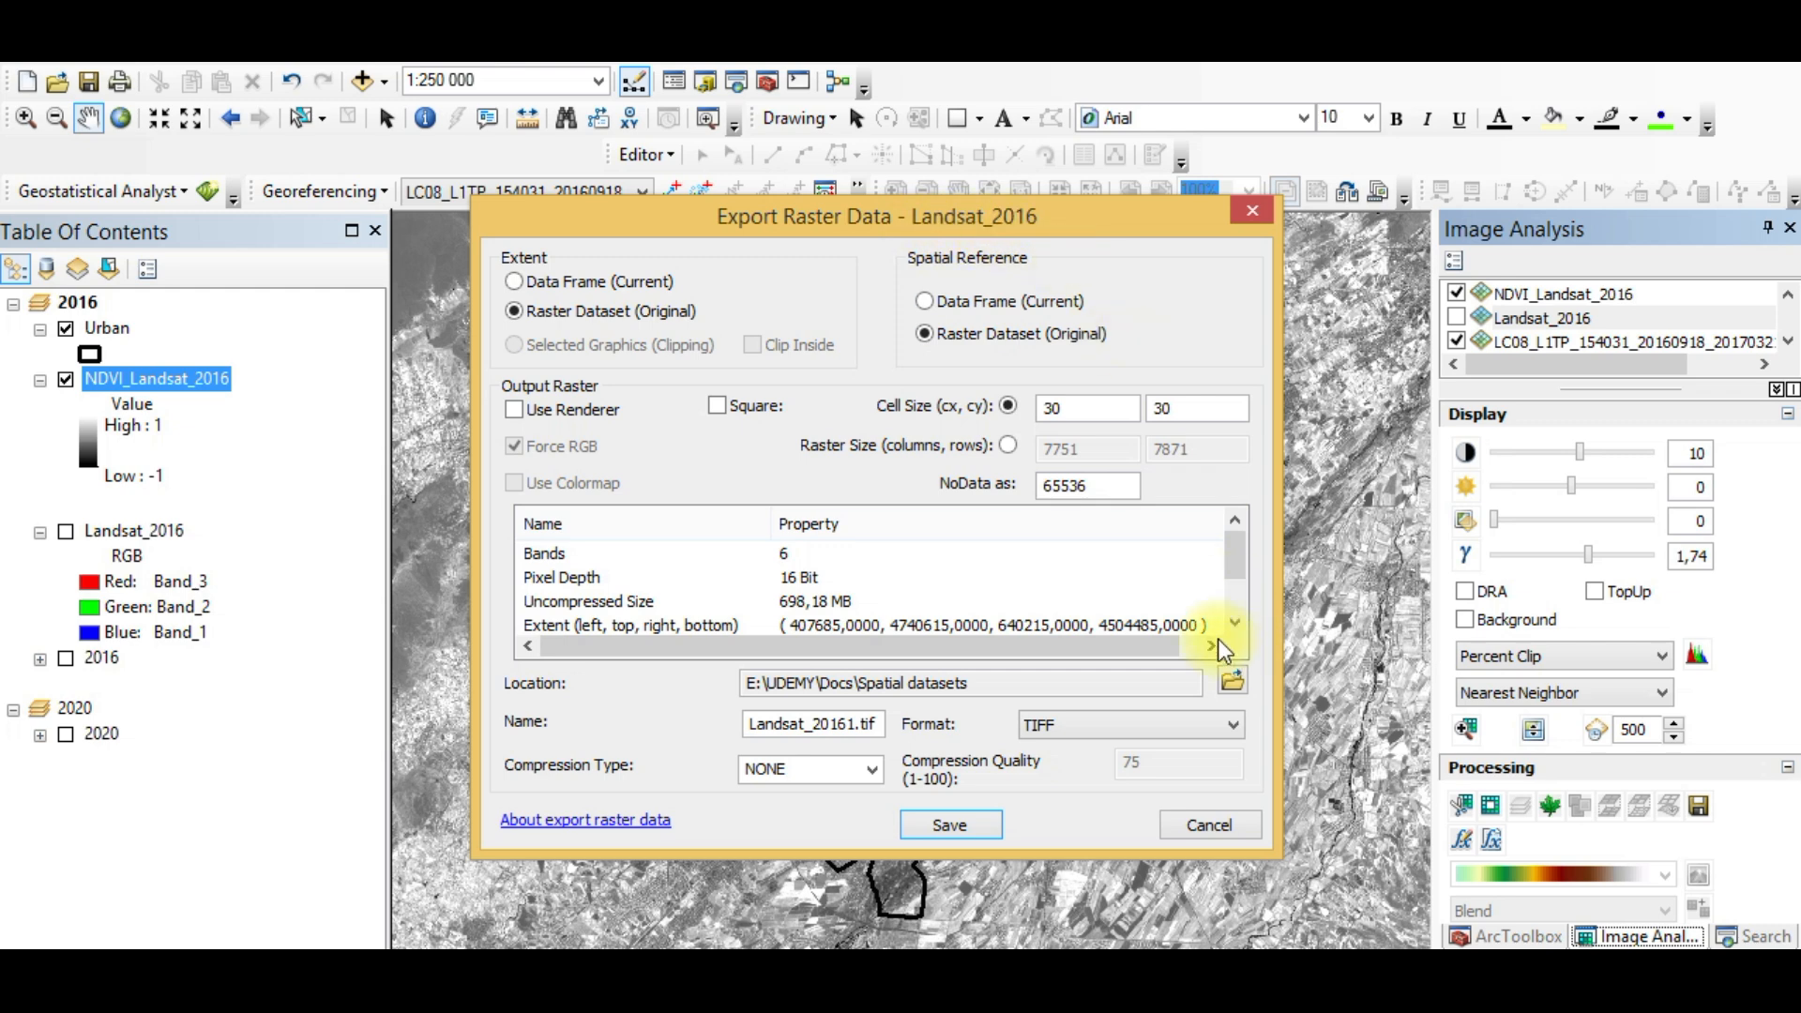
{"action": "left_click_drag", "start_coordinate": [1094, 484], "coordinate": [862, 473]}
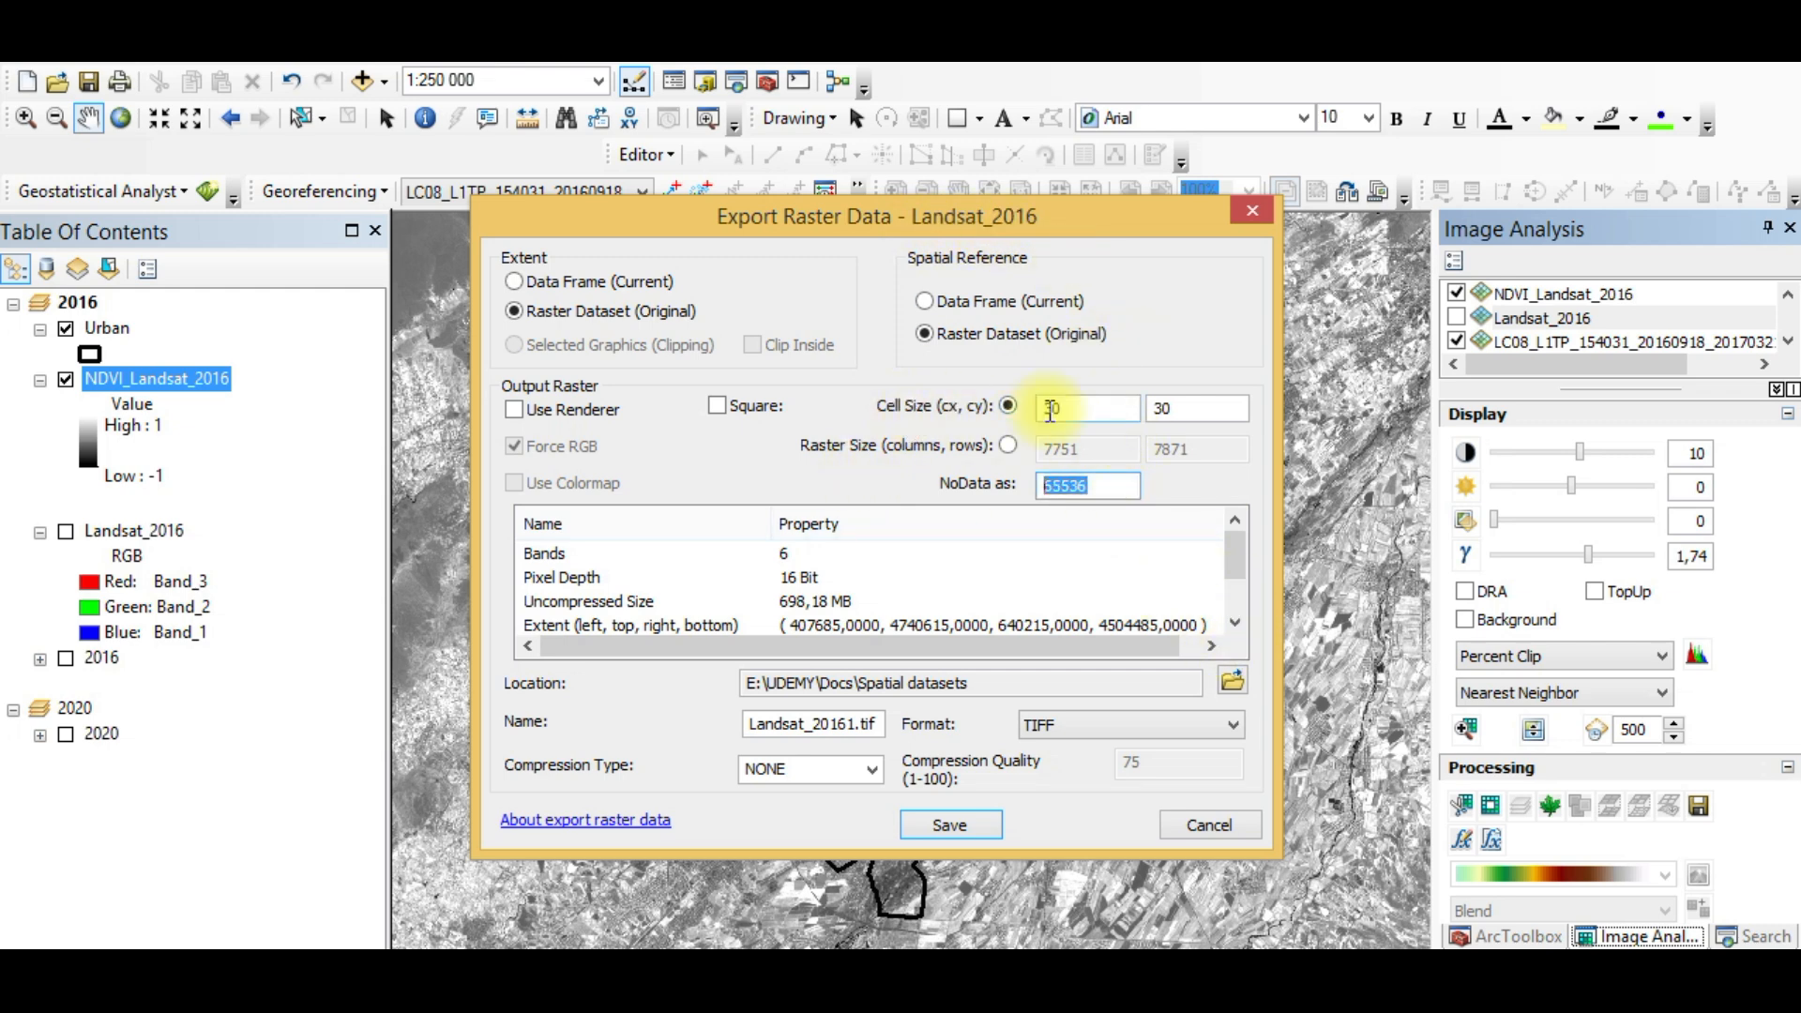
{"action": "left_click", "coordinate": [1224, 409]}
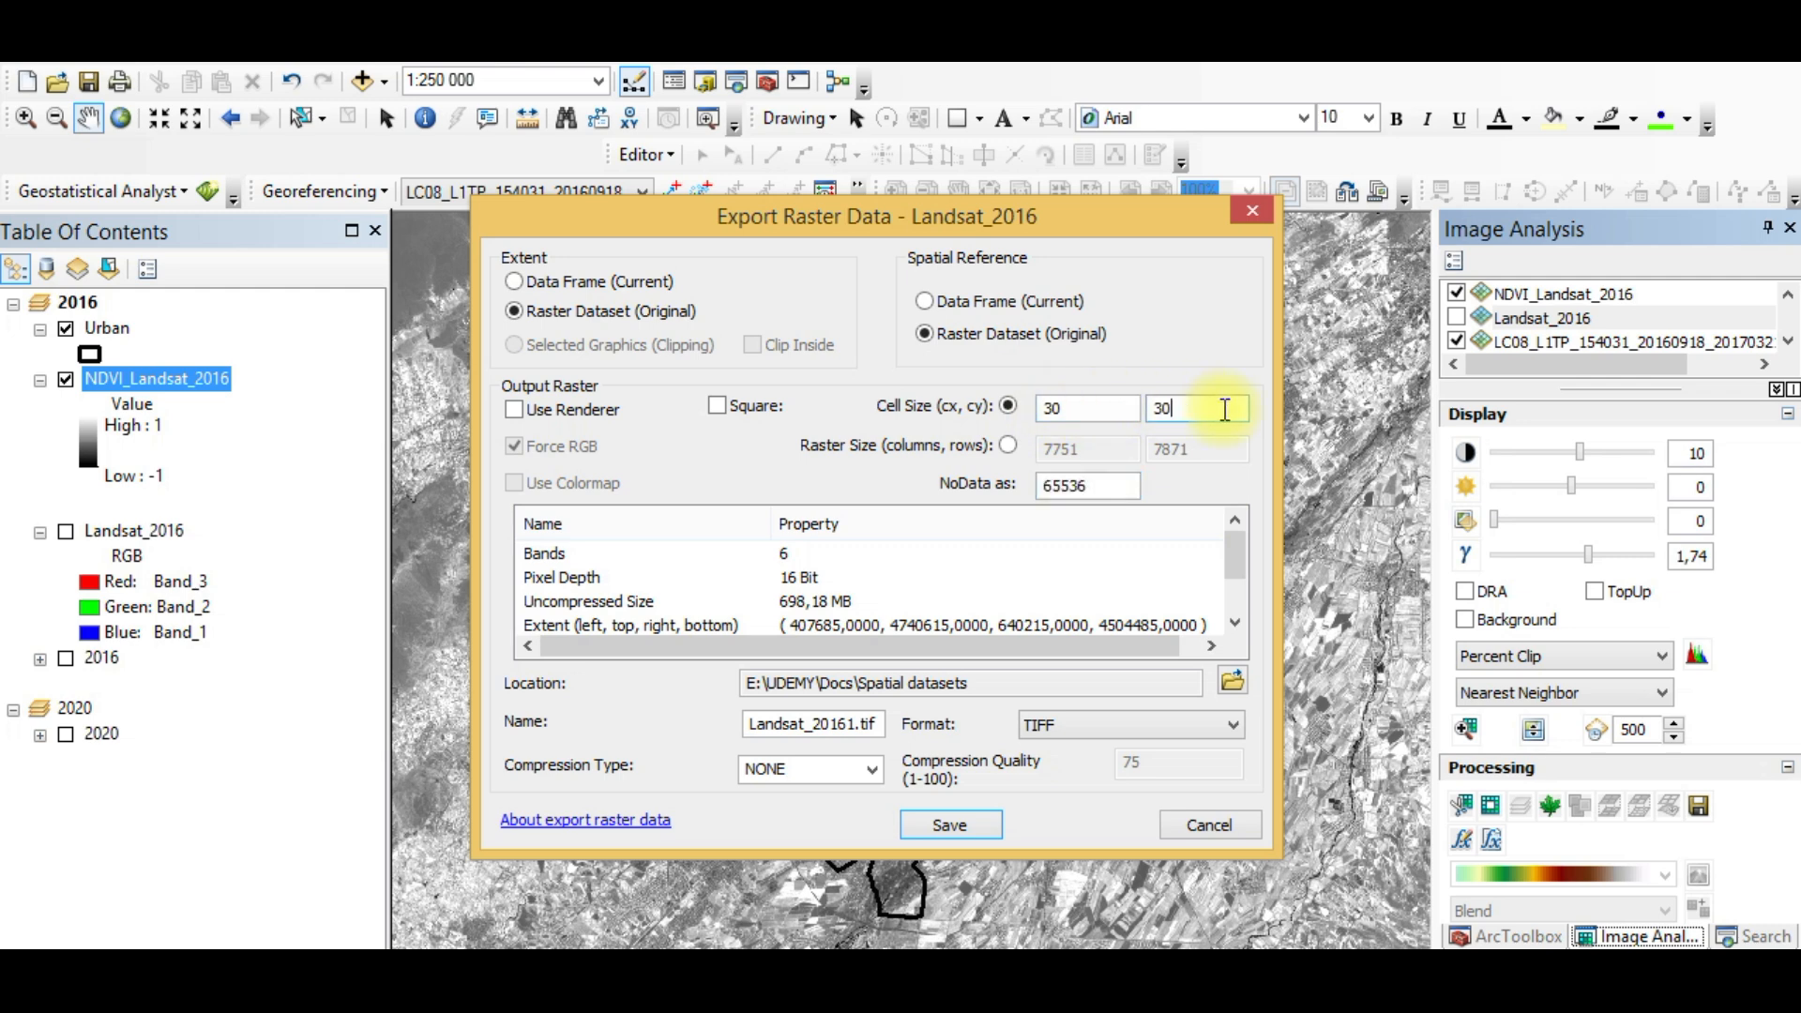
{"action": "left_click", "coordinate": [857, 728]}
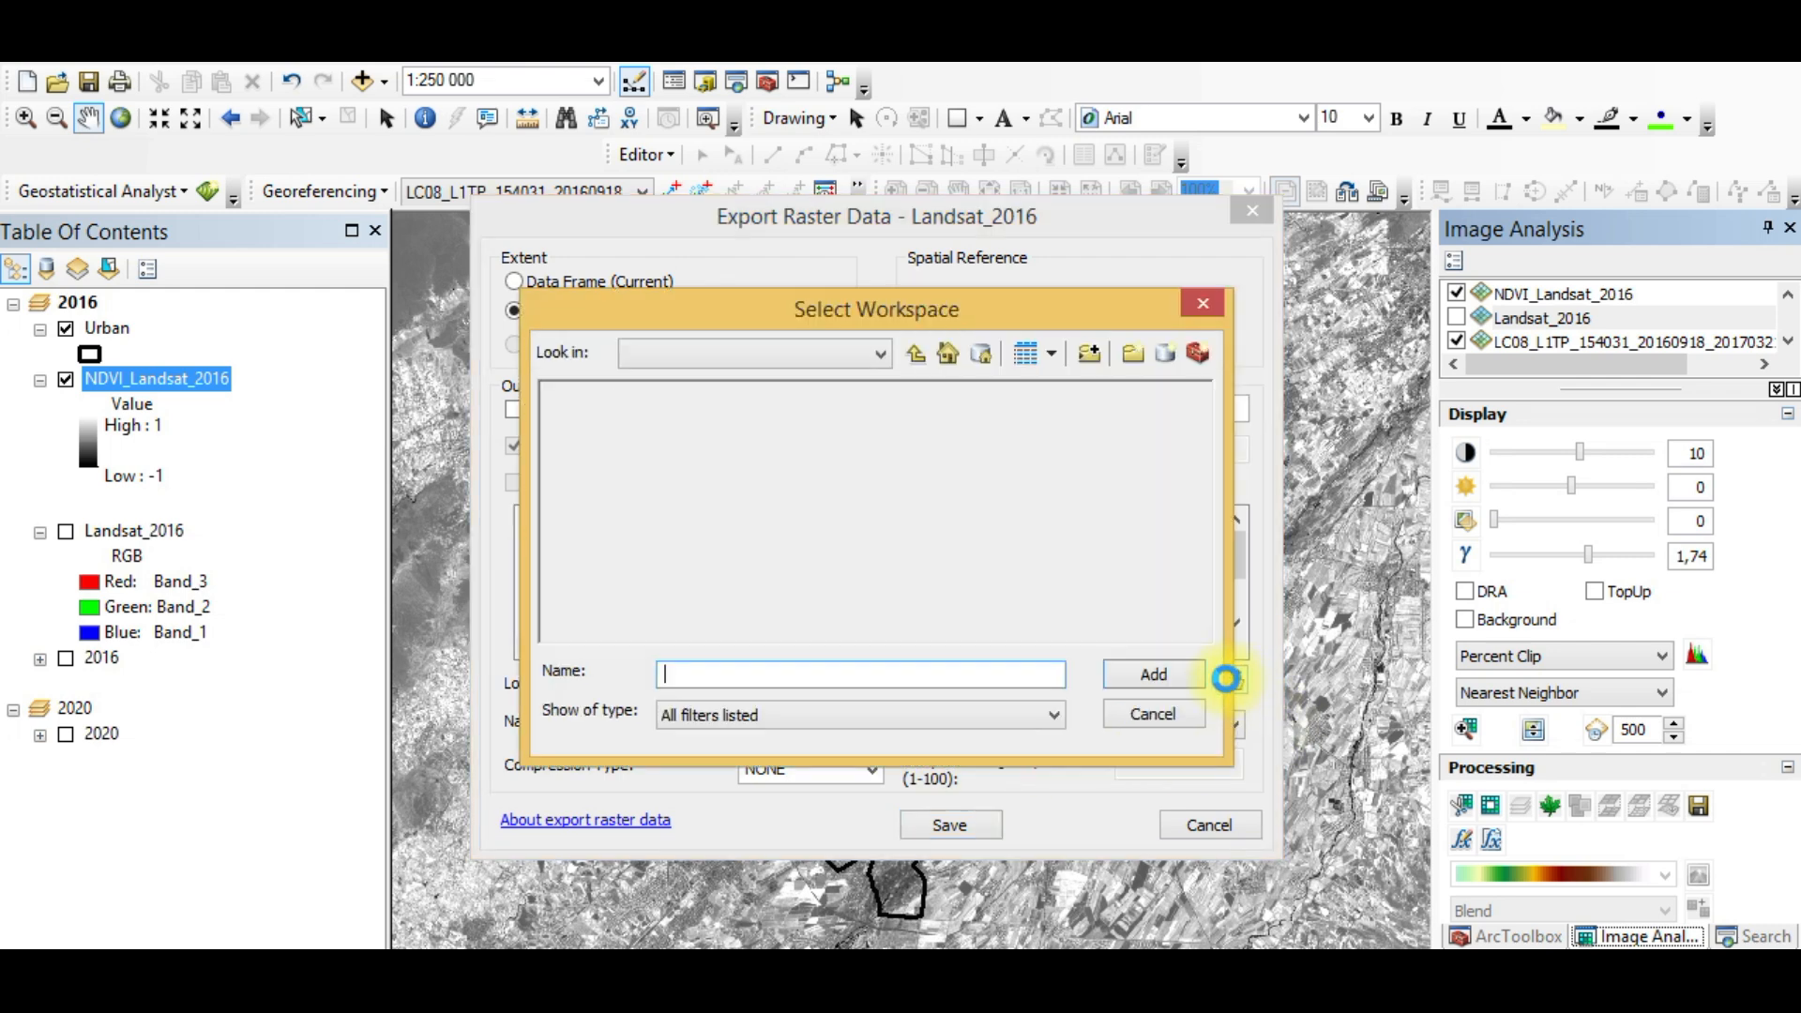
{"action": "left_click", "coordinate": [1233, 681]}
{"action": "left_click", "coordinate": [914, 357]}
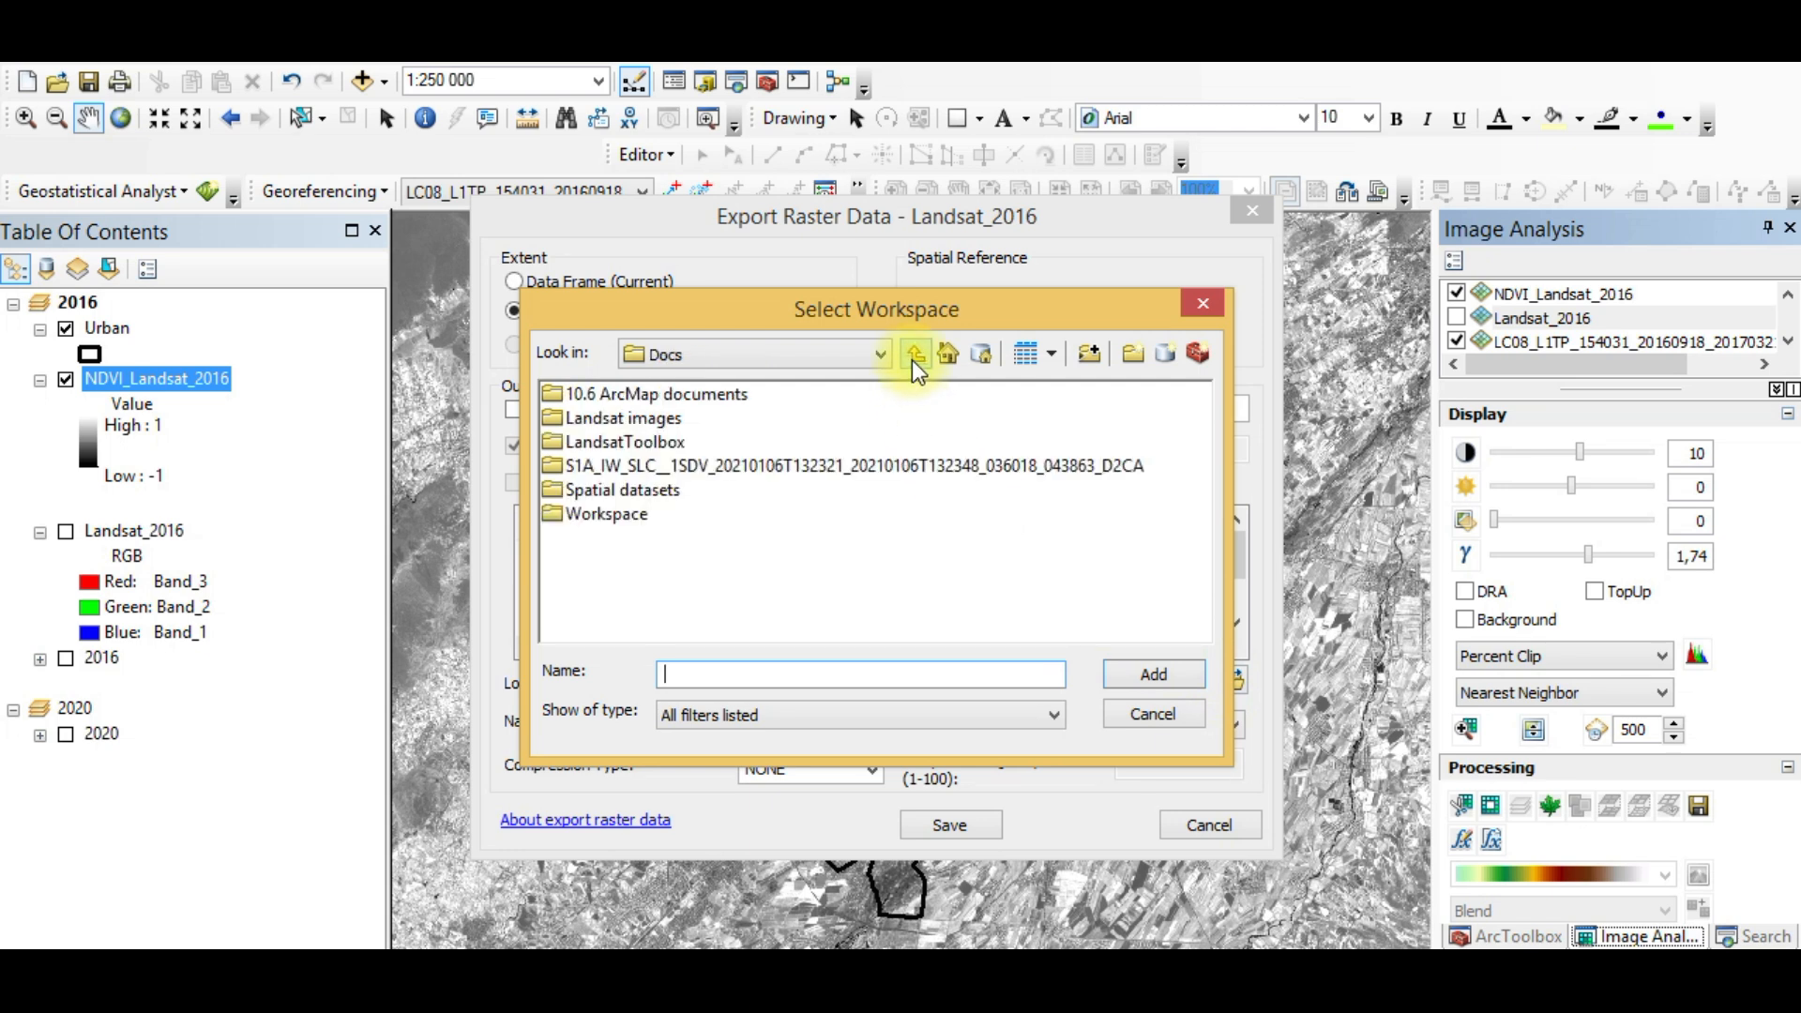
{"action": "double_click", "coordinate": [626, 426]}
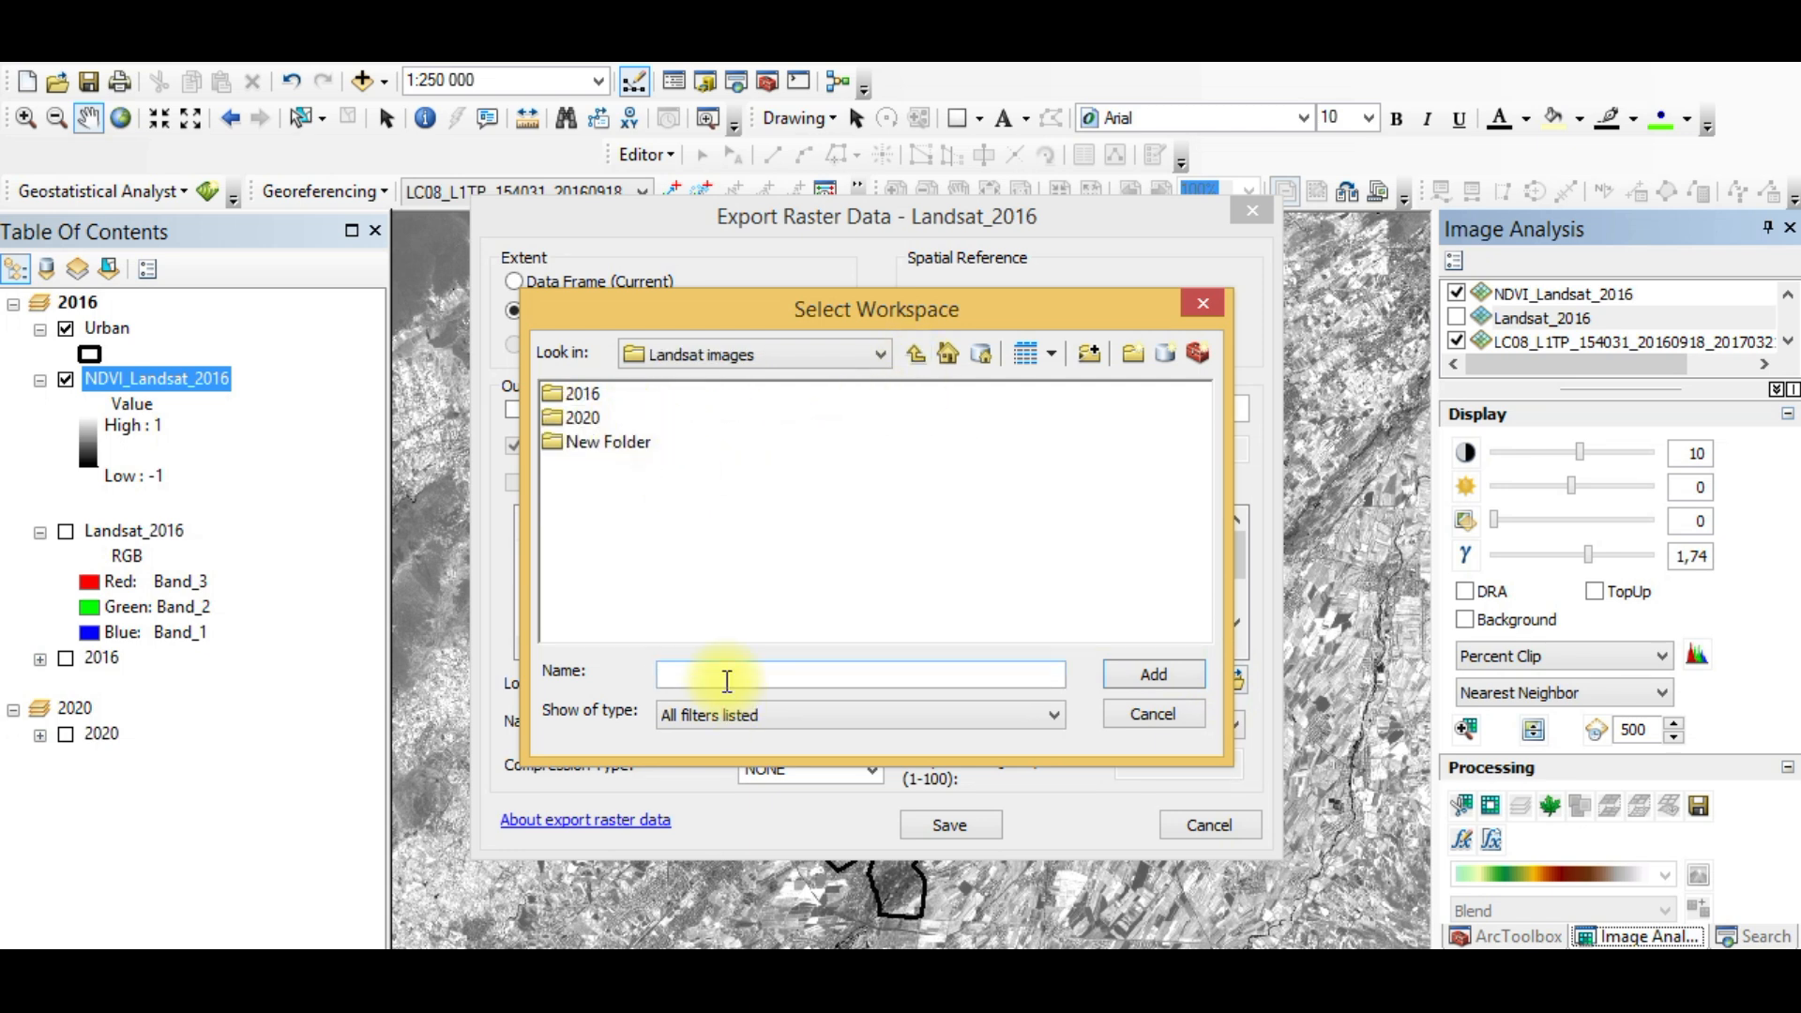
{"action": "left_click", "coordinate": [604, 446]}
{"action": "double_click", "coordinate": [604, 448]}
{"action": "left_click", "coordinate": [742, 684]}
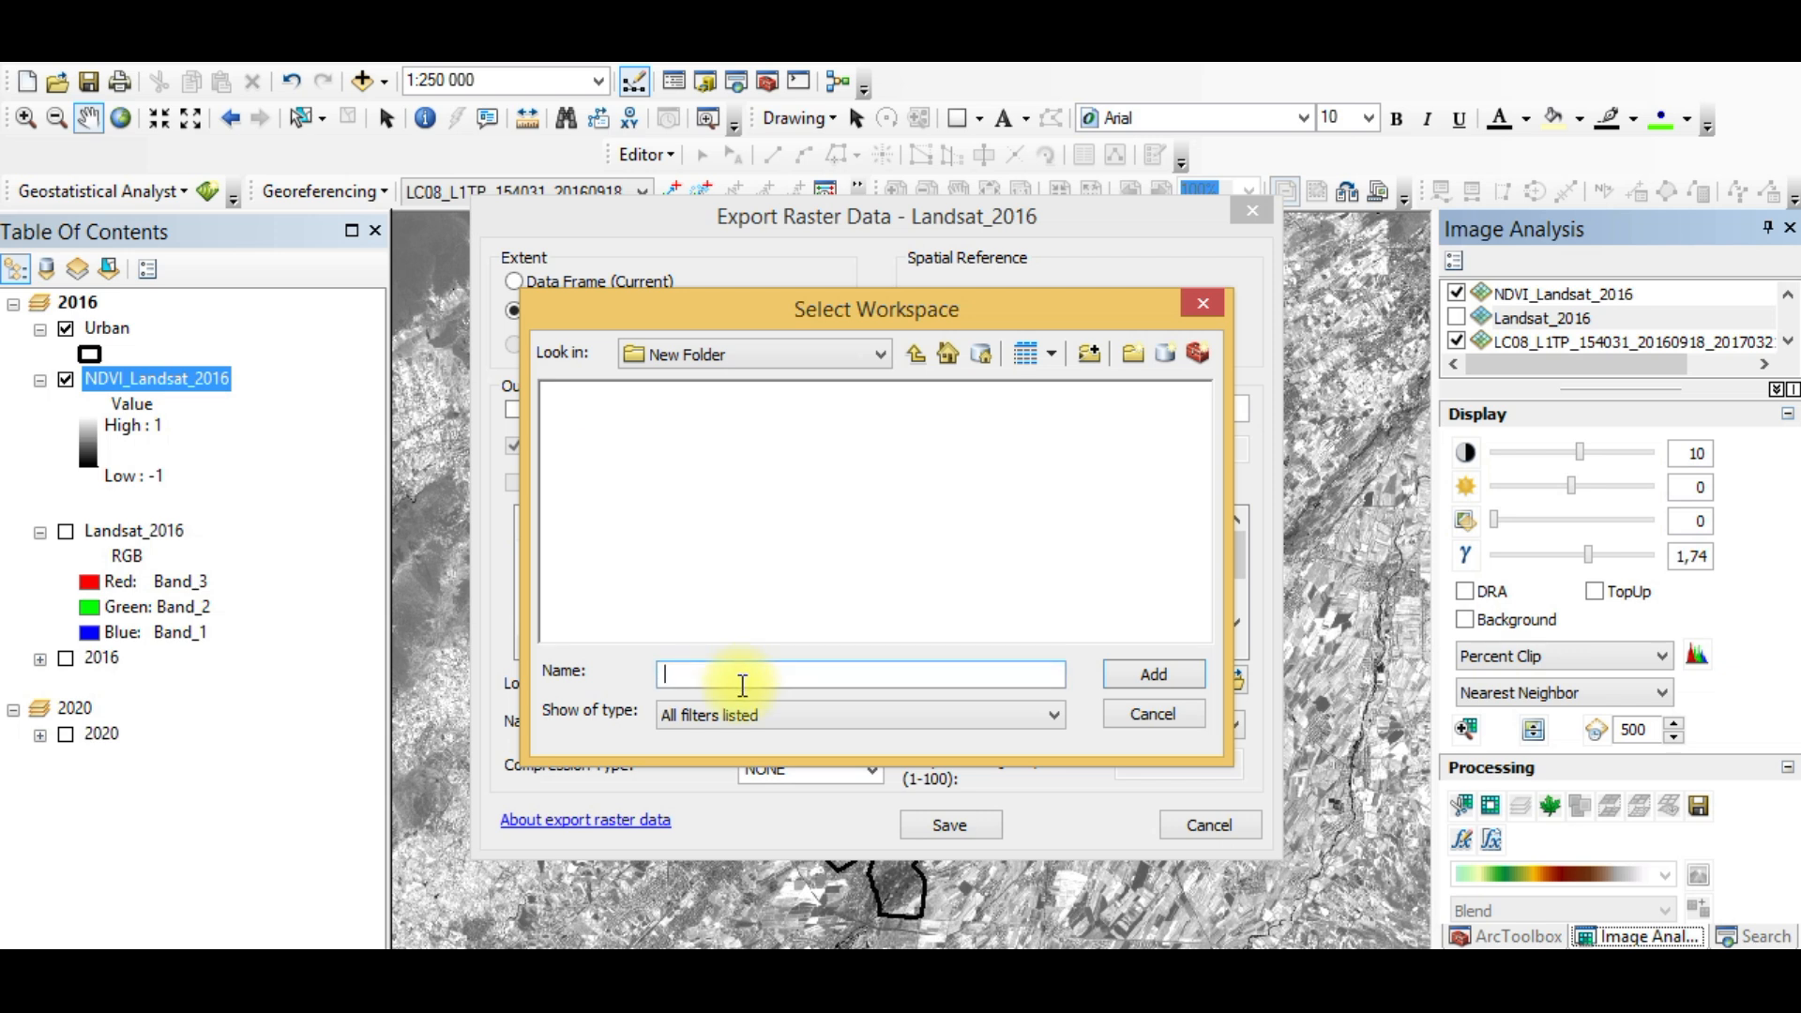
{"action": "type", "text": "NDVI_2016"}
{"action": "left_click", "coordinate": [1162, 675]}
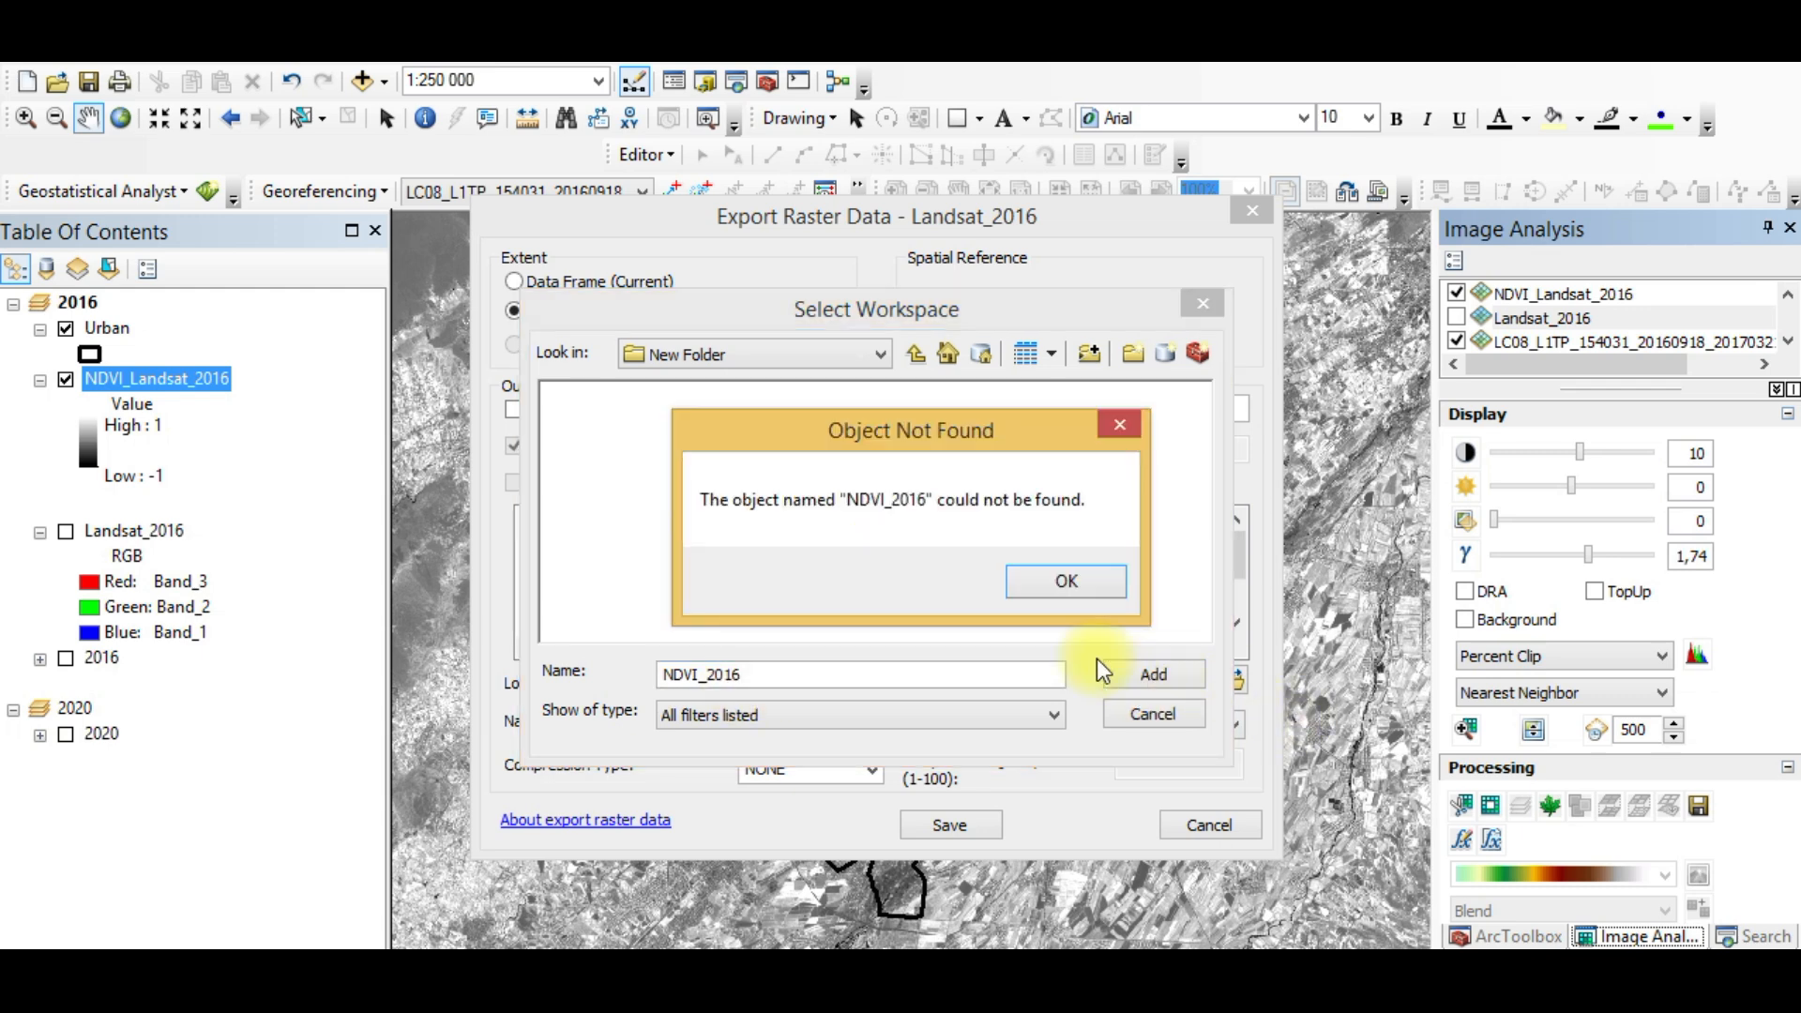
{"action": "left_click", "coordinate": [1066, 582]}
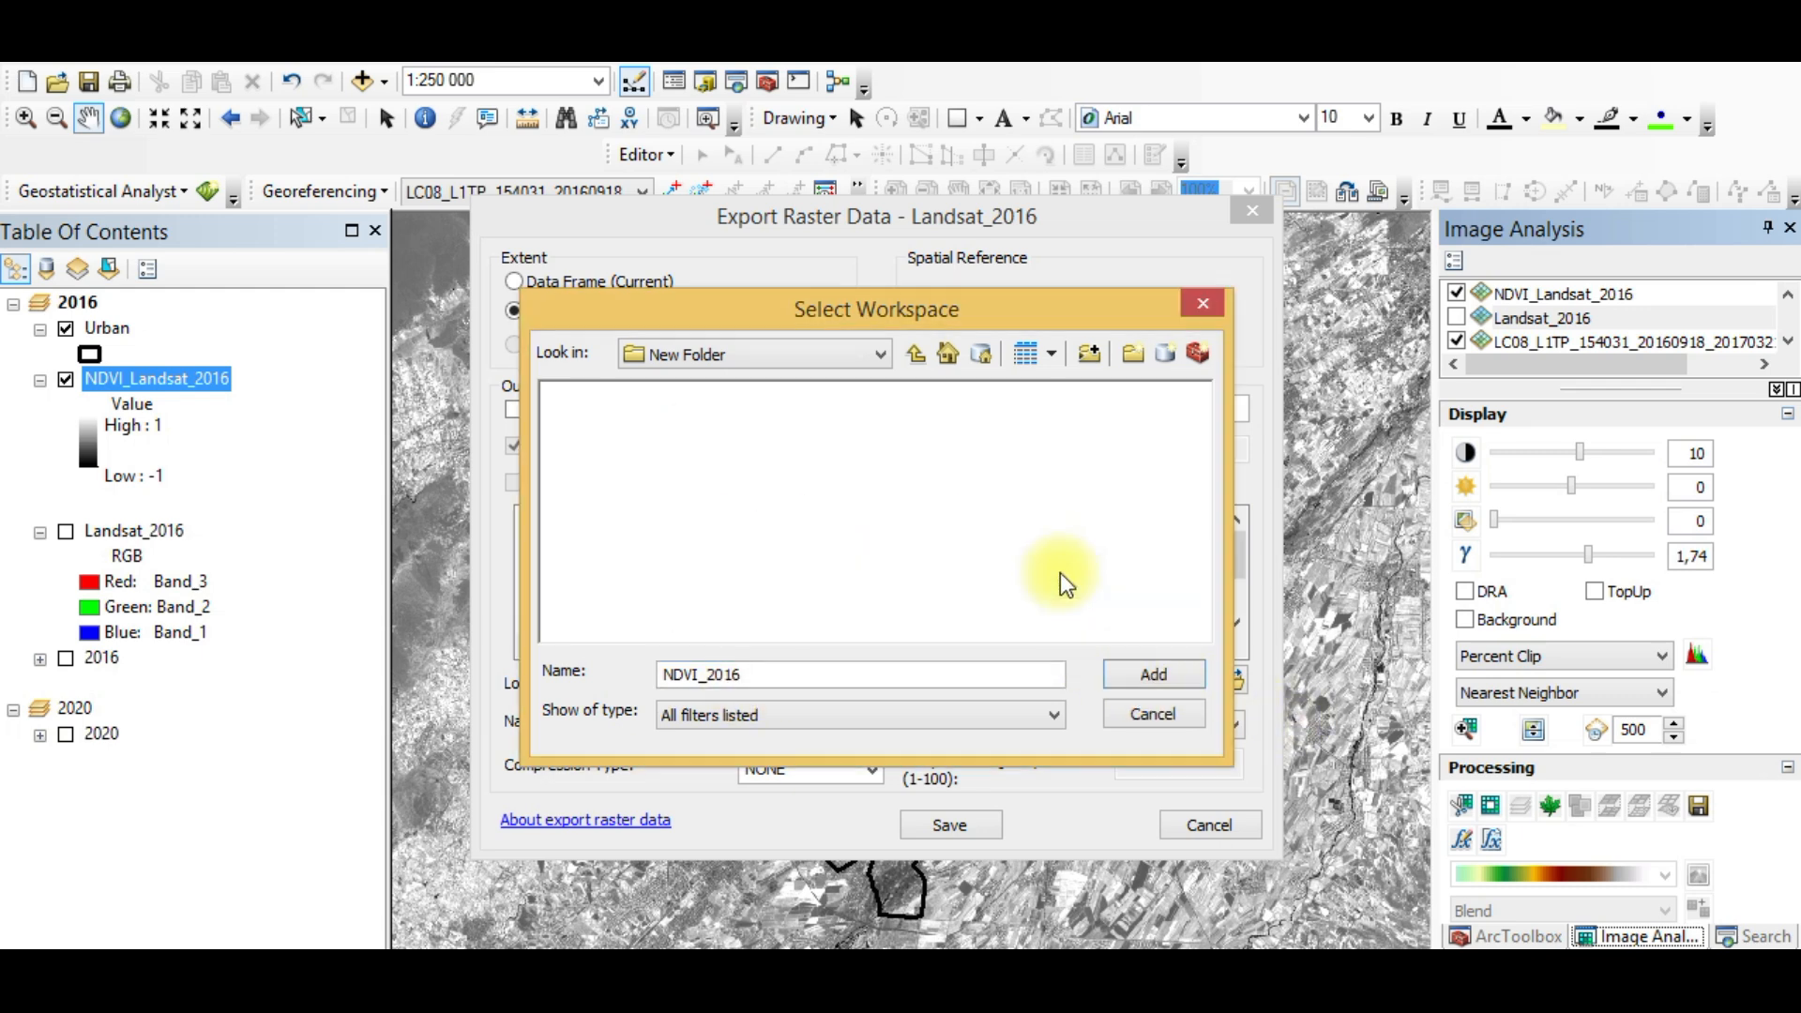
{"action": "left_click", "coordinate": [1122, 713]}
Step: Set the export location to the Landsat images folder inside Docs
{"action": "left_click", "coordinate": [1231, 681]}
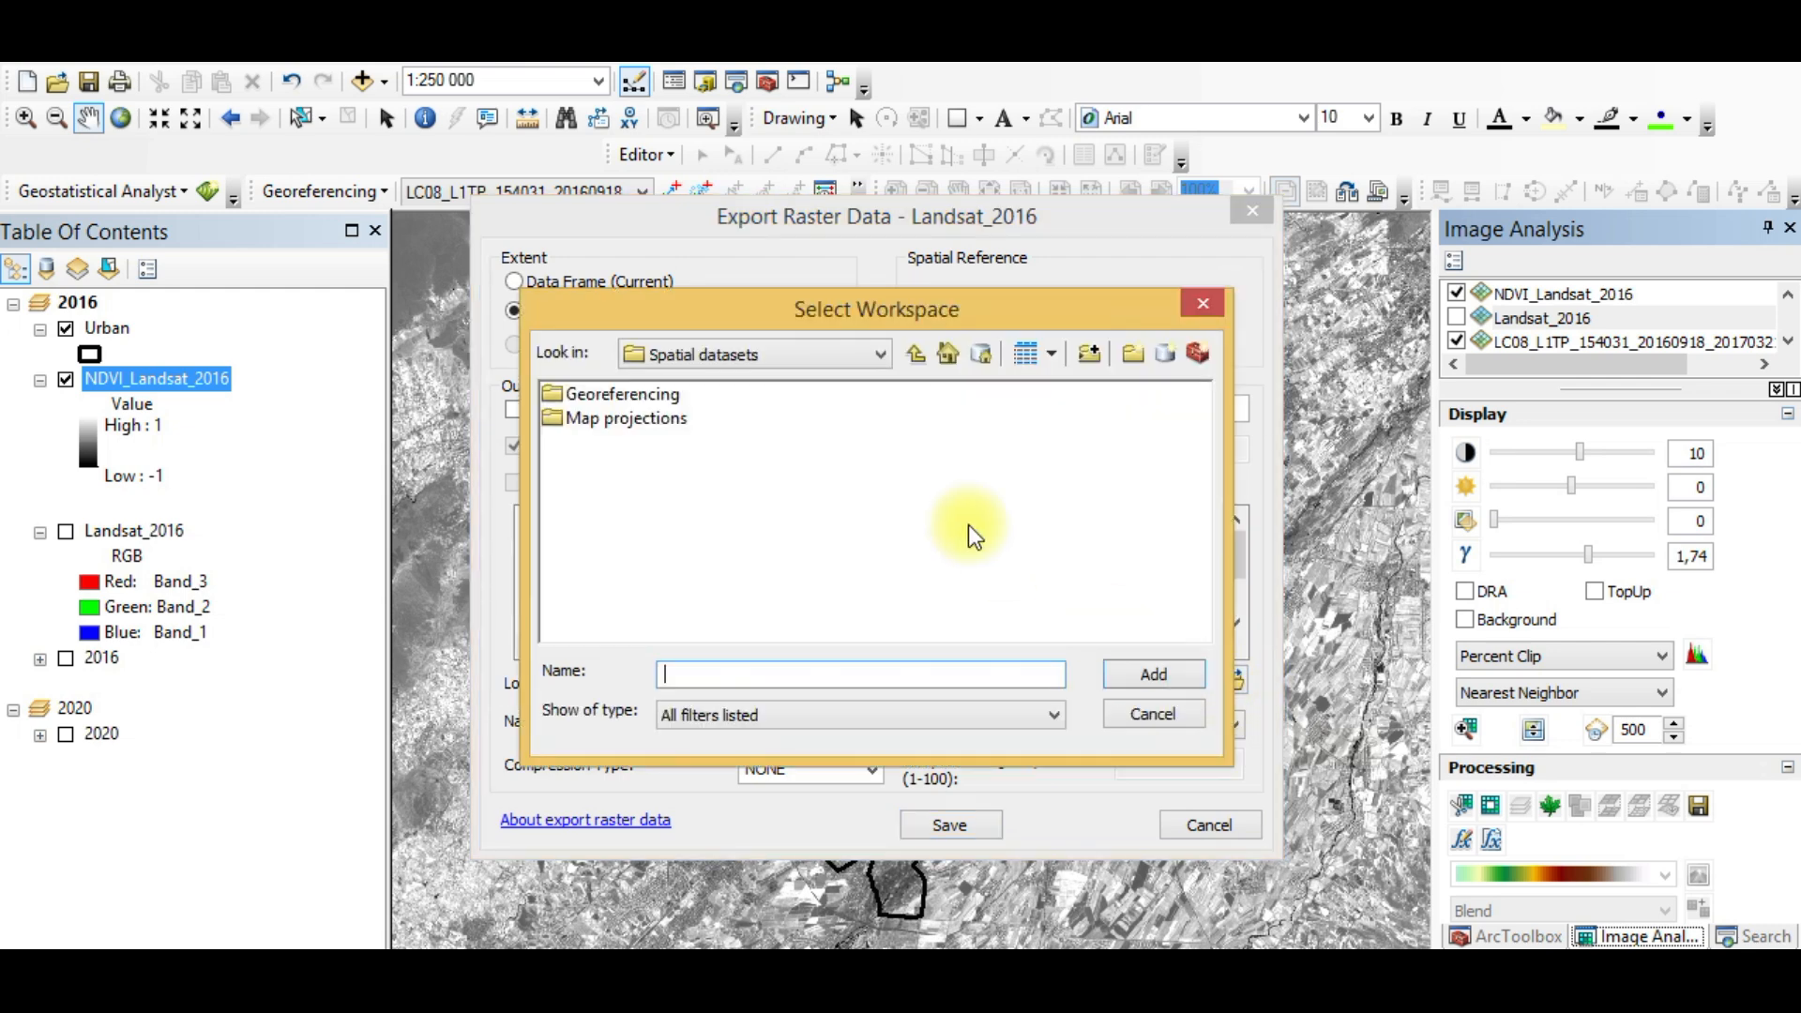
{"action": "left_click", "coordinate": [924, 364]}
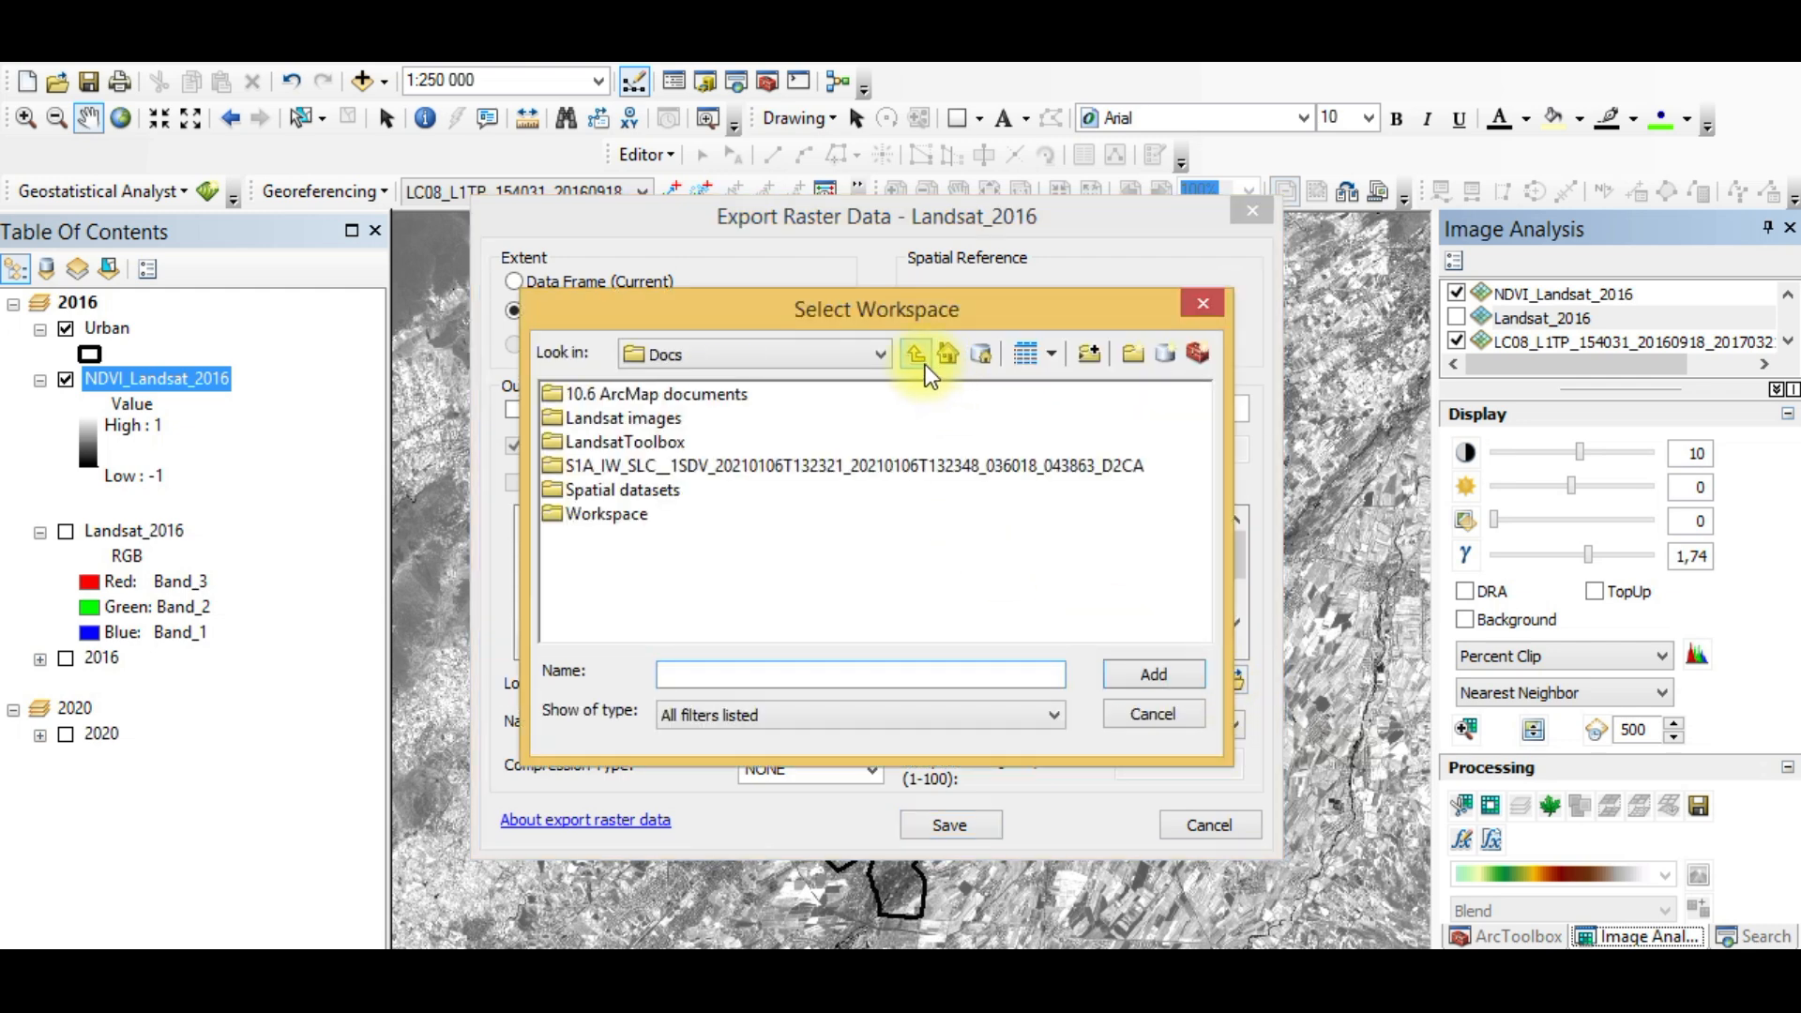
{"action": "left_click", "coordinate": [660, 420]}
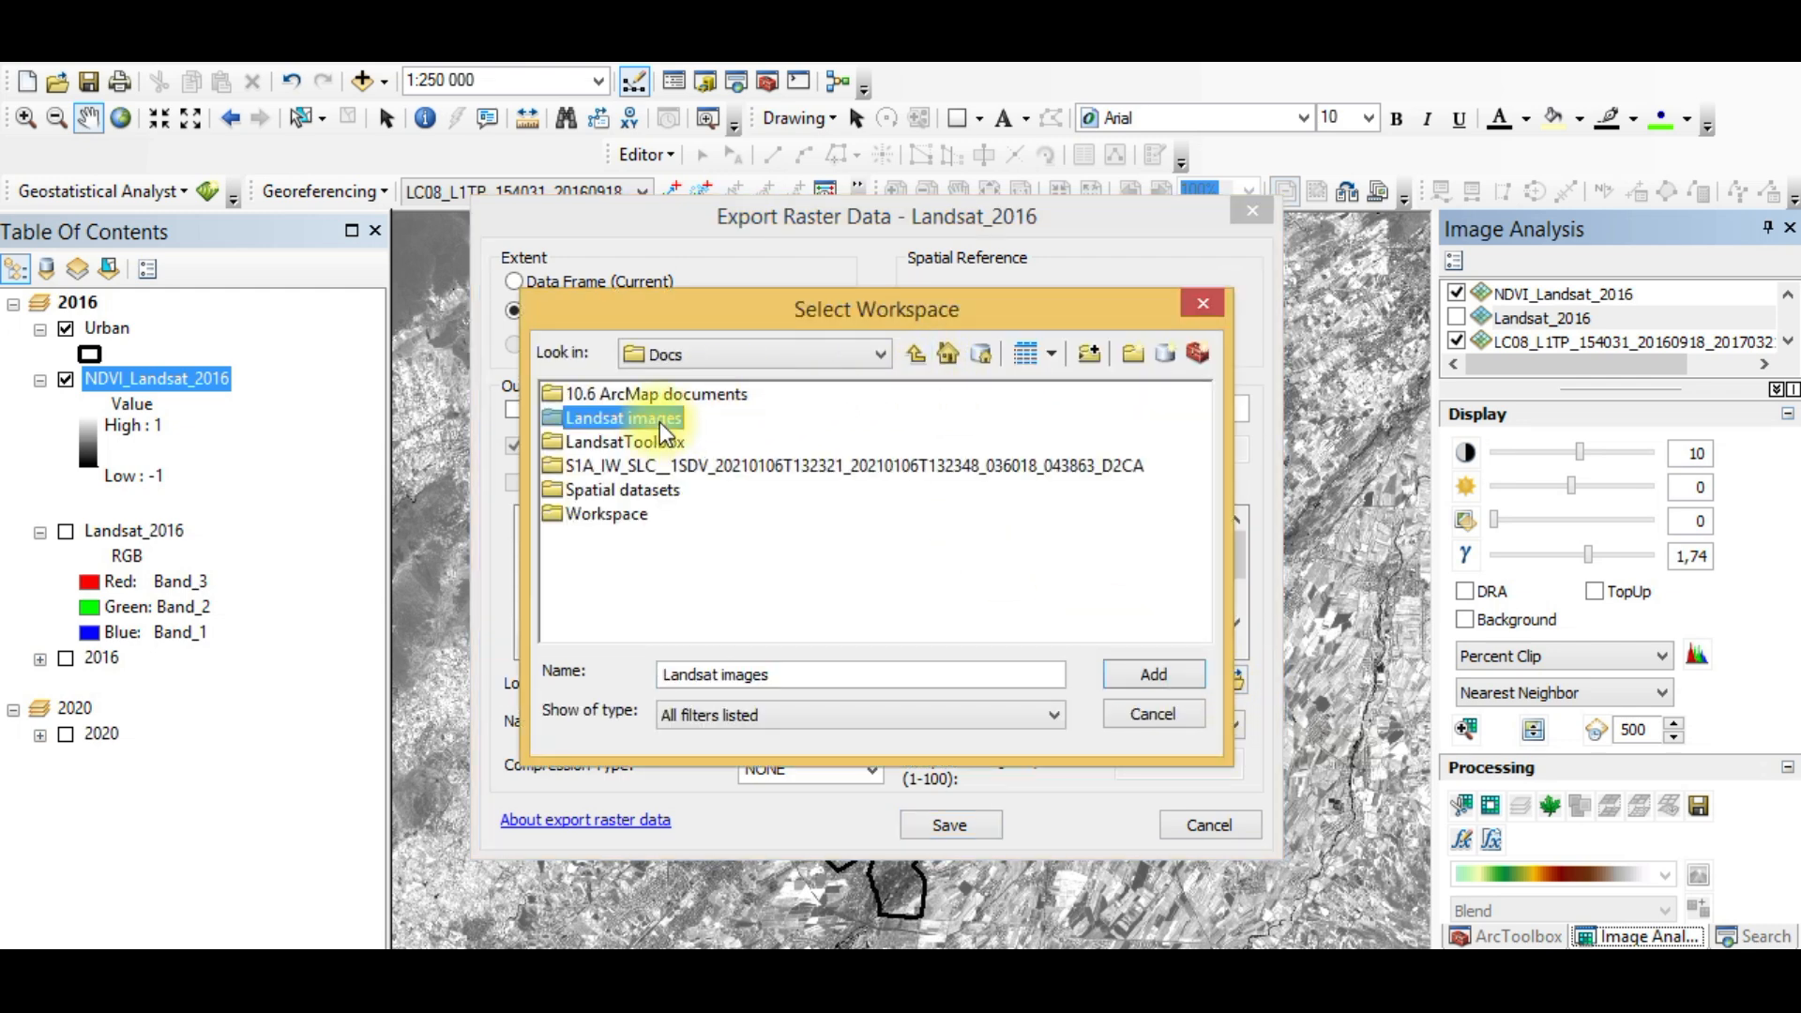
{"action": "left_click", "coordinate": [1152, 675]}
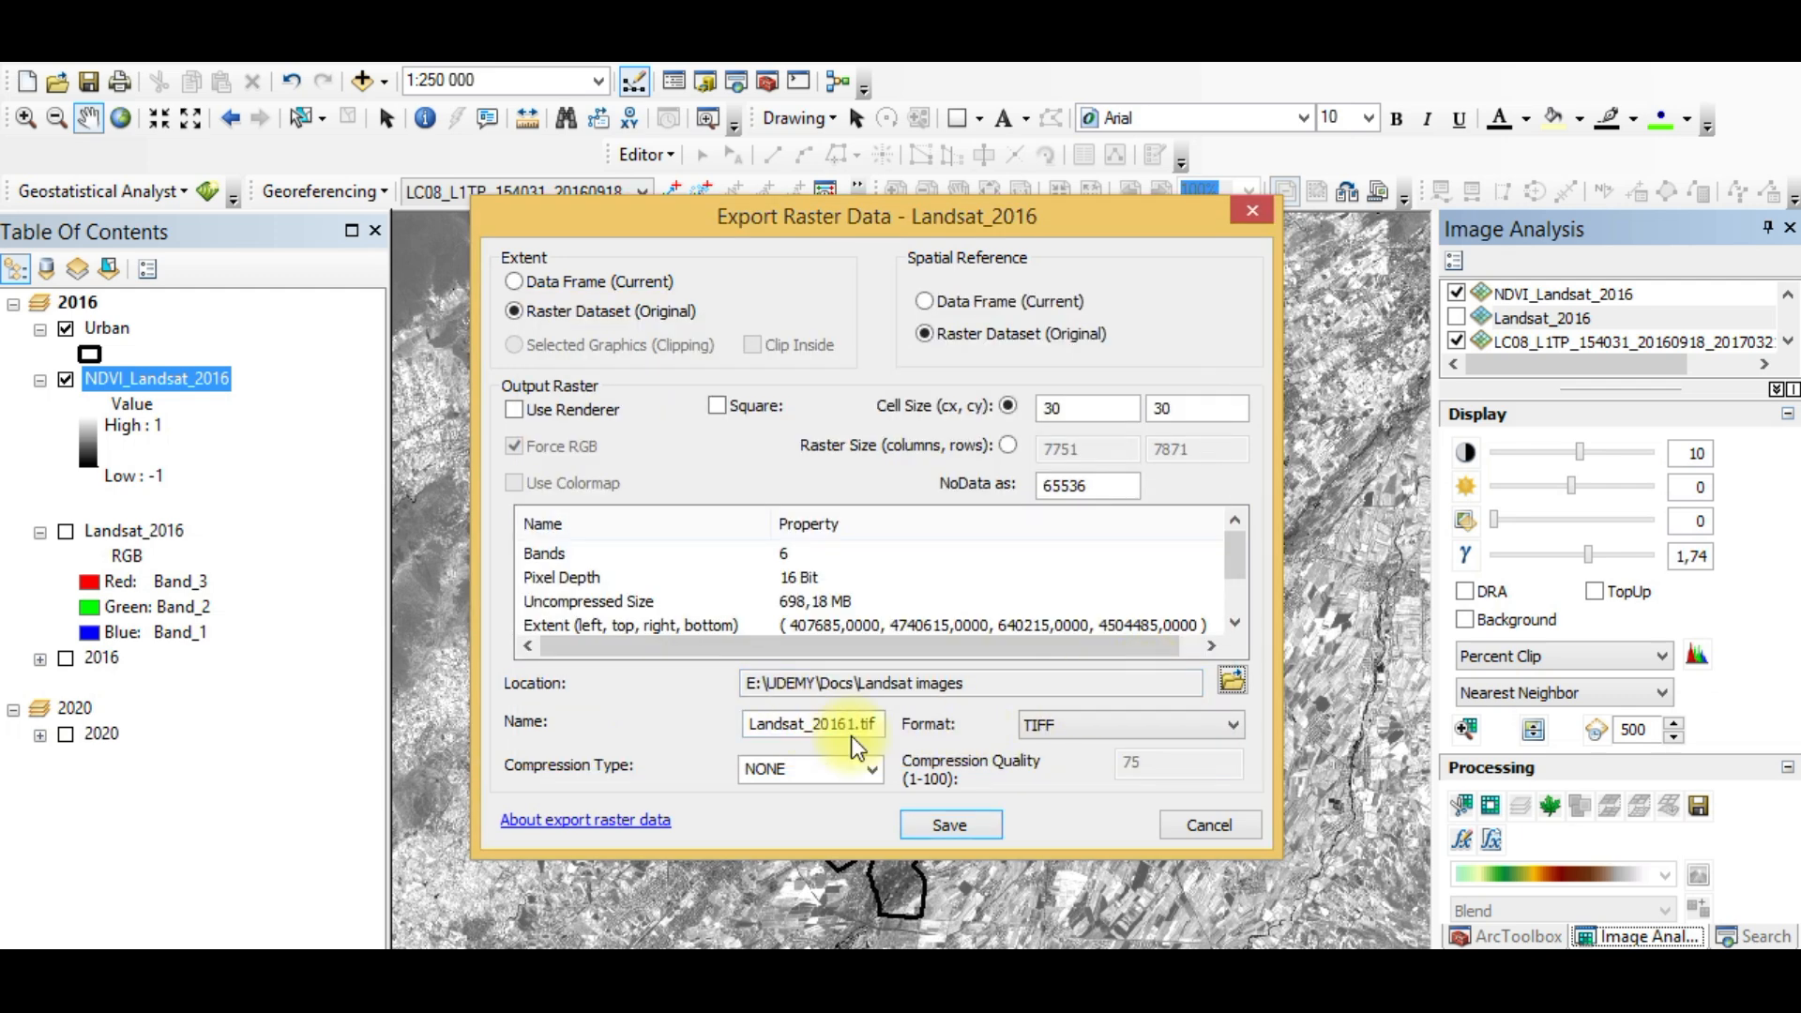
Step: Name the output raster NDVI_2016.tif and export it in TIFF format without promoting the pixel depth
{"action": "left_click_drag", "start_coordinate": [859, 728], "coordinate": [463, 697]}
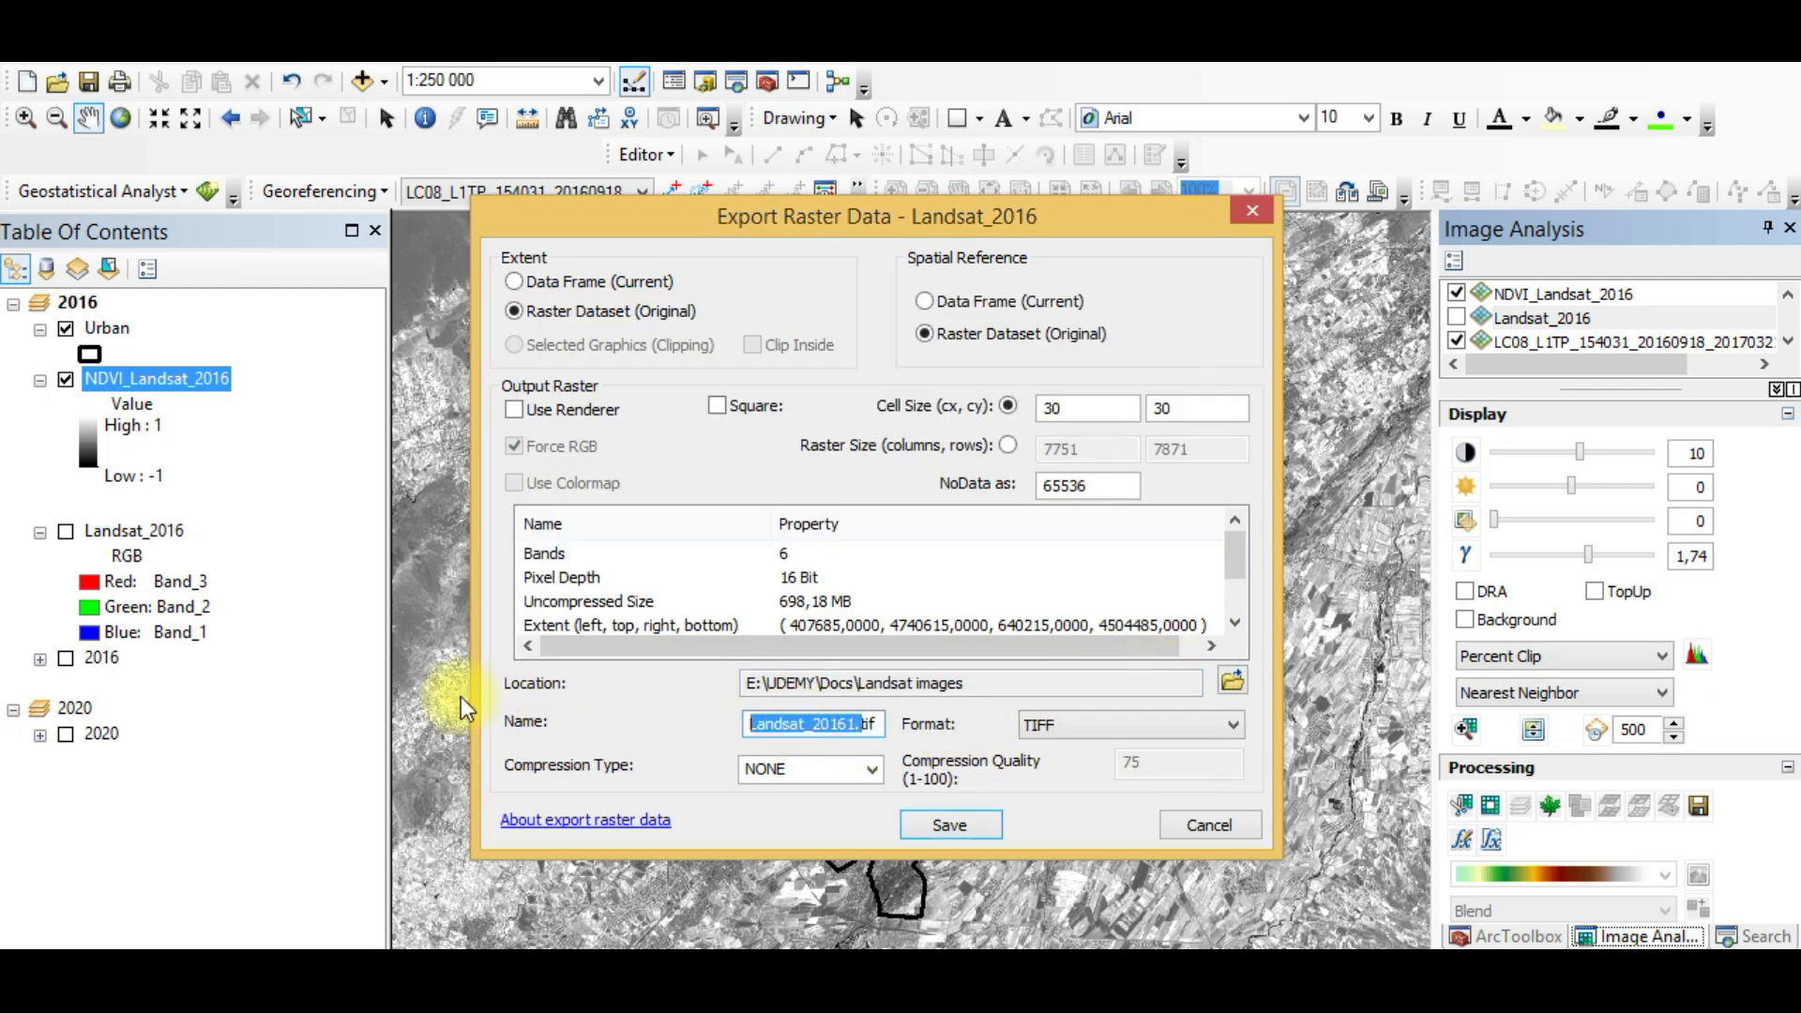
{"action": "left_click", "coordinate": [870, 728]}
{"action": "left_click_drag", "start_coordinate": [853, 727], "coordinate": [588, 707]}
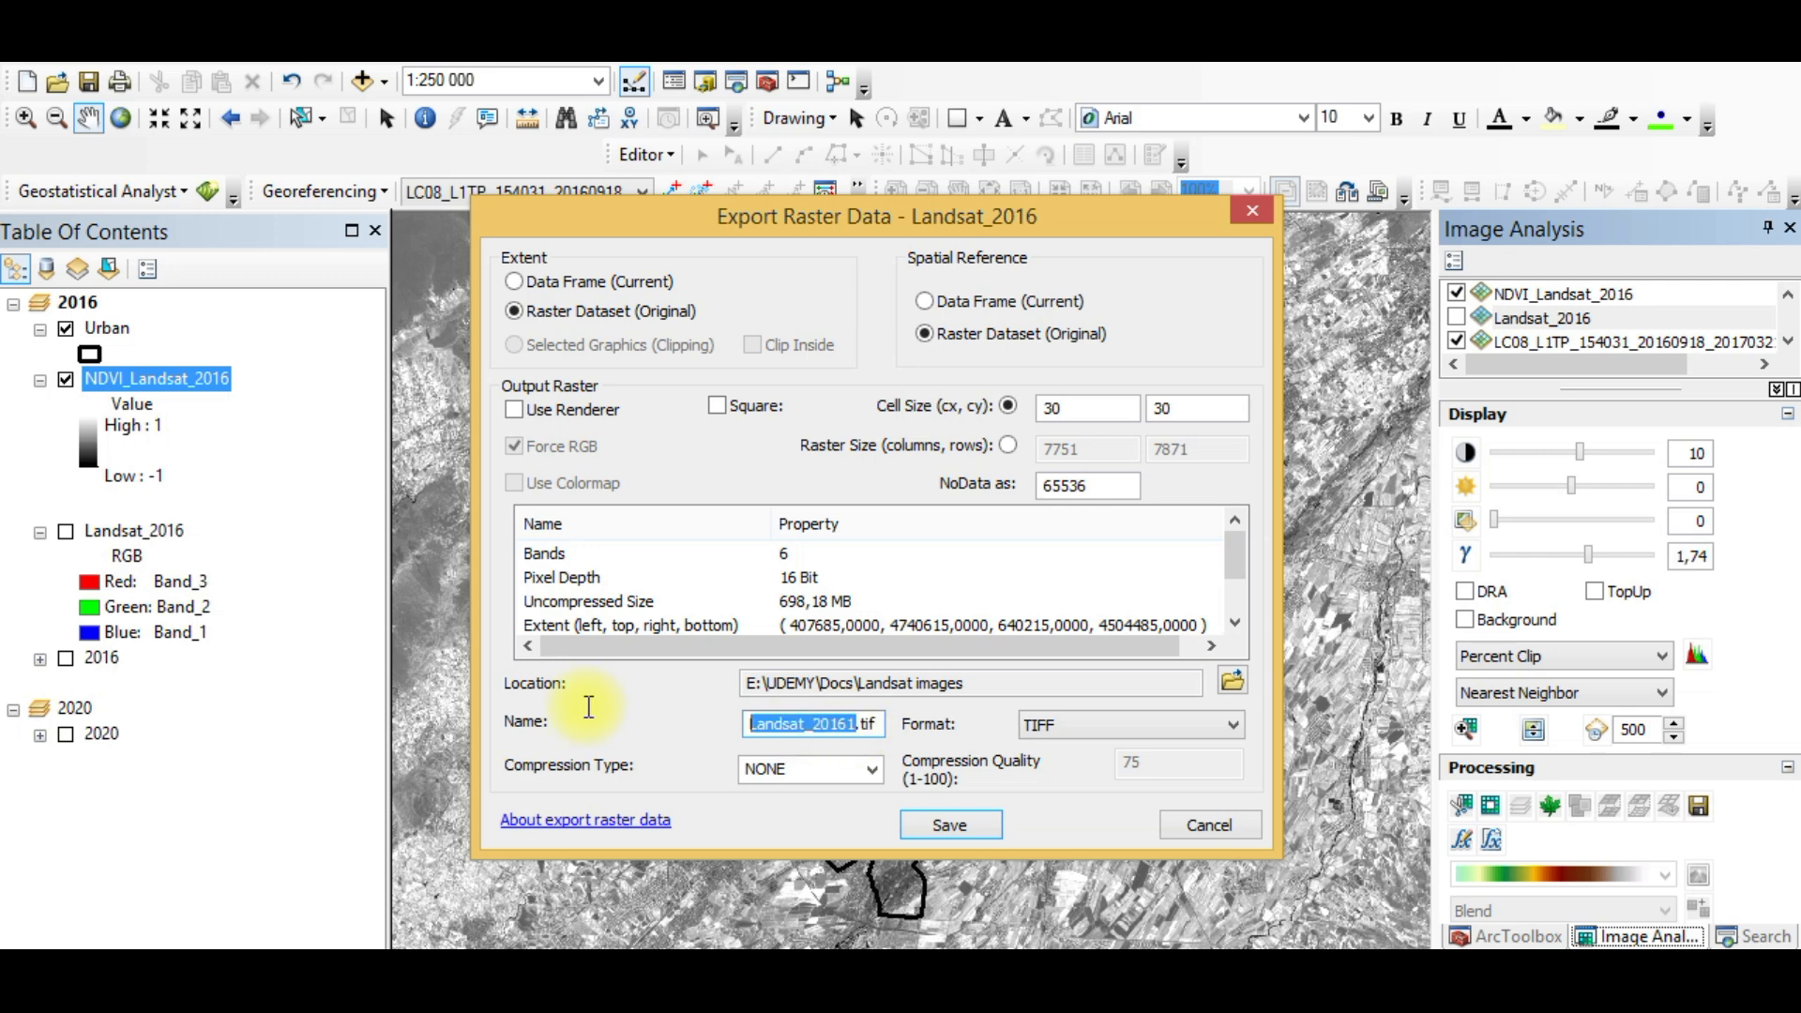
{"action": "type", "text": "NDVI_"}
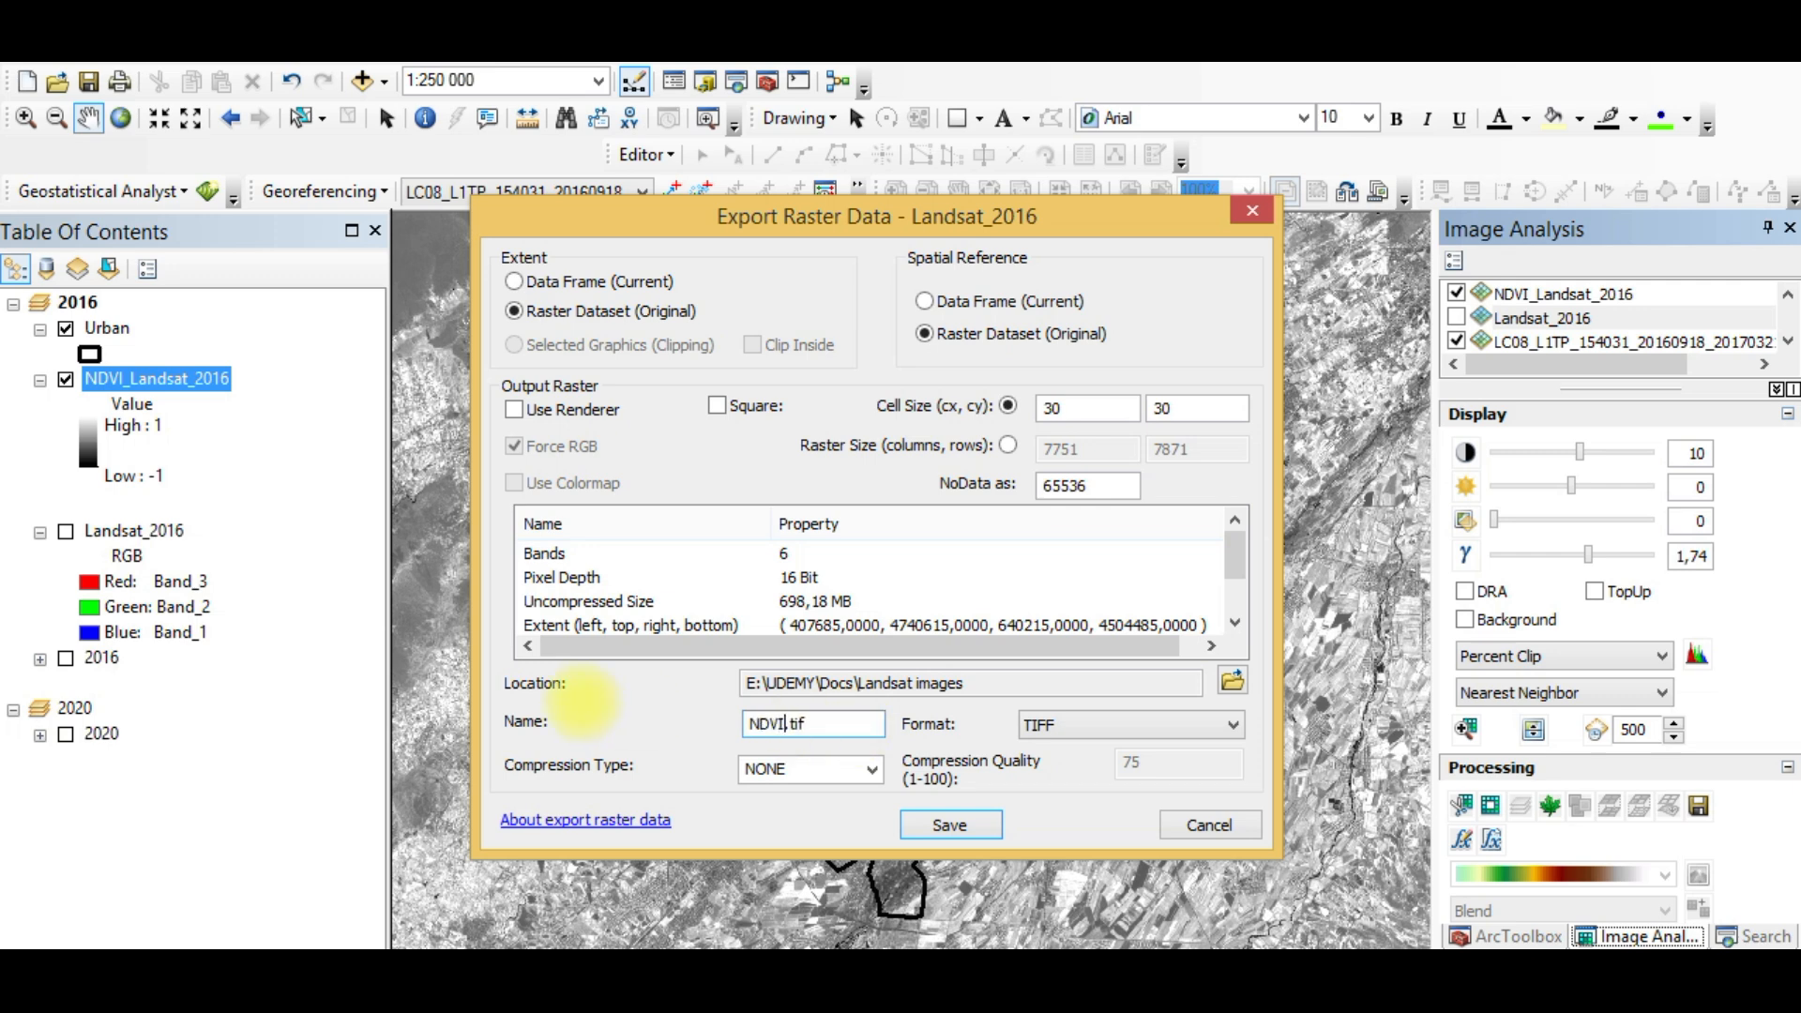
{"action": "type", "text": "2016"}
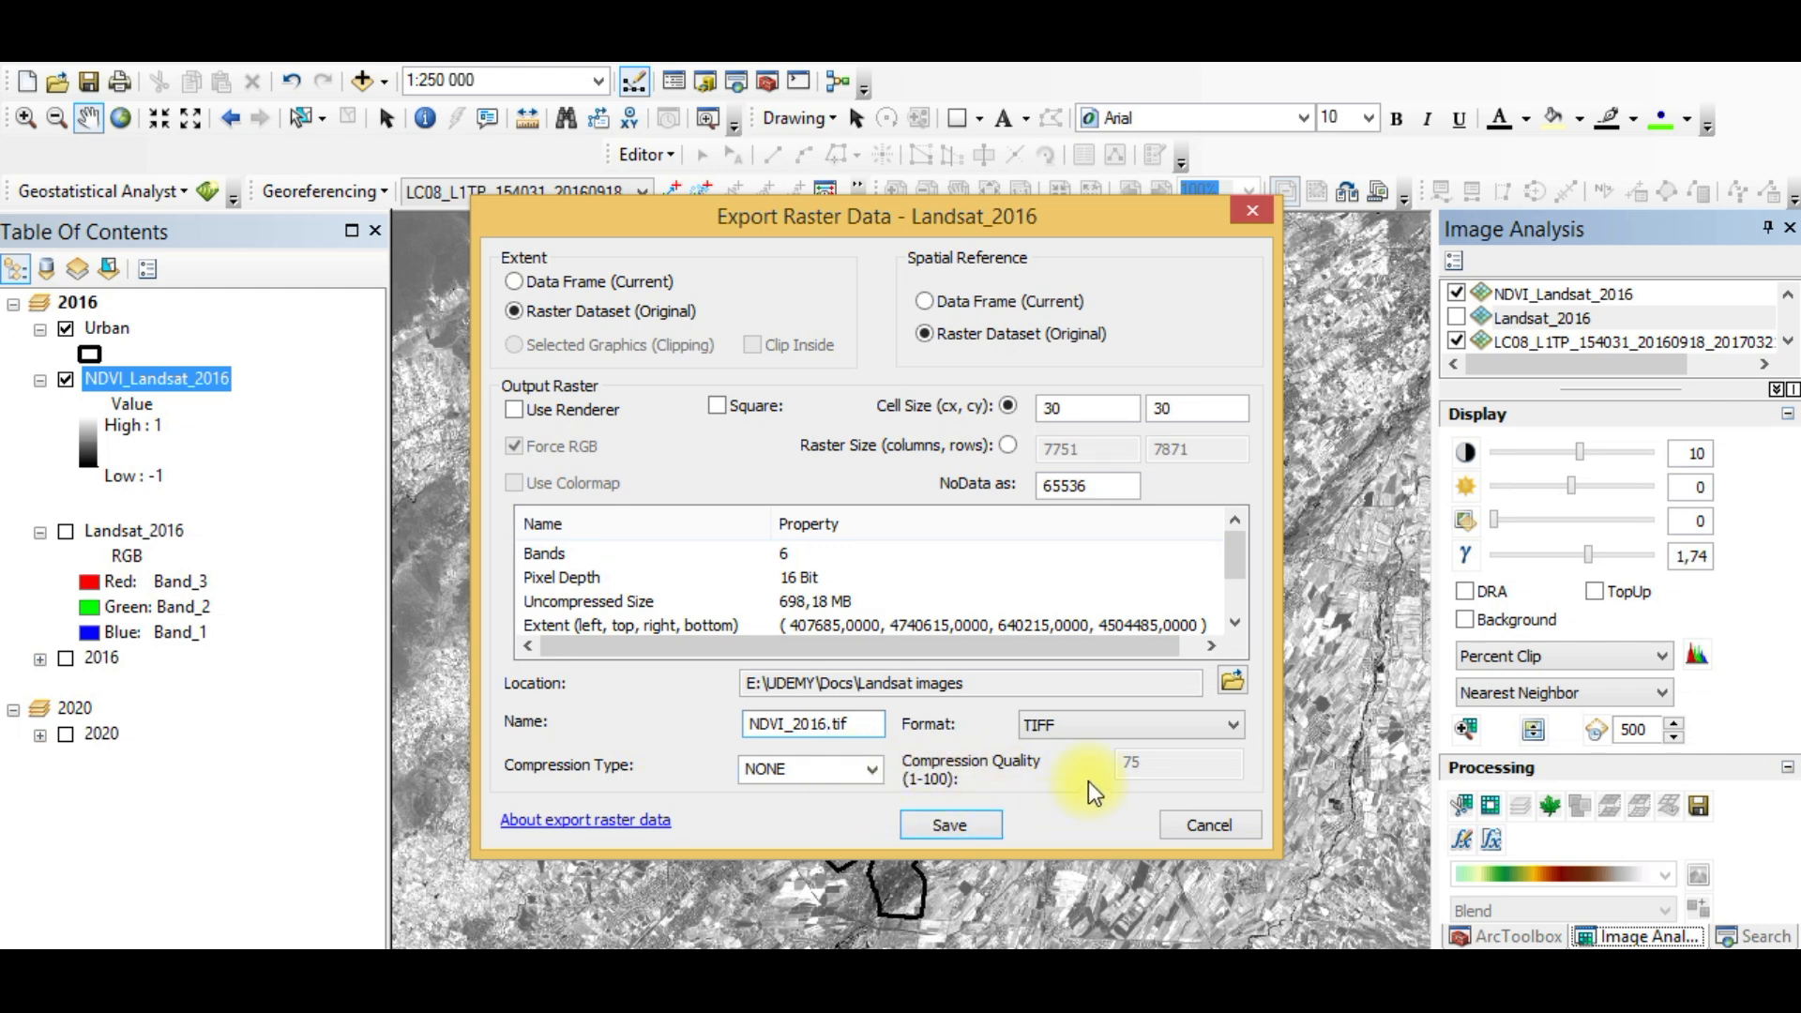
{"action": "left_click", "coordinate": [950, 826]}
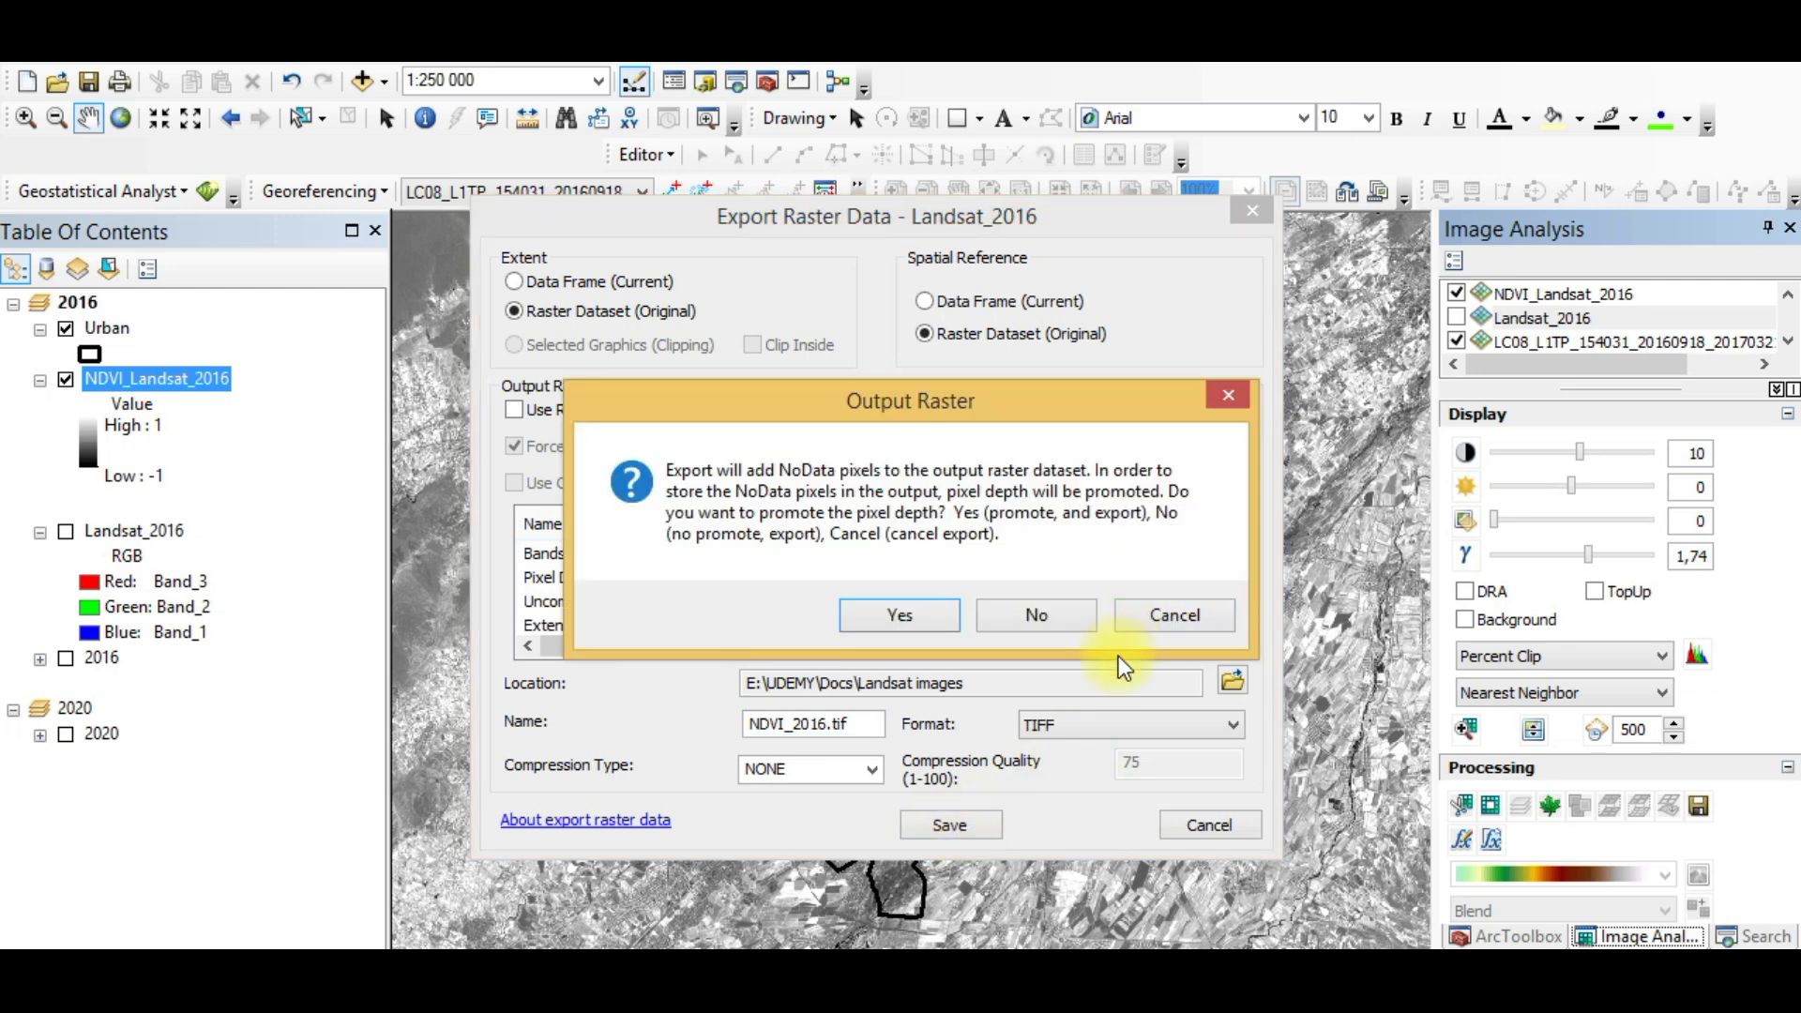
{"action": "left_click_drag", "start_coordinate": [870, 414], "coordinate": [849, 532]}
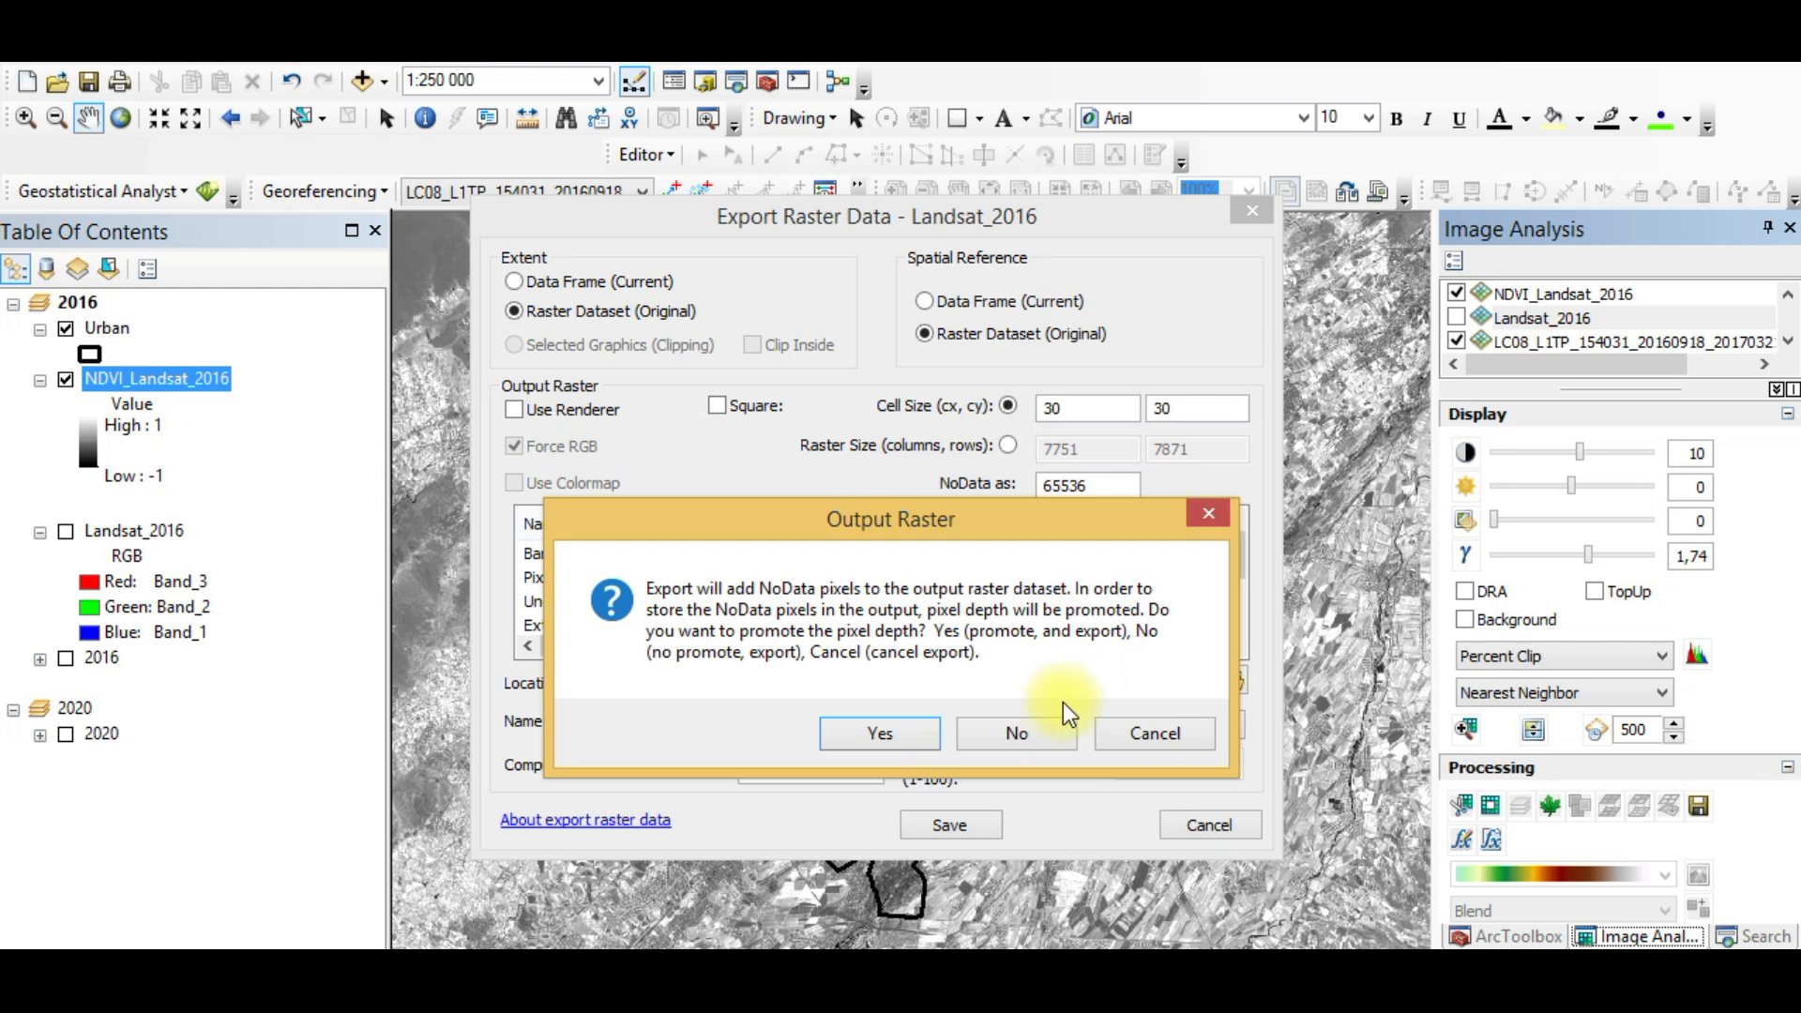
{"action": "left_click", "coordinate": [1017, 741]}
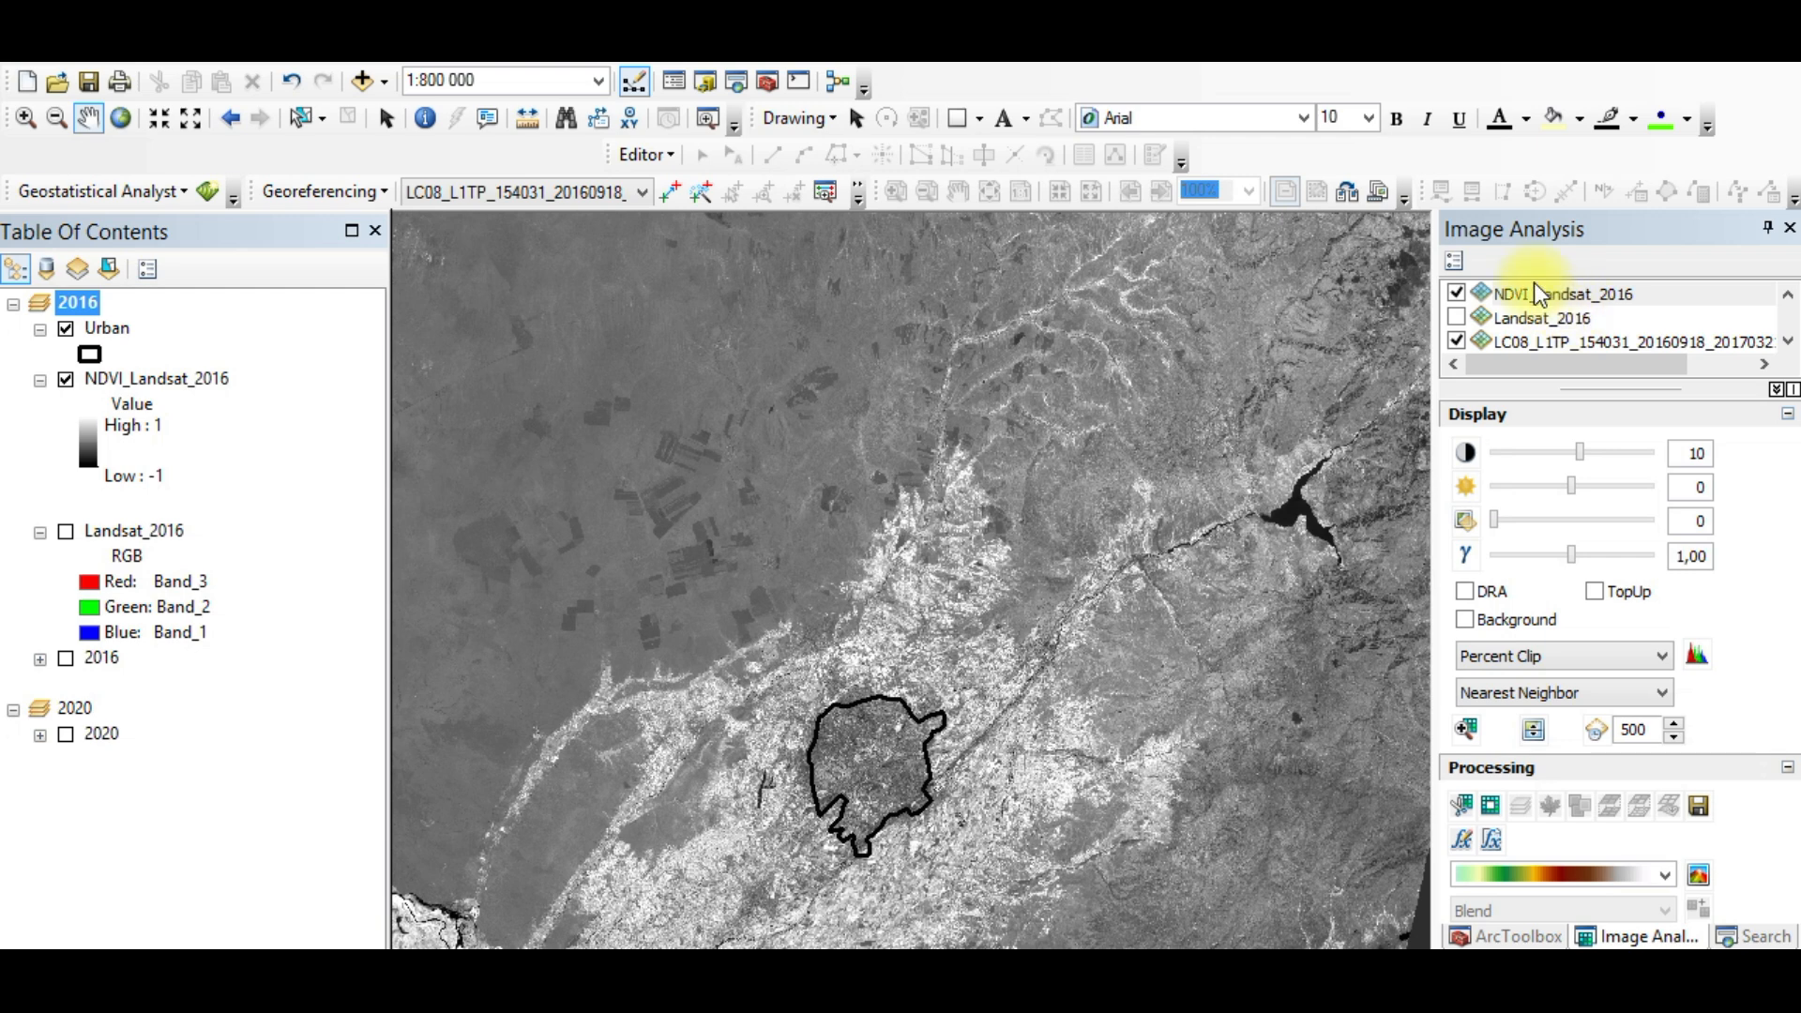
Step: Export the NDVI_Landsat_2016 layer as a TIFF to the Landsat images folder, entering "no data" as the NoData value
{"action": "left_click", "coordinate": [1535, 293]}
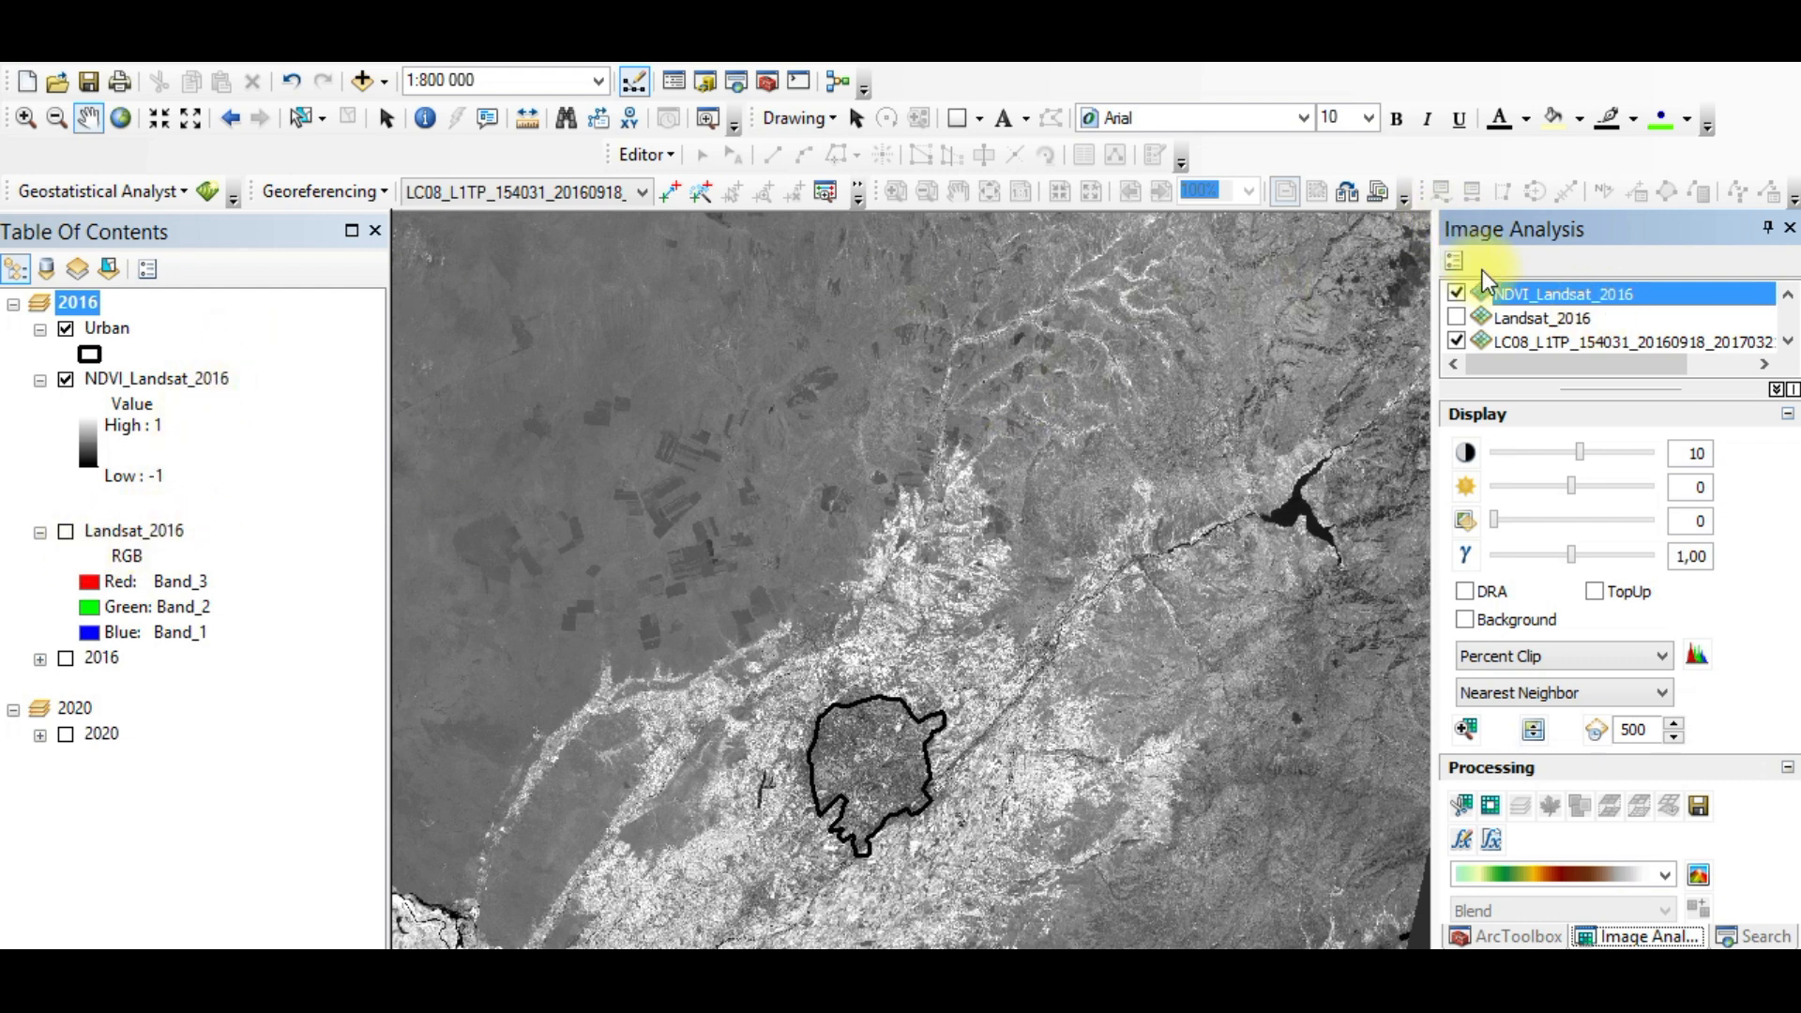
{"action": "left_click", "coordinate": [1699, 807]}
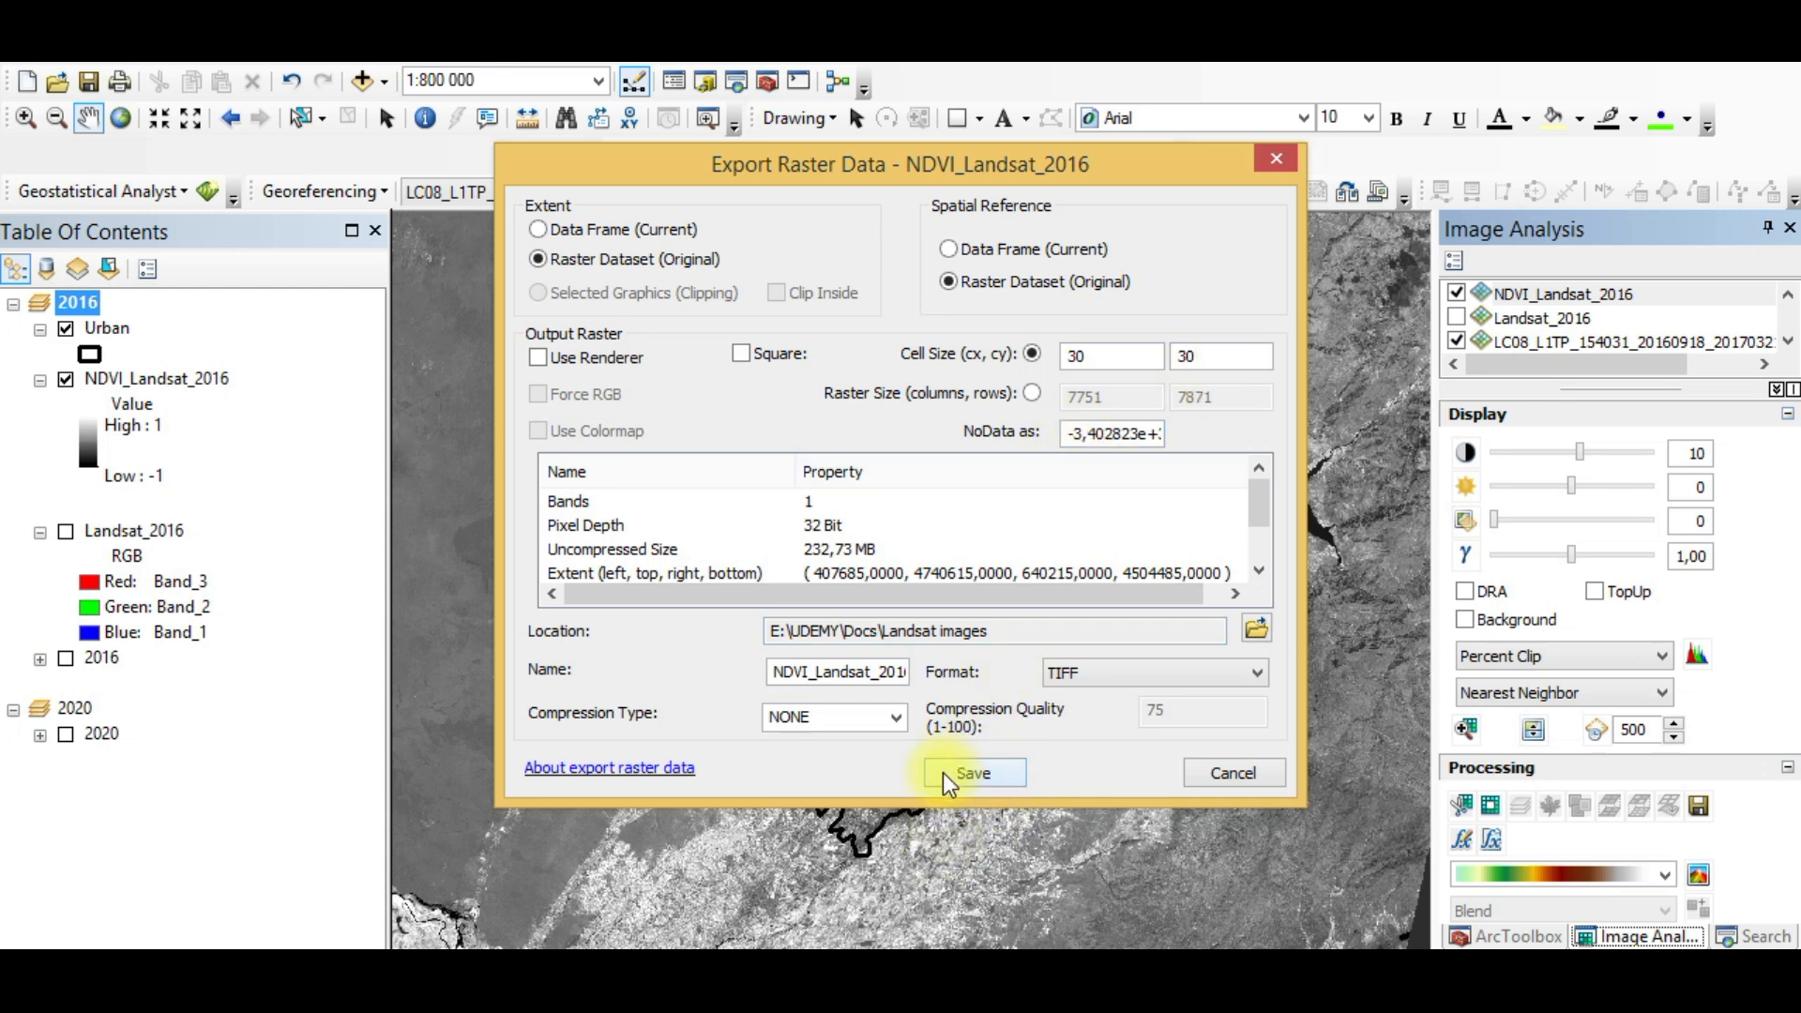
{"action": "left_click_drag", "start_coordinate": [1086, 441], "coordinate": [1226, 452]}
{"action": "left_click", "coordinate": [1067, 439]}
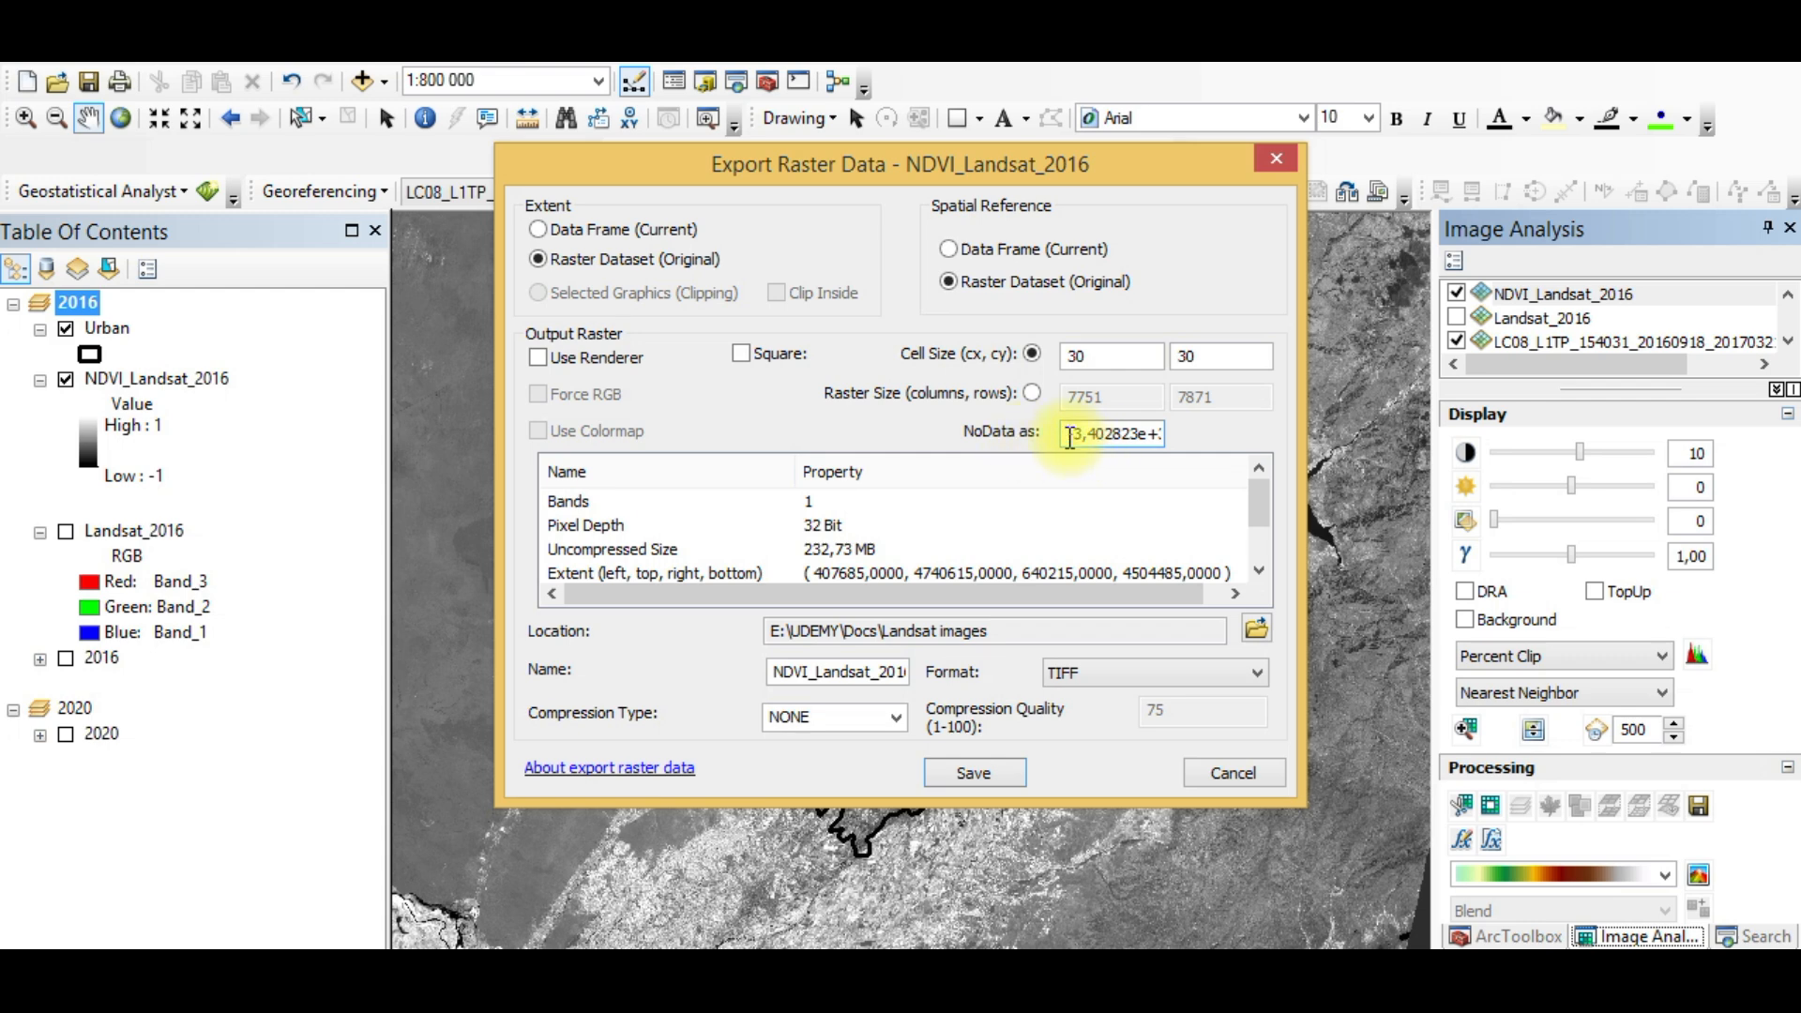
{"action": "left_click_drag", "start_coordinate": [1069, 439], "coordinate": [1296, 475]}
{"action": "type", "text": "no data"}
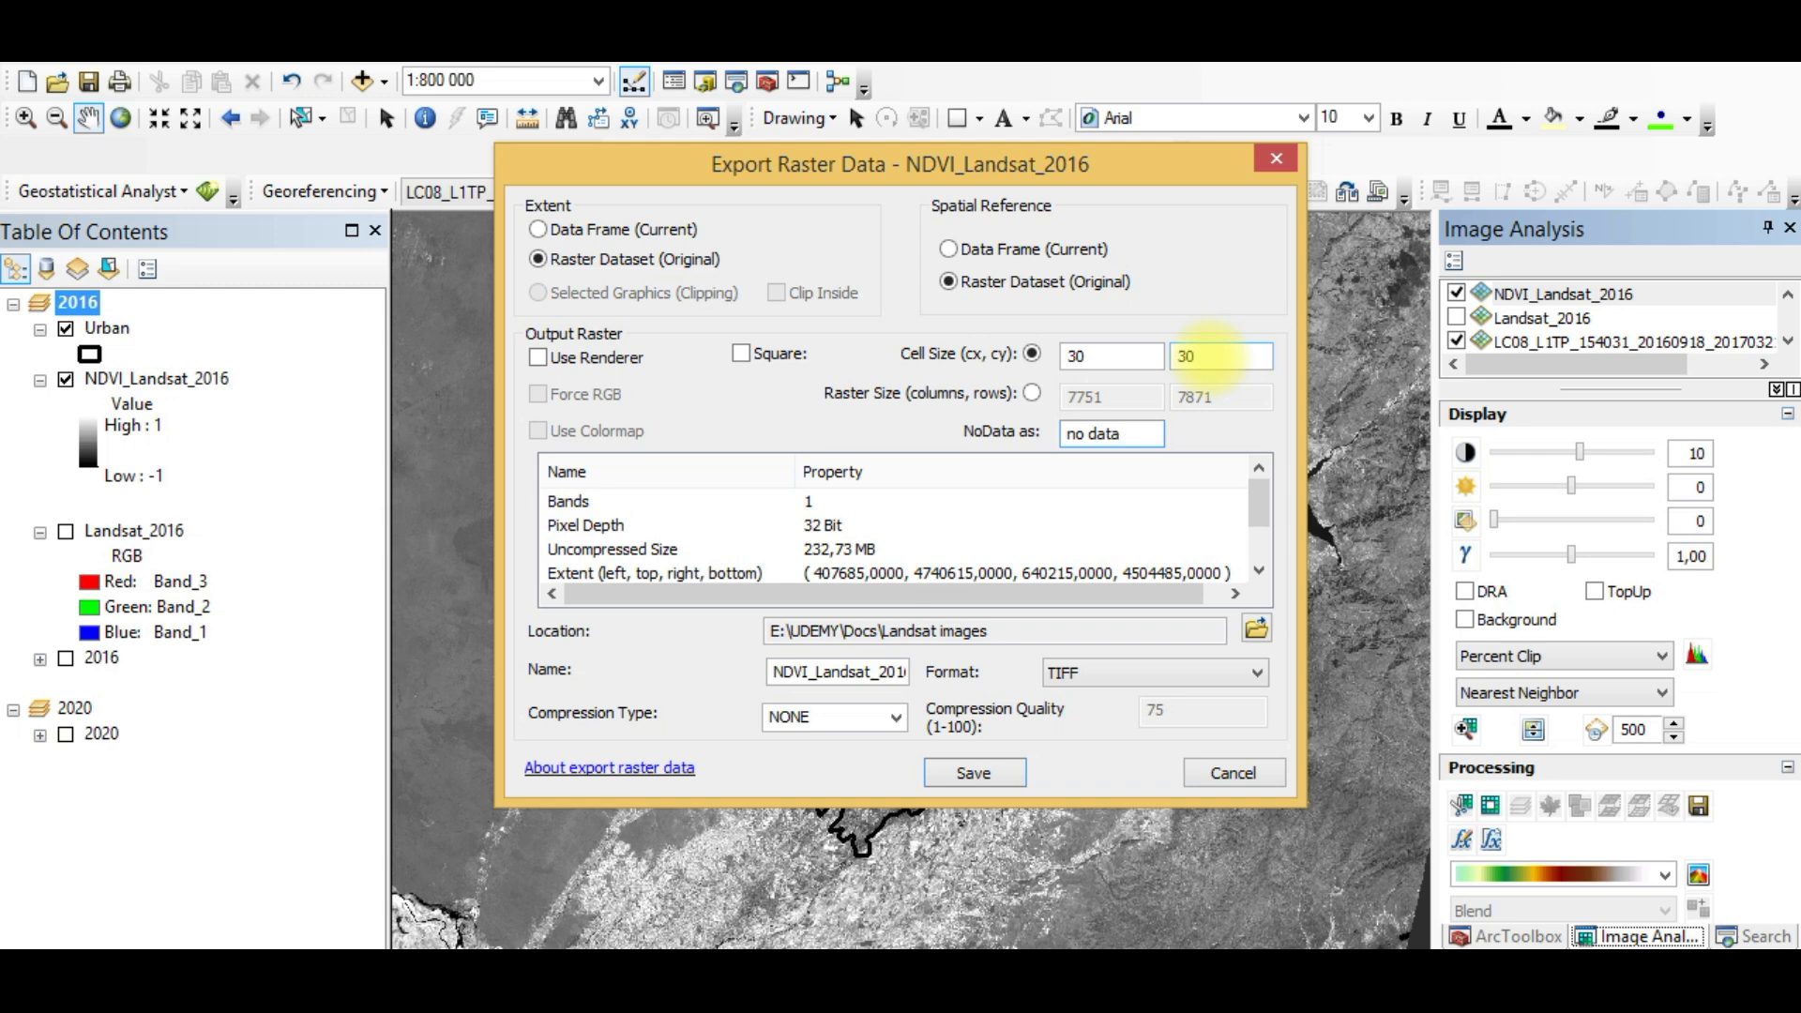
{"action": "left_click", "coordinate": [988, 765]}
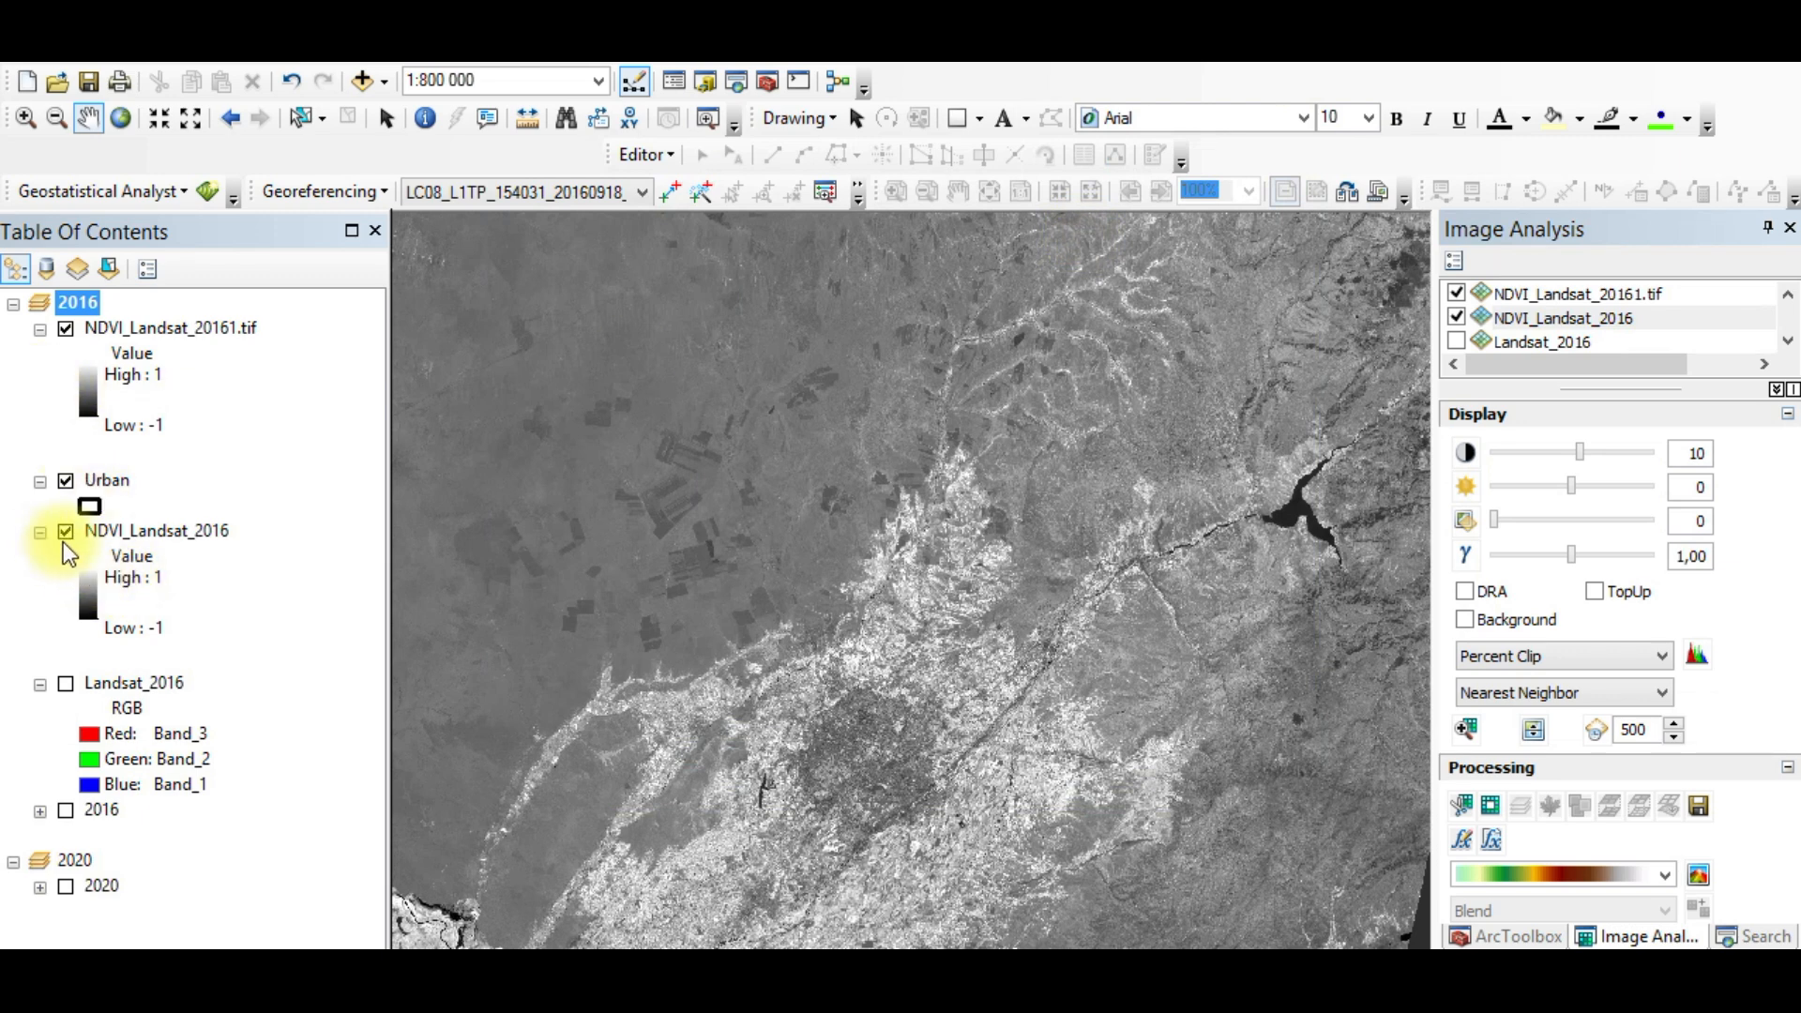
Step: Hide the temporary NDVI_Landsat_2016 layer and remove it from the 2016 data frame
{"action": "left_click", "coordinate": [66, 531]}
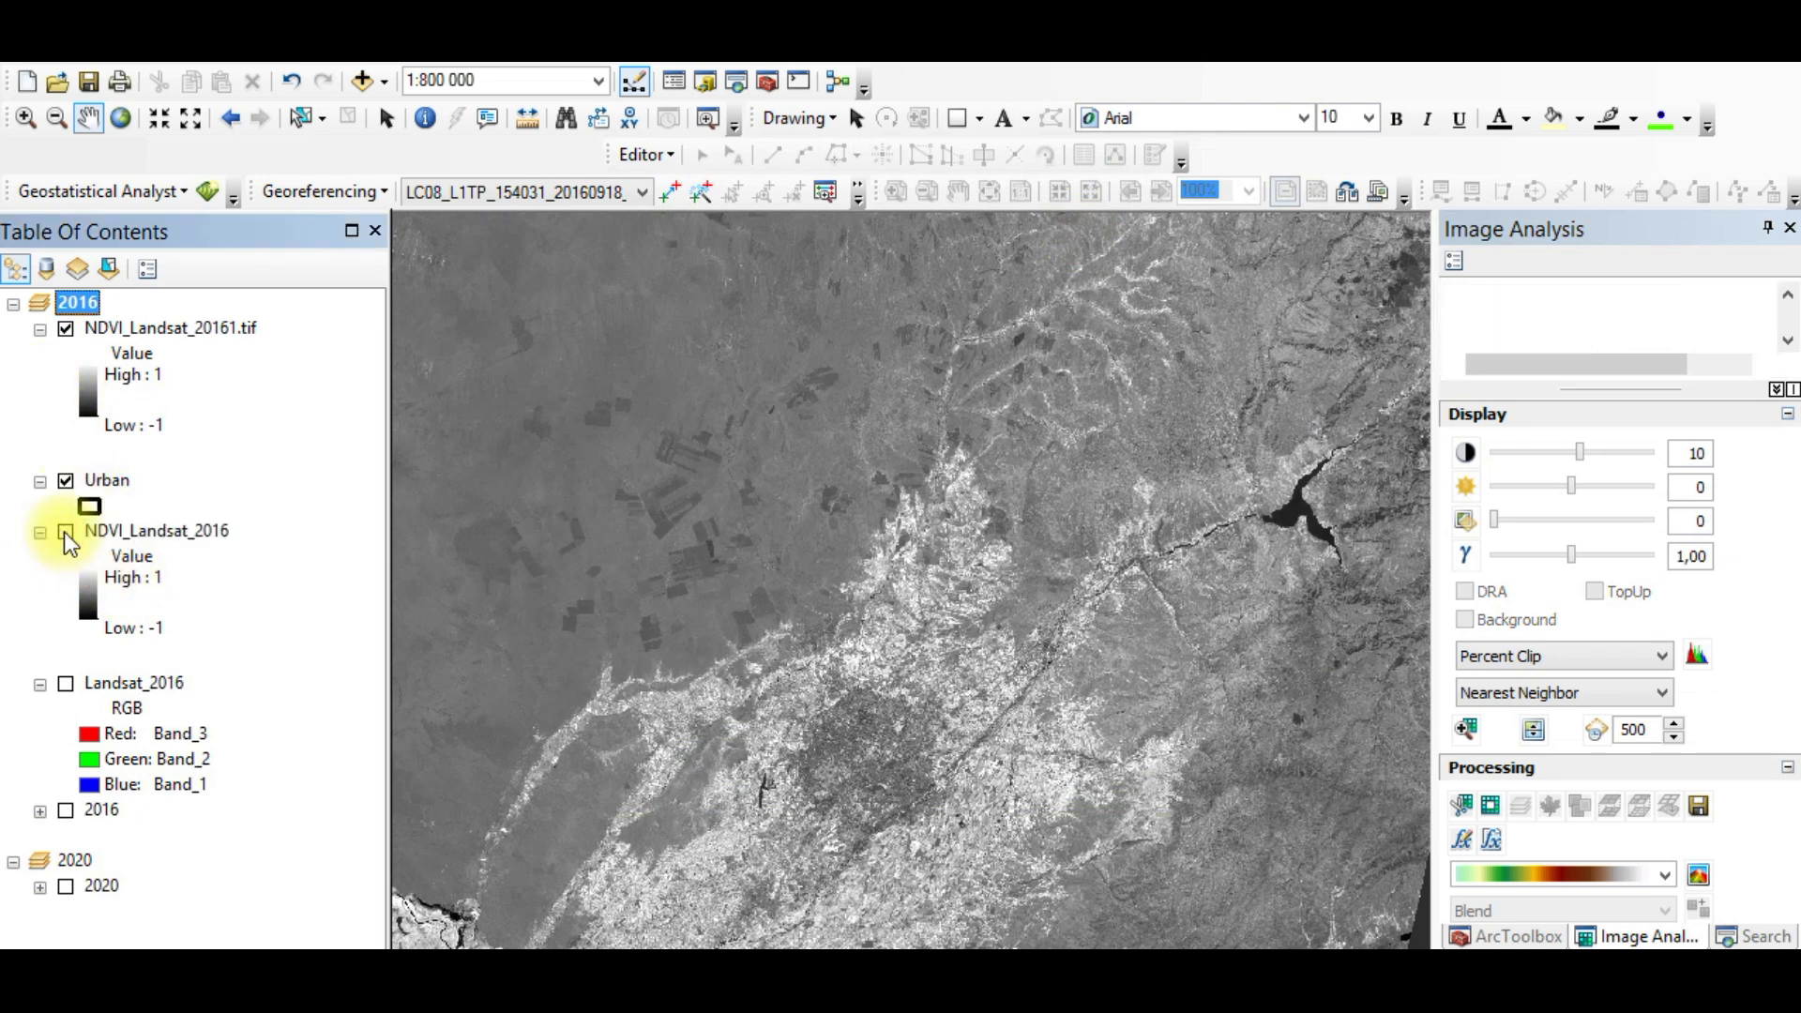
{"action": "left_click", "coordinate": [203, 330]}
{"action": "right_click", "coordinate": [115, 527]}
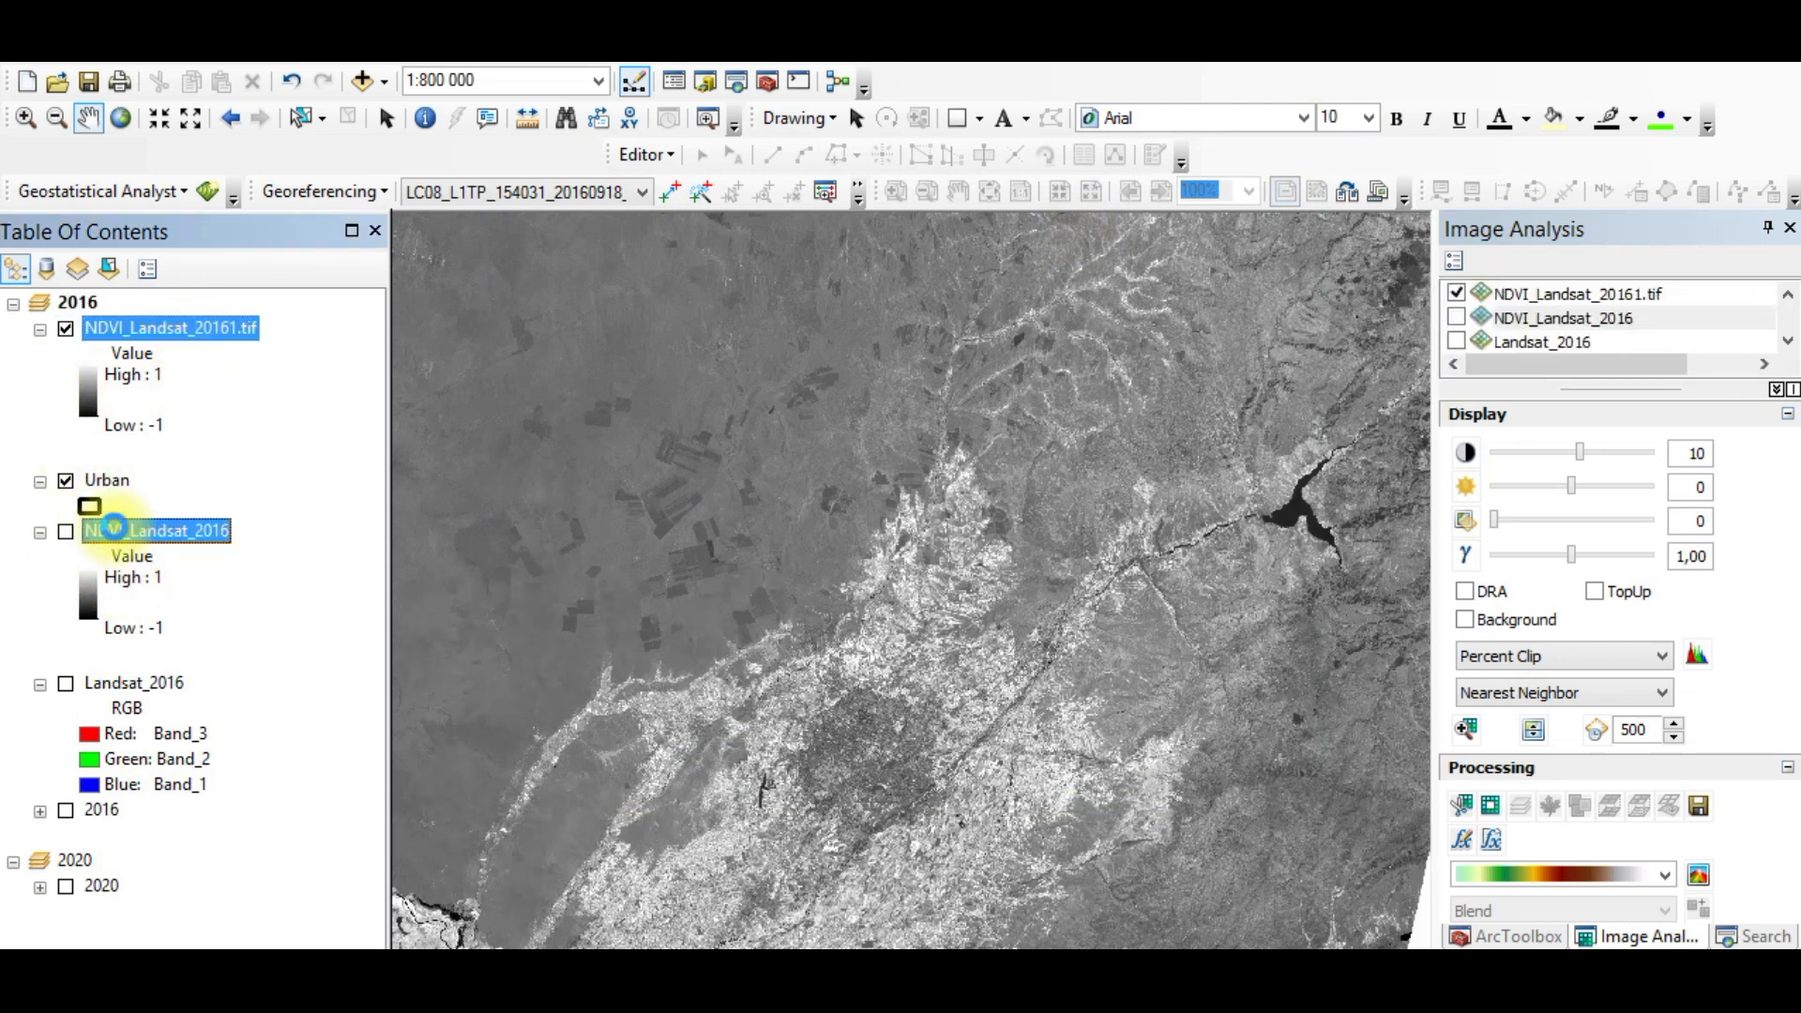
{"action": "left_click", "coordinate": [201, 155]}
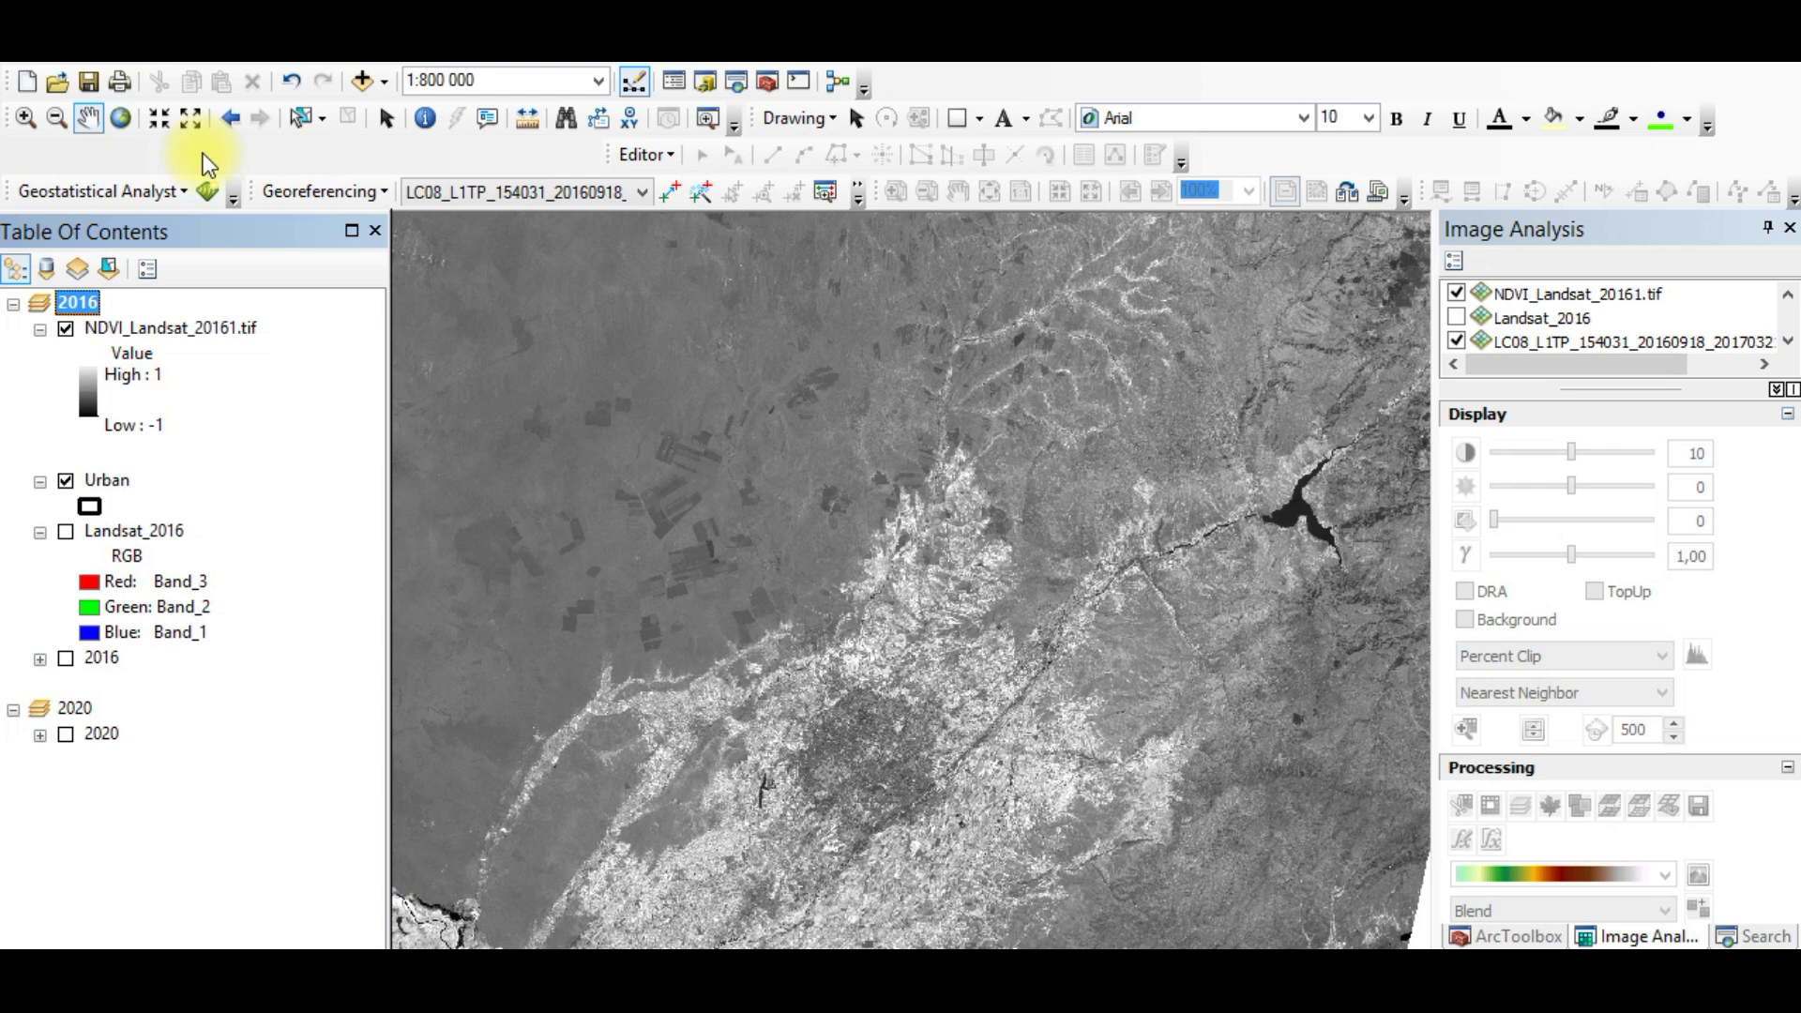
Step: Move the Urban layer above NDVI_Landsat_20161.tif so its outline draws over the raster
{"action": "left_click", "coordinate": [158, 330]}
{"action": "scroll", "coordinate": [1077, 673], "scroll_direction": "down", "scroll_amount": 2}
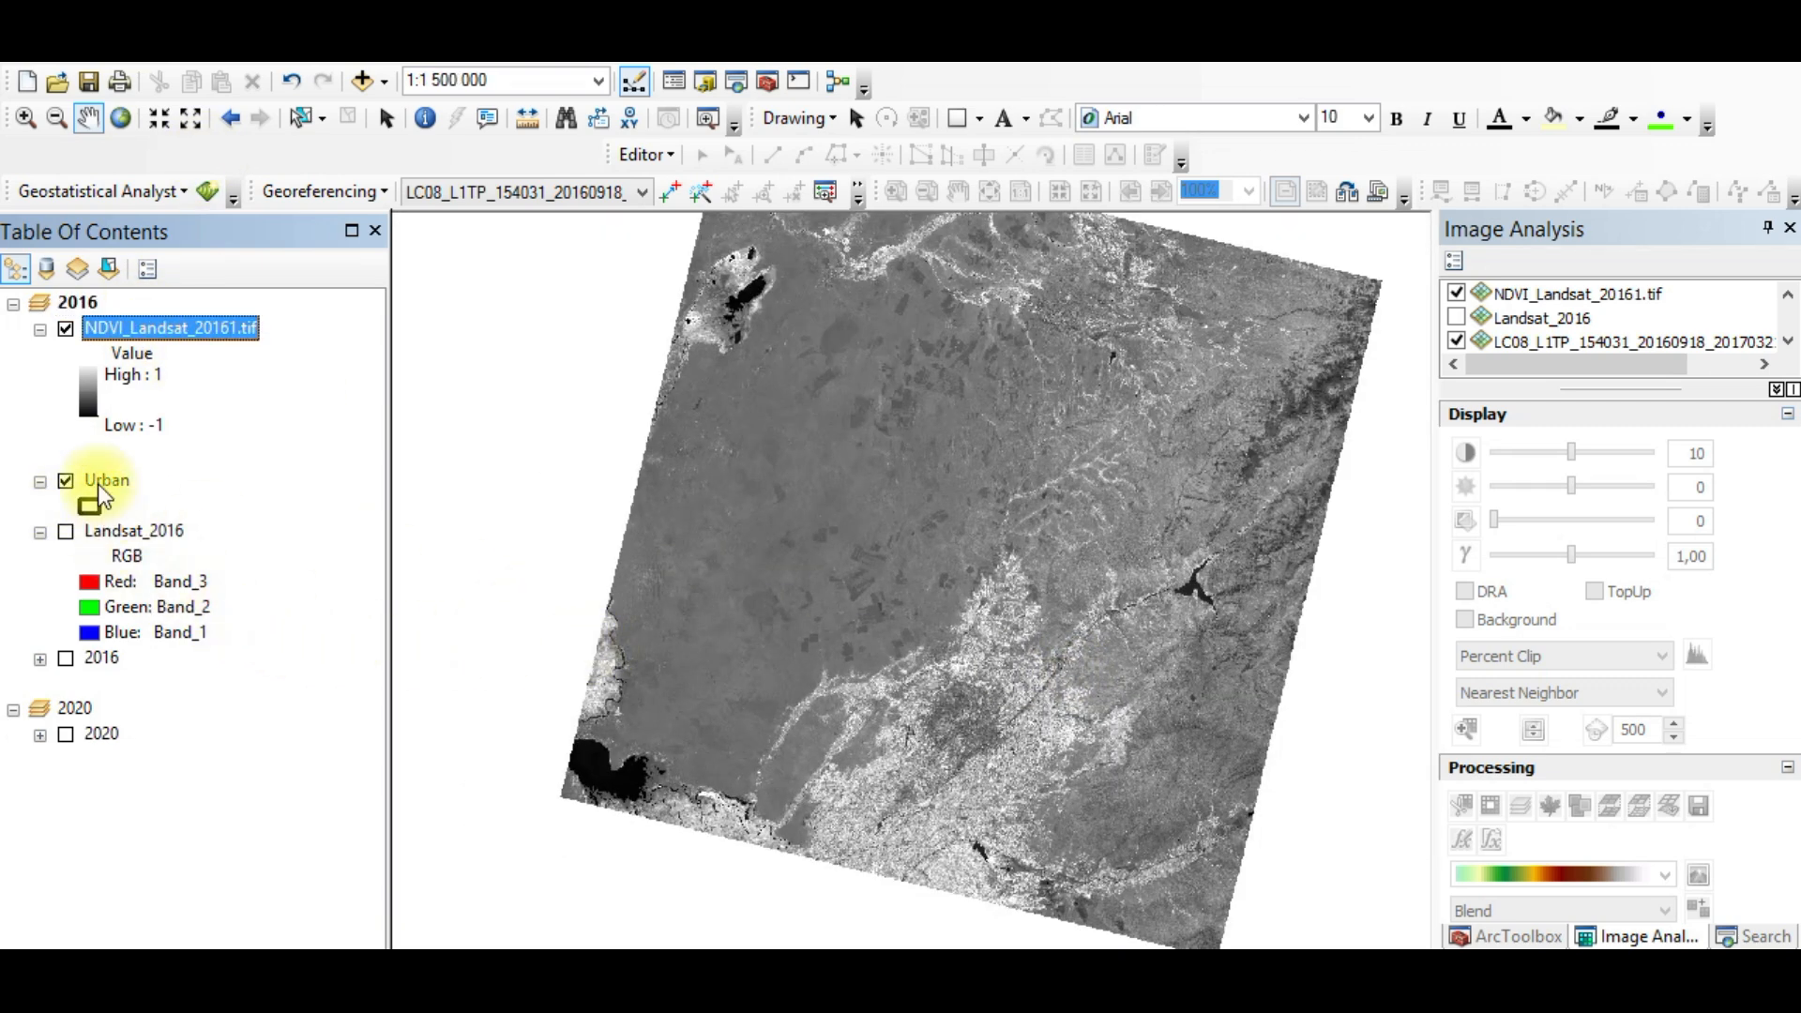
{"action": "left_click", "coordinate": [97, 480]}
{"action": "left_click_drag", "start_coordinate": [94, 474], "coordinate": [141, 310]}
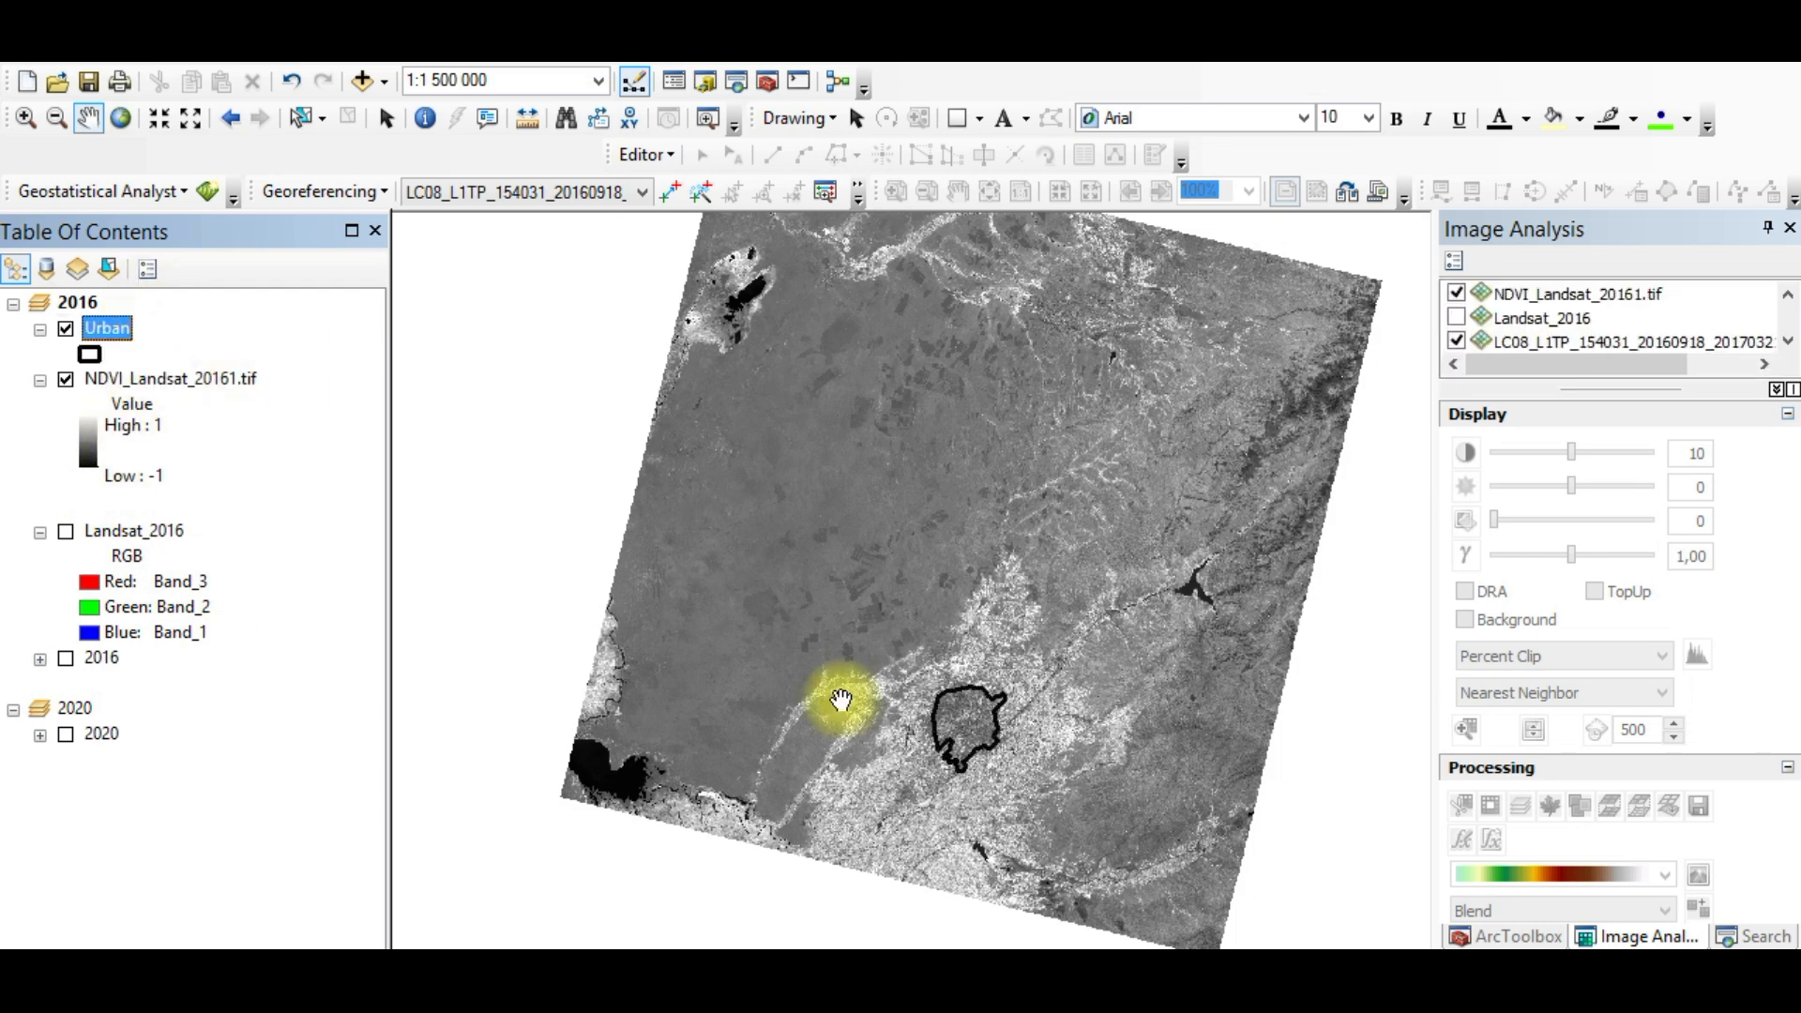
{"action": "scroll", "coordinate": [924, 722], "scroll_direction": "up", "scroll_amount": 2}
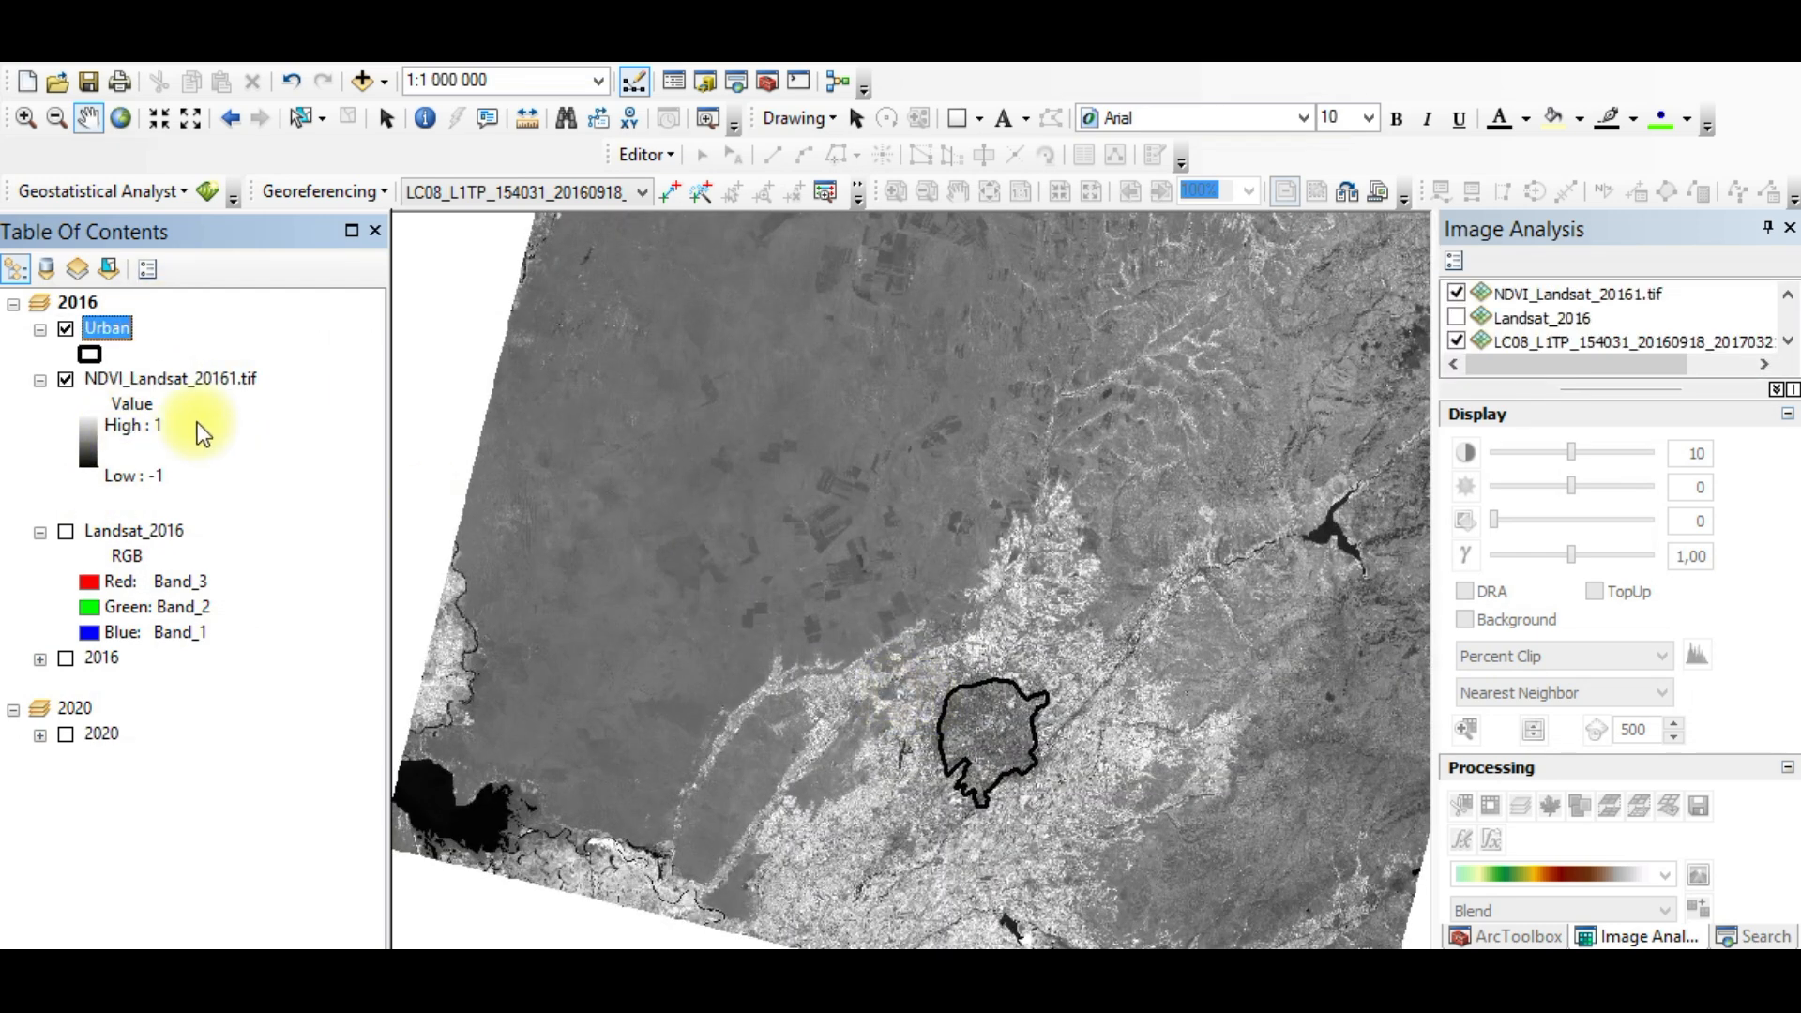
Step: Switch the symbology of NDVI_Landsat_20161.tif to Classified and set its classification method to Manual
{"action": "left_click", "coordinate": [200, 380]}
{"action": "right_click", "coordinate": [200, 381]}
{"action": "left_click", "coordinate": [278, 794]}
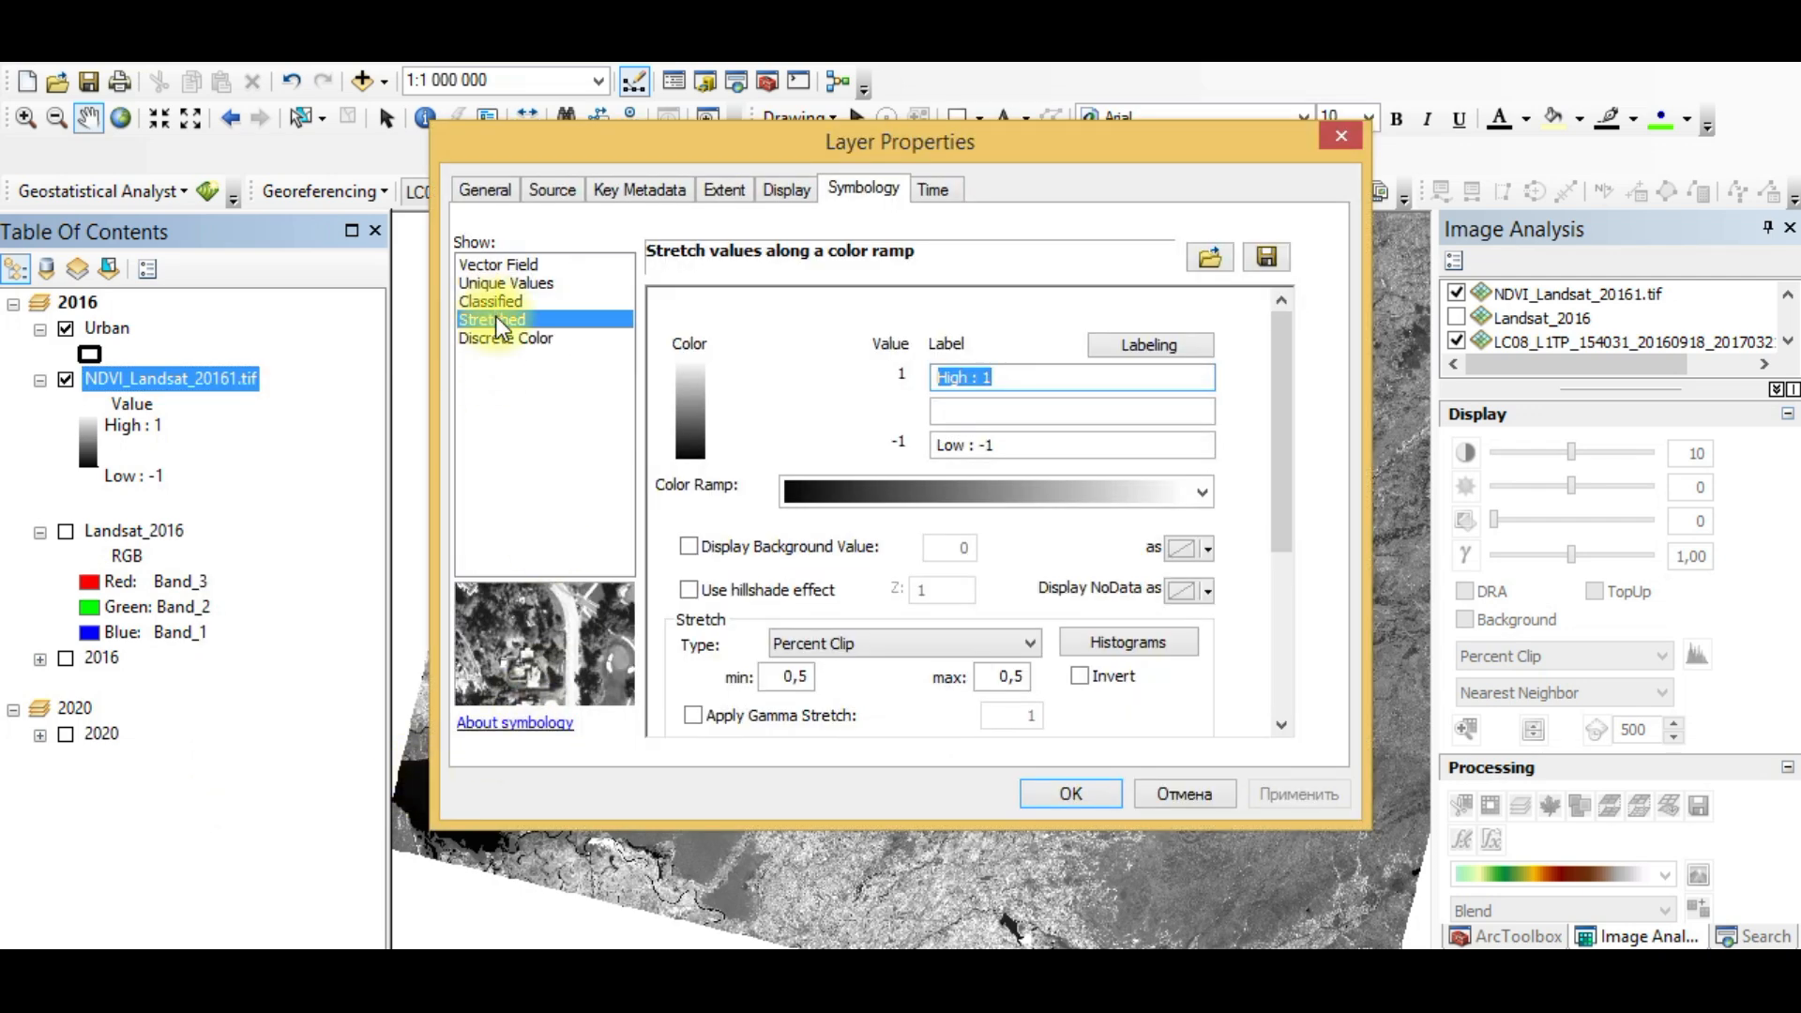
{"action": "left_click", "coordinate": [492, 301]}
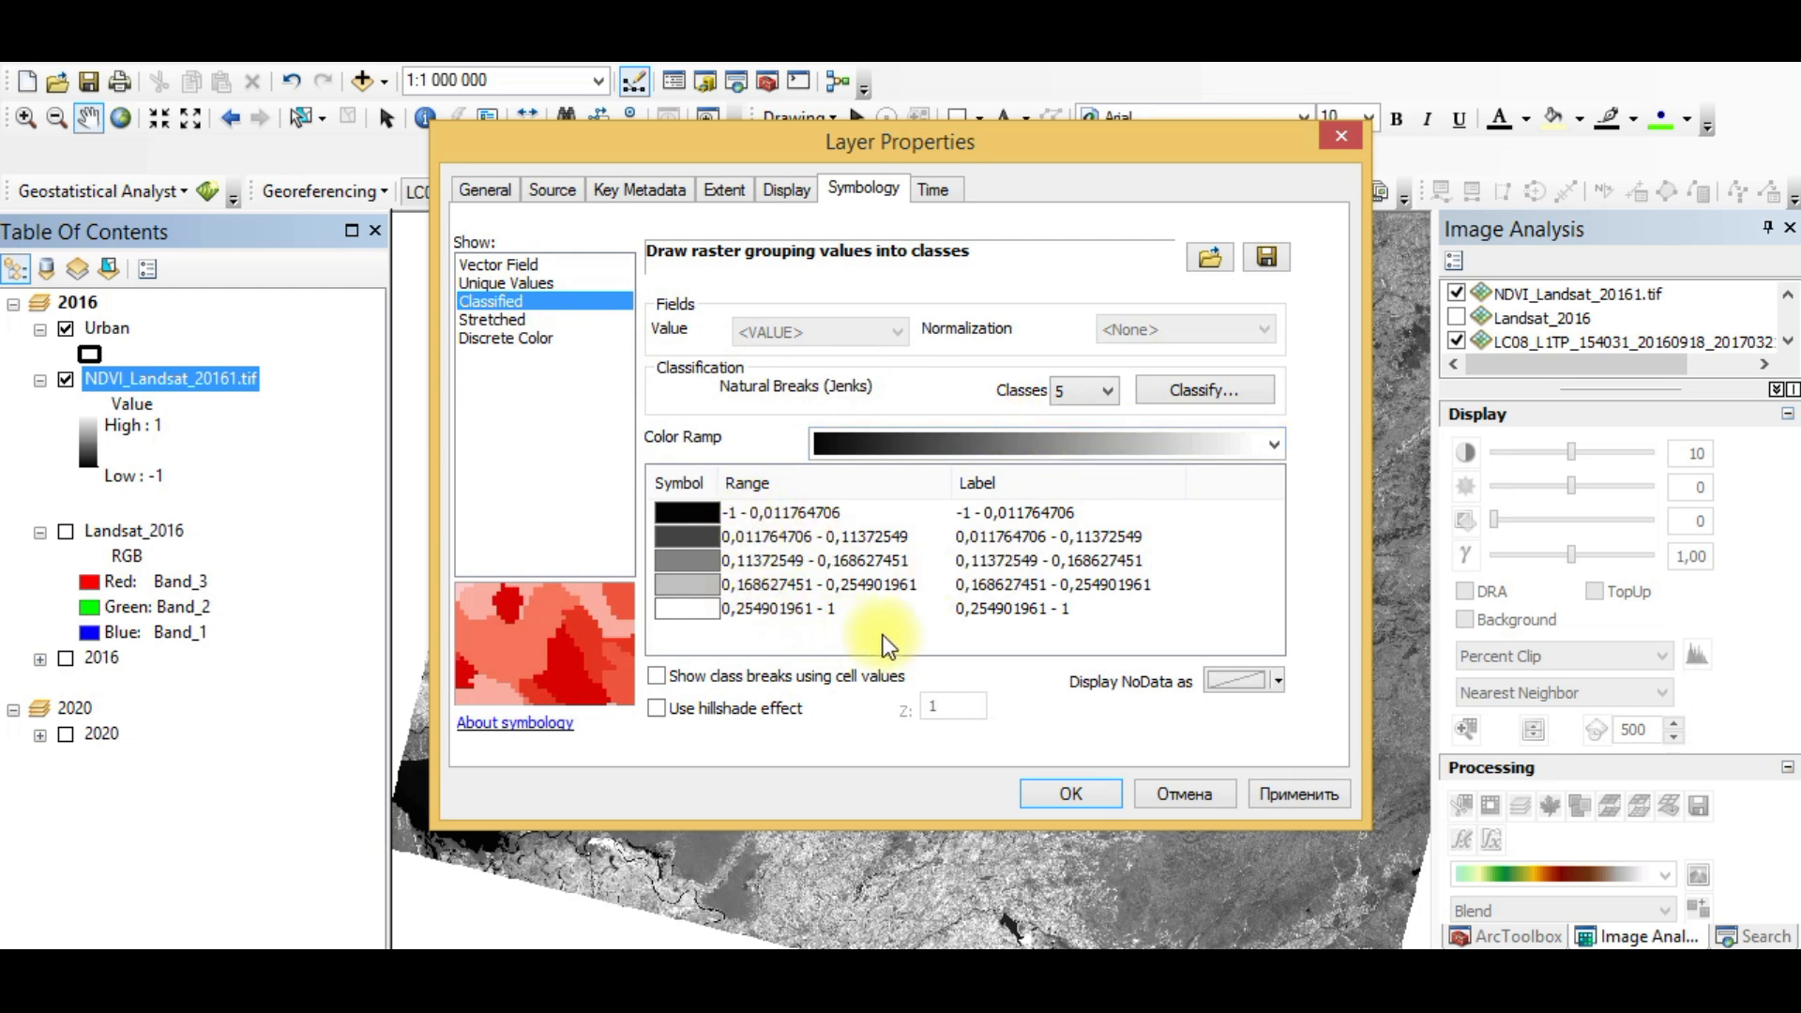
{"action": "left_click", "coordinate": [1193, 398]}
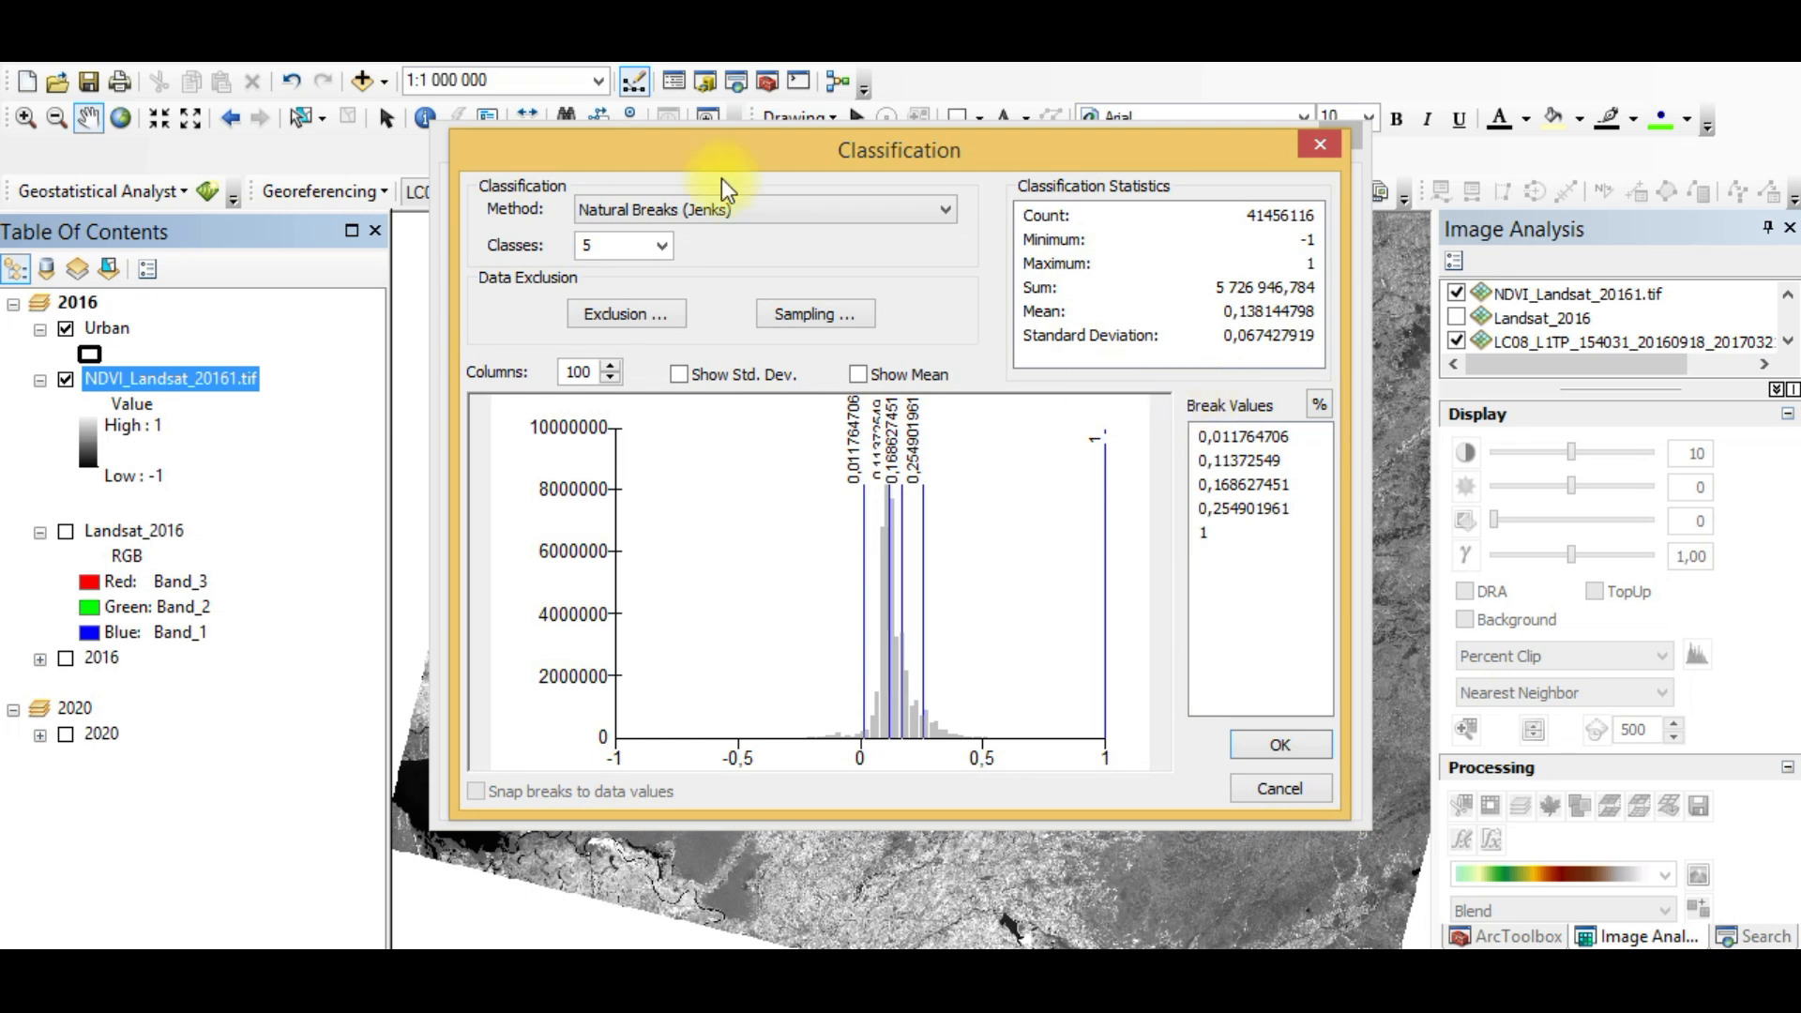
{"action": "left_click", "coordinate": [843, 212]}
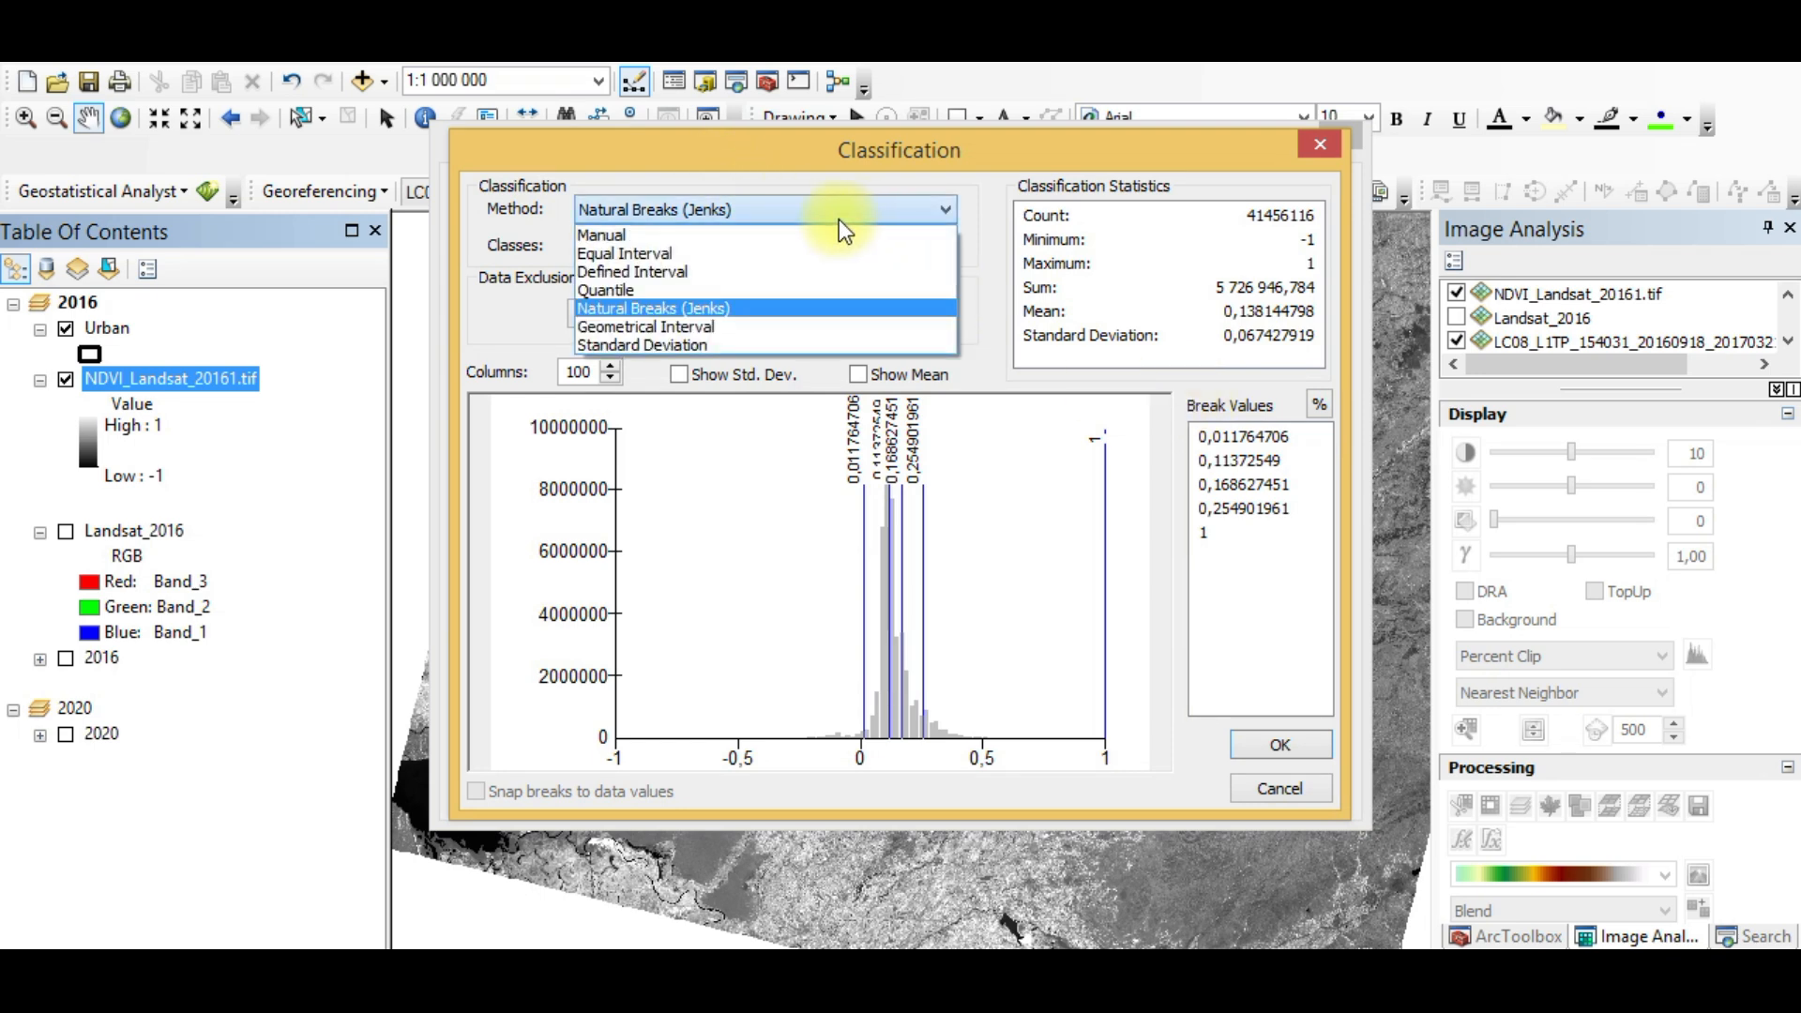
{"action": "left_click", "coordinate": [648, 233]}
{"action": "left_click", "coordinate": [1304, 525]}
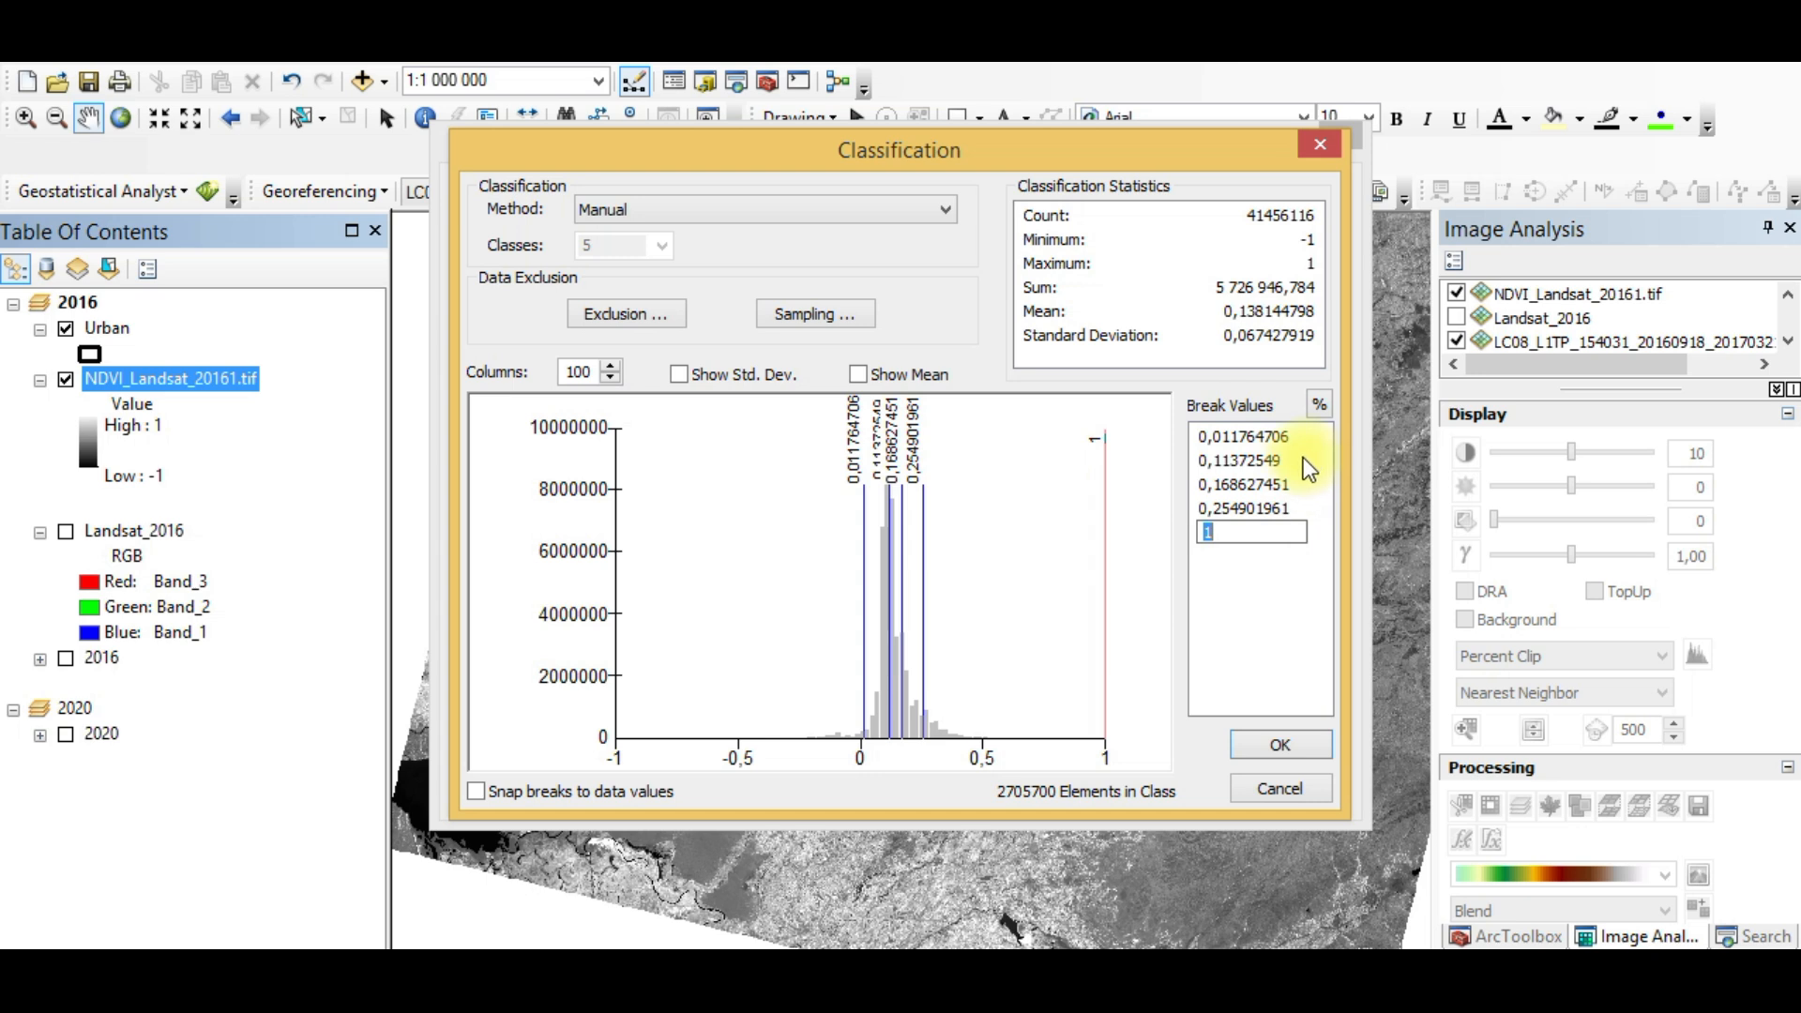
{"action": "key", "text": "Return"}
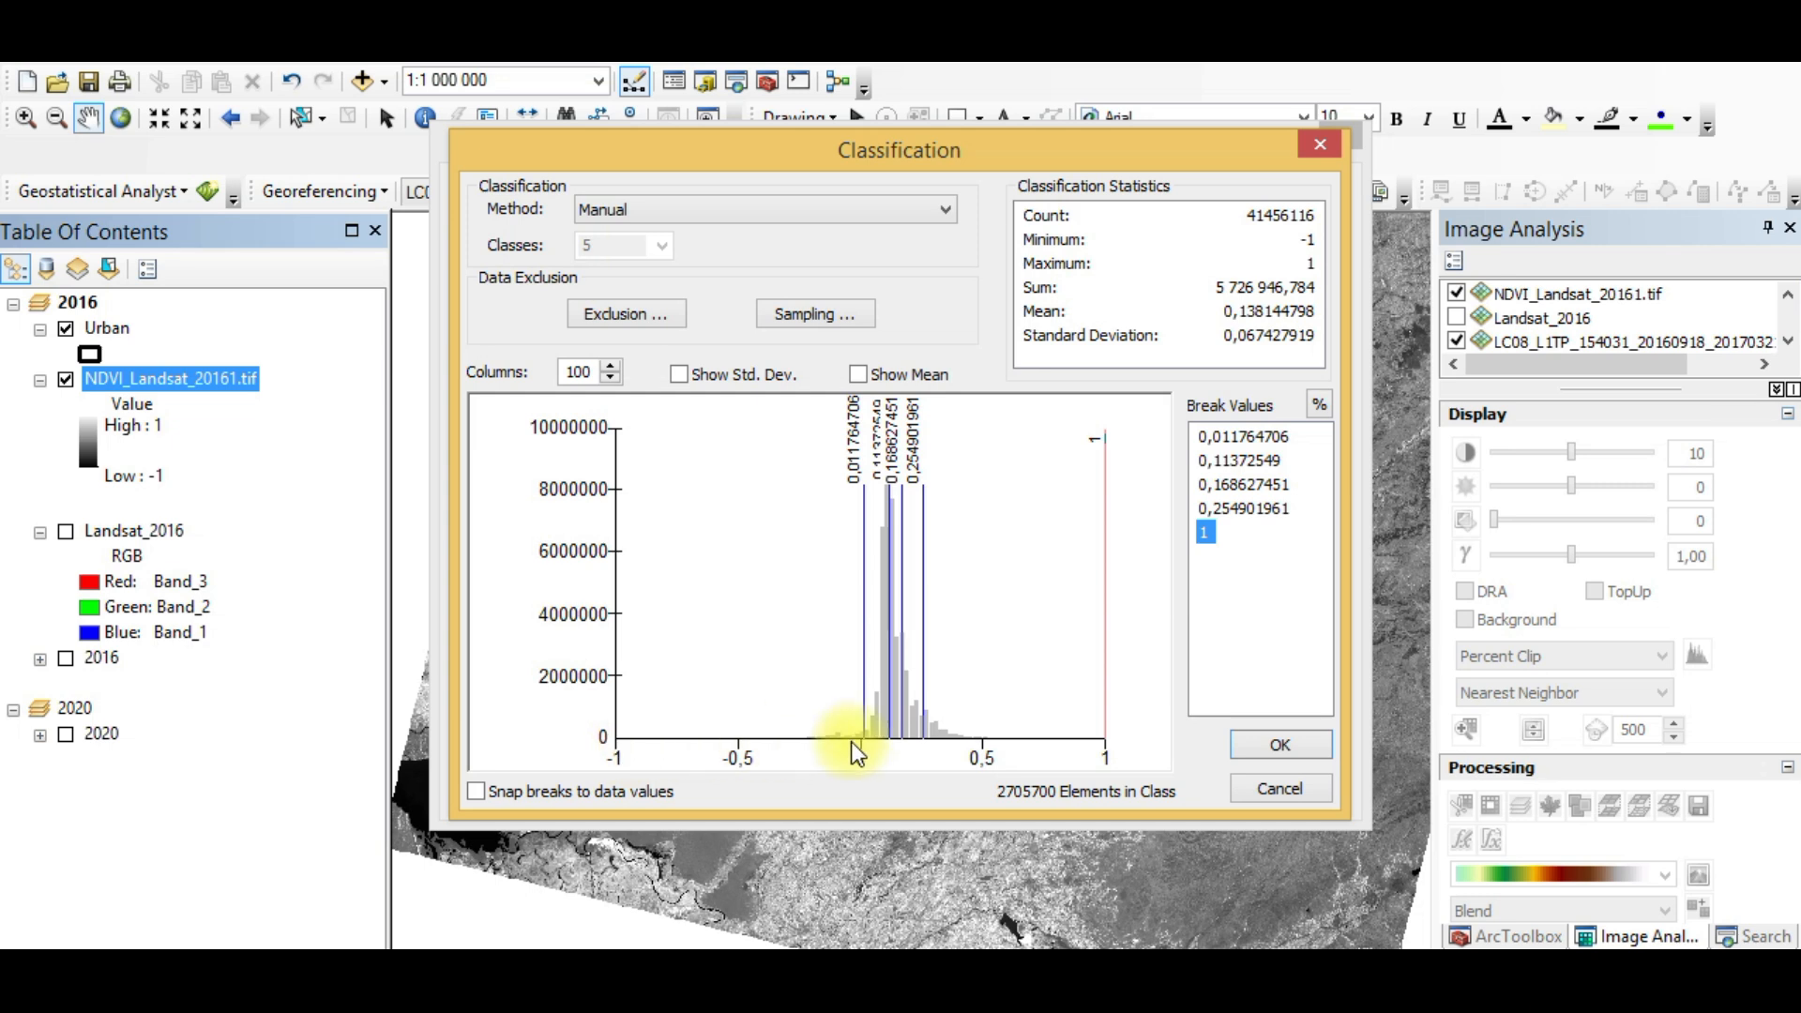
Step: Set the first two class break values to -0,2 and 0
{"action": "left_click", "coordinate": [1281, 439]}
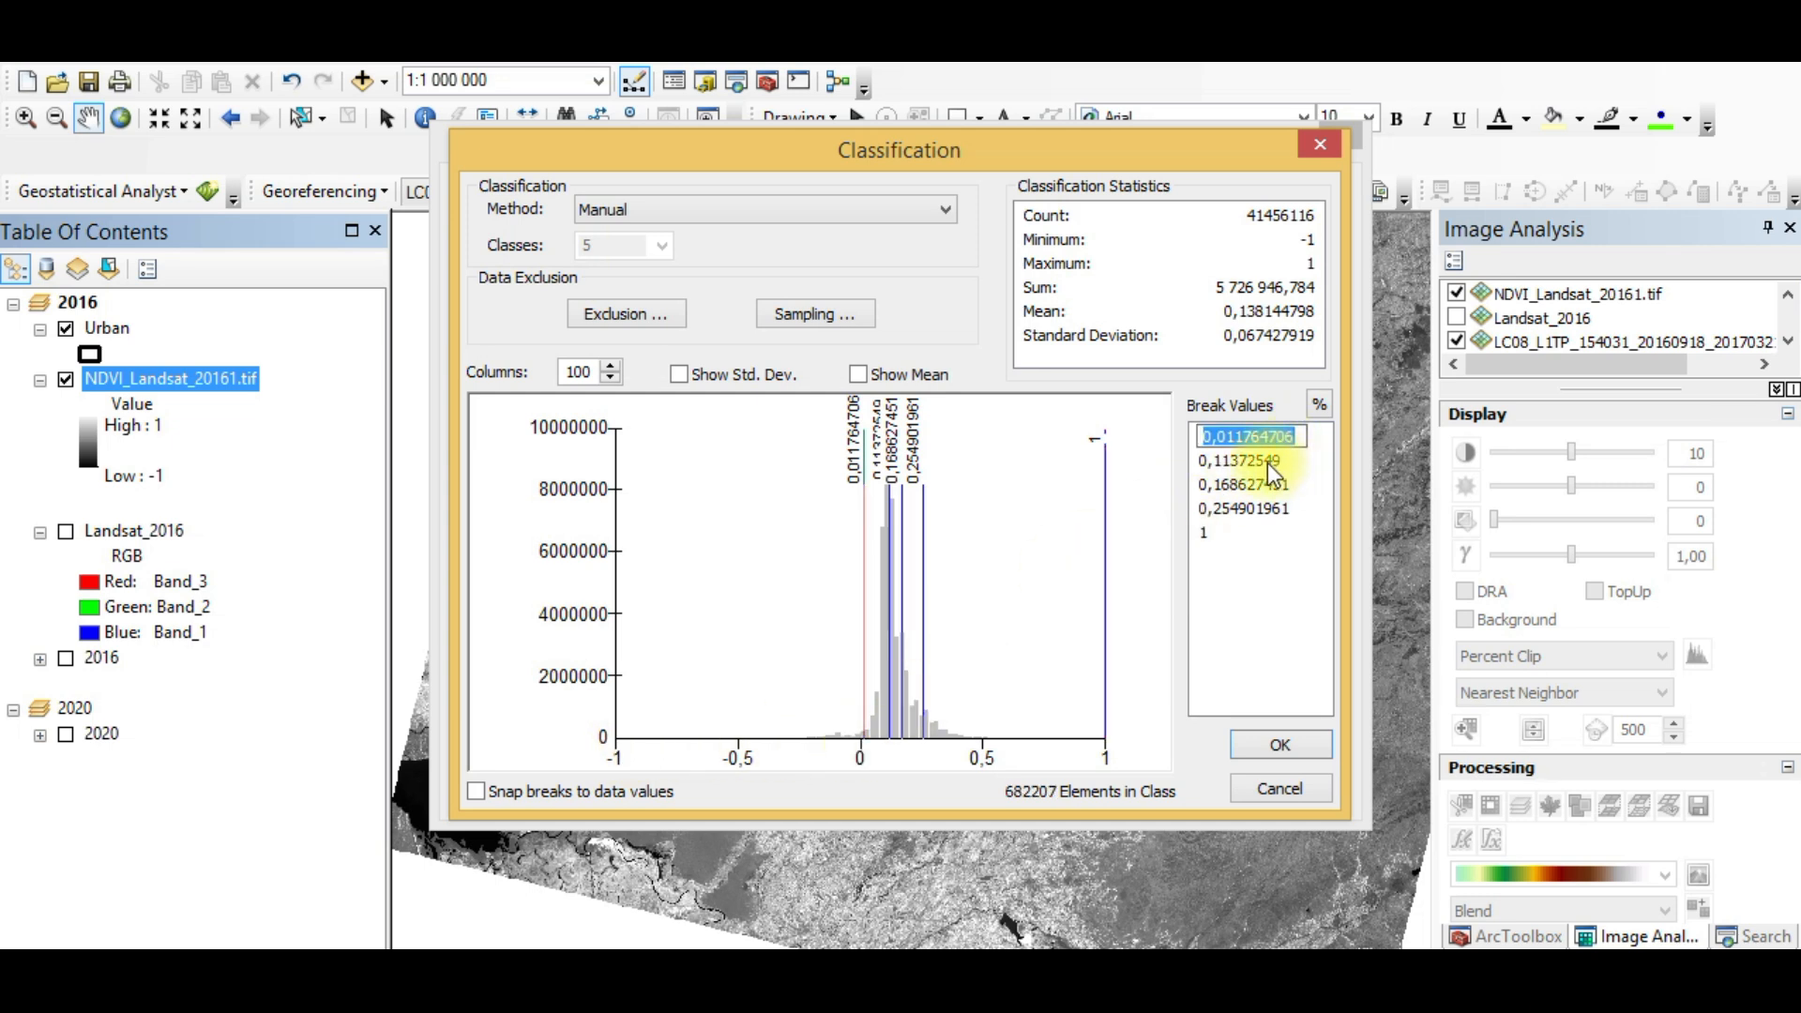
{"action": "type", "text": "0"}
{"action": "key", "text": "Return"}
{"action": "left_click", "coordinate": [1231, 447]}
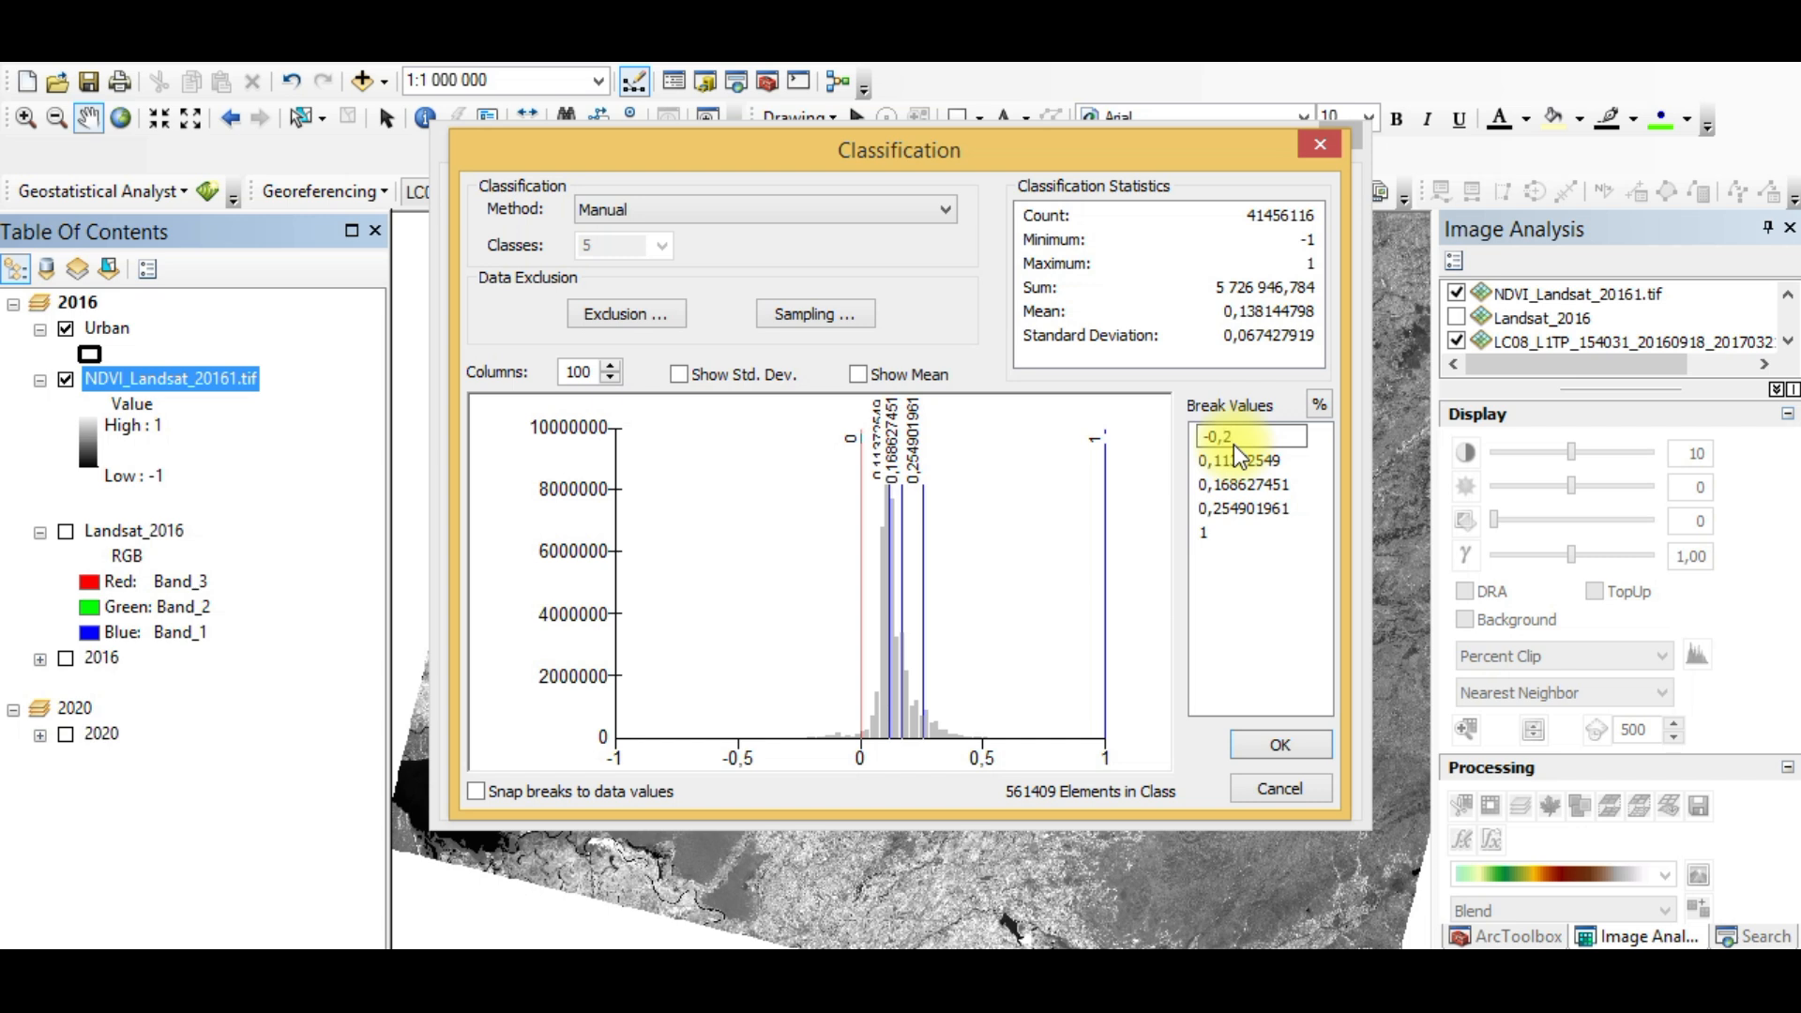
{"action": "key", "text": "Return"}
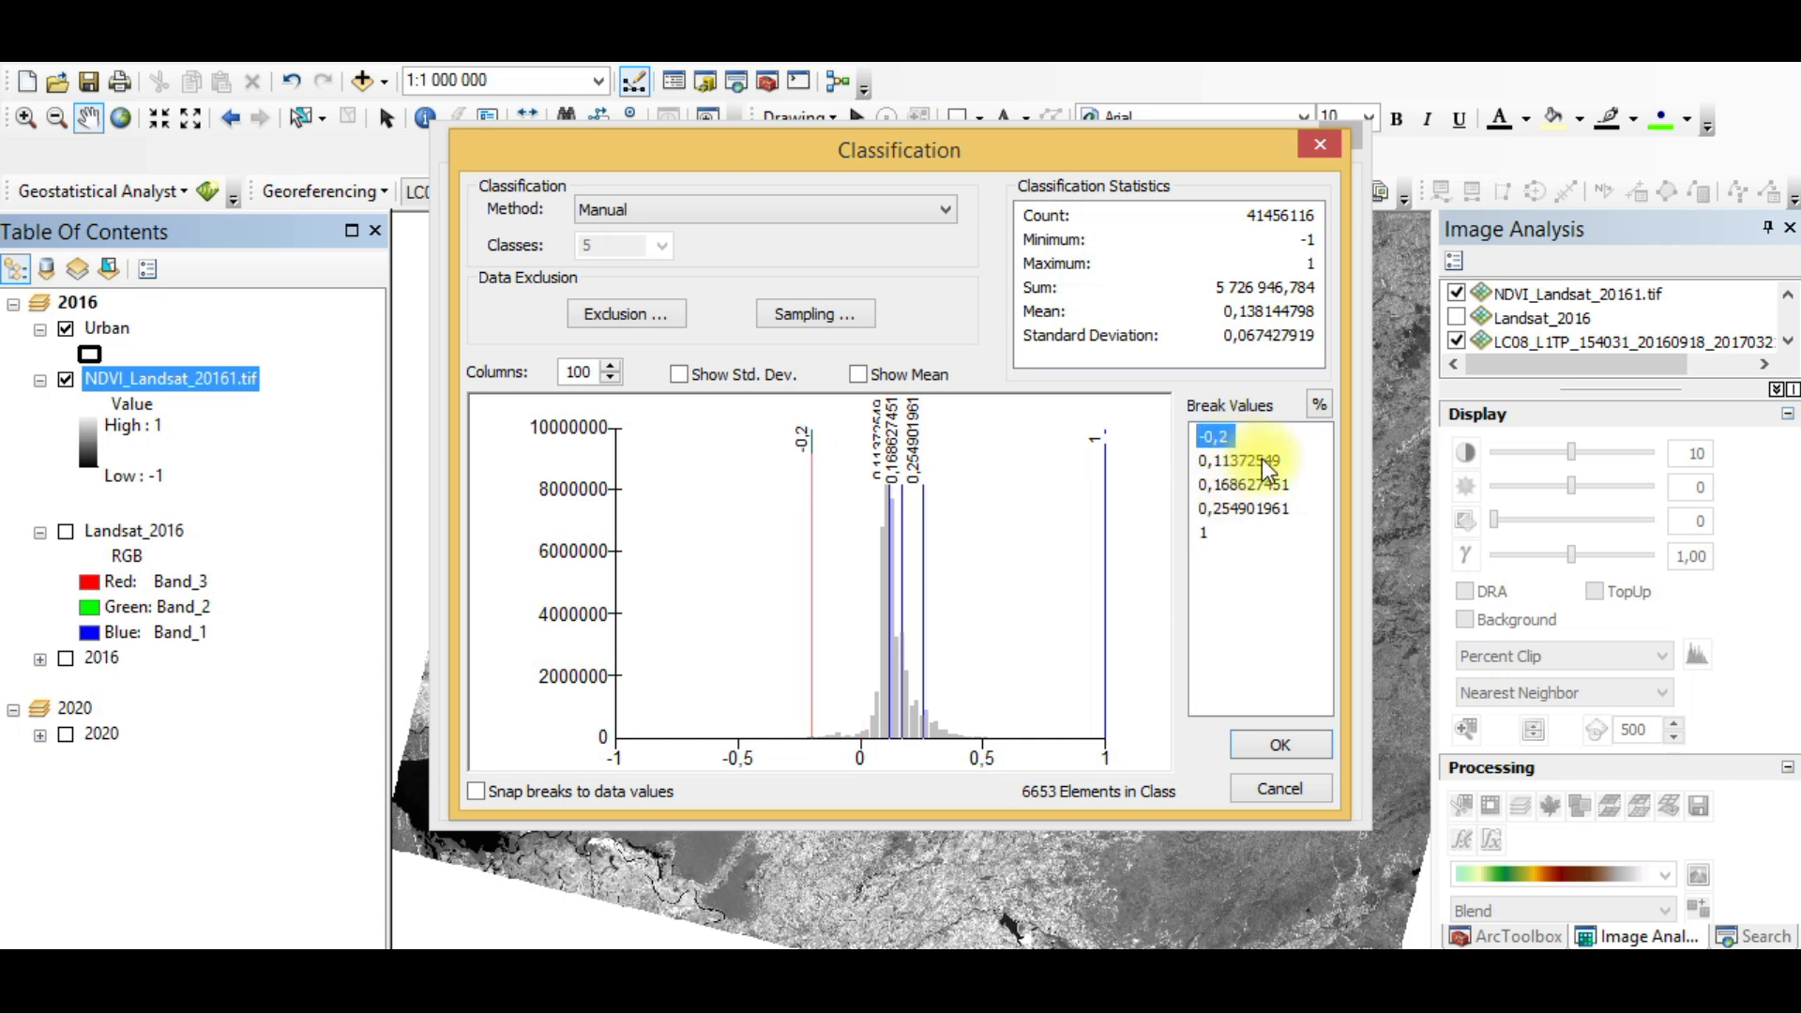
{"action": "left_click", "coordinate": [1262, 458]}
{"action": "type", "text": "0"}
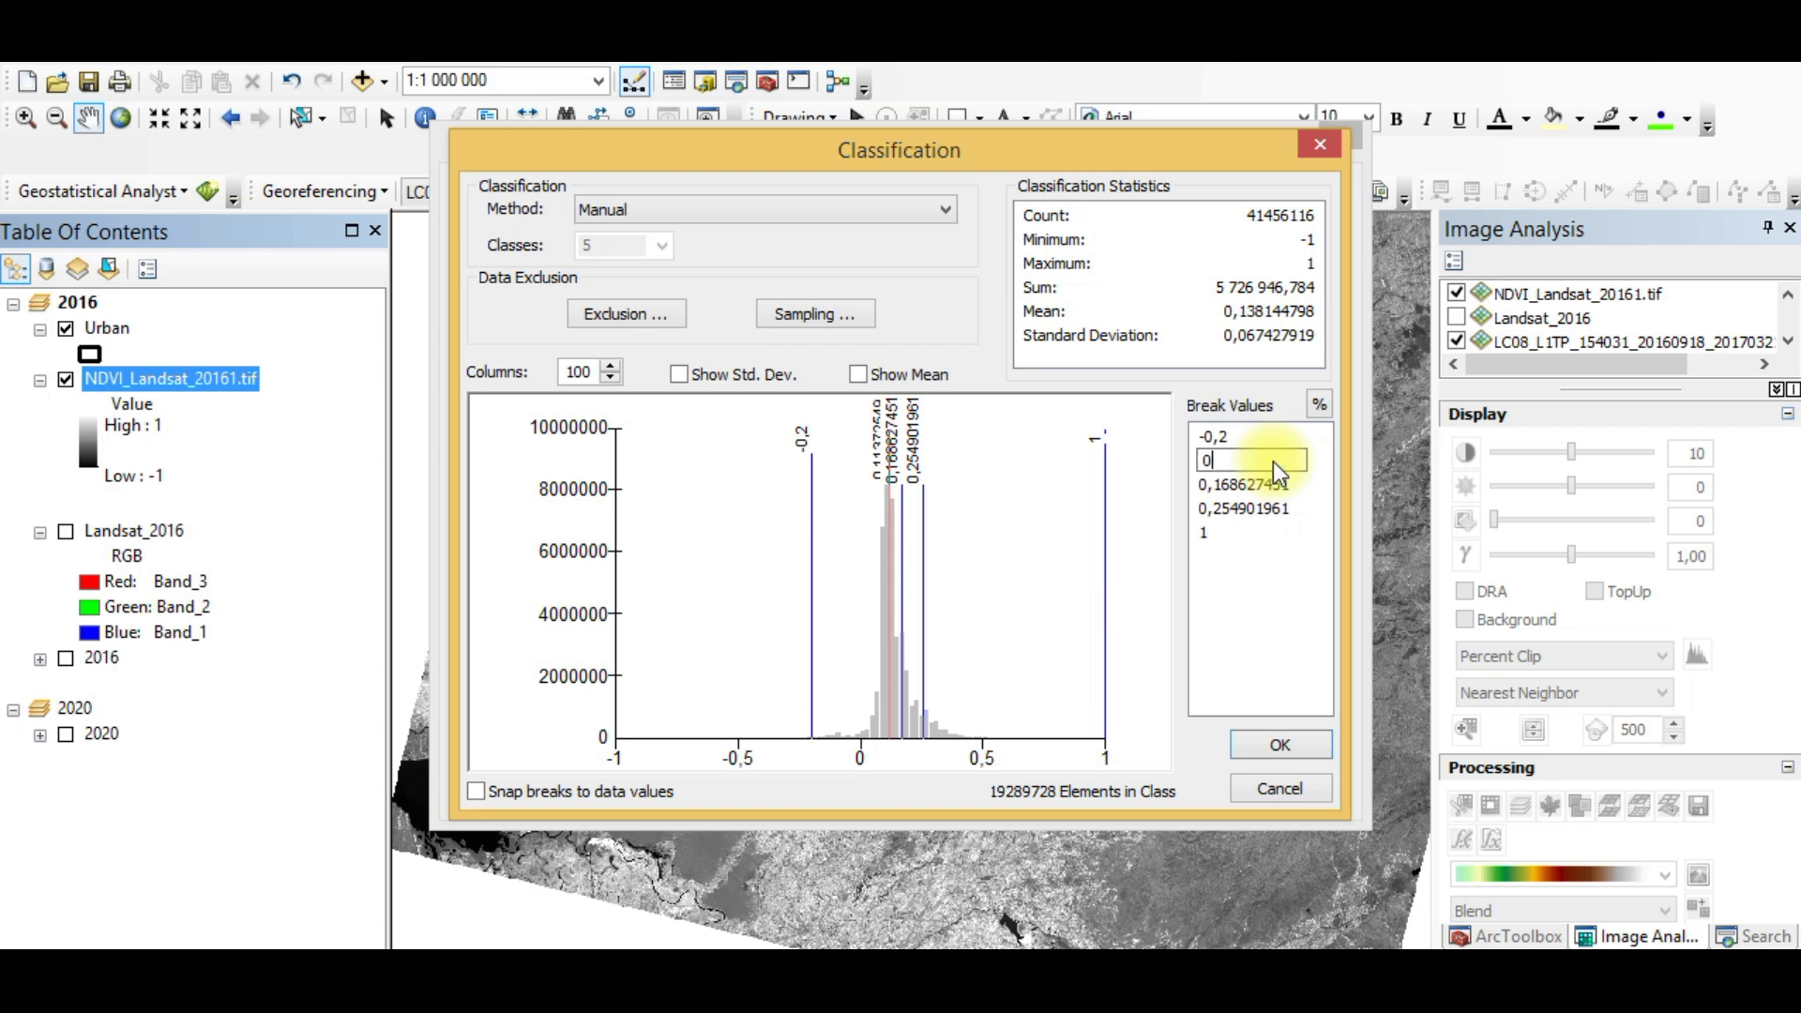
{"action": "key", "text": "Return"}
Step: Set the third and fourth class break values to 0,2 and 0,5 and accept the classification
{"action": "left_click", "coordinate": [1269, 487]}
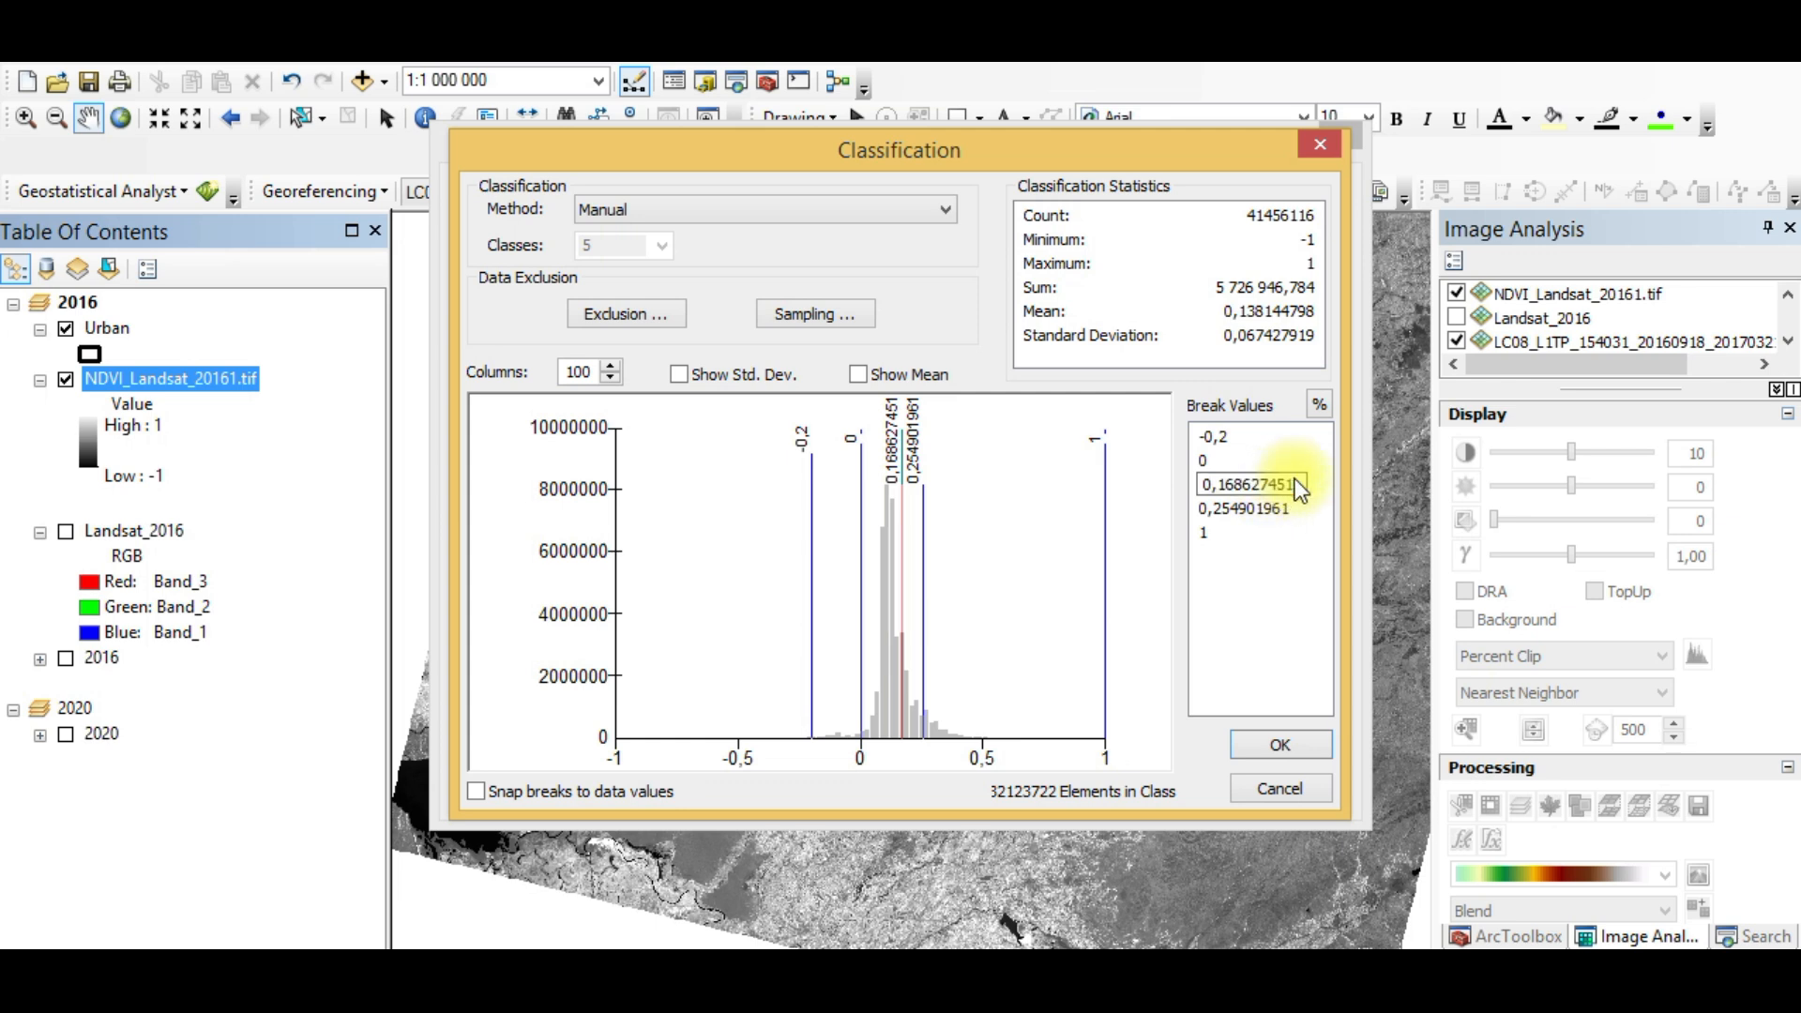
{"action": "left_click_drag", "start_coordinate": [1295, 480], "coordinate": [1223, 476]}
{"action": "type", "text": "2"}
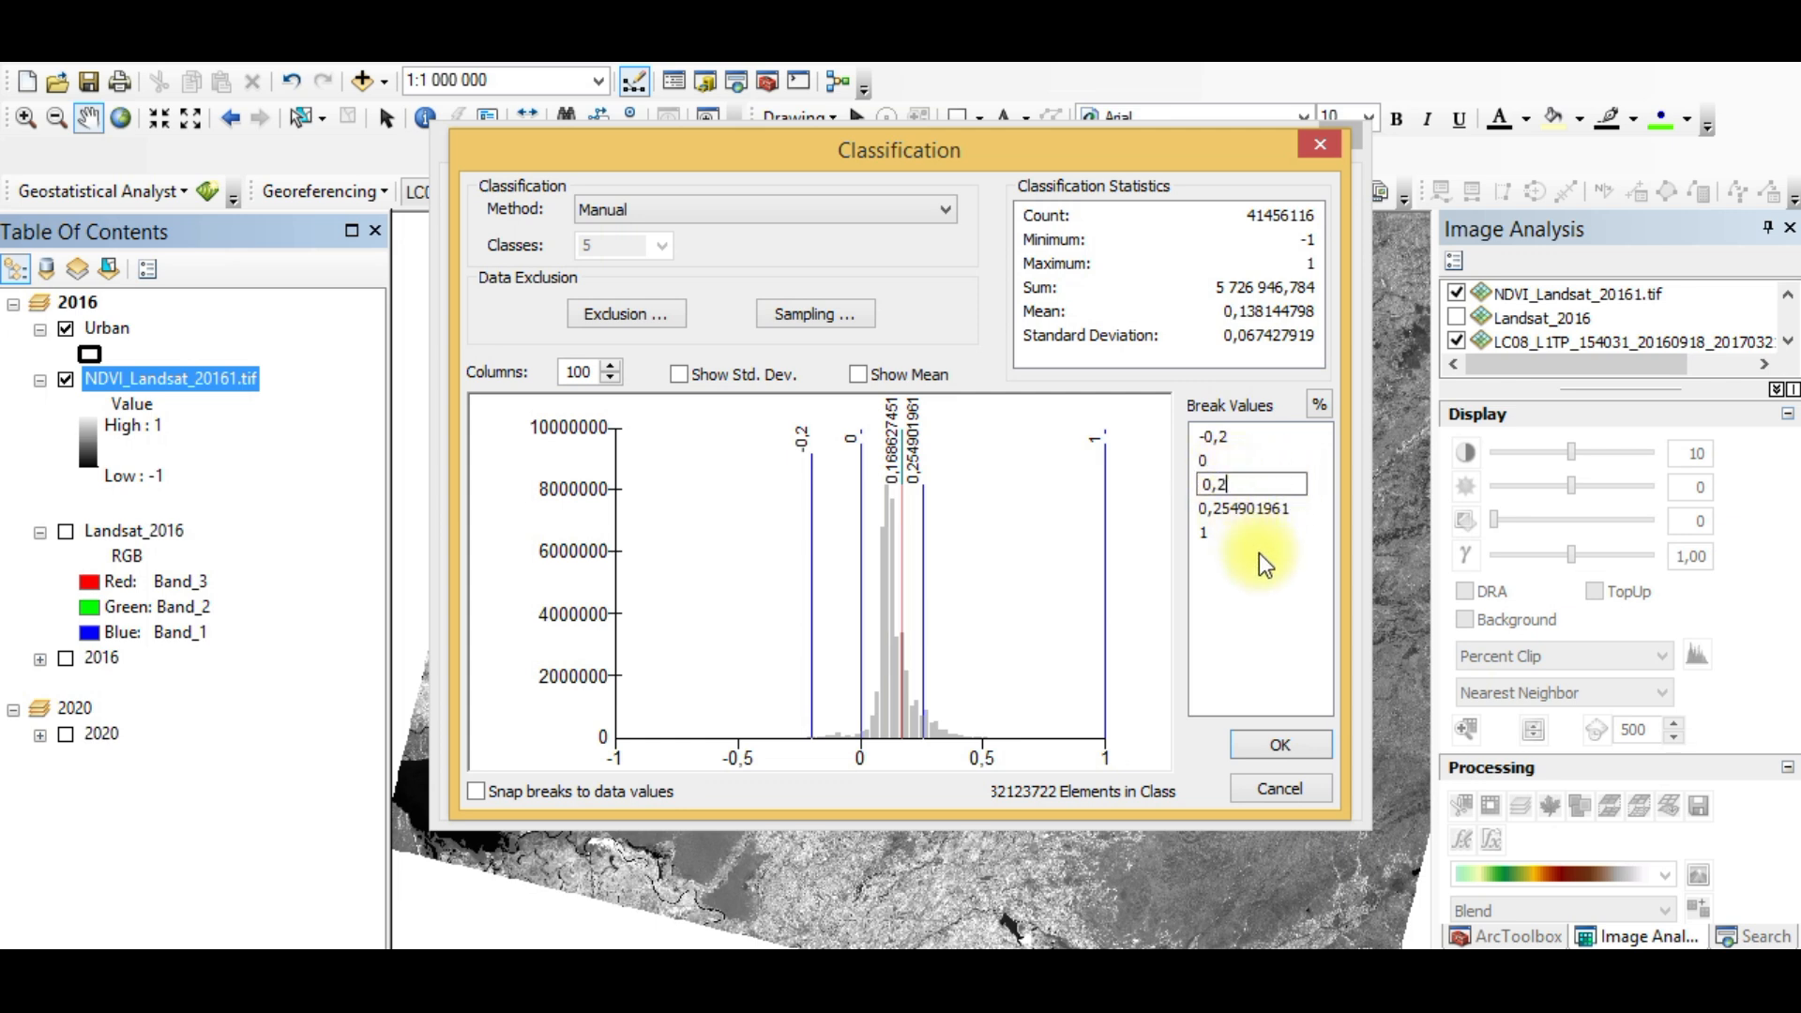
{"action": "left_click", "coordinate": [1264, 506]}
{"action": "left_click", "coordinate": [1291, 508]}
{"action": "left_click_drag", "start_coordinate": [1291, 508], "coordinate": [1219, 508]}
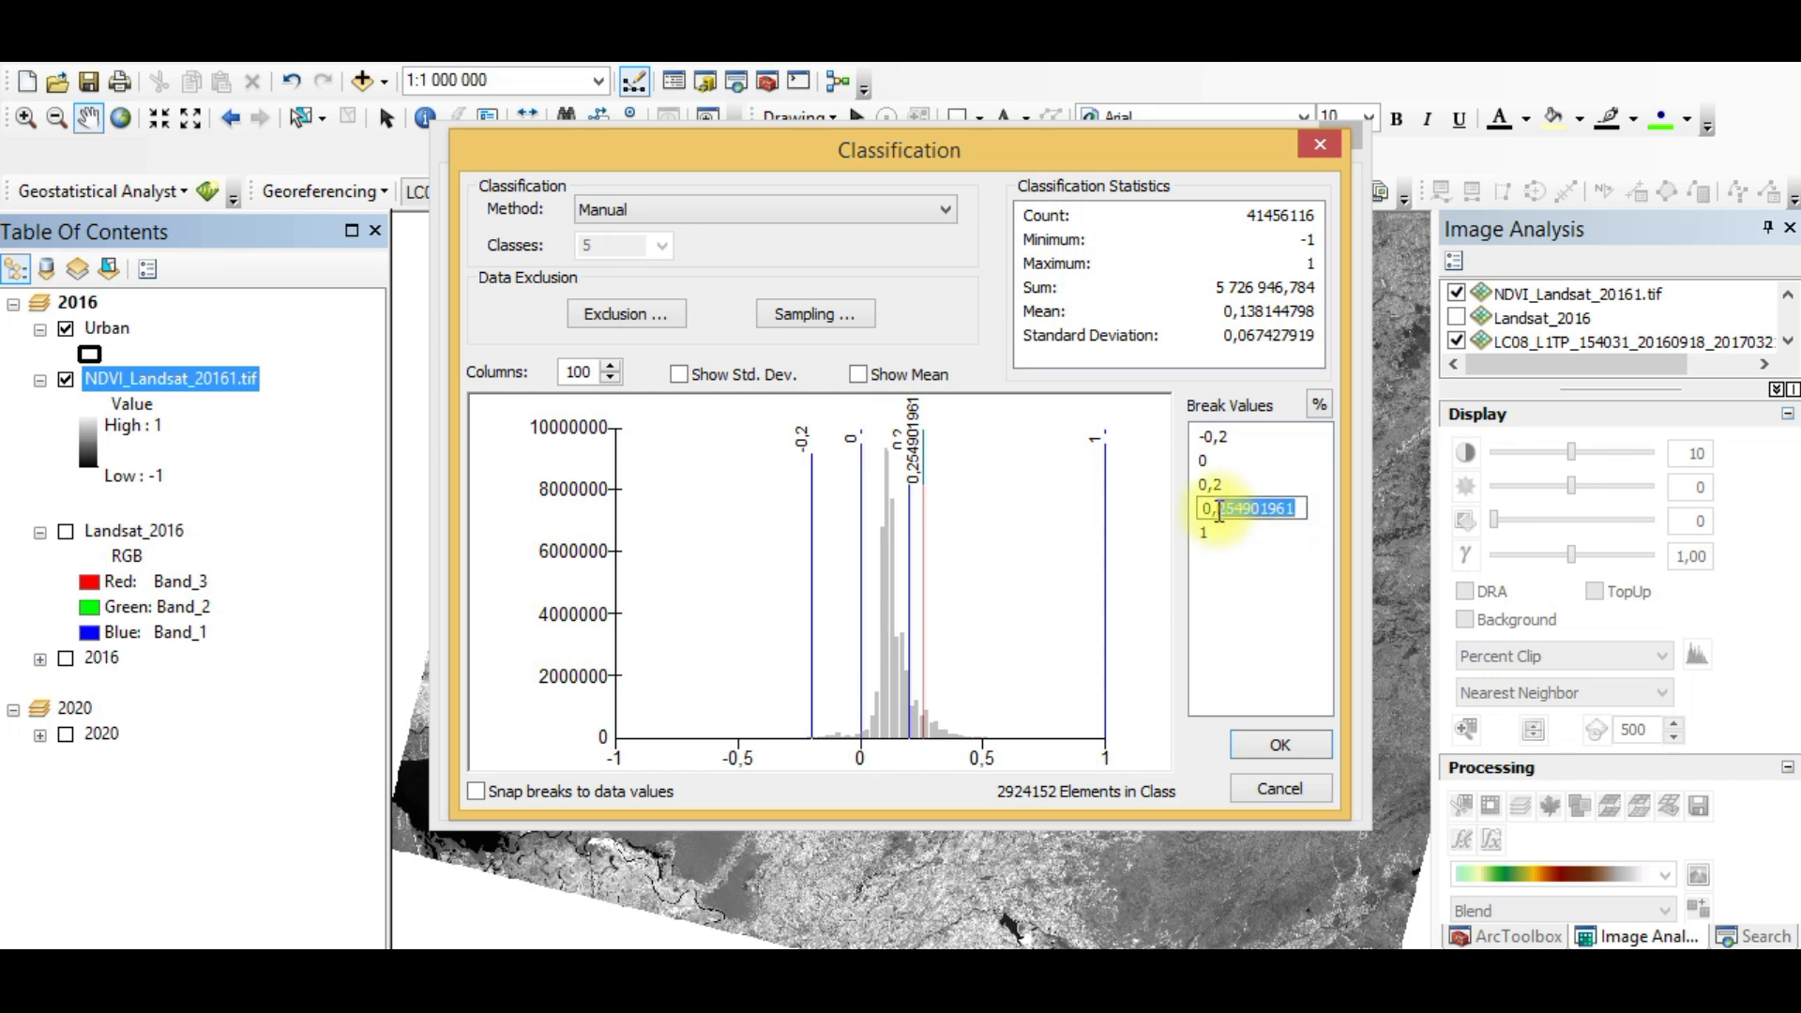
{"action": "type", "text": "5"}
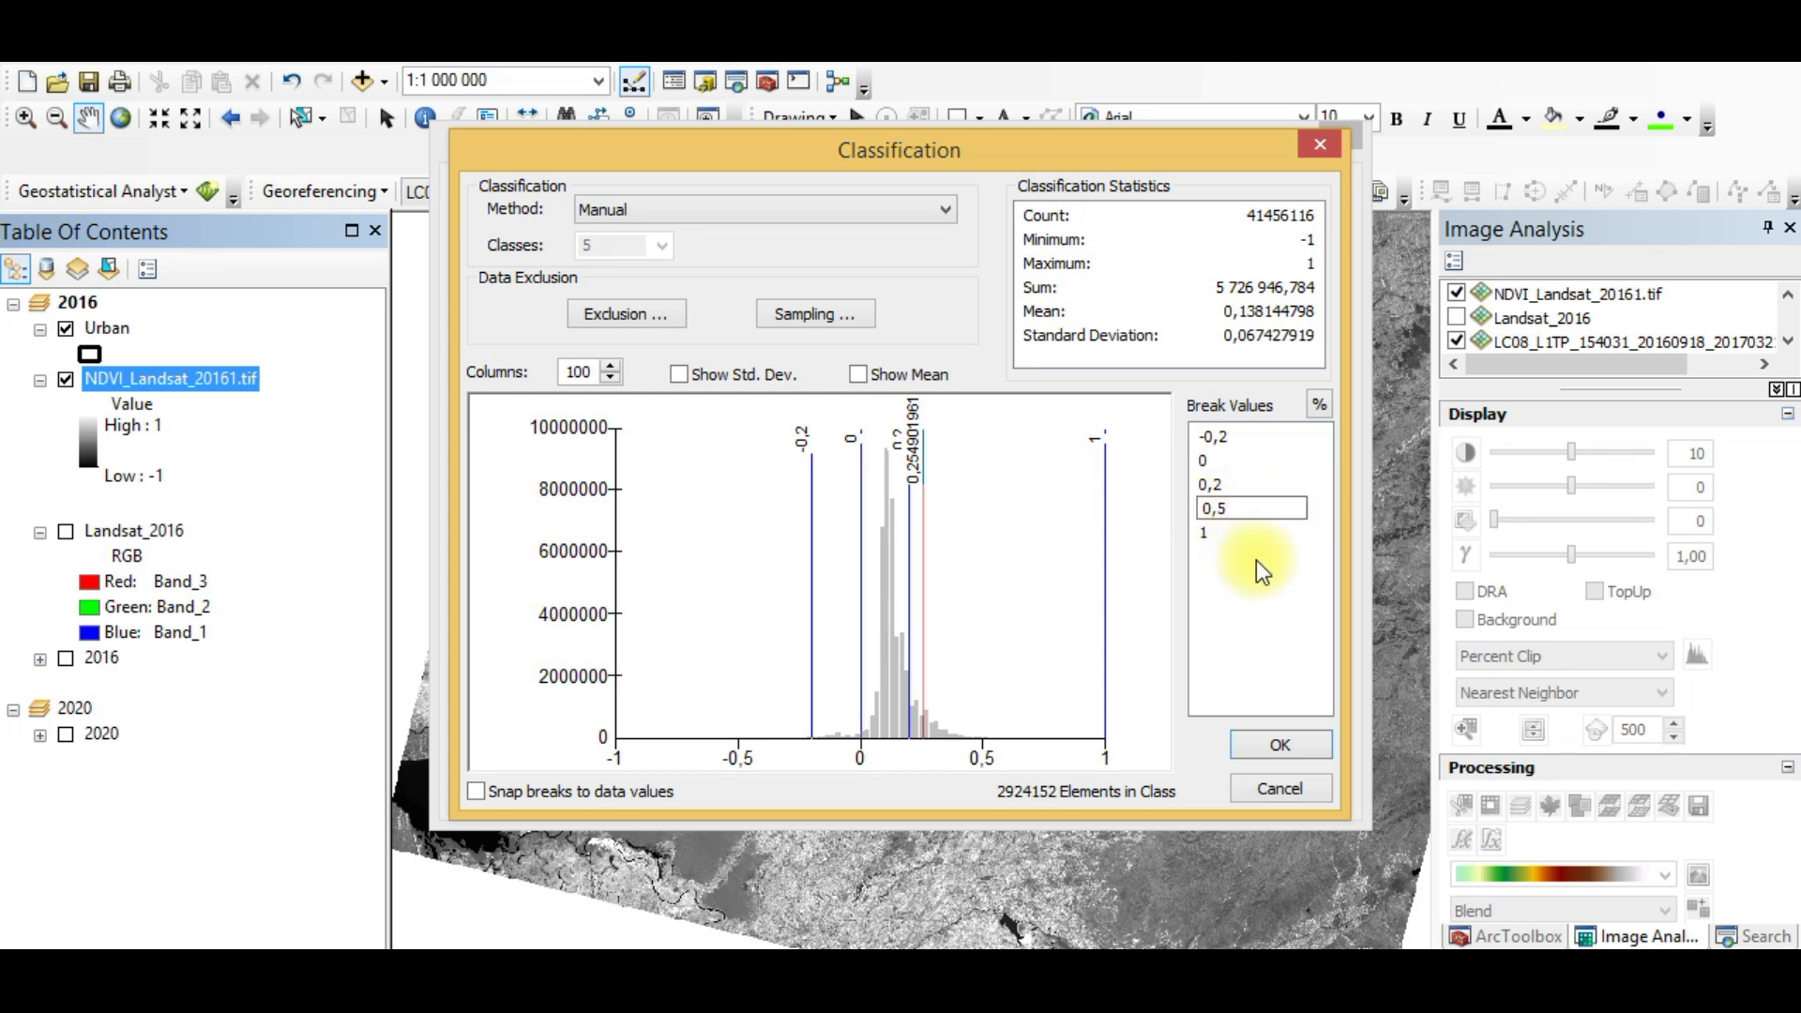
{"action": "key", "text": "Return"}
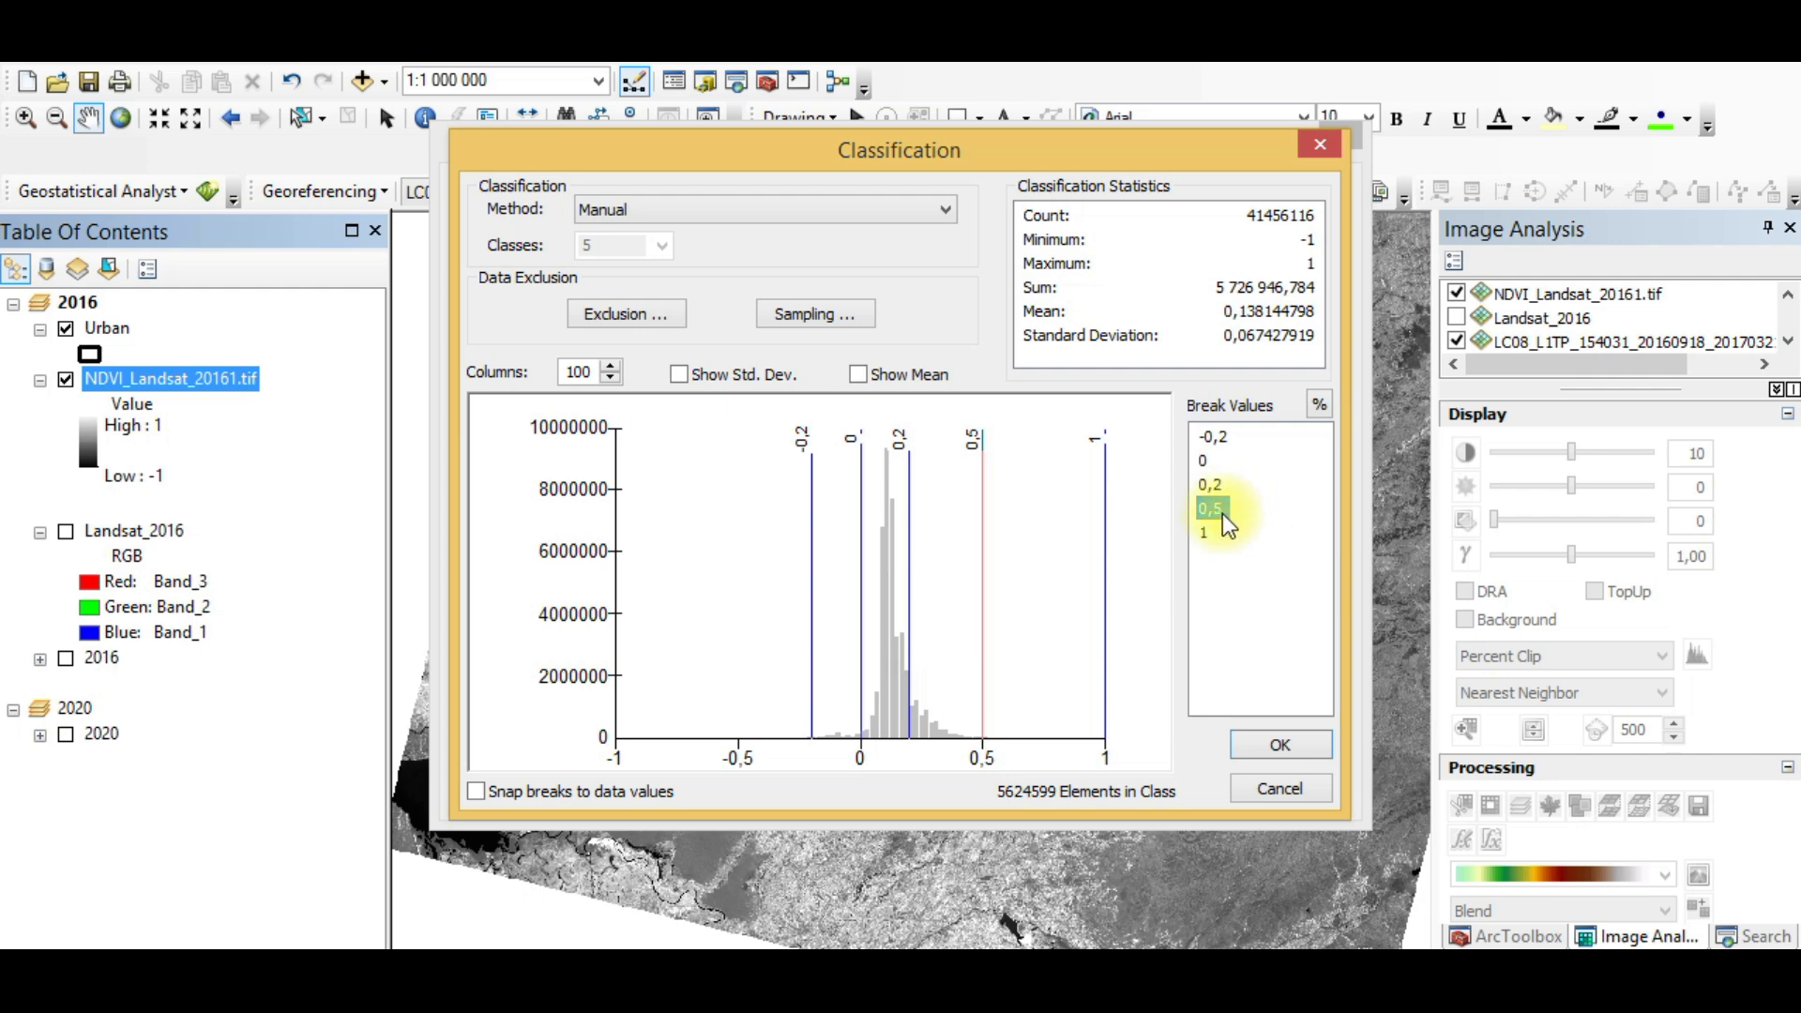
{"action": "left_click", "coordinate": [1271, 746]}
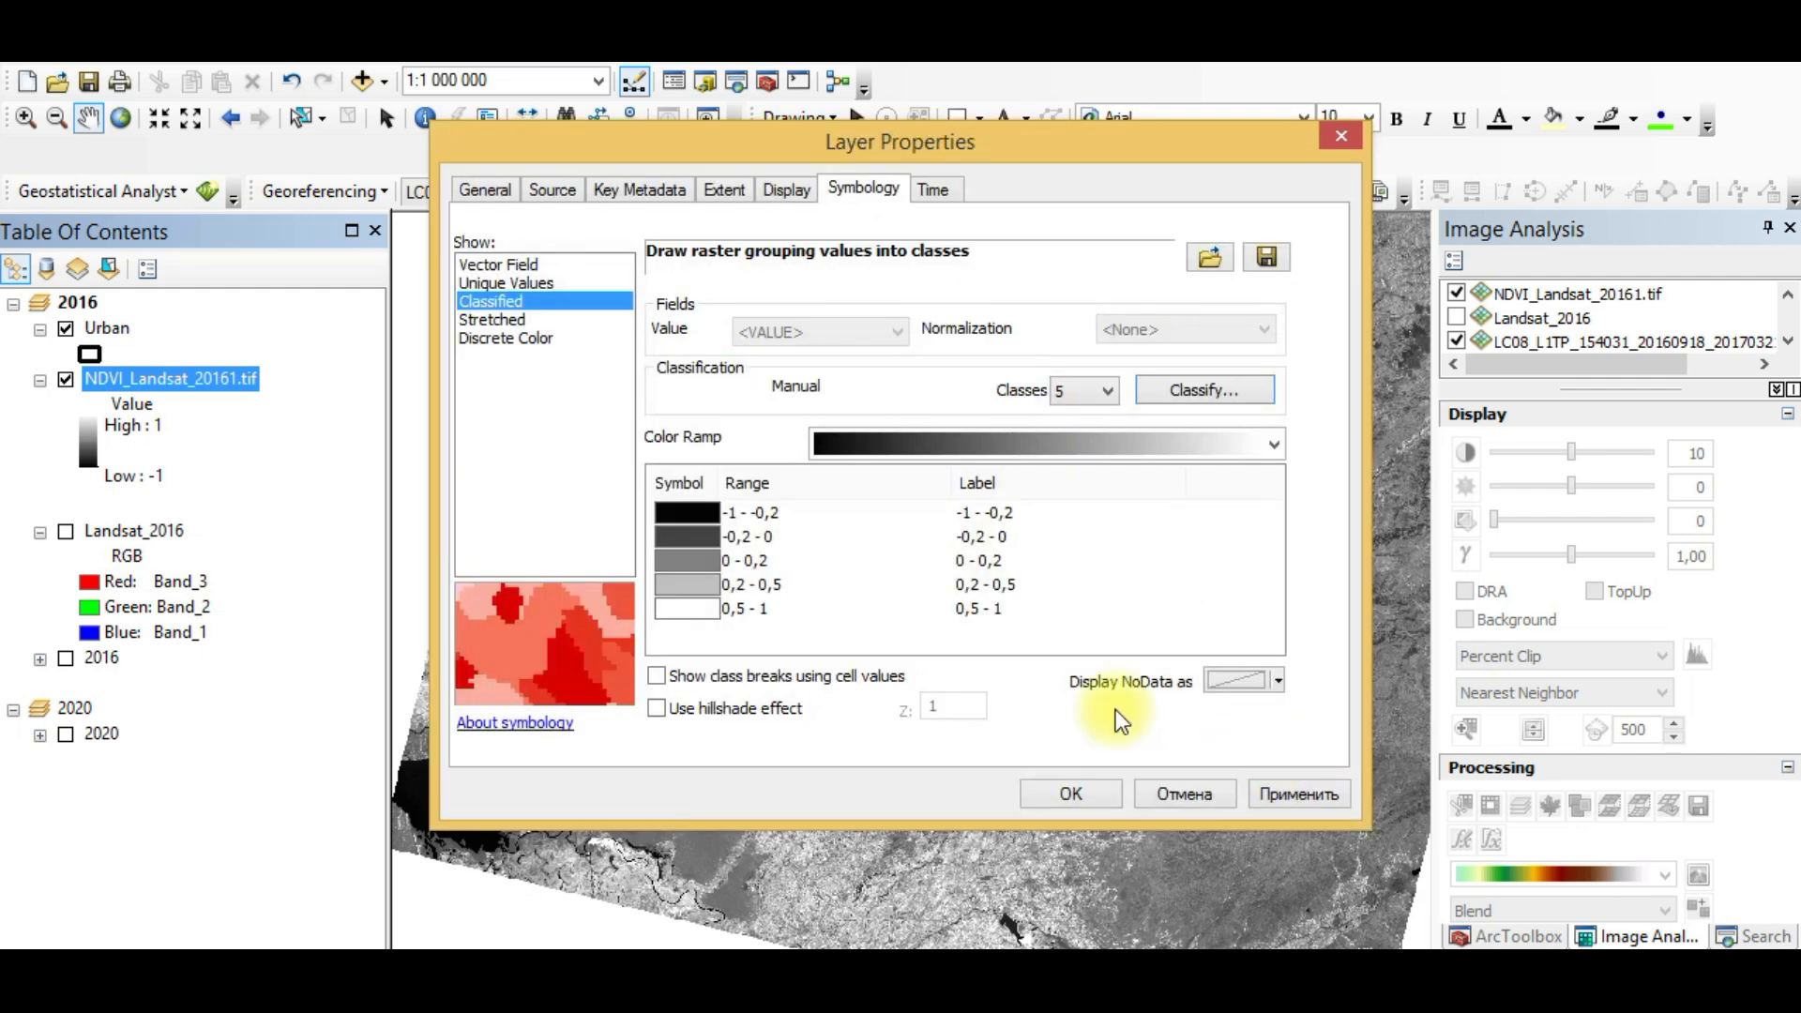
Step: Label the -1 to -0,2 class "water and glaciers" and the -0,2 to 0 class "urban and rocks"
{"action": "left_click", "coordinate": [1016, 515]}
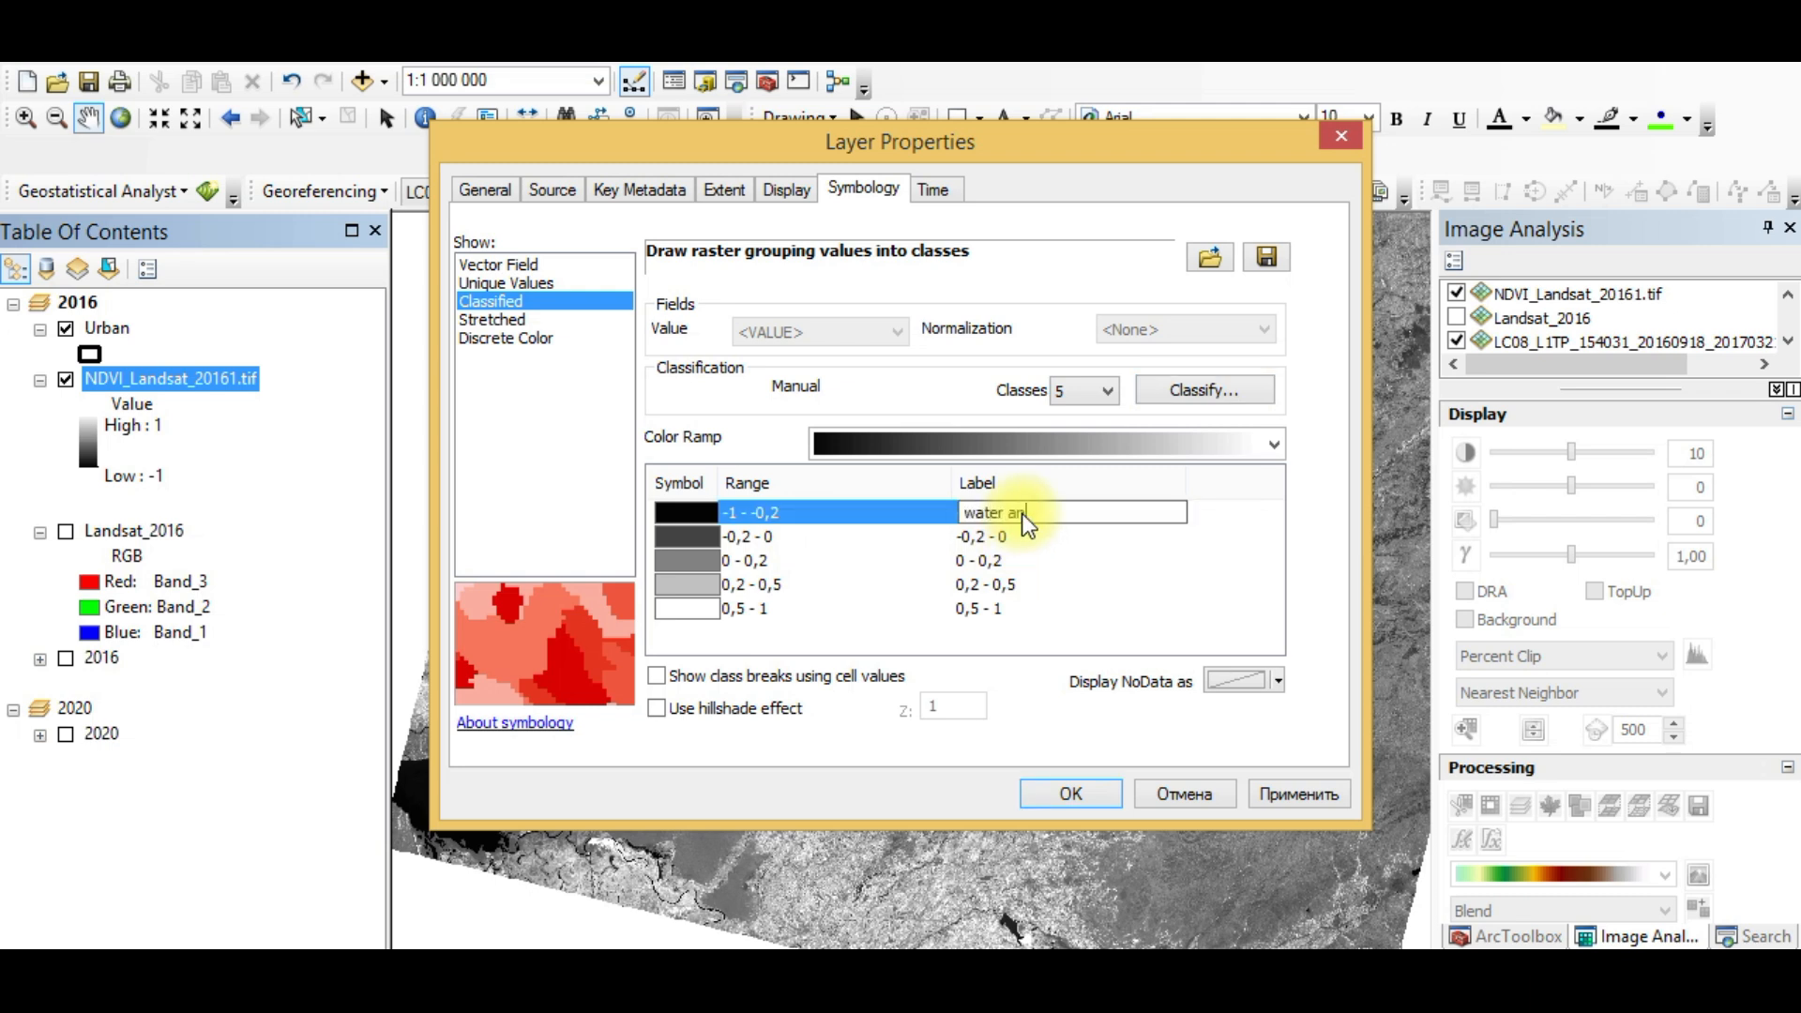
{"action": "type", "text": "water and glaciers"}
{"action": "key", "text": "Return"}
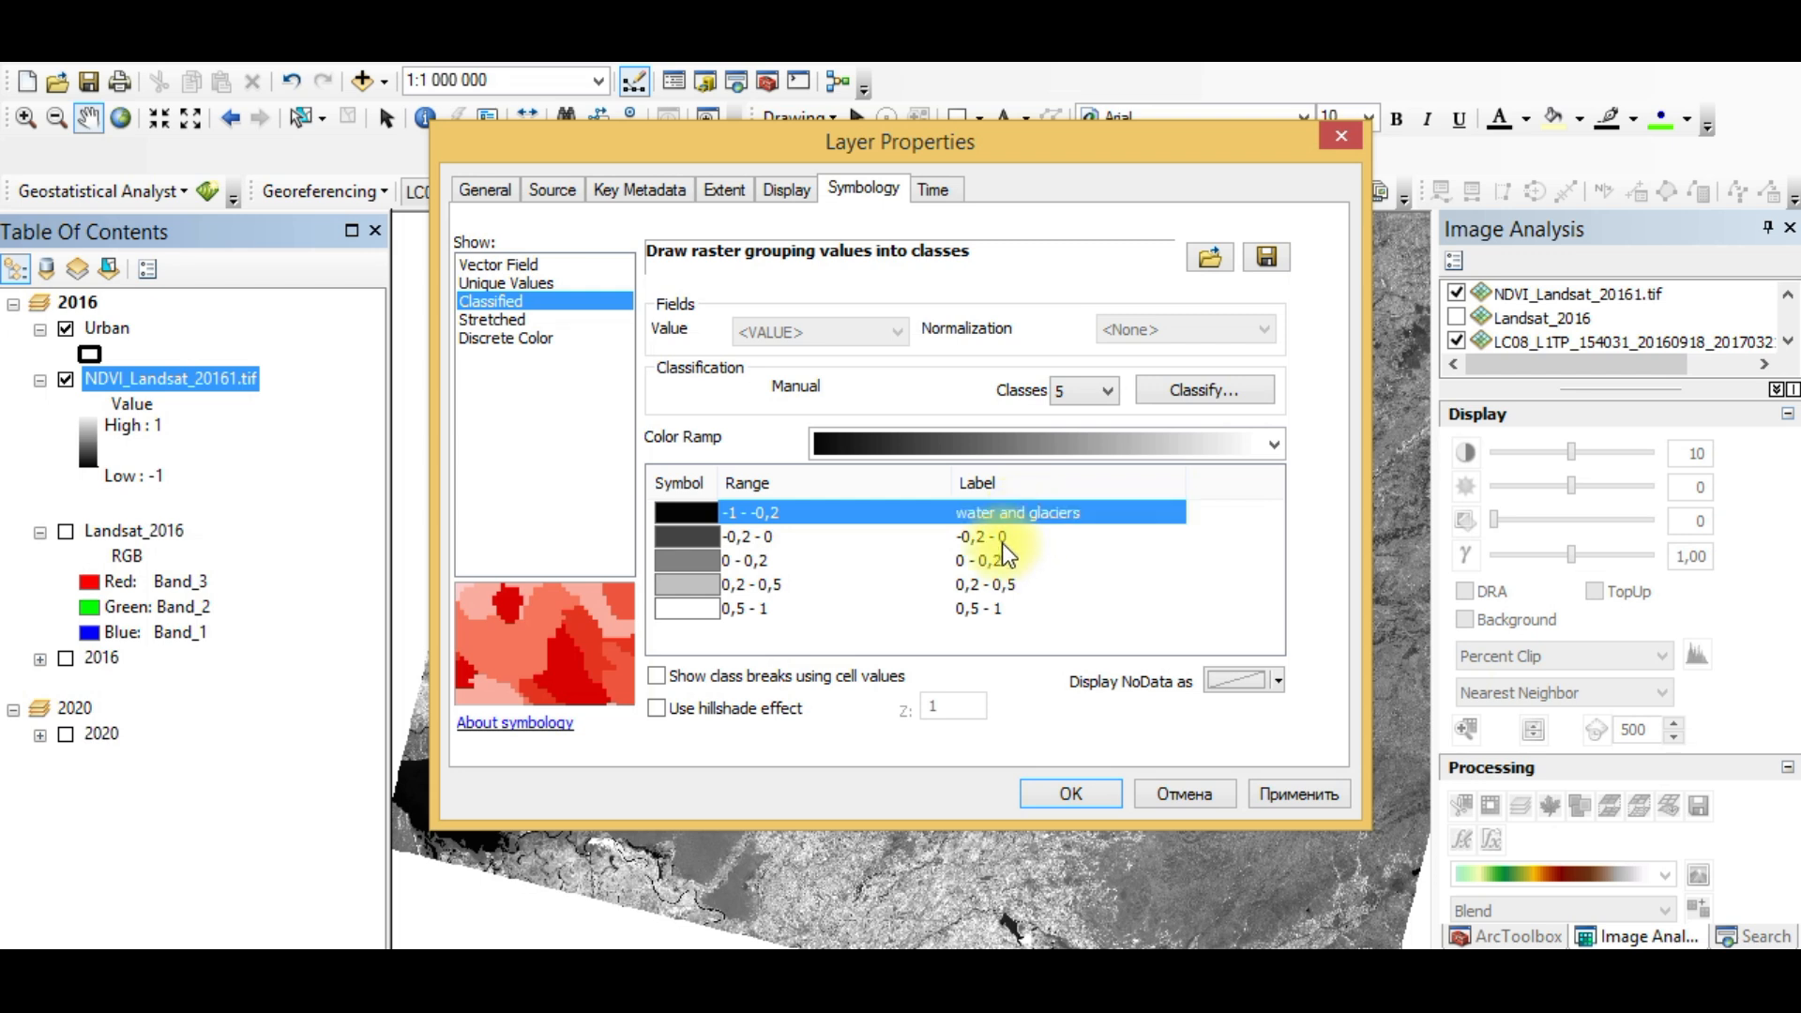
{"action": "left_click", "coordinate": [1002, 543]}
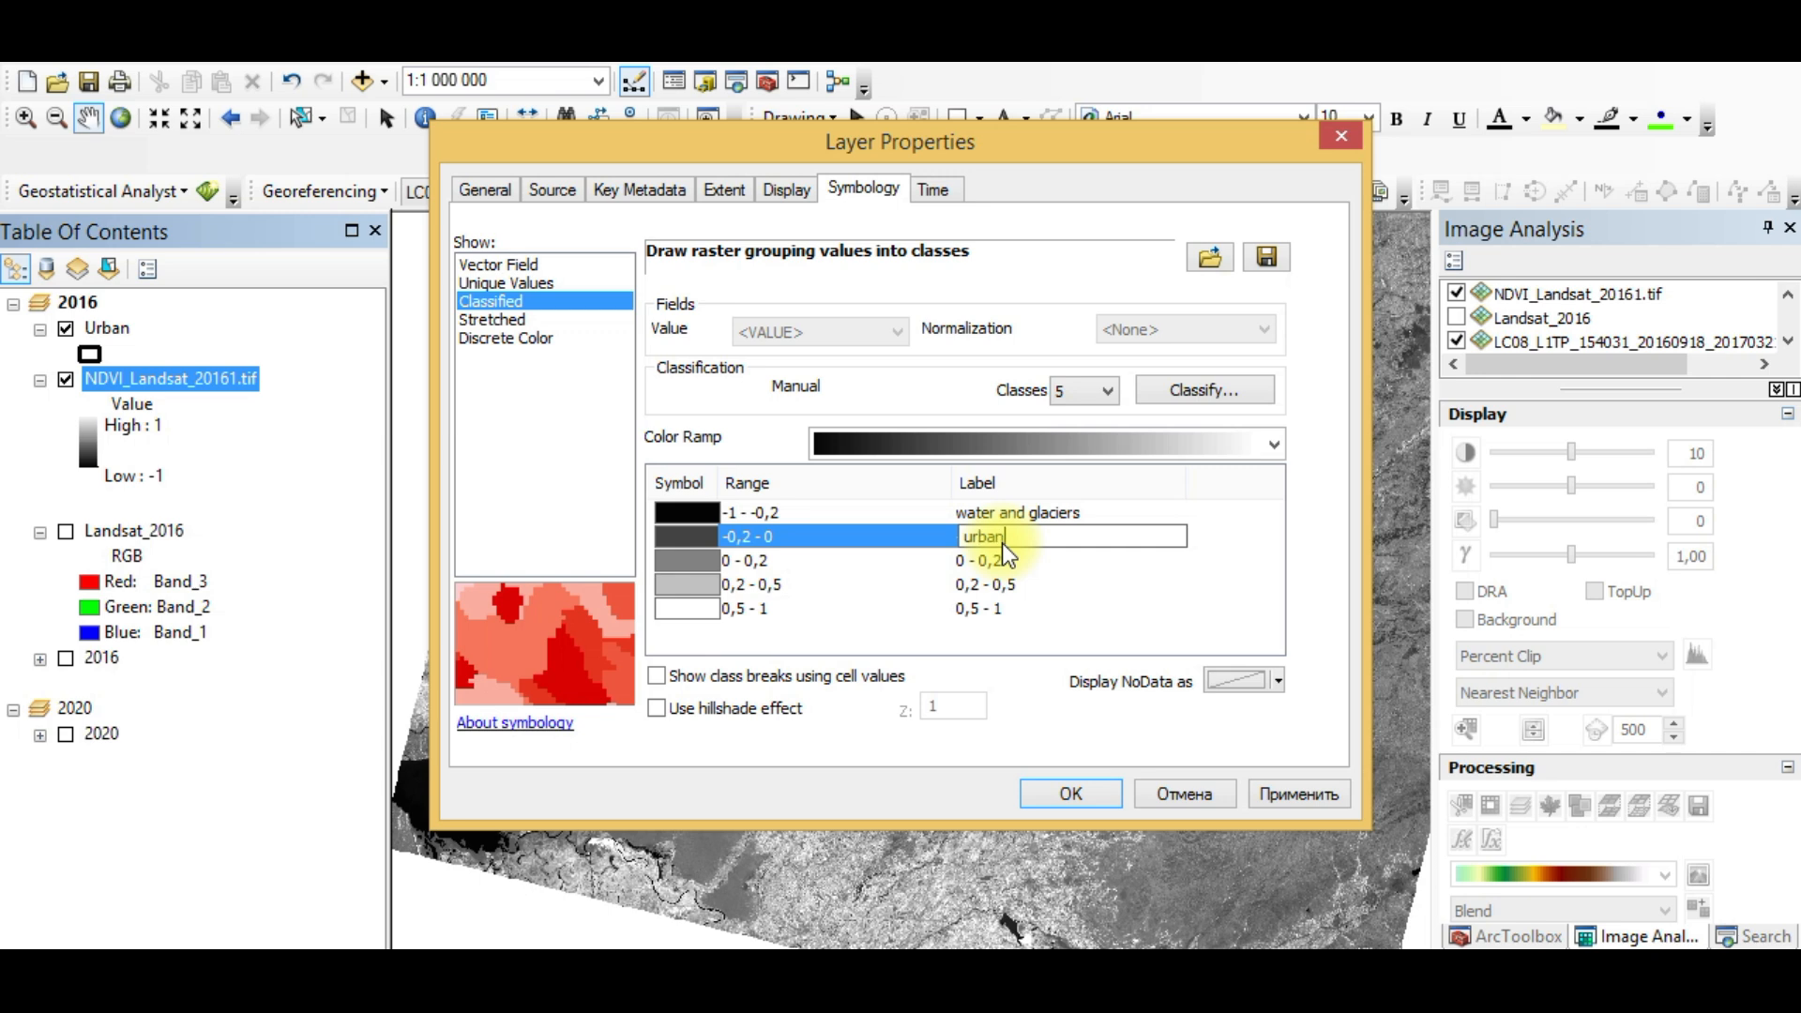
{"action": "type", "text": "urban and rocks"}
{"action": "key", "text": "Return"}
Step: Label the three remaining classes, in ascending order, "bare soil", "grasslands and meadows" and "forest"
{"action": "left_click", "coordinate": [1004, 564]}
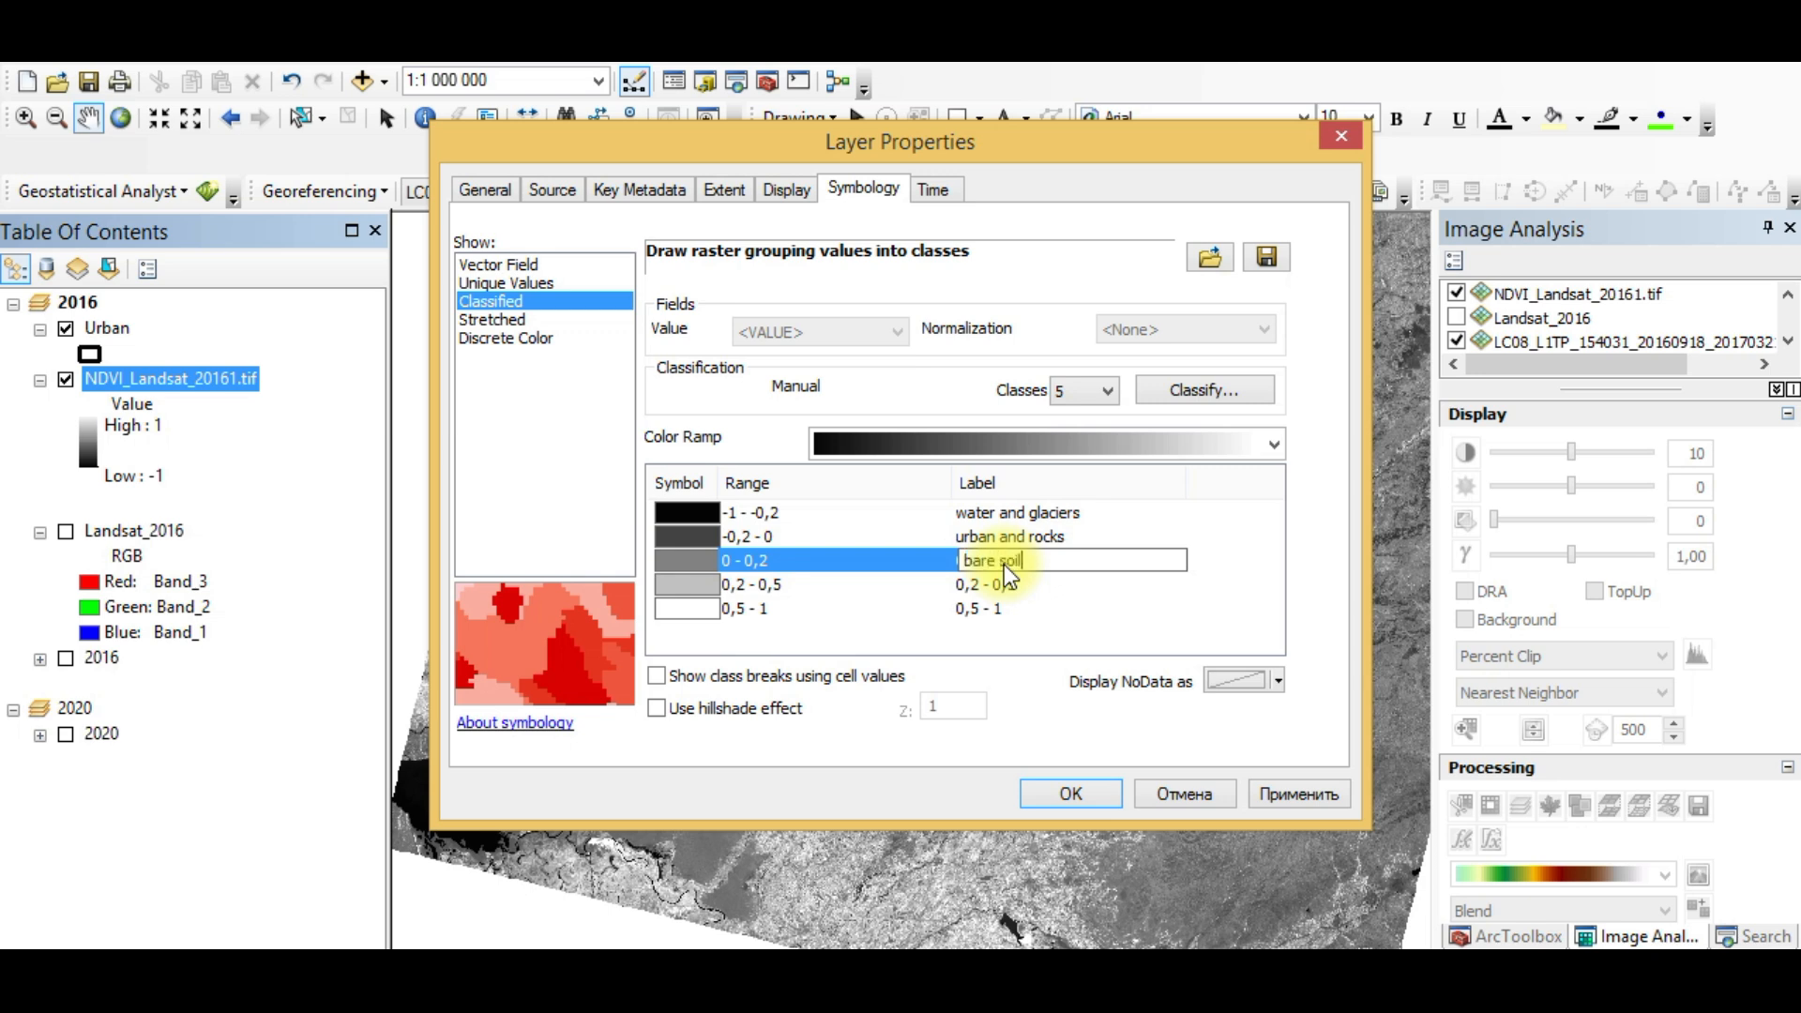
{"action": "left_click", "coordinate": [1003, 585]}
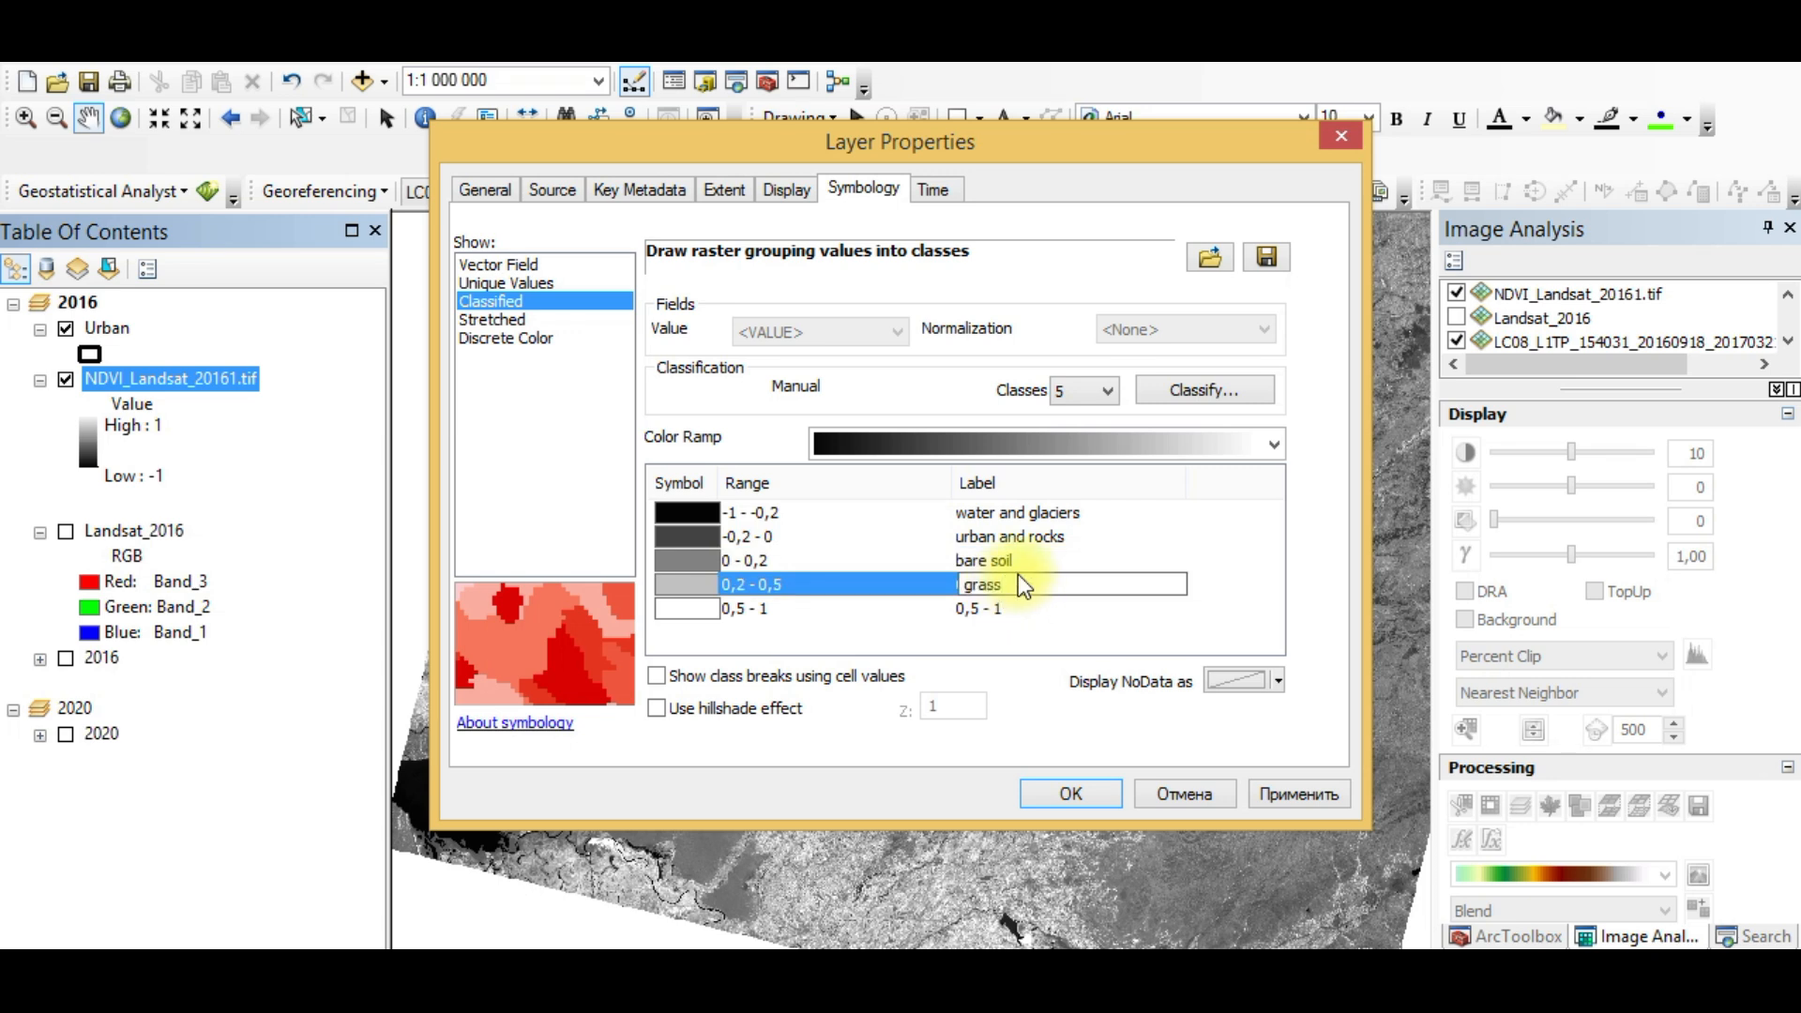
{"action": "type", "text": "grasslands and meadows"}
{"action": "left_click", "coordinate": [999, 608]}
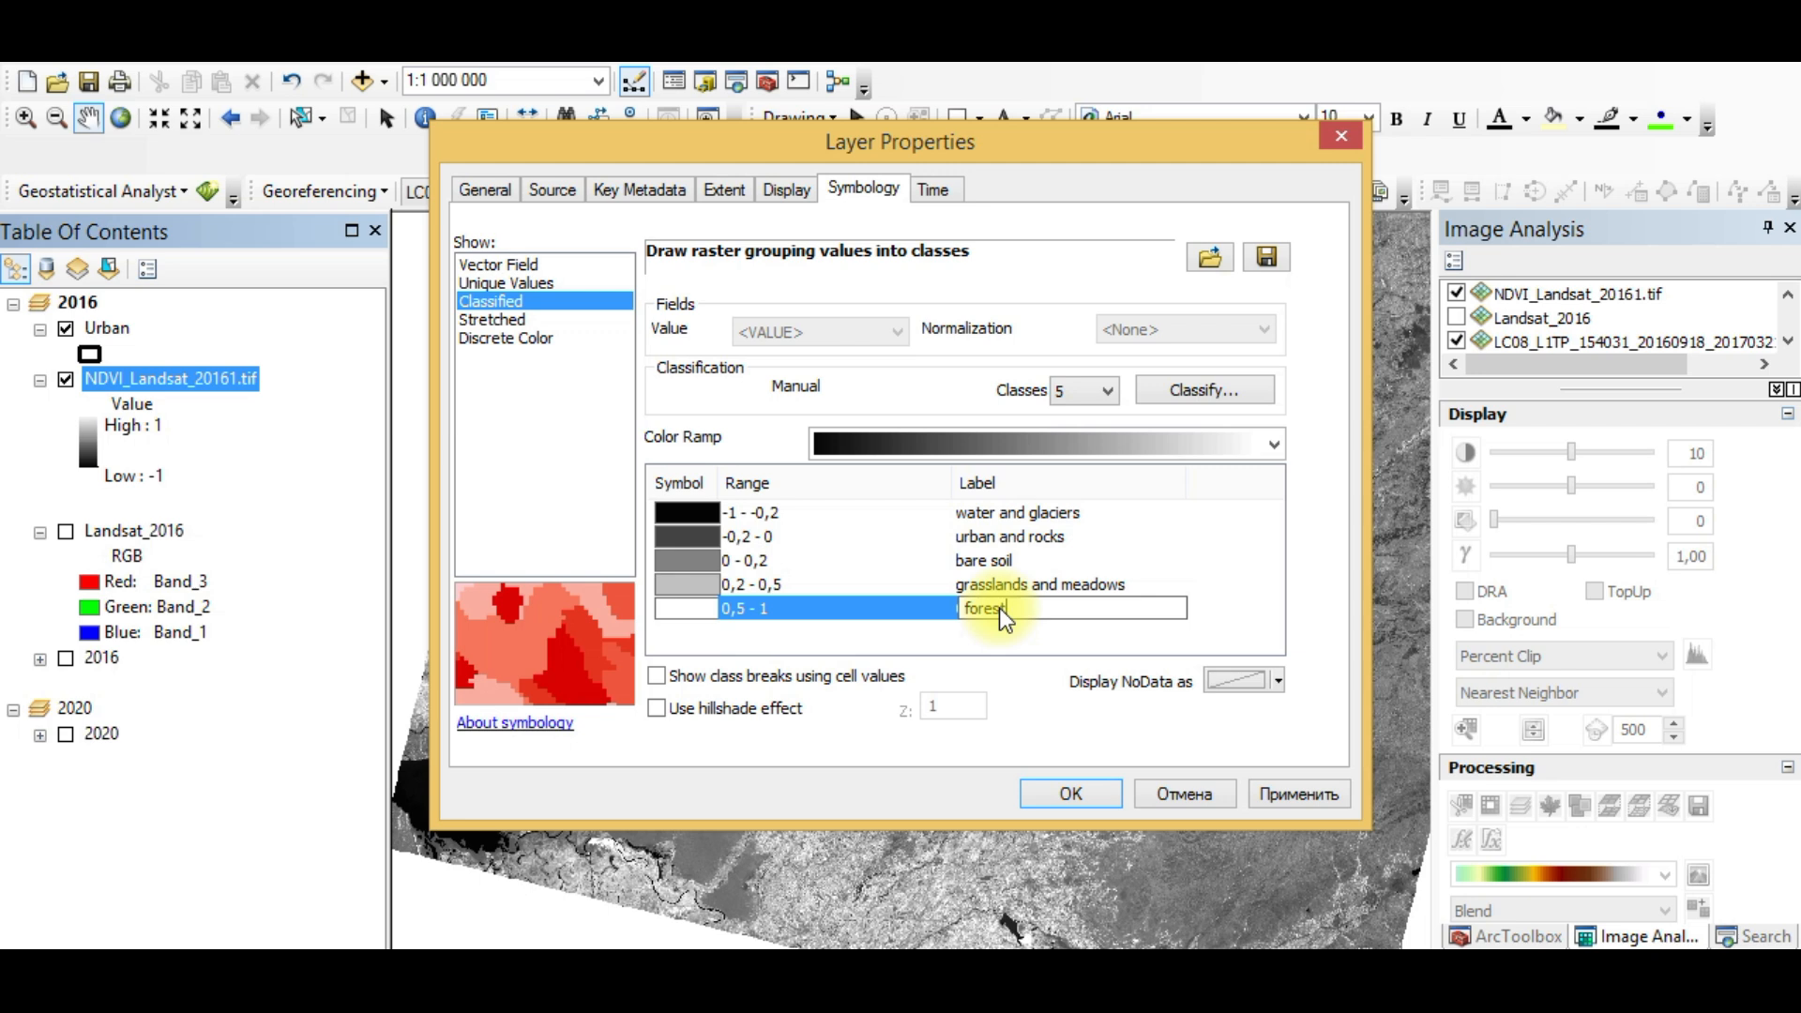
{"action": "key", "text": "Return"}
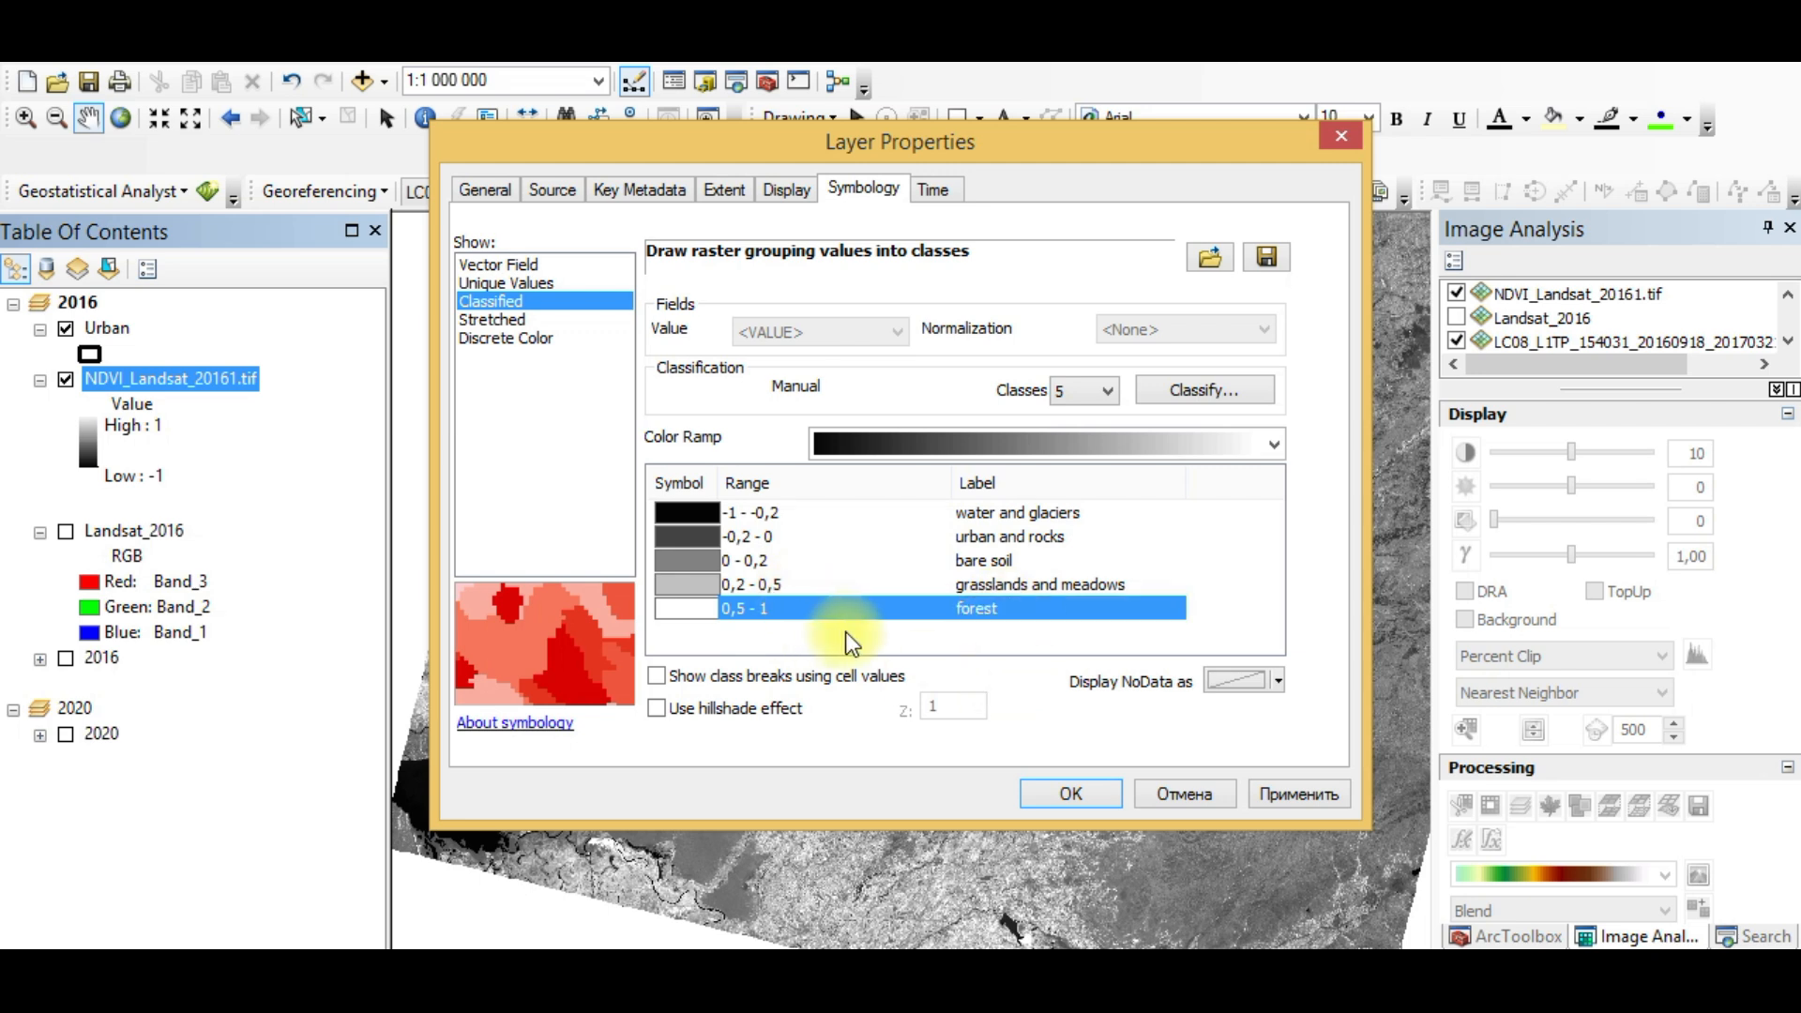
Step: Color the water and glaciers class blue and the urban and rocks class red
{"action": "left_click", "coordinate": [690, 508]}
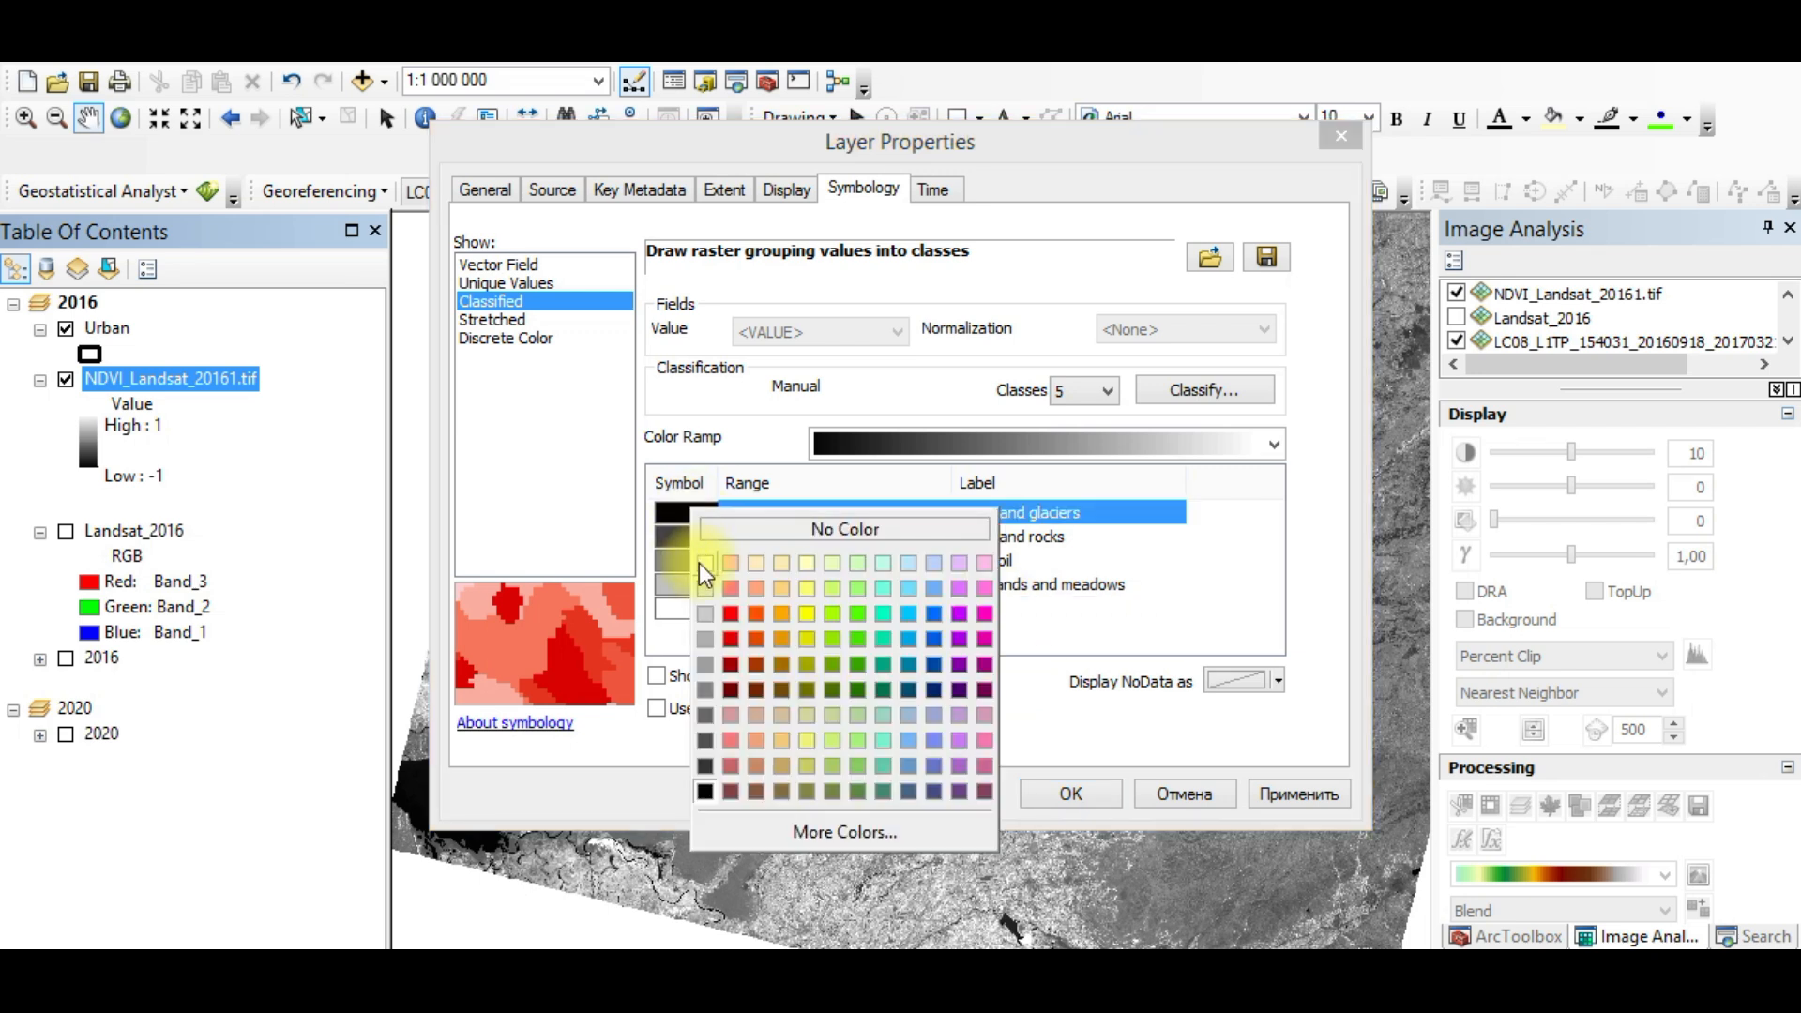
{"action": "left_click", "coordinate": [701, 563]}
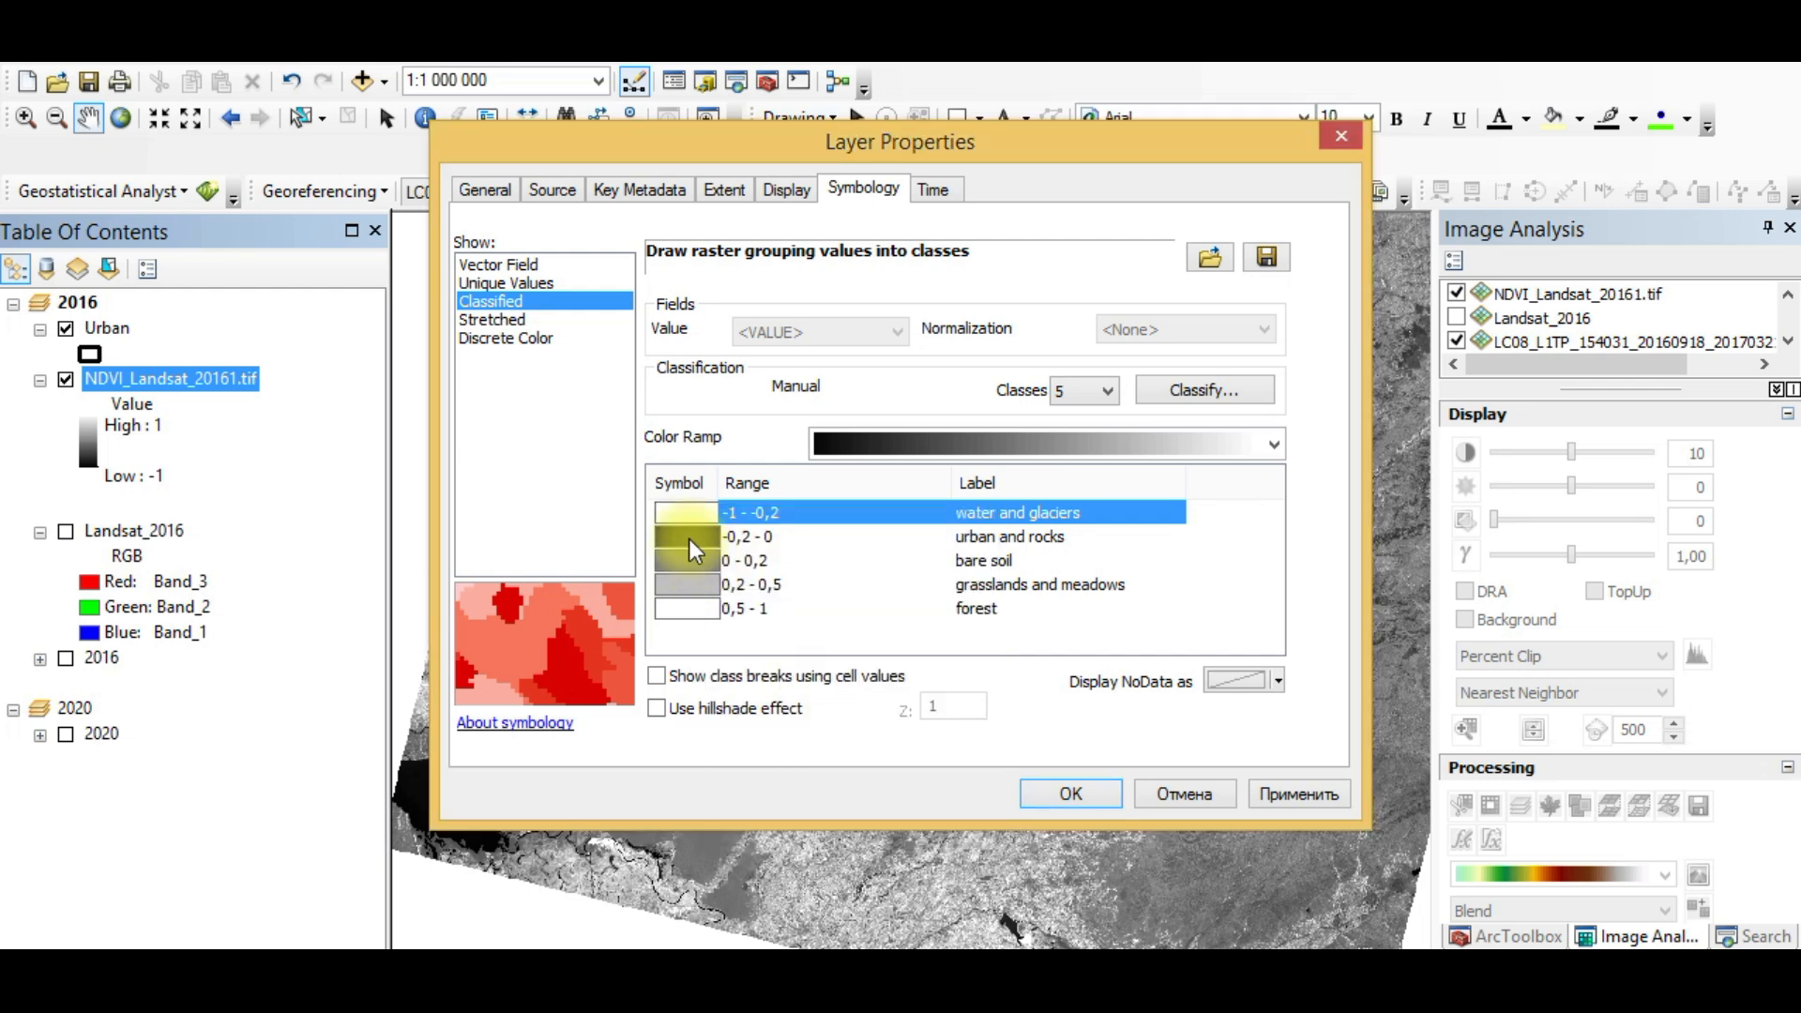
{"action": "left_click", "coordinate": [696, 520]}
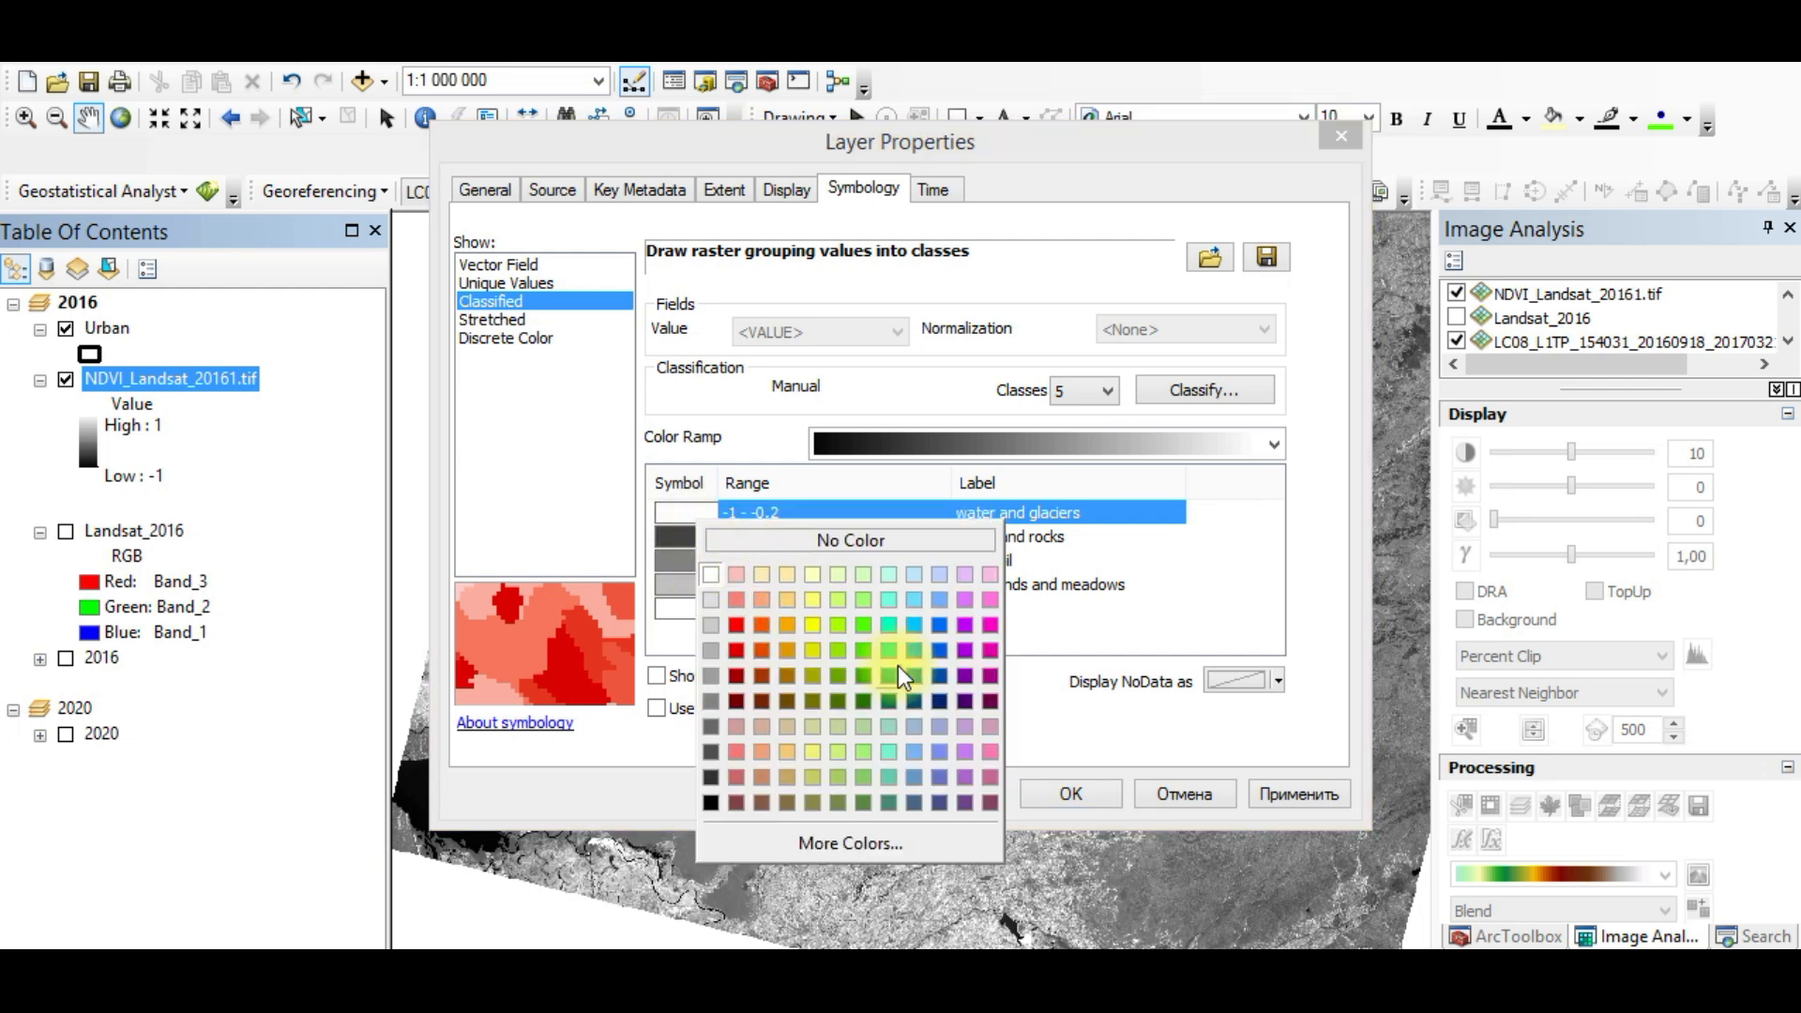
{"action": "left_click", "coordinate": [938, 651]}
{"action": "left_click", "coordinate": [684, 538]}
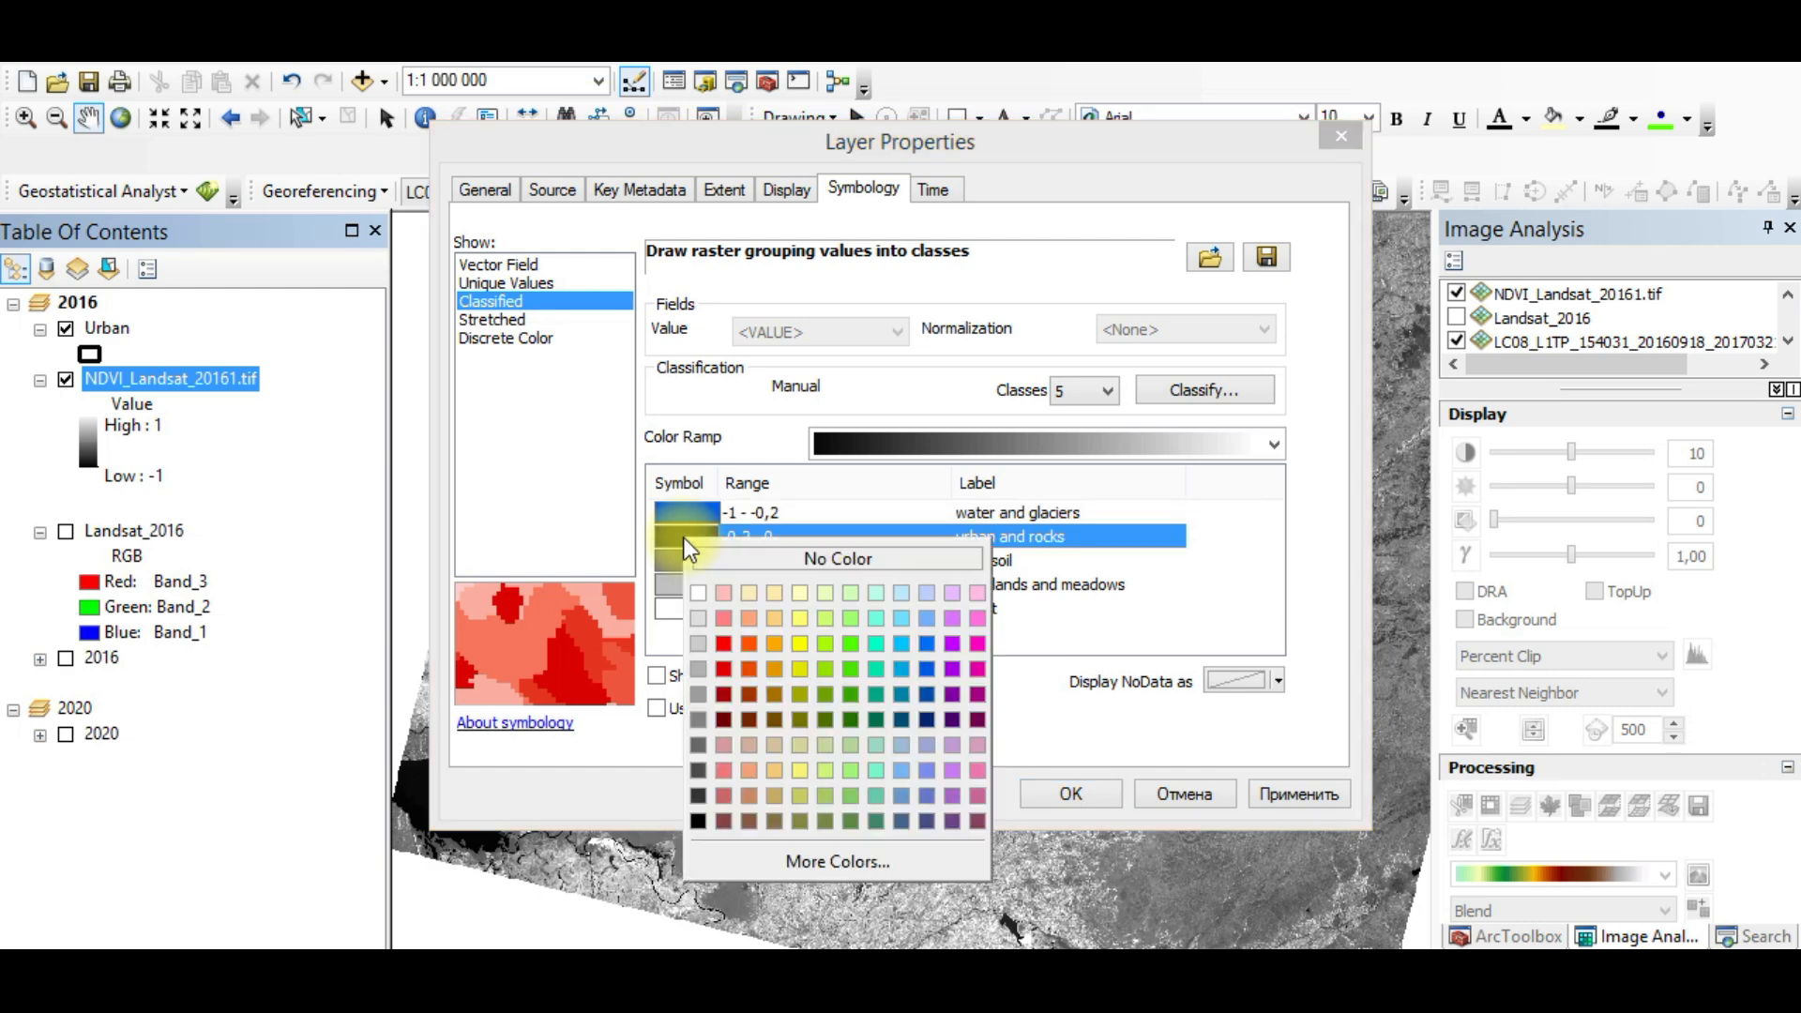
{"action": "left_click", "coordinate": [732, 650]}
Step: Color bare soil brown, grasslands and meadows light green and forest dark green, and apply the classified symbology
{"action": "left_click", "coordinate": [696, 560]}
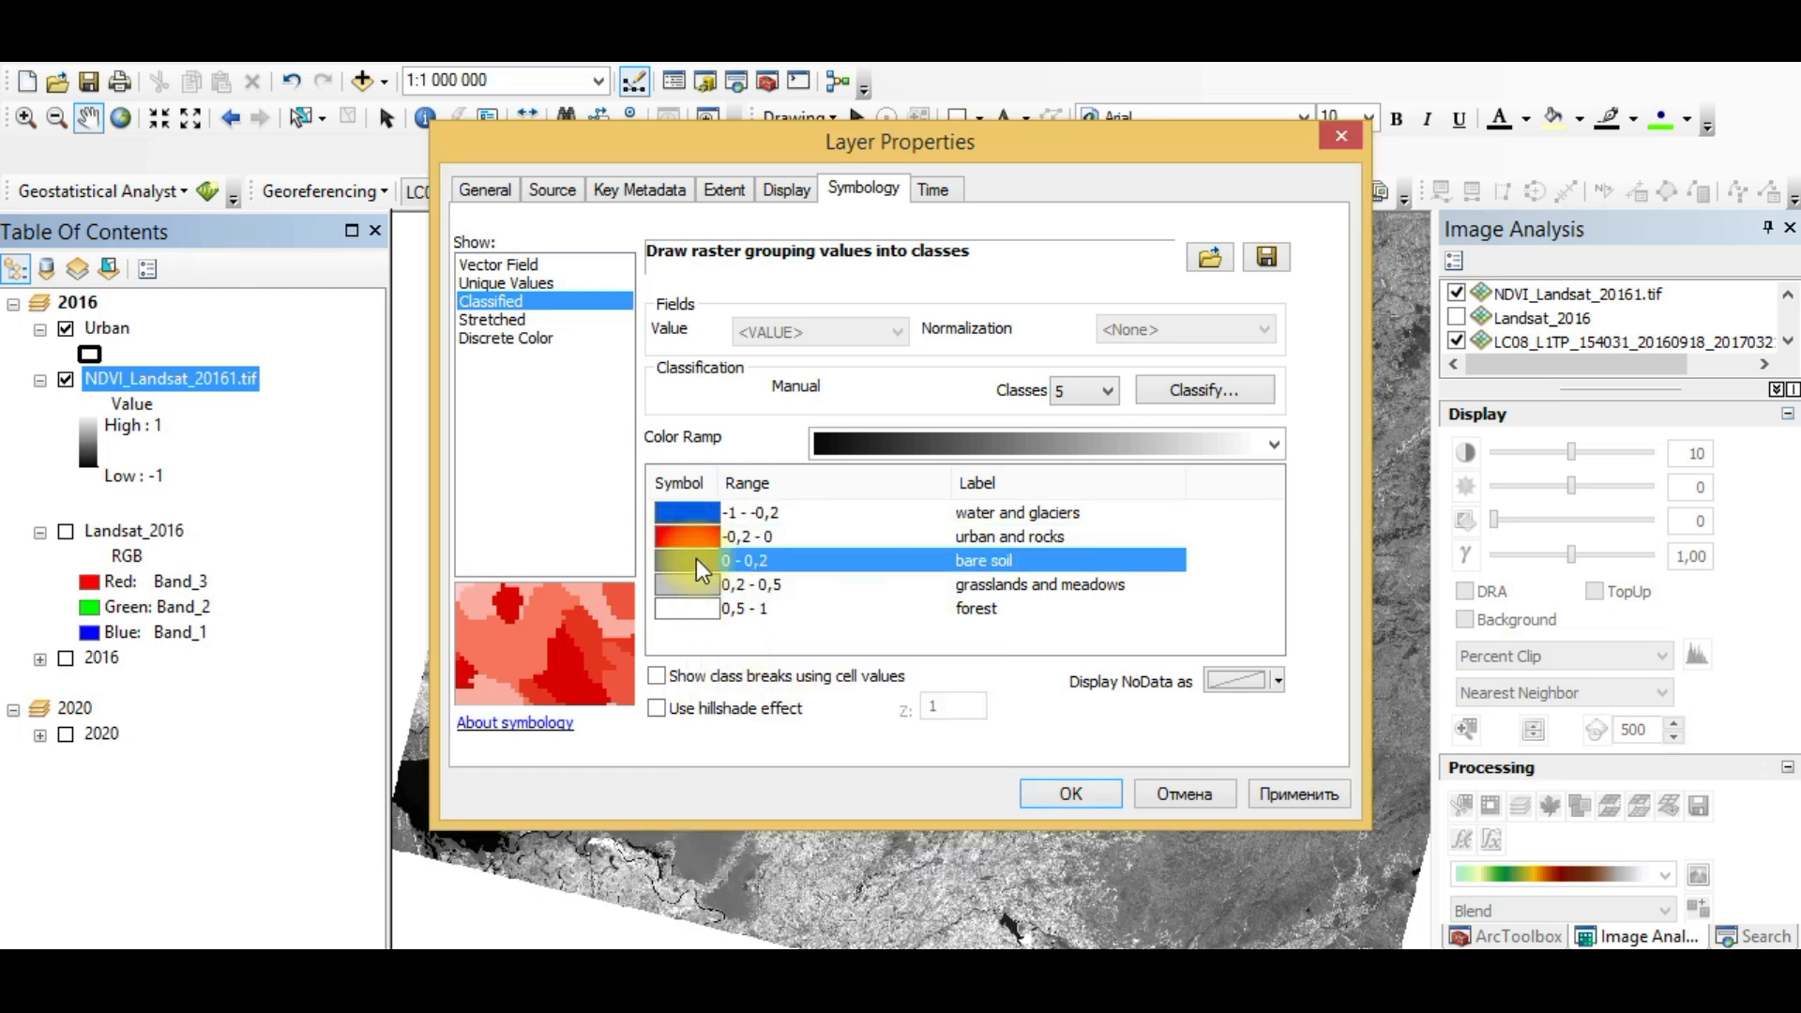
{"action": "left_click", "coordinate": [761, 712]}
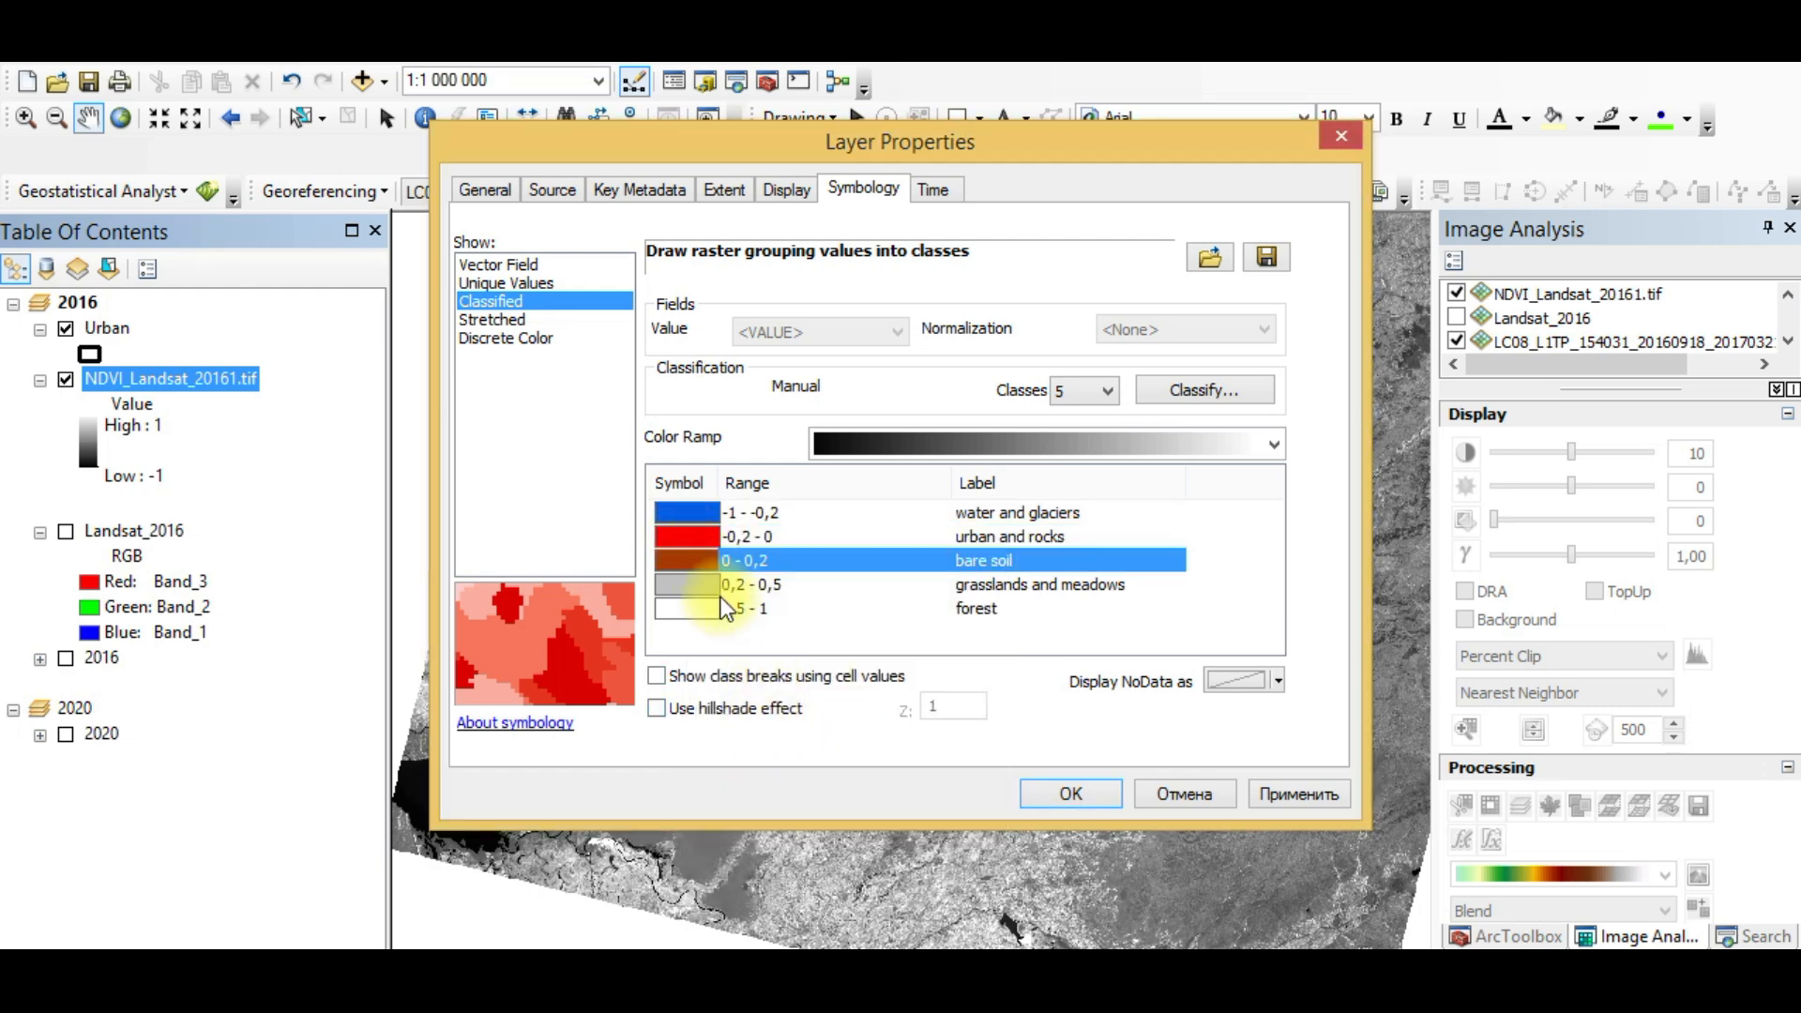
{"action": "left_click", "coordinate": [711, 585]}
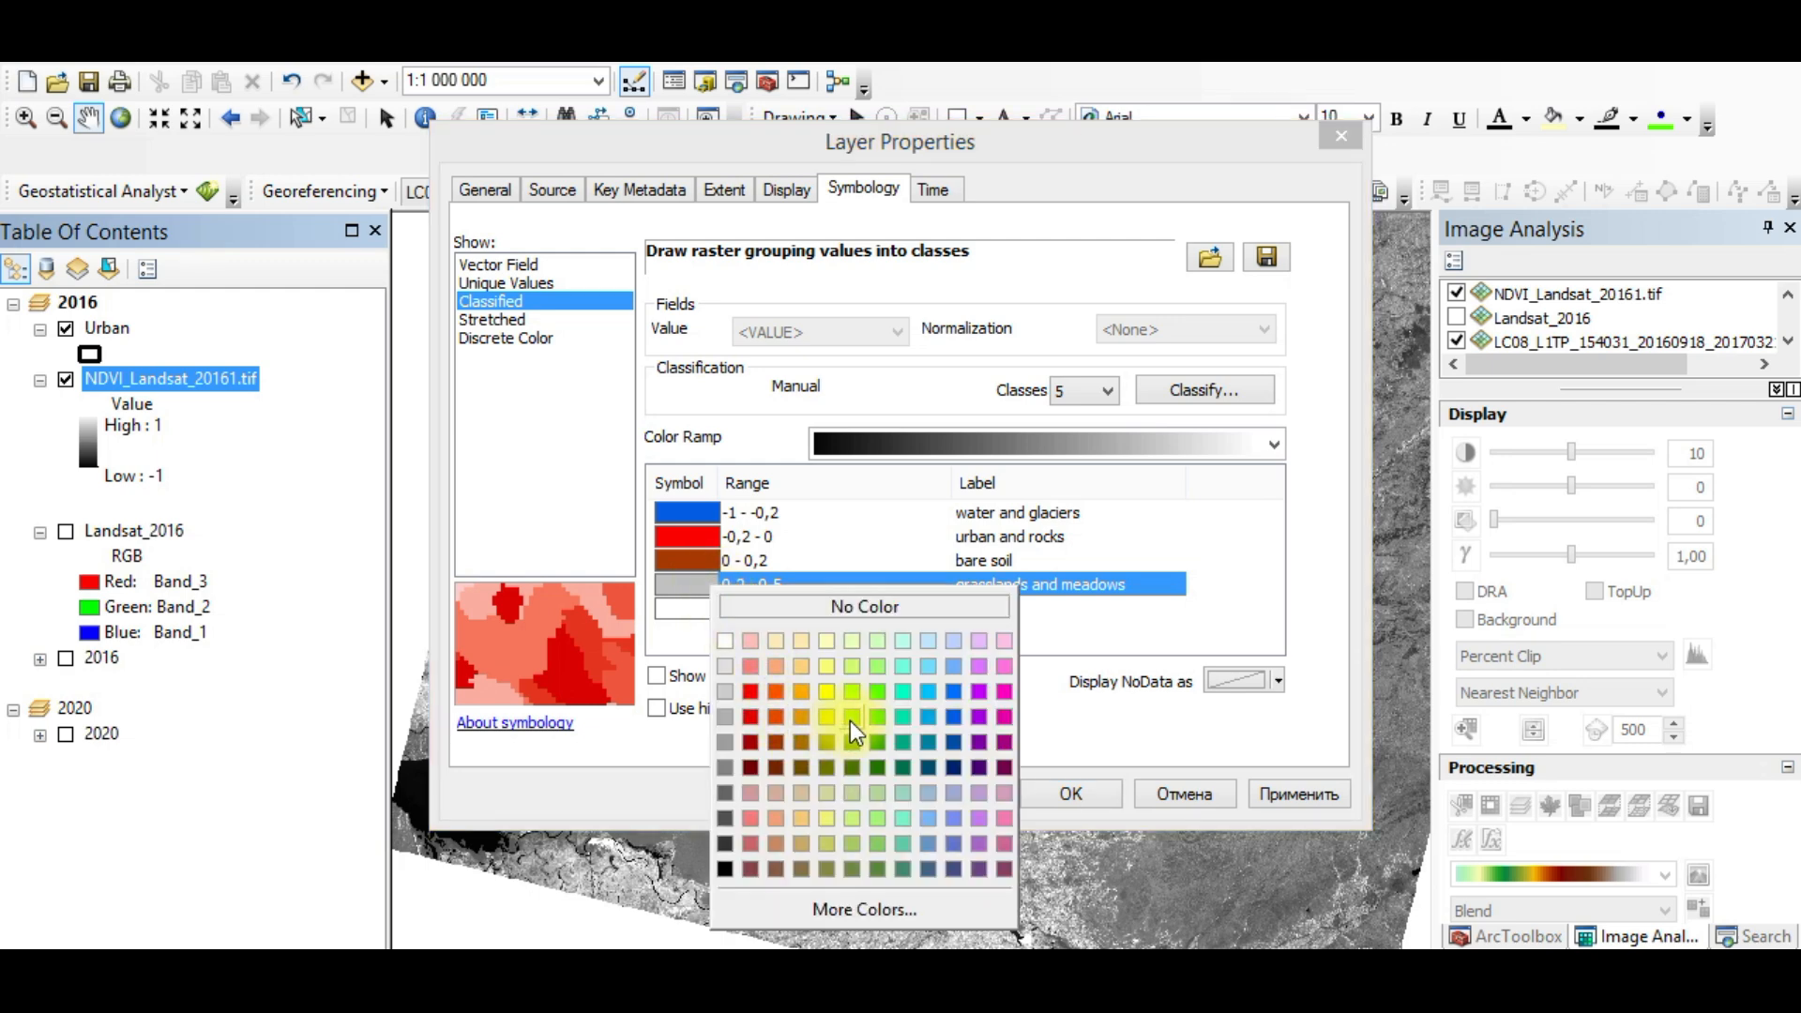
{"action": "left_click", "coordinate": [855, 720]}
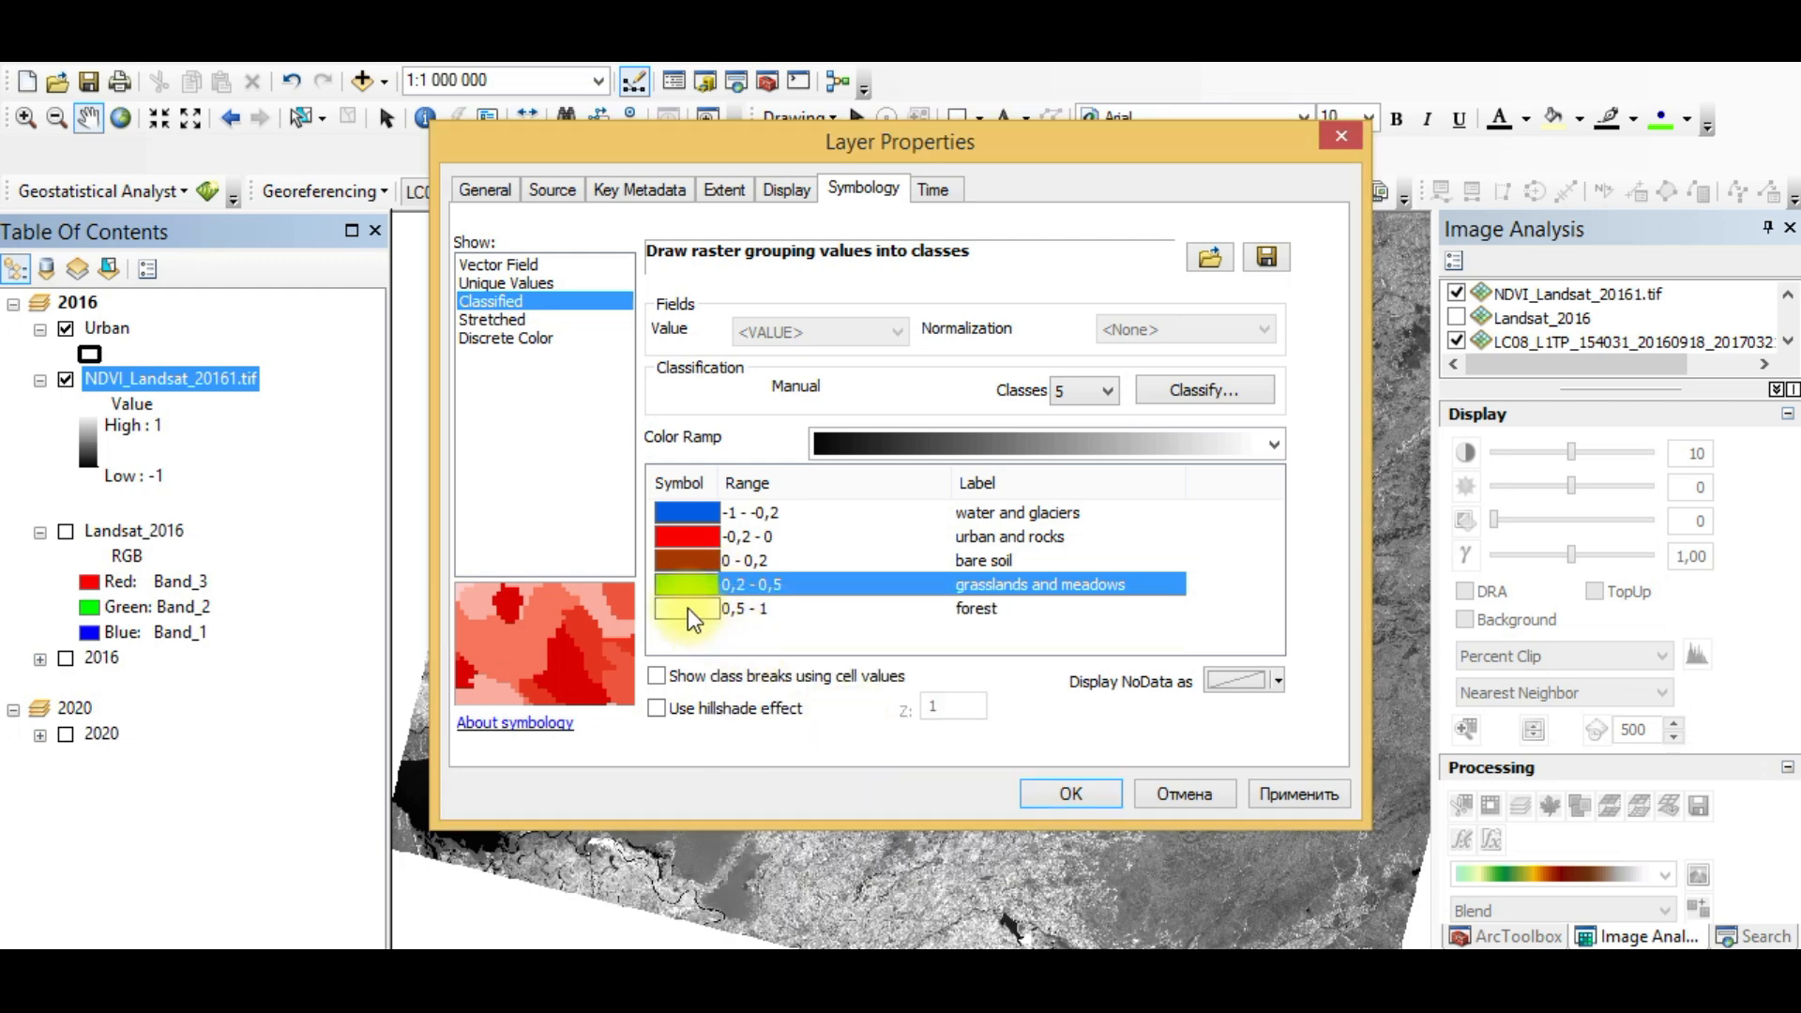
{"action": "left_click", "coordinate": [688, 608]}
{"action": "left_click", "coordinate": [851, 788]}
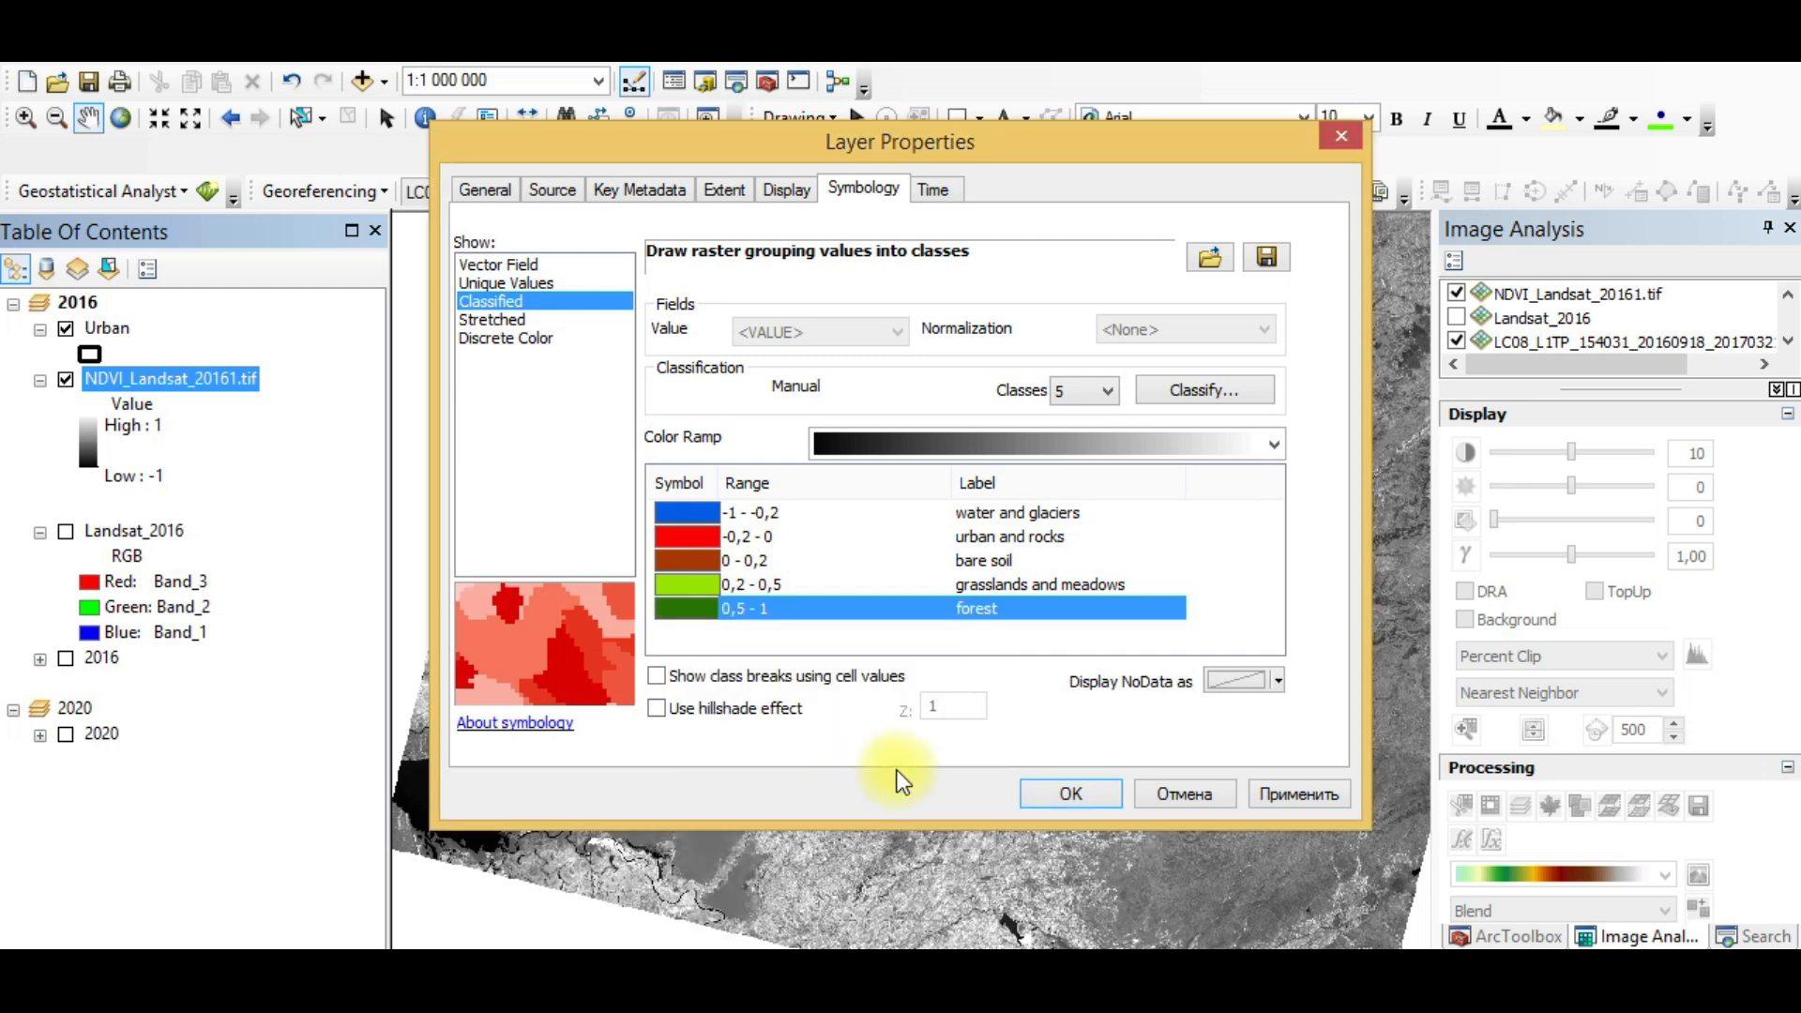
{"action": "left_click", "coordinate": [1086, 797]}
Step: Extend the grasslands and meadows class label to "grasslands and meadows, agriculture"
{"action": "left_click_drag", "start_coordinate": [1096, 651], "coordinate": [854, 649]}
{"action": "scroll", "coordinate": [853, 649], "scroll_direction": "up", "scroll_amount": 2}
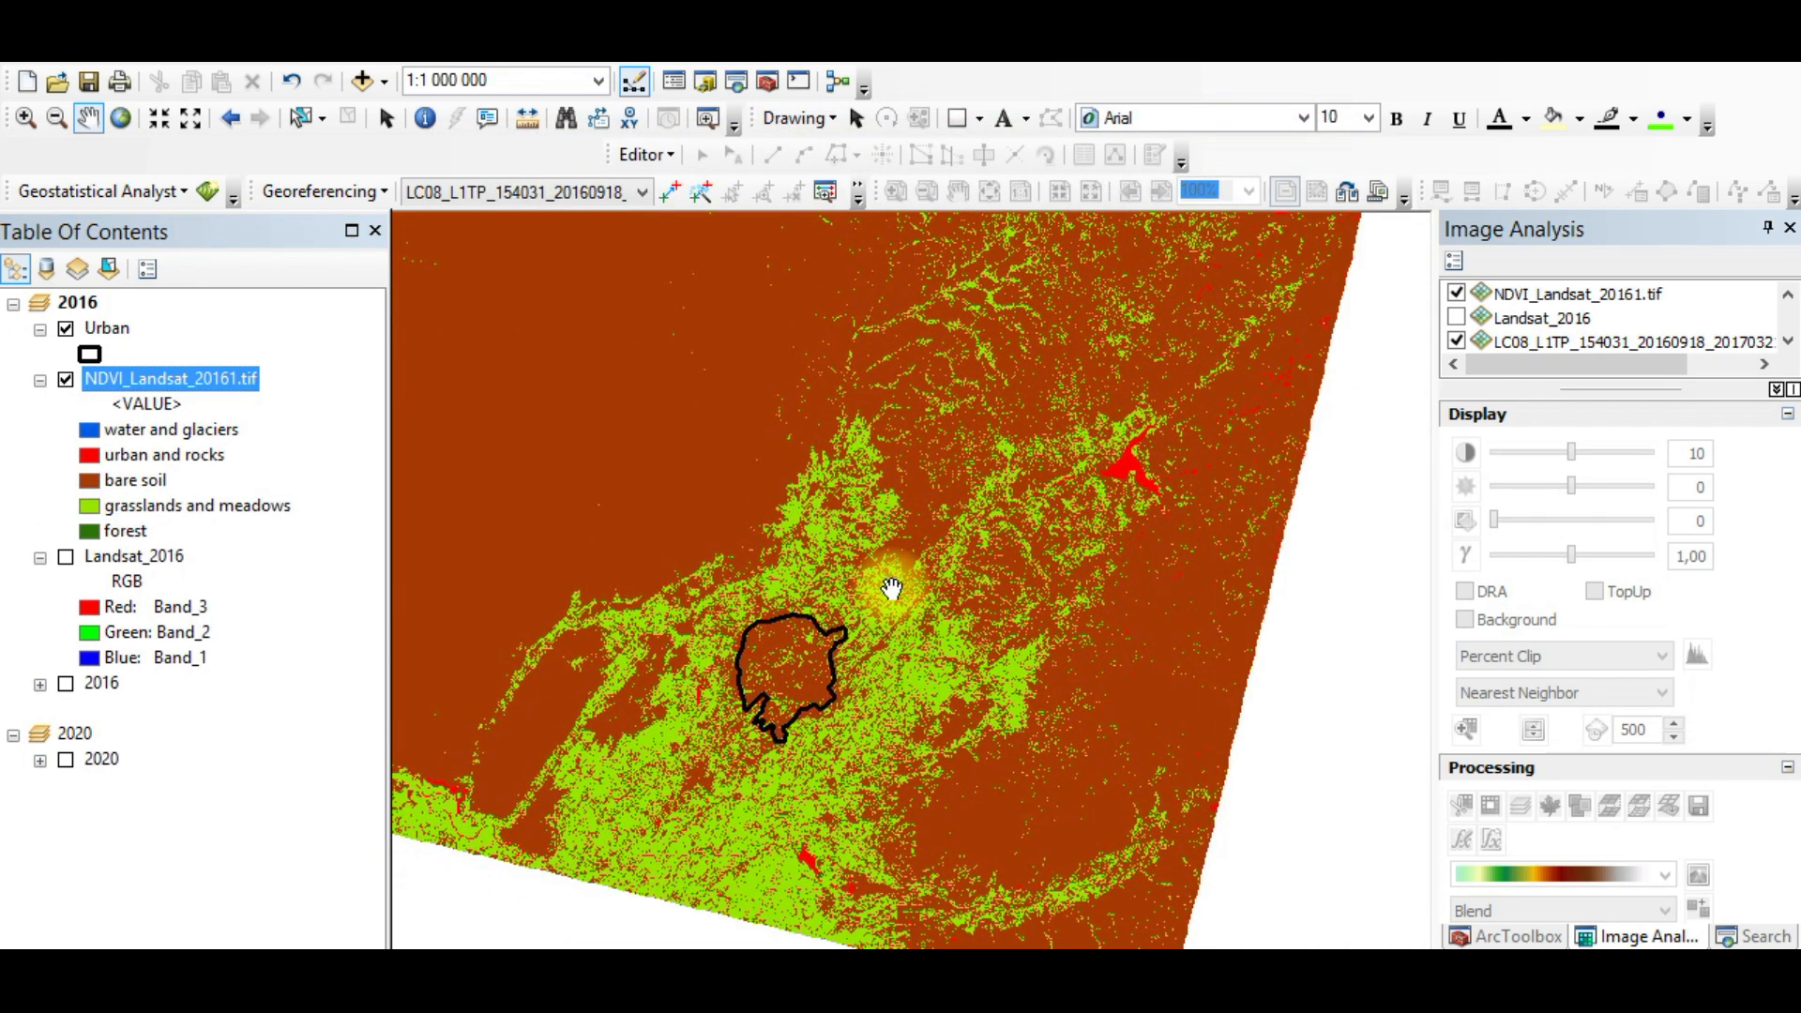
{"action": "left_click", "coordinate": [233, 512]}
{"action": "left_click", "coordinate": [247, 510]}
{"action": "left_click", "coordinate": [303, 507]}
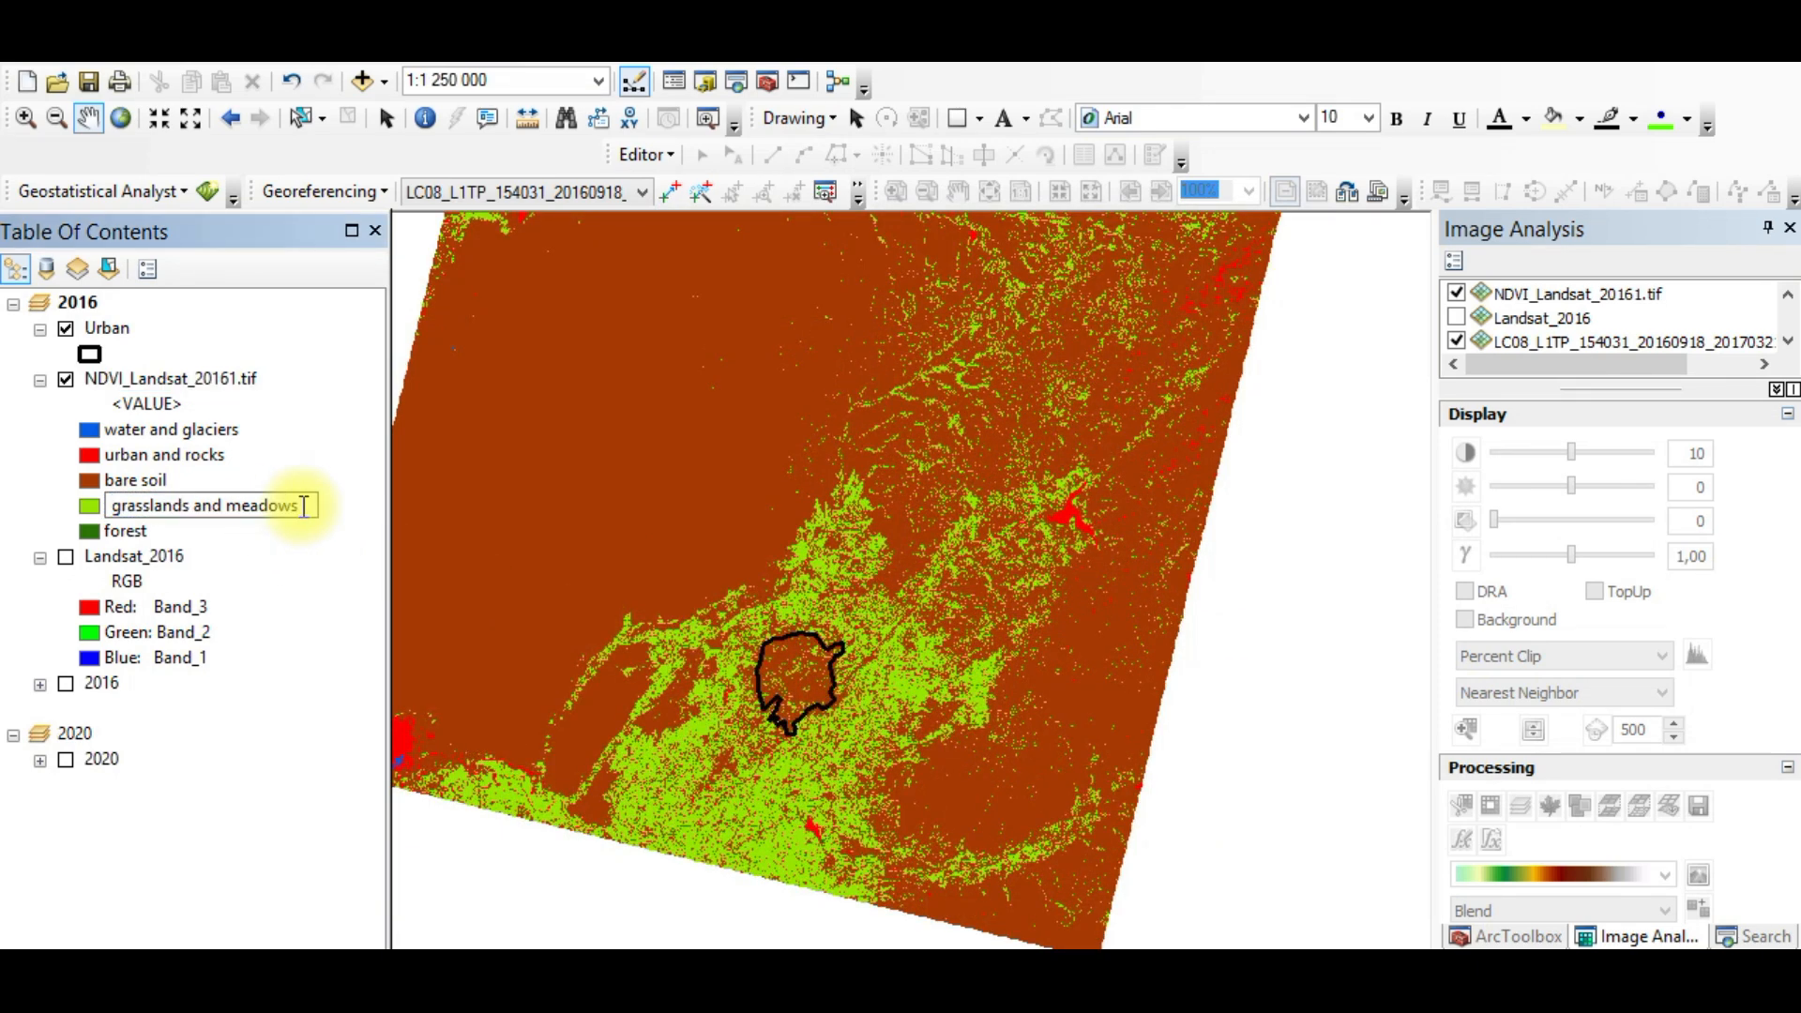
{"action": "type", "text": ", agriculture"}
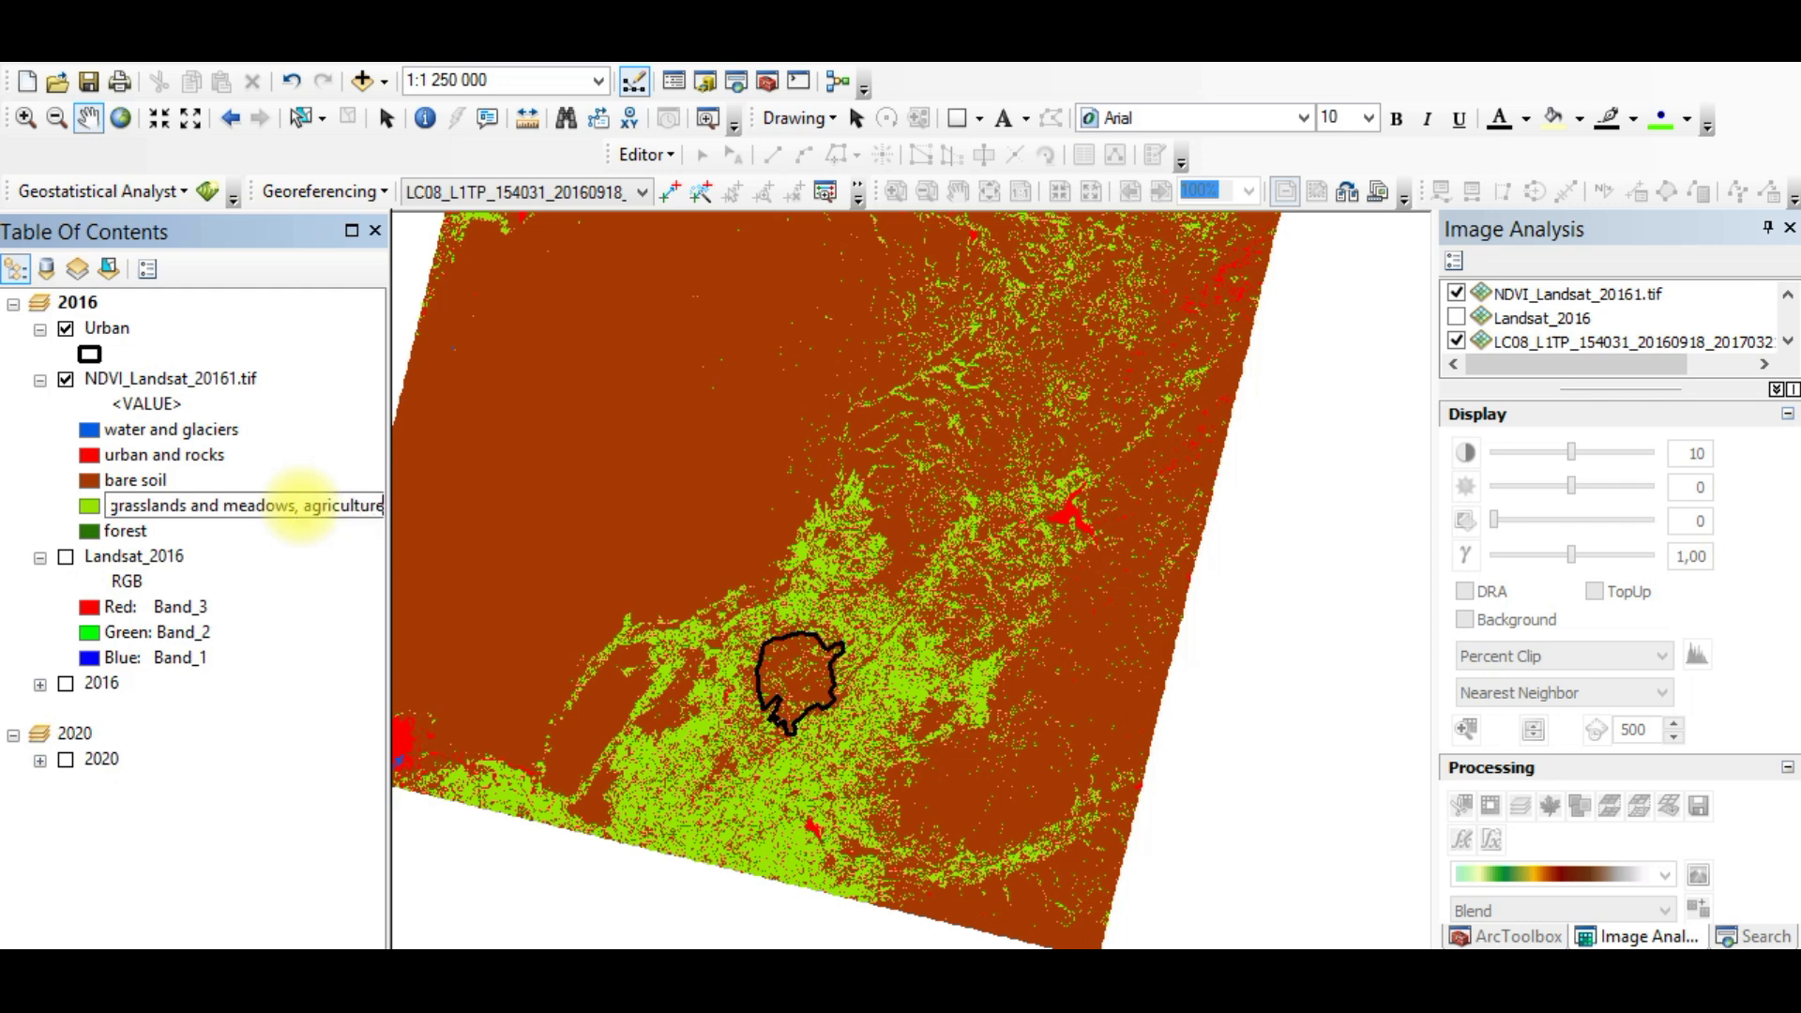
{"action": "key", "text": "Return"}
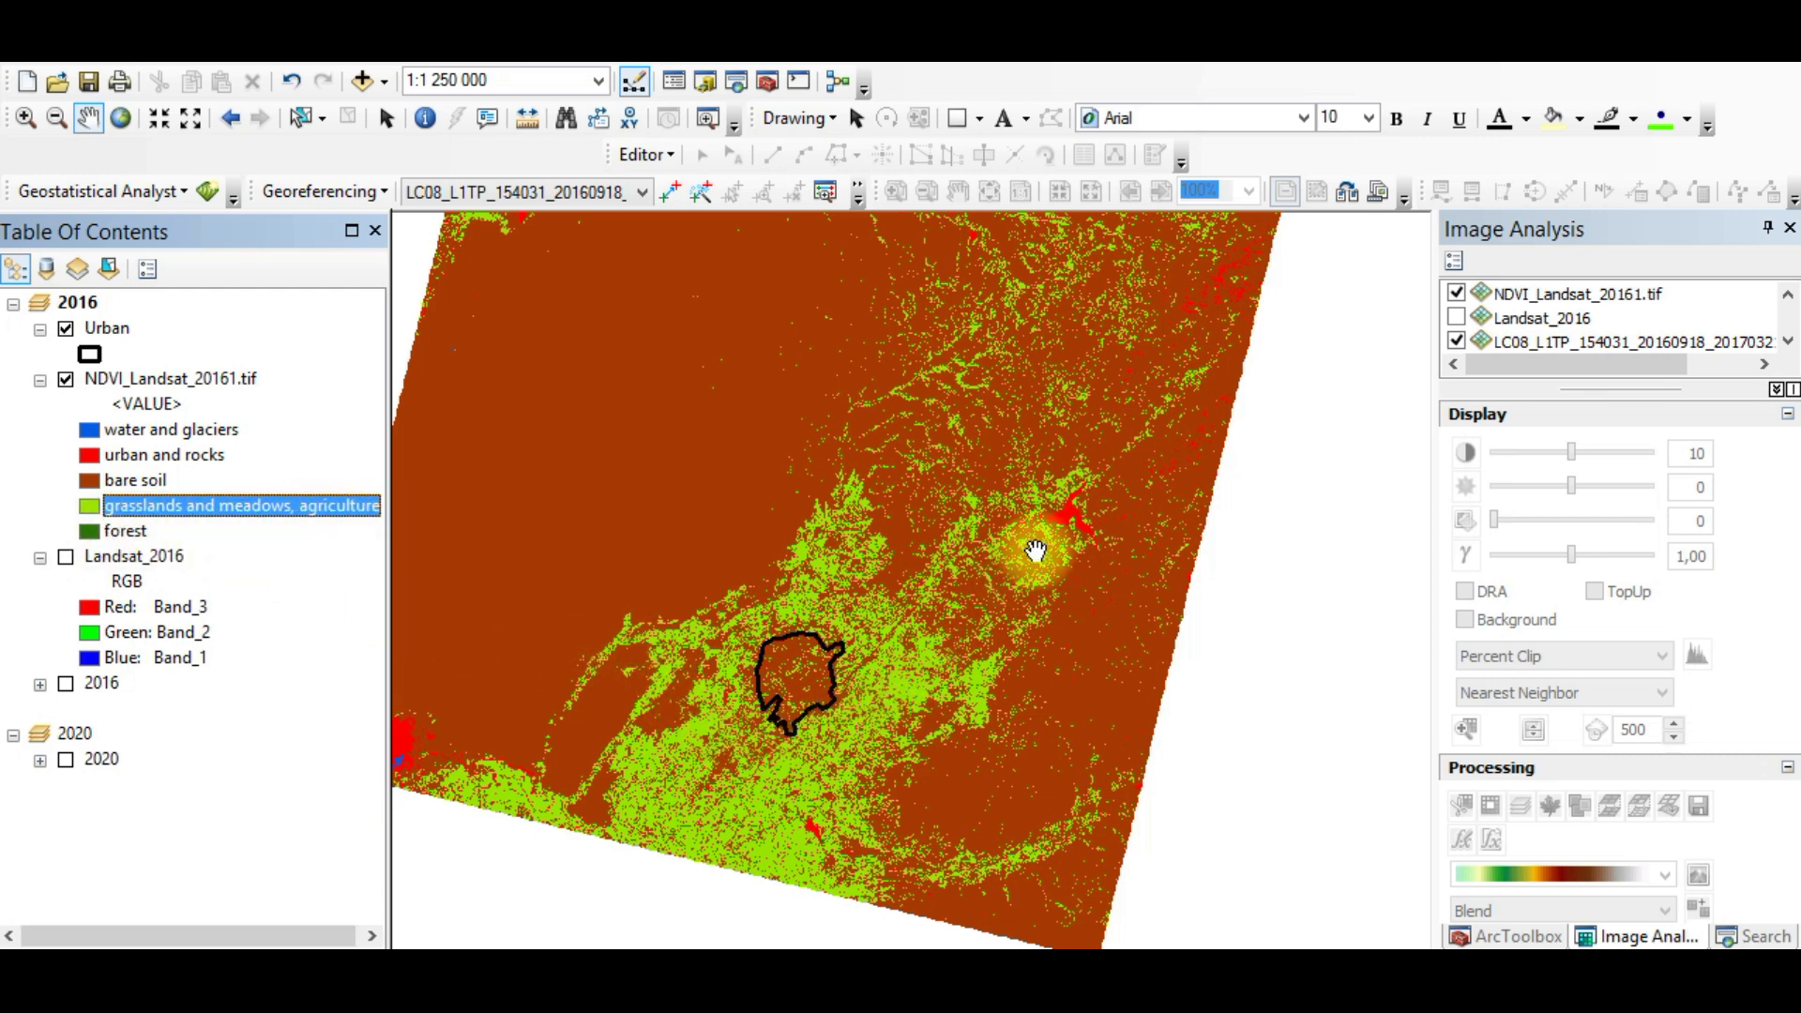
Step: Set the upper break of the water and glaciers class in NDVI_Landsat_20161.tif to -0,01
{"action": "right_click", "coordinate": [156, 381]}
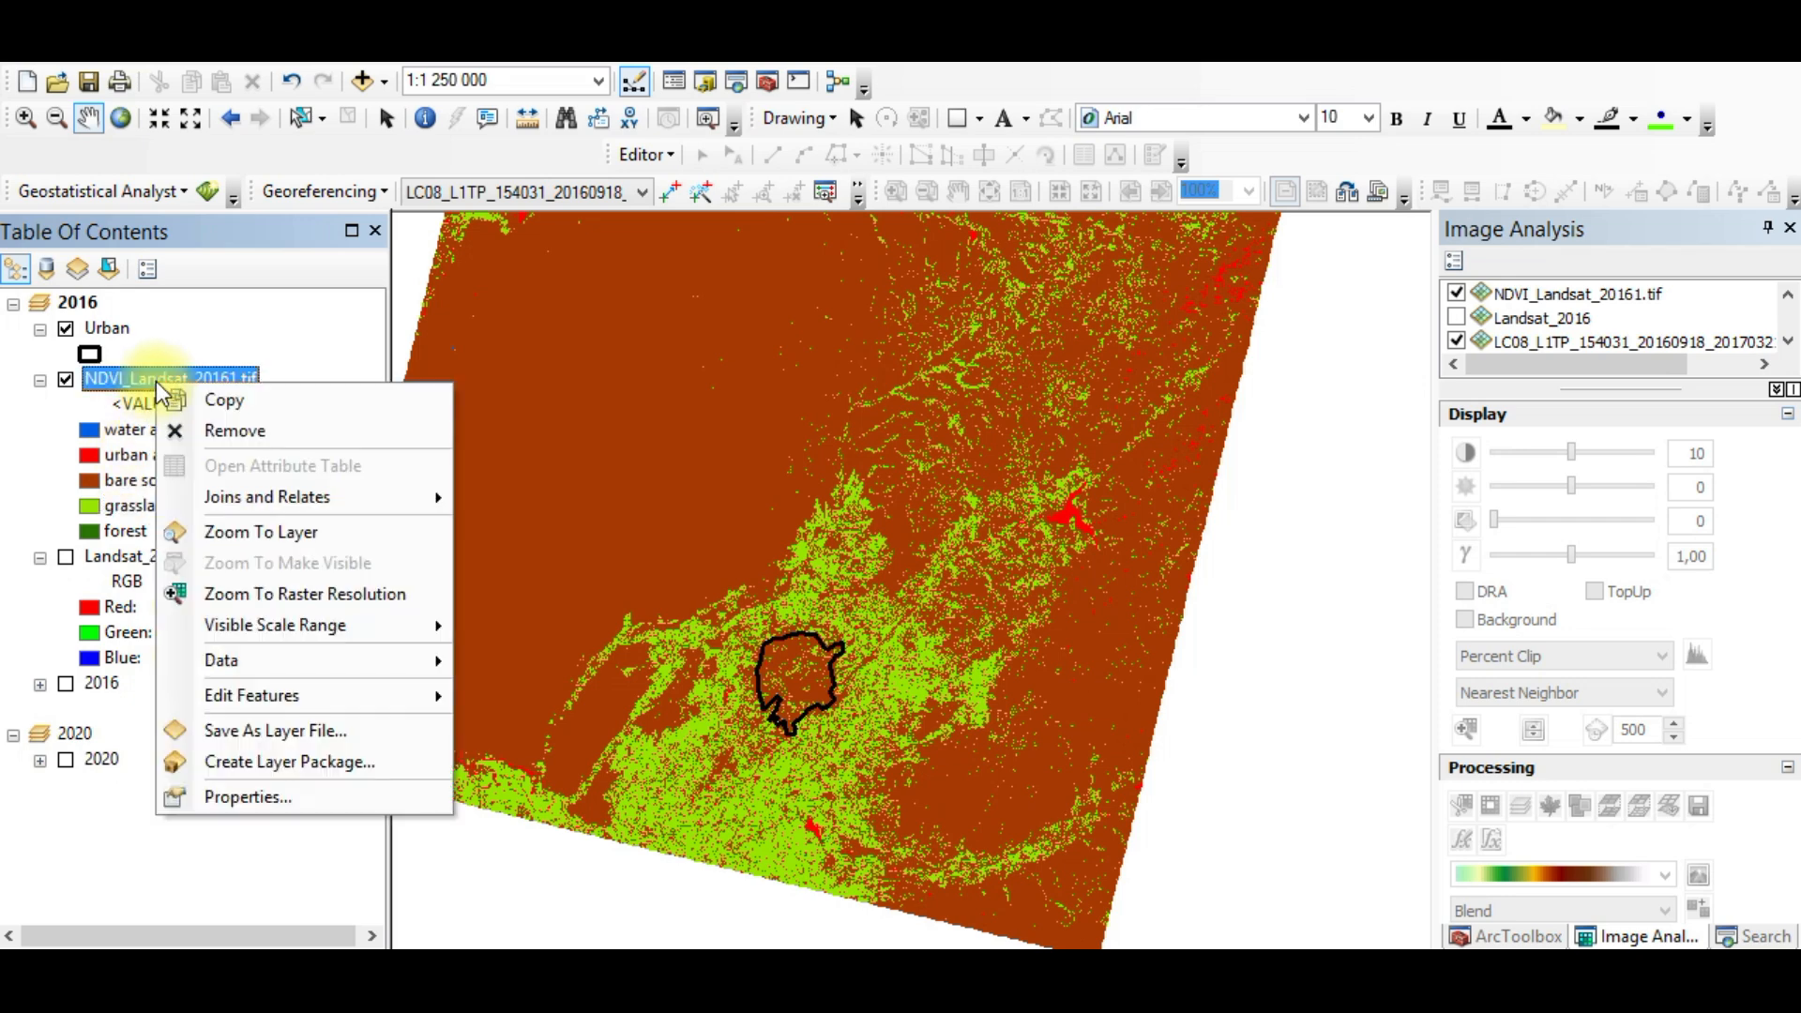
{"action": "left_click", "coordinate": [284, 815]}
{"action": "left_click", "coordinate": [1218, 398]}
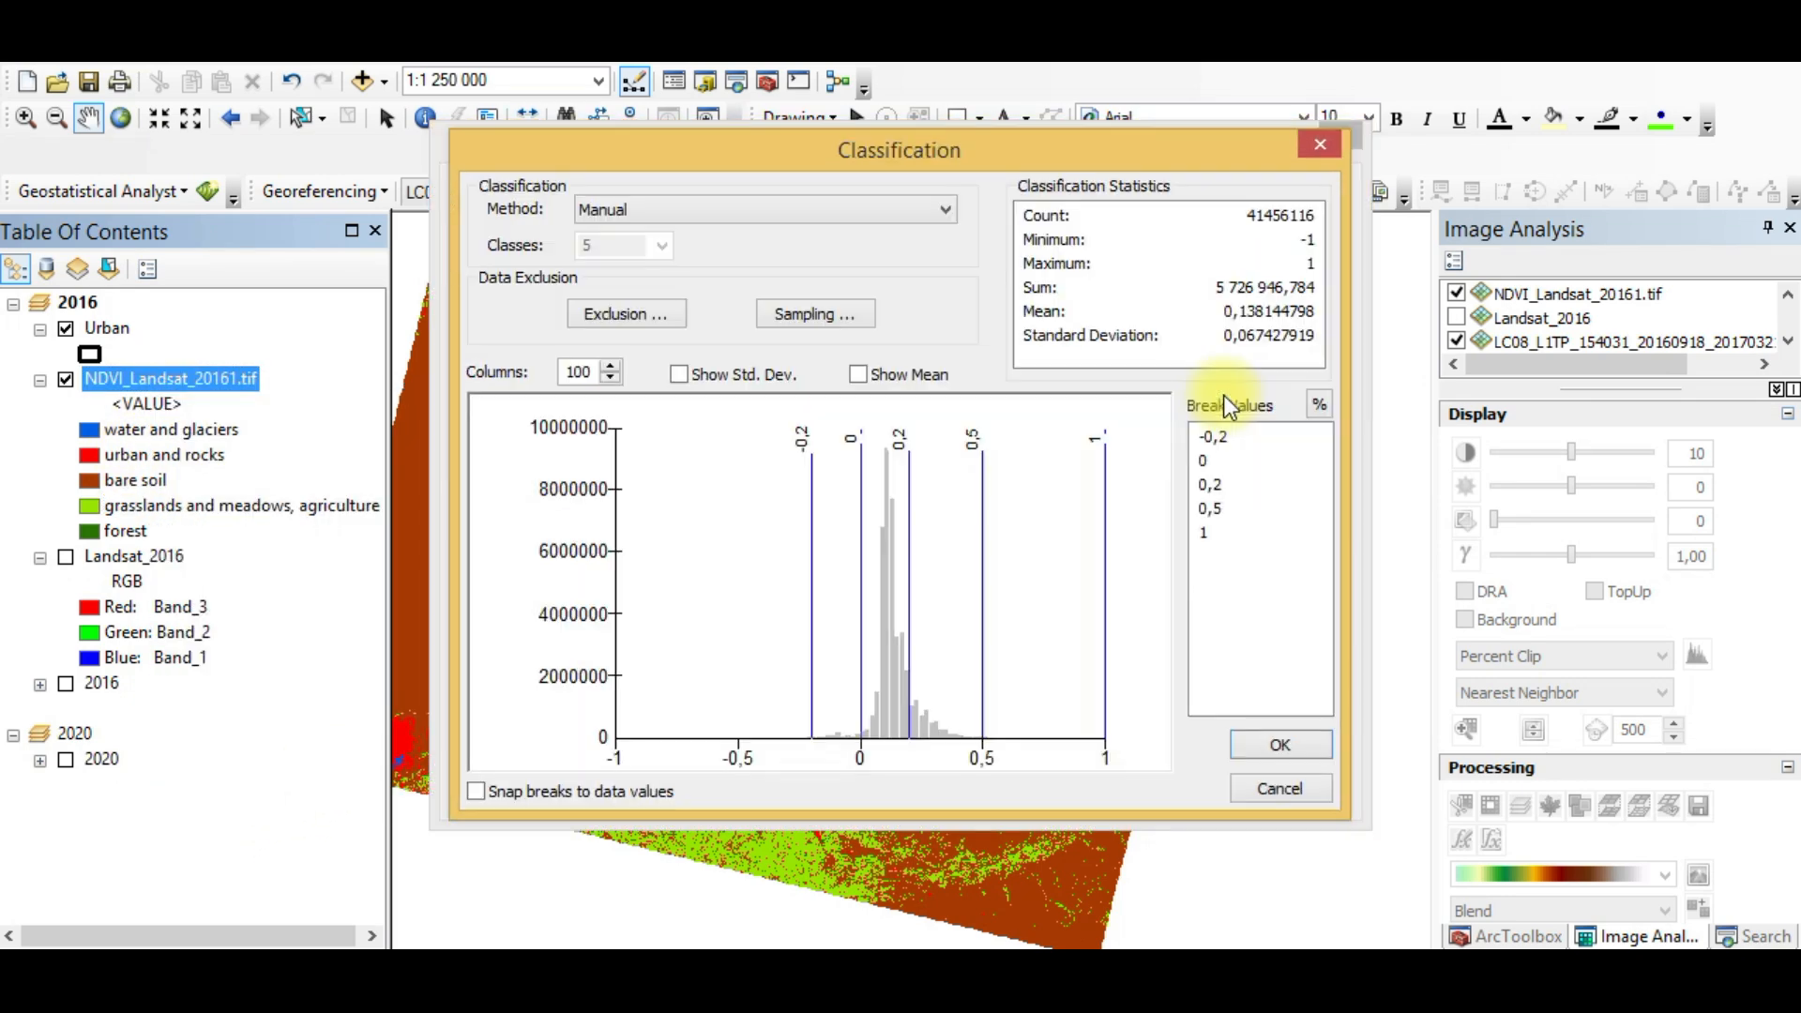
{"action": "left_click", "coordinate": [1242, 439]}
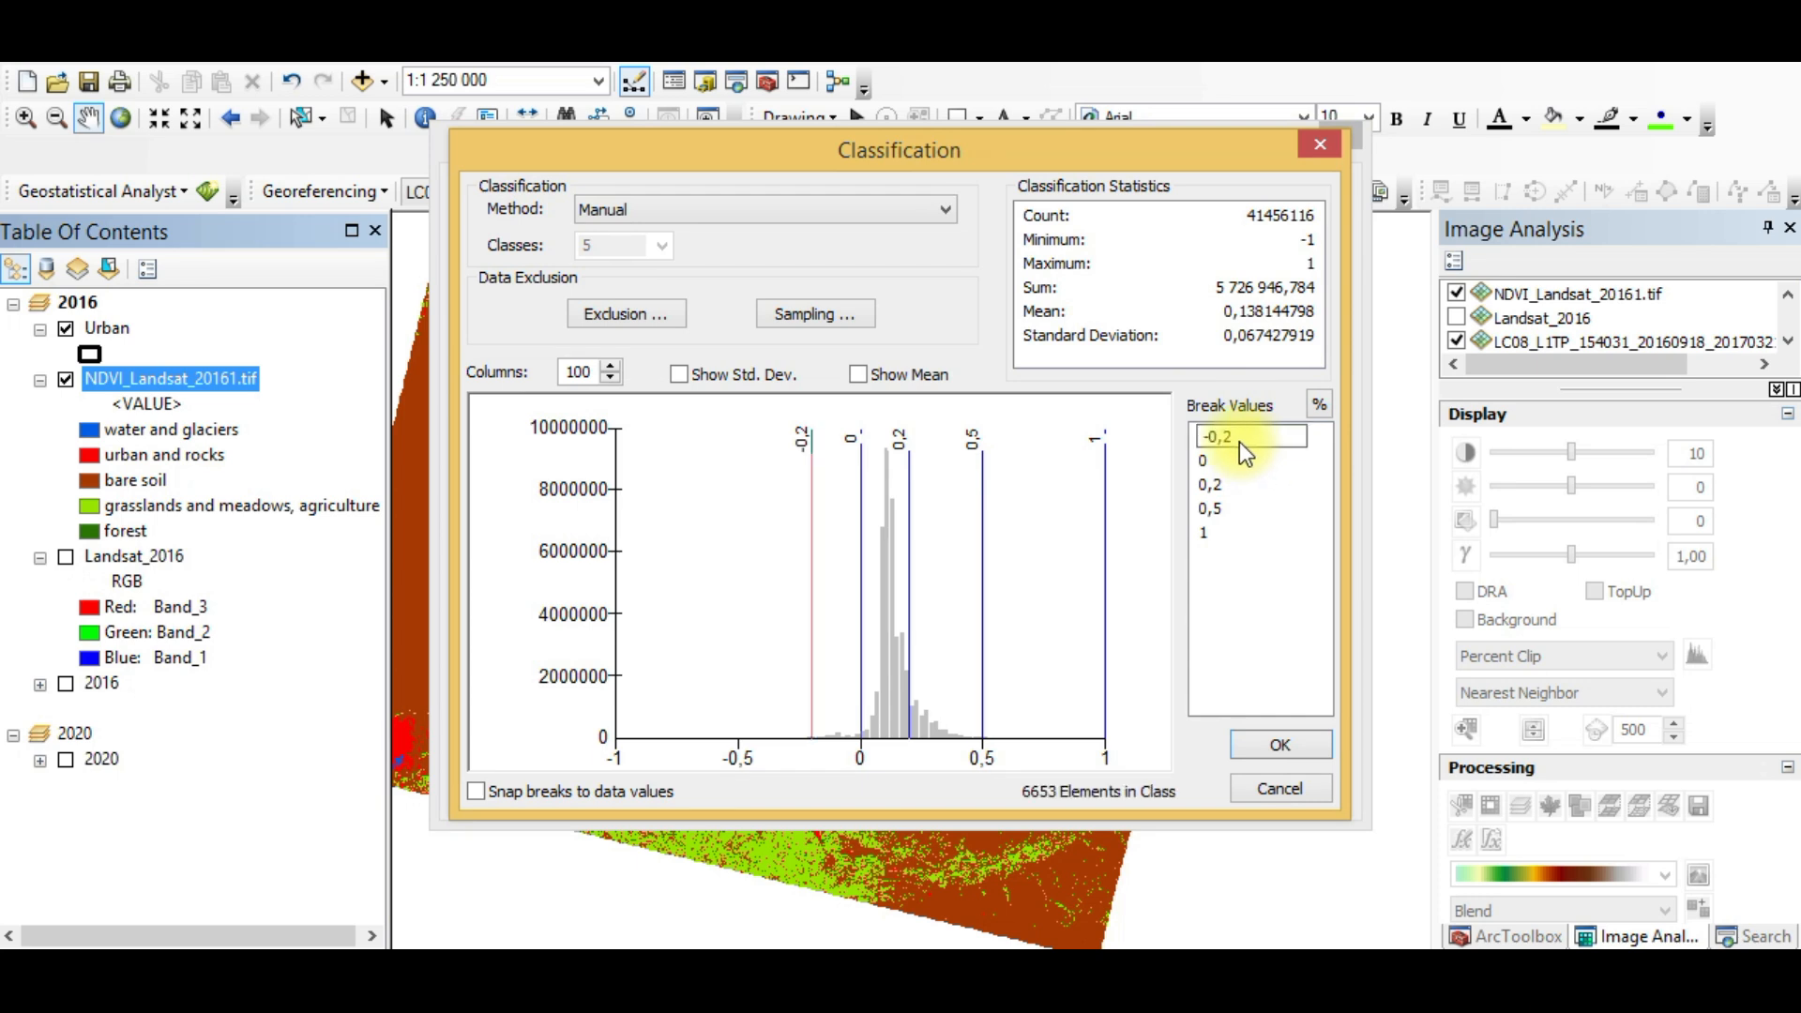
{"action": "double_click", "coordinate": [1229, 442]}
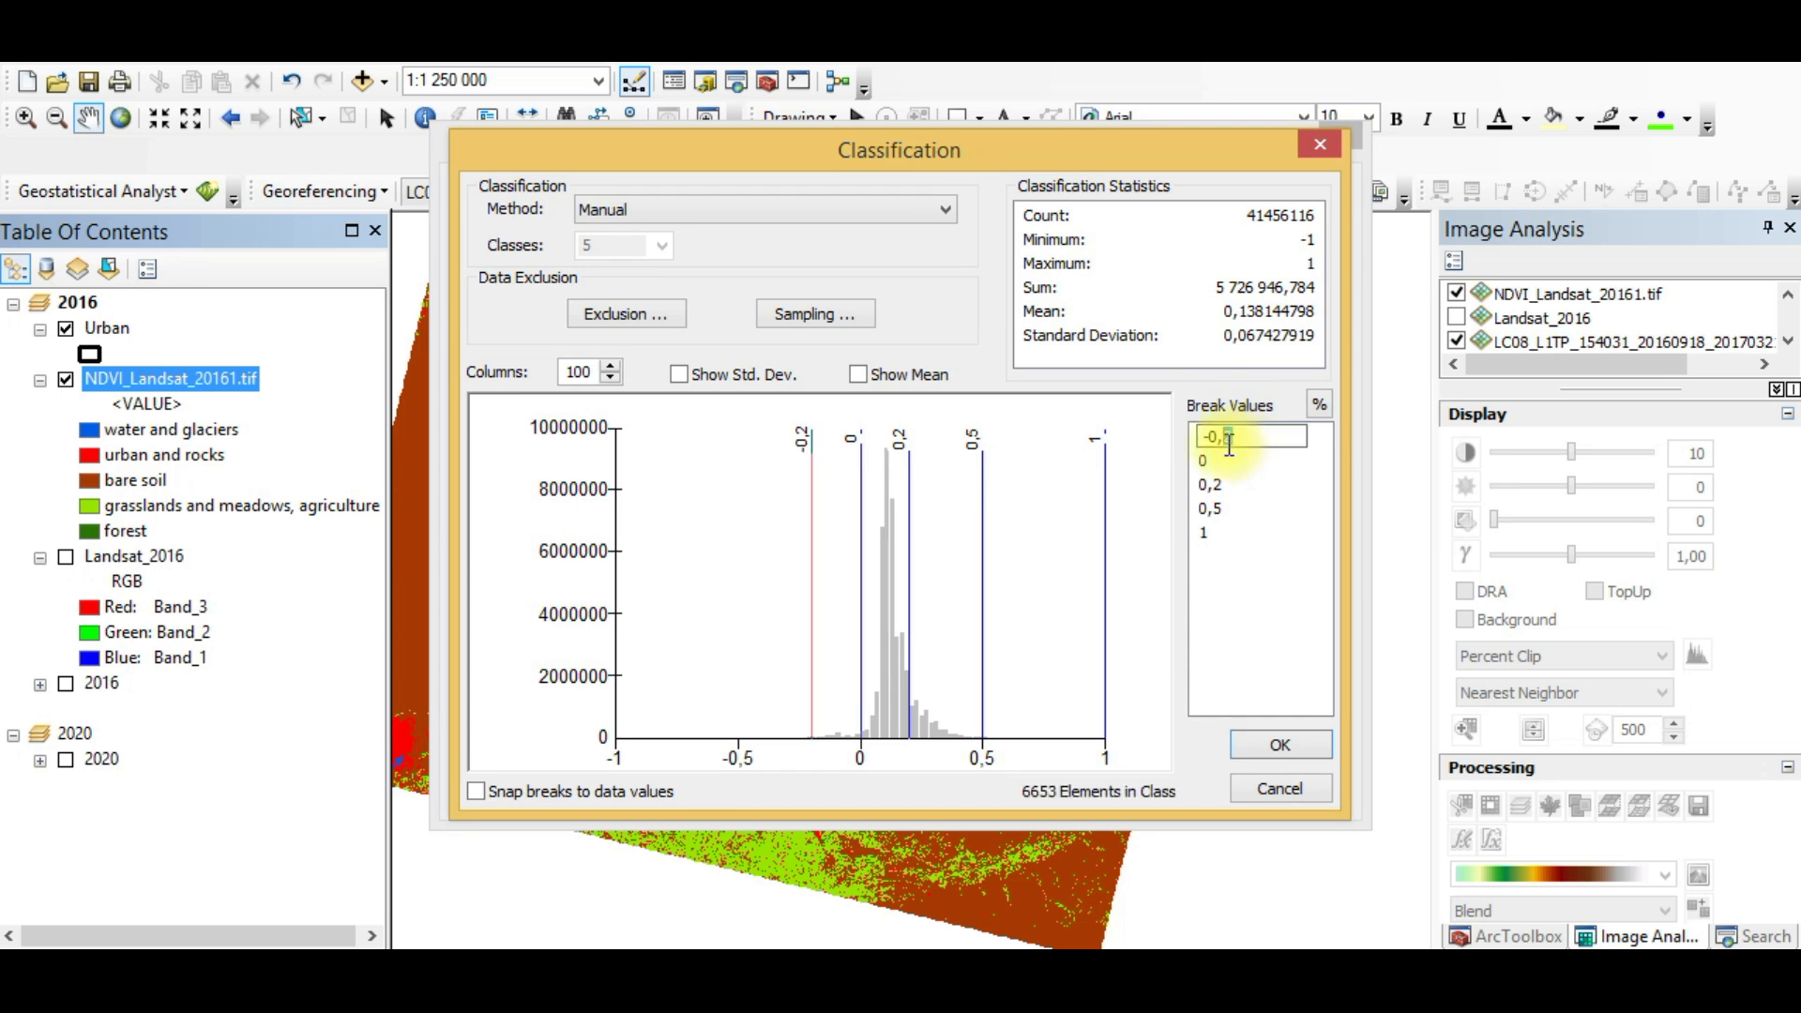
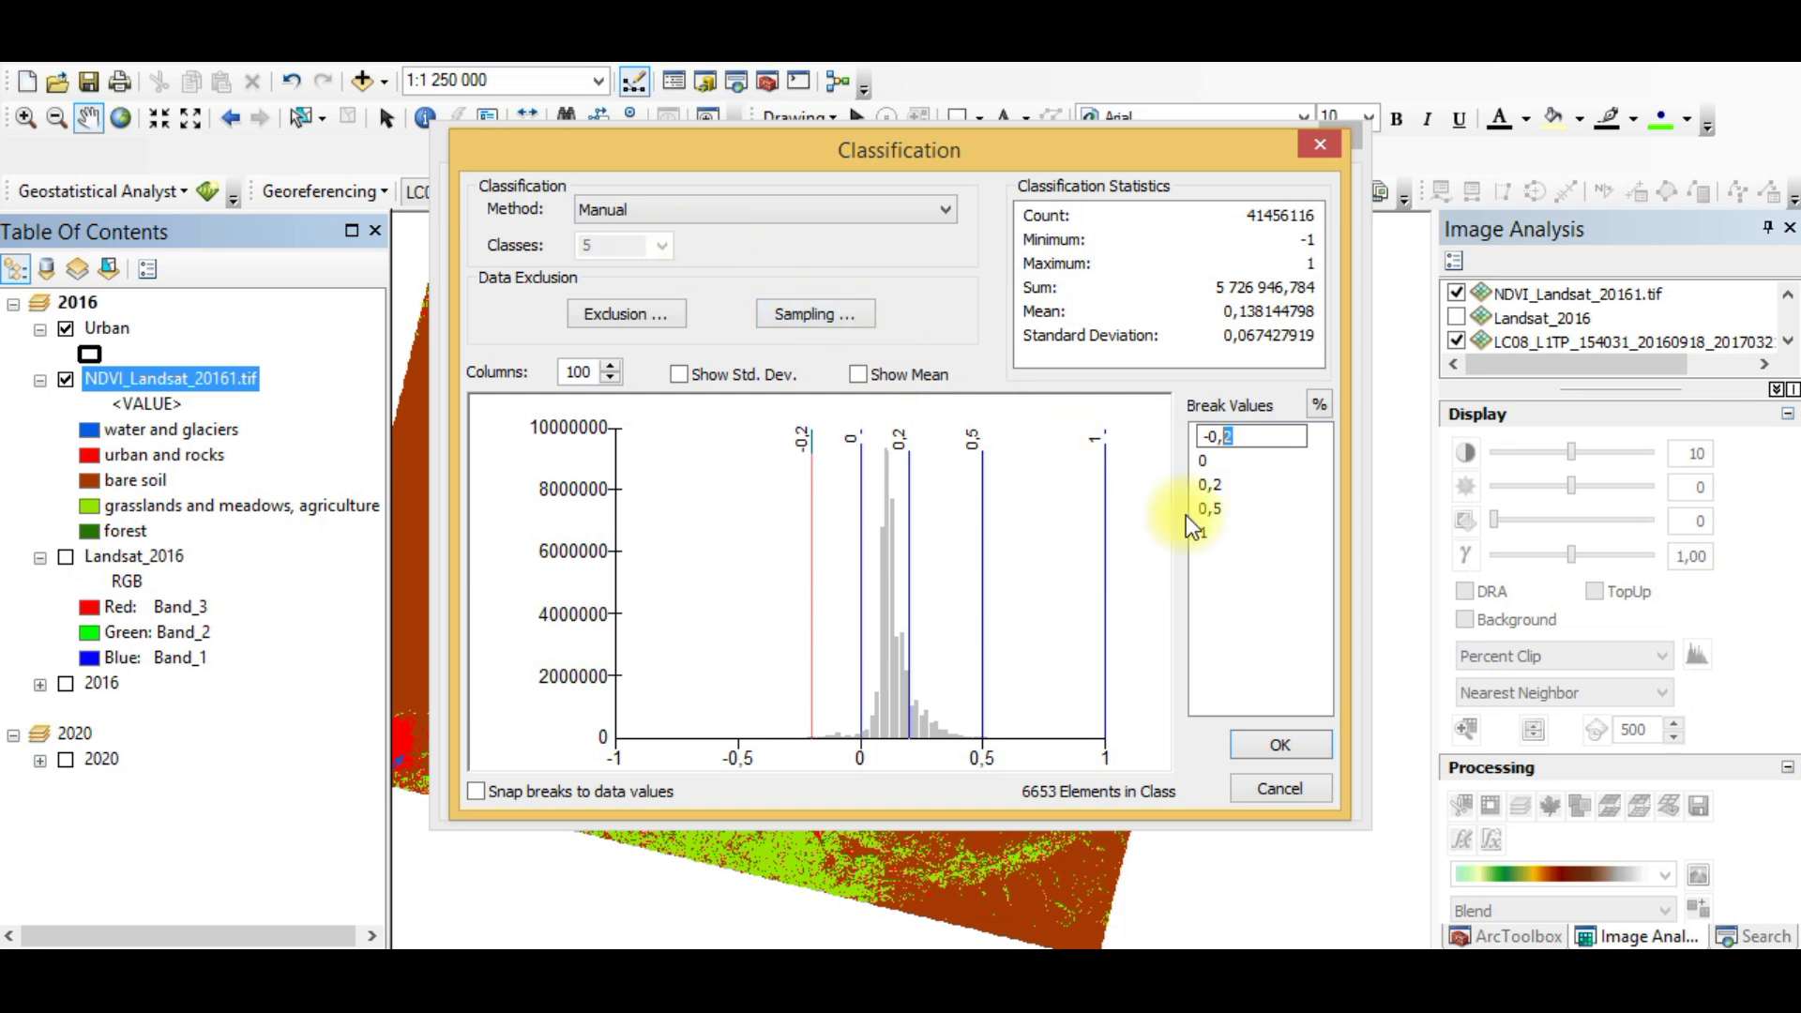
{"action": "type", "text": "01"}
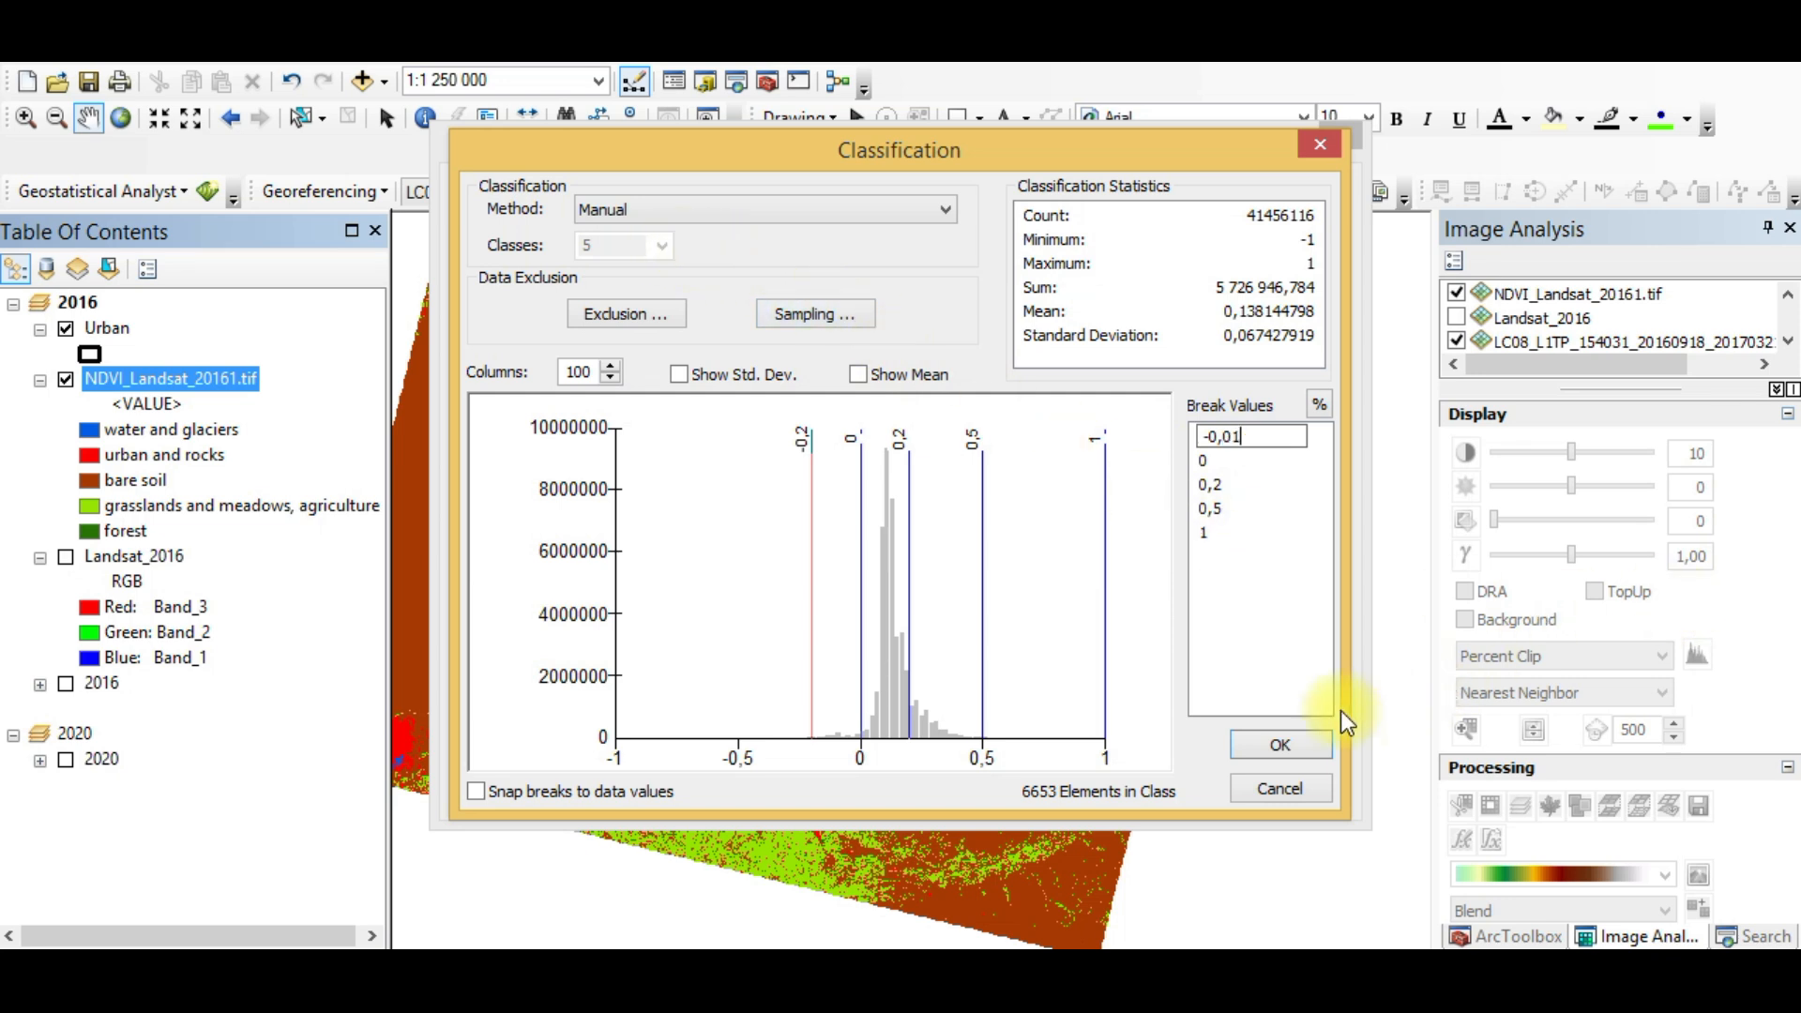
{"action": "left_click", "coordinate": [1297, 733]}
{"action": "left_click", "coordinate": [1278, 739]}
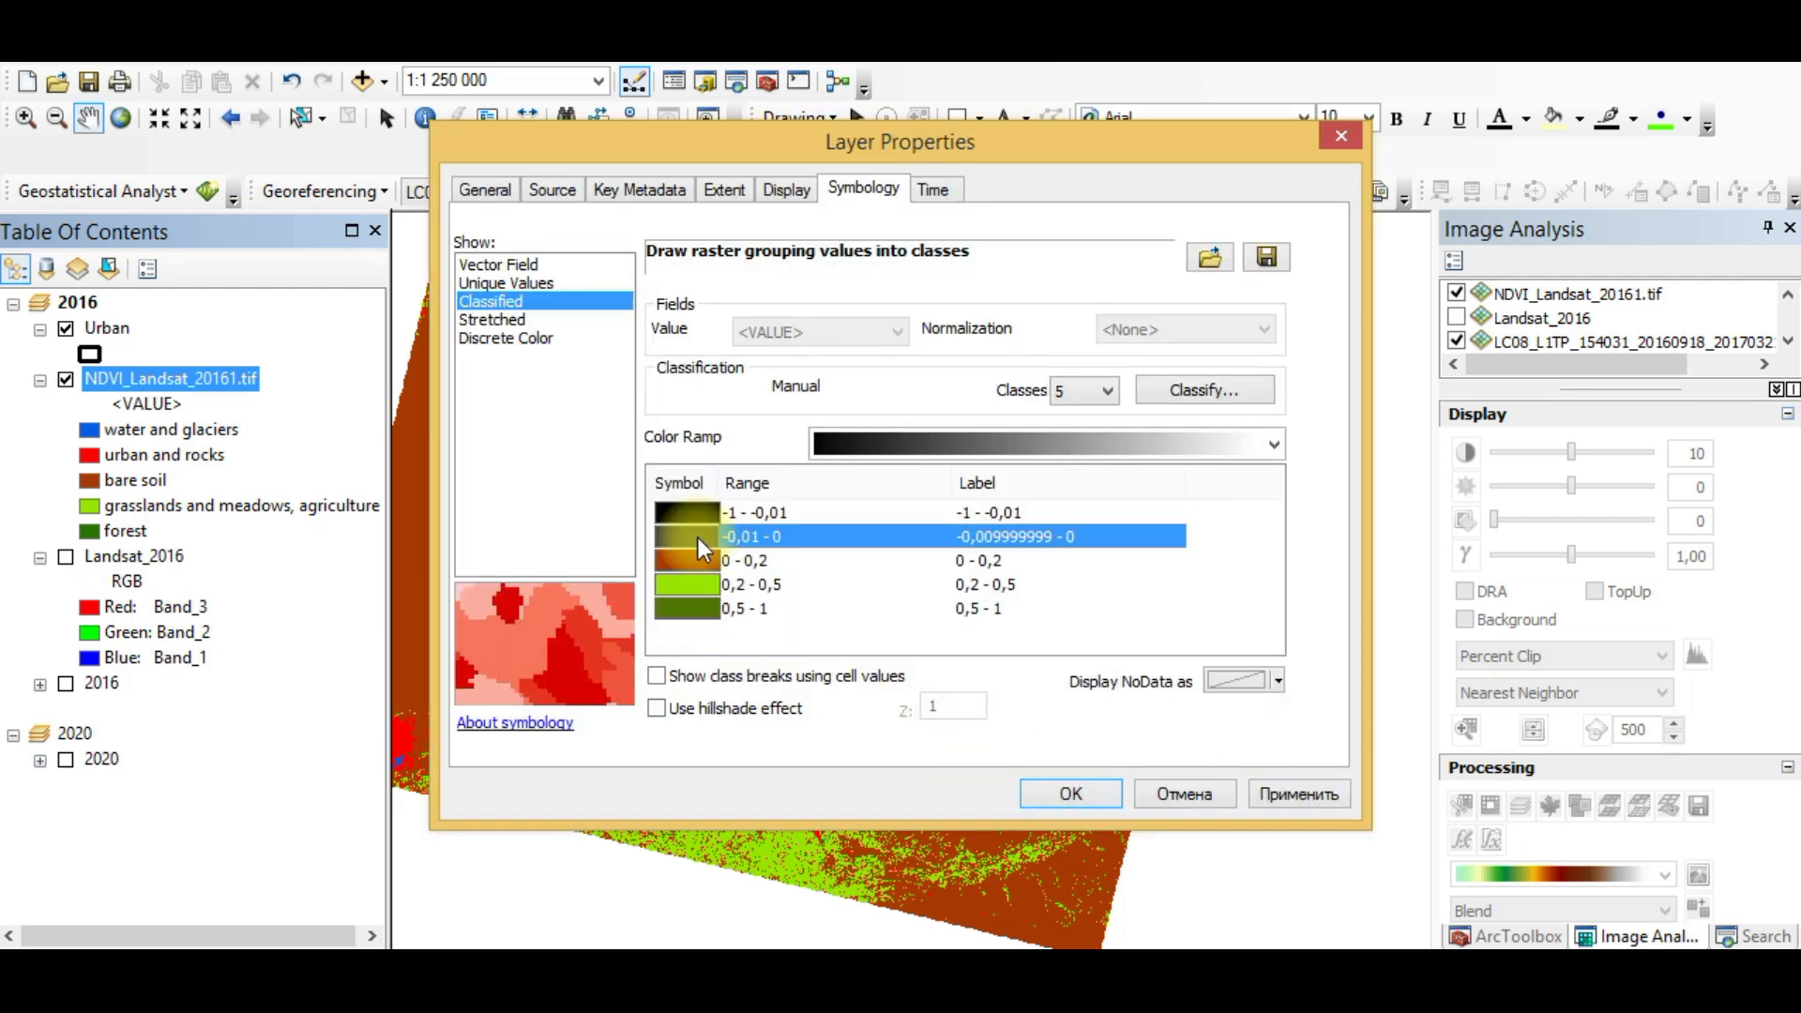
Step: Color the -0,01 to 0 class red and the -1 to -0,01 class blue, and apply the symbology
{"action": "left_click", "coordinate": [698, 538]}
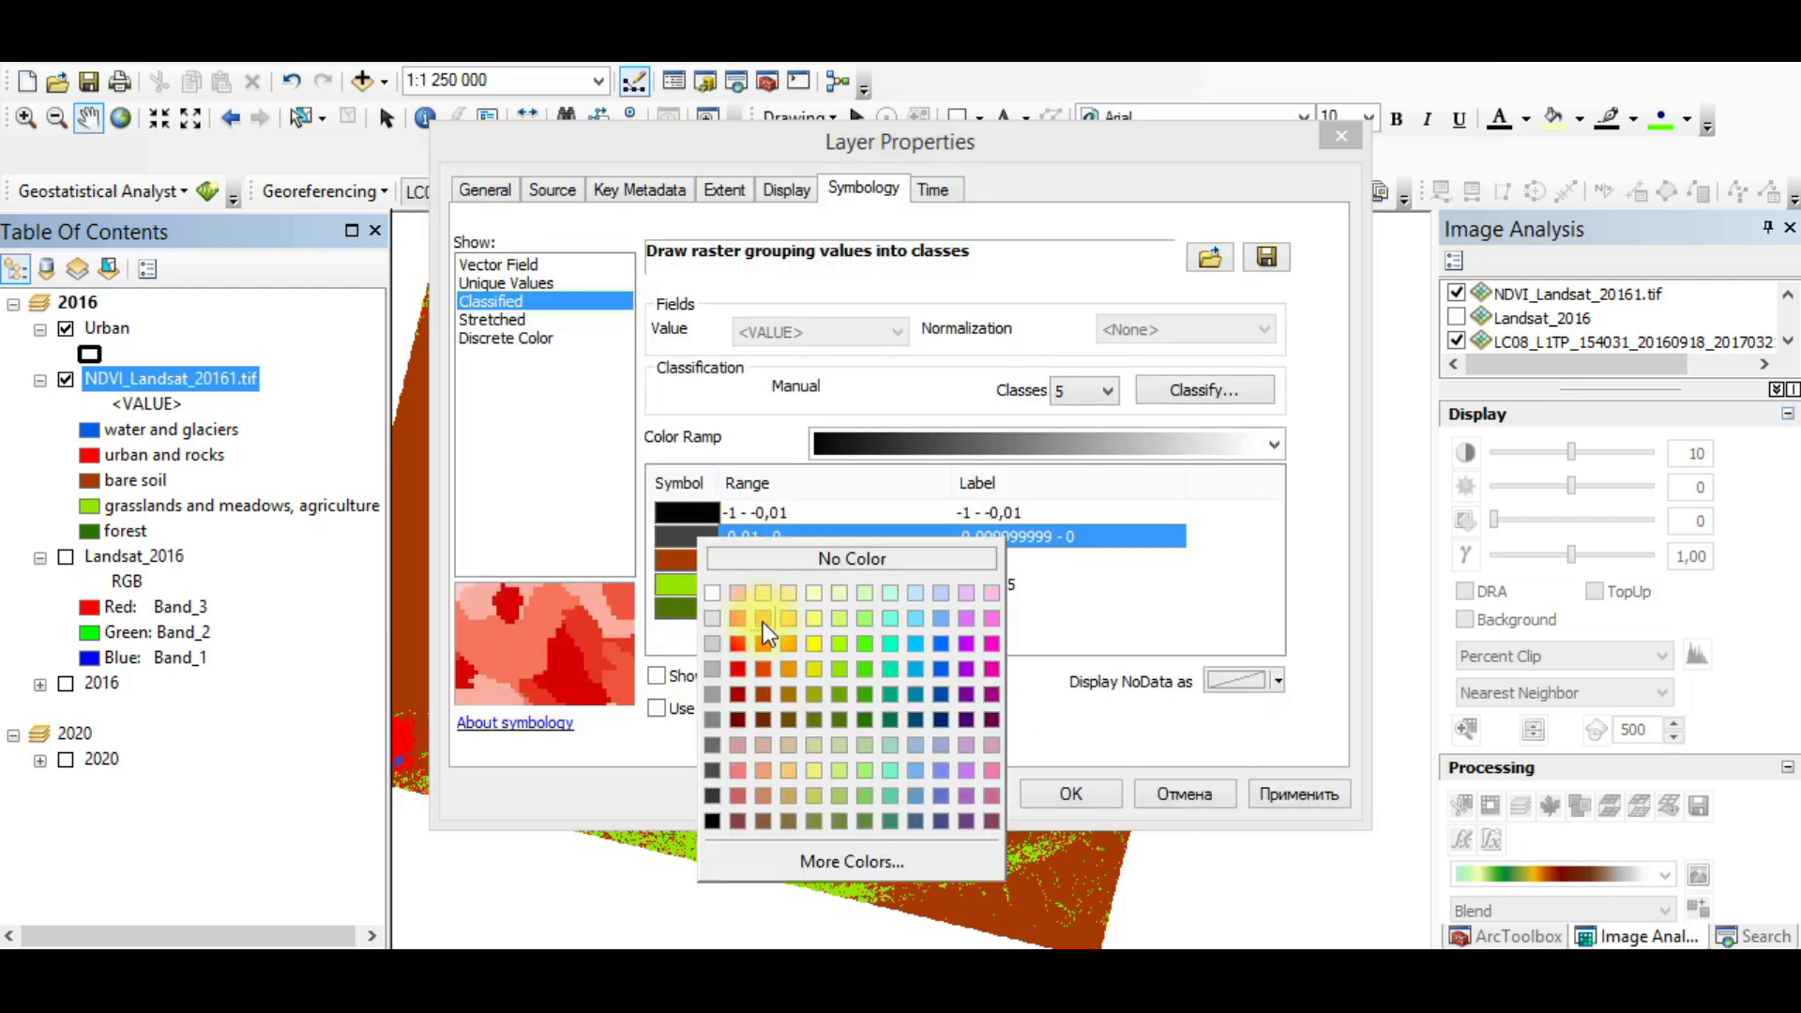
{"action": "left_click", "coordinate": [737, 644]}
{"action": "left_click", "coordinate": [690, 515]}
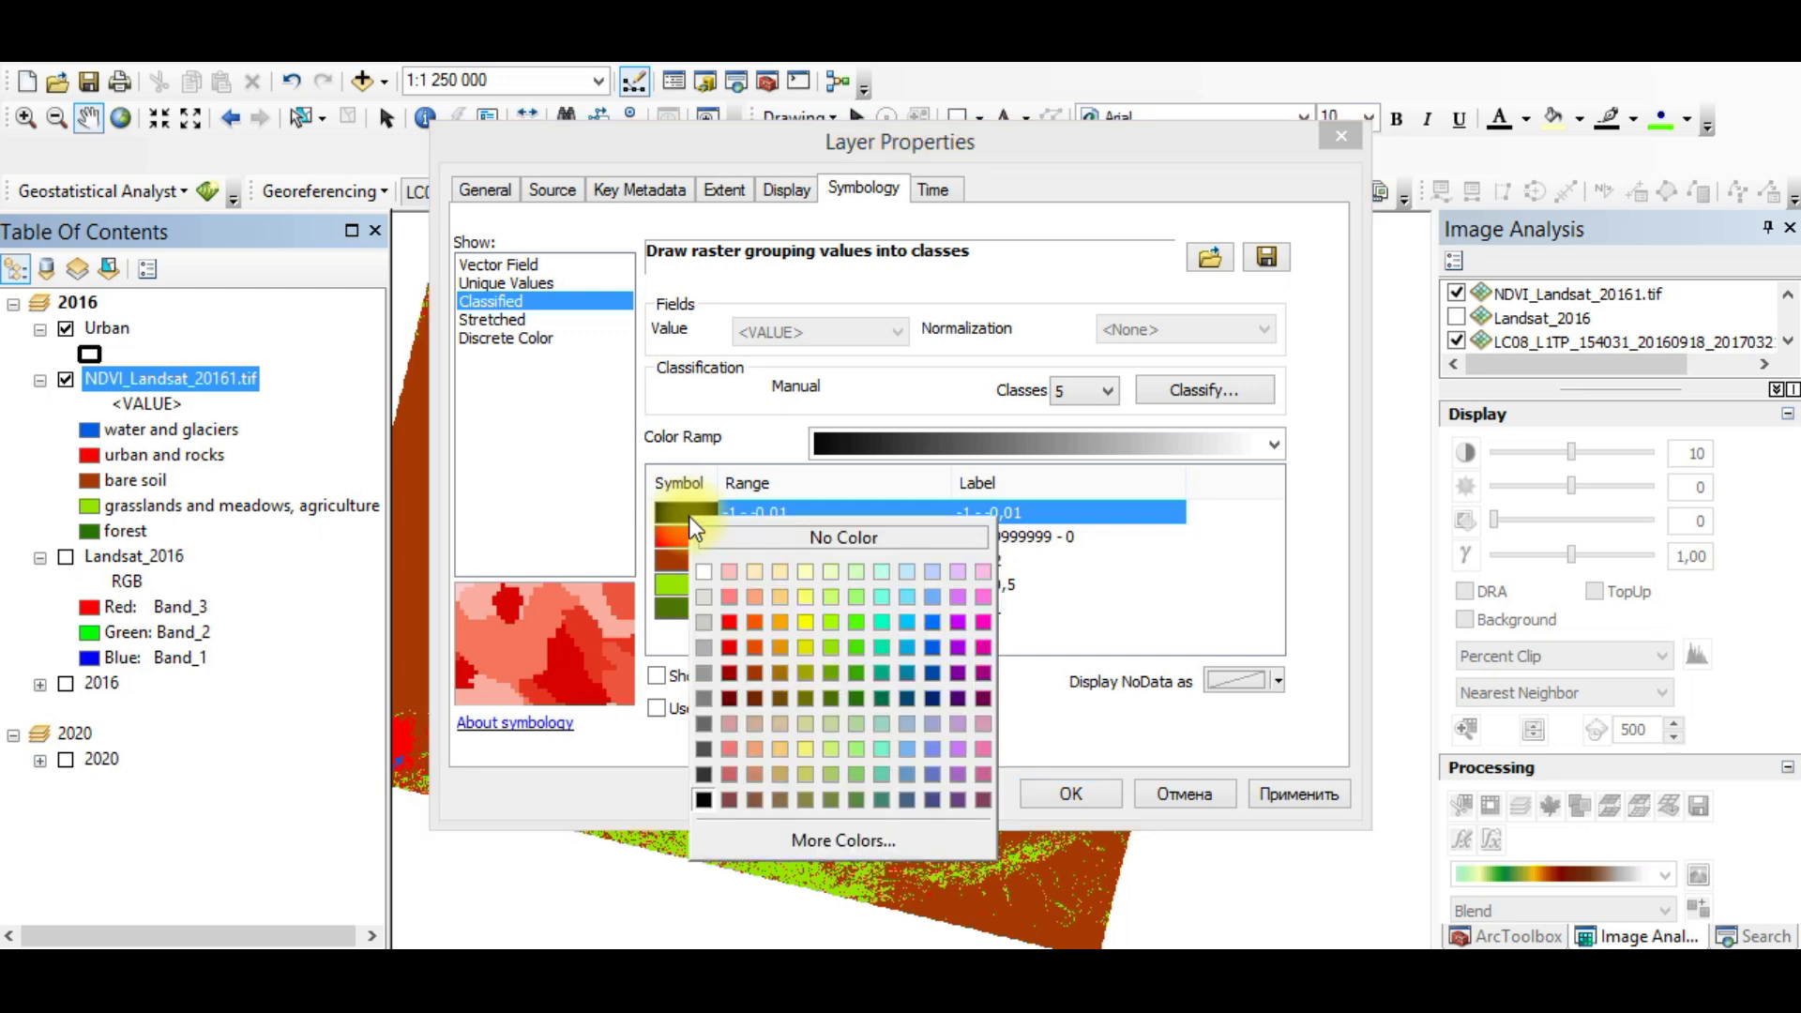
{"action": "left_click", "coordinate": [932, 648]}
{"action": "left_click", "coordinate": [1064, 795]}
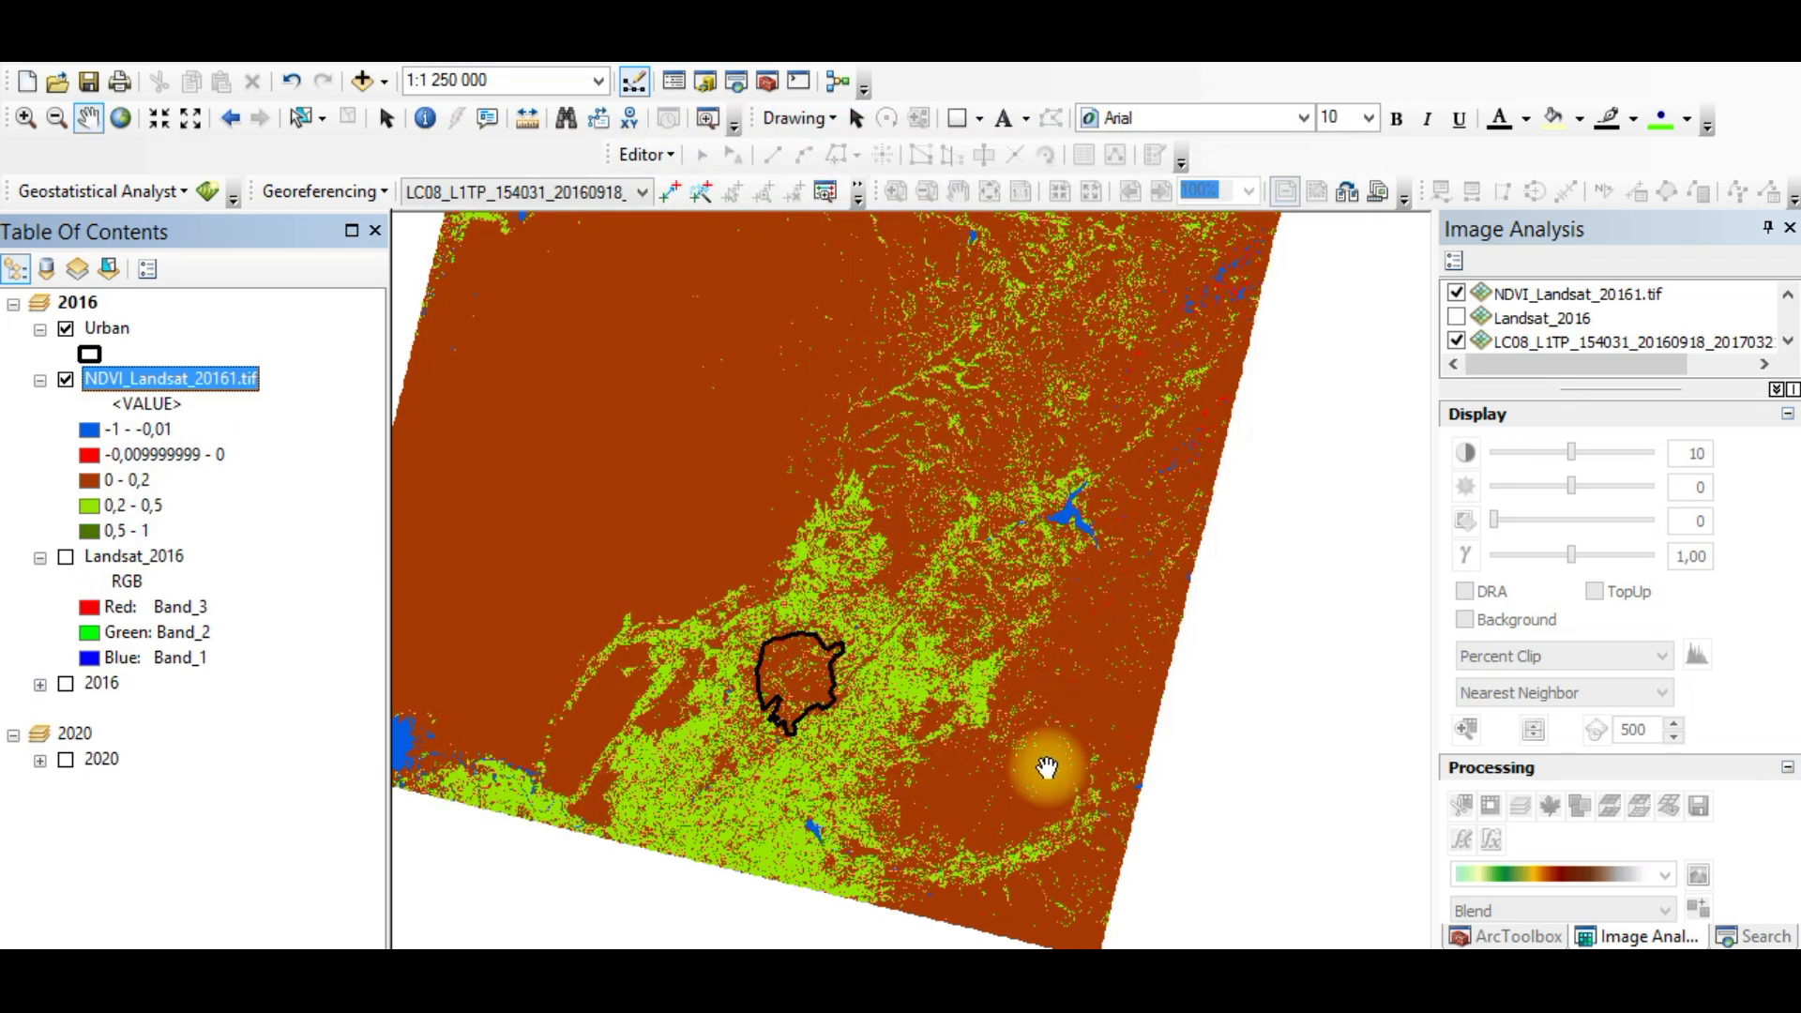
Step: Switch NDVI_Landsat_20161.tif to stretched symbology with the orange-yellow-green-blue color ramp
{"action": "left_click_drag", "start_coordinate": [863, 720], "coordinate": [963, 706]}
{"action": "scroll", "coordinate": [896, 677], "scroll_direction": "up", "scroll_amount": 2}
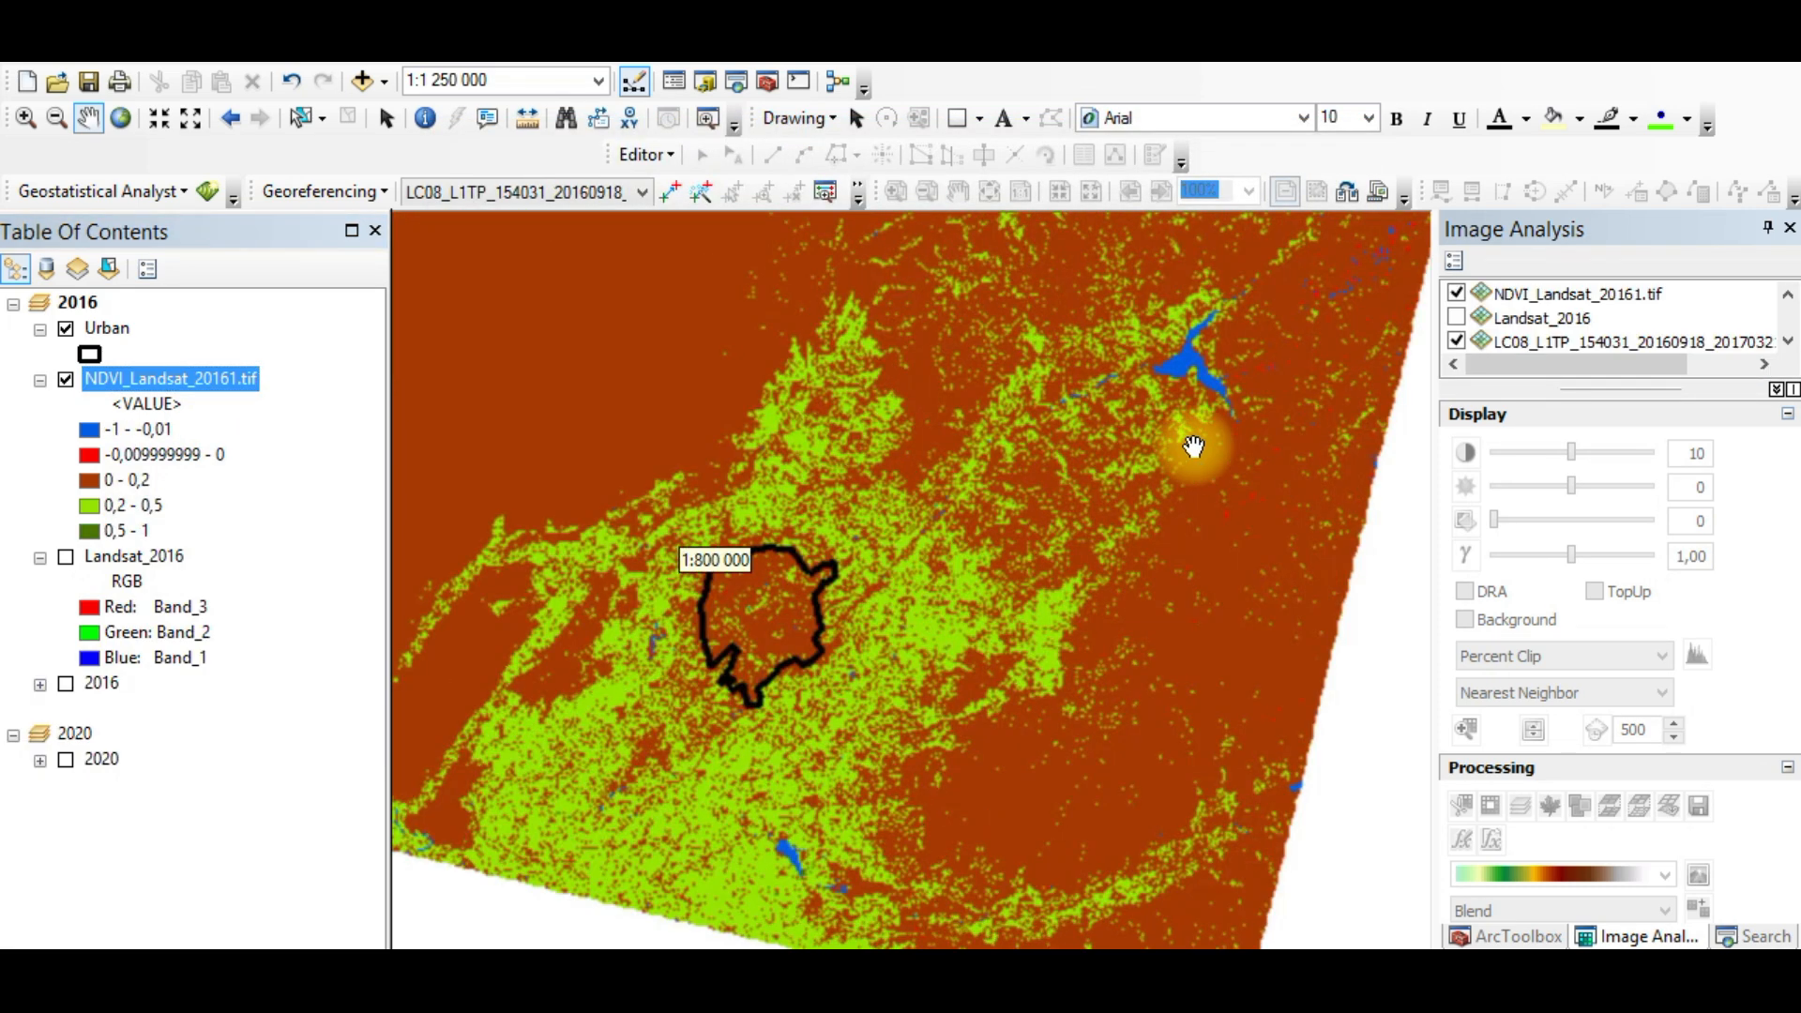
{"action": "left_click_drag", "start_coordinate": [1198, 371], "coordinate": [1275, 343]}
{"action": "scroll", "coordinate": [807, 672], "scroll_direction": "up", "scroll_amount": 3}
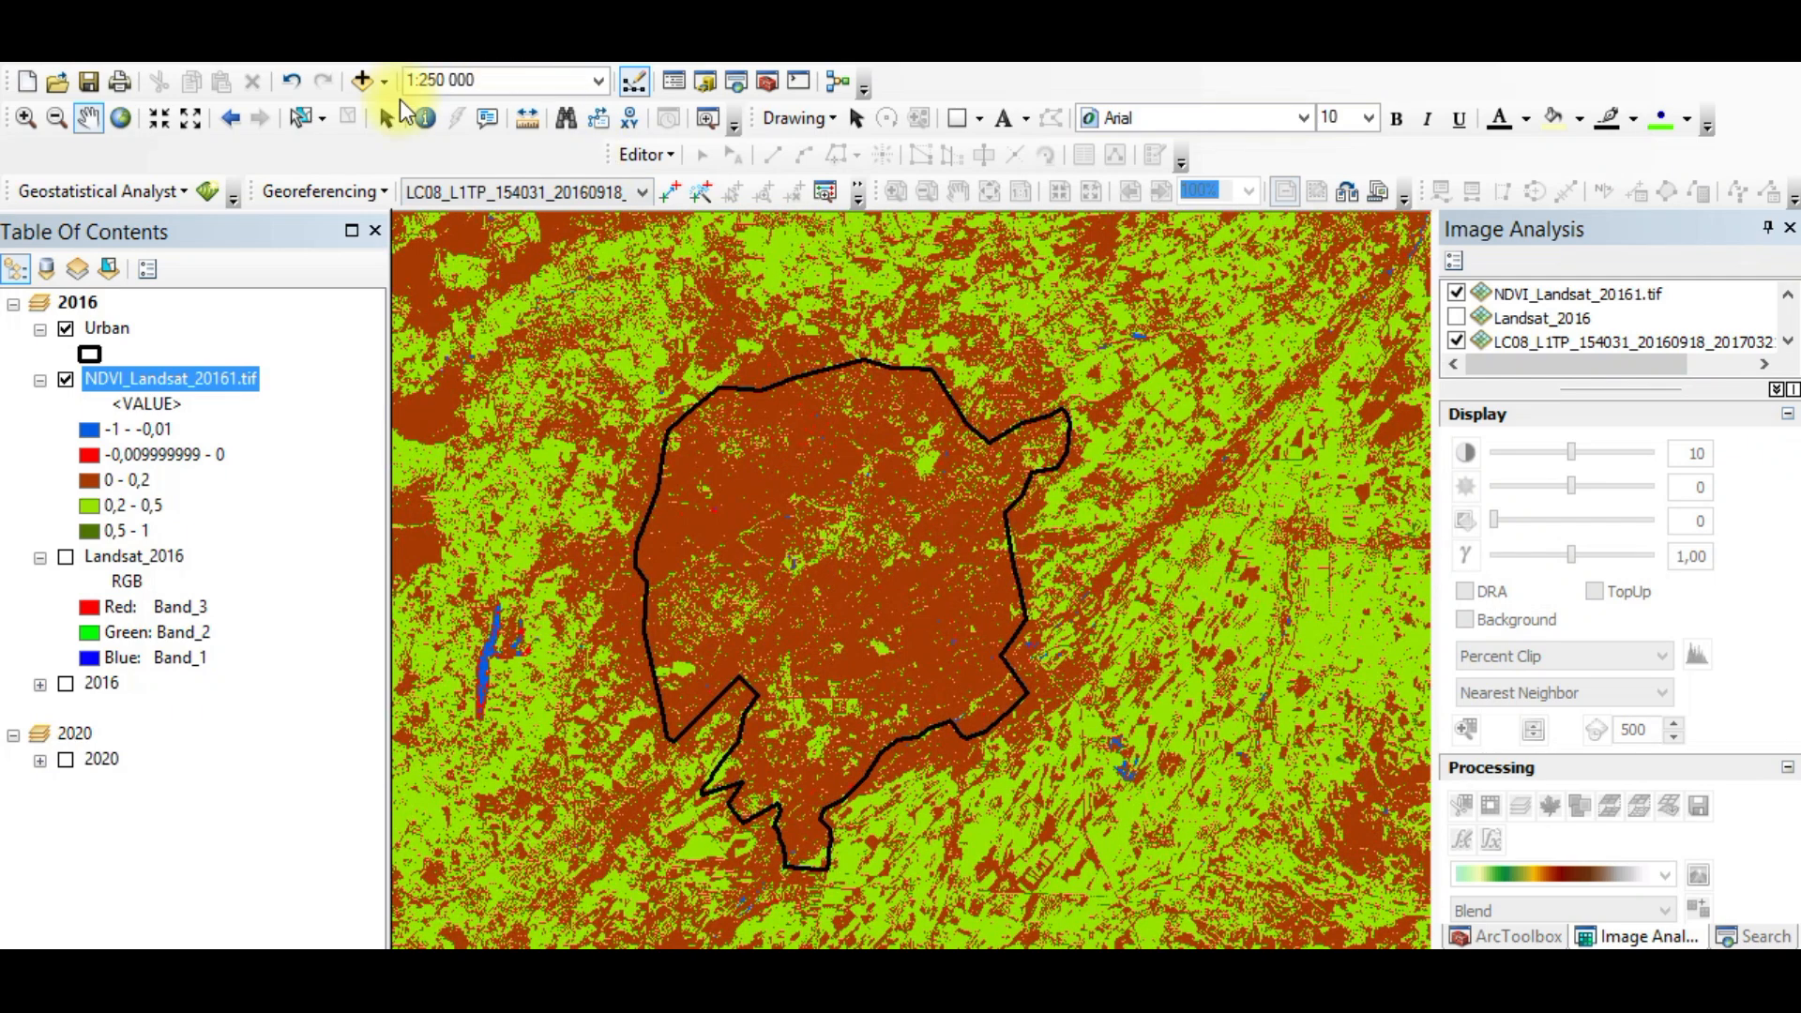
{"action": "scroll", "coordinate": [816, 549], "scroll_direction": "up", "scroll_amount": 2}
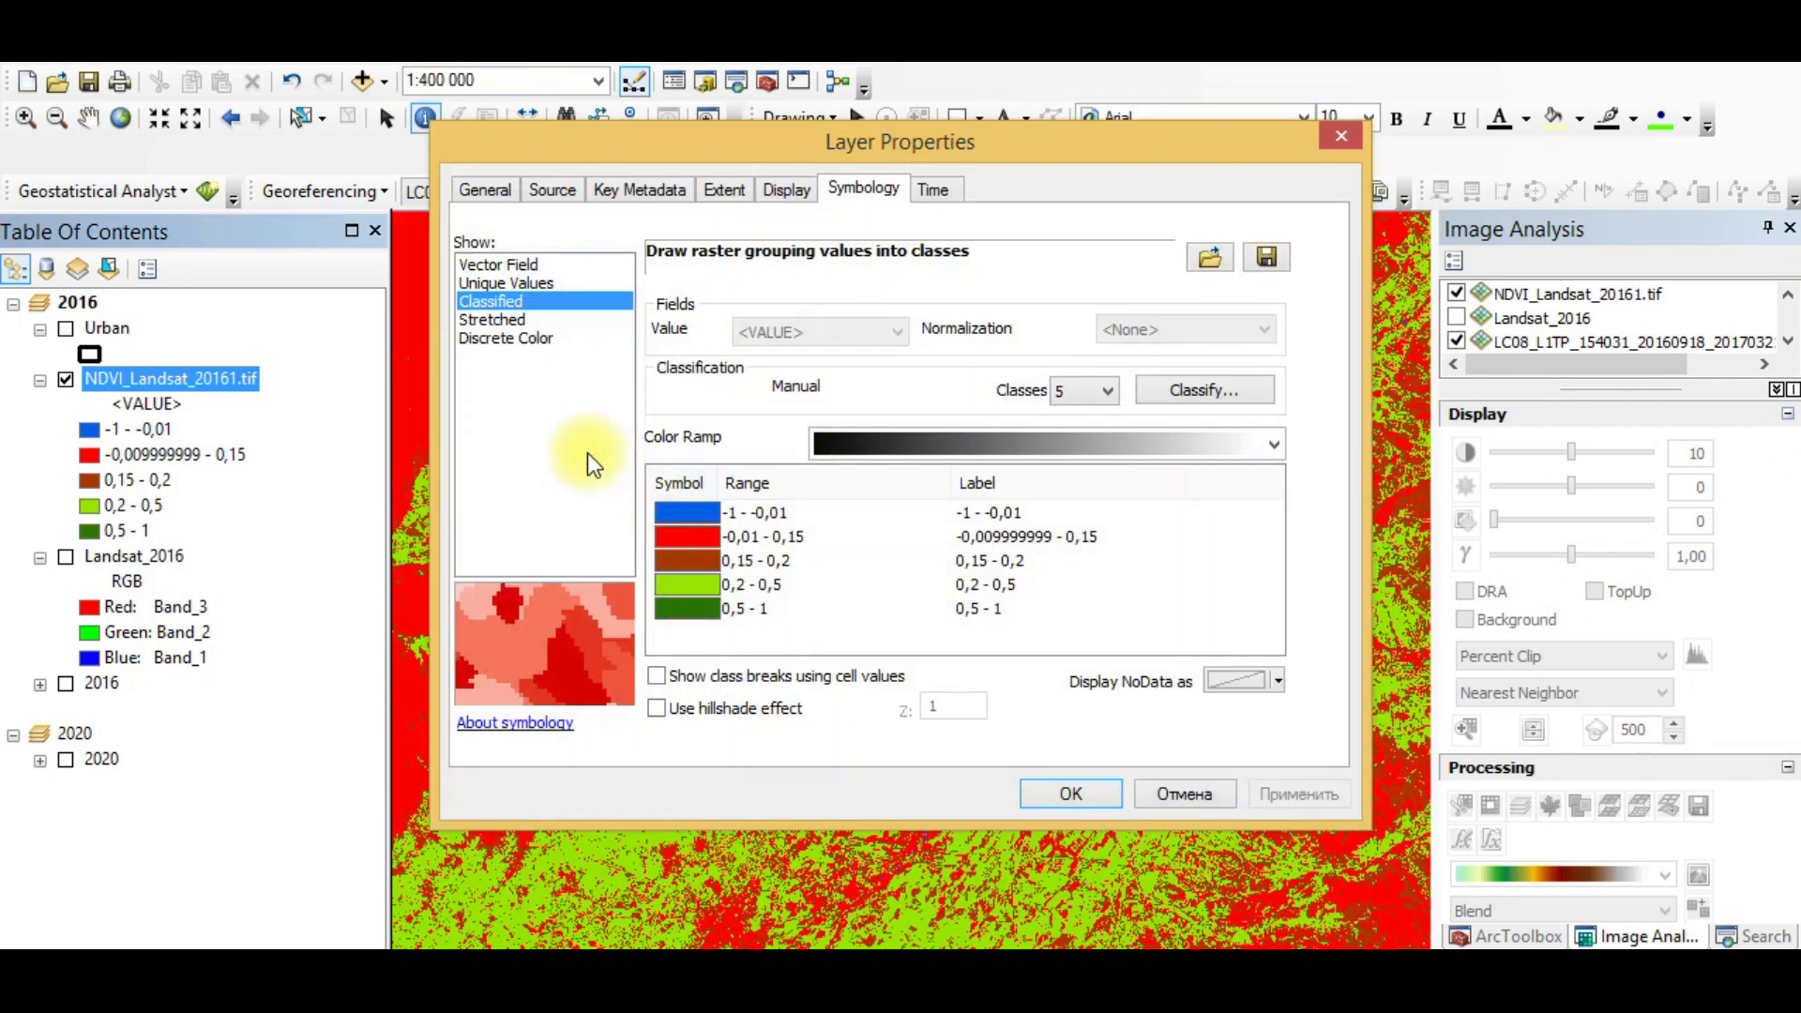
{"action": "left_click", "coordinate": [507, 320]}
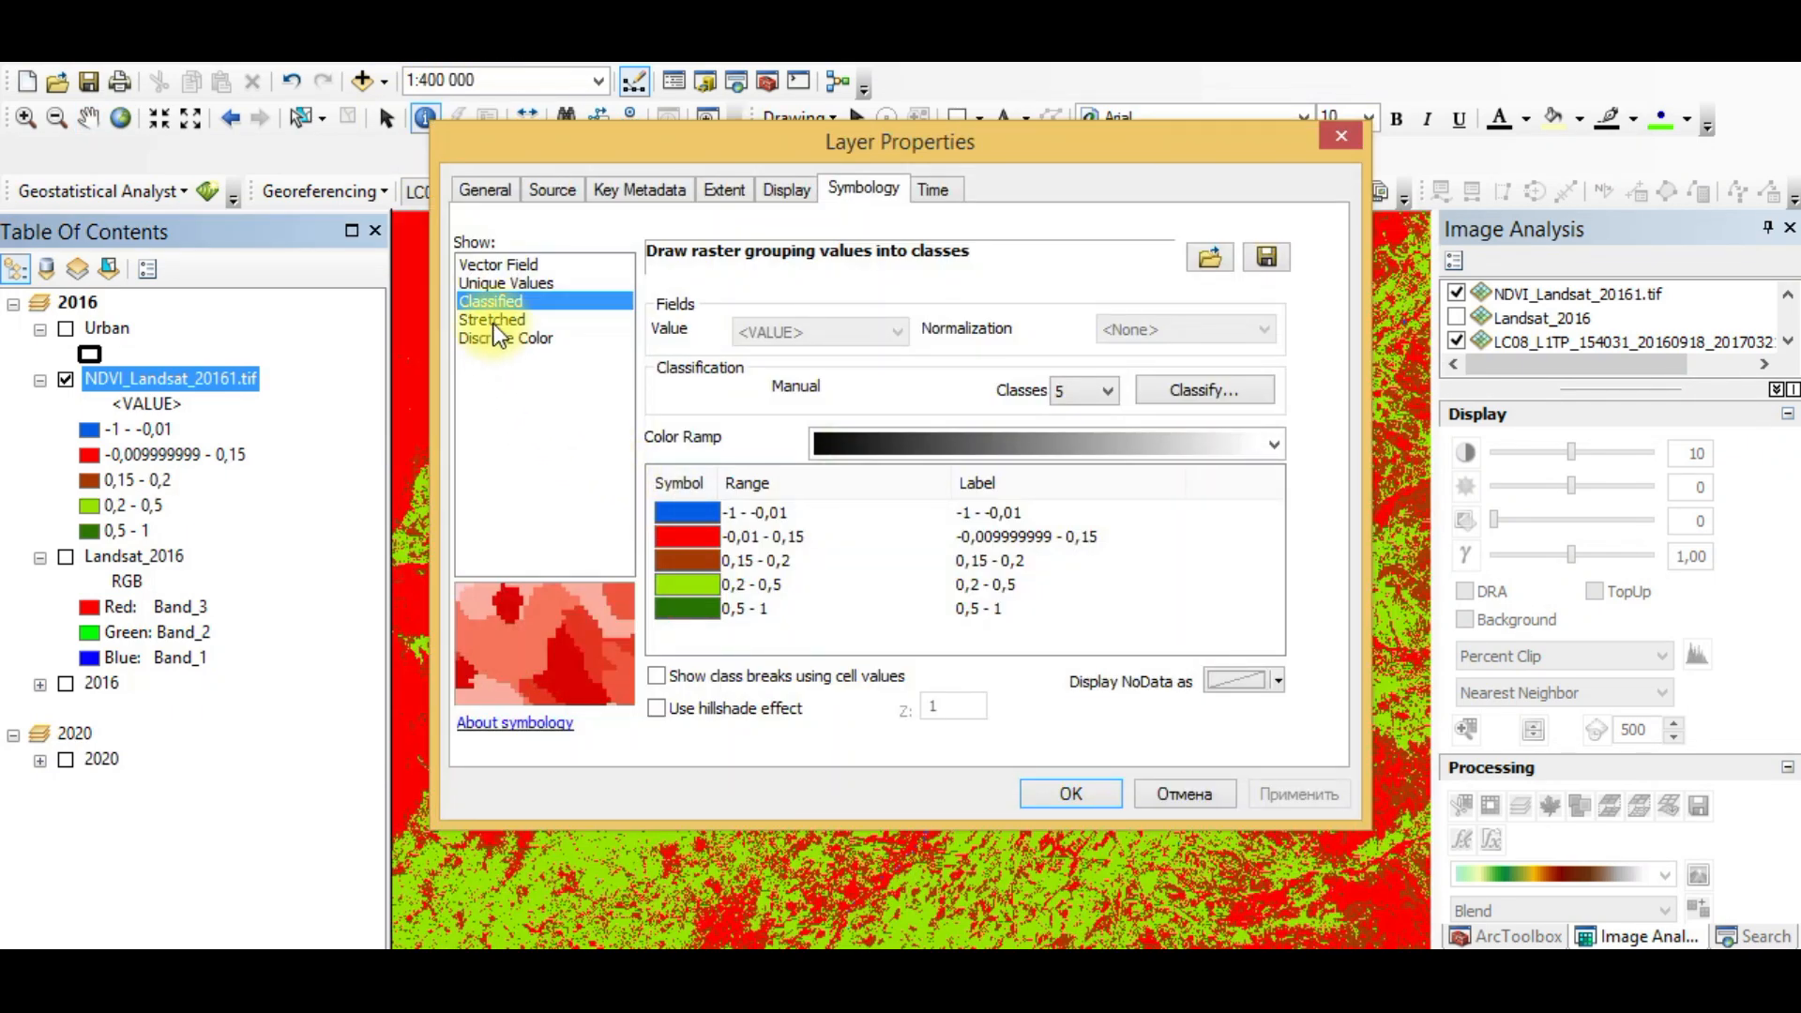
{"action": "left_click", "coordinate": [1162, 502]}
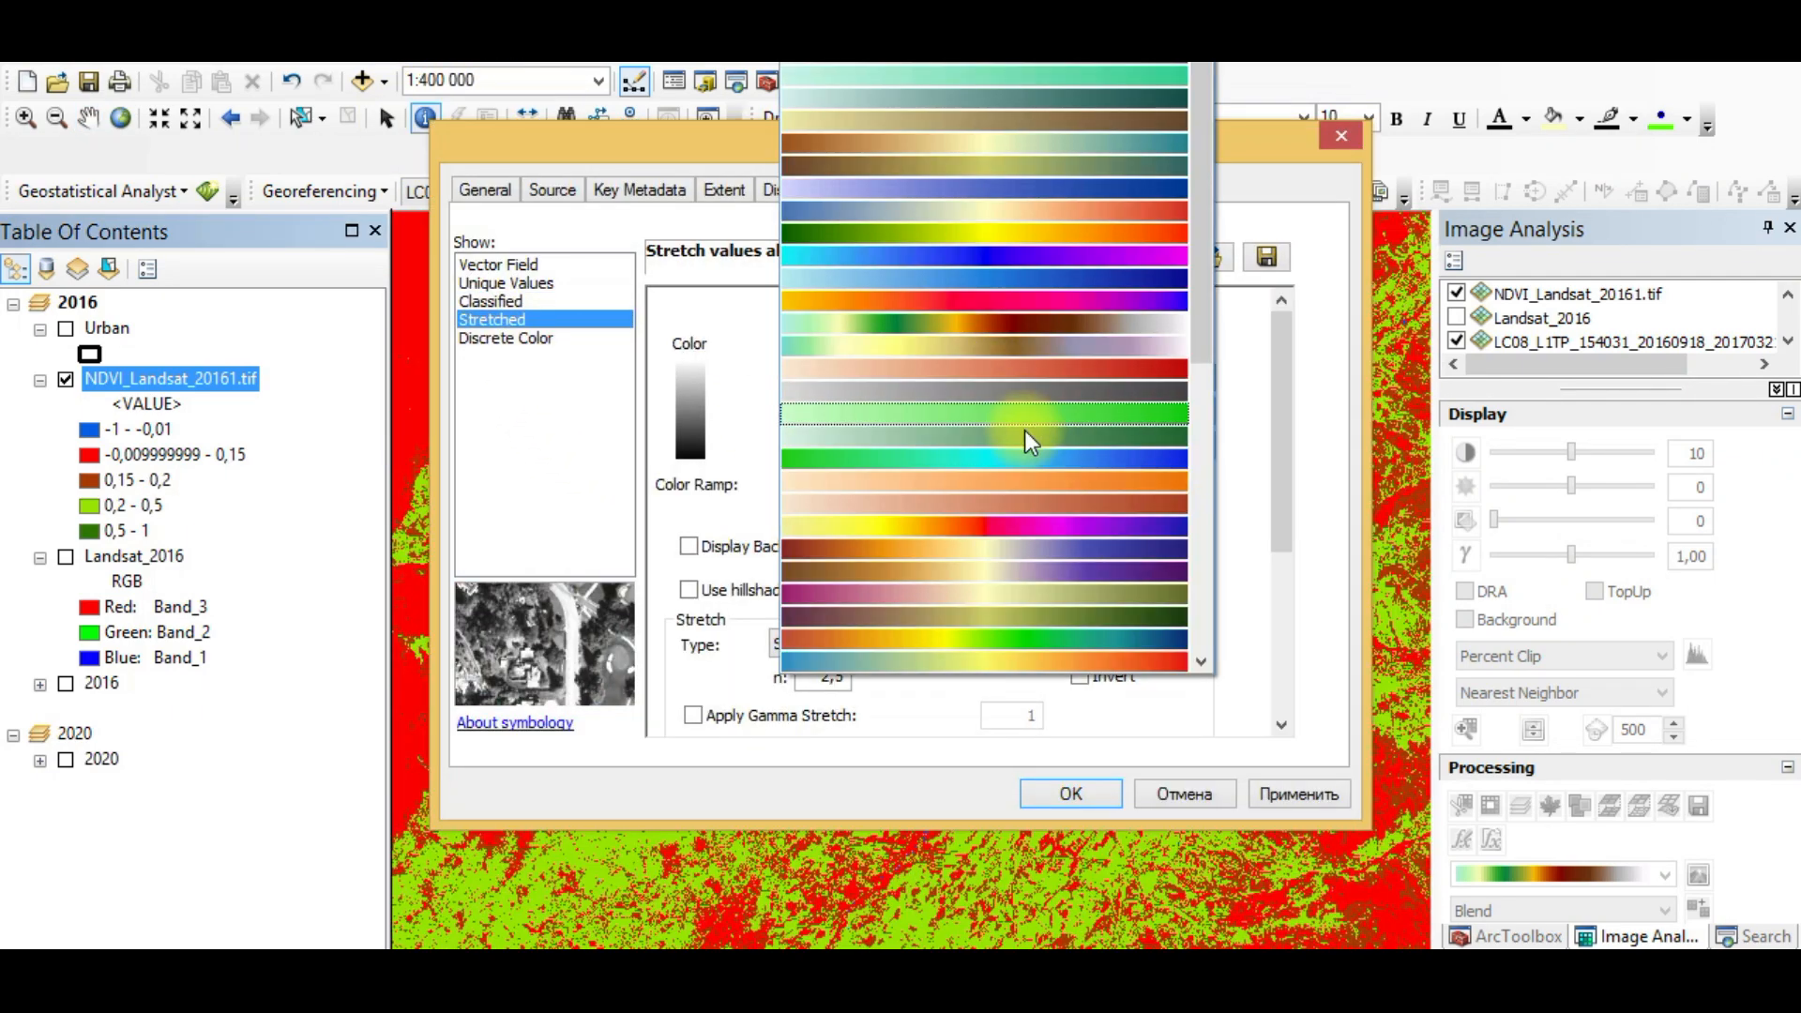
{"action": "left_click", "coordinate": [1066, 640]}
{"action": "left_click", "coordinate": [1070, 808]}
Step: Change the stretched color ramp of NDVI_Landsat_20161.tif to red-yellow-green
{"action": "scroll", "coordinate": [1023, 774], "scroll_direction": "up", "scroll_amount": 3}
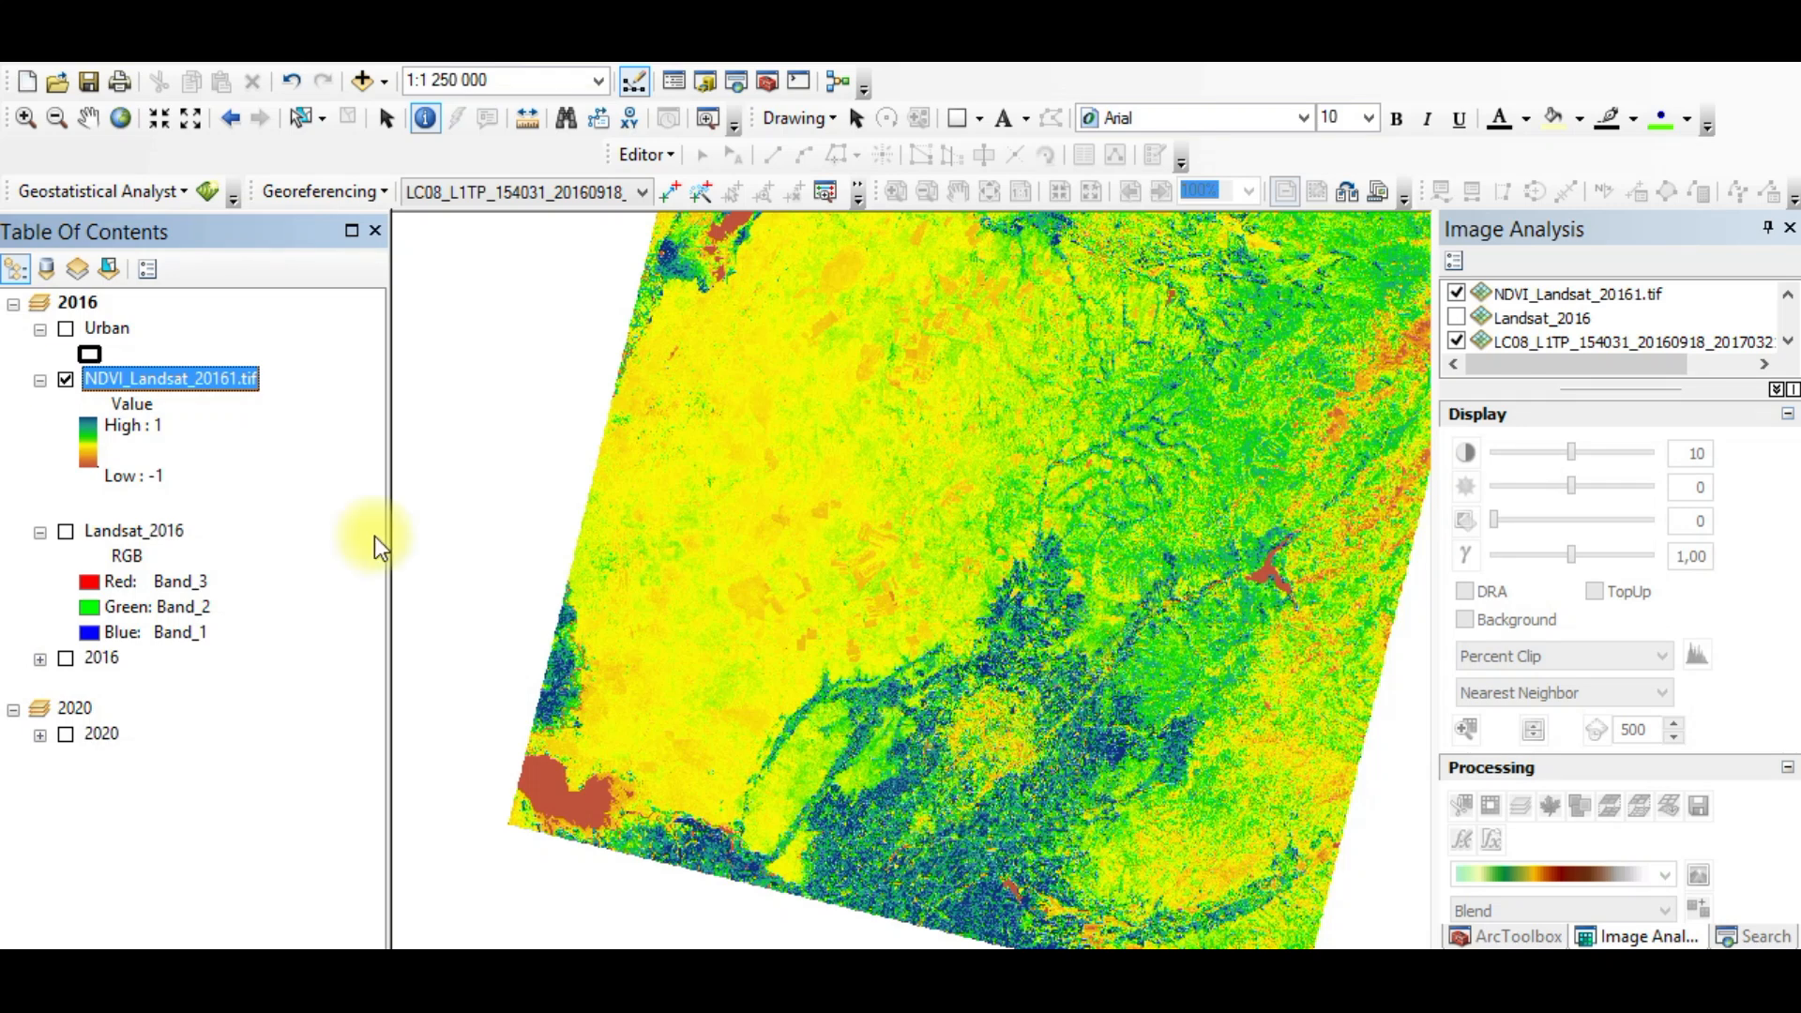
{"action": "right_click", "coordinate": [122, 387]}
{"action": "left_click", "coordinate": [239, 804]}
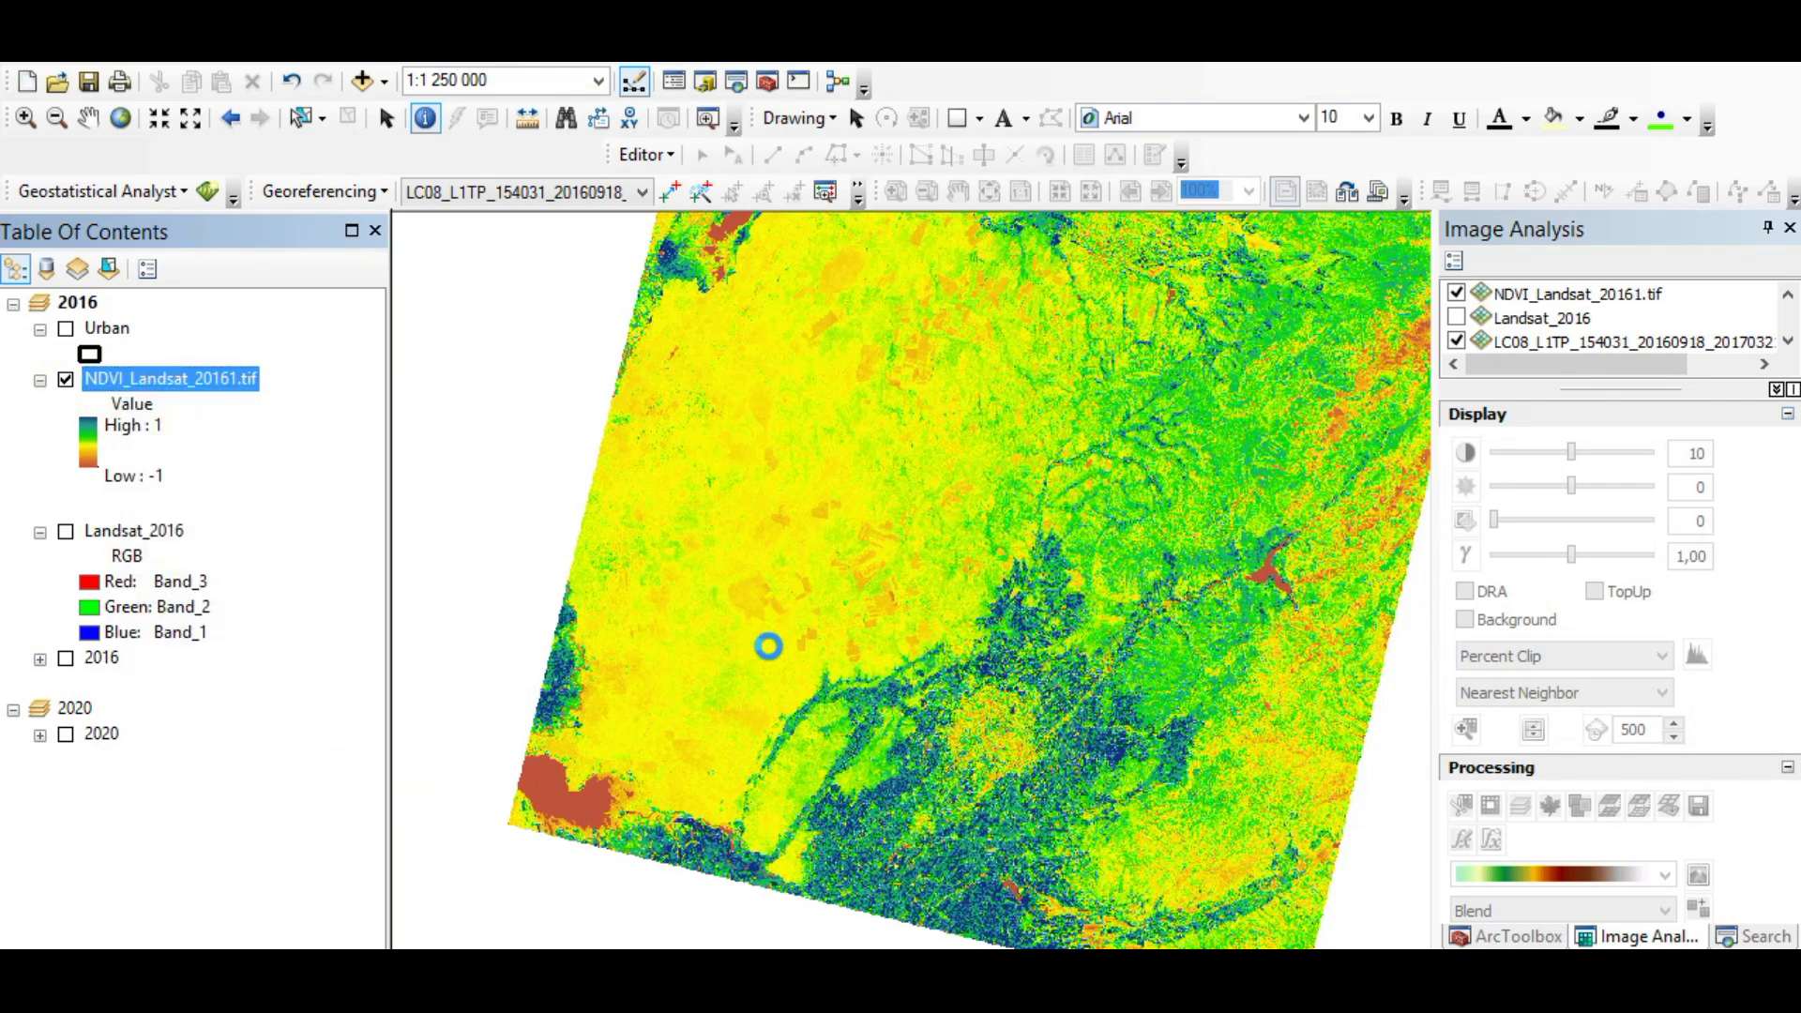
{"action": "left_click", "coordinate": [1019, 492]}
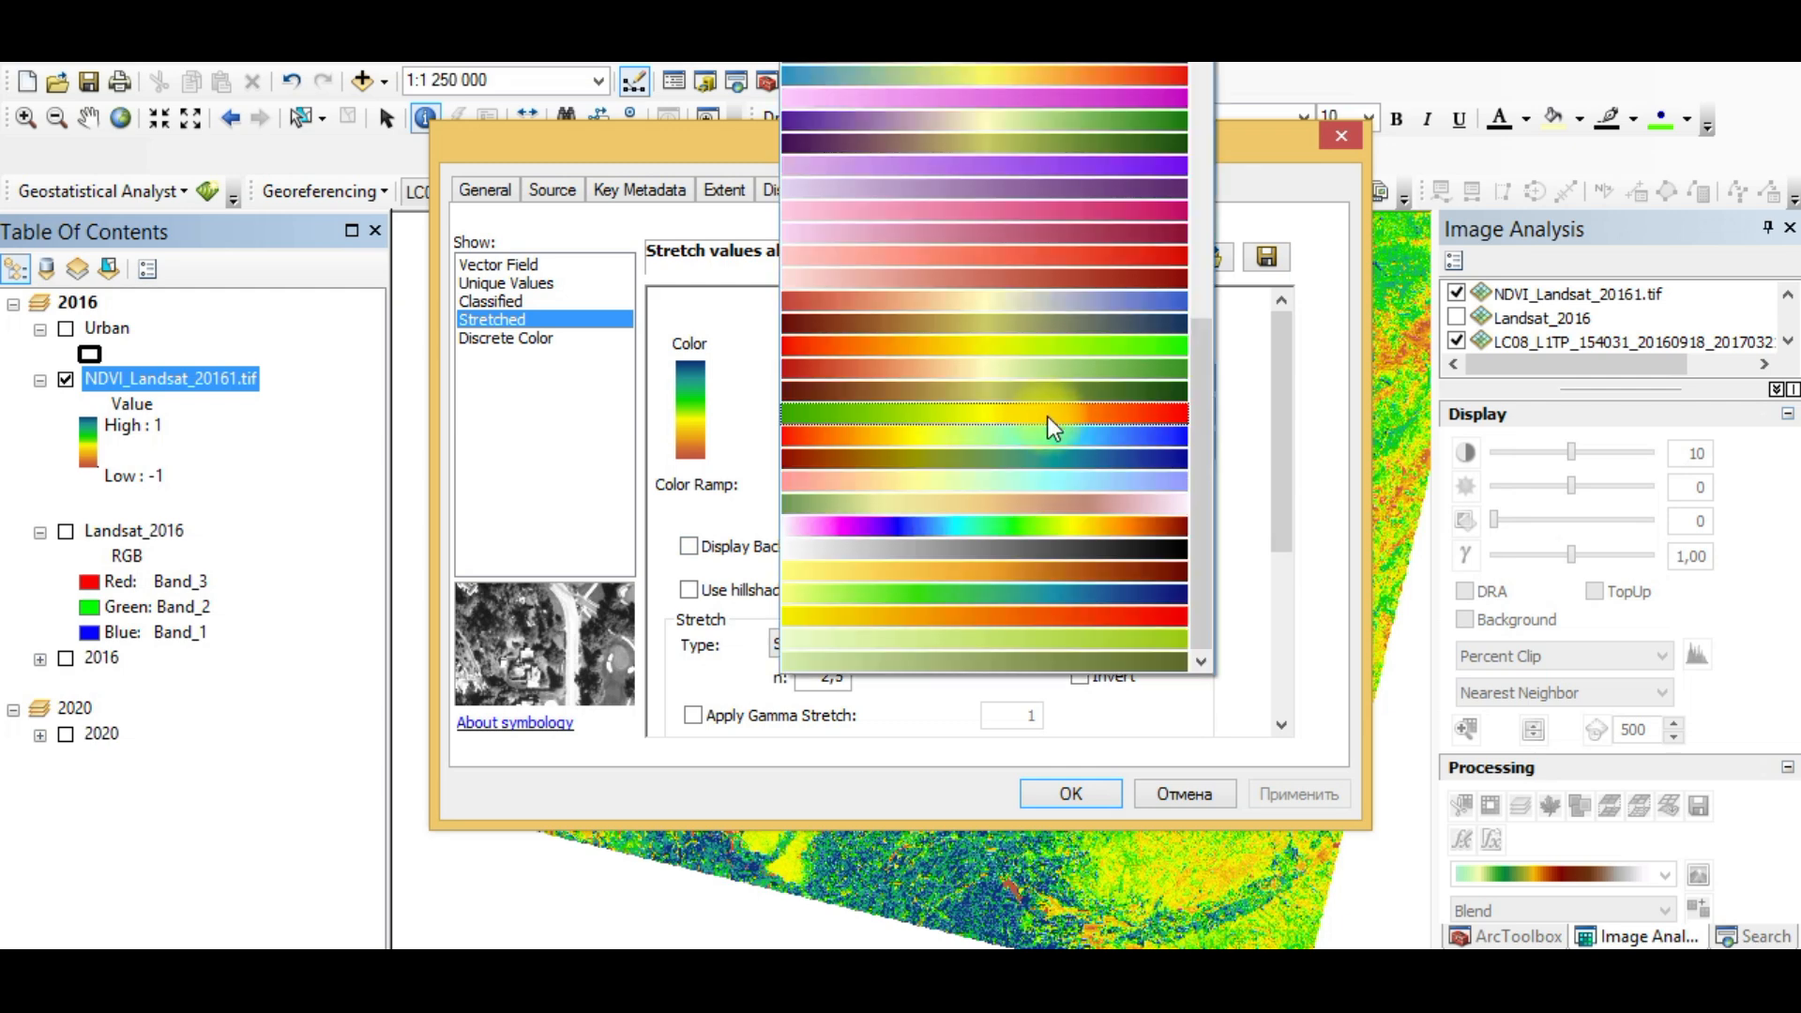
{"action": "left_click", "coordinate": [1056, 353]}
{"action": "left_click", "coordinate": [1050, 797]}
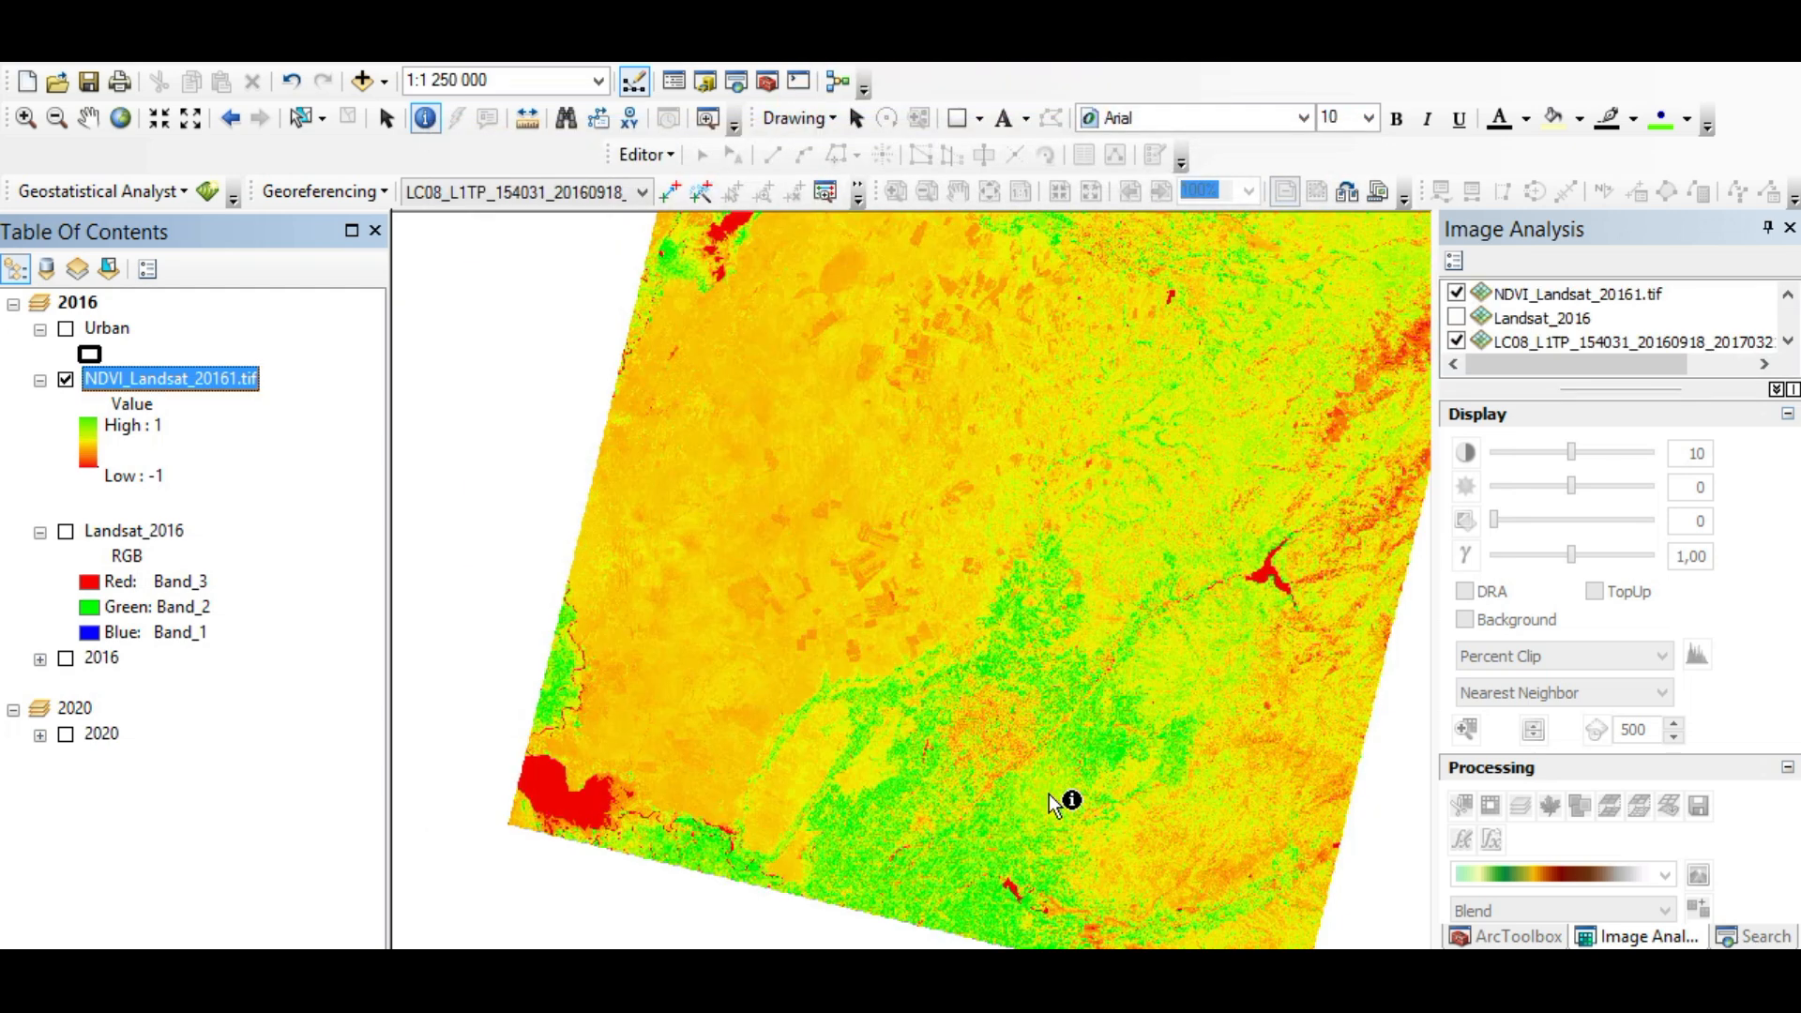
Step: Examine the stretched 2016 NDVI around the city, the reservoir and the surrounding terrain
{"action": "left_click", "coordinate": [89, 117]}
{"action": "scroll", "coordinate": [985, 781], "scroll_direction": "up", "scroll_amount": 2}
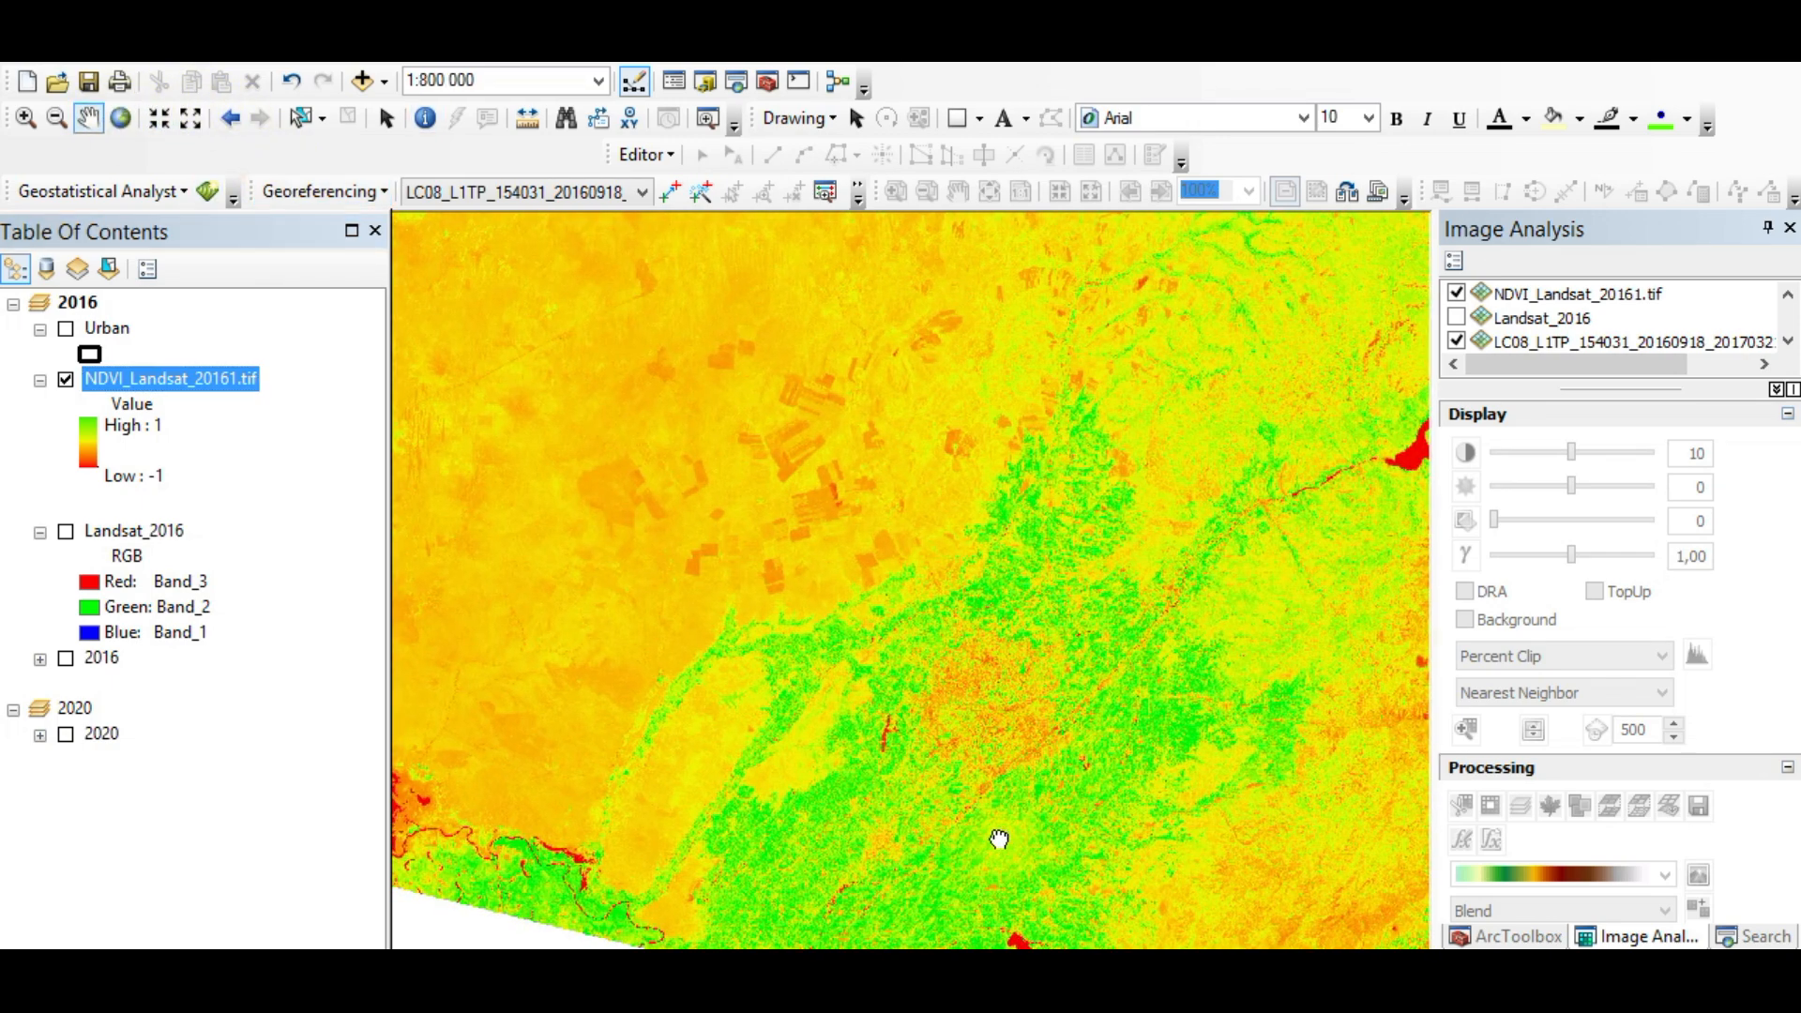
{"action": "left_click_drag", "start_coordinate": [997, 840], "coordinate": [741, 727]}
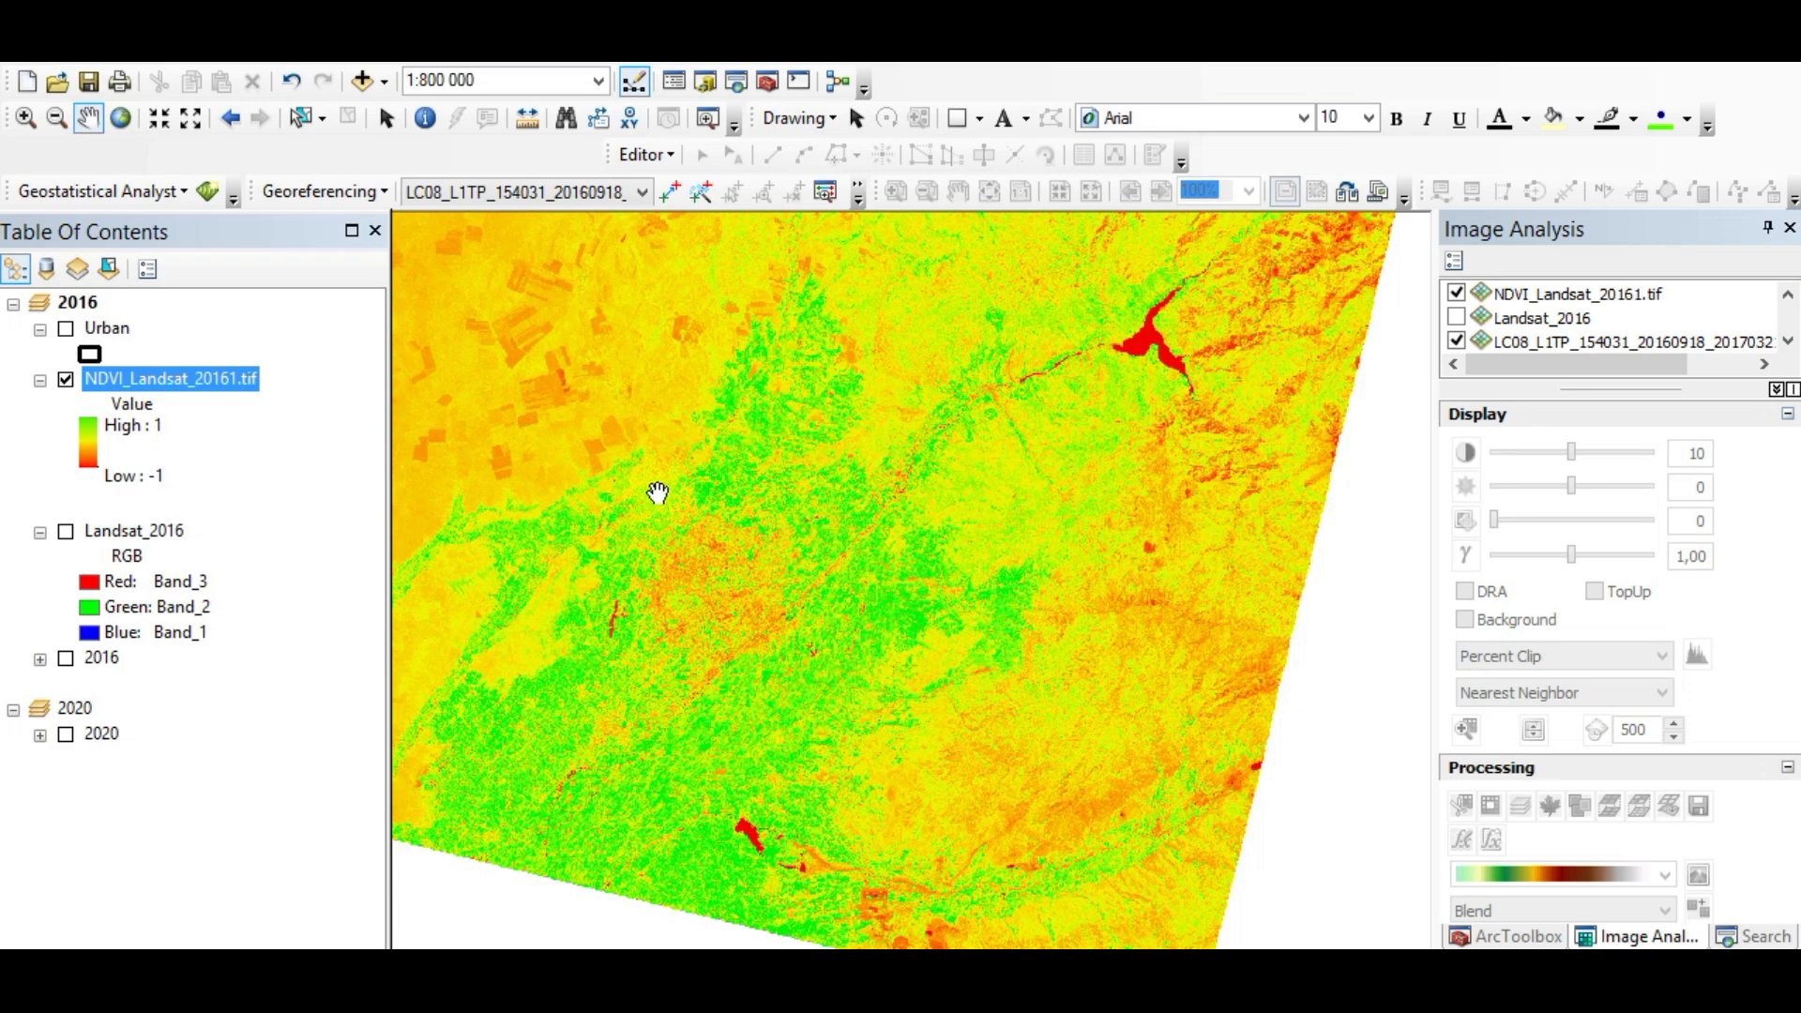
{"action": "left_click_drag", "start_coordinate": [1117, 333], "coordinate": [917, 591]}
{"action": "left_click_drag", "start_coordinate": [834, 709], "coordinate": [957, 650]}
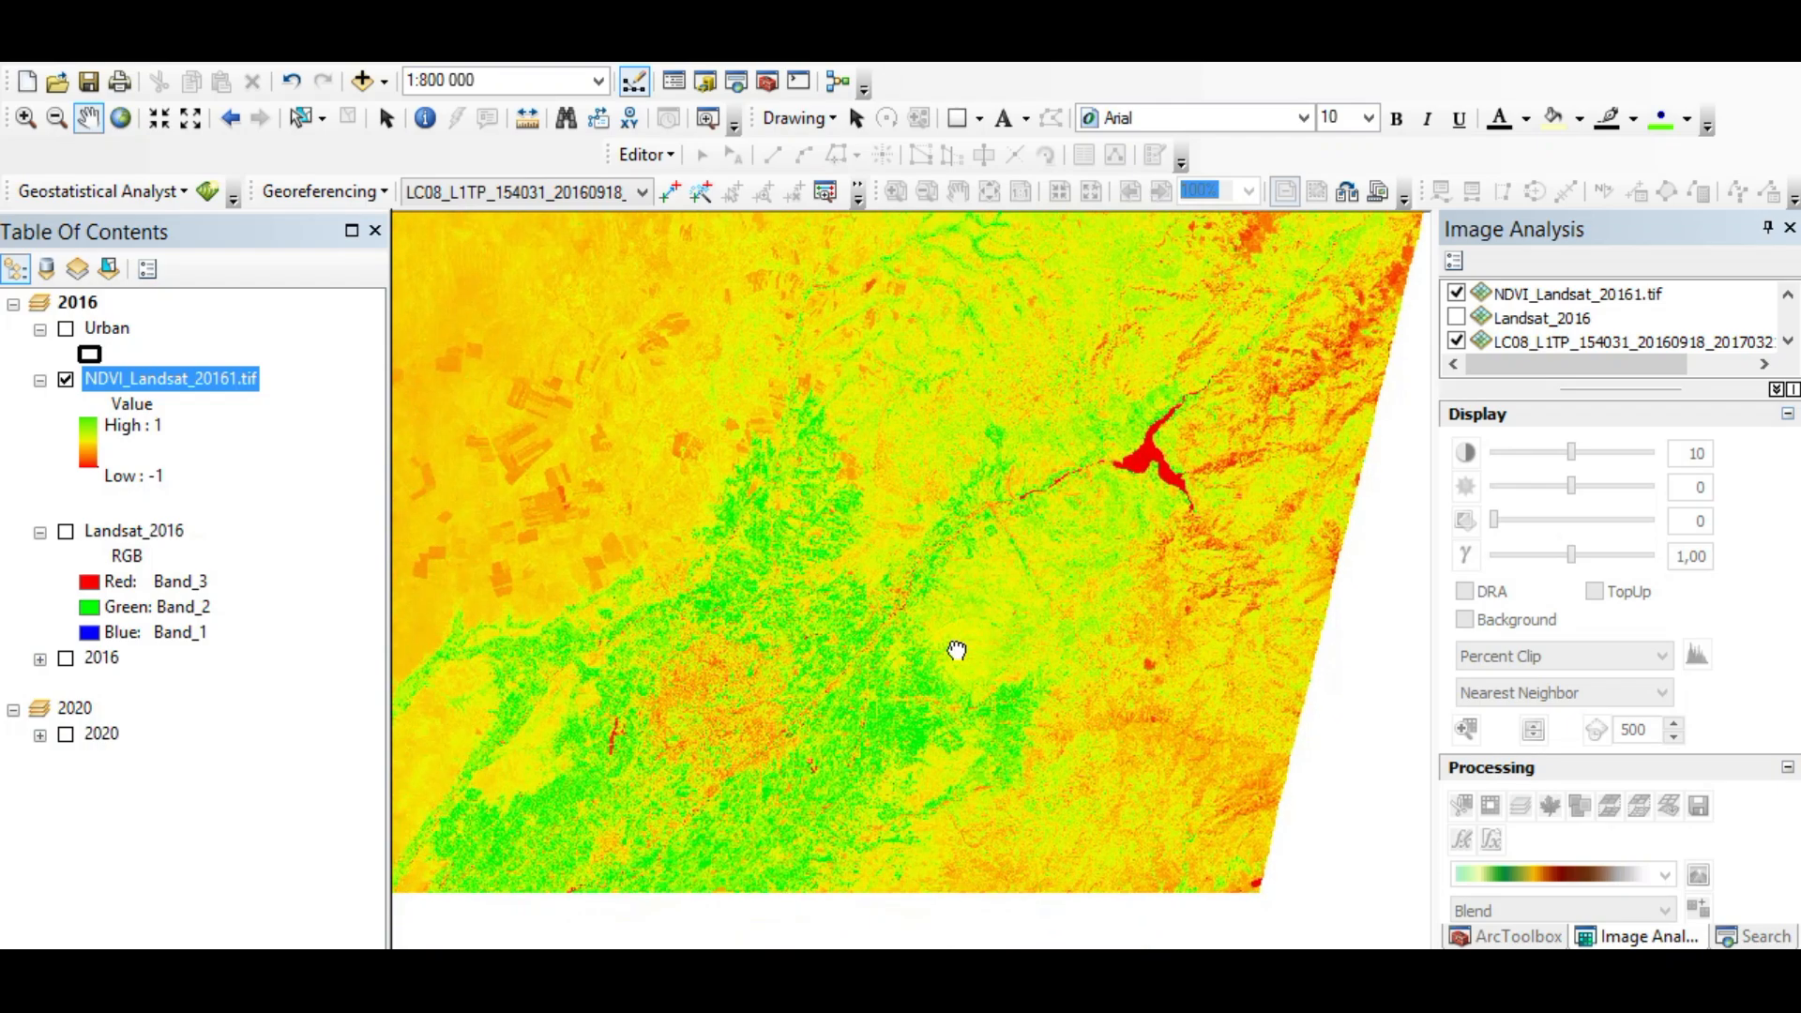
{"action": "scroll", "coordinate": [957, 650], "scroll_direction": "down", "scroll_amount": 2}
{"action": "left_click_drag", "start_coordinate": [1166, 772], "coordinate": [1166, 653]}
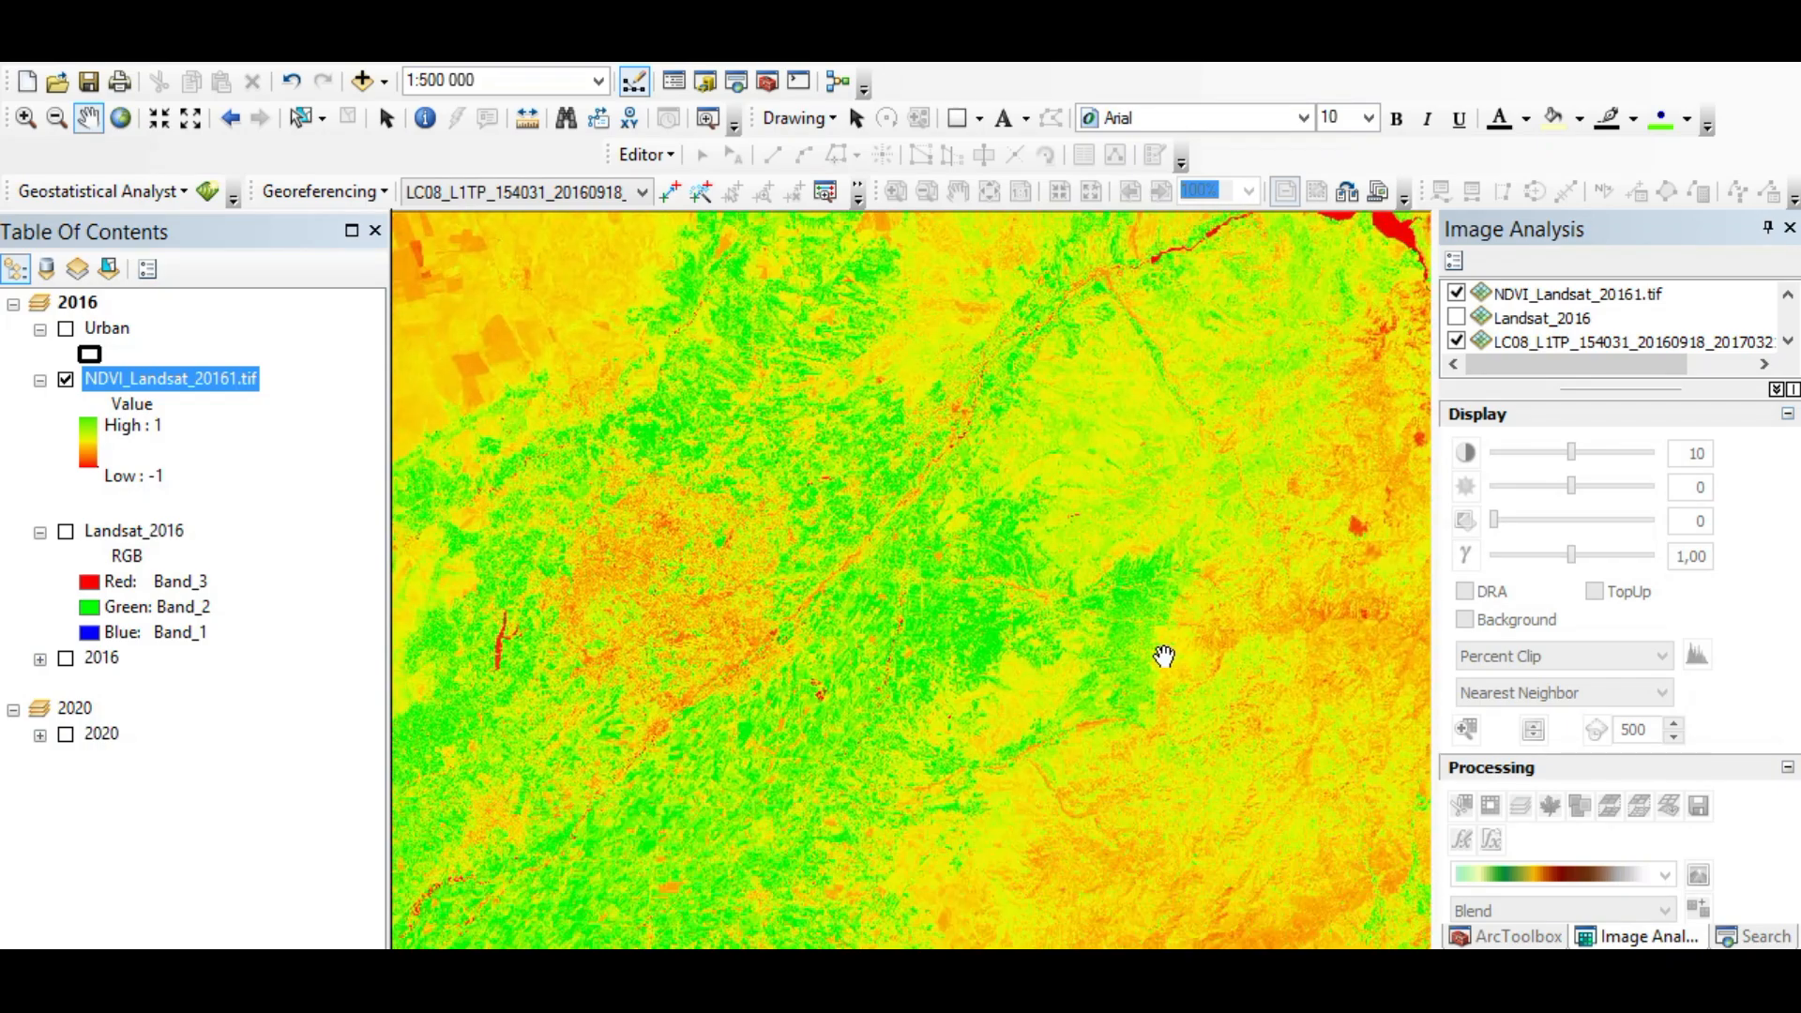
{"action": "left_click_drag", "start_coordinate": [776, 683], "coordinate": [976, 534]}
{"action": "left_click_drag", "start_coordinate": [683, 537], "coordinate": [445, 537]}
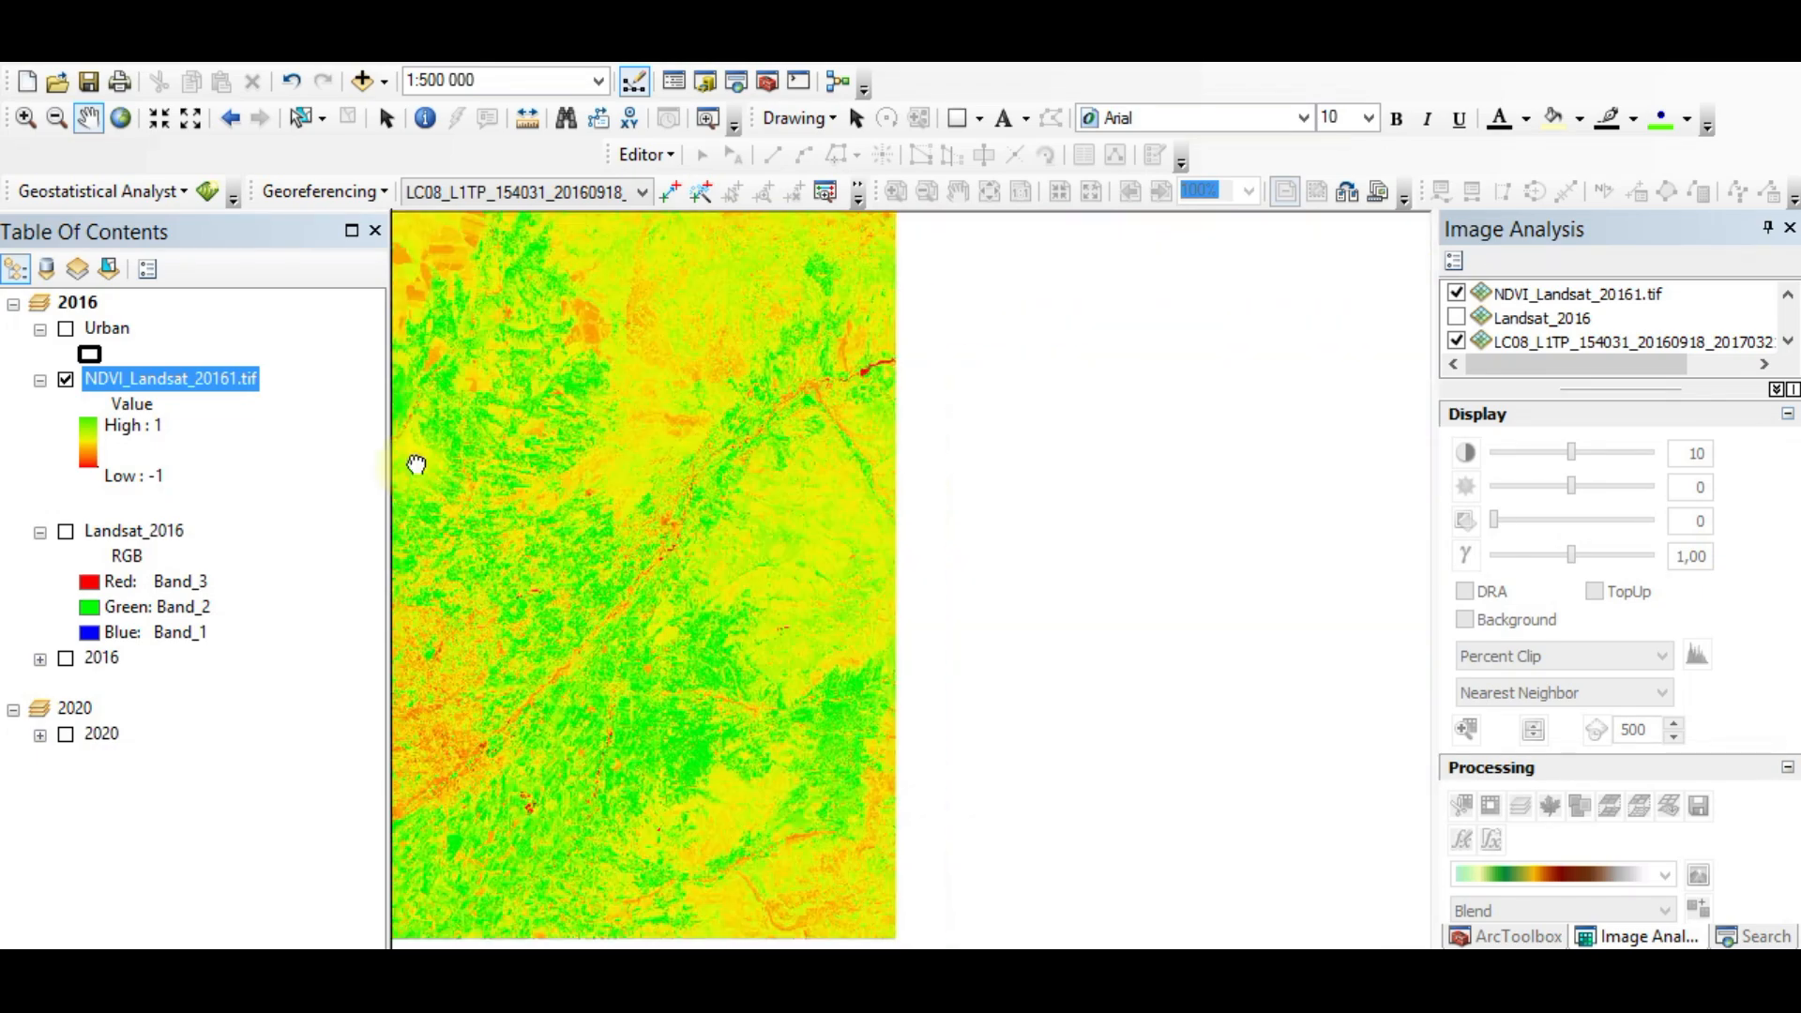
{"action": "scroll", "coordinate": [645, 639], "scroll_direction": "up", "scroll_amount": 2}
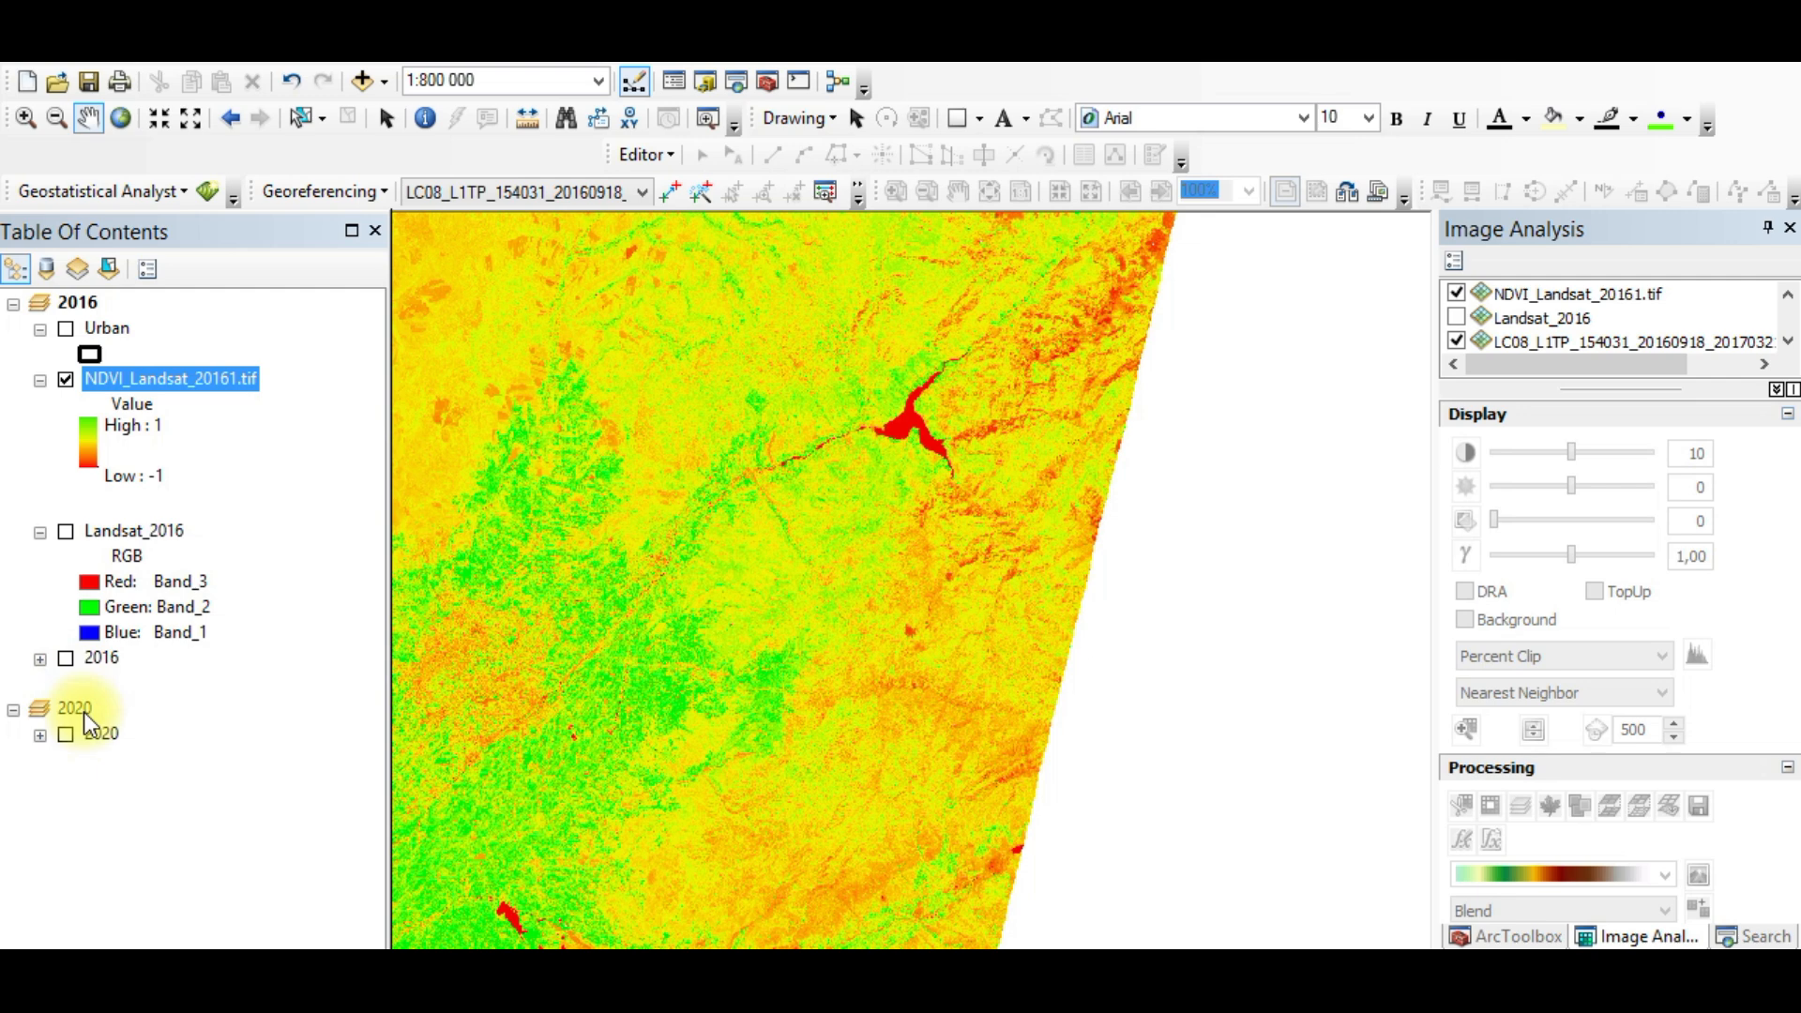
Step: Insert a new data frame and copy NDVI_2020.tif from the 2020 data frame into it
{"action": "left_click", "coordinate": [40, 735]}
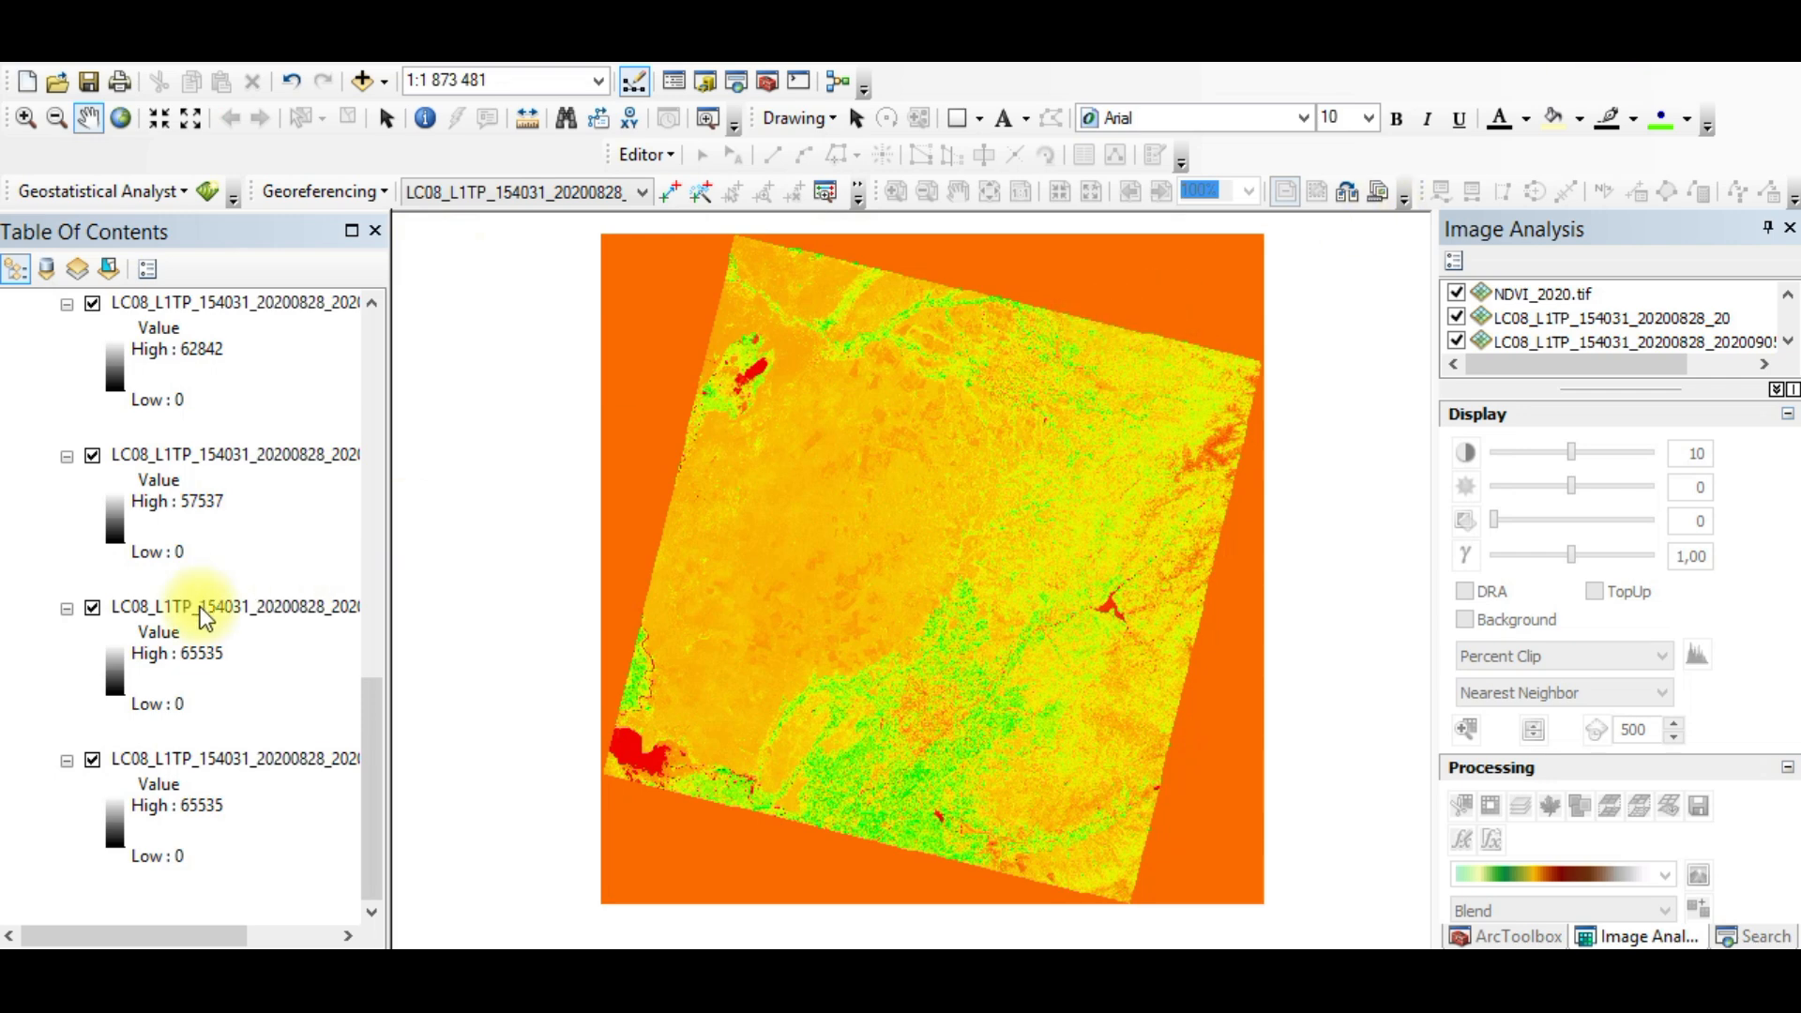
{"action": "left_click_drag", "start_coordinate": [368, 767], "coordinate": [413, 511]}
{"action": "left_click", "coordinate": [172, 447]}
{"action": "left_click", "coordinate": [165, 405]}
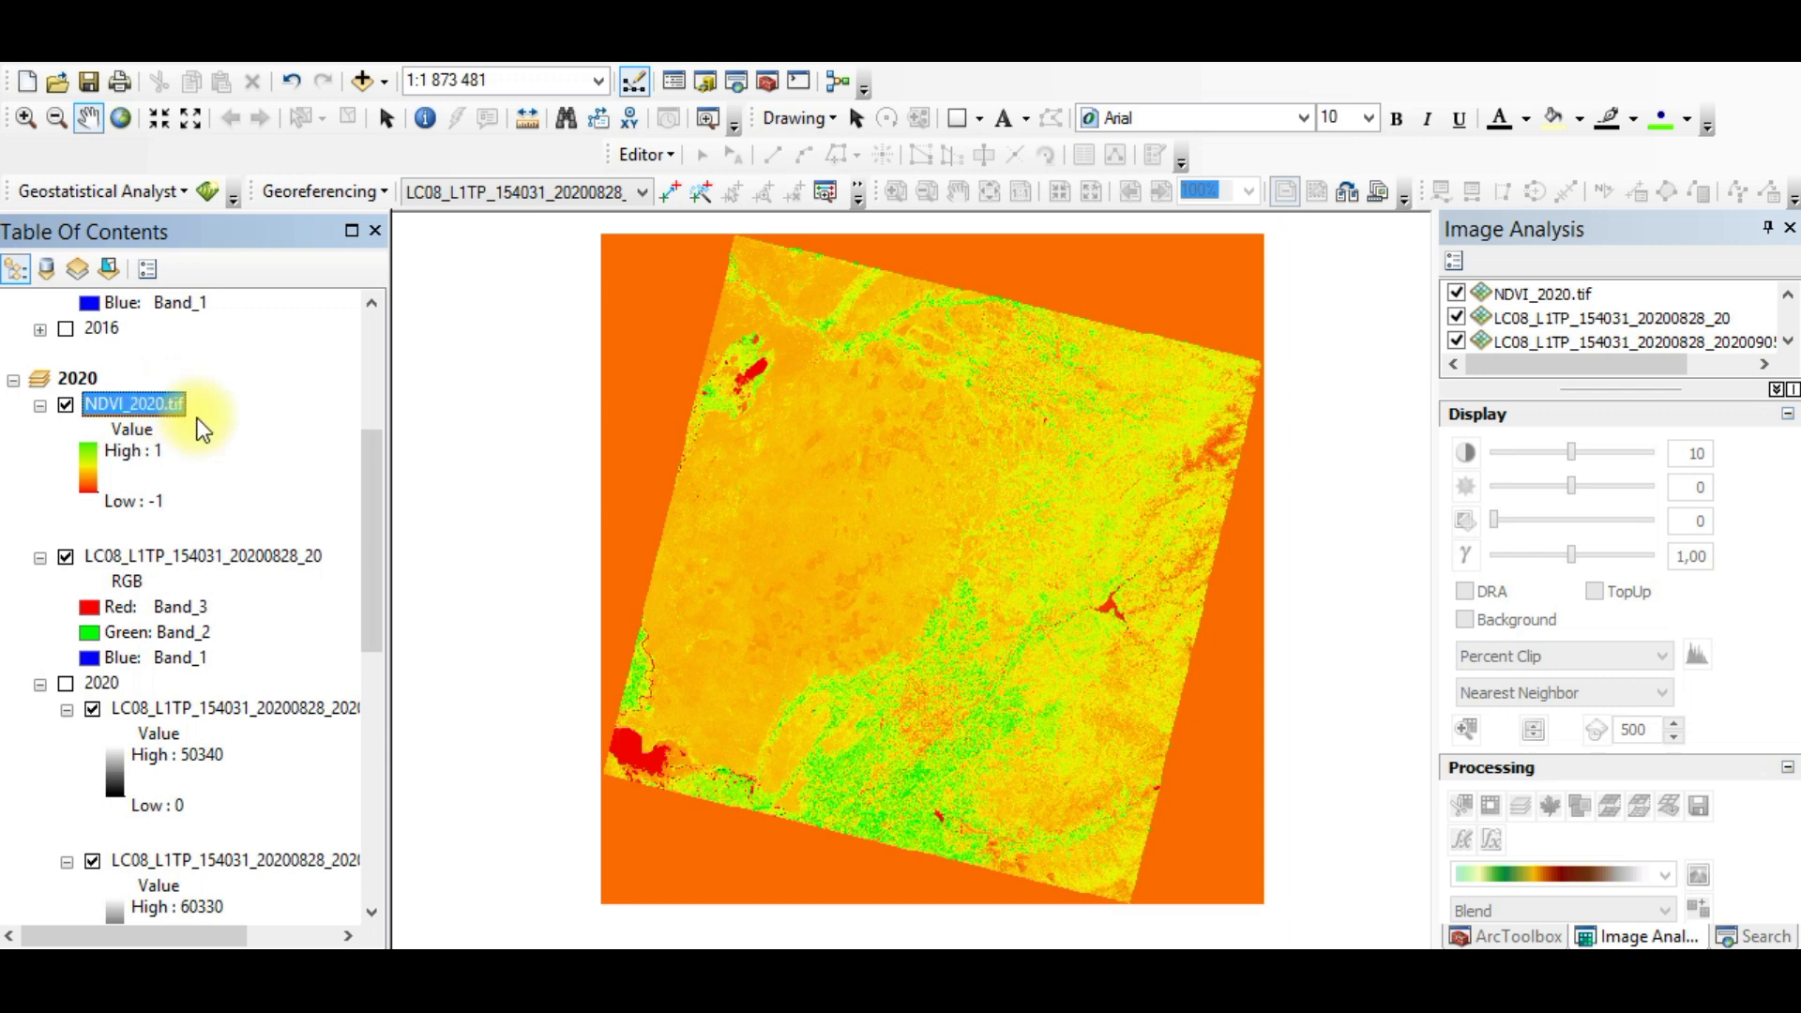
{"action": "left_click", "coordinate": [301, 64]}
{"action": "left_click", "coordinate": [313, 75]}
{"action": "left_click_drag", "start_coordinate": [146, 422], "coordinate": [203, 943]}
{"action": "left_click_drag", "start_coordinate": [319, 916], "coordinate": [347, 925]}
{"action": "mouse_move", "coordinate": [161, 943]}
{"action": "left_mouse_down"}
{"action": "mouse_move", "coordinate": [249, 917]}
{"action": "mouse_move", "coordinate": [309, 923]}
{"action": "mouse_move", "coordinate": [225, 910]}
{"action": "mouse_move", "coordinate": [235, 871]}
{"action": "left_mouse_up"}
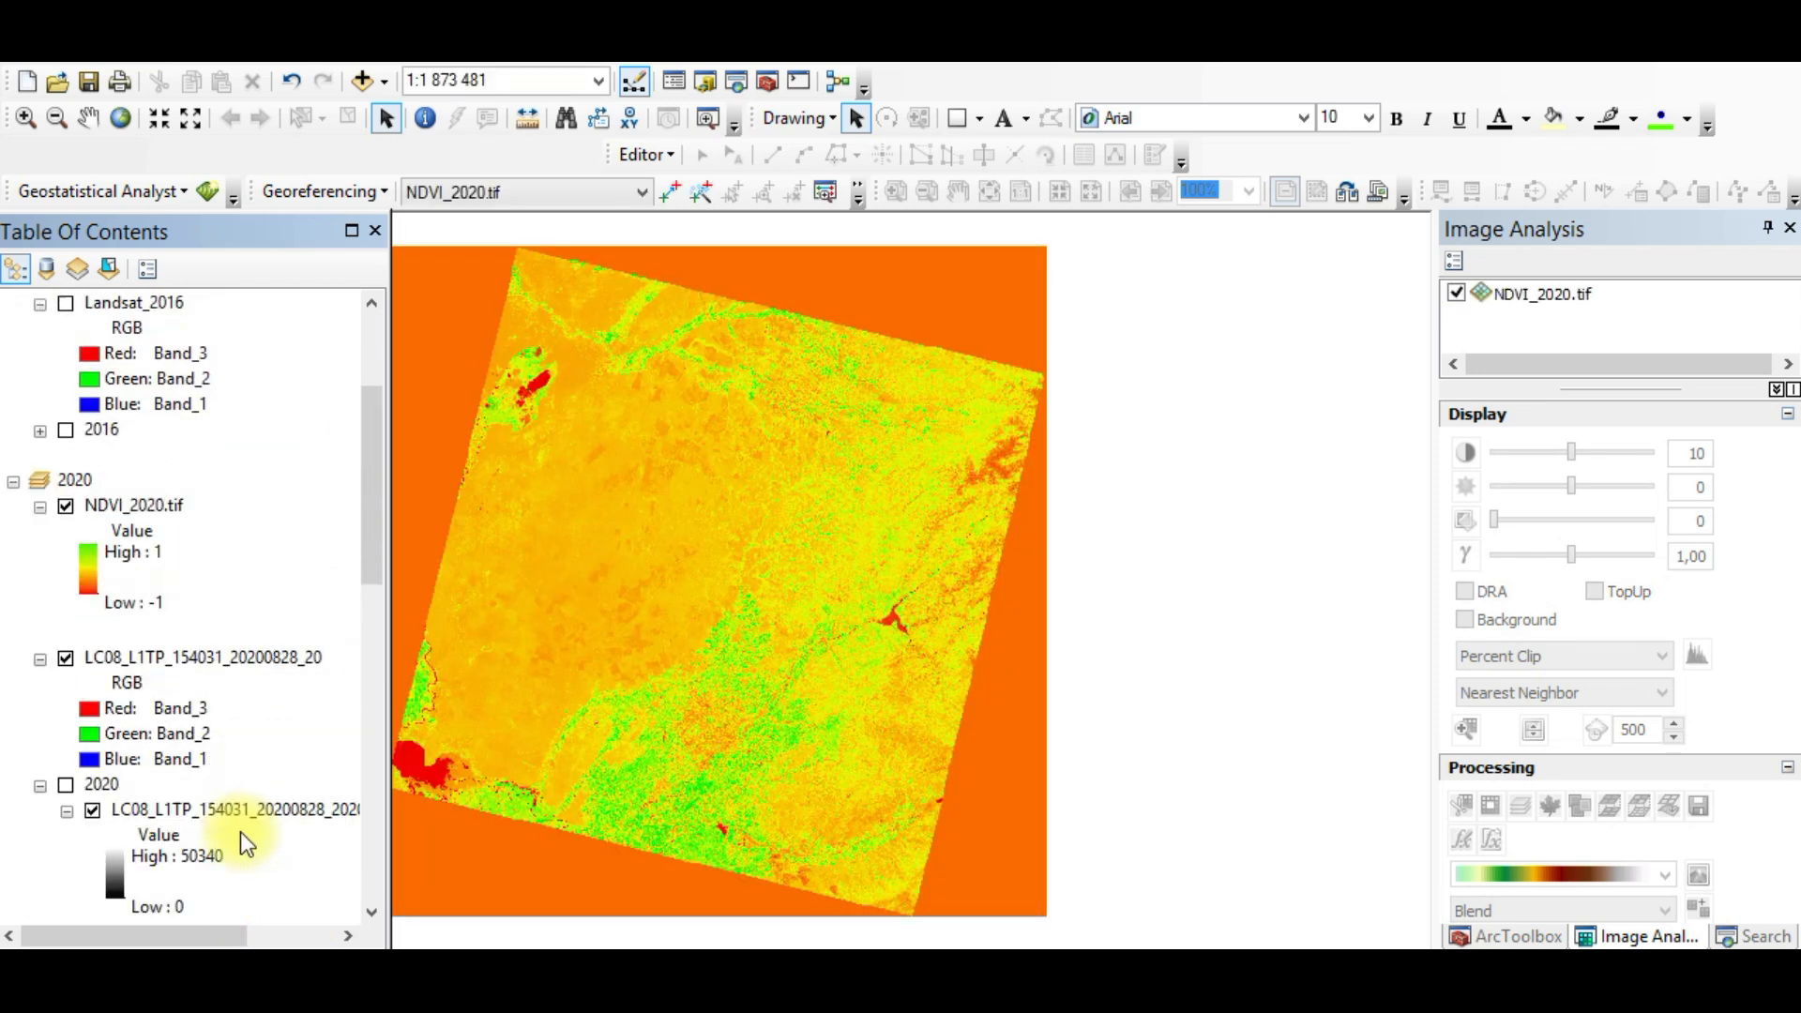
Step: Copy NDVI_Landsat_20161.tif from the 2016 data frame into the new data frame
{"action": "scroll", "coordinate": [195, 611], "scroll_direction": "up", "scroll_amount": 3}
{"action": "left_click_drag", "start_coordinate": [210, 377], "coordinate": [204, 666]}
{"action": "left_click_drag", "start_coordinate": [212, 889], "coordinate": [248, 906]}
Step: Copy the Urban layer into the new data frame and make it visible there
{"action": "left_click_drag", "start_coordinate": [366, 835], "coordinate": [335, 351]}
{"action": "left_click_drag", "start_coordinate": [105, 329], "coordinate": [134, 651]}
{"action": "left_click_drag", "start_coordinate": [171, 869], "coordinate": [195, 584]}
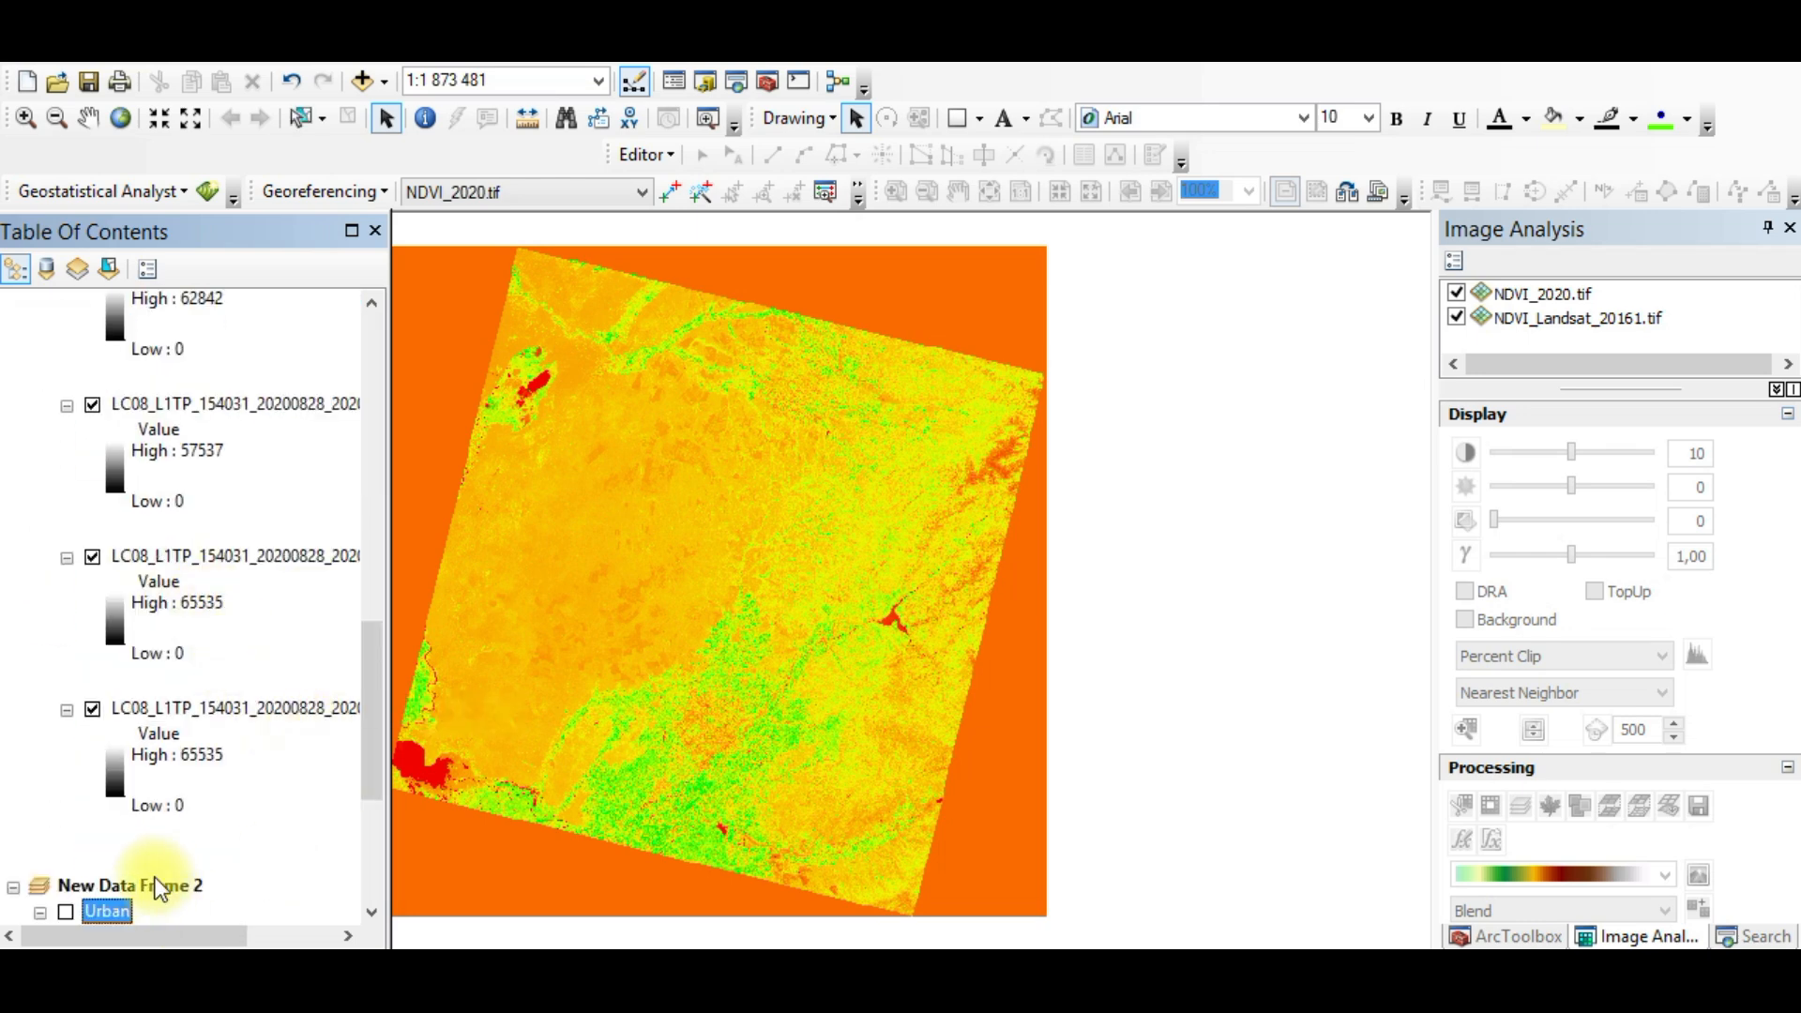
{"action": "scroll", "coordinate": [35, 805], "scroll_direction": "down", "scroll_amount": 2}
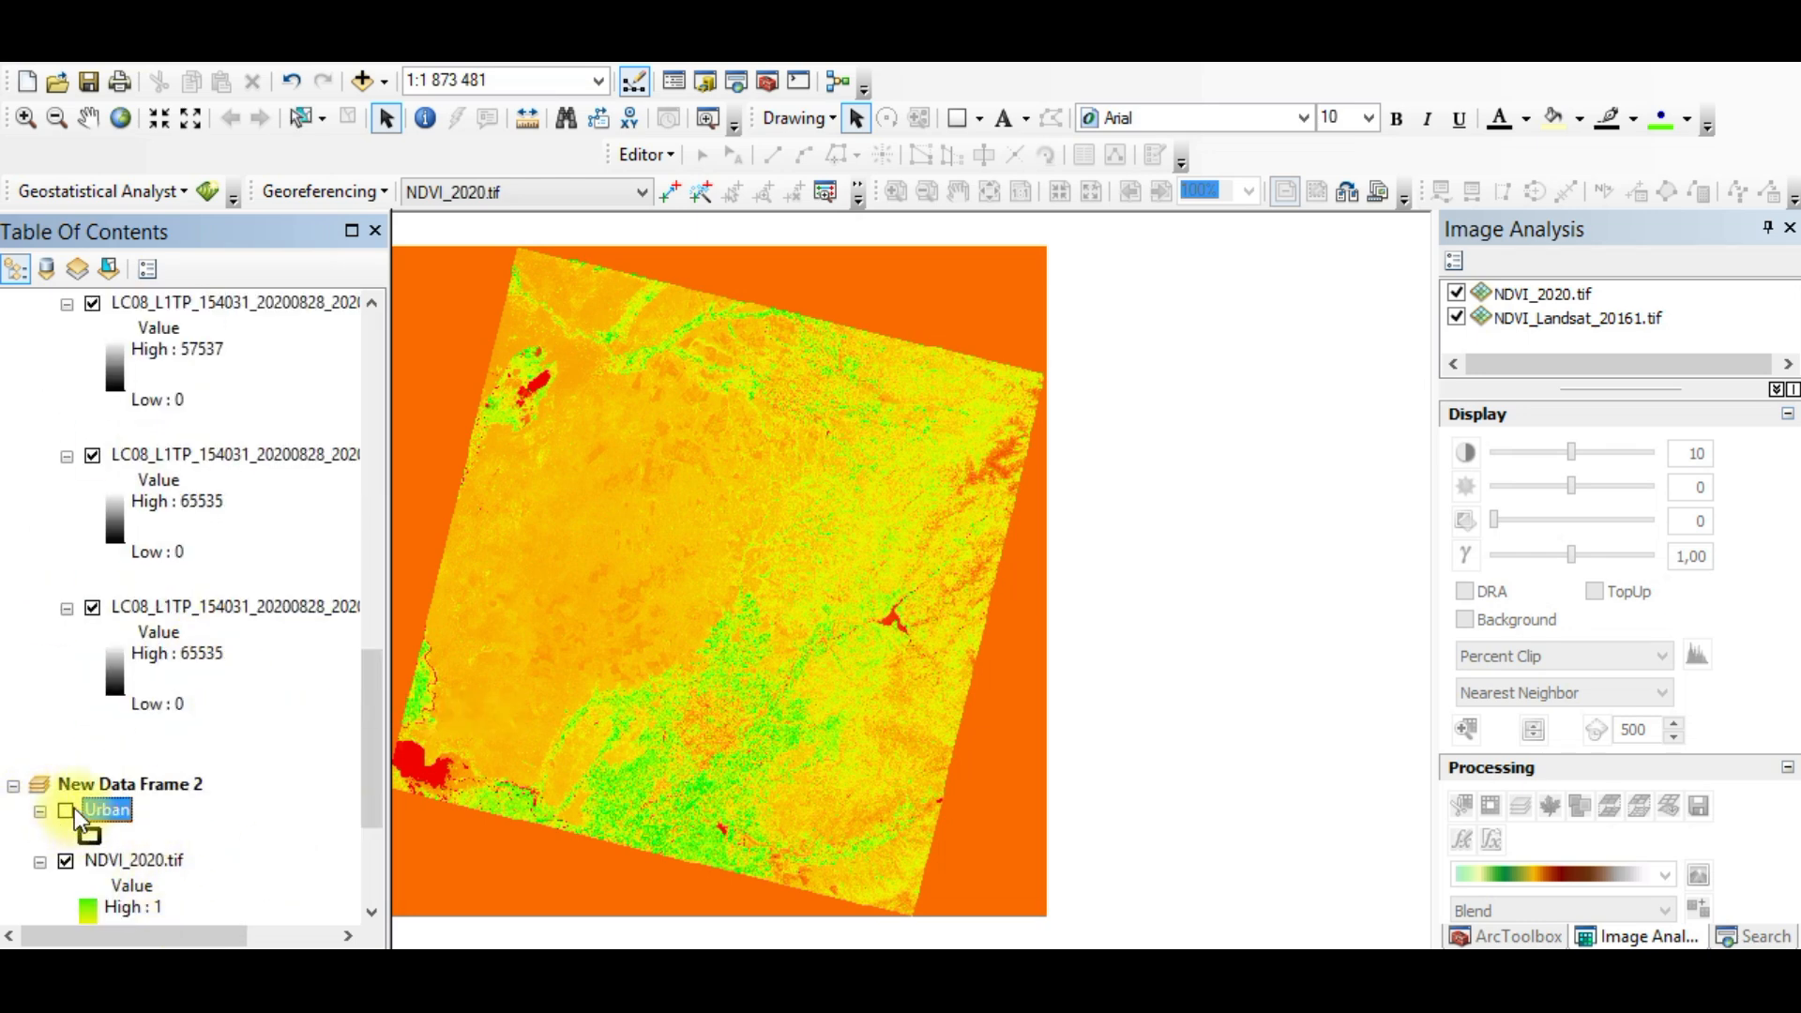
Step: Open the Extract by Mask tool from the Extraction toolset of Spatial Analyst Tools
{"action": "left_click", "coordinate": [1505, 936]}
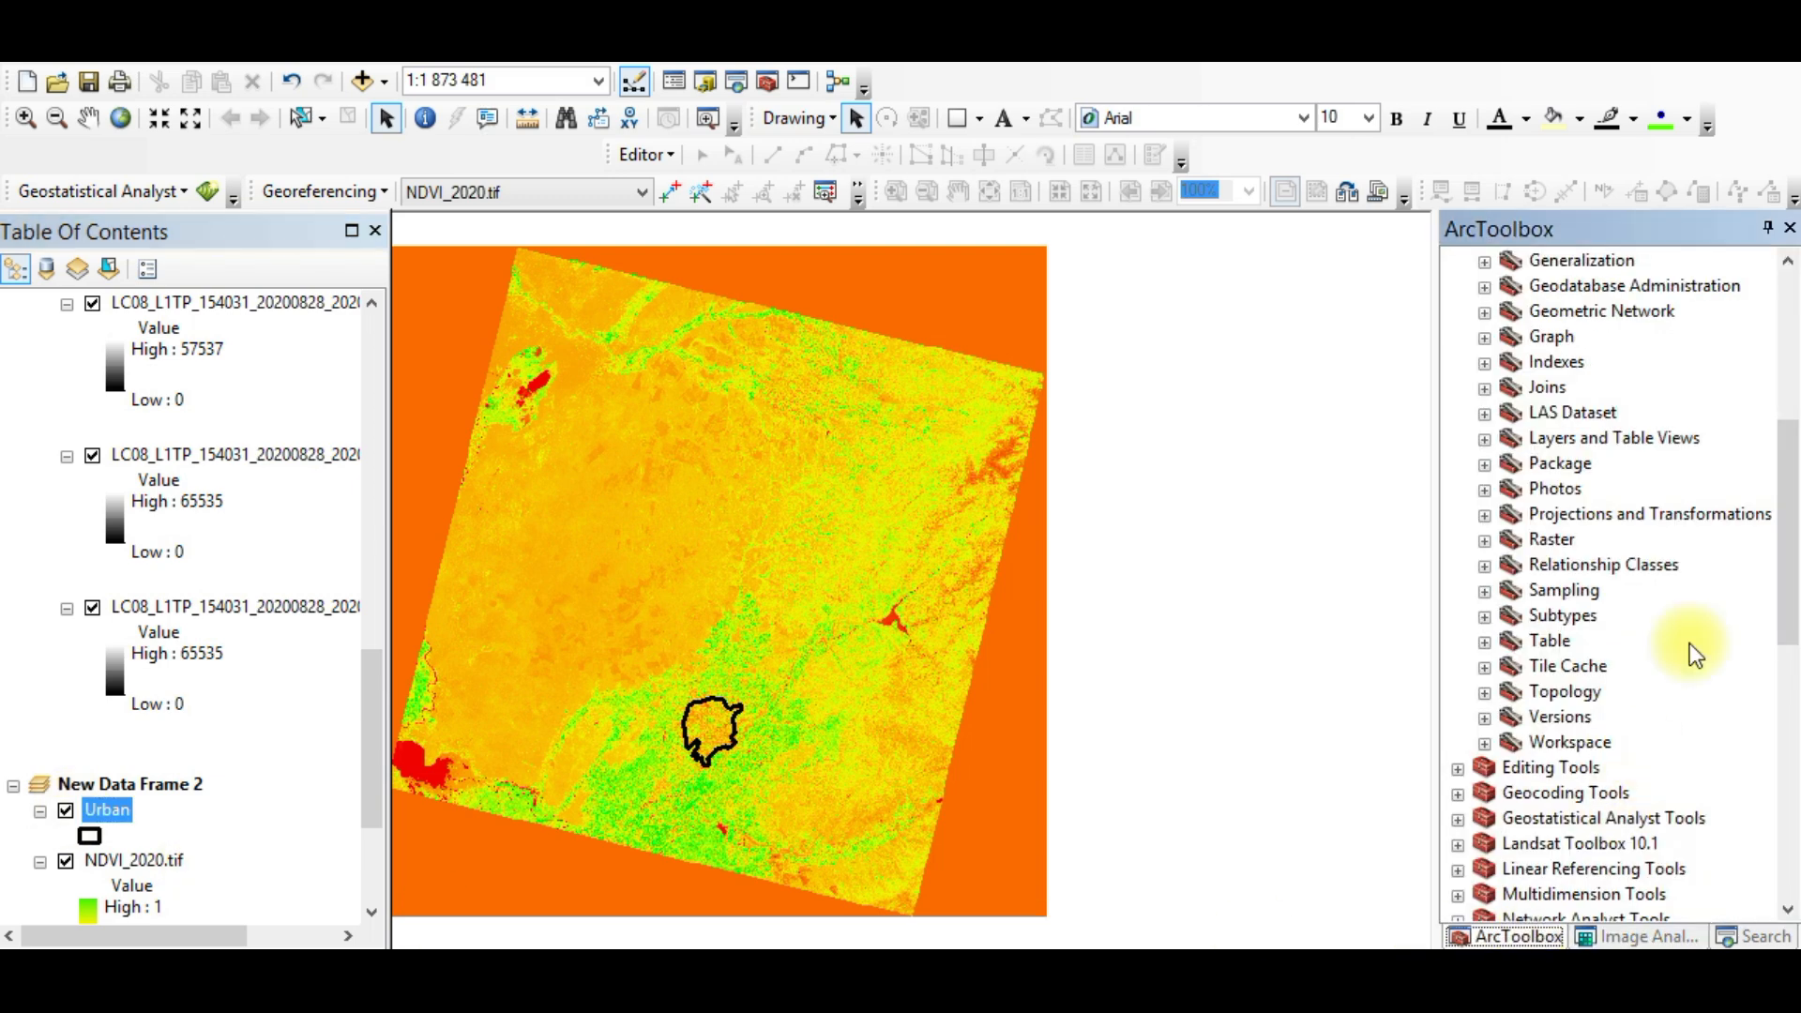
{"action": "scroll", "coordinate": [1696, 633], "scroll_direction": "up", "scroll_amount": 5}
{"action": "scroll", "coordinate": [1696, 633], "scroll_direction": "up", "scroll_amount": 1}
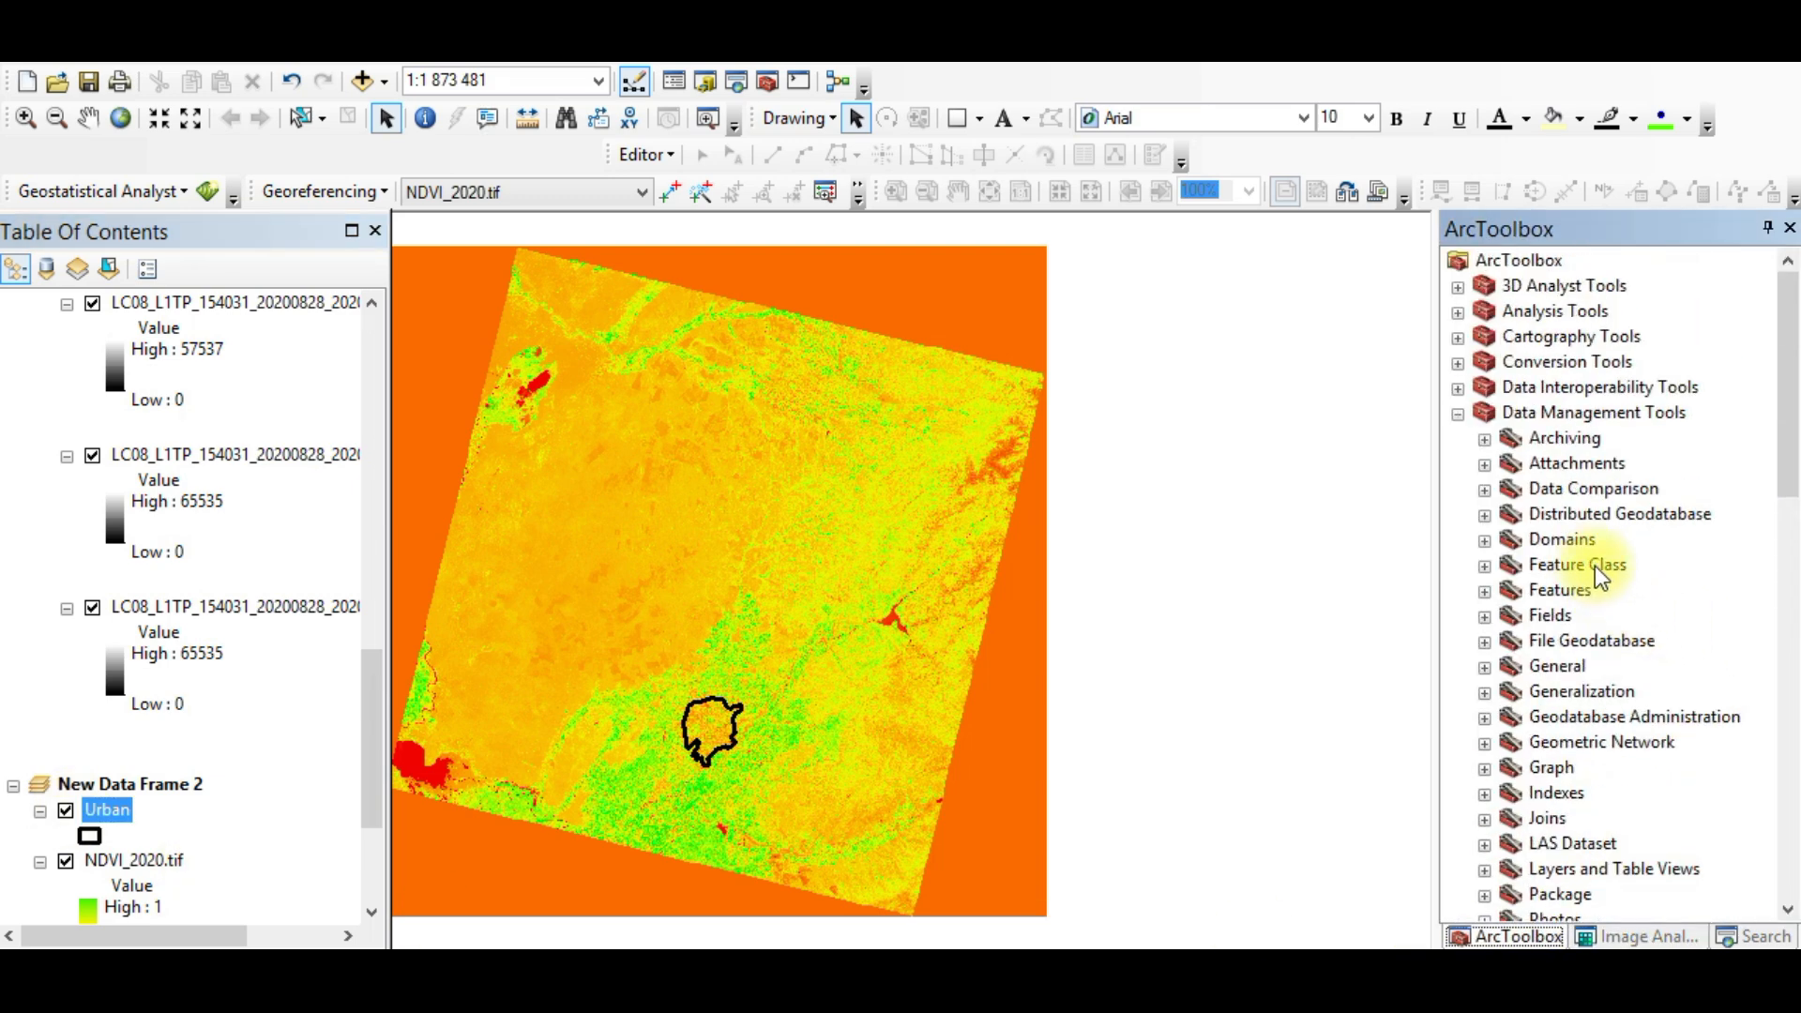
{"action": "scroll", "coordinate": [1524, 403], "scroll_direction": "down", "scroll_amount": 9}
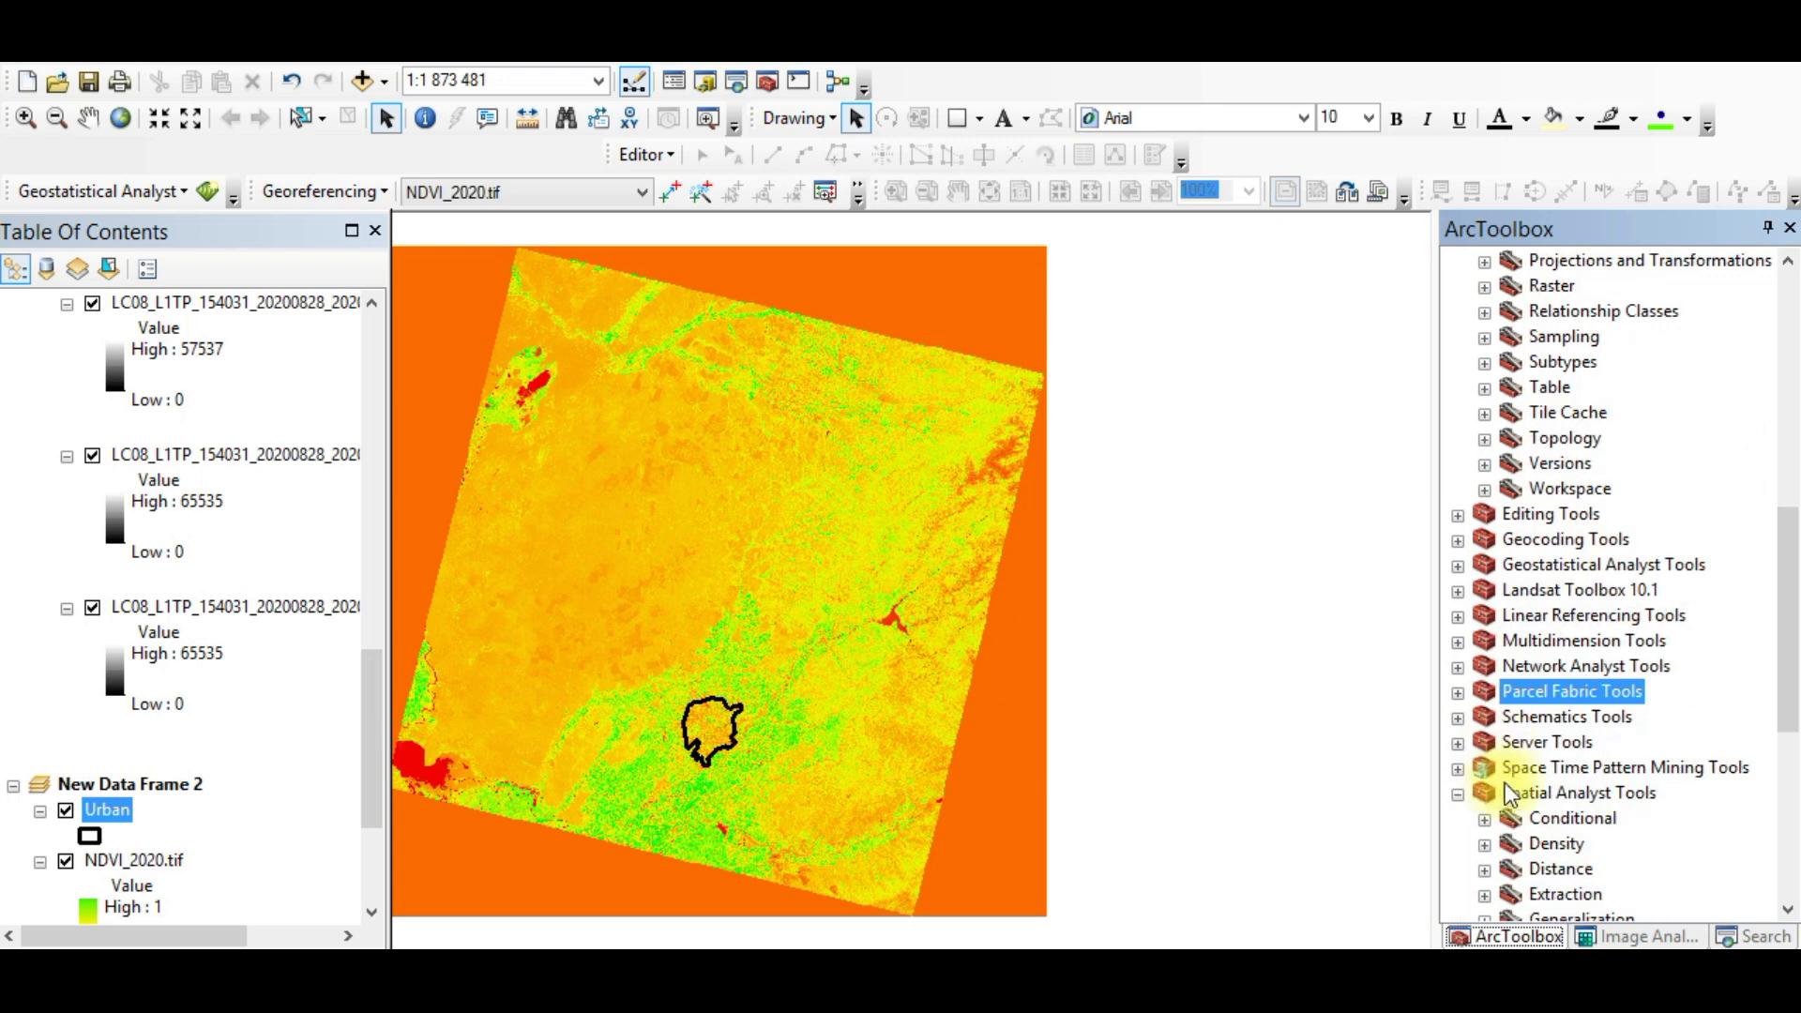
{"action": "scroll", "coordinate": [1473, 787], "scroll_direction": "down", "scroll_amount": 2}
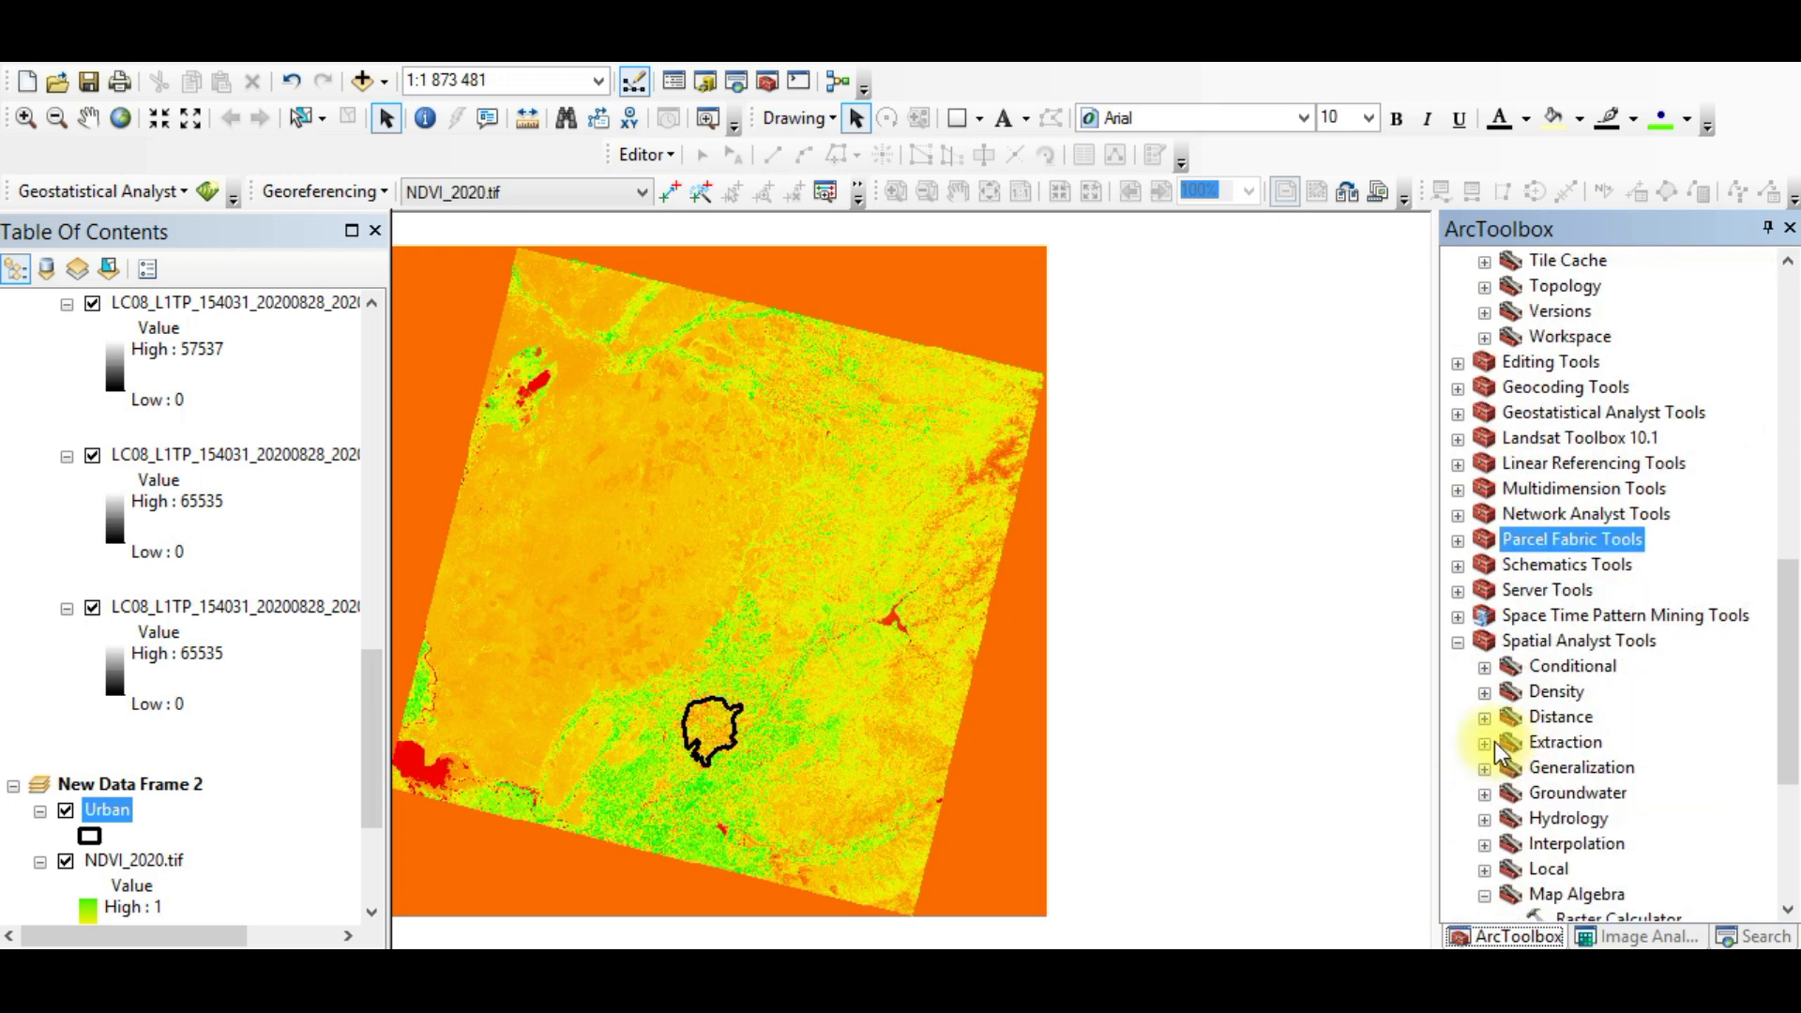
{"action": "left_click", "coordinate": [1548, 641]}
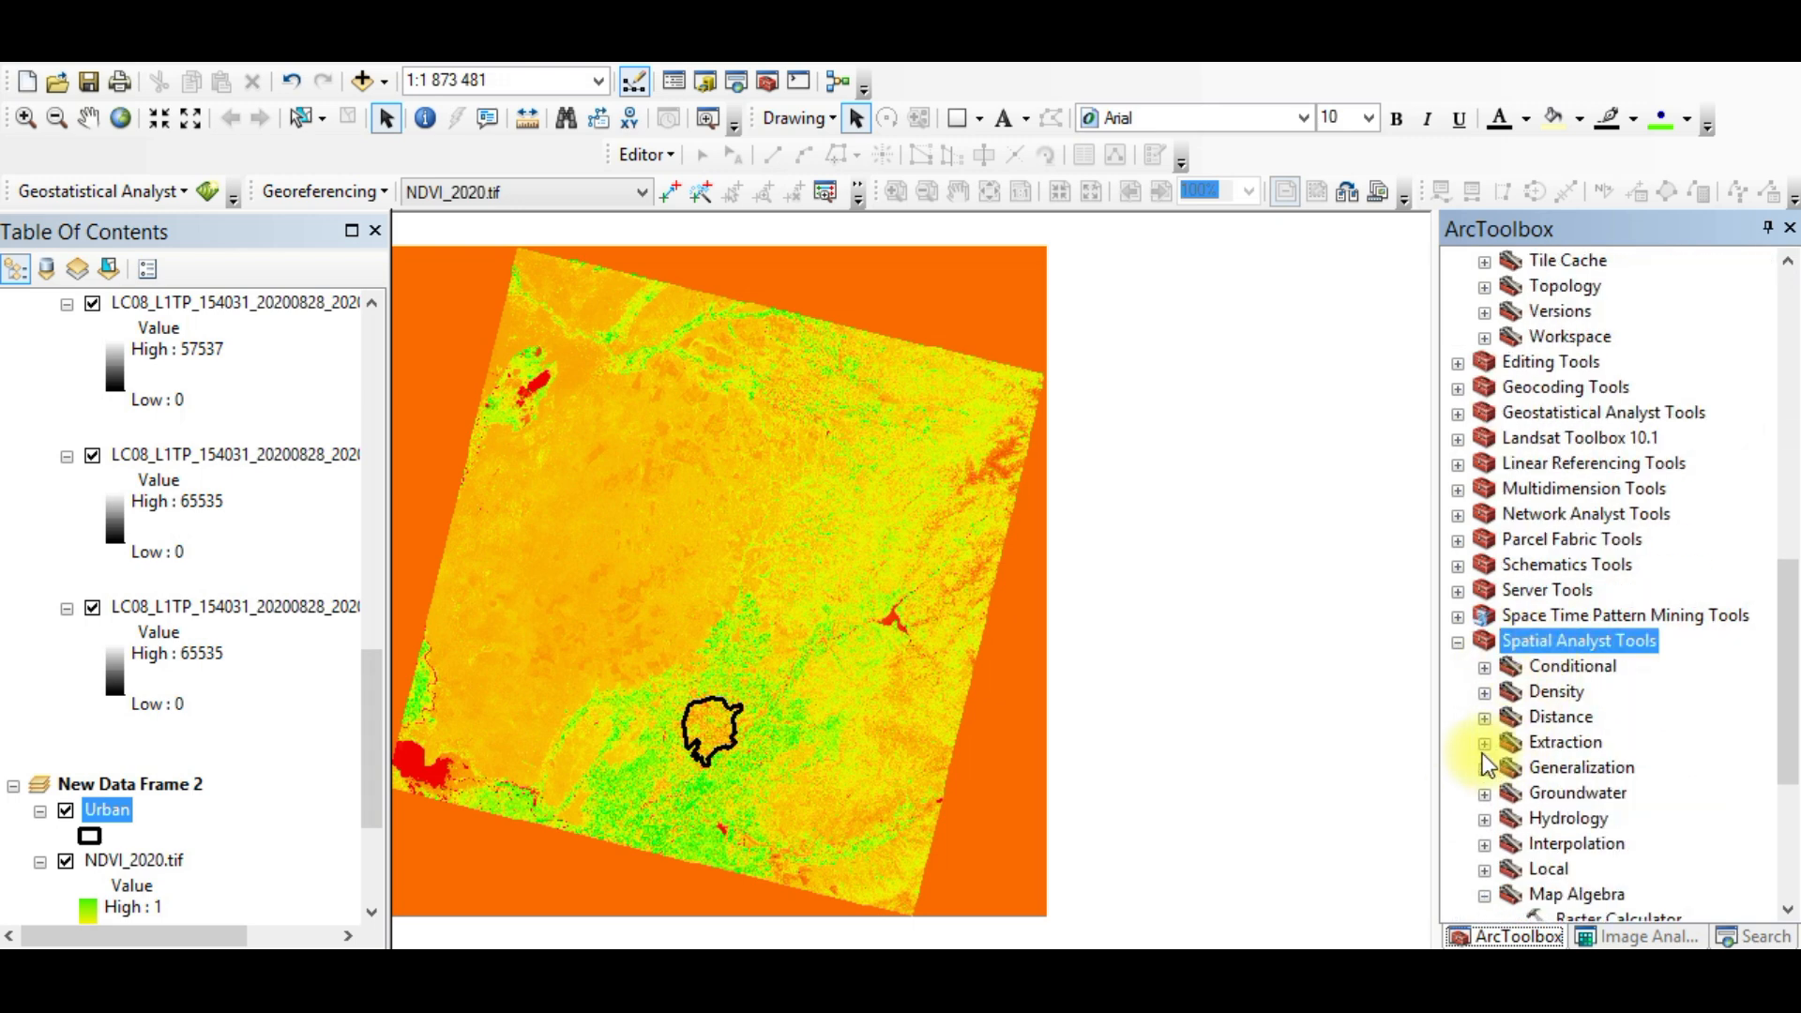
{"action": "left_click", "coordinate": [1484, 745]}
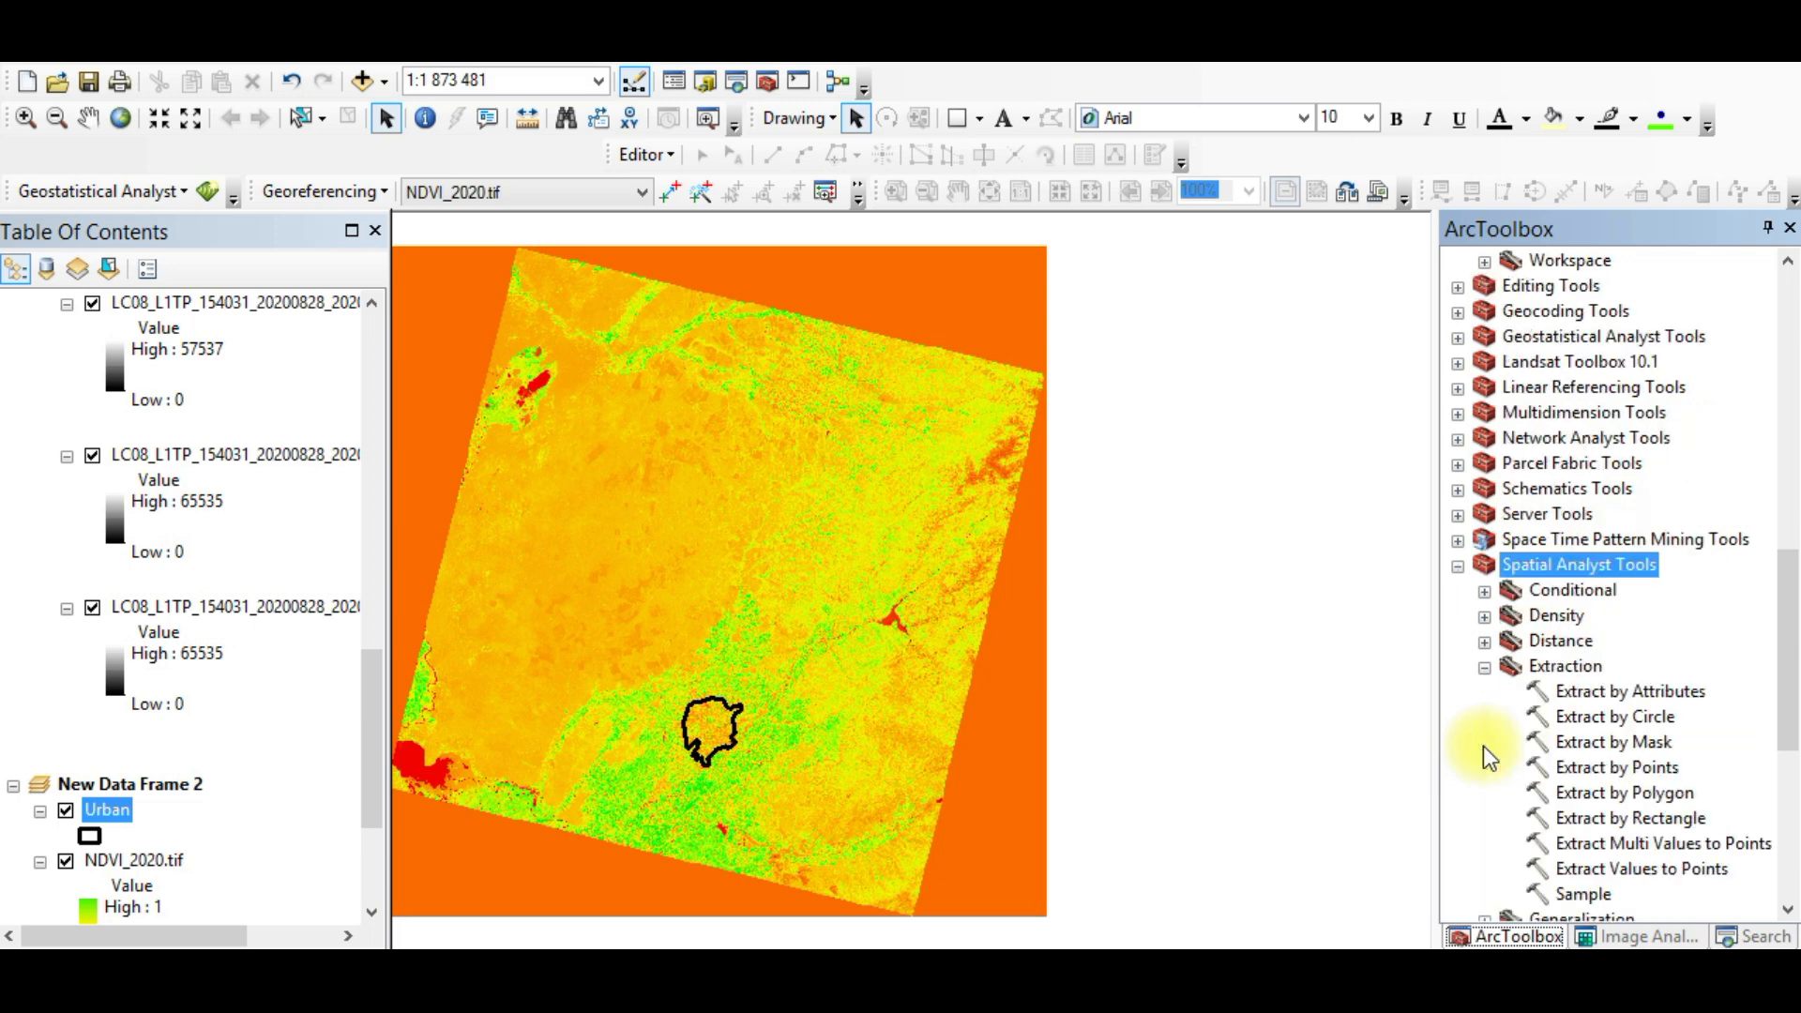
{"action": "double_click", "coordinate": [1595, 742]}
Step: Extract NDVI_Landsat_20161.tif using Urban as the mask, saving the output raster as Urban_NDVI16 in Default.gdb
{"action": "left_click", "coordinate": [1162, 198]}
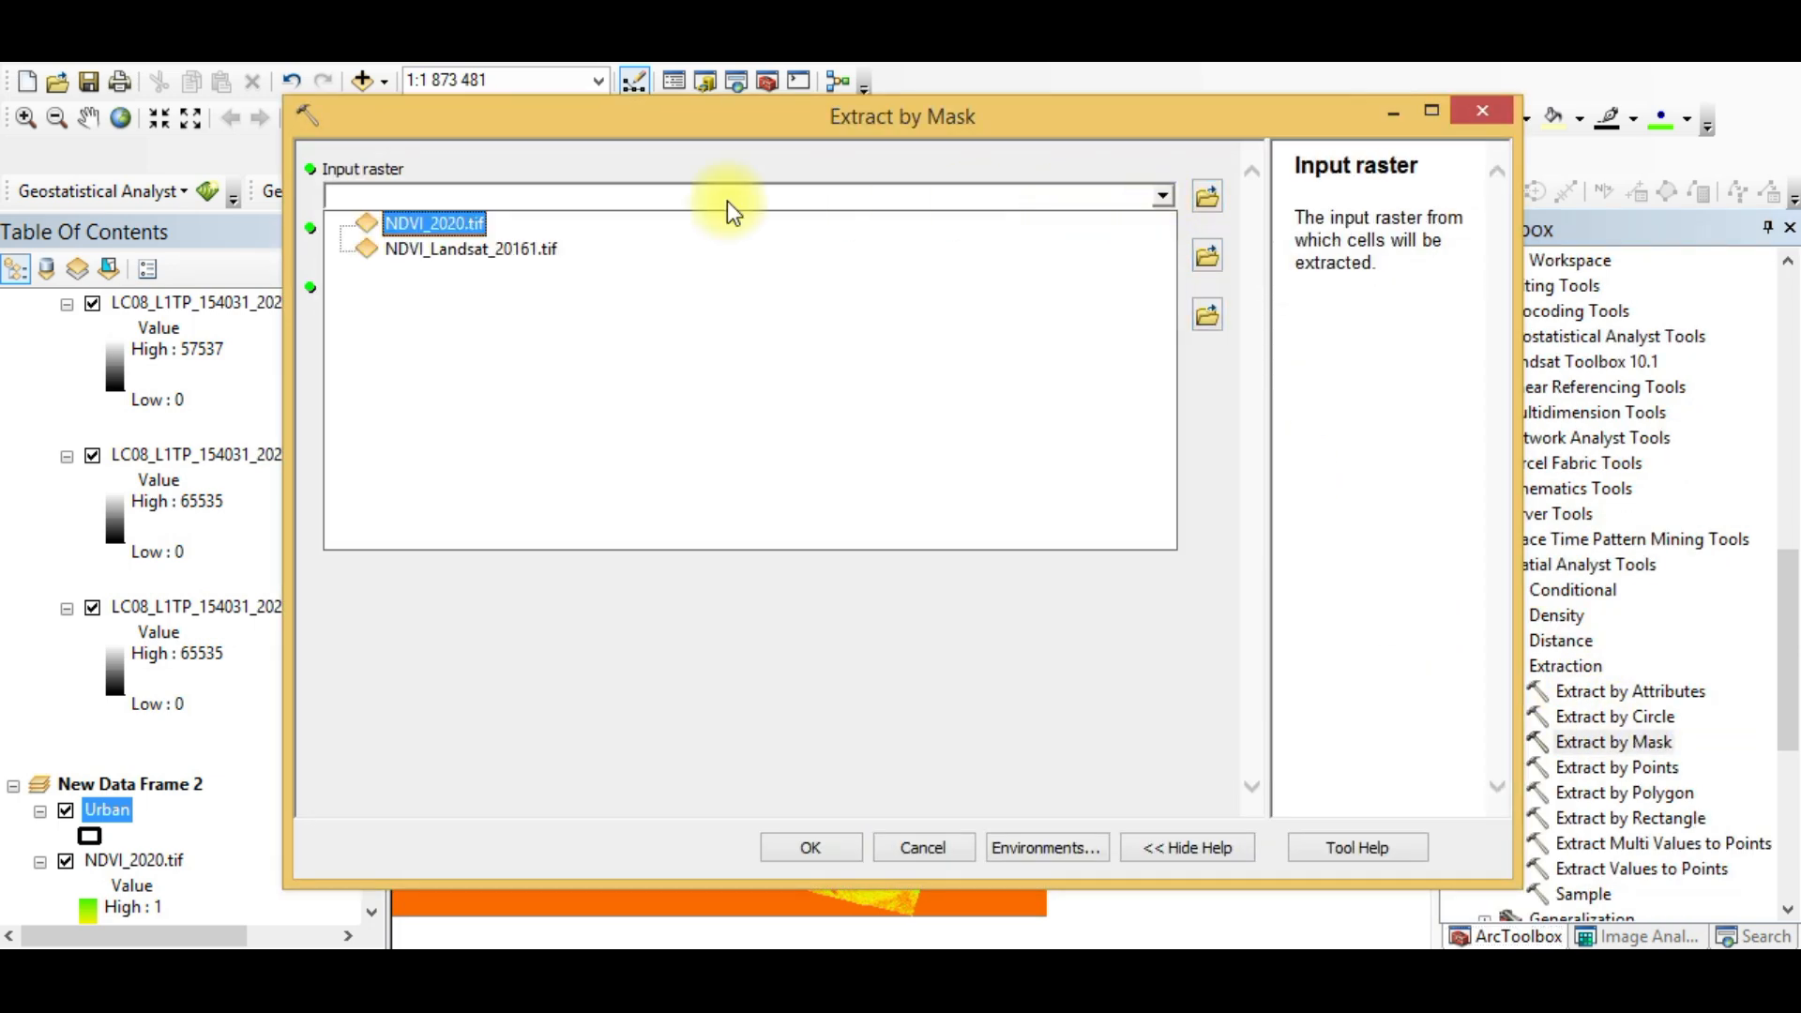
{"action": "left_click", "coordinate": [463, 261]}
{"action": "left_click", "coordinate": [1162, 255]}
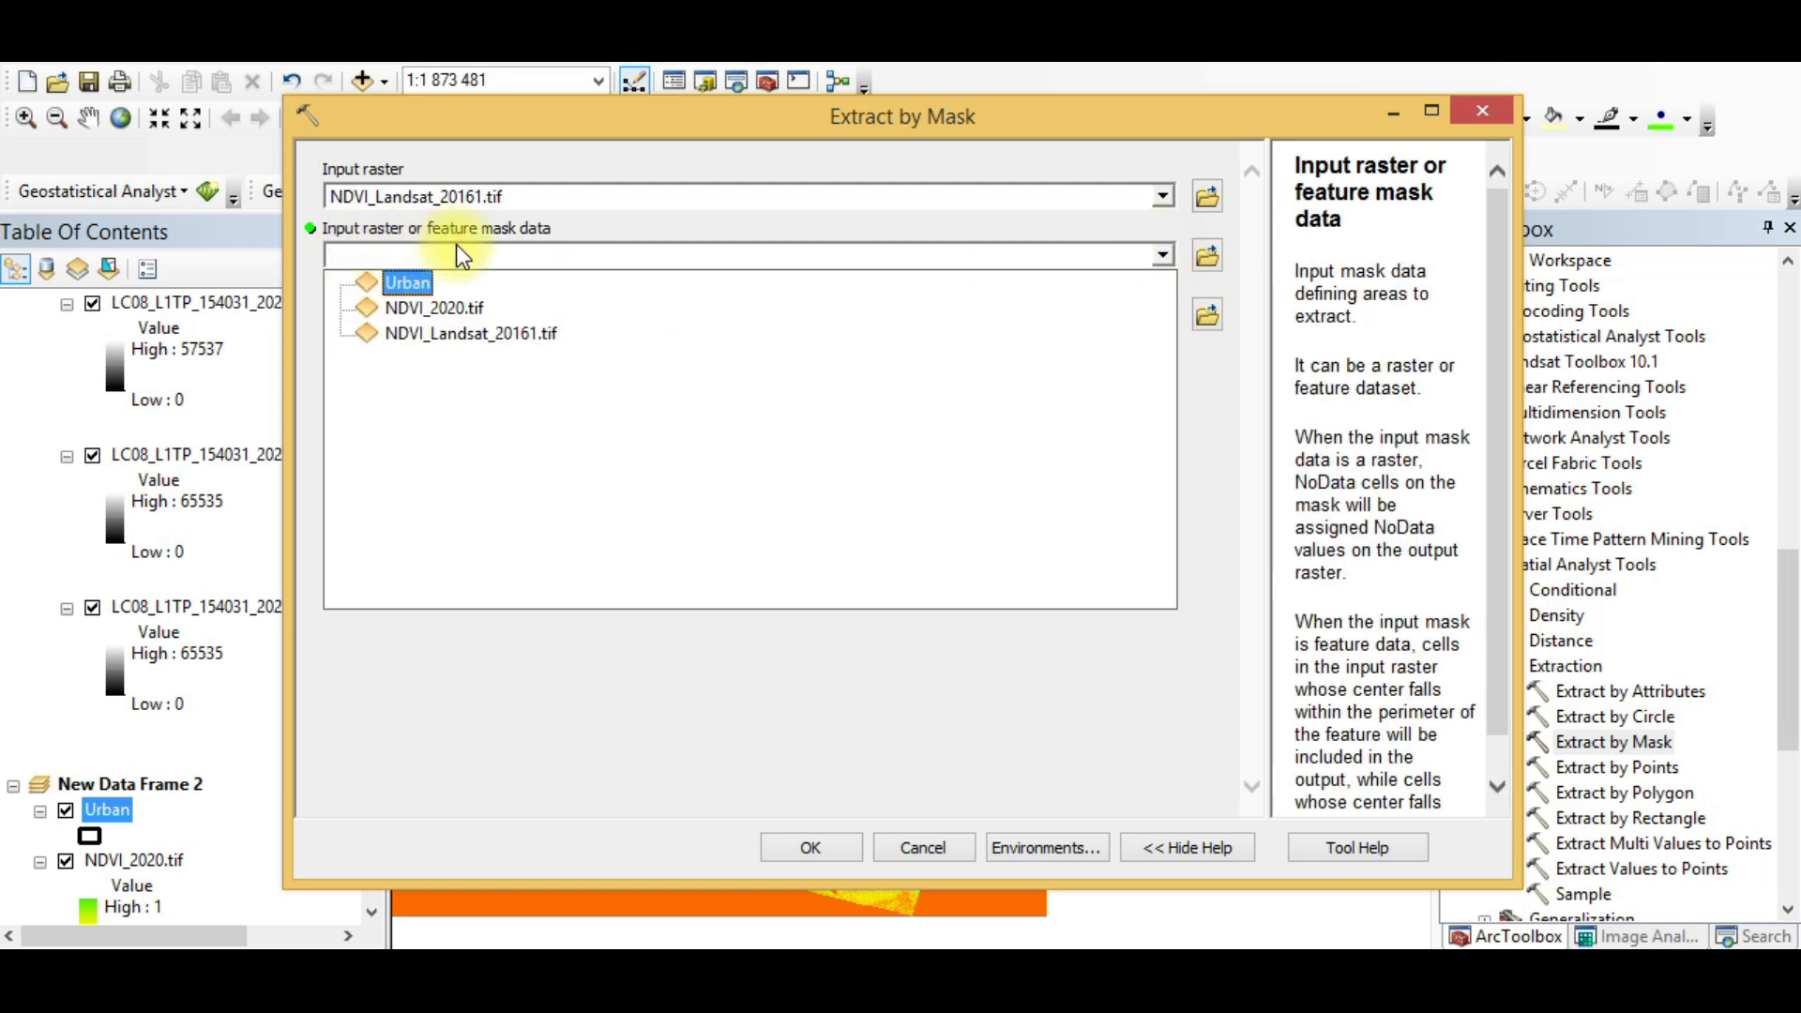
{"action": "left_click", "coordinate": [424, 282]}
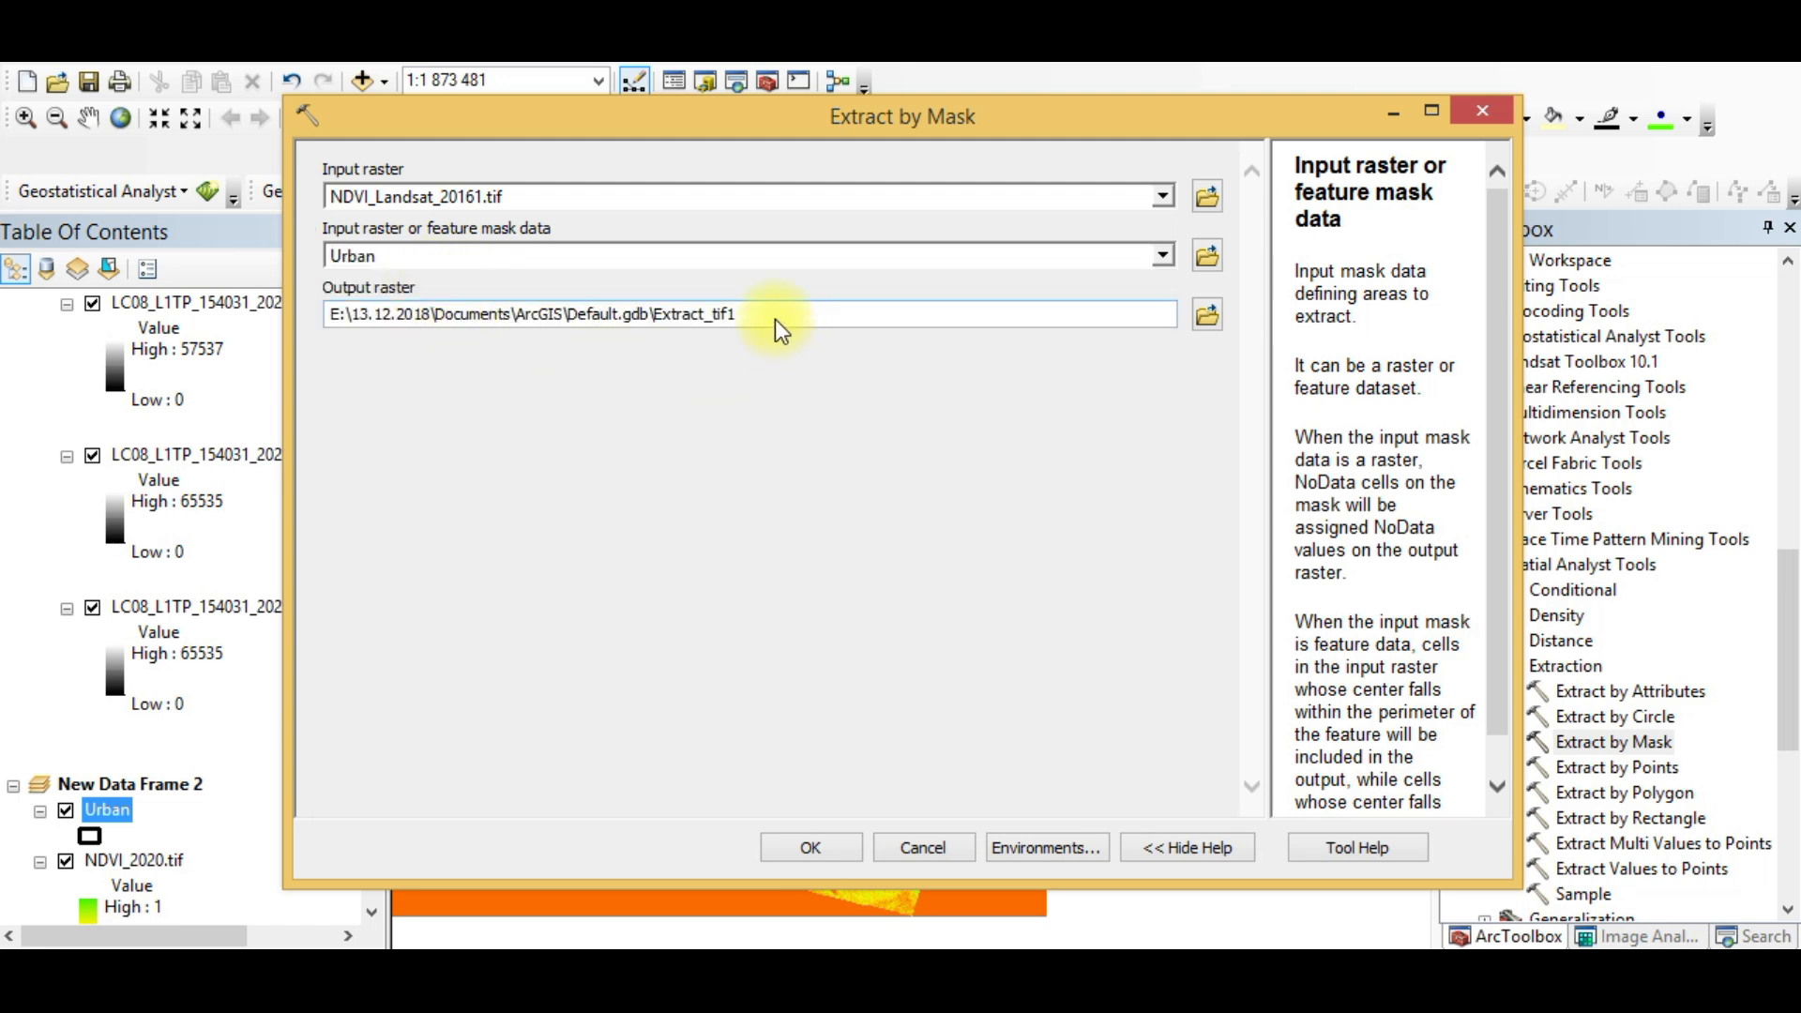
{"action": "left_click_drag", "start_coordinate": [775, 317], "coordinate": [649, 315]}
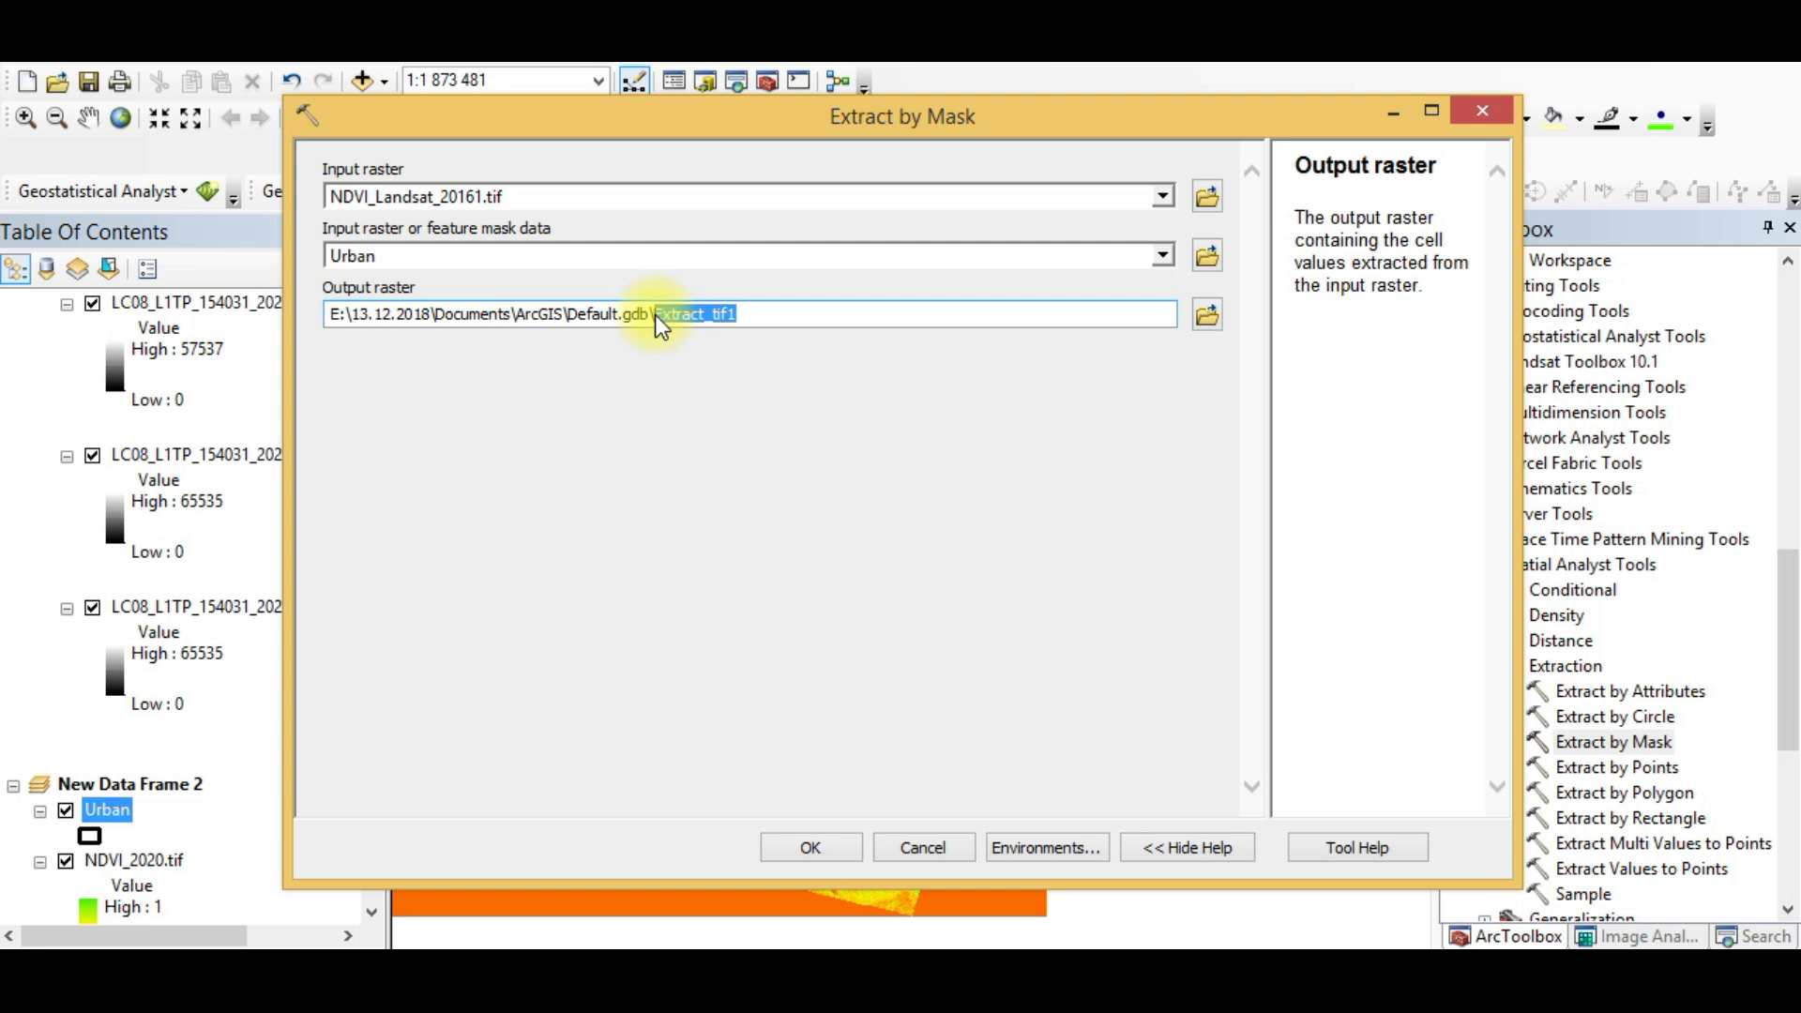
{"action": "type", "text": "Urban"}
{"action": "left_click", "coordinate": [825, 849]}
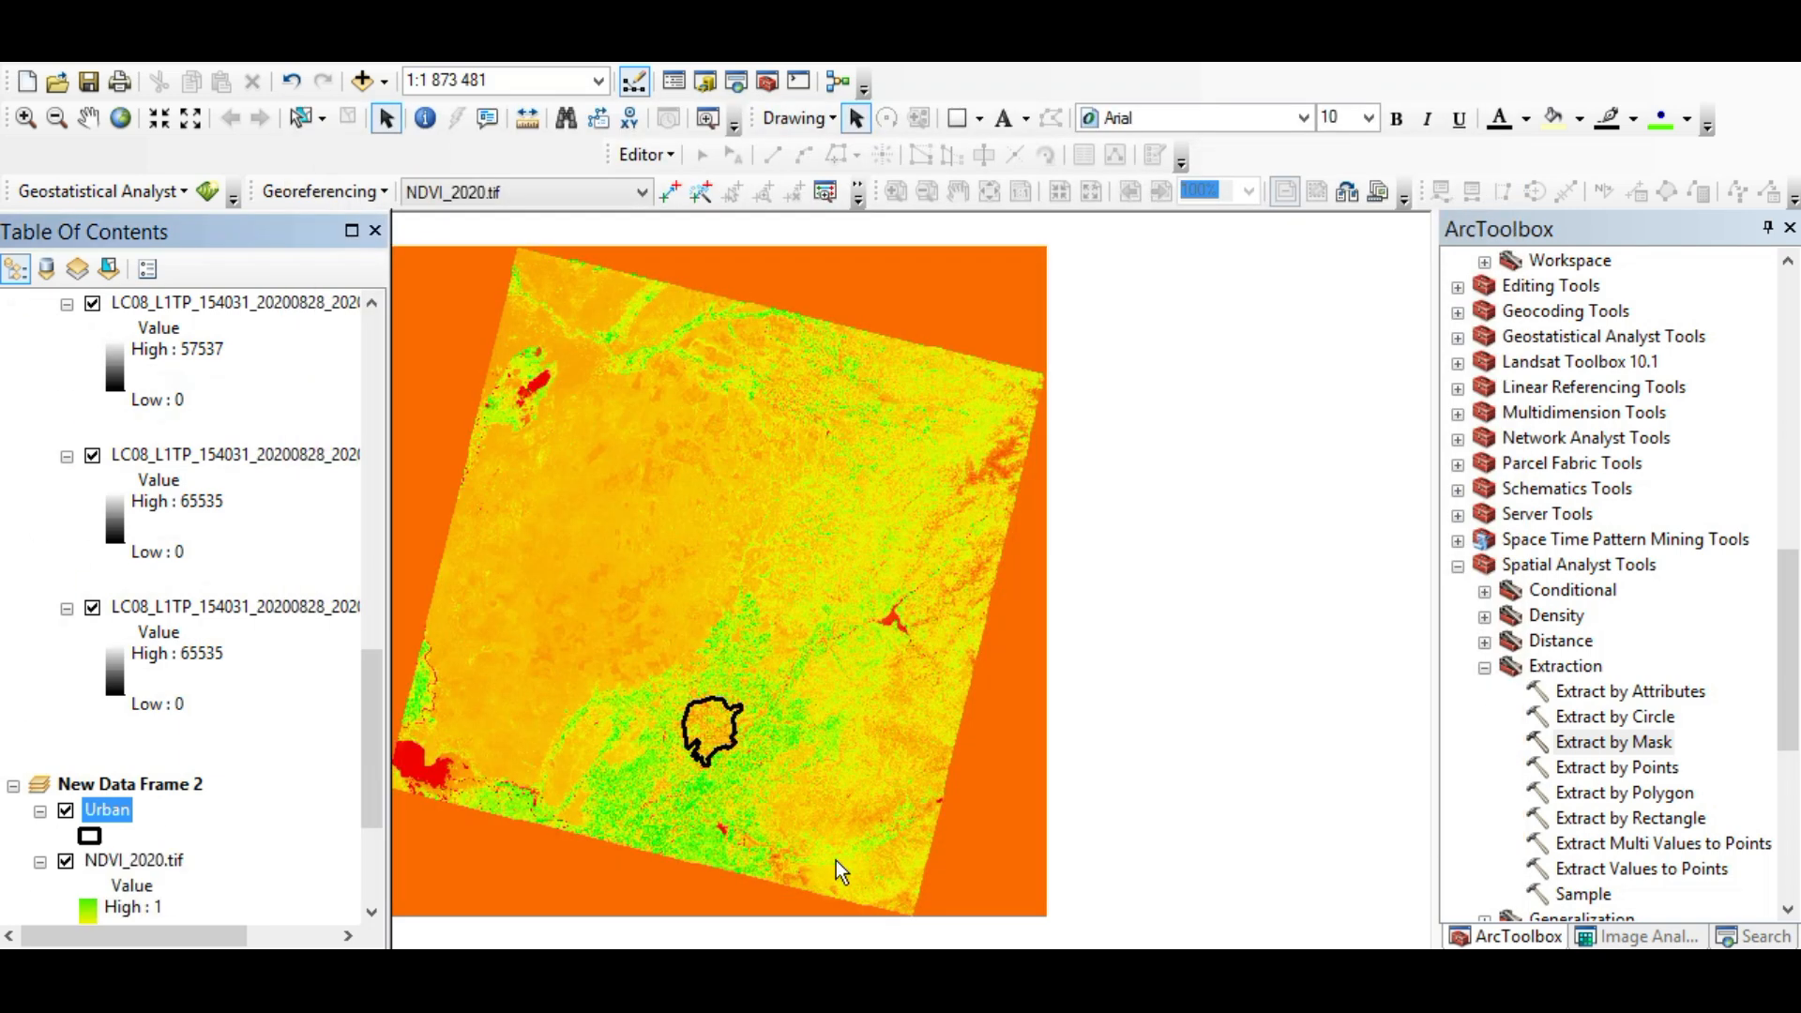
Step: Hide the full-scene NDVI_2020.tif and NDVI_Landsat_20161.tif layers in New Data Frame 2
{"action": "scroll", "coordinate": [114, 703], "scroll_direction": "down", "scroll_amount": 1}
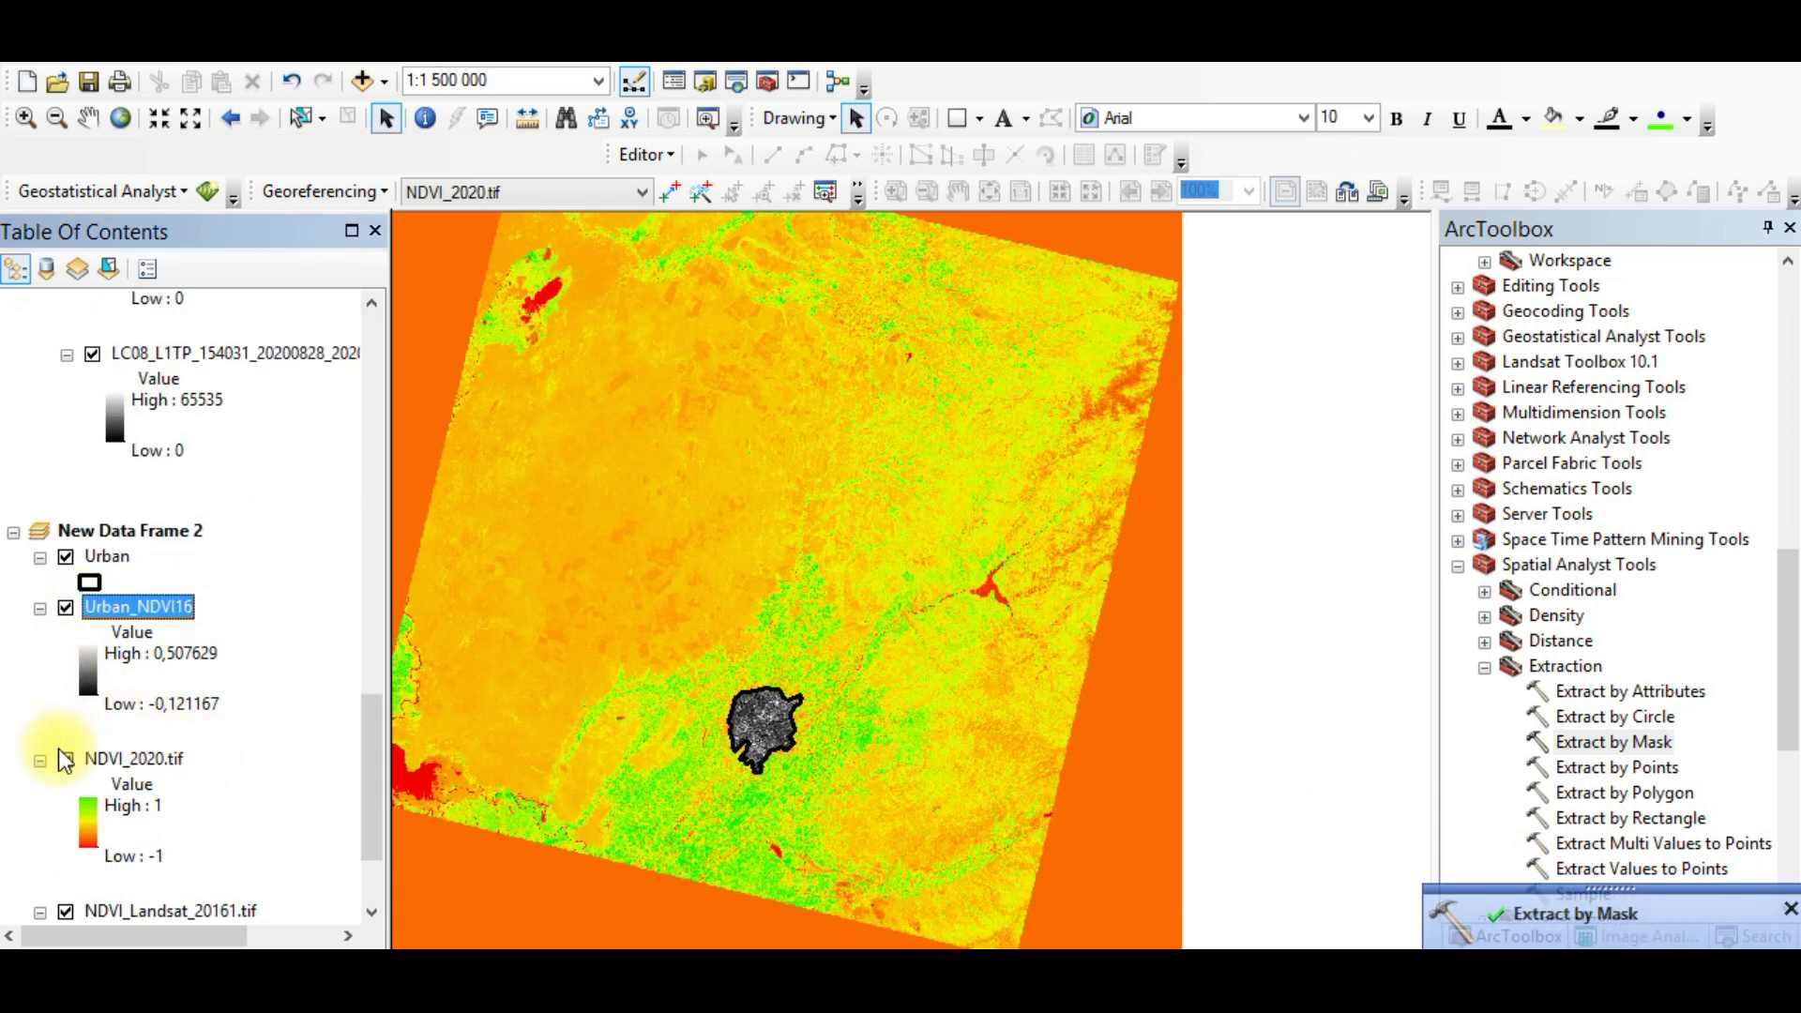
{"action": "left_click", "coordinate": [64, 760]}
{"action": "scroll", "coordinate": [105, 809], "scroll_direction": "down", "scroll_amount": 3}
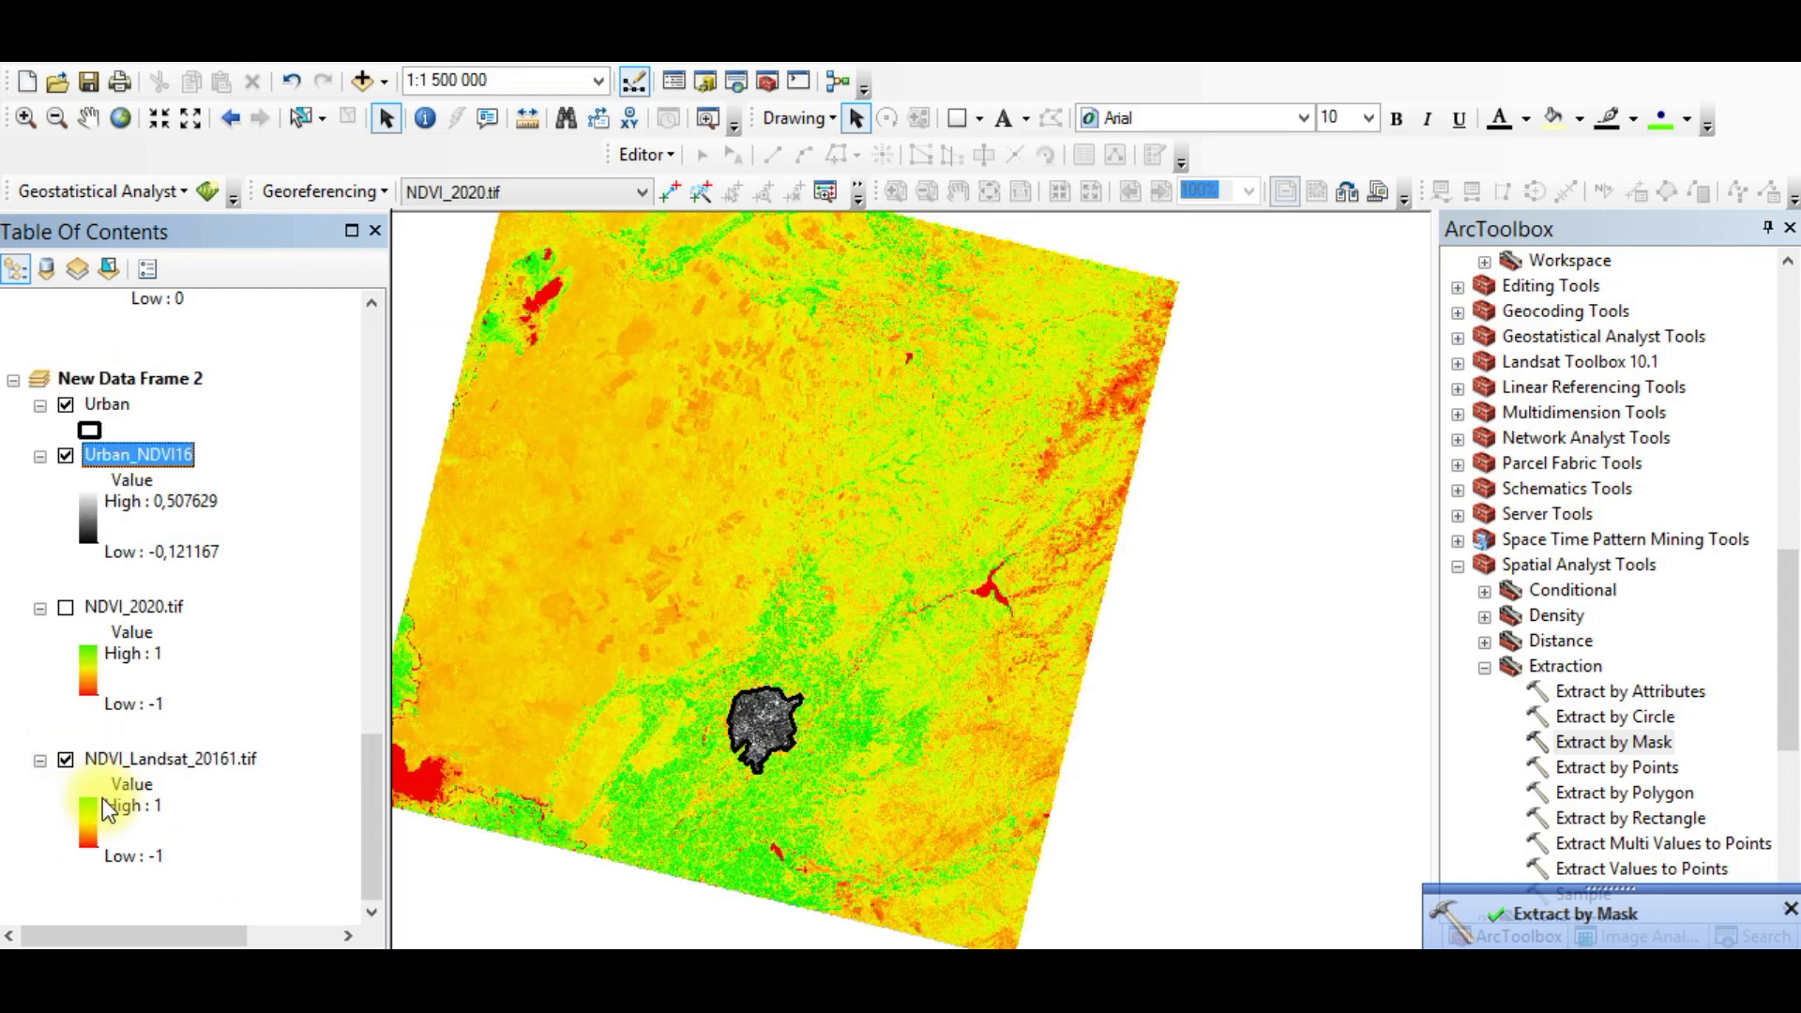
{"action": "left_click", "coordinate": [66, 760]}
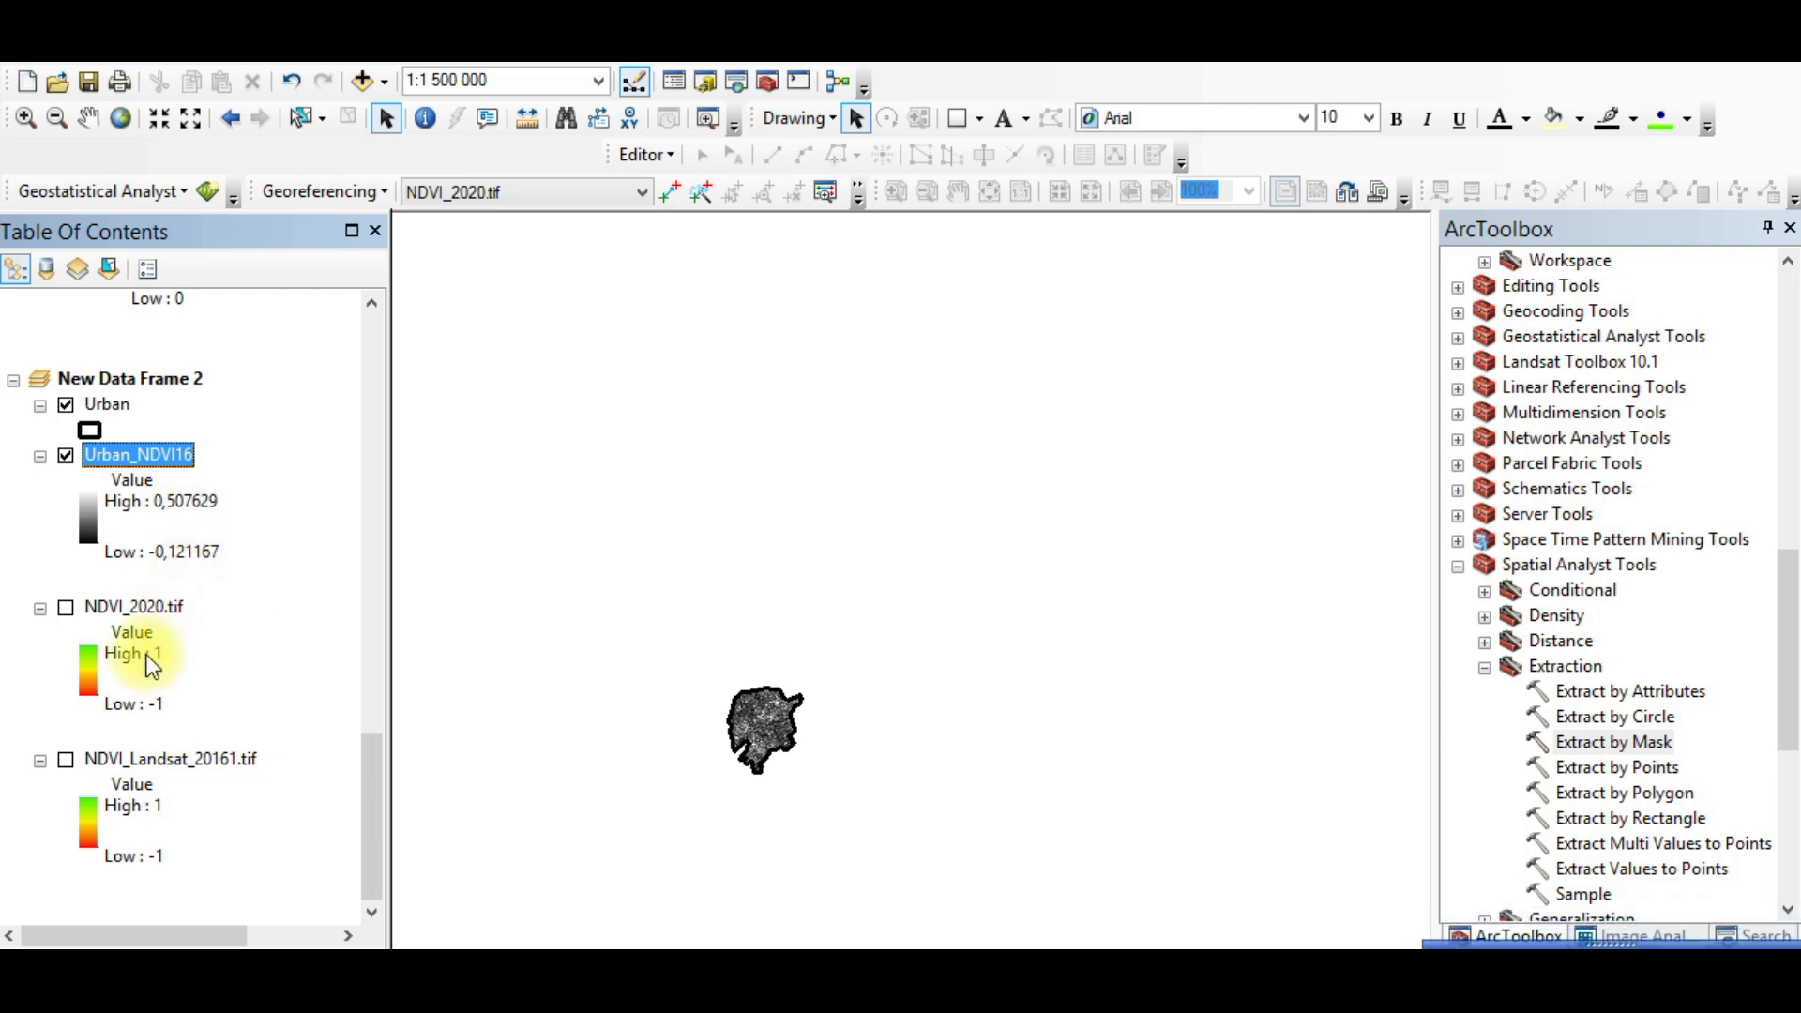
Step: Extract NDVI_2020.tif by mask with the Urban layer, saving the output raster as Urban_NDVI20 in Default.gdb
{"action": "double_click", "coordinate": [1615, 742]}
{"action": "left_click", "coordinate": [1164, 196]}
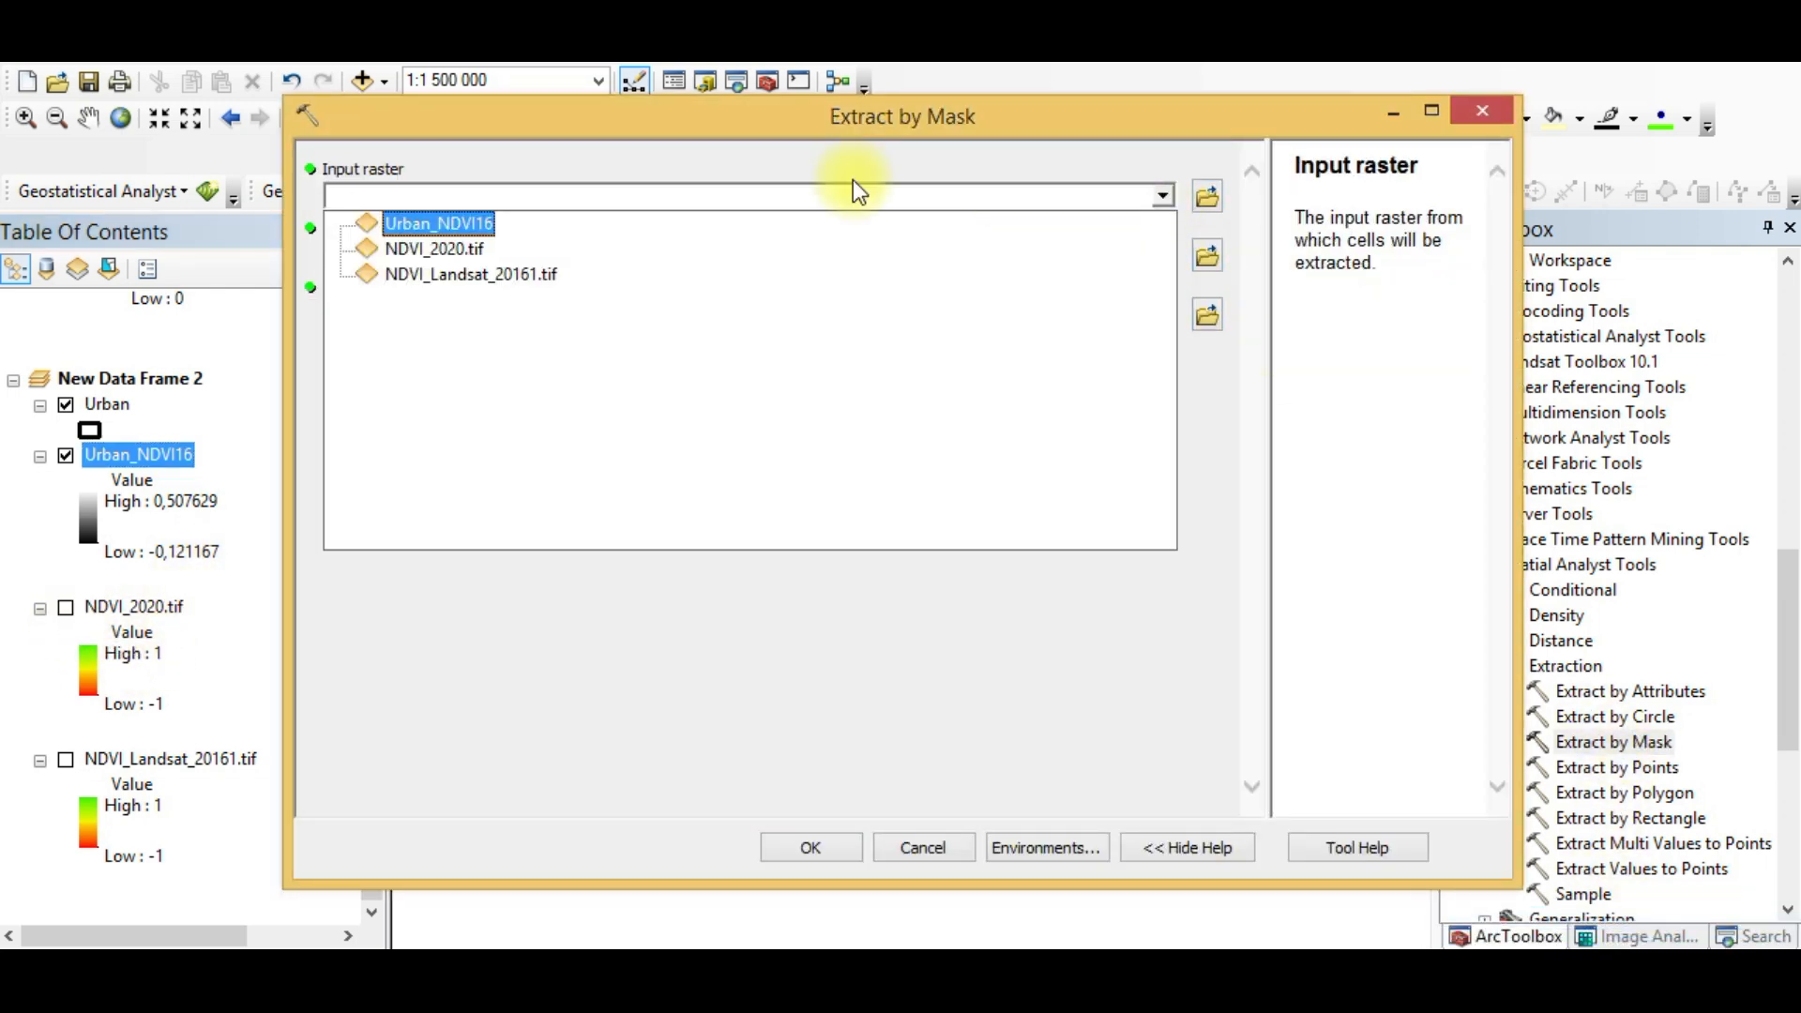
{"action": "left_click", "coordinate": [482, 250]}
{"action": "left_click", "coordinate": [1163, 255]}
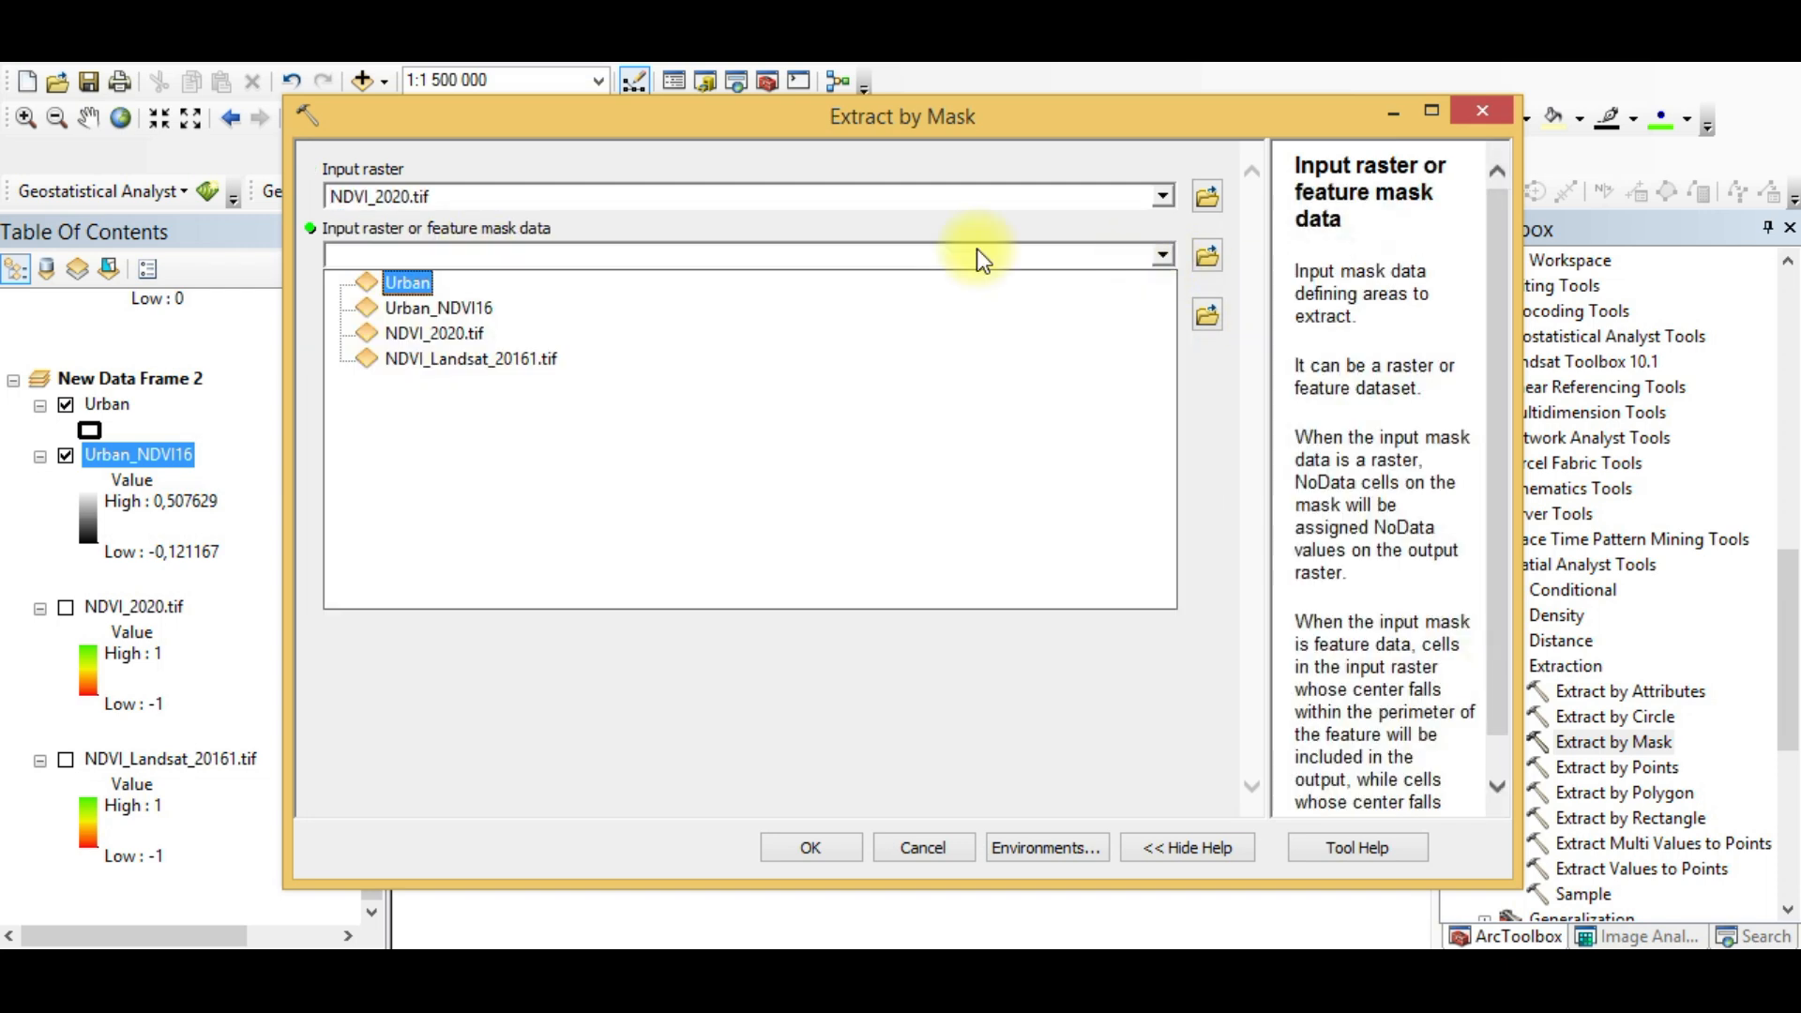
{"action": "left_click", "coordinate": [405, 280]}
{"action": "left_click_drag", "start_coordinate": [776, 321], "coordinate": [687, 319]}
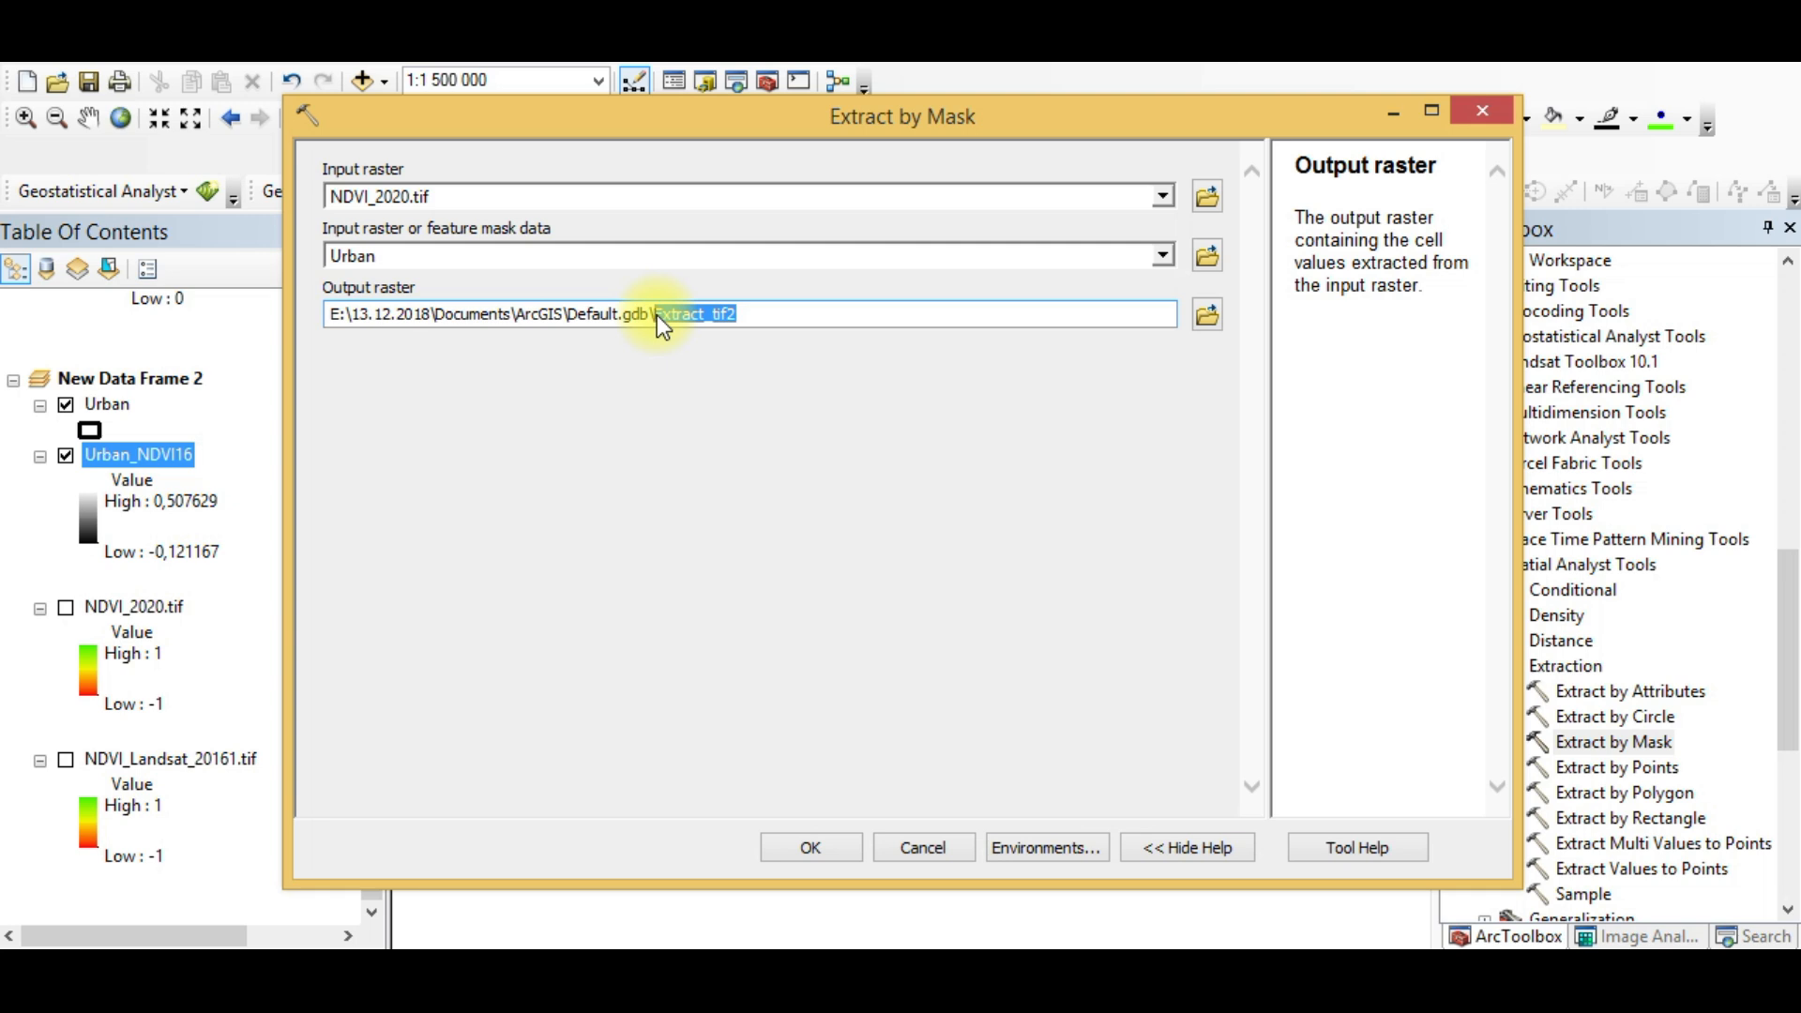
{"action": "type", "text": "Urban"}
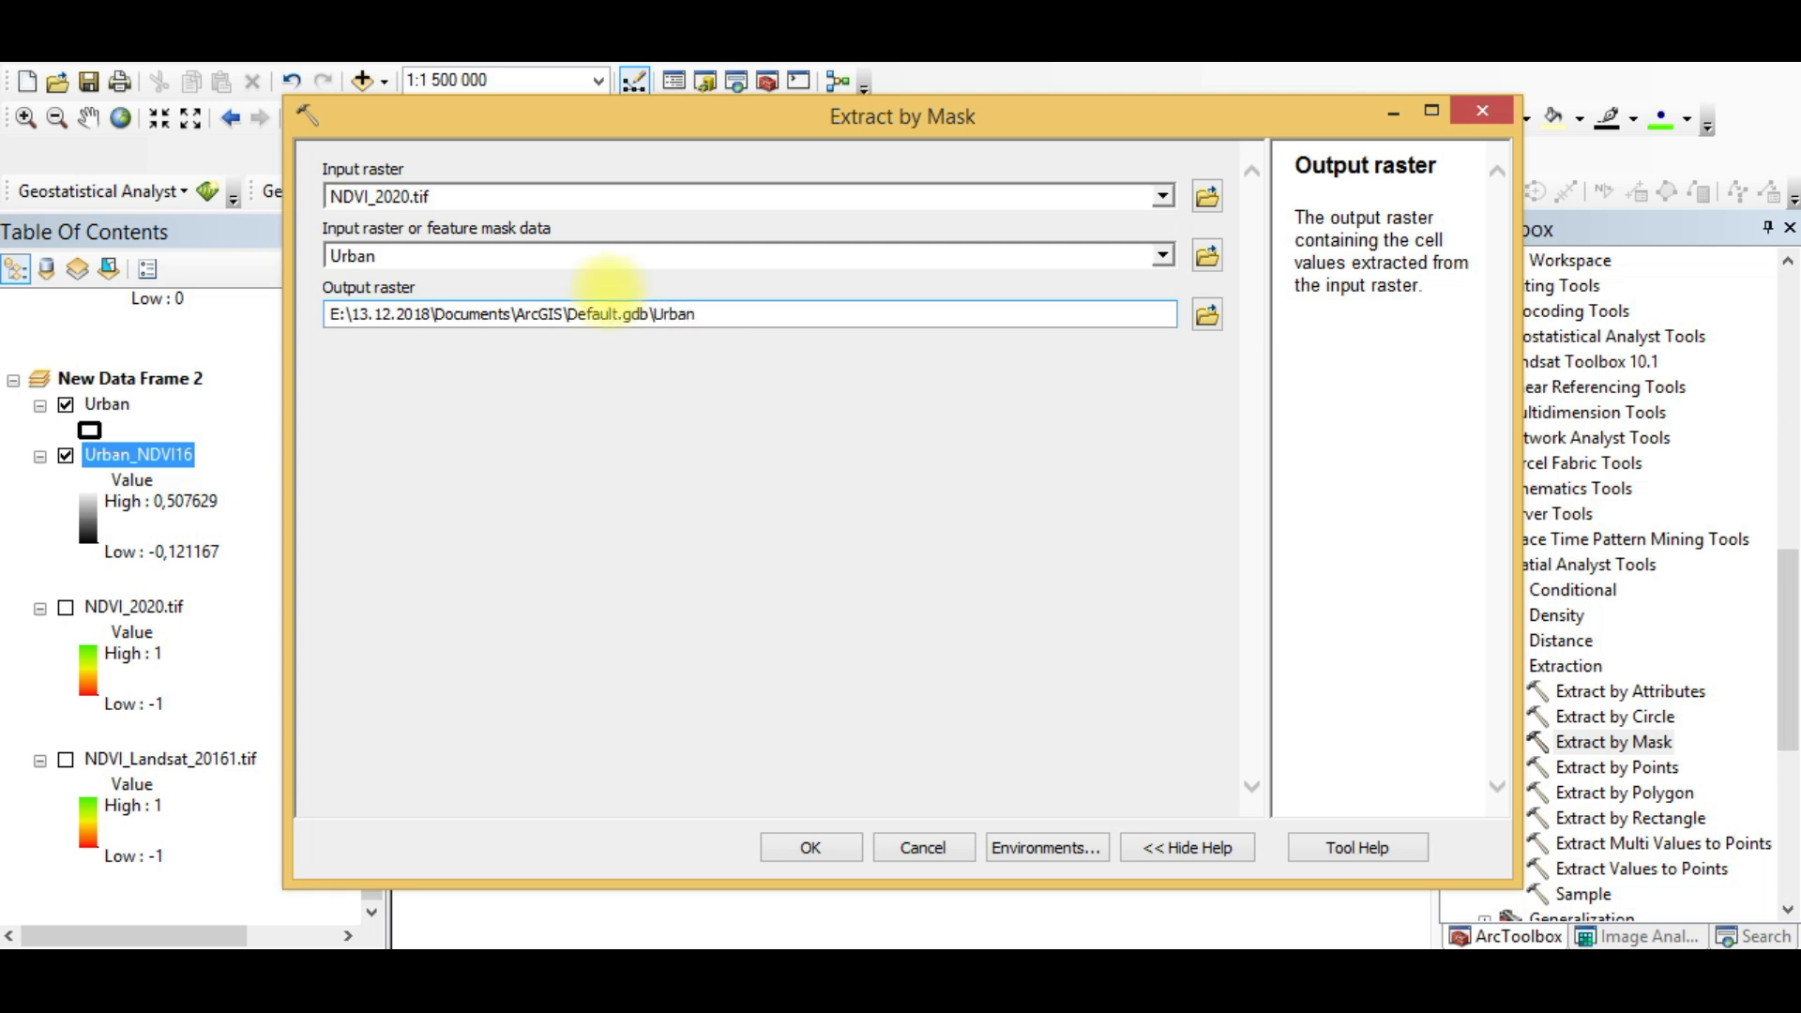
{"action": "type", "text": "_NDVI20"}
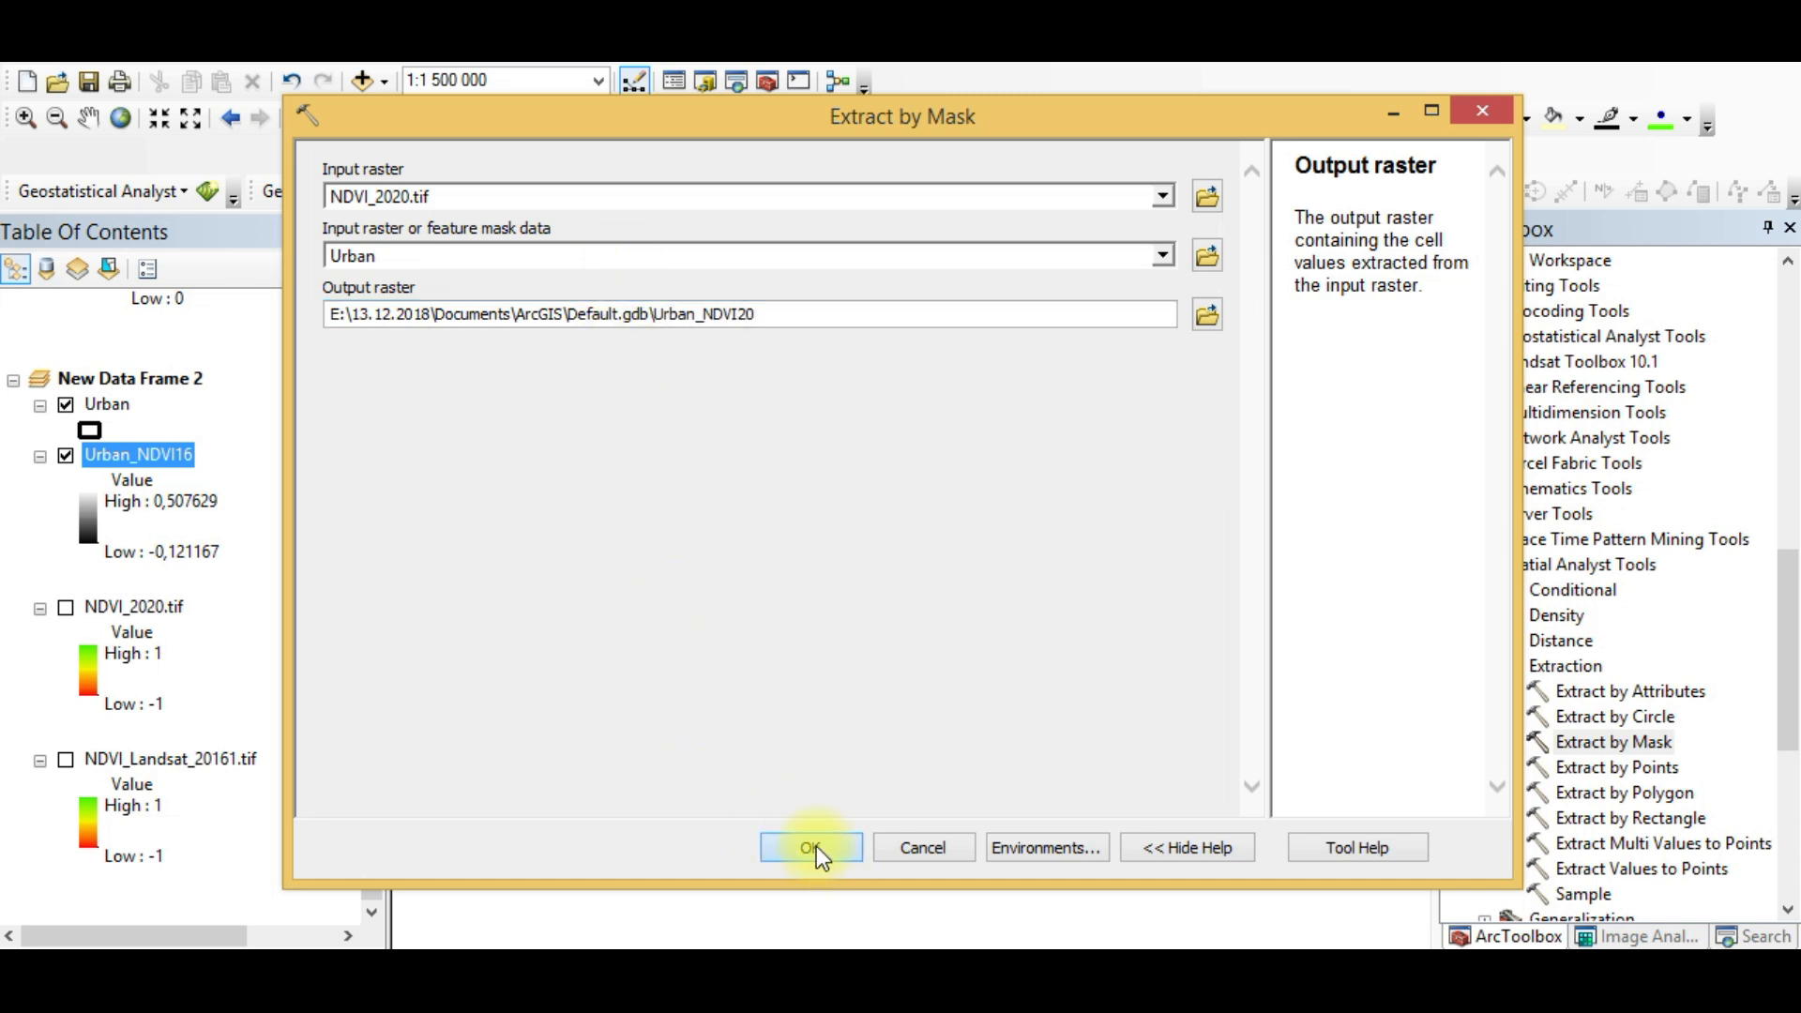
{"action": "left_click", "coordinate": [816, 847]}
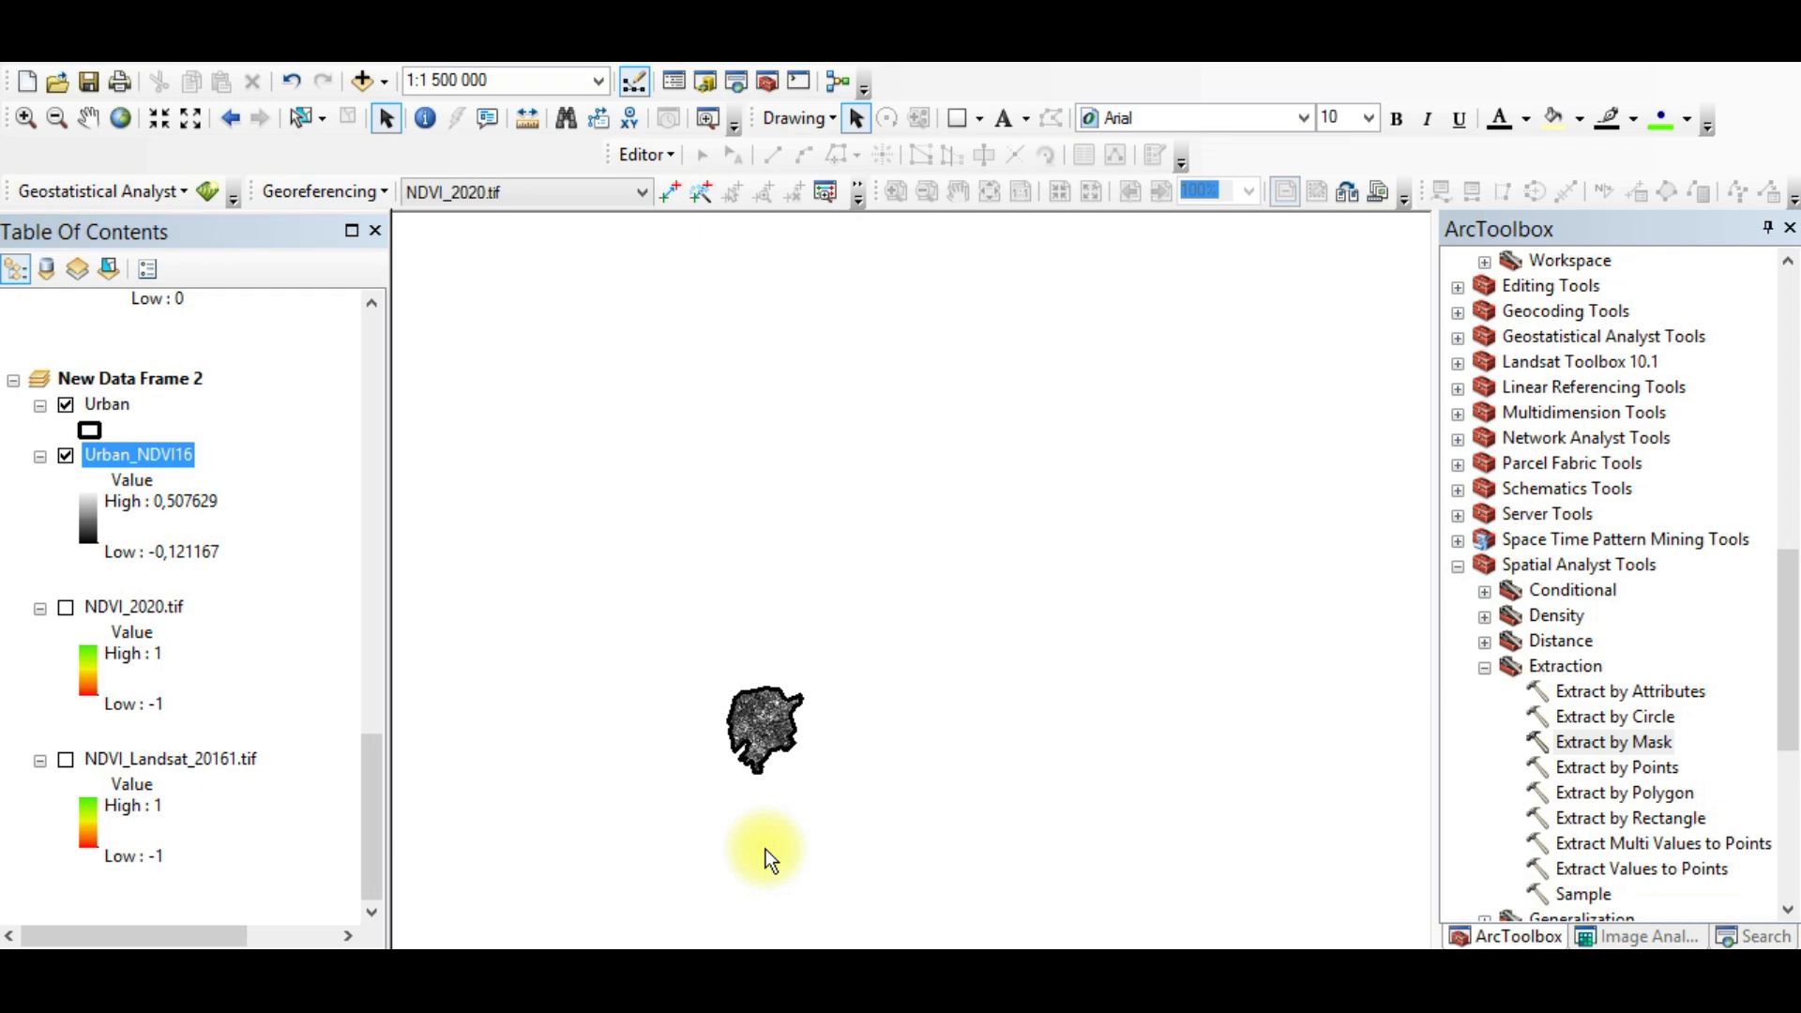
Step: Remove the full-scene NDVI_2020.tif and NDVI_Landsat_20161.tif layers from New Data Frame 2
{"action": "scroll", "coordinate": [160, 572], "scroll_direction": "down", "scroll_amount": 3}
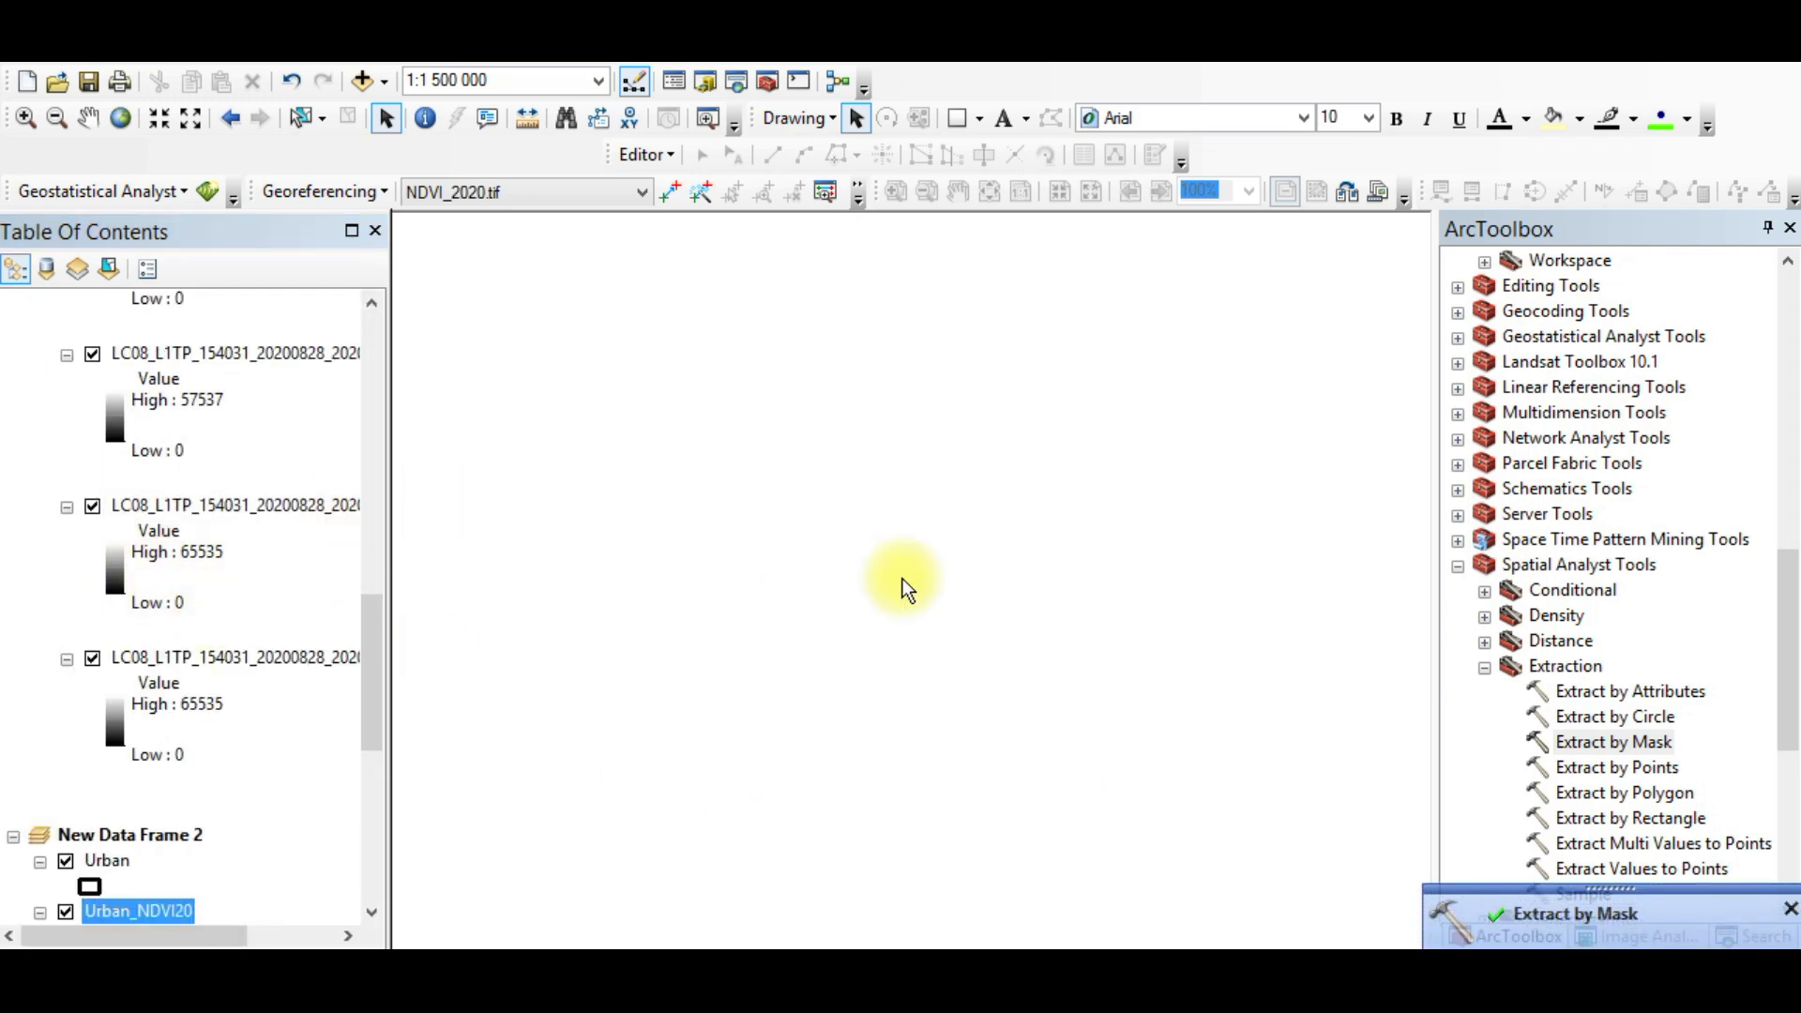
{"action": "left_click", "coordinate": [86, 120]}
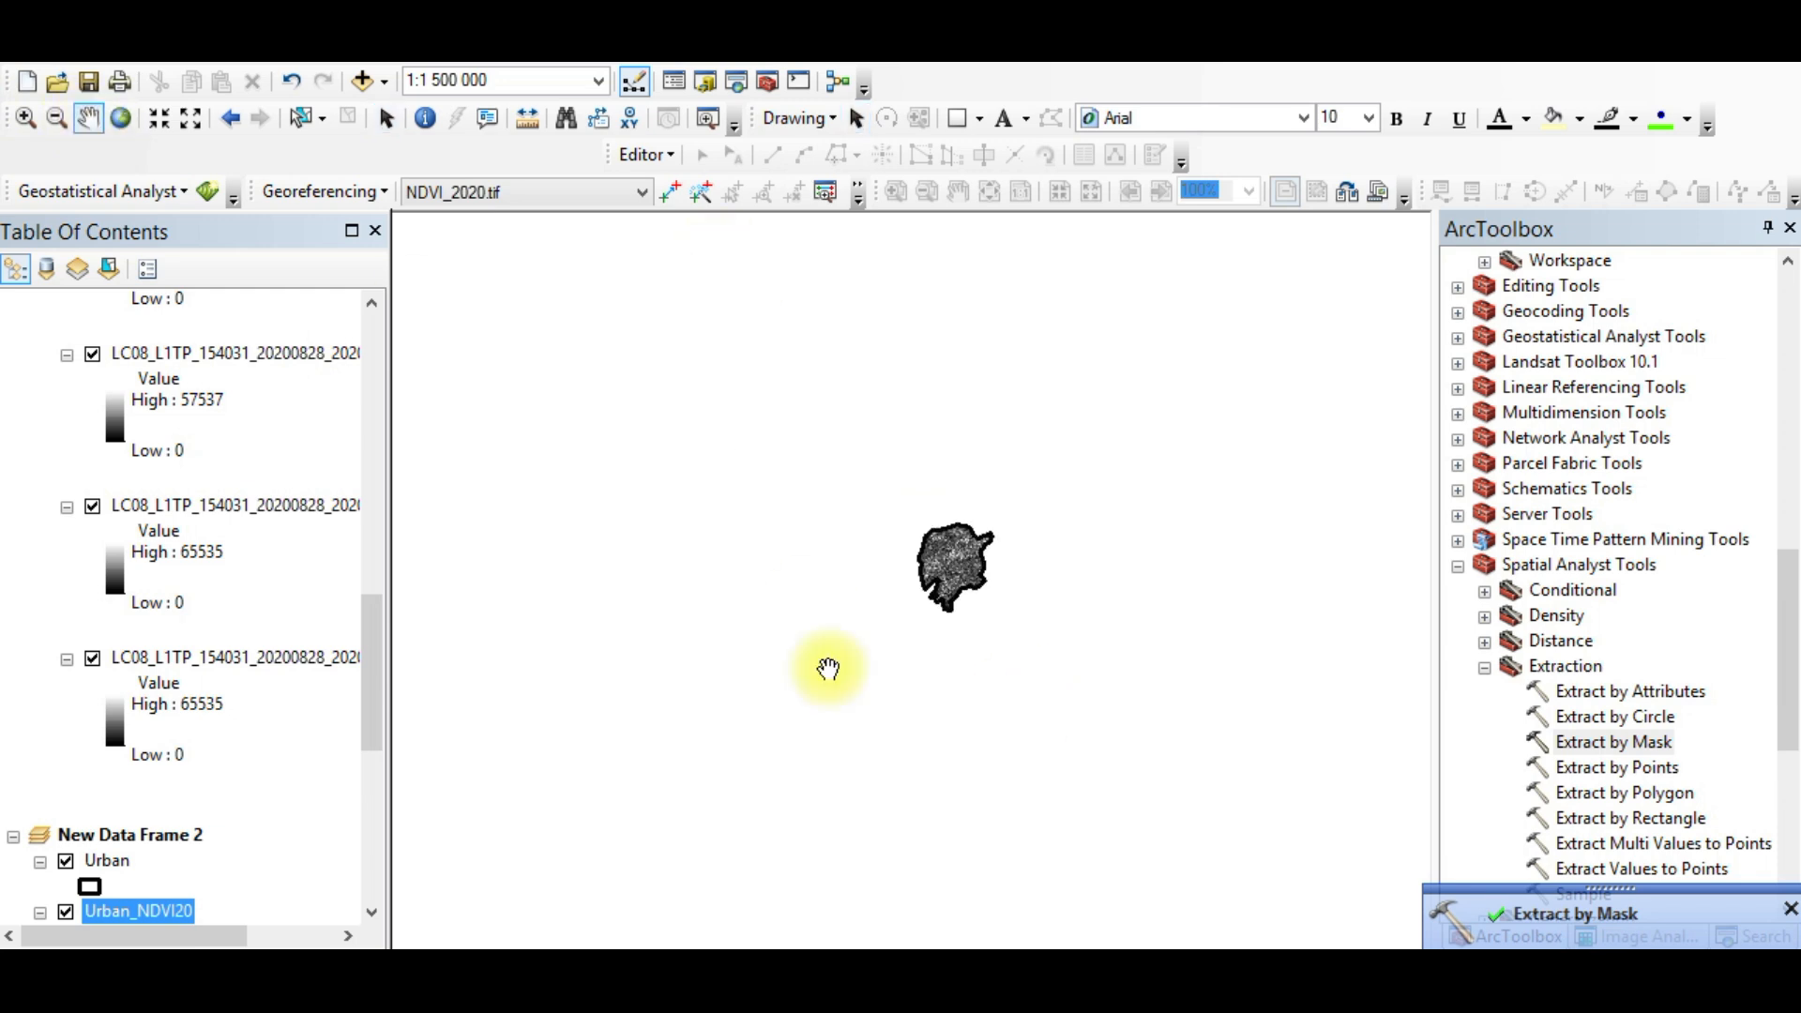
{"action": "scroll", "coordinate": [214, 774], "scroll_direction": "down", "scroll_amount": 3}
{"action": "scroll", "coordinate": [214, 774], "scroll_direction": "down", "scroll_amount": 3}
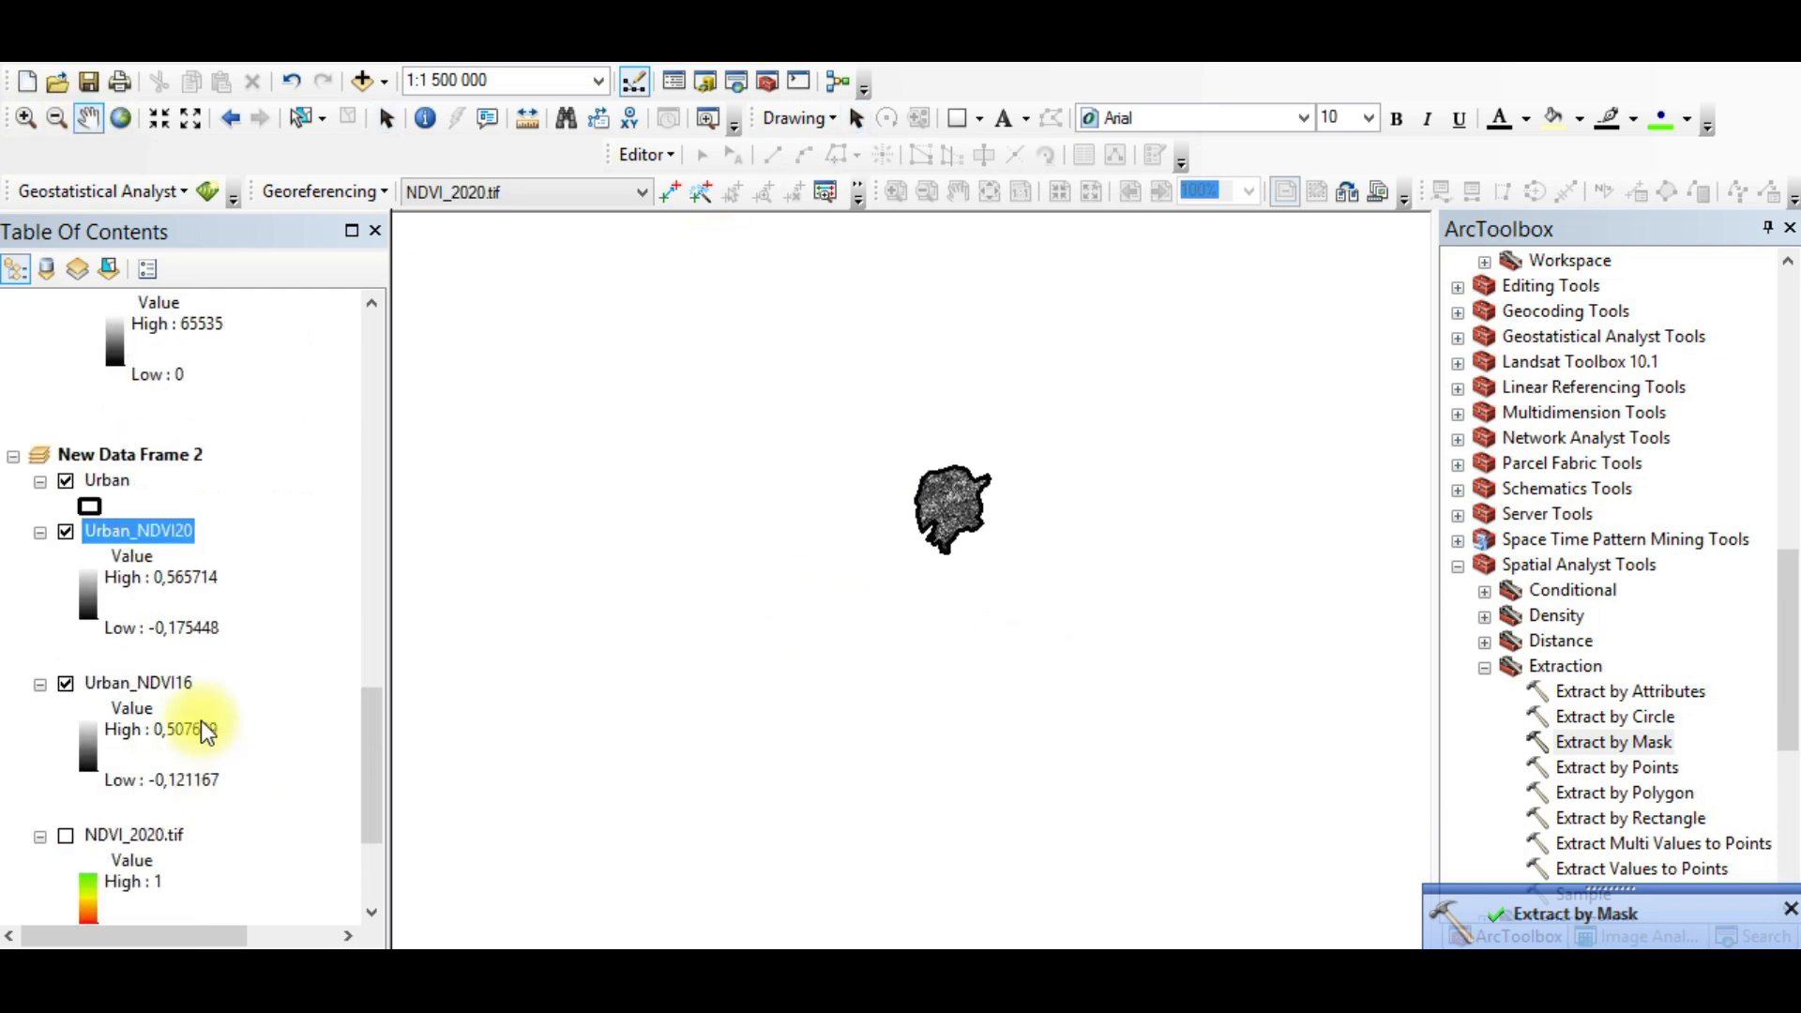
{"action": "right_click", "coordinate": [150, 842]}
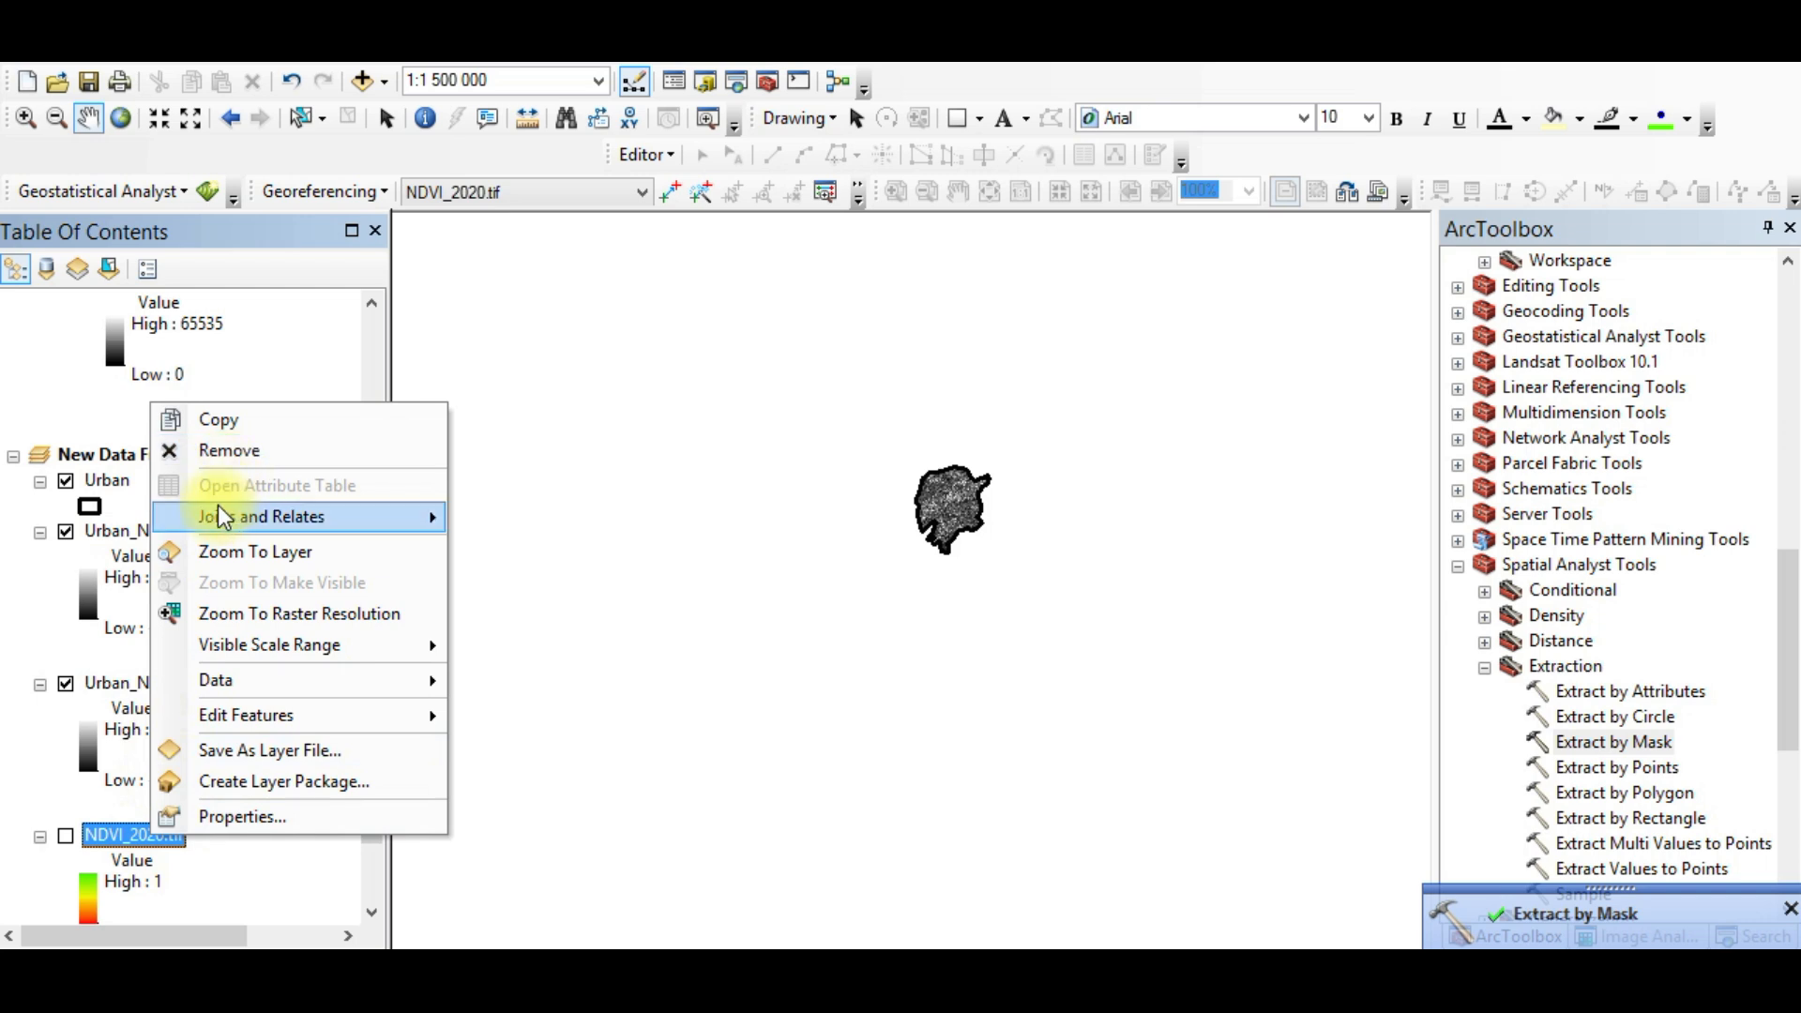
{"action": "left_click", "coordinate": [213, 450]}
{"action": "right_click", "coordinate": [148, 706]}
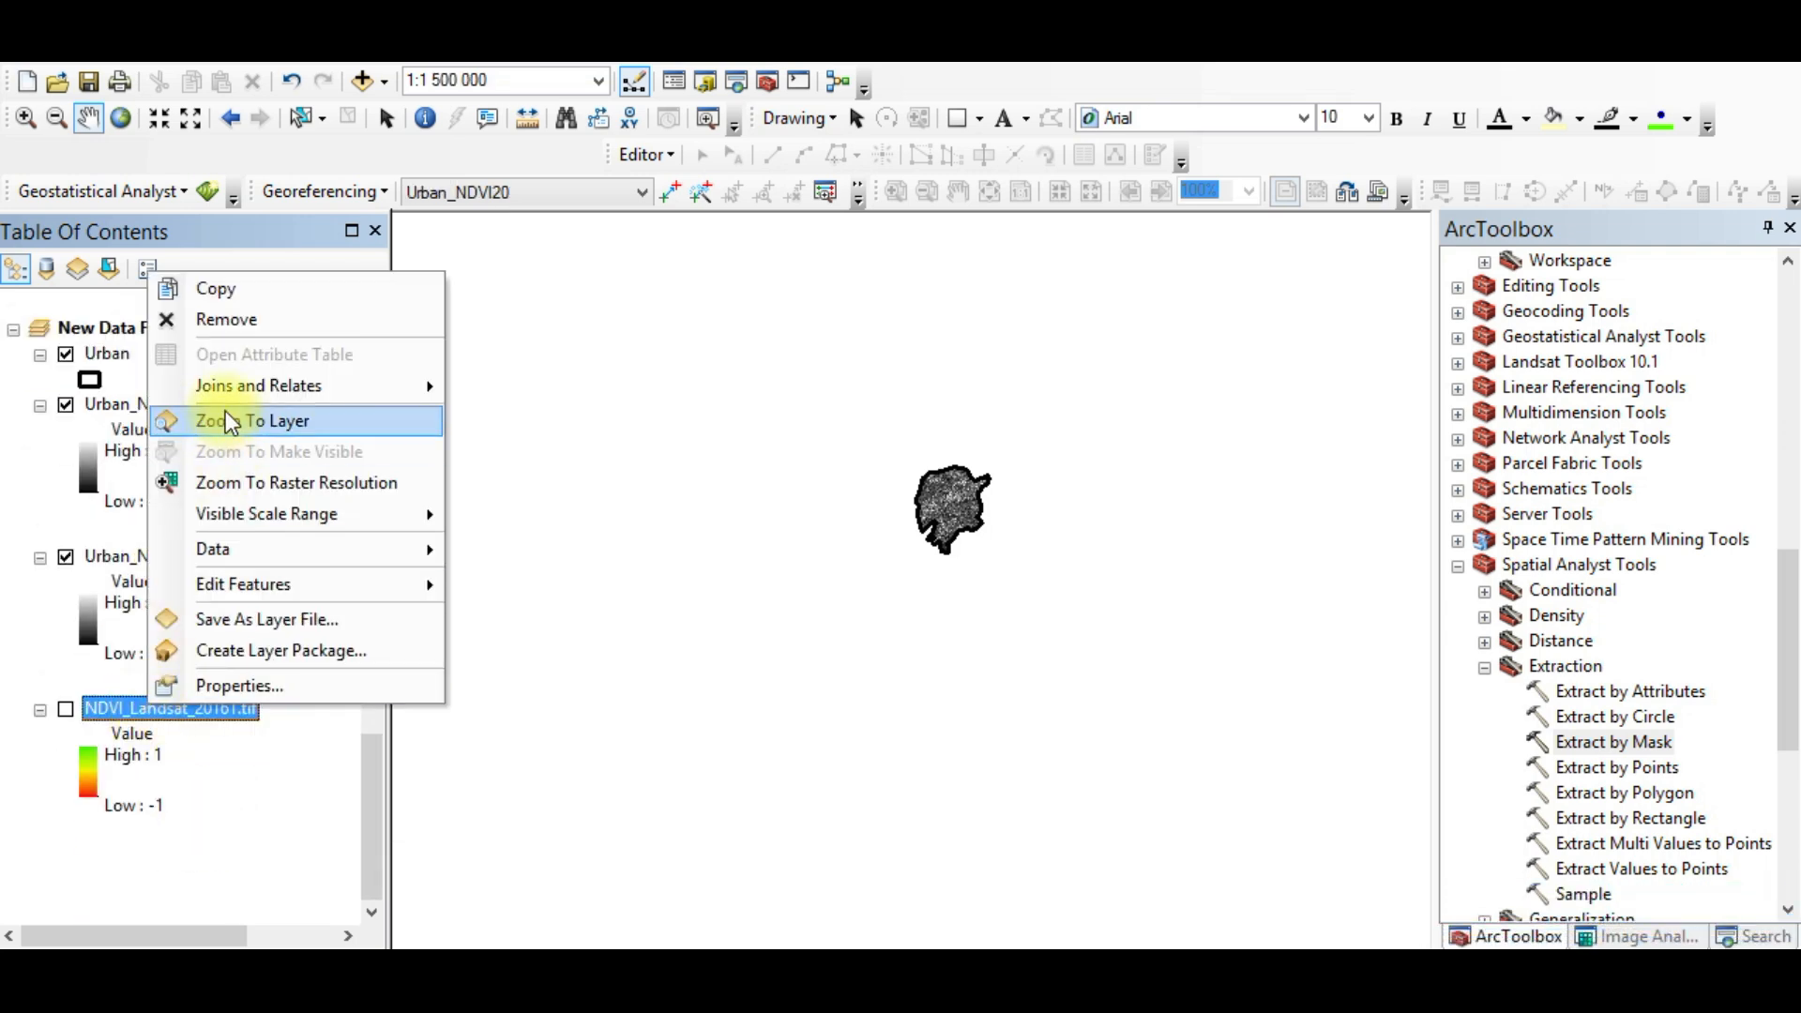
{"action": "left_click", "coordinate": [211, 323]}
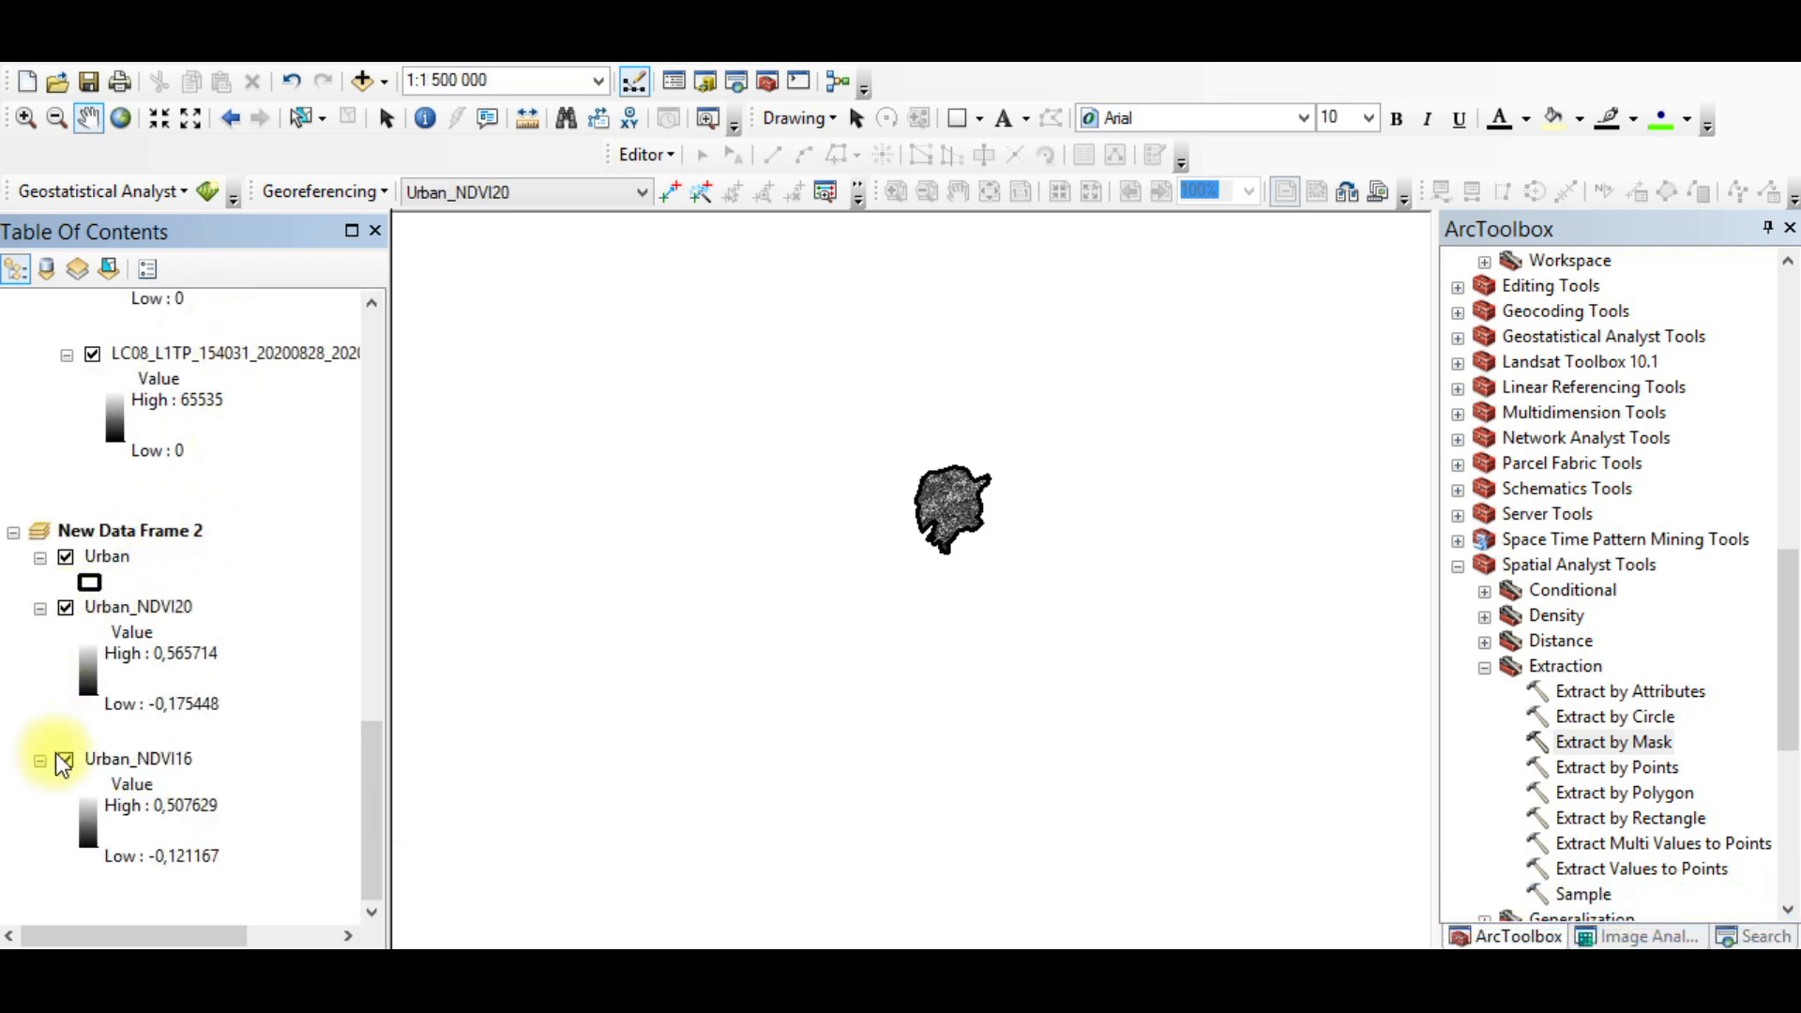
Step: Hide the Urban boundary layer so only the clipped NDVI rasters of the city are drawn
{"action": "scroll", "coordinate": [965, 506], "scroll_direction": "up", "scroll_amount": 5}
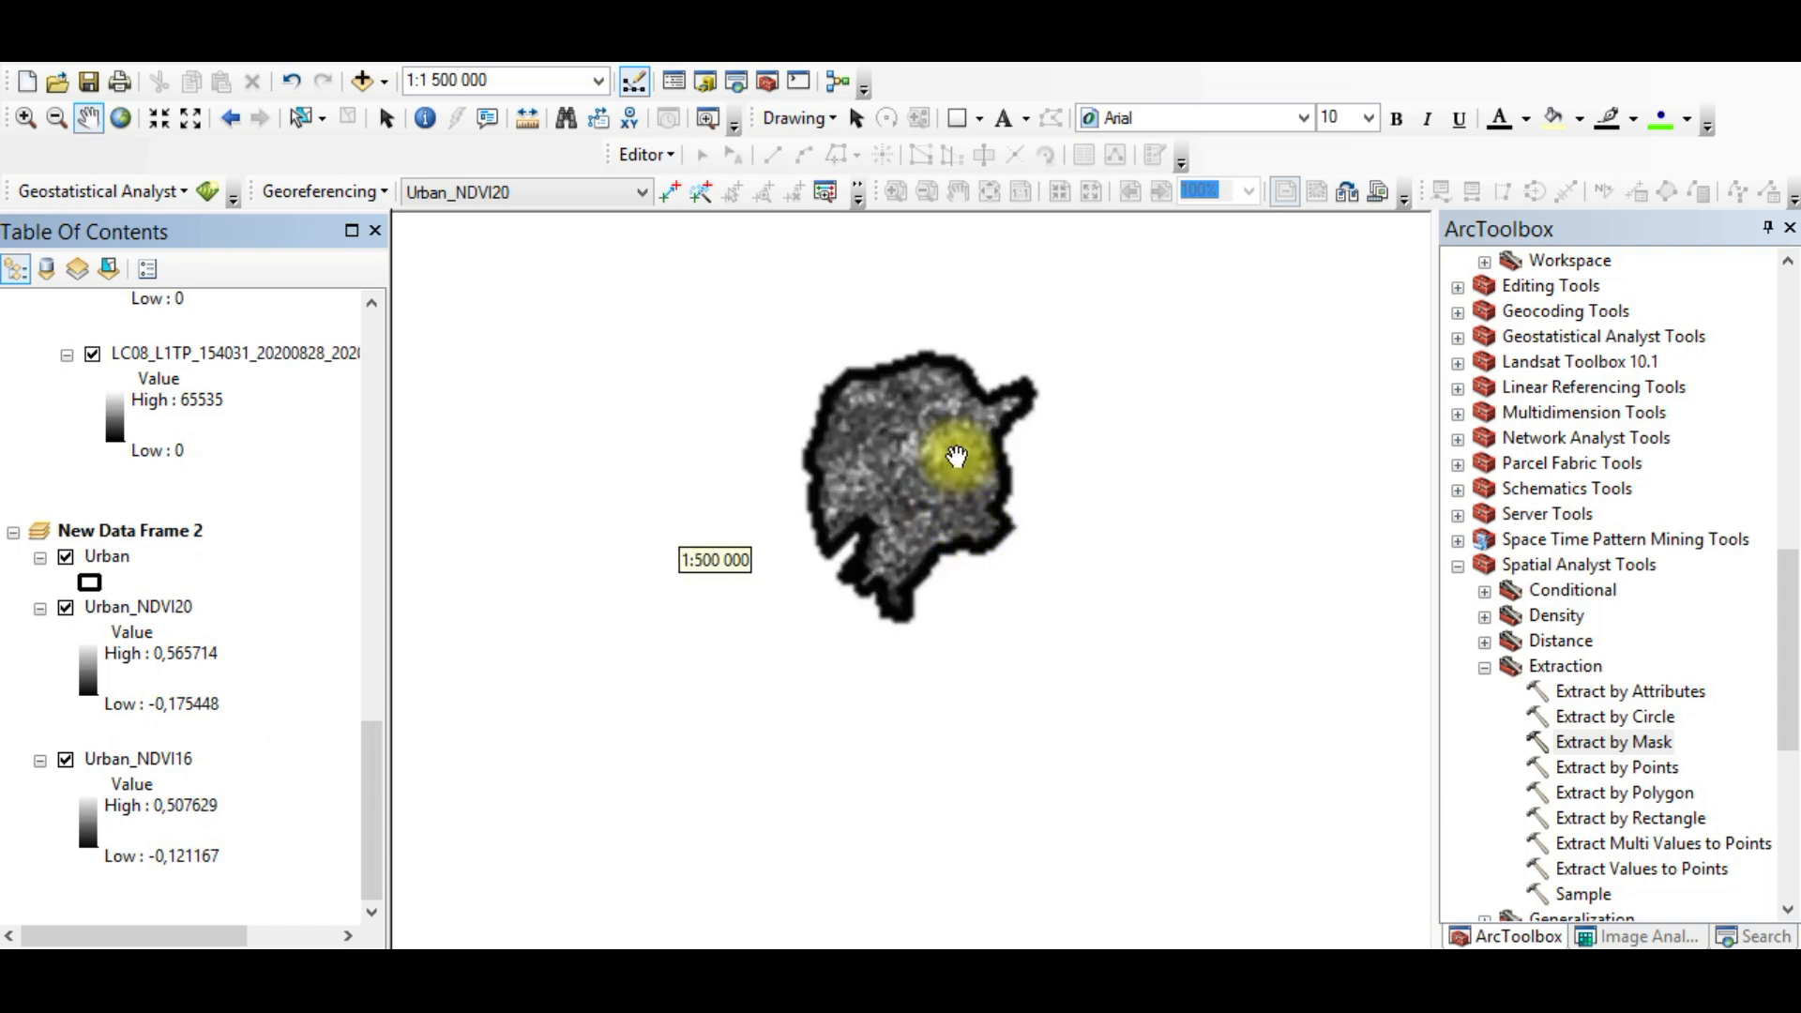
{"action": "scroll", "coordinate": [965, 550], "scroll_direction": "up", "scroll_amount": 2}
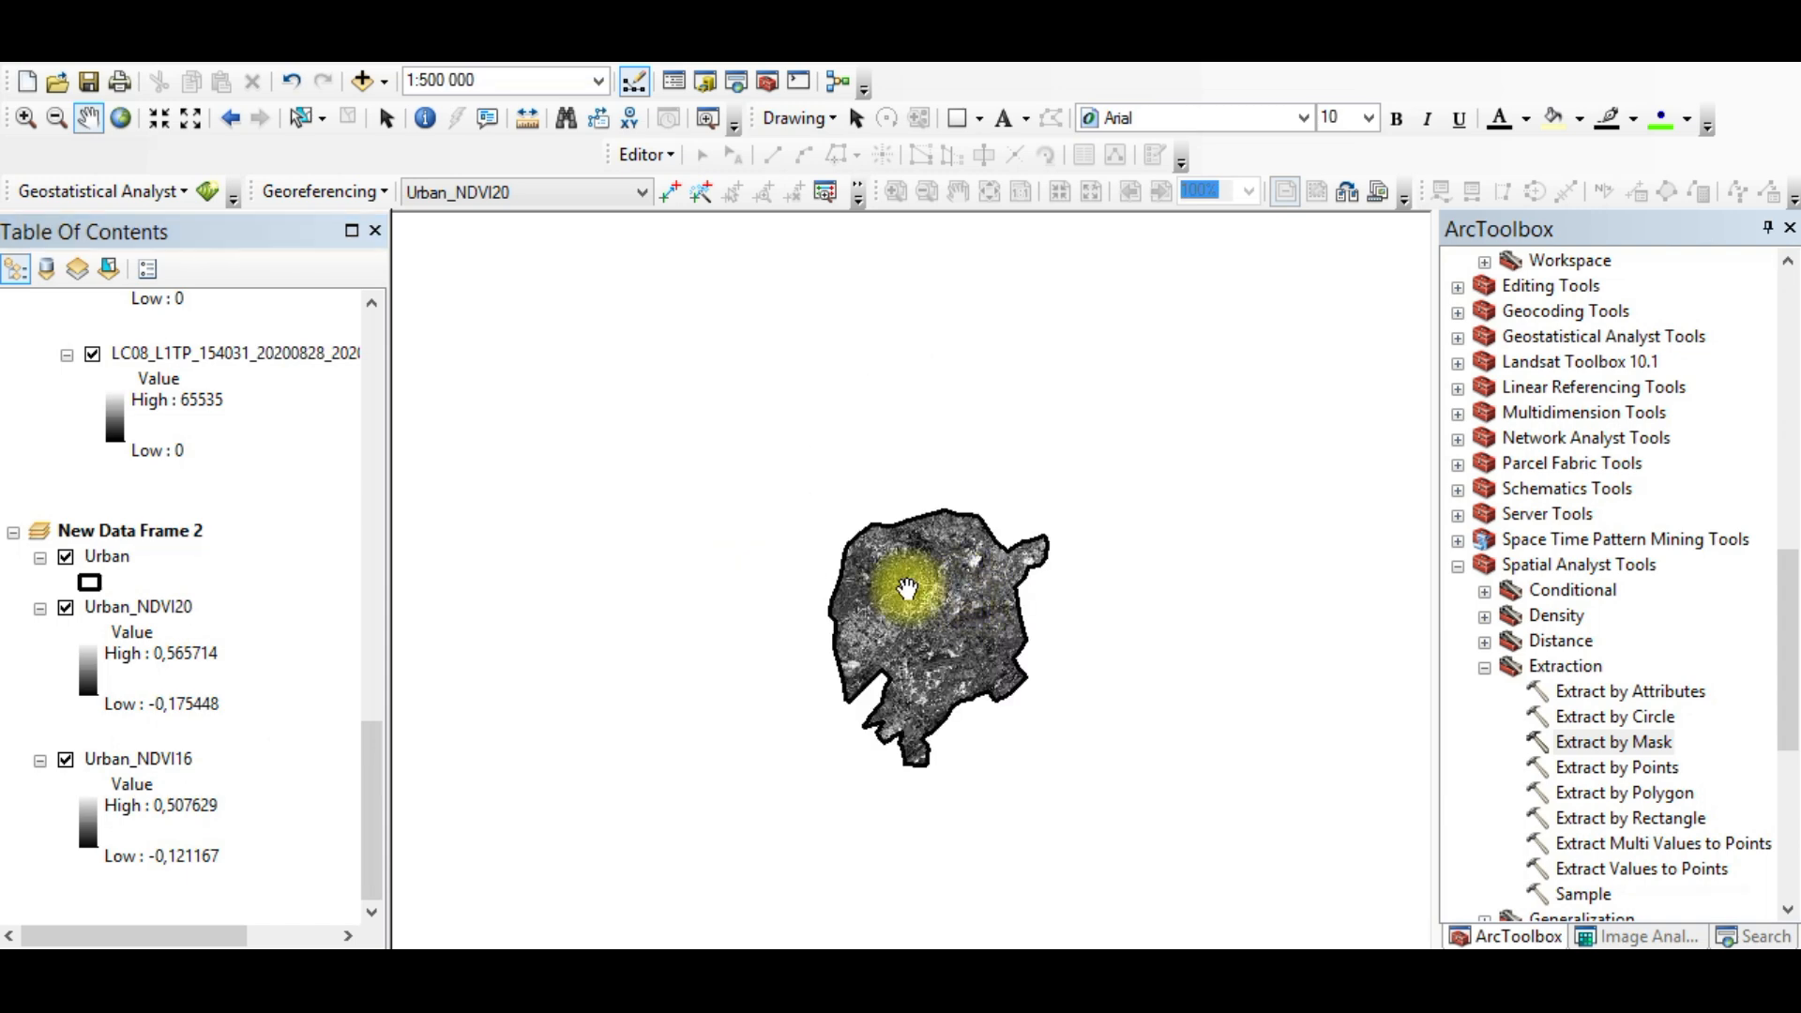
{"action": "left_click", "coordinate": [67, 565]}
{"action": "left_click", "coordinate": [65, 560]}
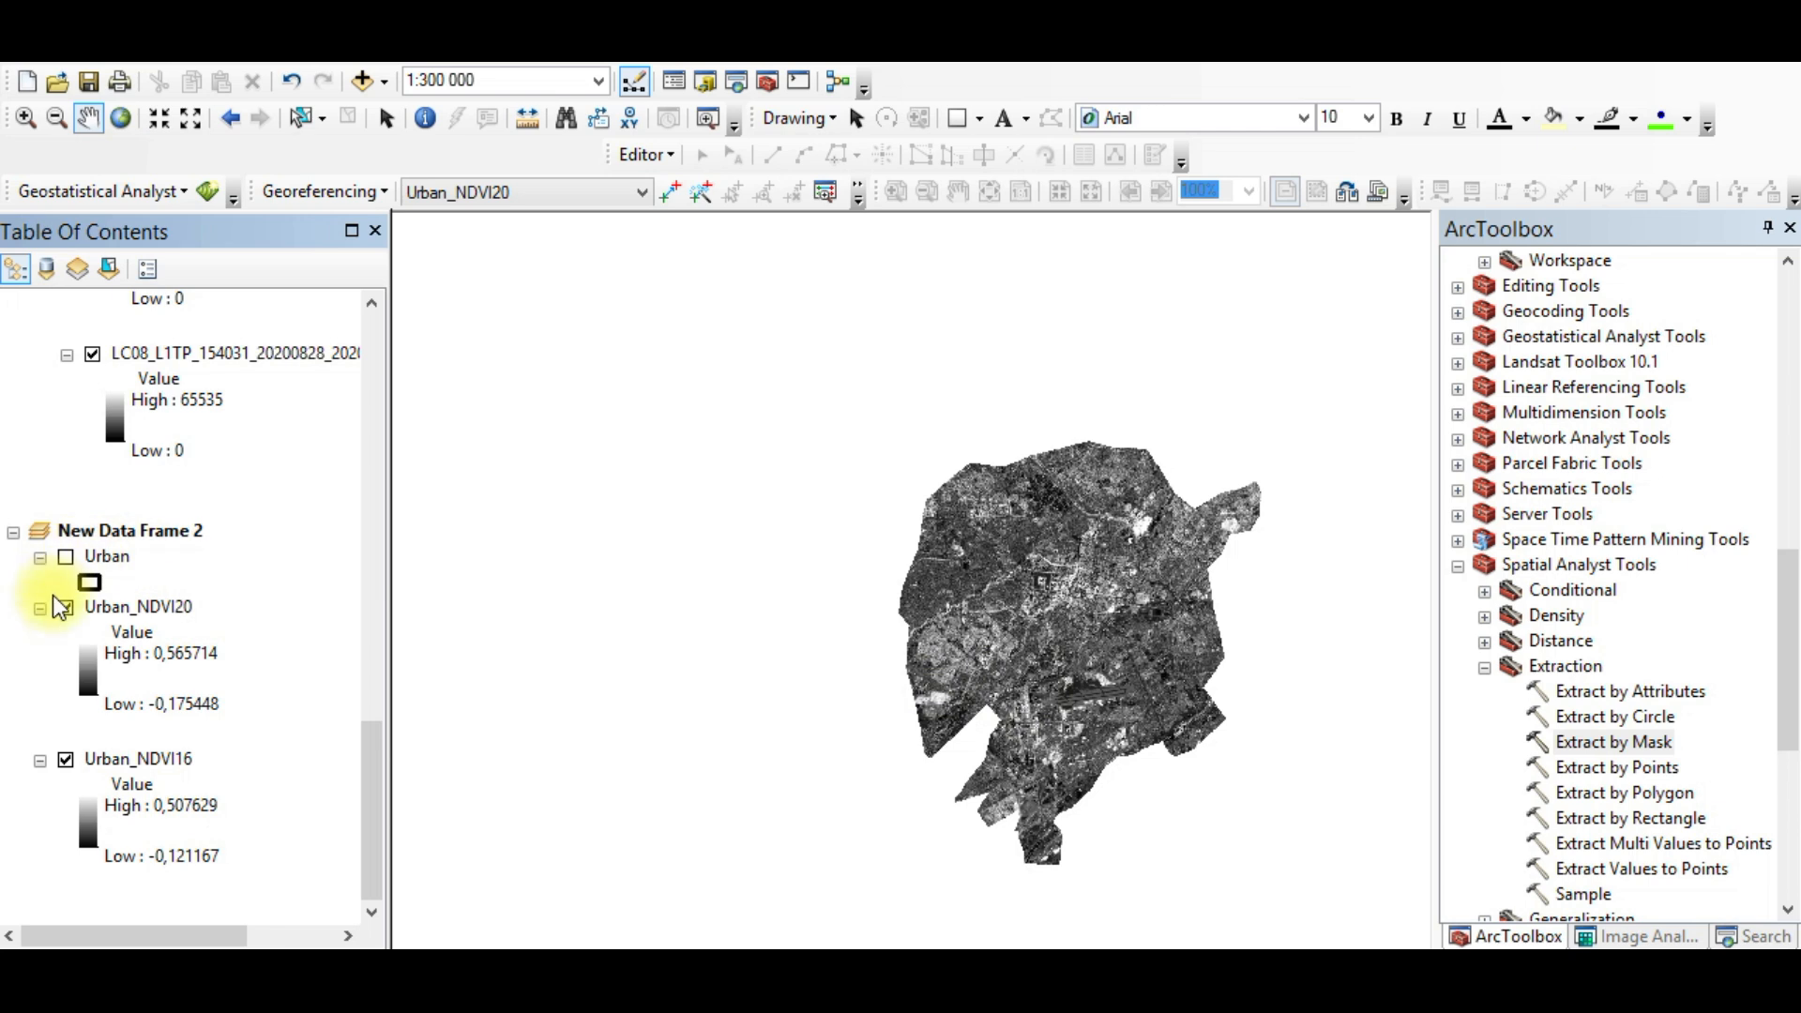
Step: Examine the clipped Urban_NDVI20 and Urban_NDVI16 rasters, comparing their value ranges and checking the image analysis options for Urban_NDVI20
{"action": "left_click", "coordinate": [1651, 936]}
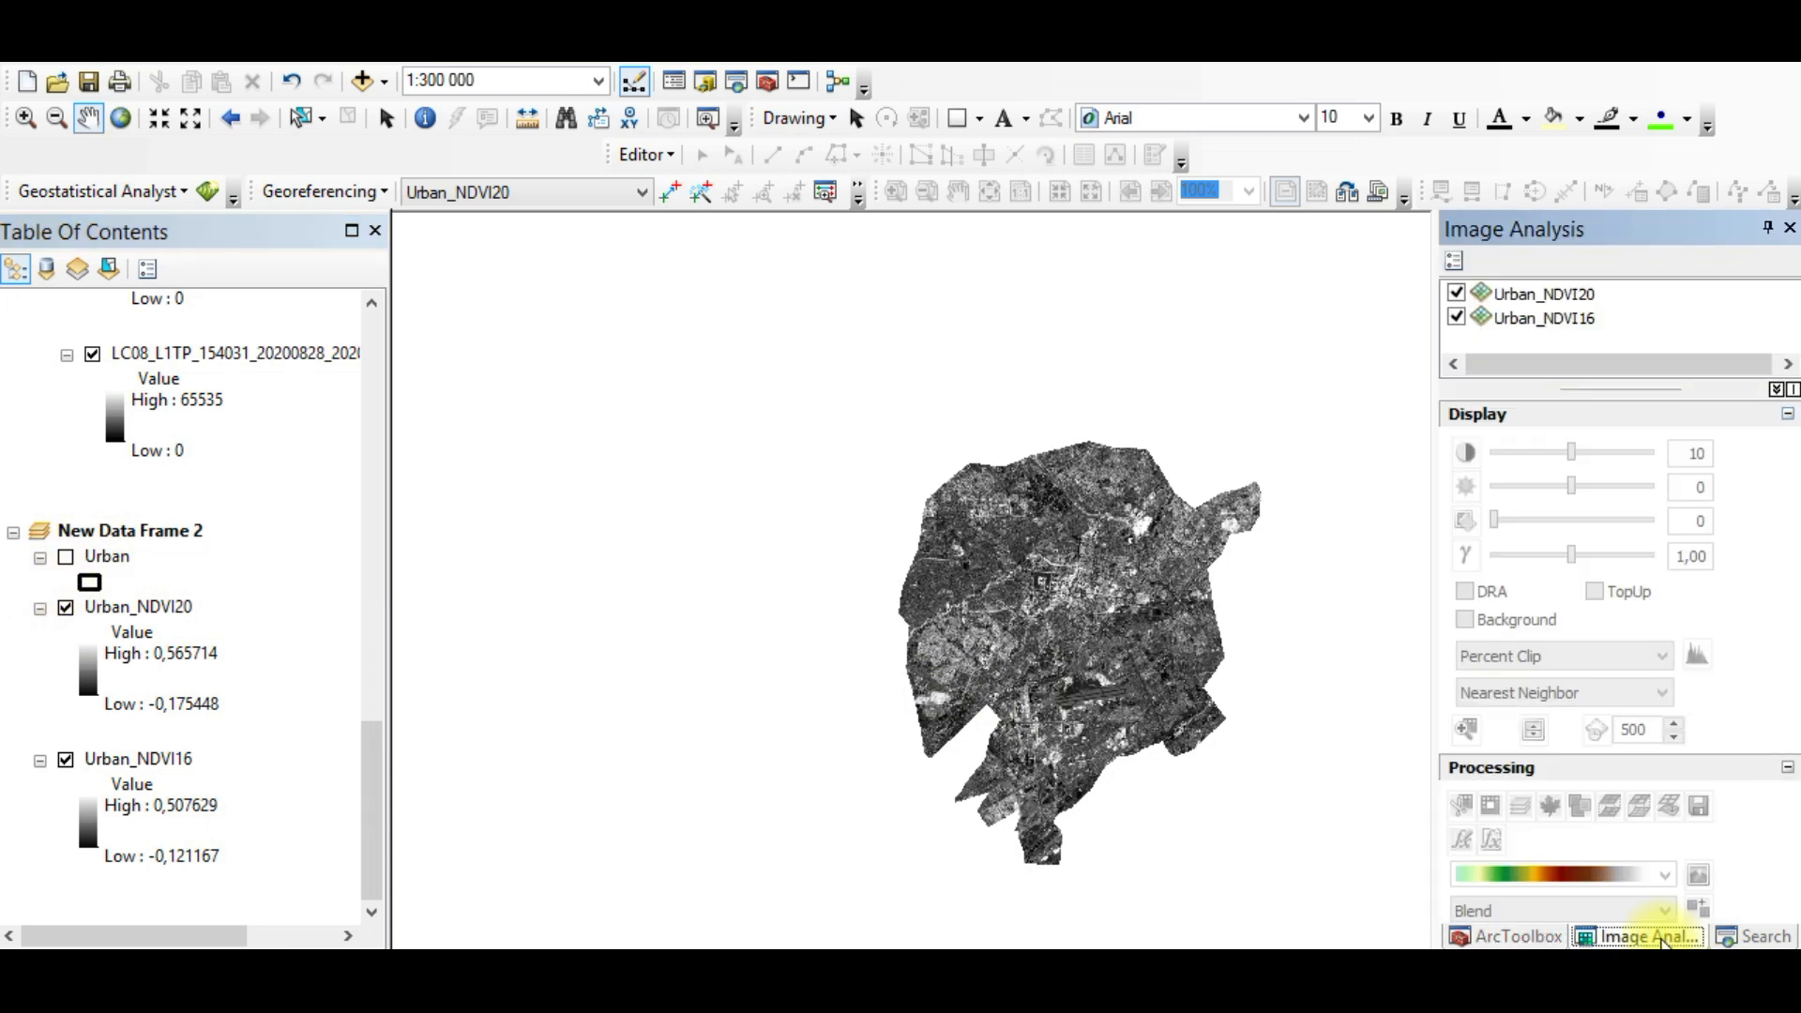
{"action": "left_click", "coordinate": [162, 611]}
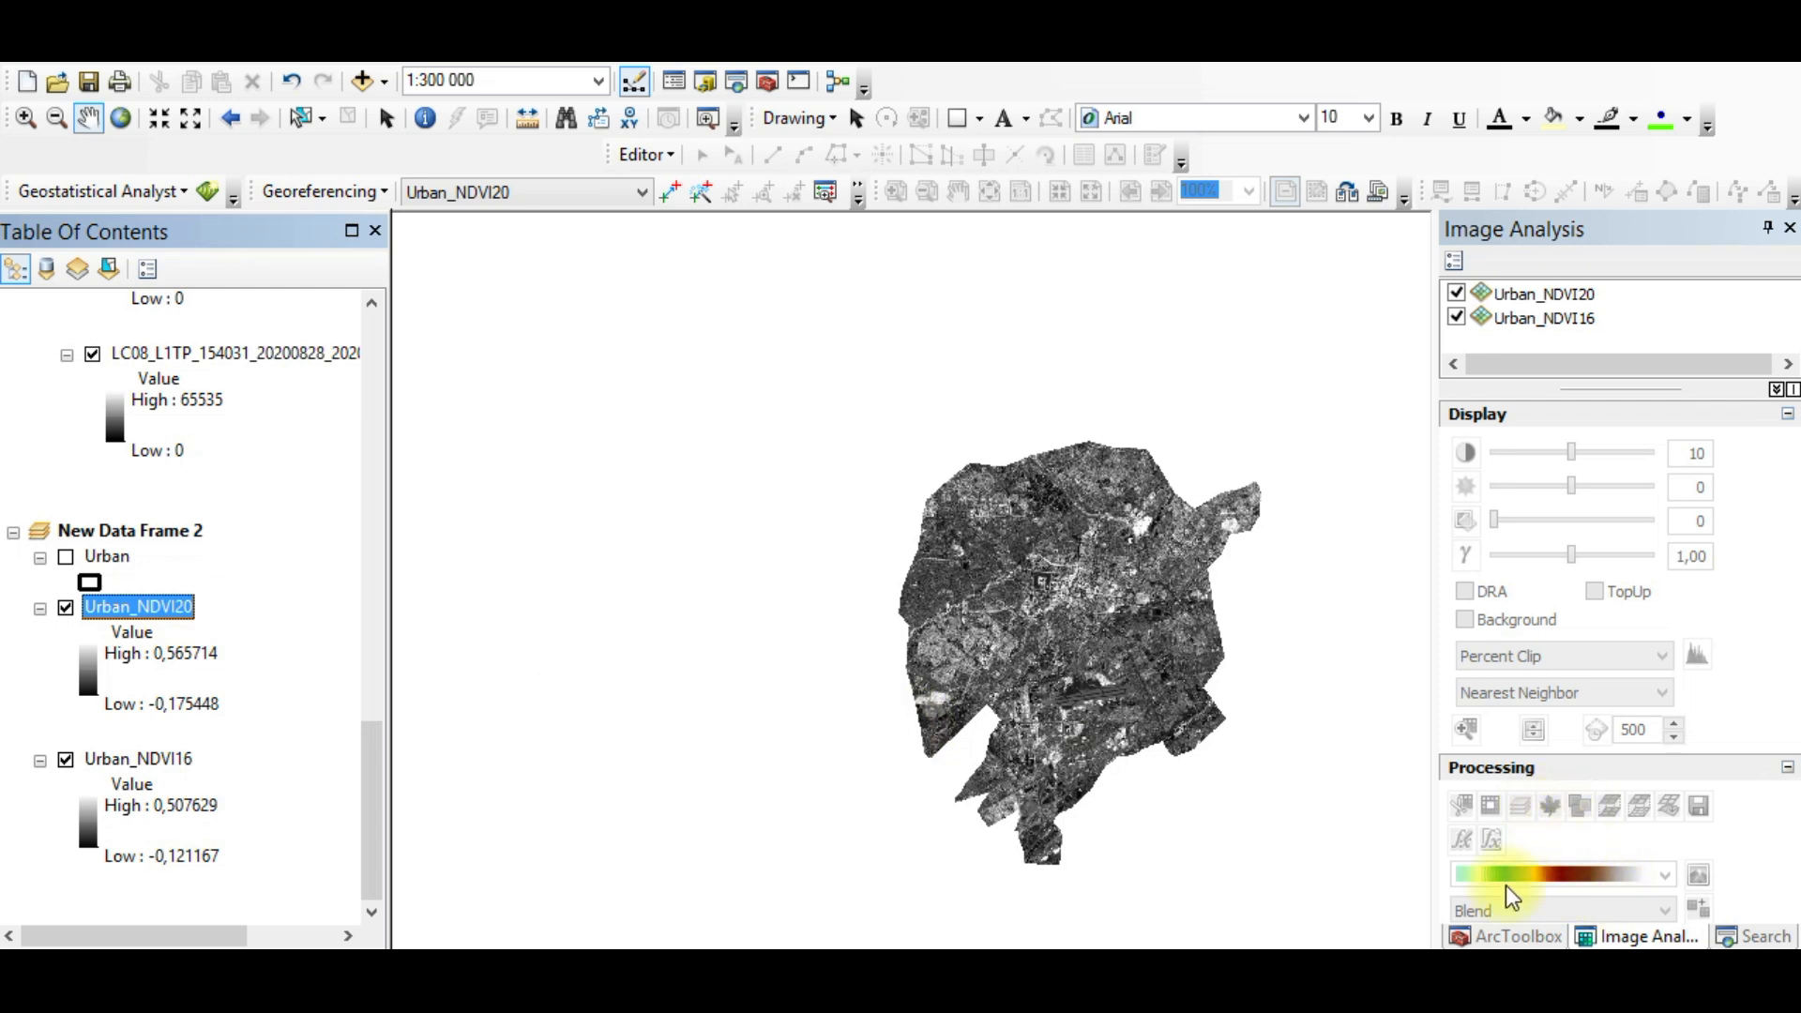
{"action": "left_click", "coordinate": [1018, 653]}
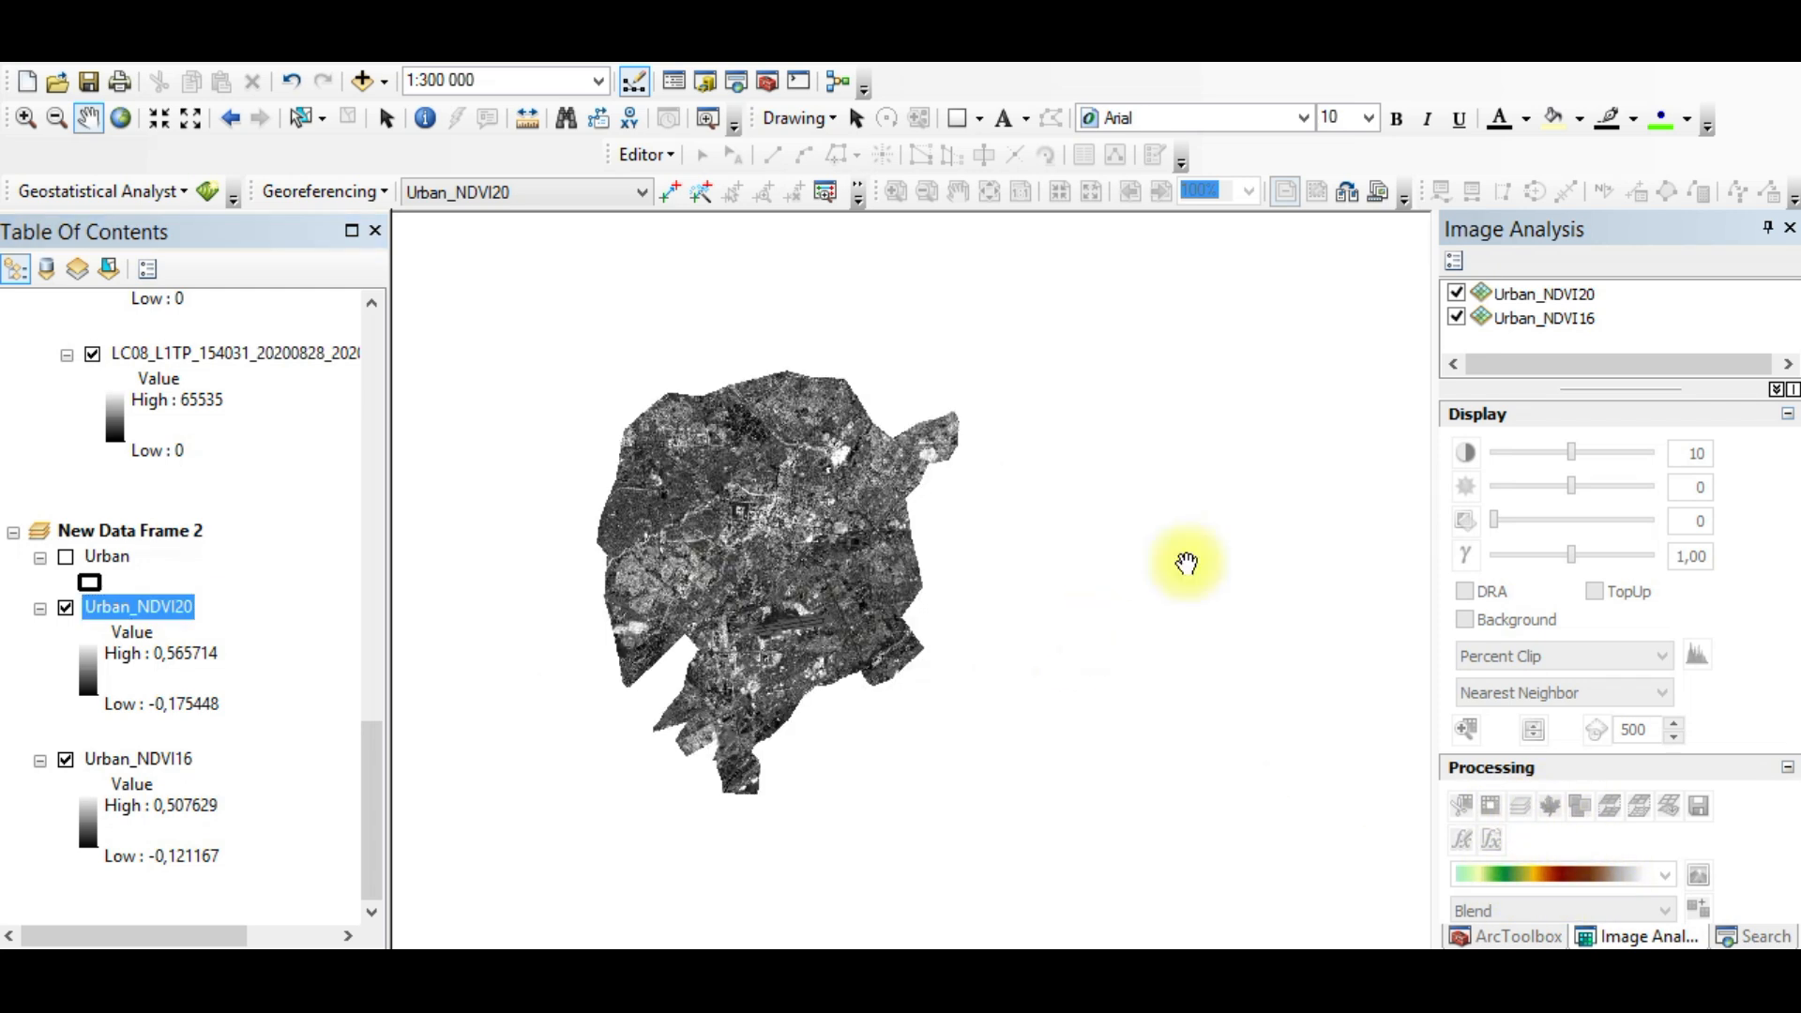
{"action": "left_click", "coordinate": [1527, 291]}
{"action": "left_click_drag", "start_coordinate": [953, 587], "coordinate": [1122, 675]}
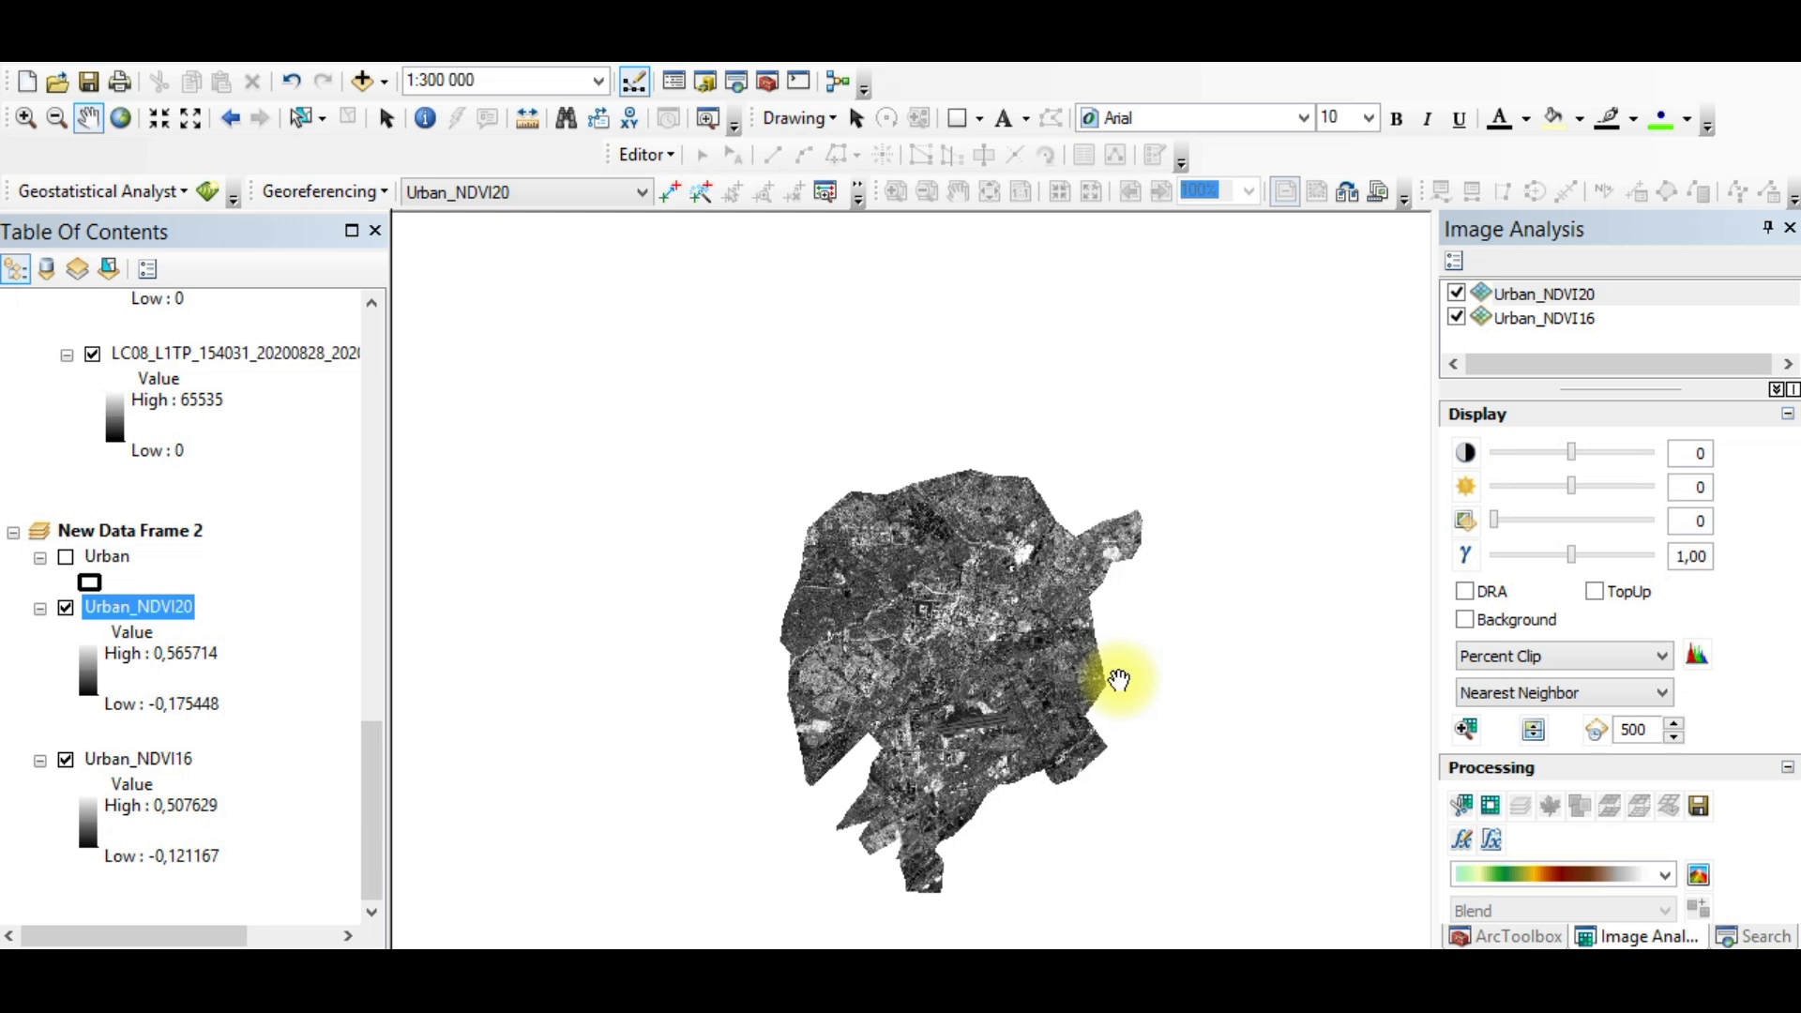
{"action": "left_click", "coordinate": [1540, 736]}
{"action": "left_click_drag", "start_coordinate": [940, 622], "coordinate": [825, 510]}
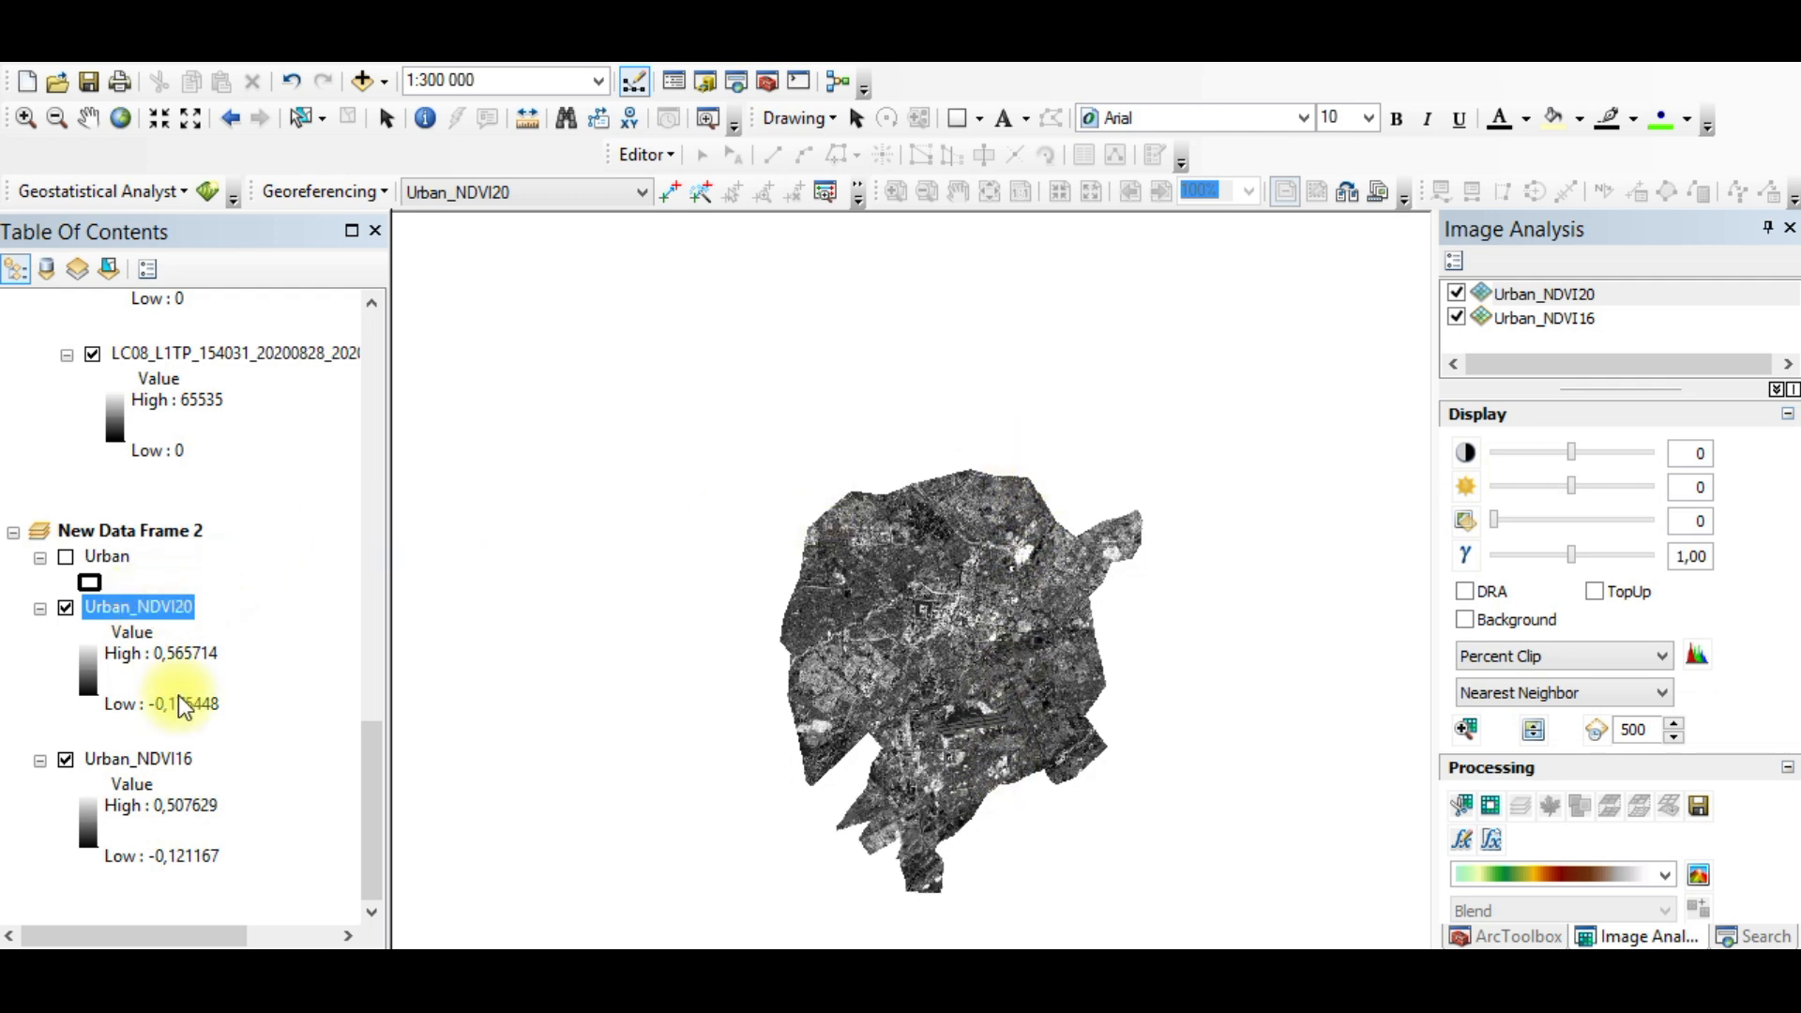
{"action": "left_click", "coordinate": [177, 766]}
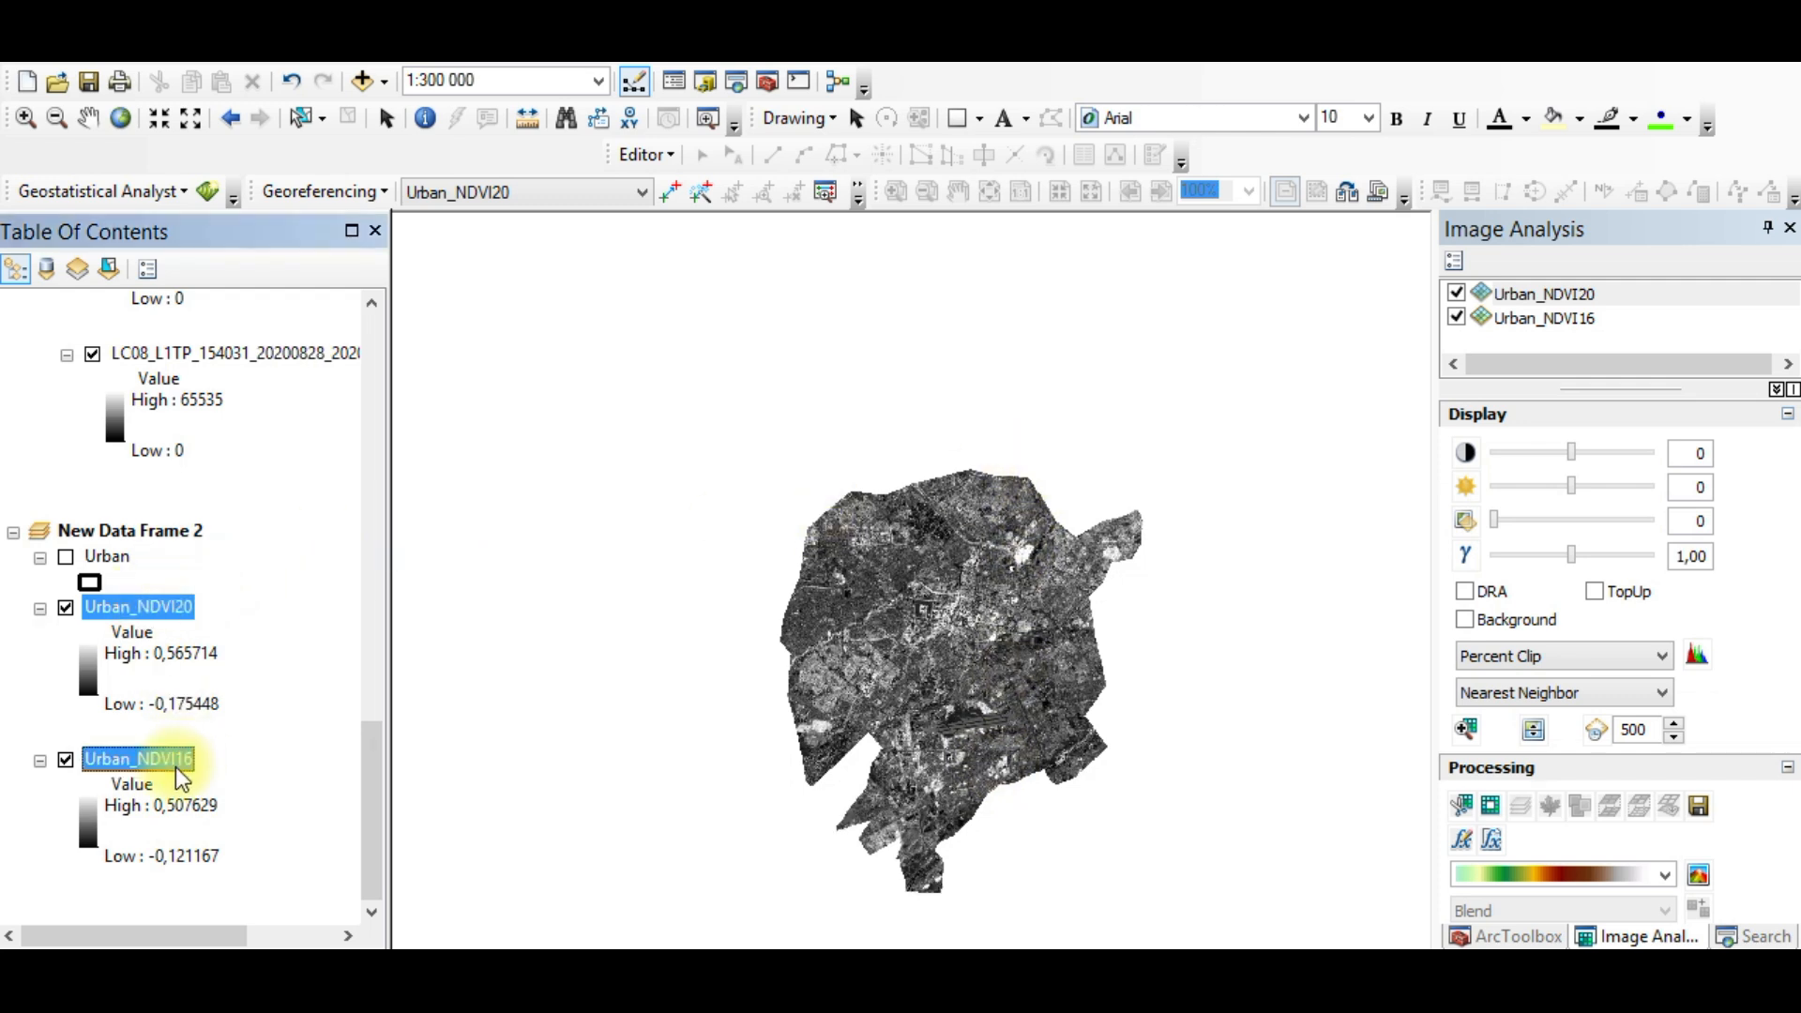
{"action": "left_click", "coordinate": [384, 118]}
Step: Build the Raster Calculator expression Float("Urban_NDVI20" - "Urban_NDVI16") to subtract the 2016 NDVI from the 2020 NDVI
{"action": "left_click", "coordinate": [1501, 936]}
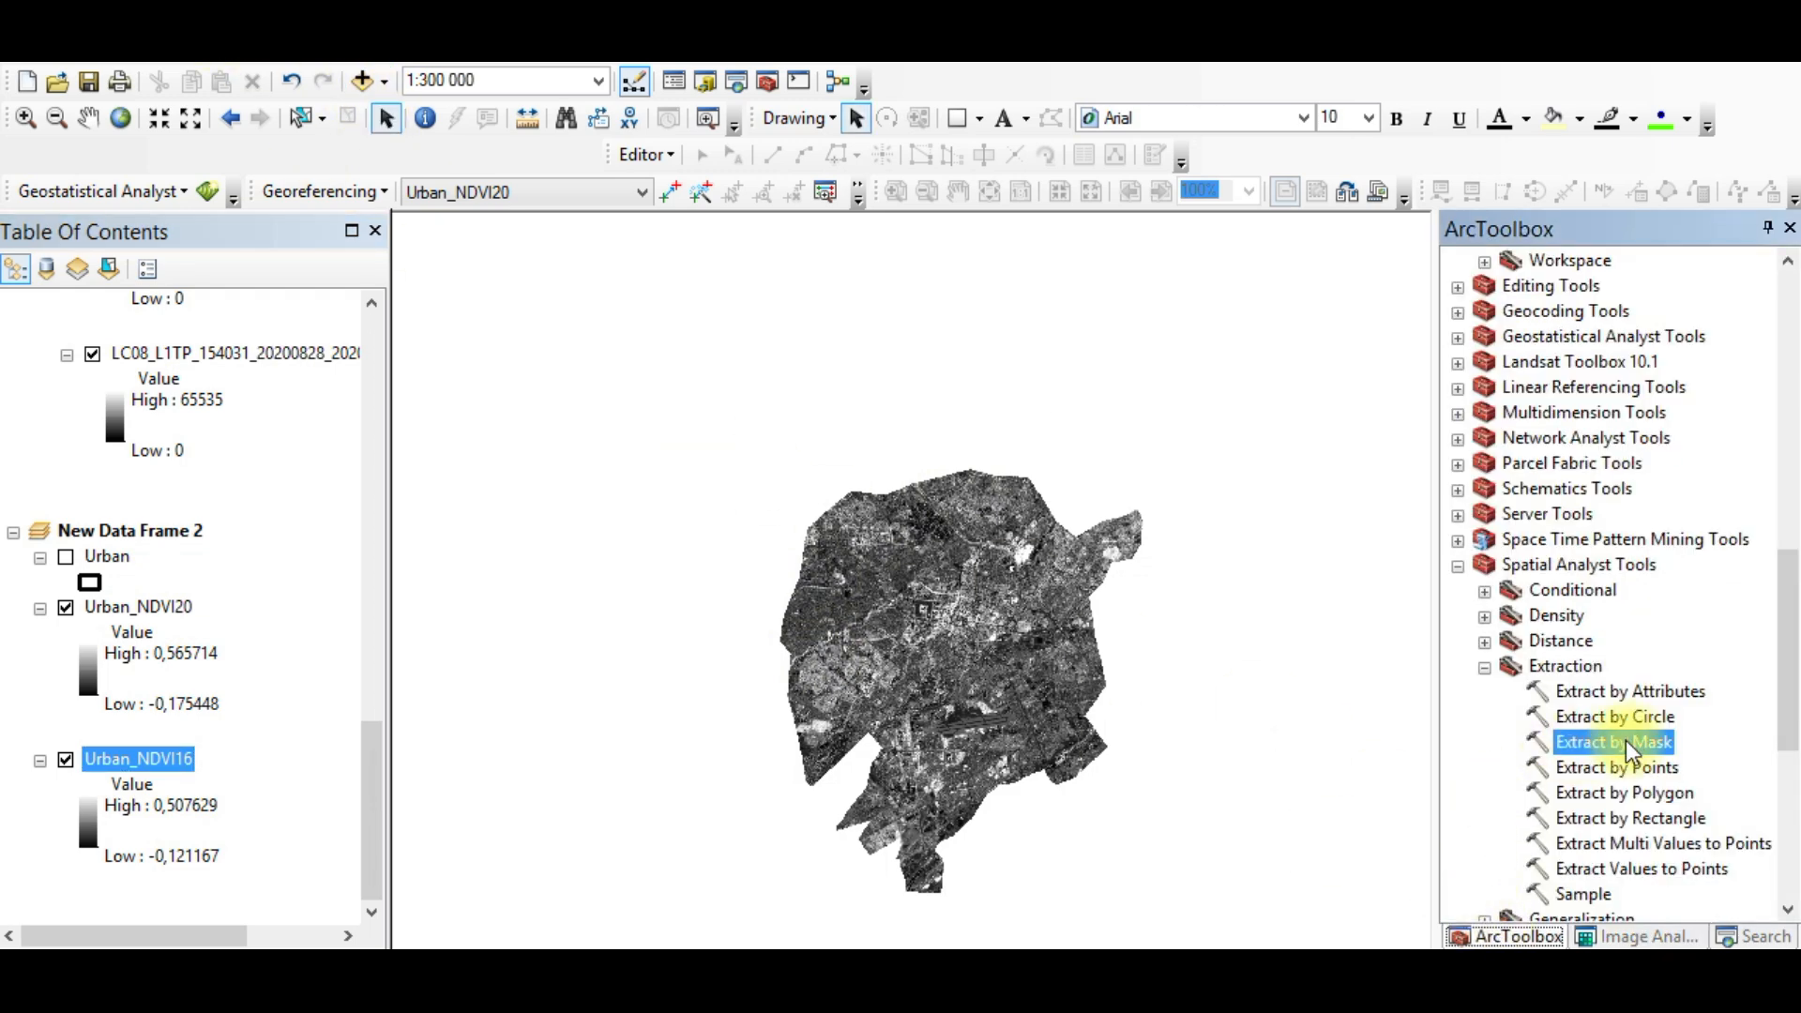
{"action": "scroll", "coordinate": [1630, 741], "scroll_direction": "up", "scroll_amount": 12}
{"action": "scroll", "coordinate": [1632, 745], "scroll_direction": "down", "scroll_amount": 4}
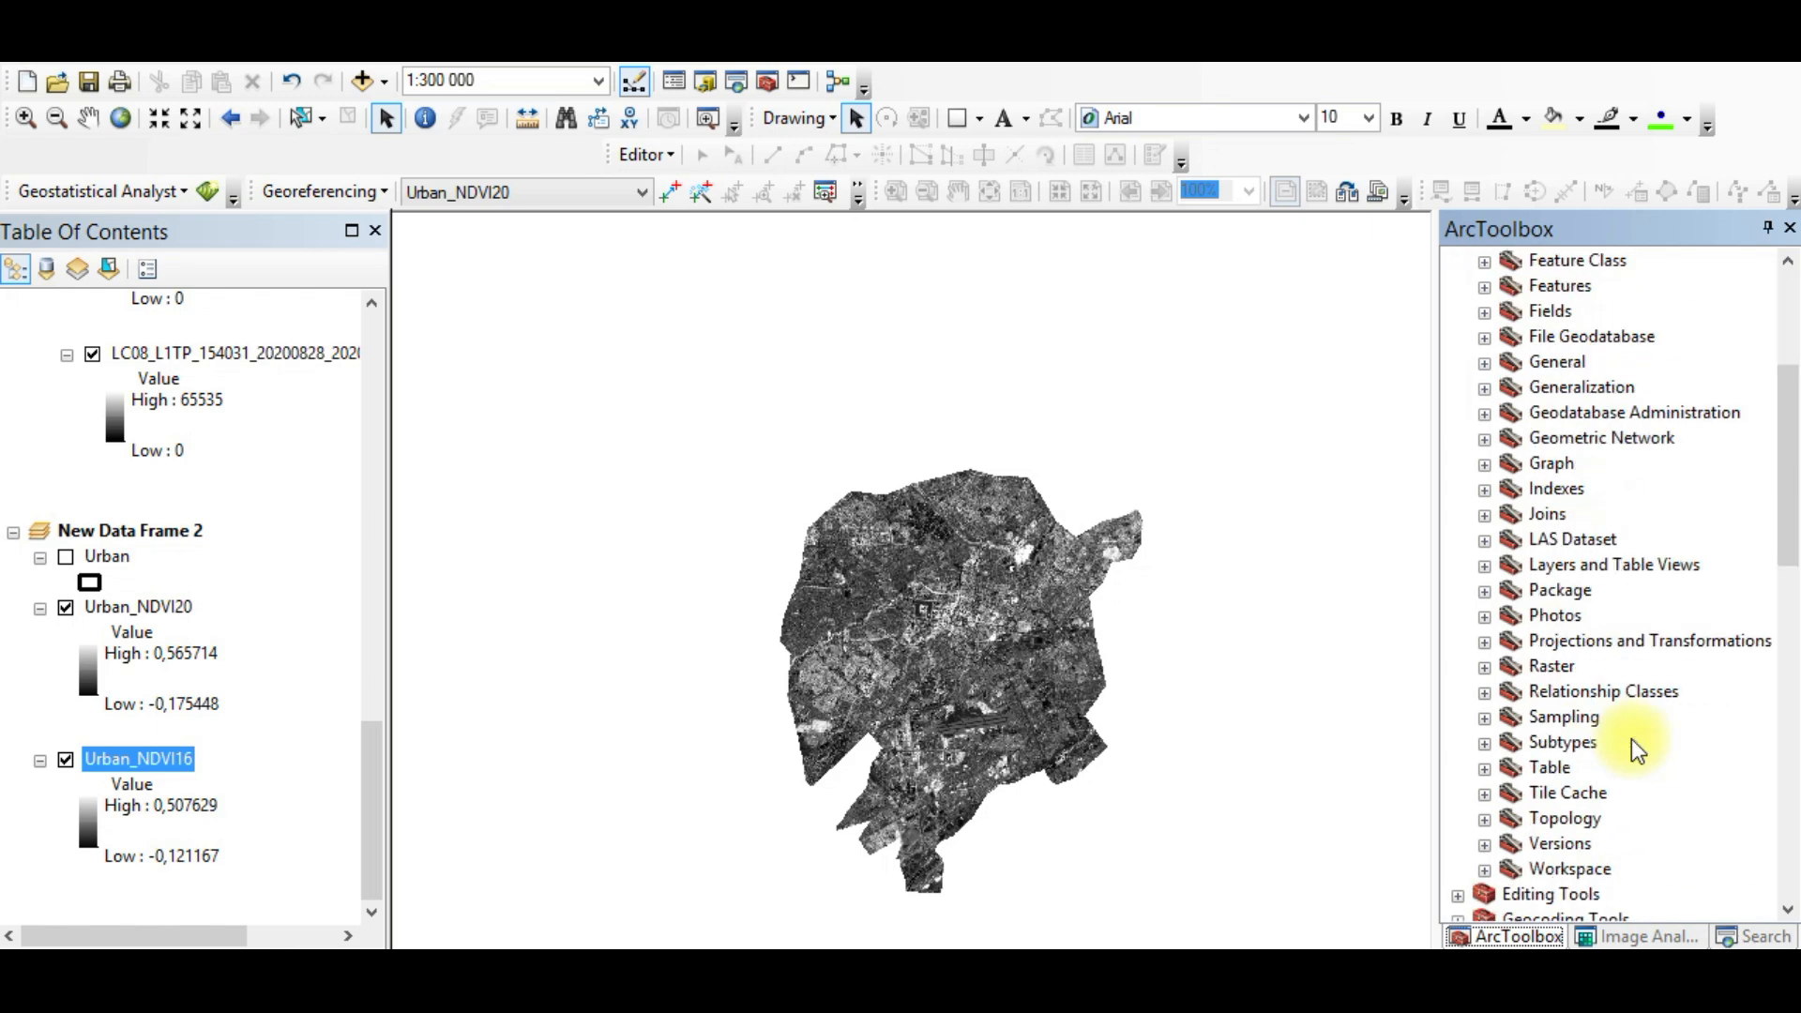
{"action": "scroll", "coordinate": [1633, 745], "scroll_direction": "down", "scroll_amount": 8}
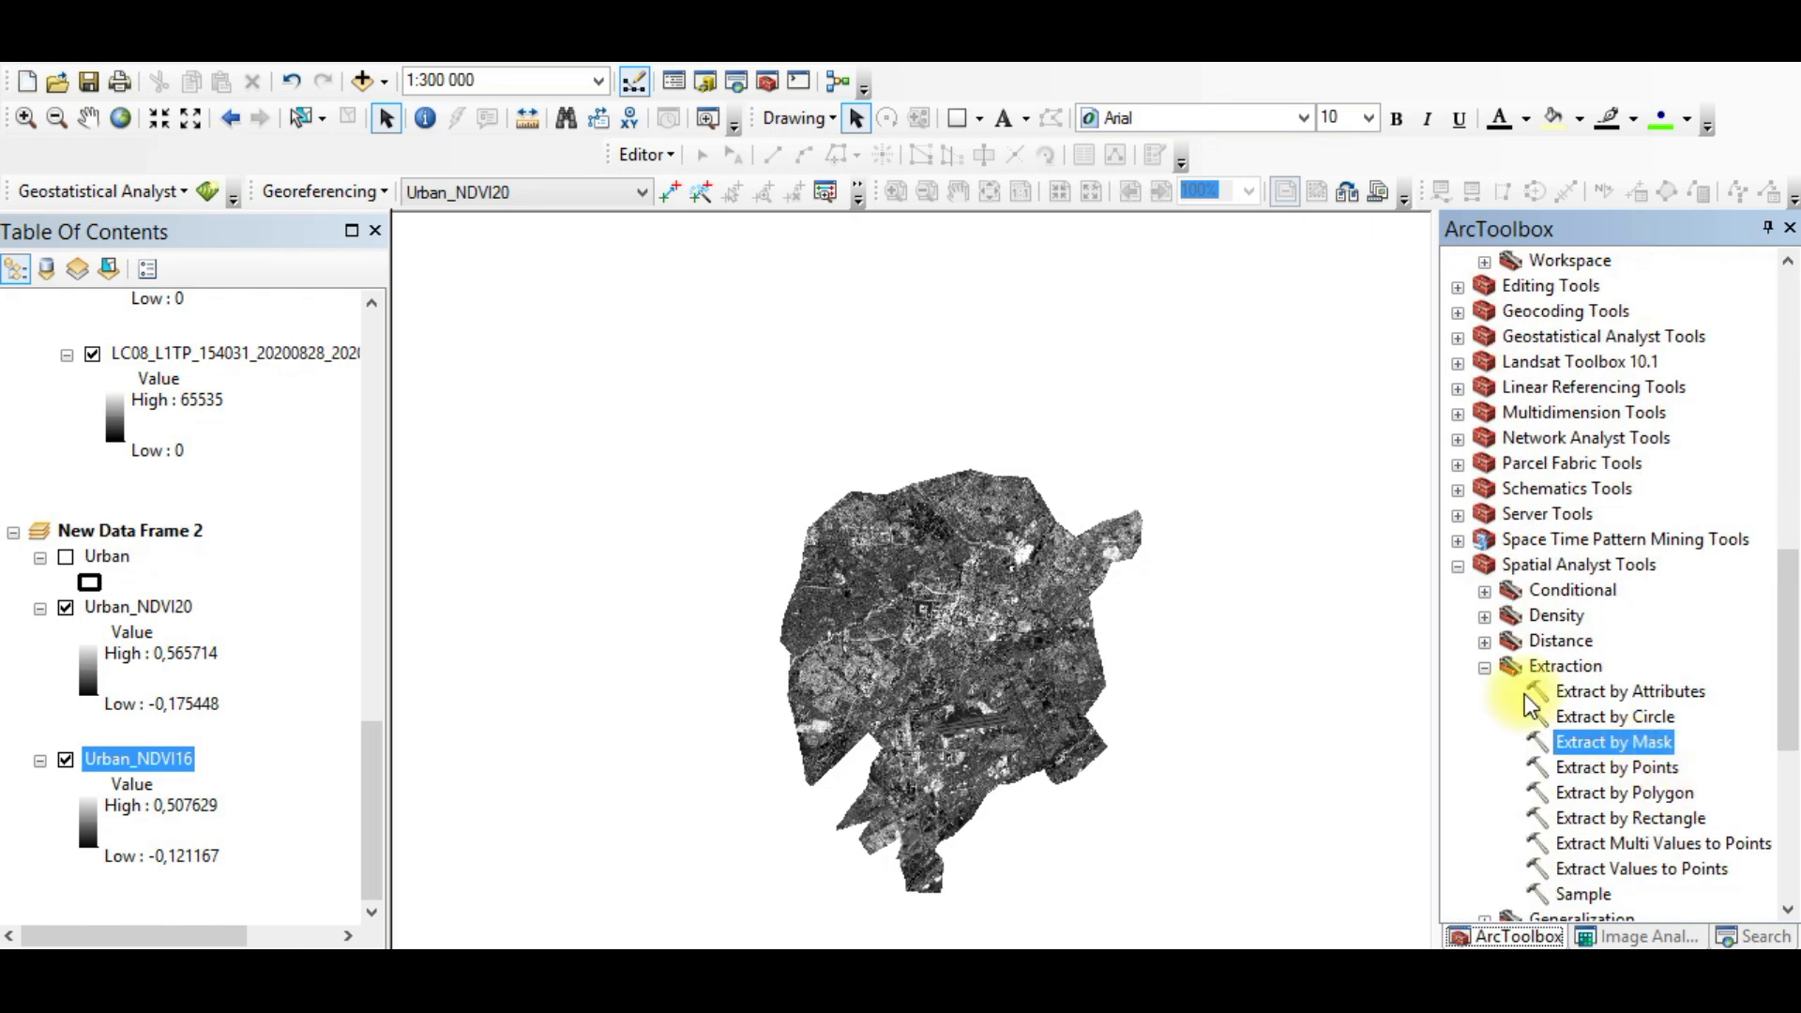
{"action": "scroll", "coordinate": [1452, 582], "scroll_direction": "down", "scroll_amount": 4}
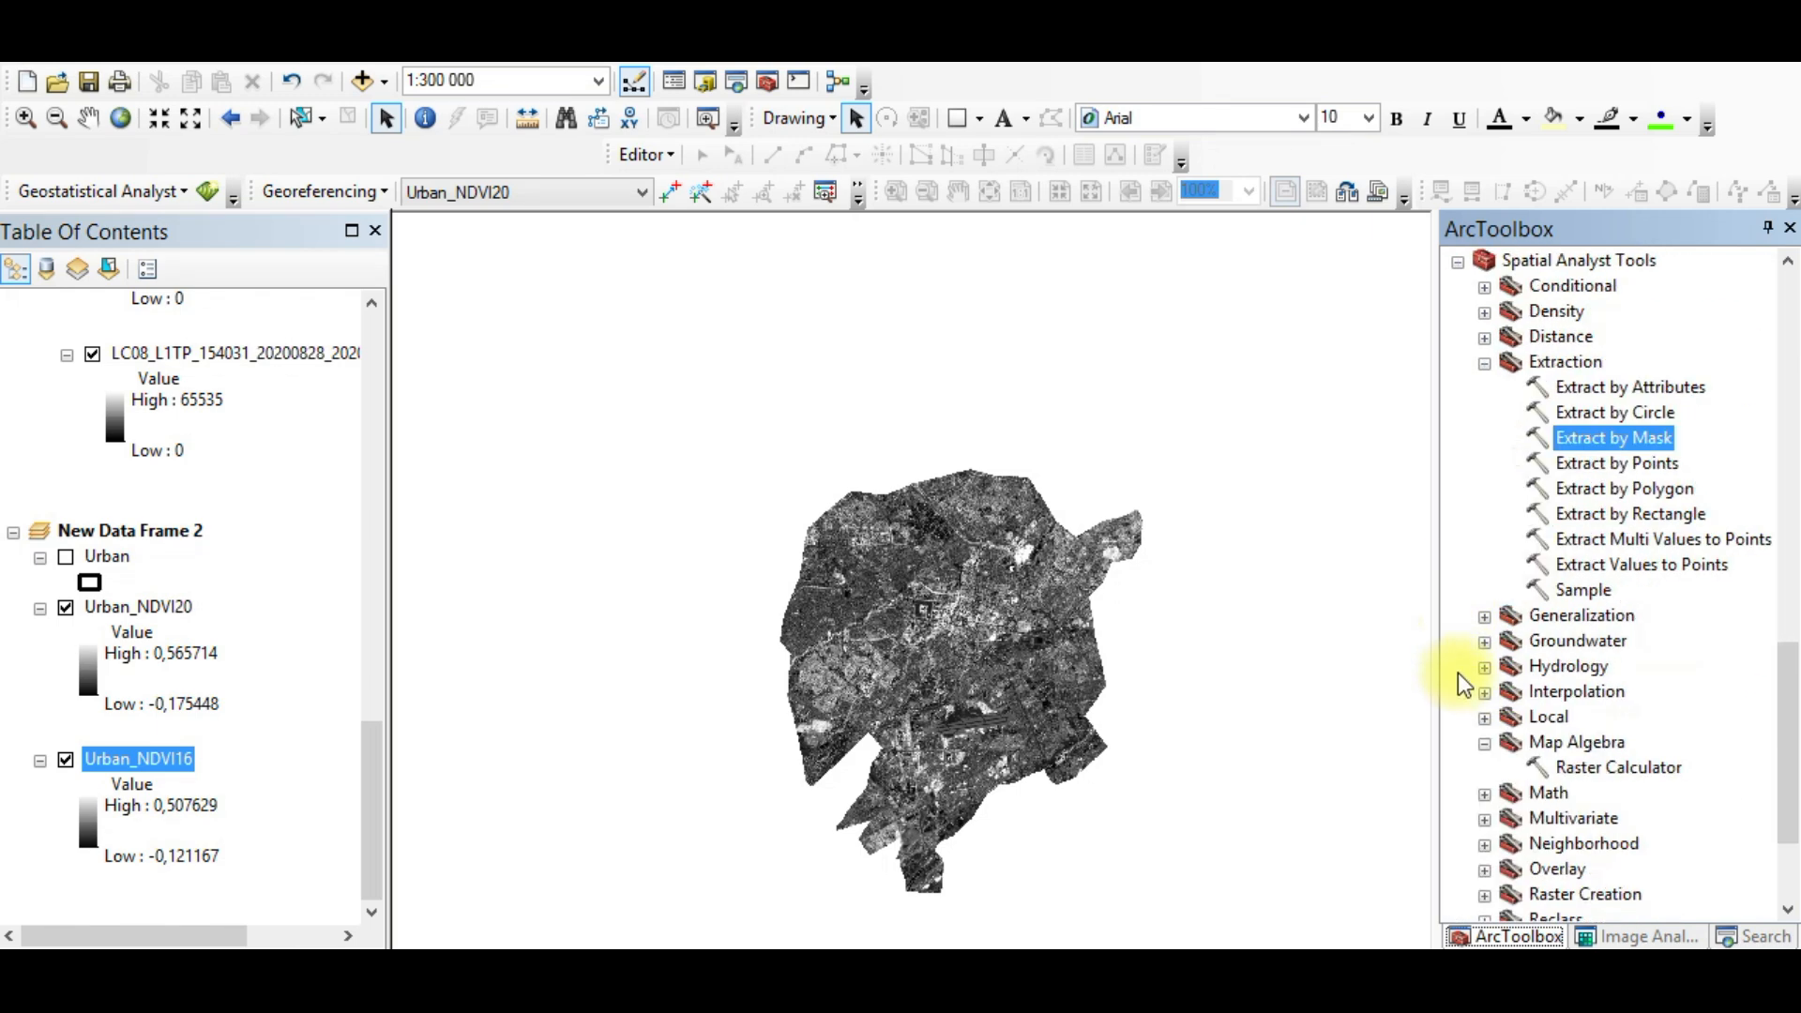
{"action": "double_click", "coordinate": [1618, 767]}
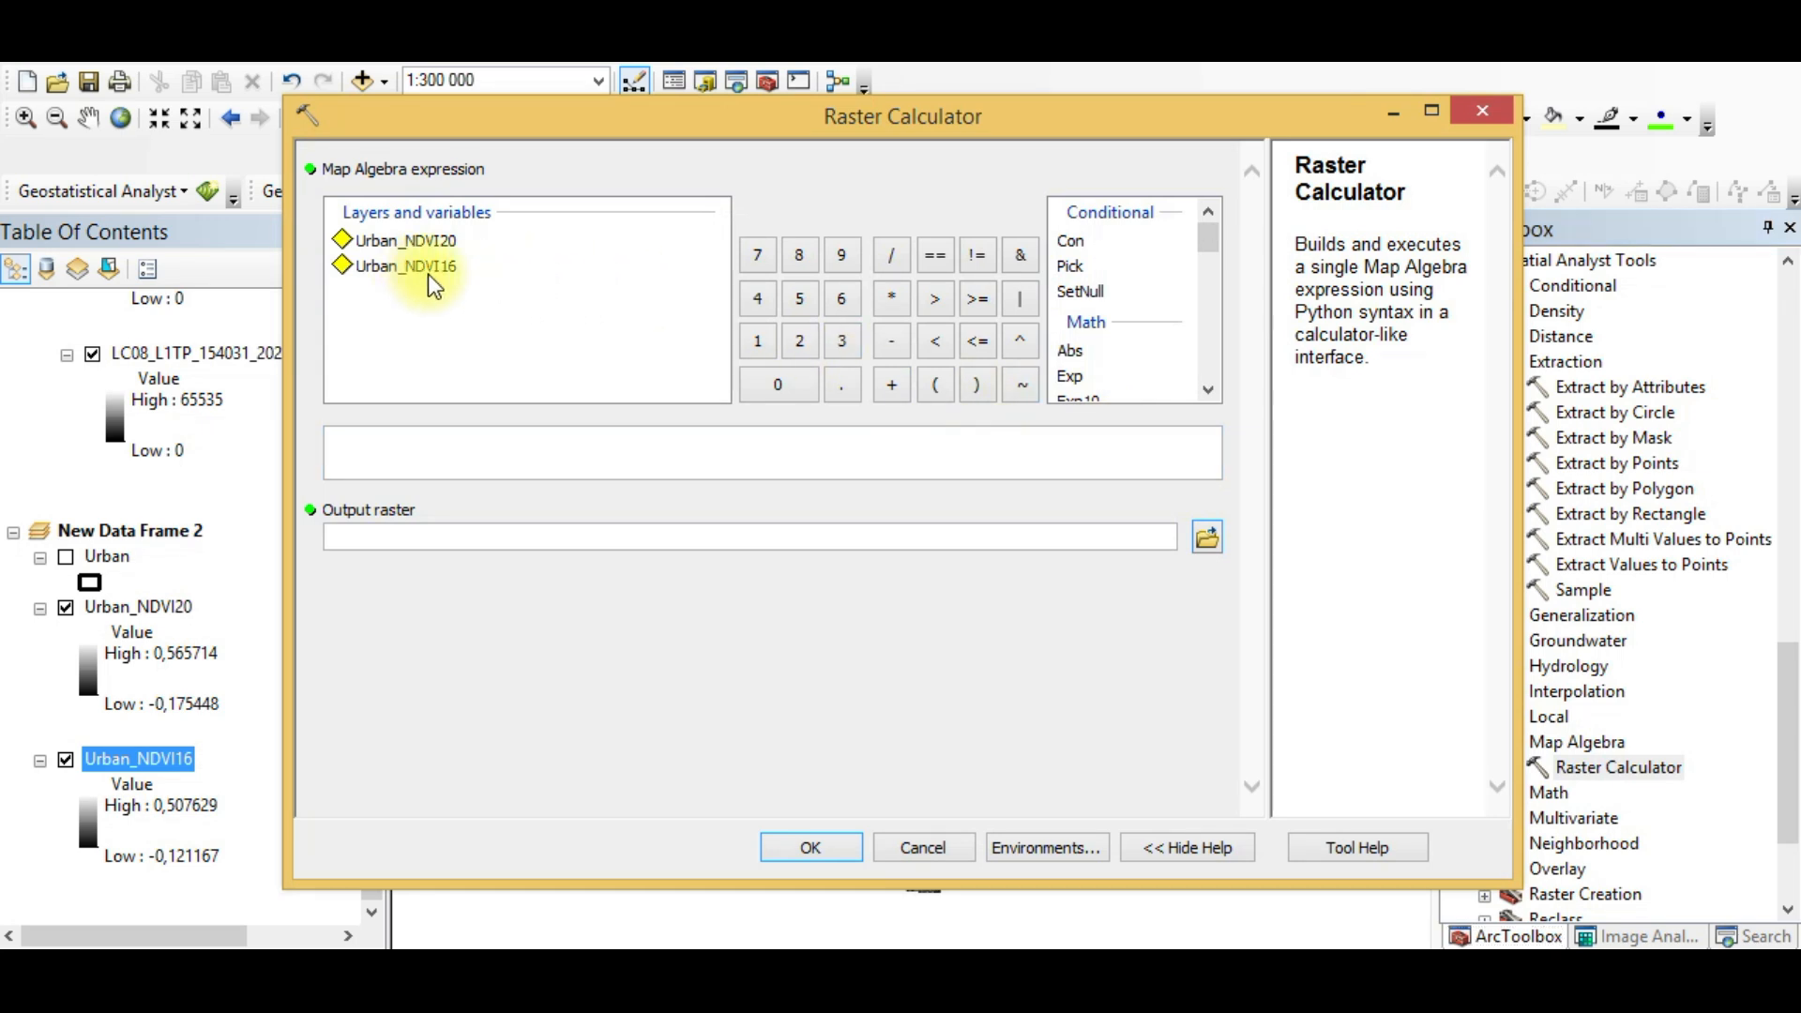
{"action": "left_click", "coordinate": [405, 467]}
{"action": "scroll", "coordinate": [1145, 335], "scroll_direction": "down", "scroll_amount": 4}
{"action": "scroll", "coordinate": [1147, 330], "scroll_direction": "up", "scroll_amount": 2}
{"action": "double_click", "coordinate": [1084, 310]}
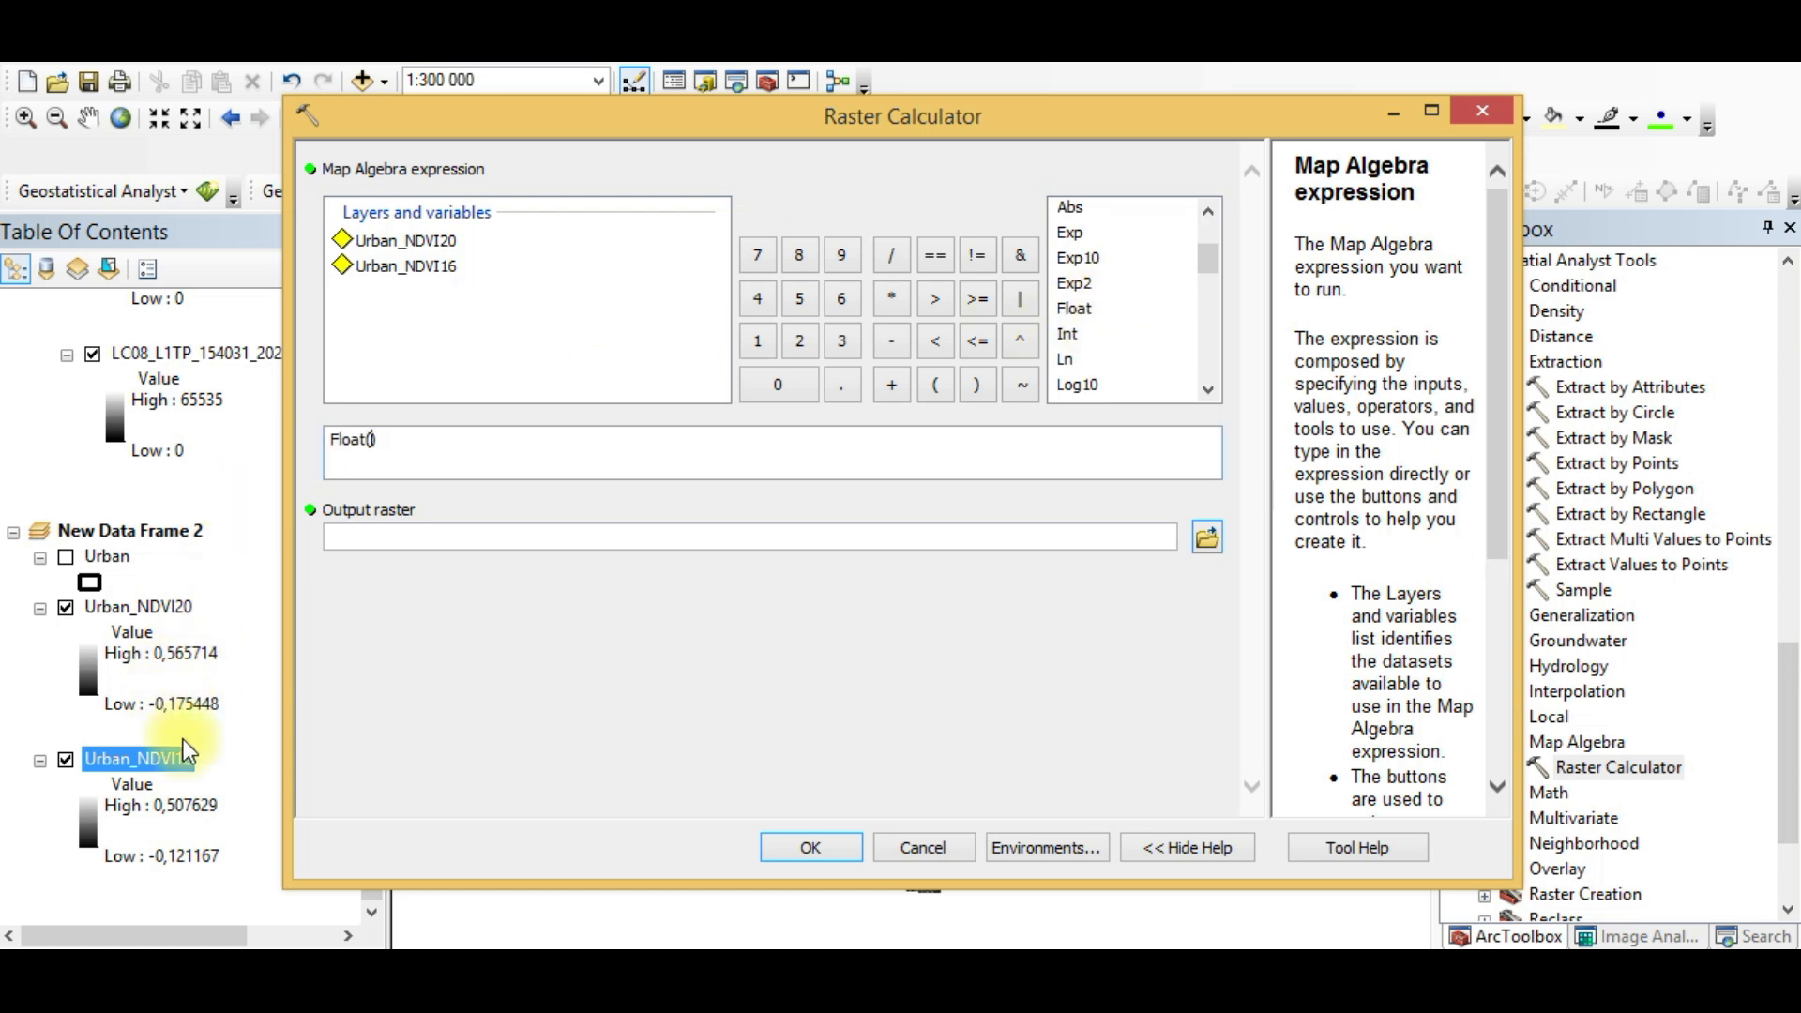
{"action": "double_click", "coordinate": [412, 240]}
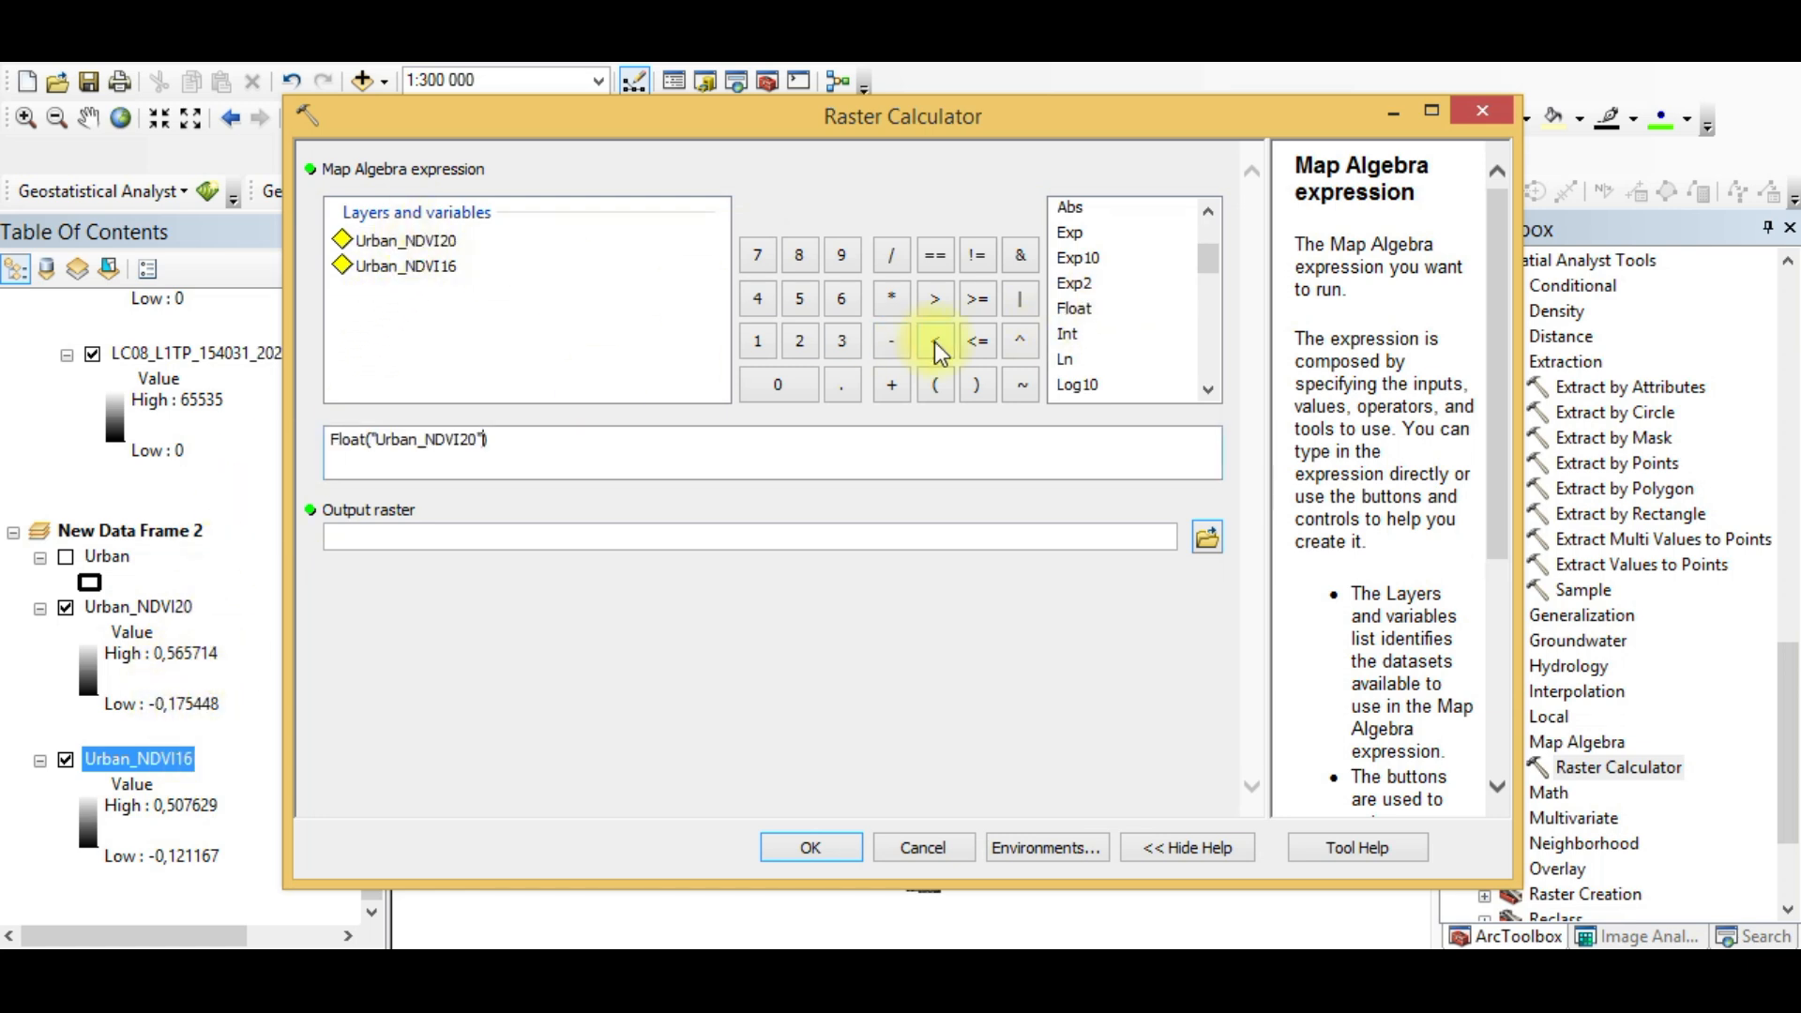
{"action": "left_click", "coordinate": [892, 341]}
{"action": "double_click", "coordinate": [405, 265]}
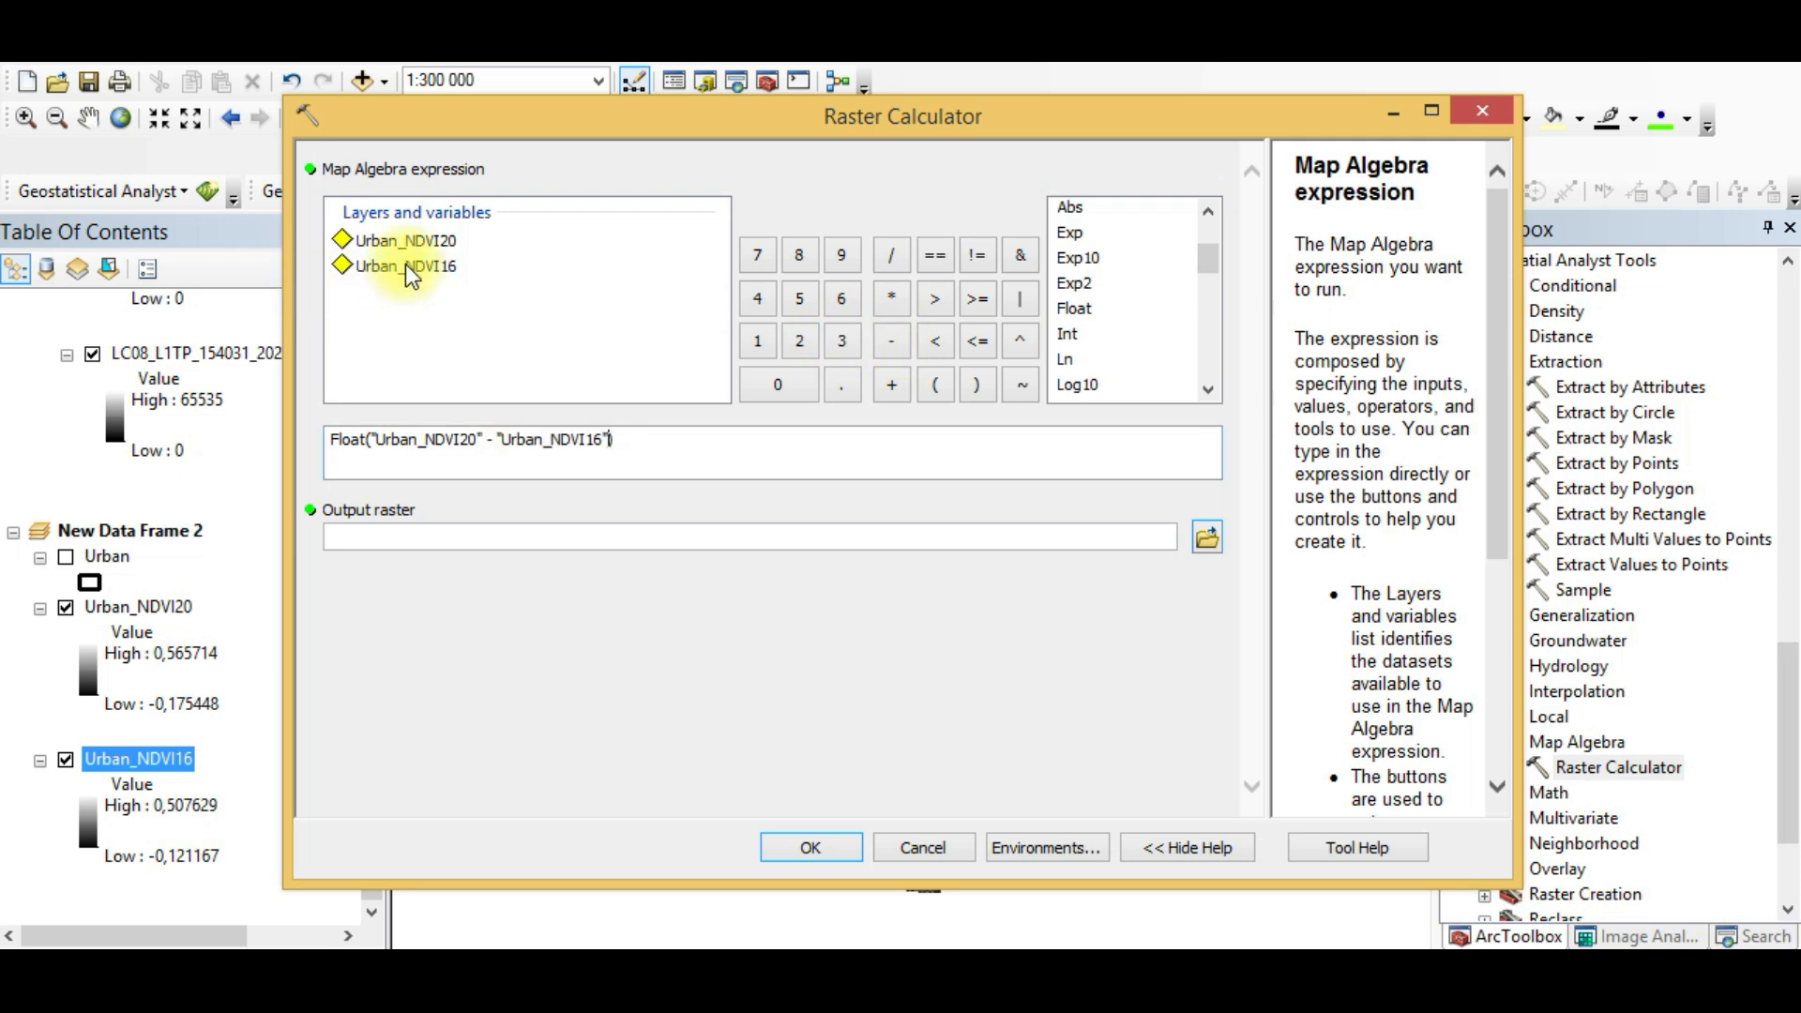
Step: Name the output raster NDVI_change in default.gdb and run the NDVI difference calculation
{"action": "left_click", "coordinate": [696, 548]}
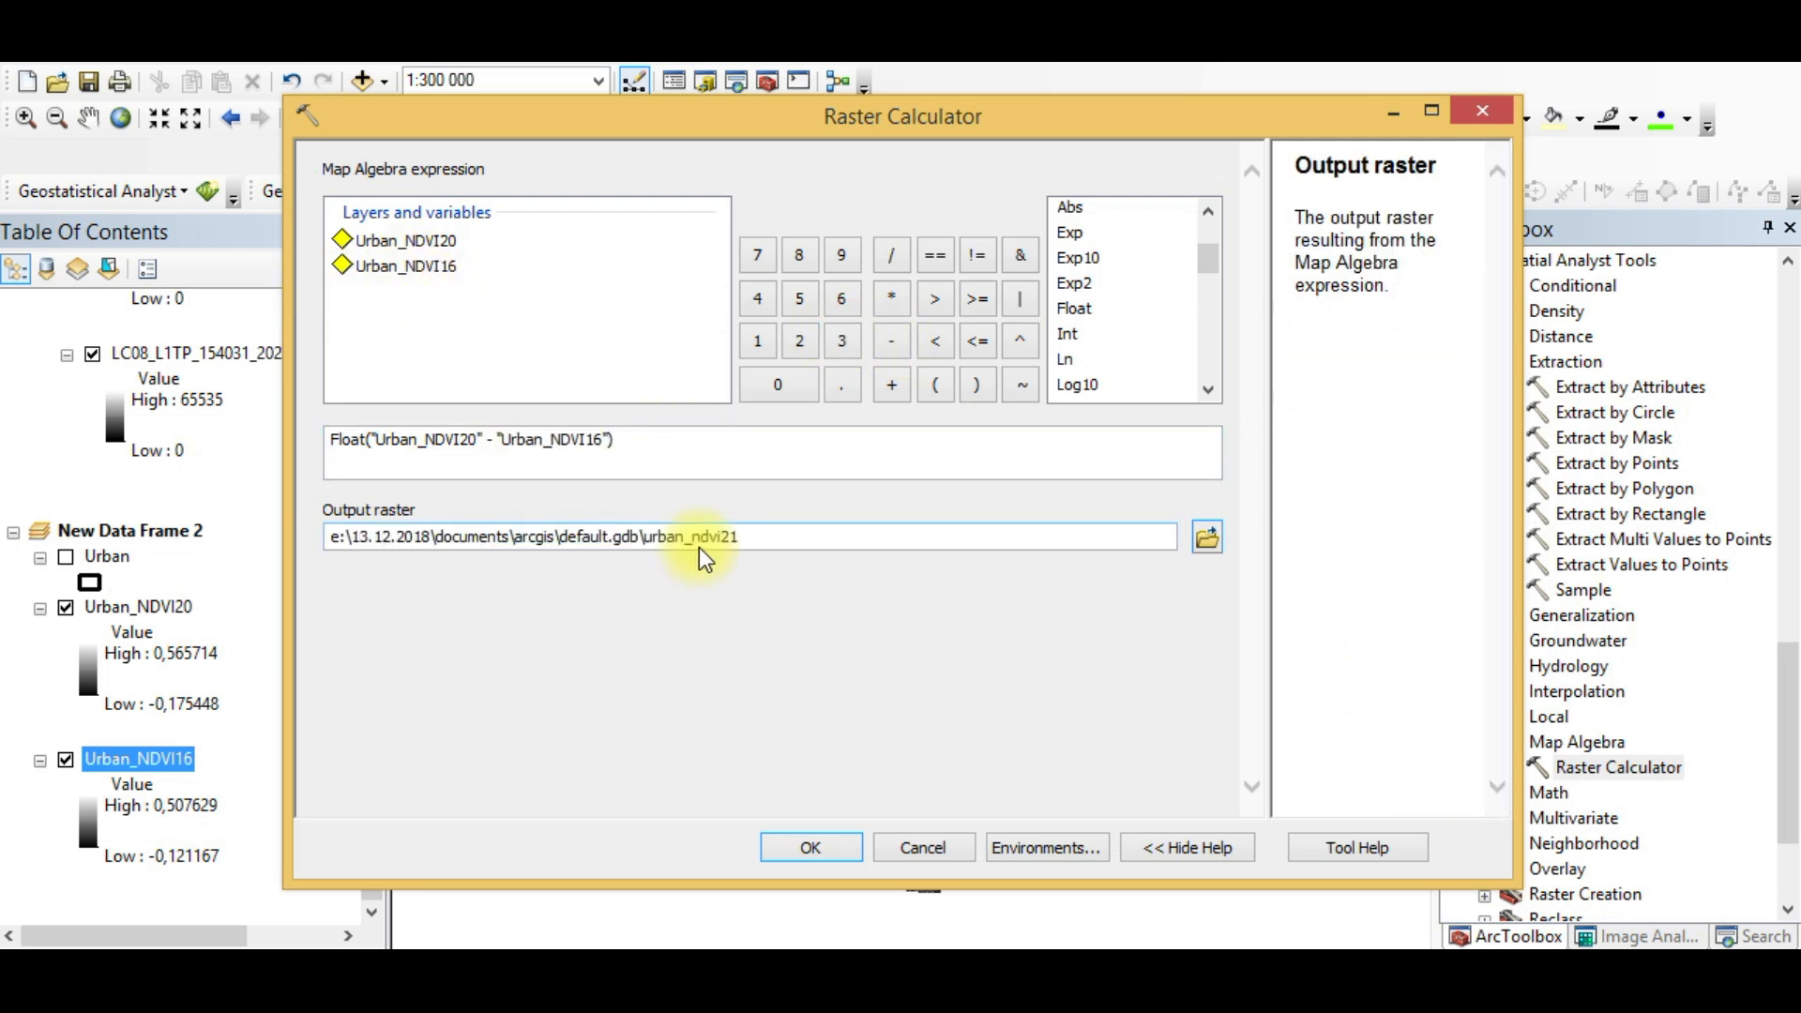
{"action": "left_click_drag", "start_coordinate": [780, 548], "coordinate": [688, 538]}
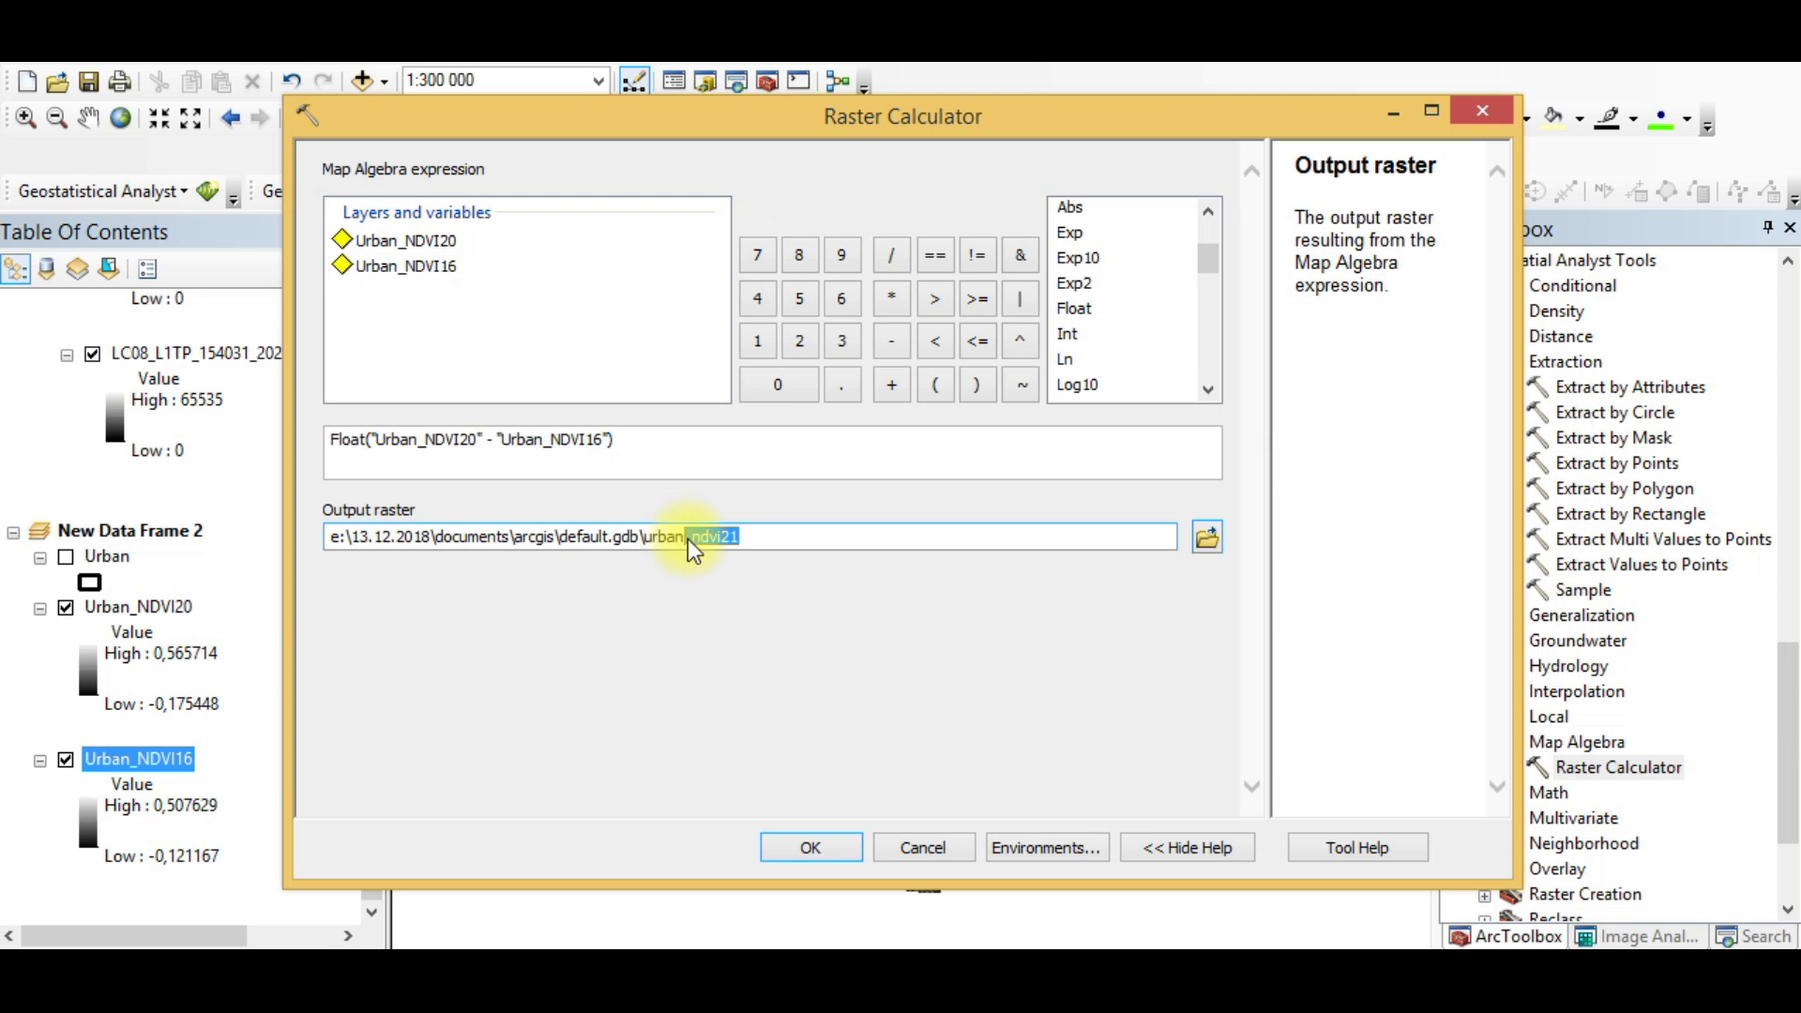
{"action": "type", "text": "chn"}
{"action": "type", "text": "e"}
{"action": "left_click", "coordinate": [785, 837]}
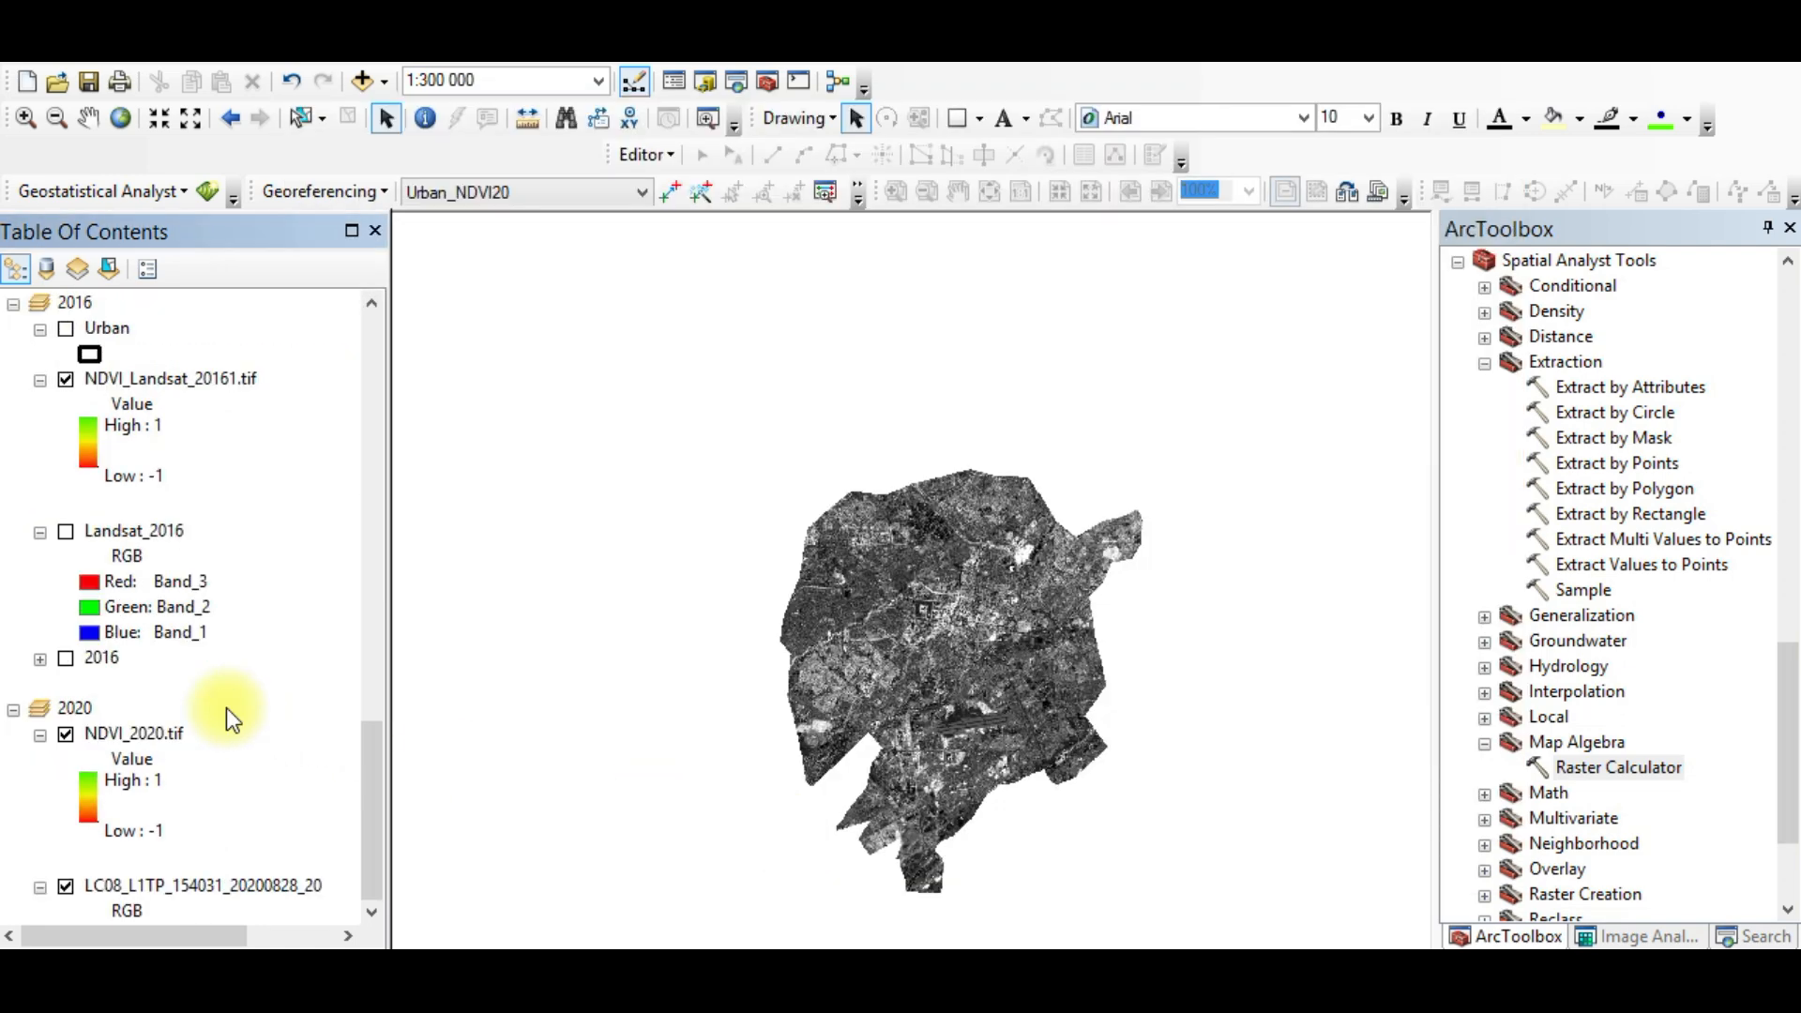
Step: Hide the Urban_NDVI20 and Urban_NDVI16 layers in New Data Frame 2 so only NDVI_change is drawn
{"action": "scroll", "coordinate": [227, 707], "scroll_direction": "down", "scroll_amount": 7}
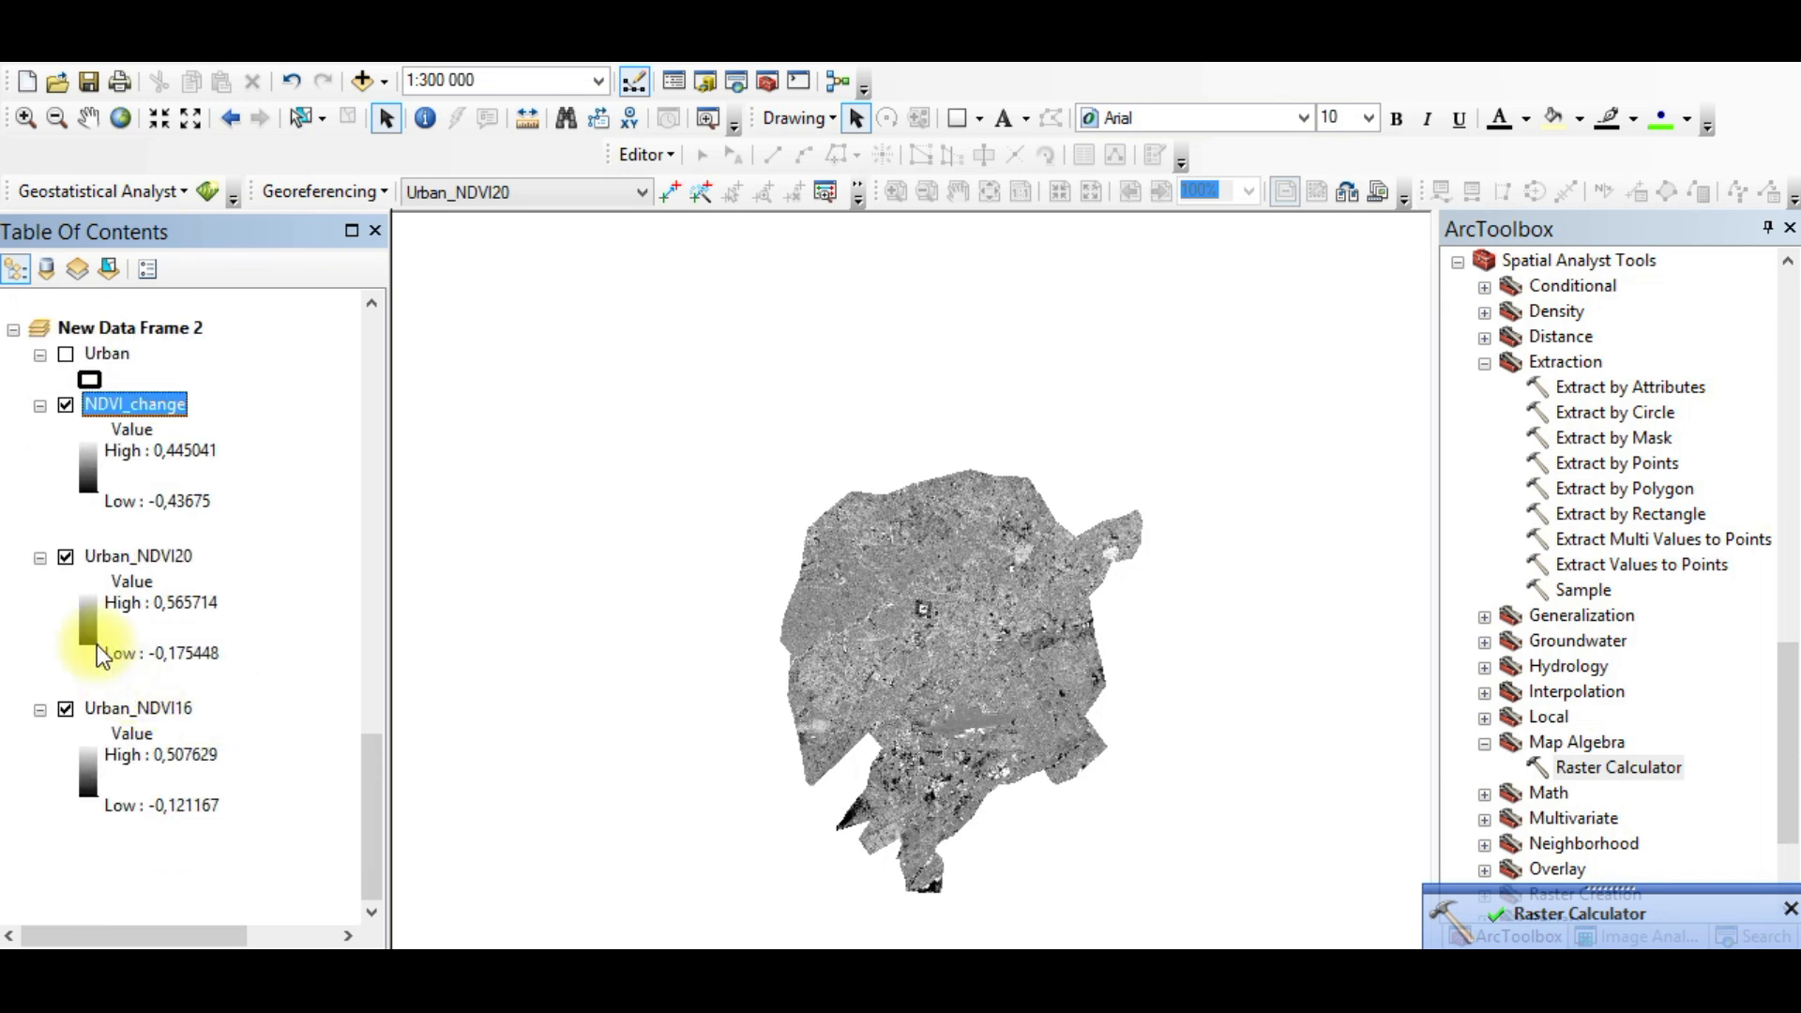
{"action": "left_click", "coordinate": [66, 557]}
{"action": "left_click", "coordinate": [66, 709]}
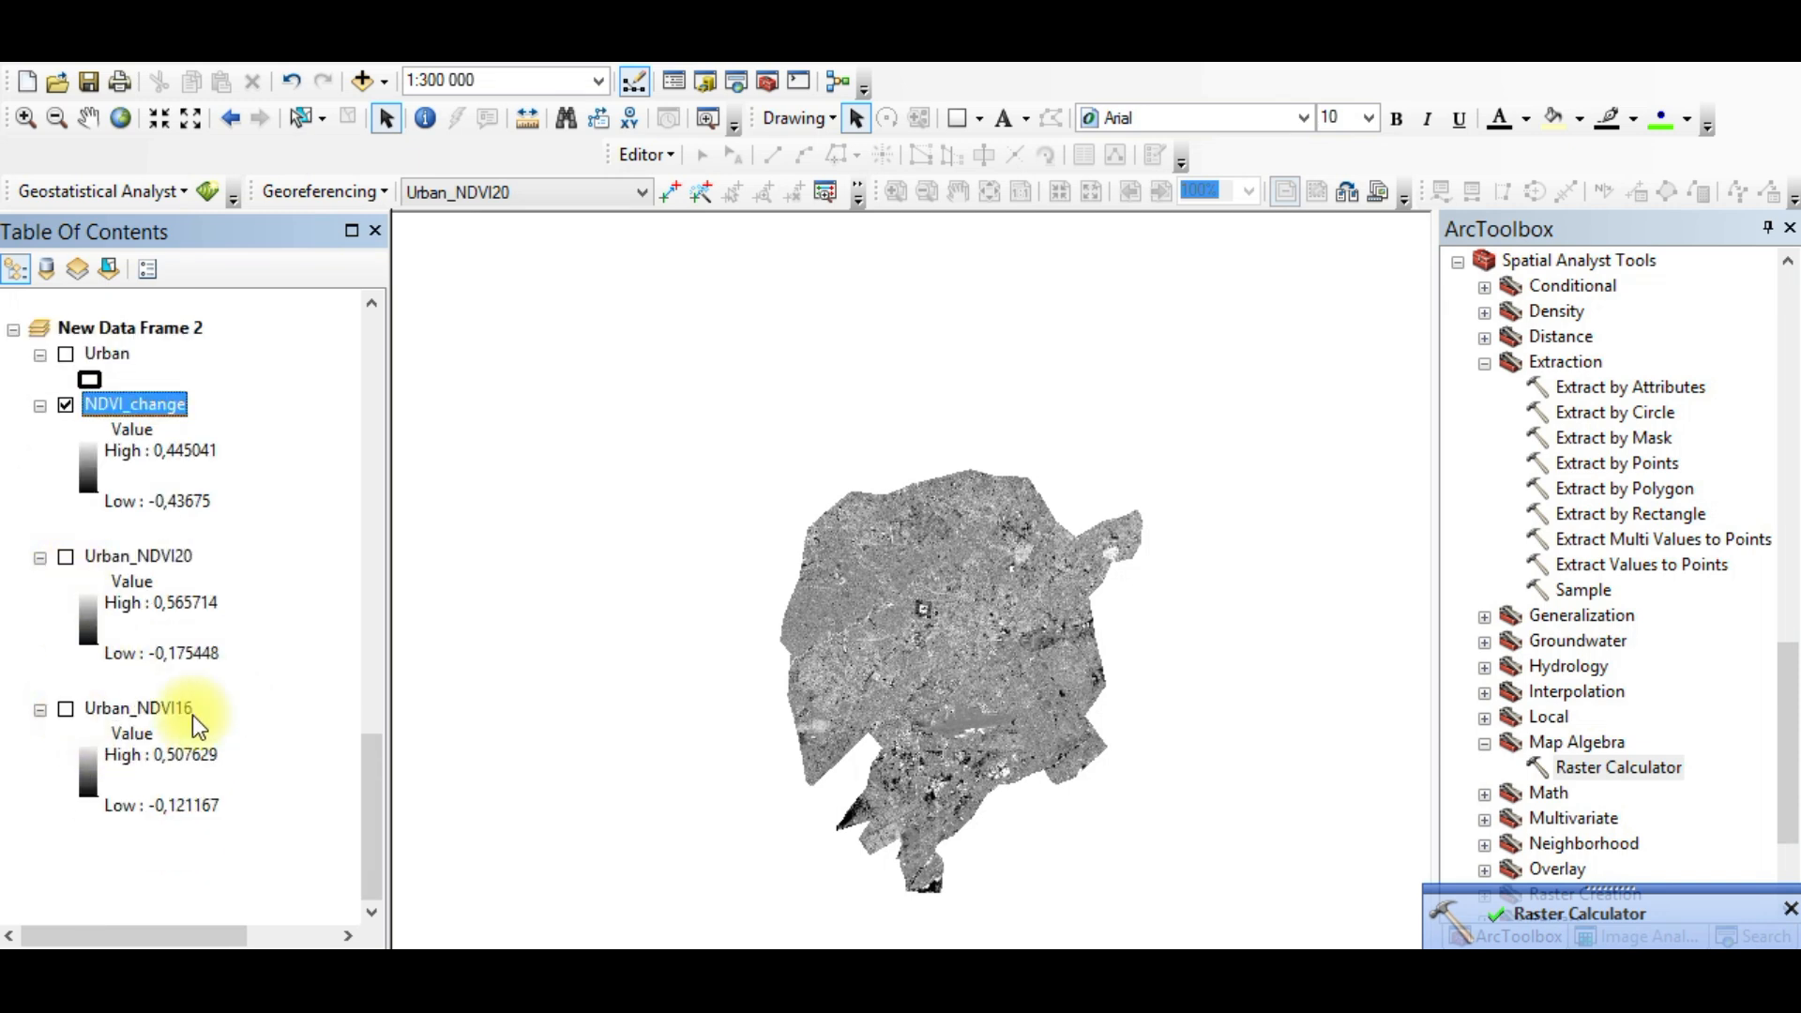
{"action": "left_click", "coordinate": [1791, 909]}
Step: Switch the NDVI_change layer's symbology to Classified and set the classification to 3 classes
{"action": "left_click", "coordinate": [192, 509]}
{"action": "right_click", "coordinate": [150, 404]}
{"action": "left_click", "coordinate": [236, 814]}
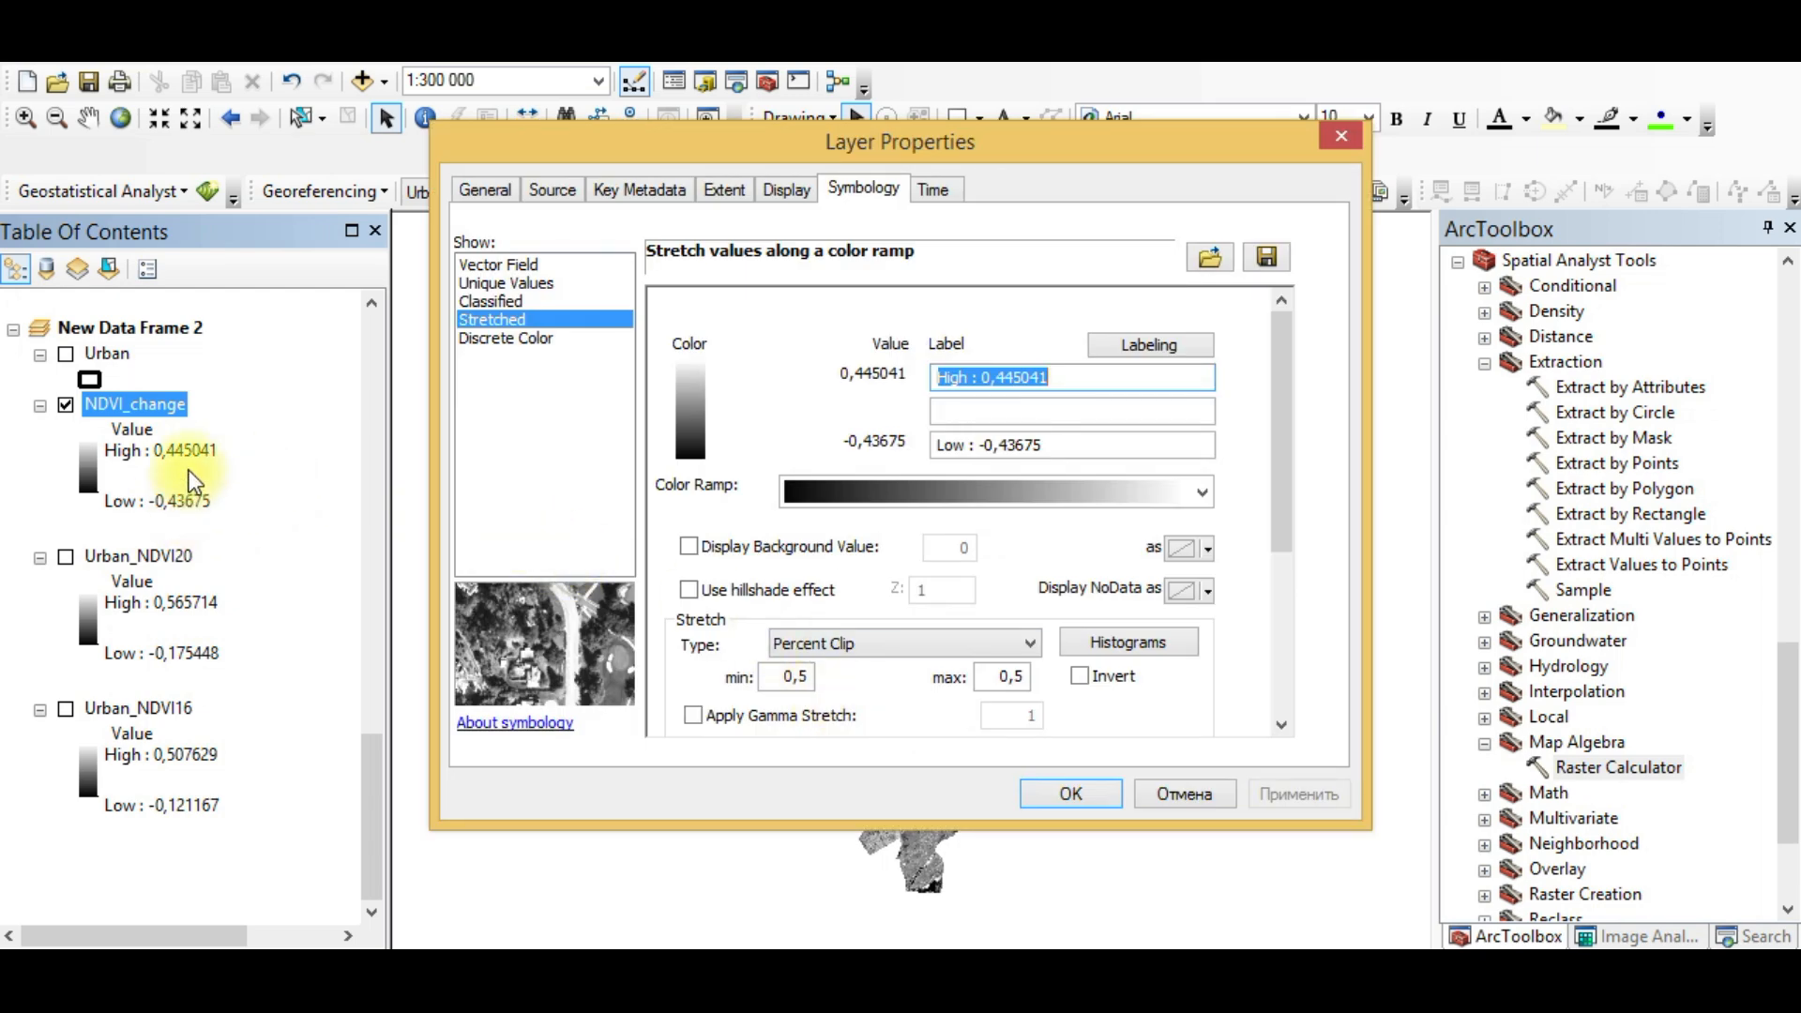
{"action": "left_click", "coordinate": [503, 304]}
{"action": "left_click", "coordinate": [1259, 396]}
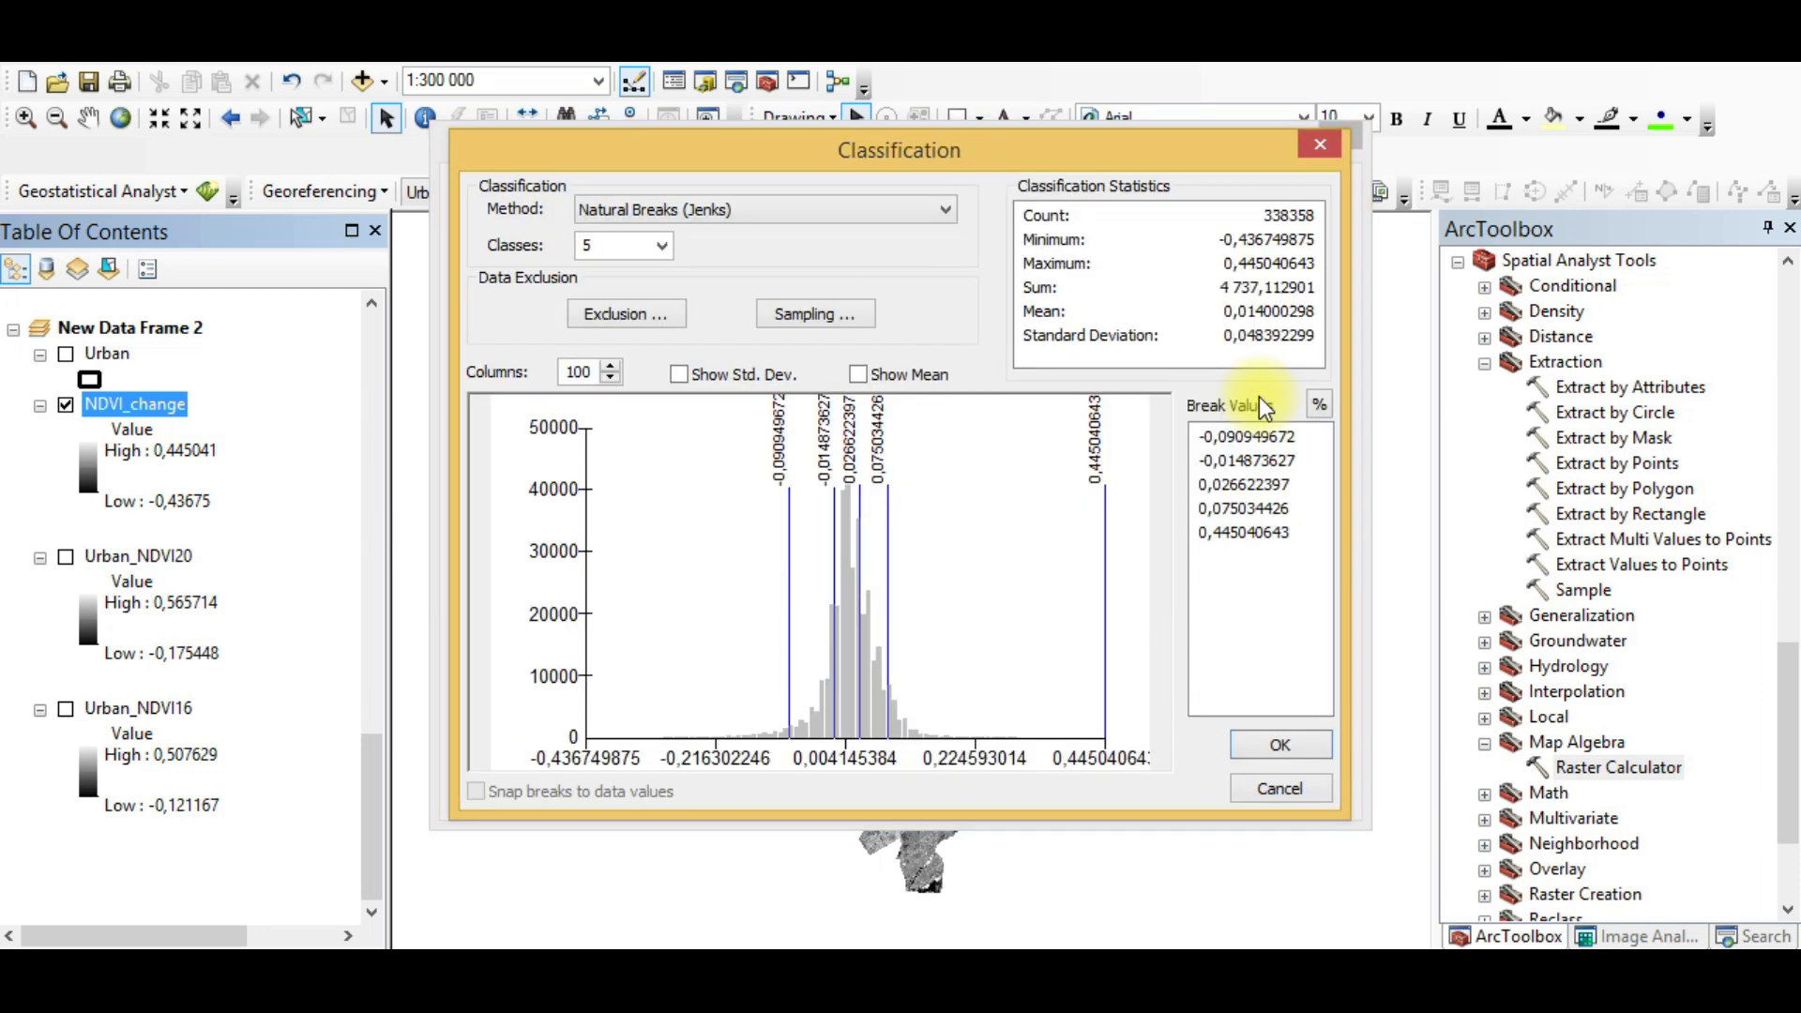
{"action": "left_click", "coordinate": [661, 245]}
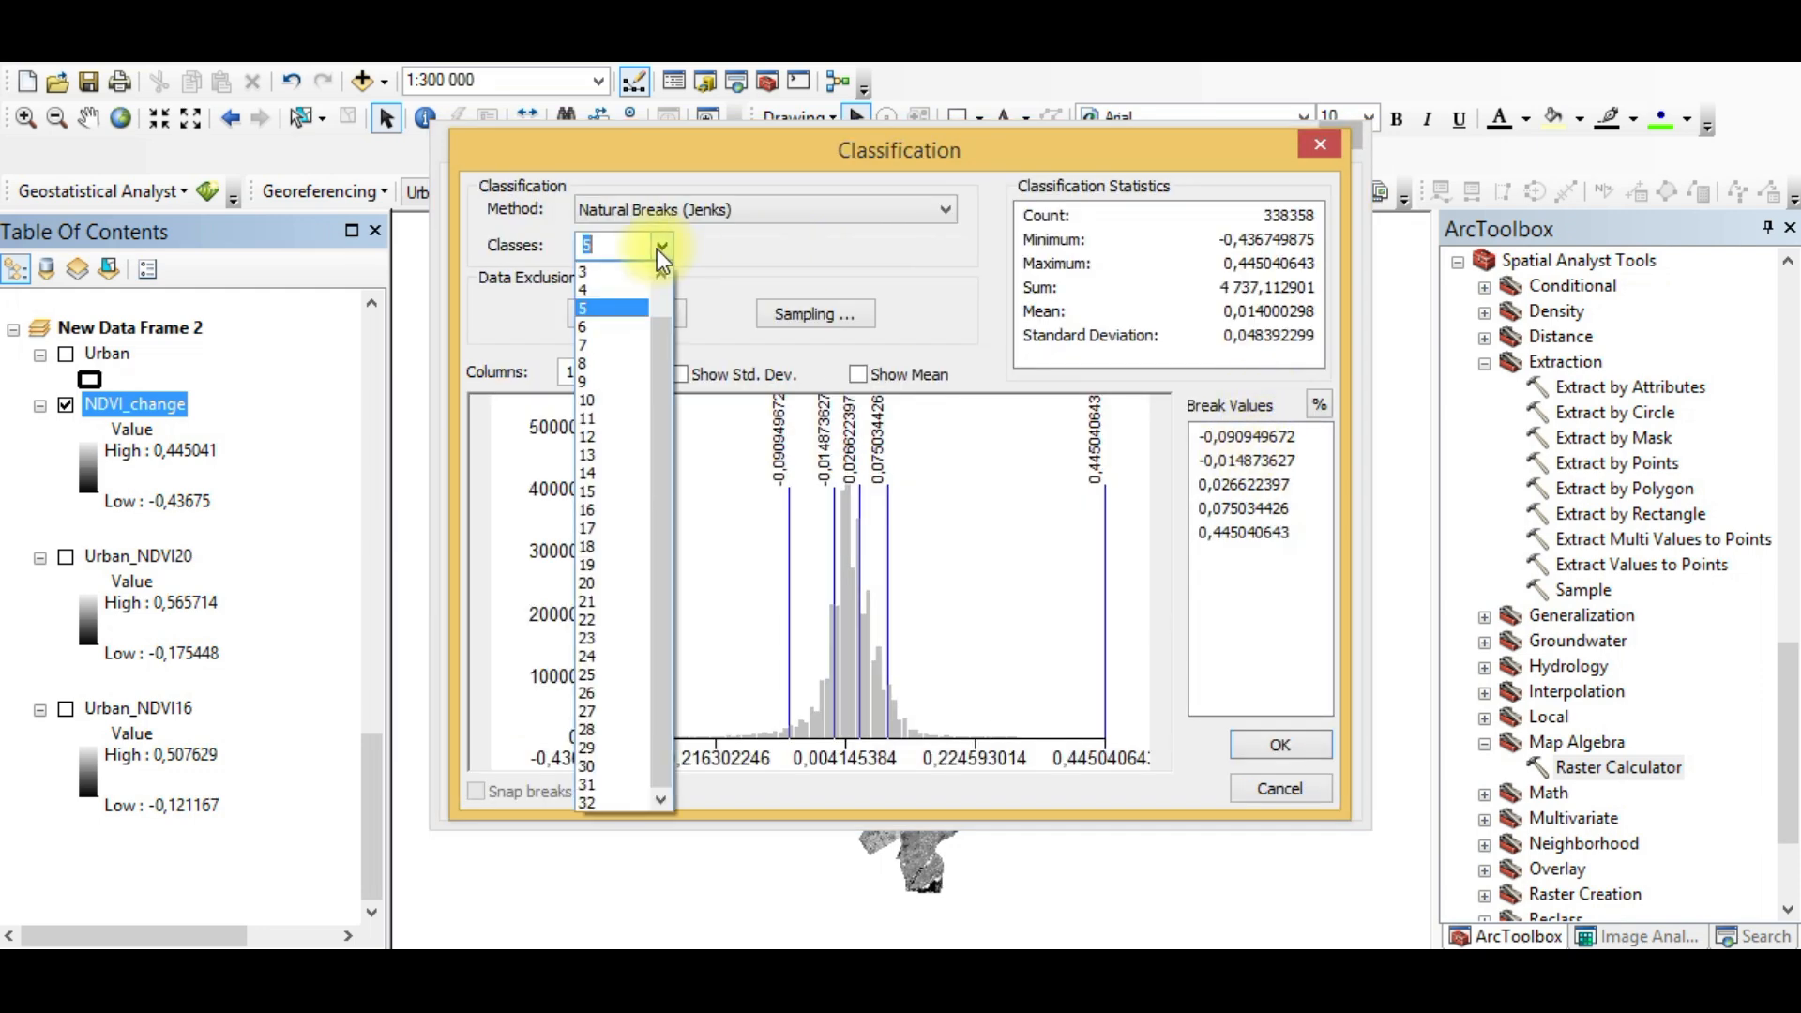
{"action": "left_click", "coordinate": [599, 278]}
Step: Set the first two break values of the NDVI_change classification to -0,0001 and 0,001
{"action": "left_click", "coordinate": [1266, 436]}
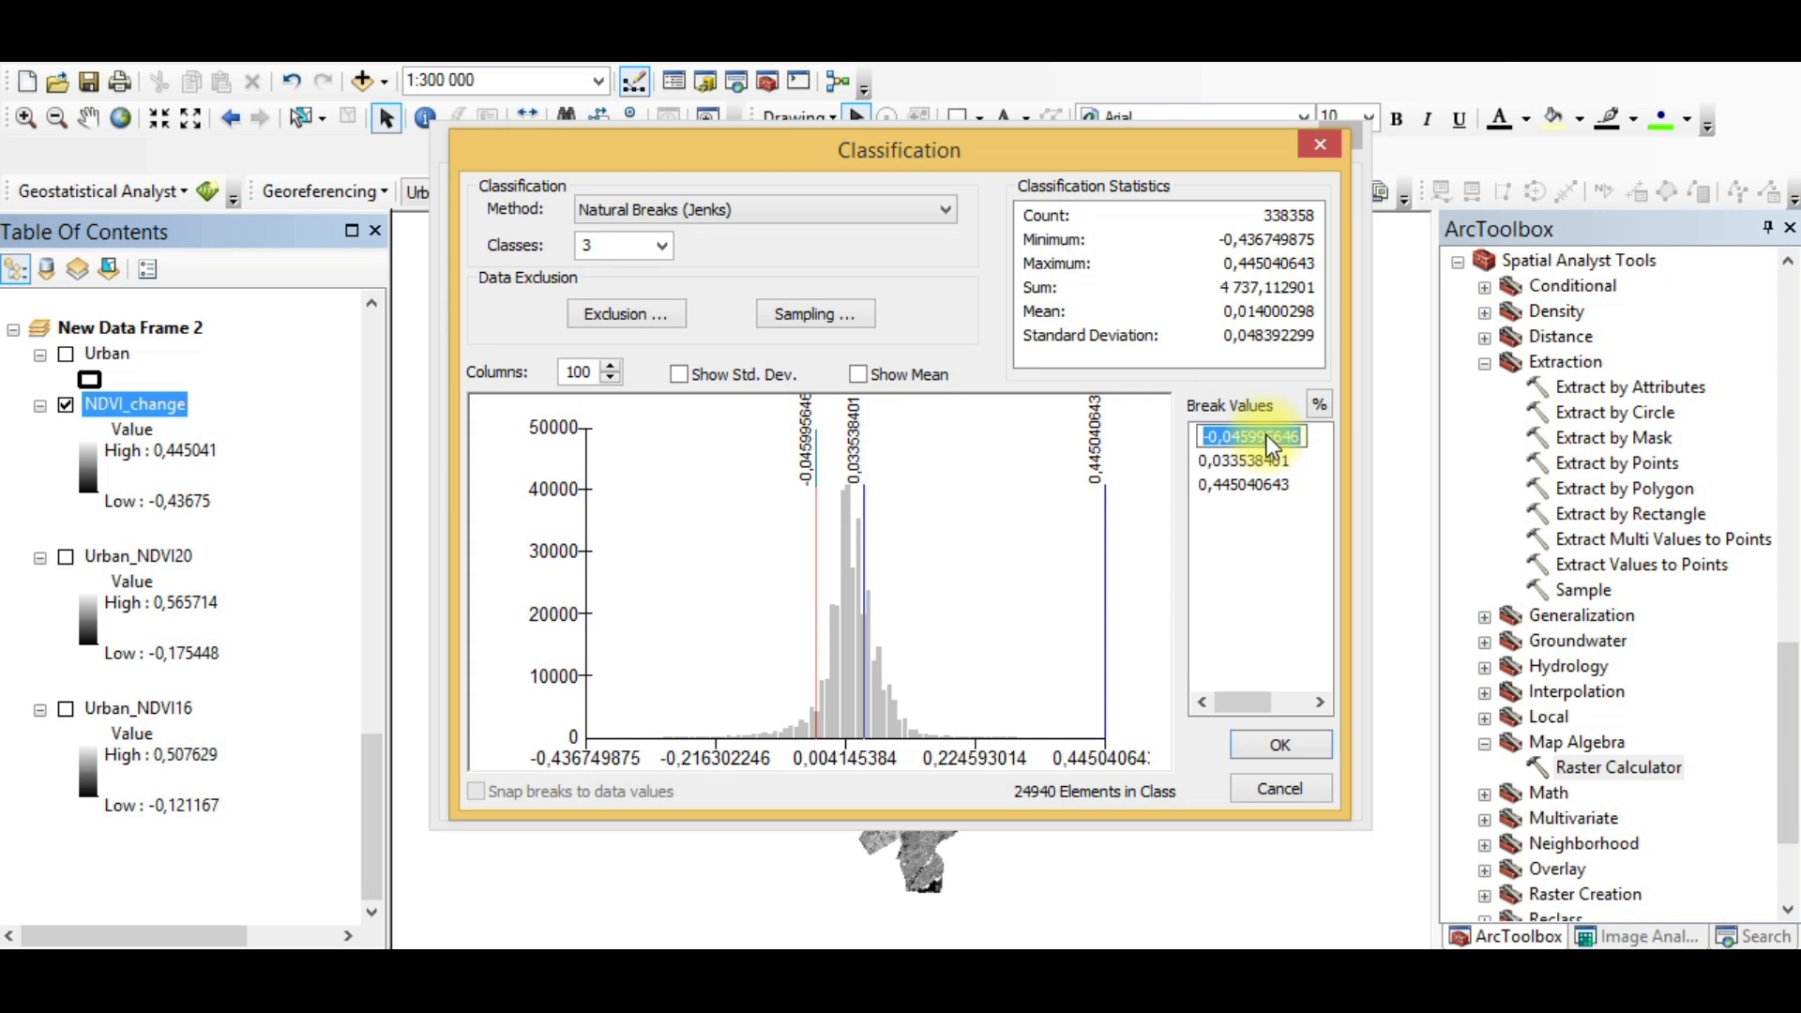
{"action": "left_click", "coordinate": [1296, 437]}
{"action": "left_click_drag", "start_coordinate": [1302, 437], "coordinate": [1241, 439]}
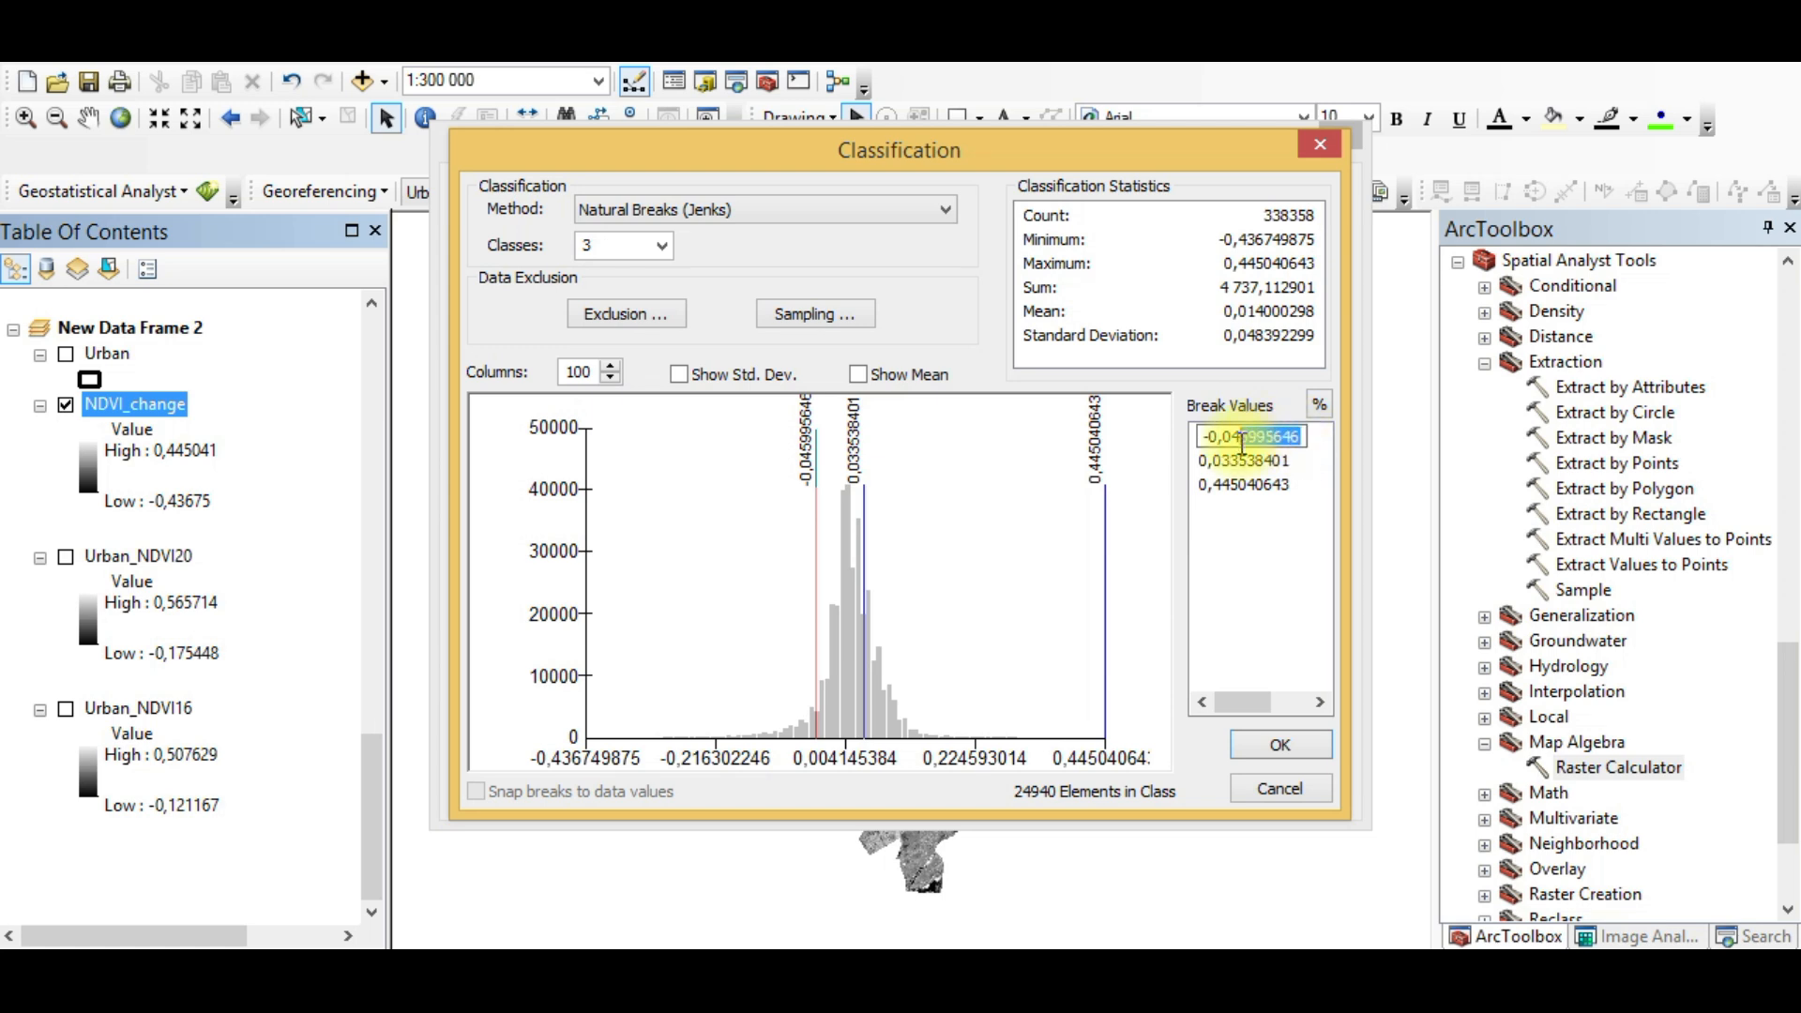
{"action": "type", "text": "001"}
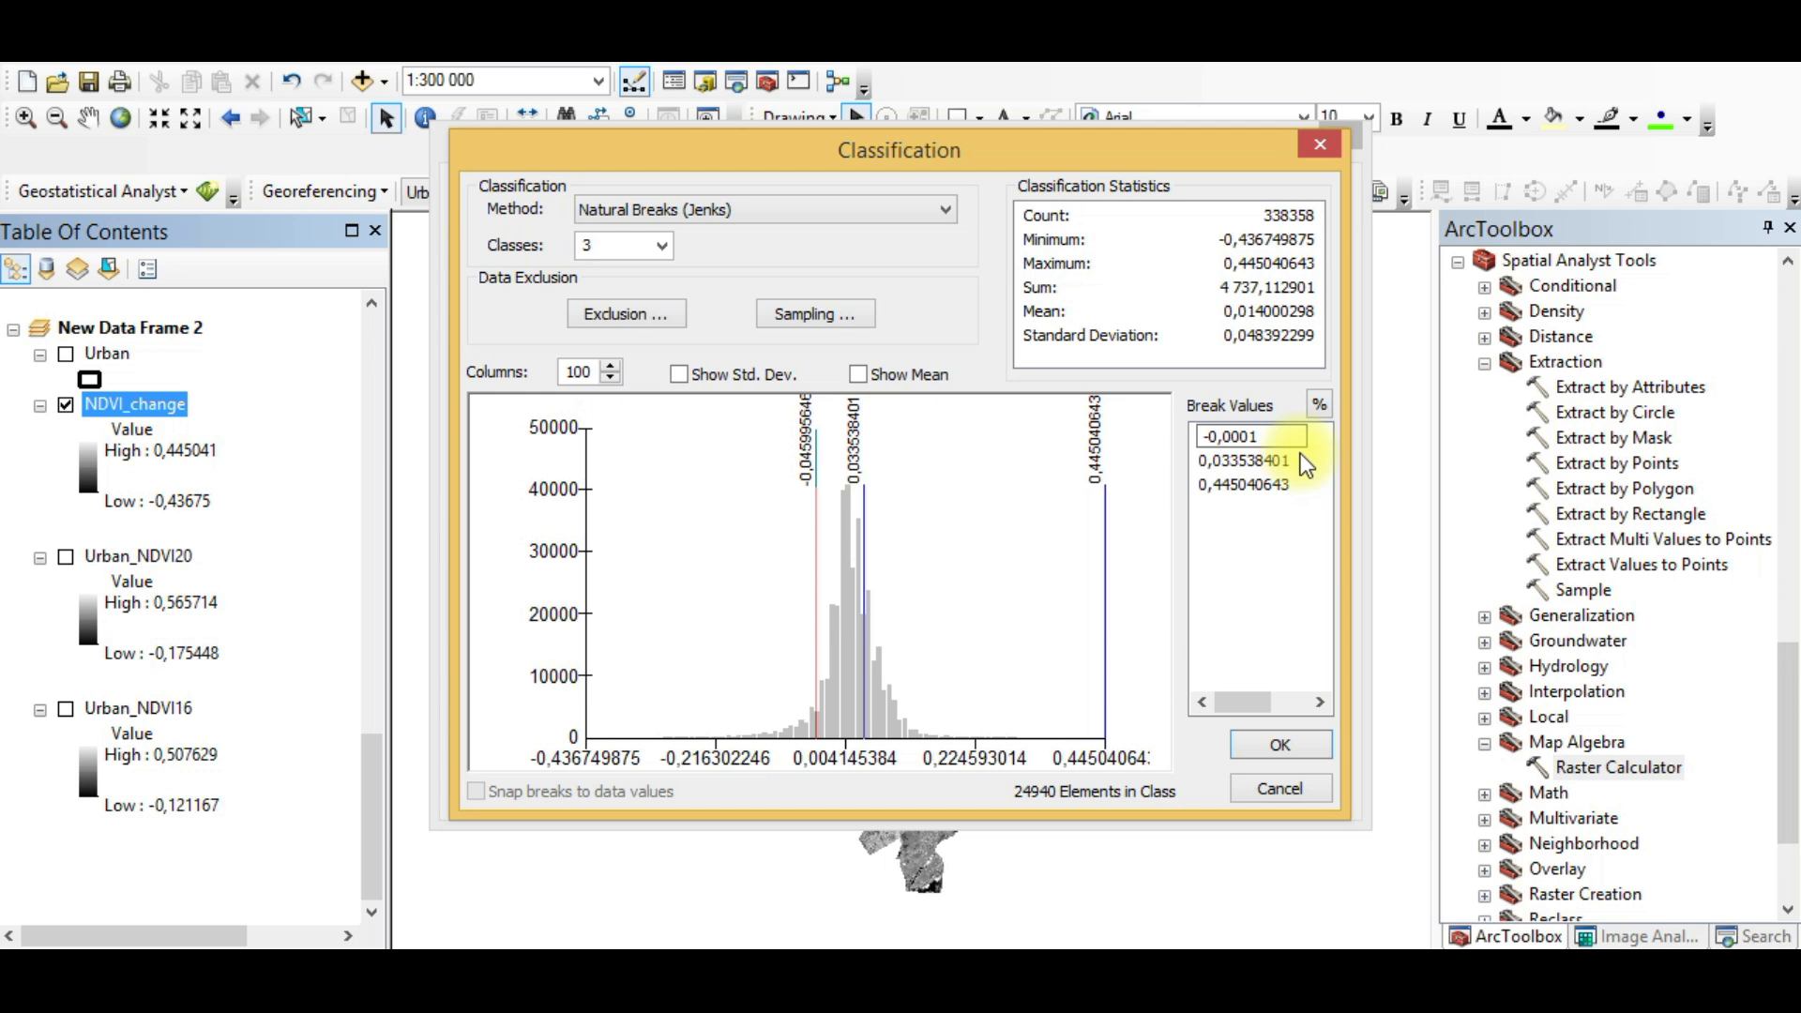
{"action": "left_click", "coordinate": [1297, 460]}
{"action": "left_click_drag", "start_coordinate": [1302, 460], "coordinate": [1216, 452]}
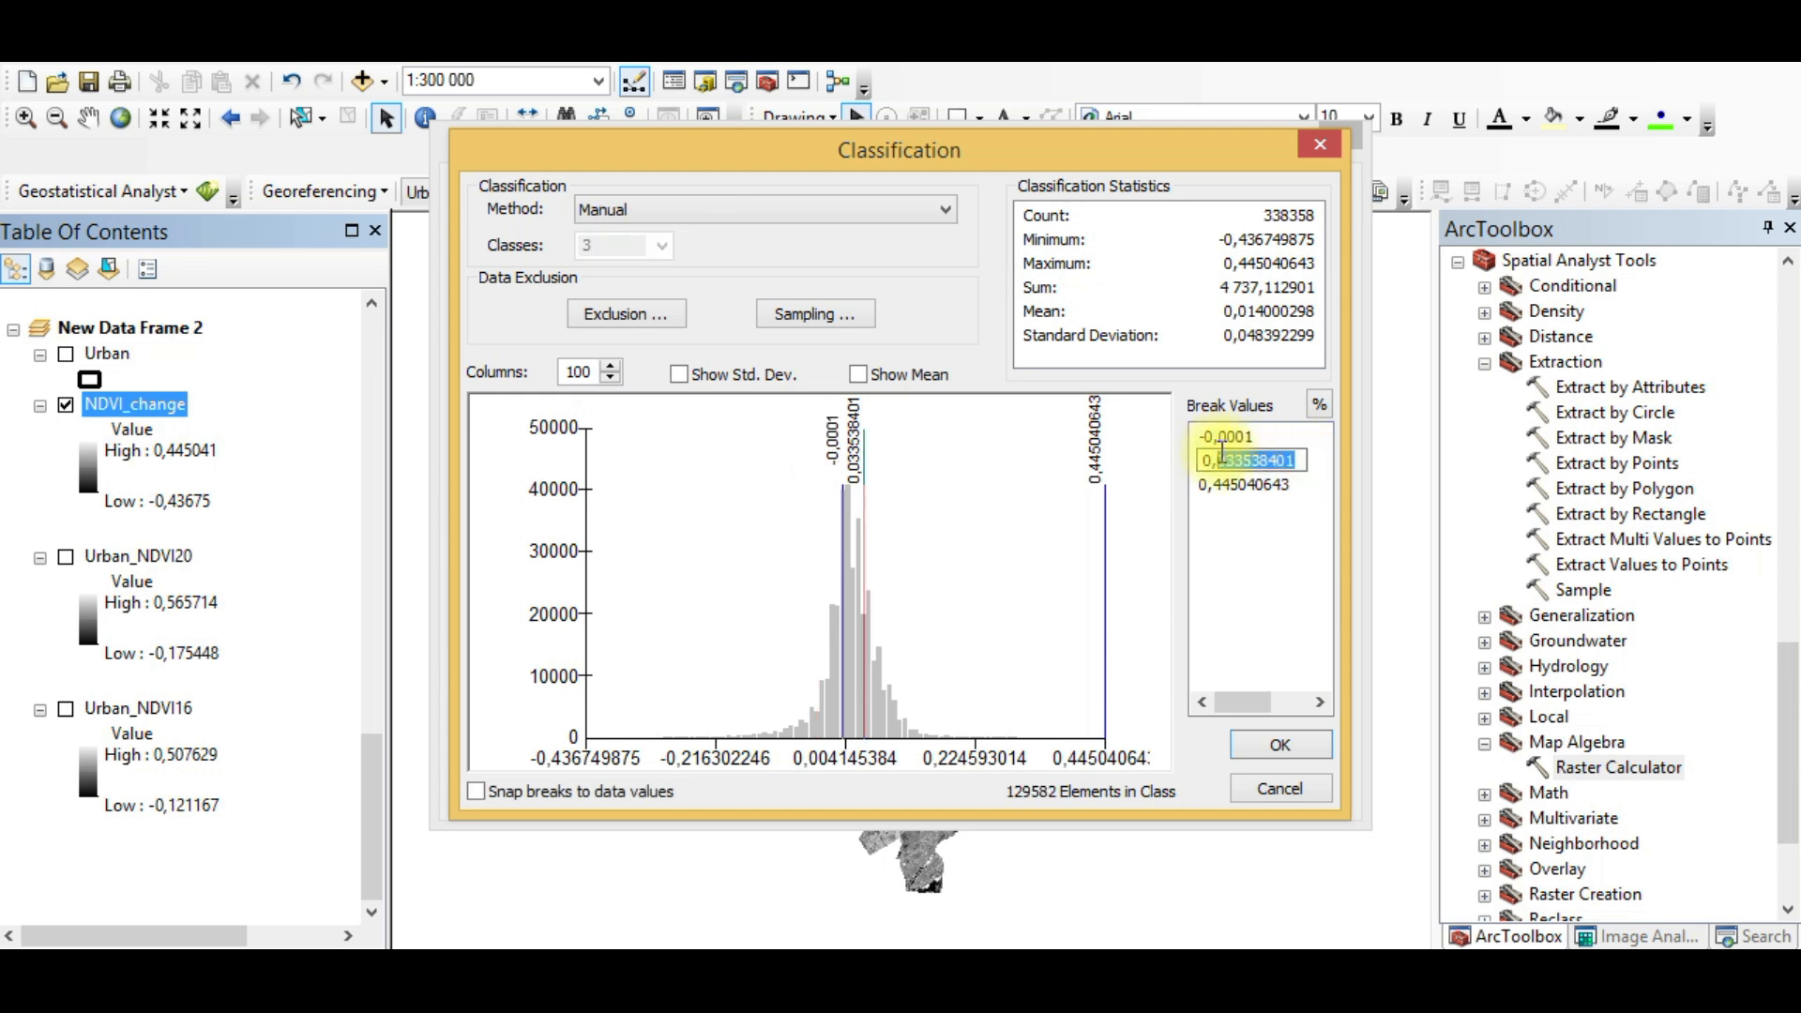
{"action": "type", "text": "00"}
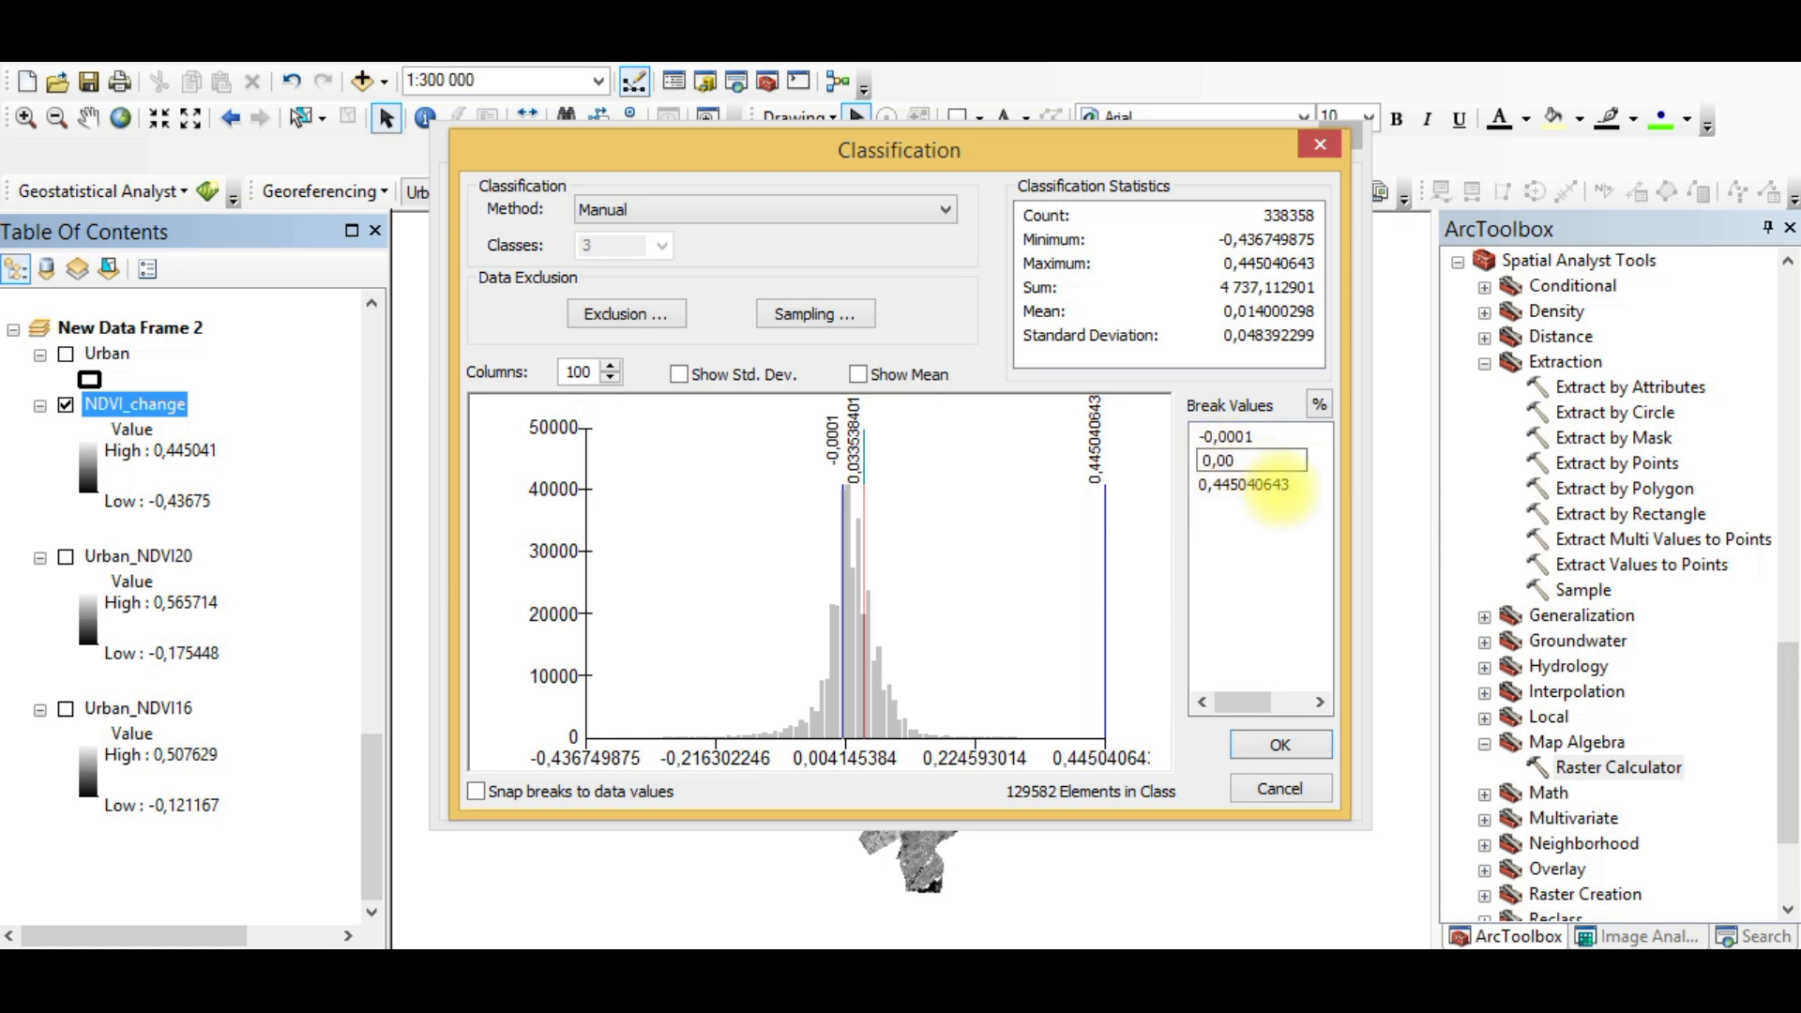
{"action": "type", "text": "1"}
{"action": "key", "text": "Return"}
Step: Set the second NDVI_change break value to 0,0001 and the first to -0,000001, and accept the classification
{"action": "left_click", "coordinate": [1246, 439]}
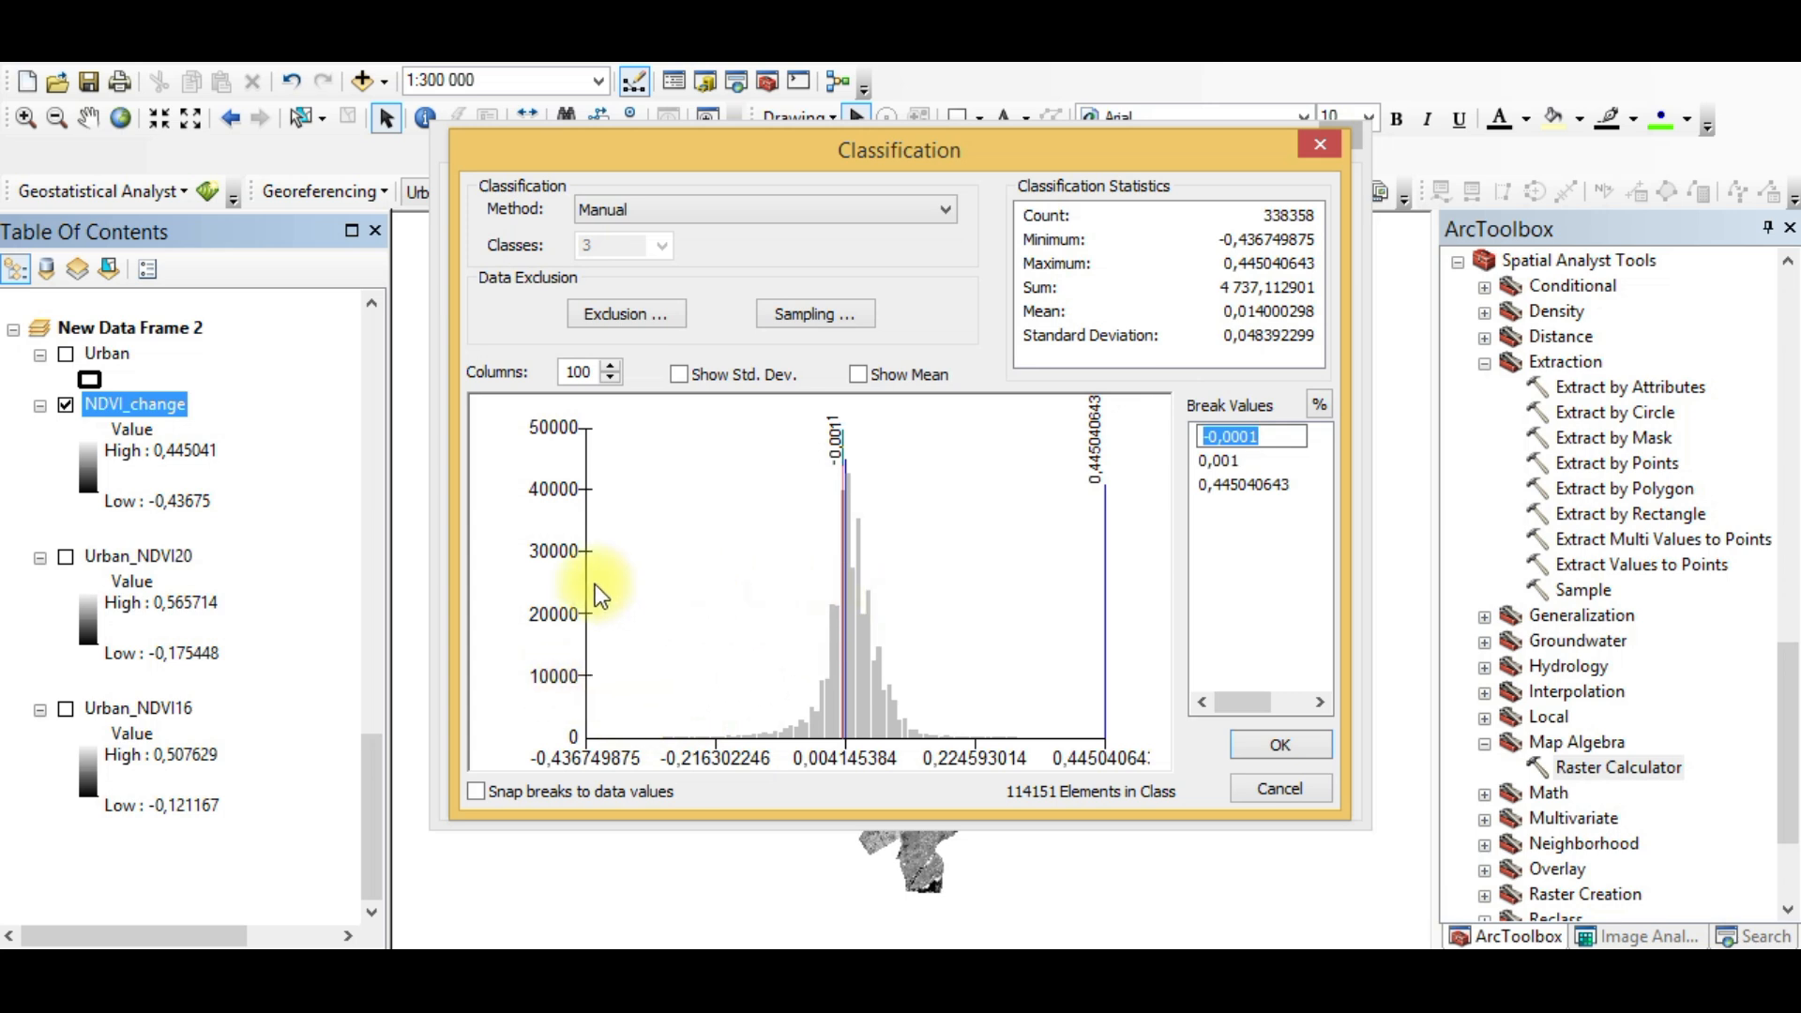
{"action": "left_click", "coordinate": [1224, 463]}
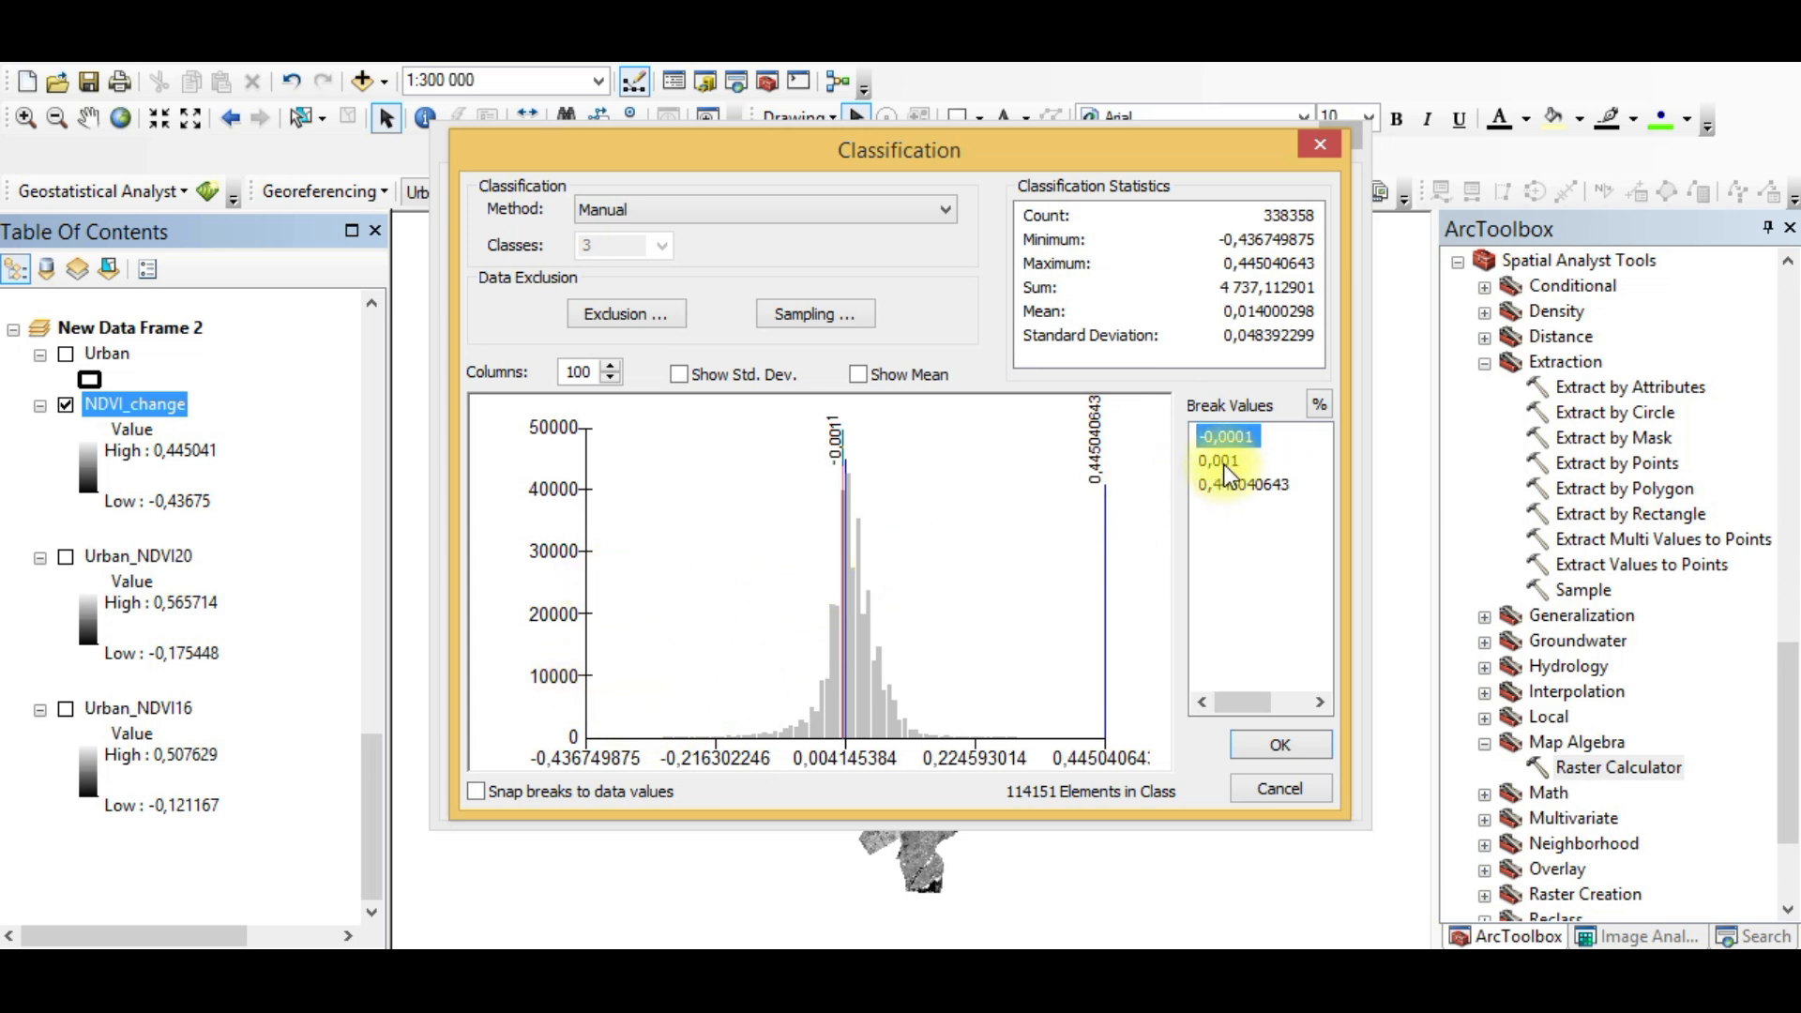
{"action": "left_click", "coordinate": [1238, 463]}
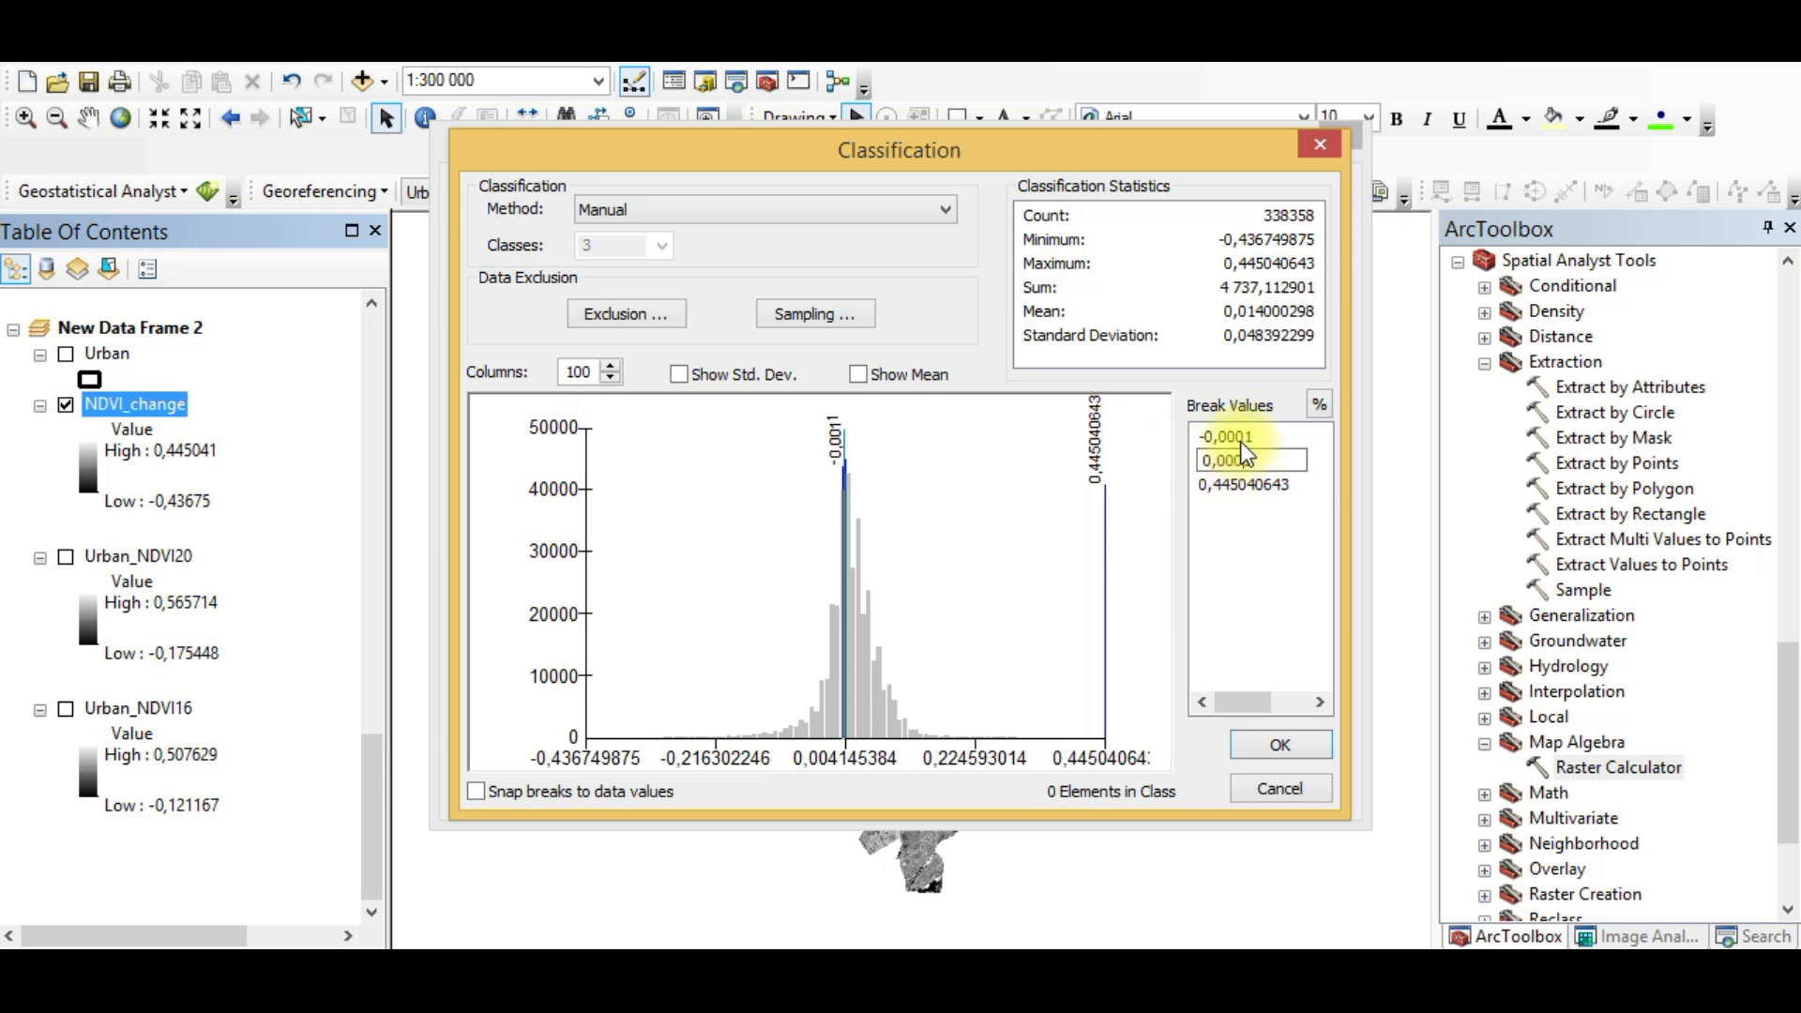
{"action": "left_click", "coordinate": [1248, 439]}
{"action": "type", "text": "0,0"}
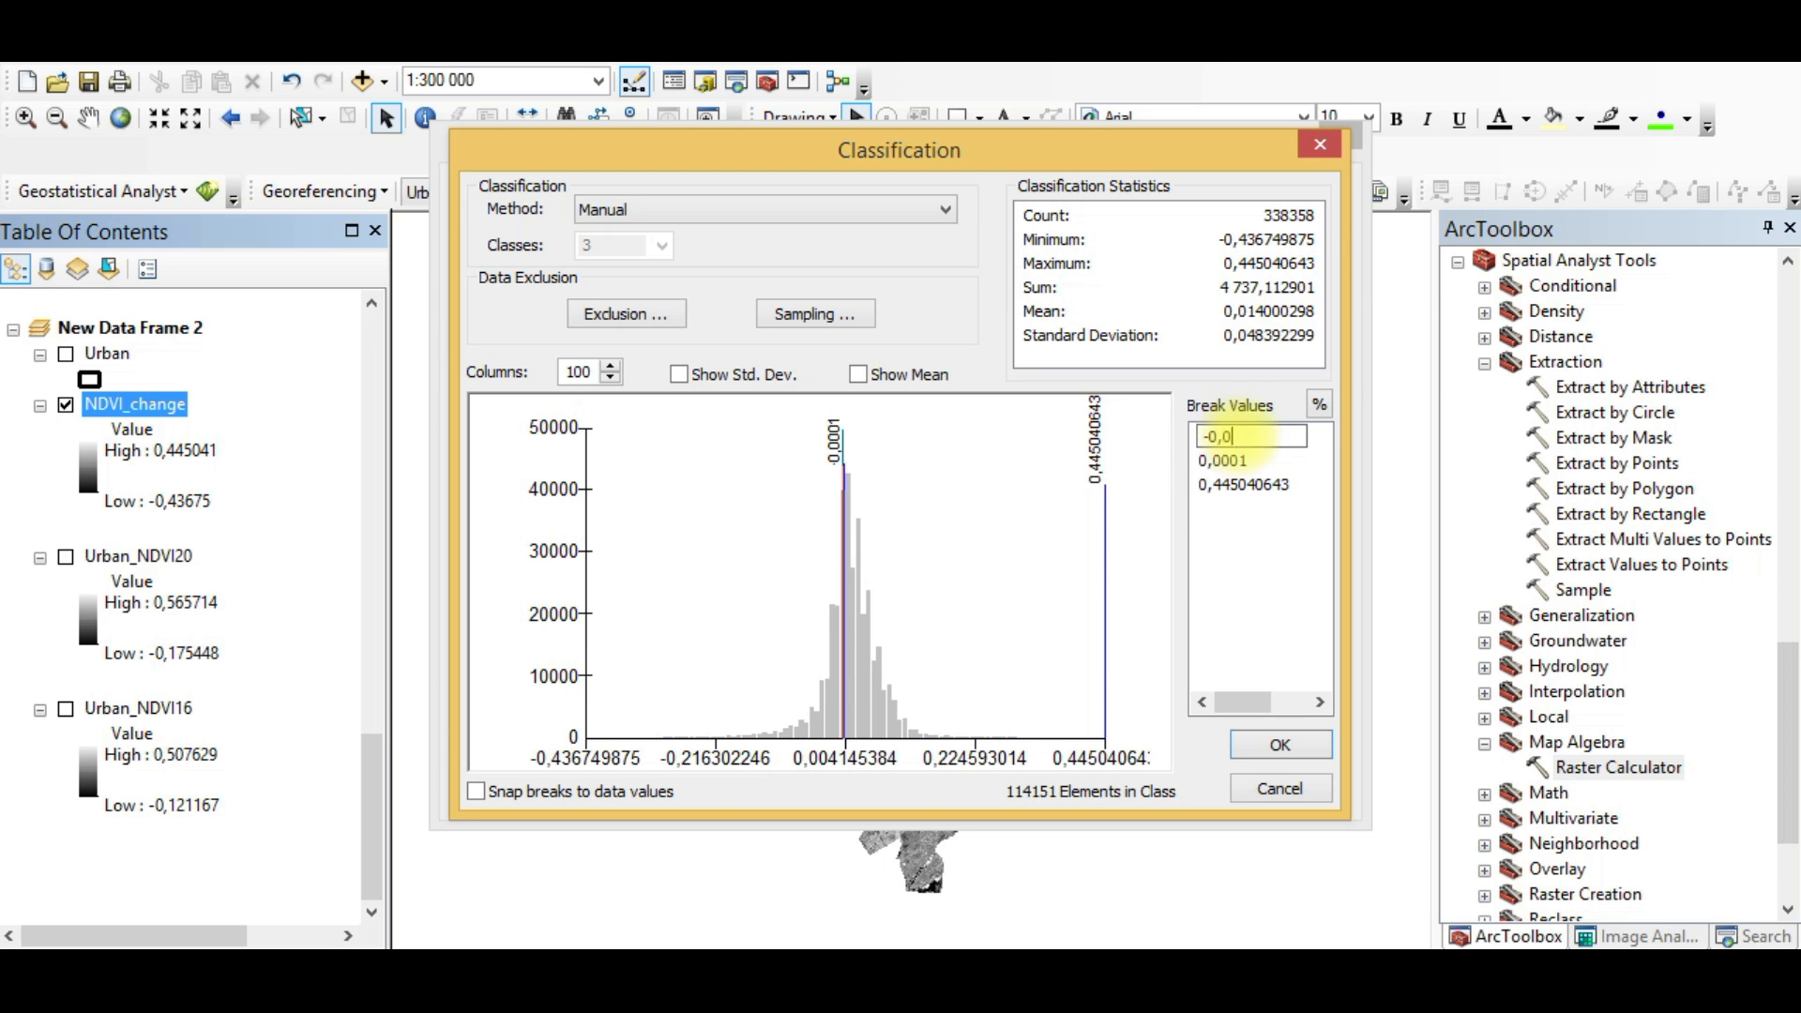
{"action": "type", "text": "00001"}
{"action": "left_click", "coordinate": [1289, 509]}
{"action": "left_click", "coordinate": [1266, 487]}
{"action": "left_click", "coordinate": [1255, 546]}
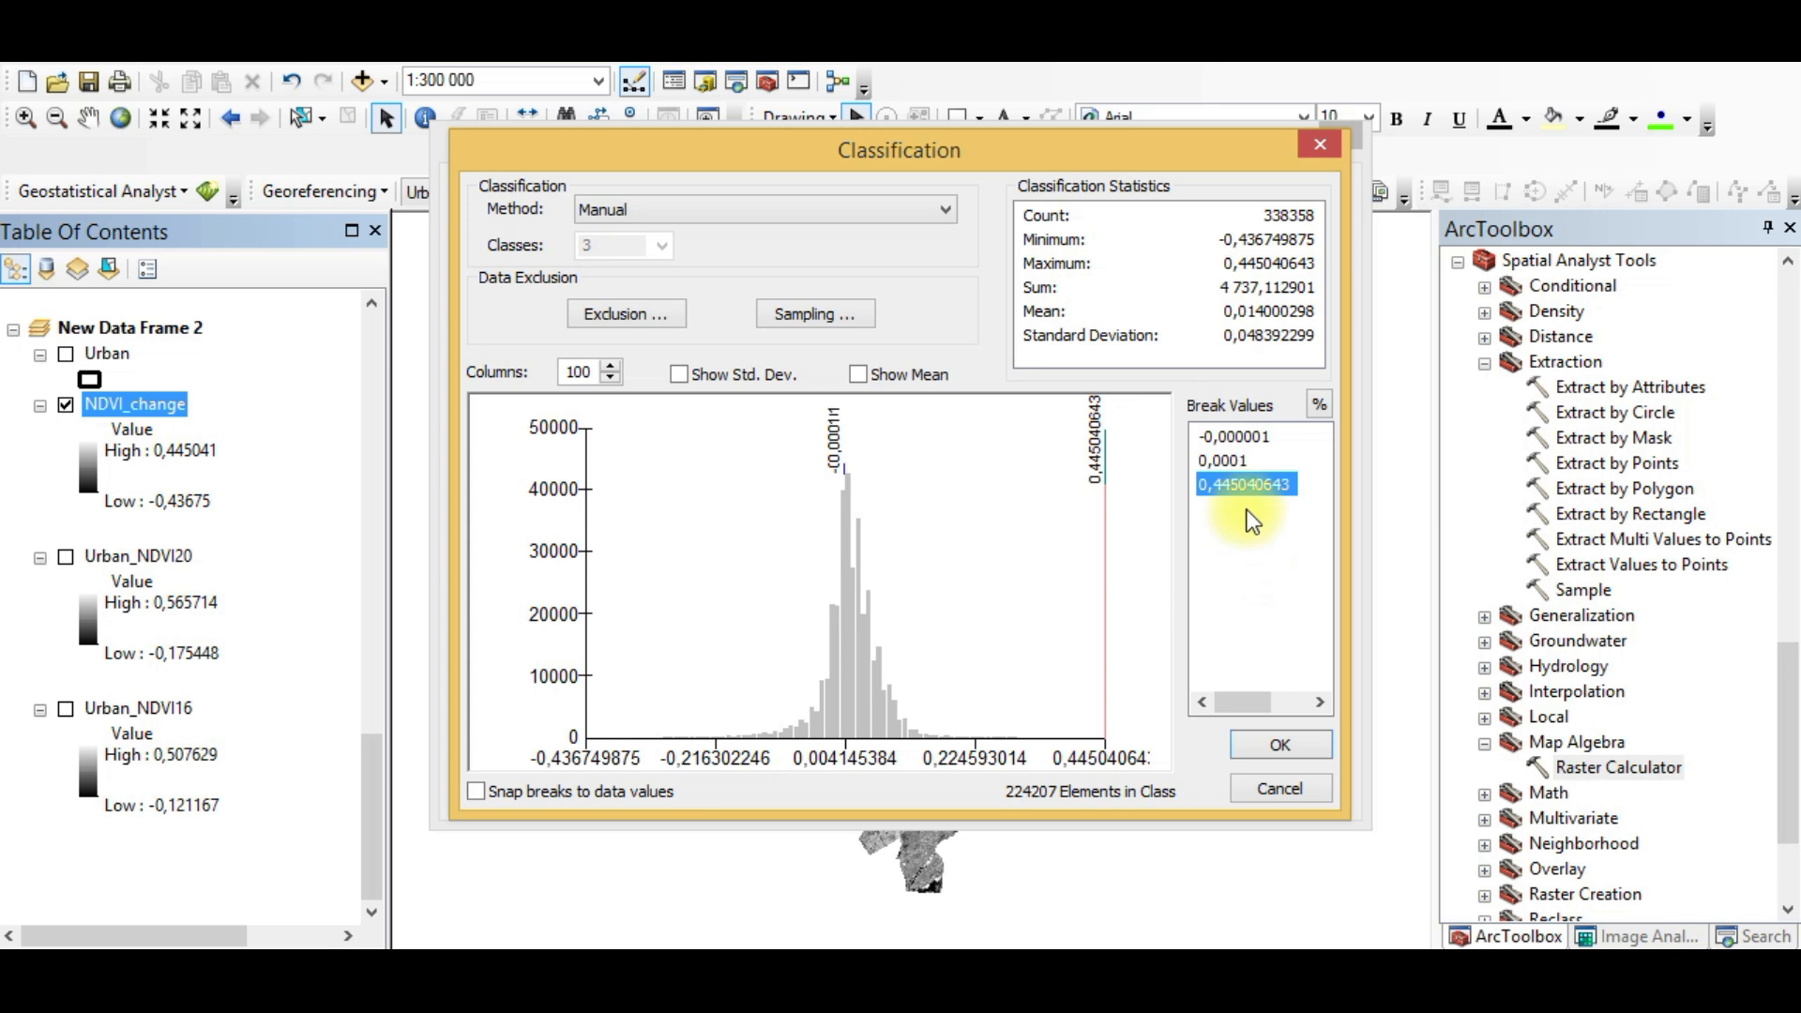
{"action": "left_click", "coordinate": [1224, 461]}
{"action": "left_click", "coordinate": [1295, 648]}
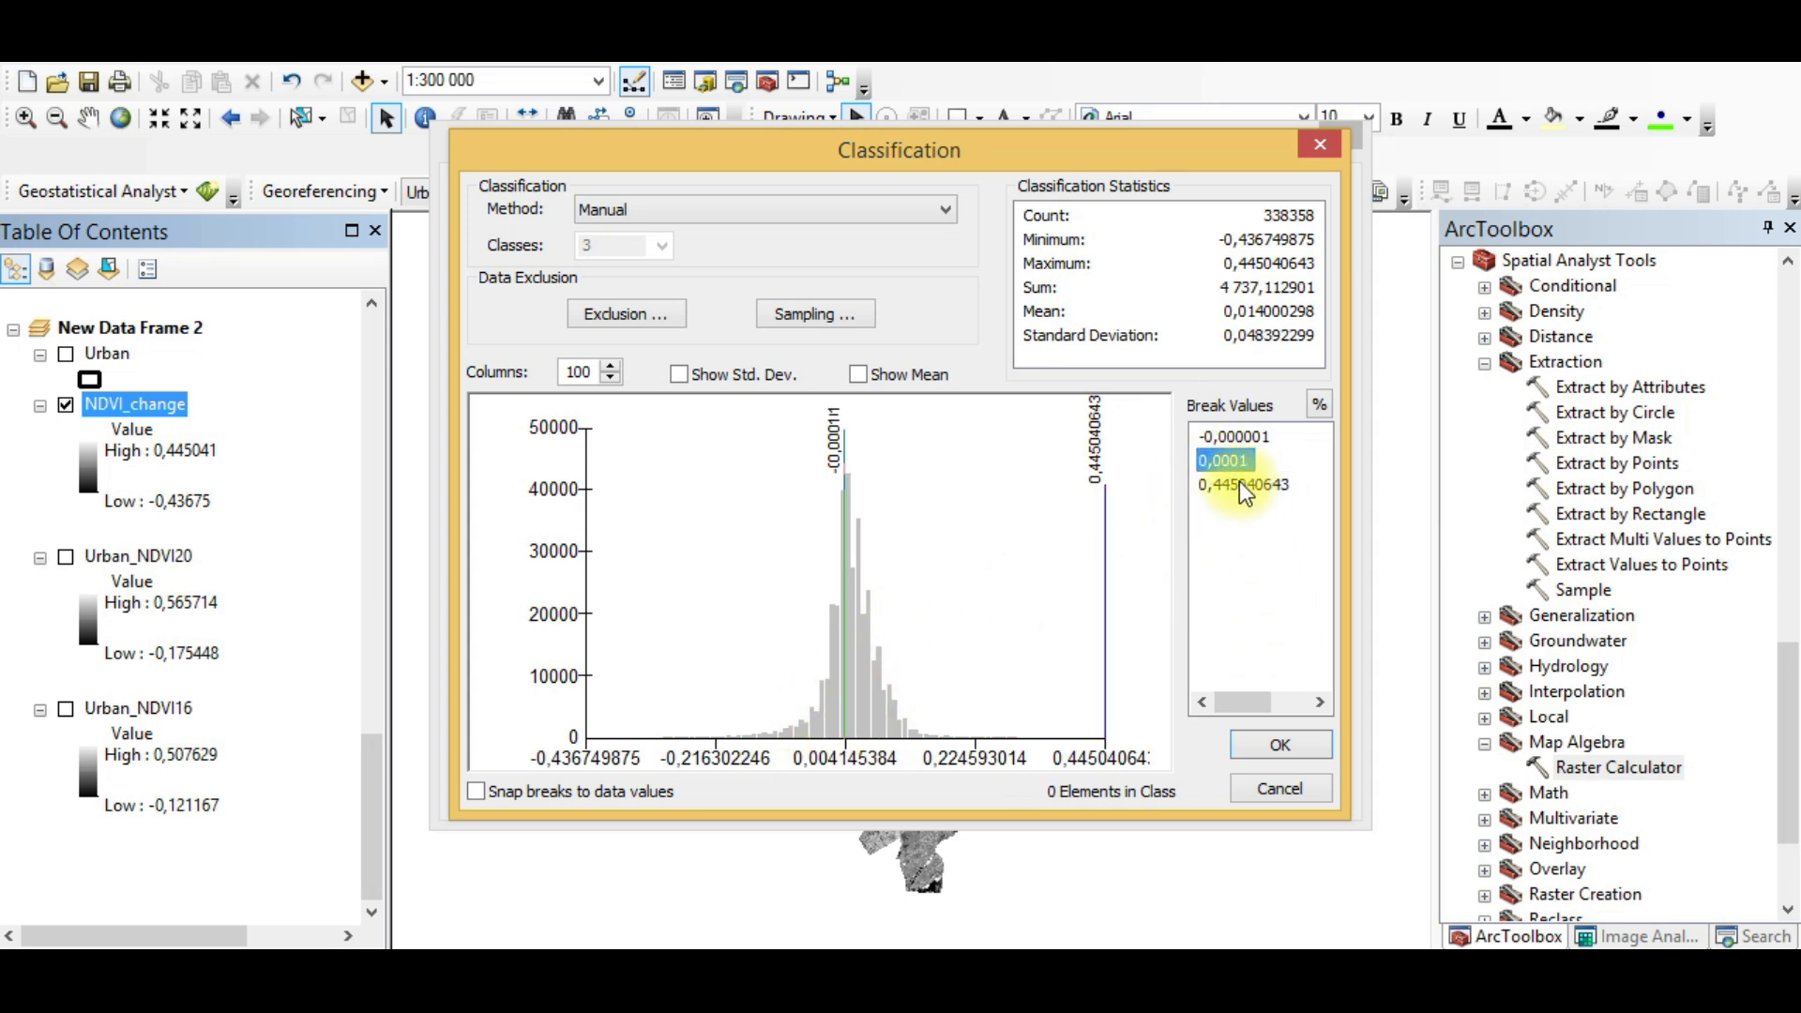
{"action": "left_click", "coordinate": [1259, 746]}
Step: Color the NDVI_change classes red for negative change, light grey for the near-zero class and green for positive change, and accept the symbology
{"action": "left_click", "coordinate": [710, 510]}
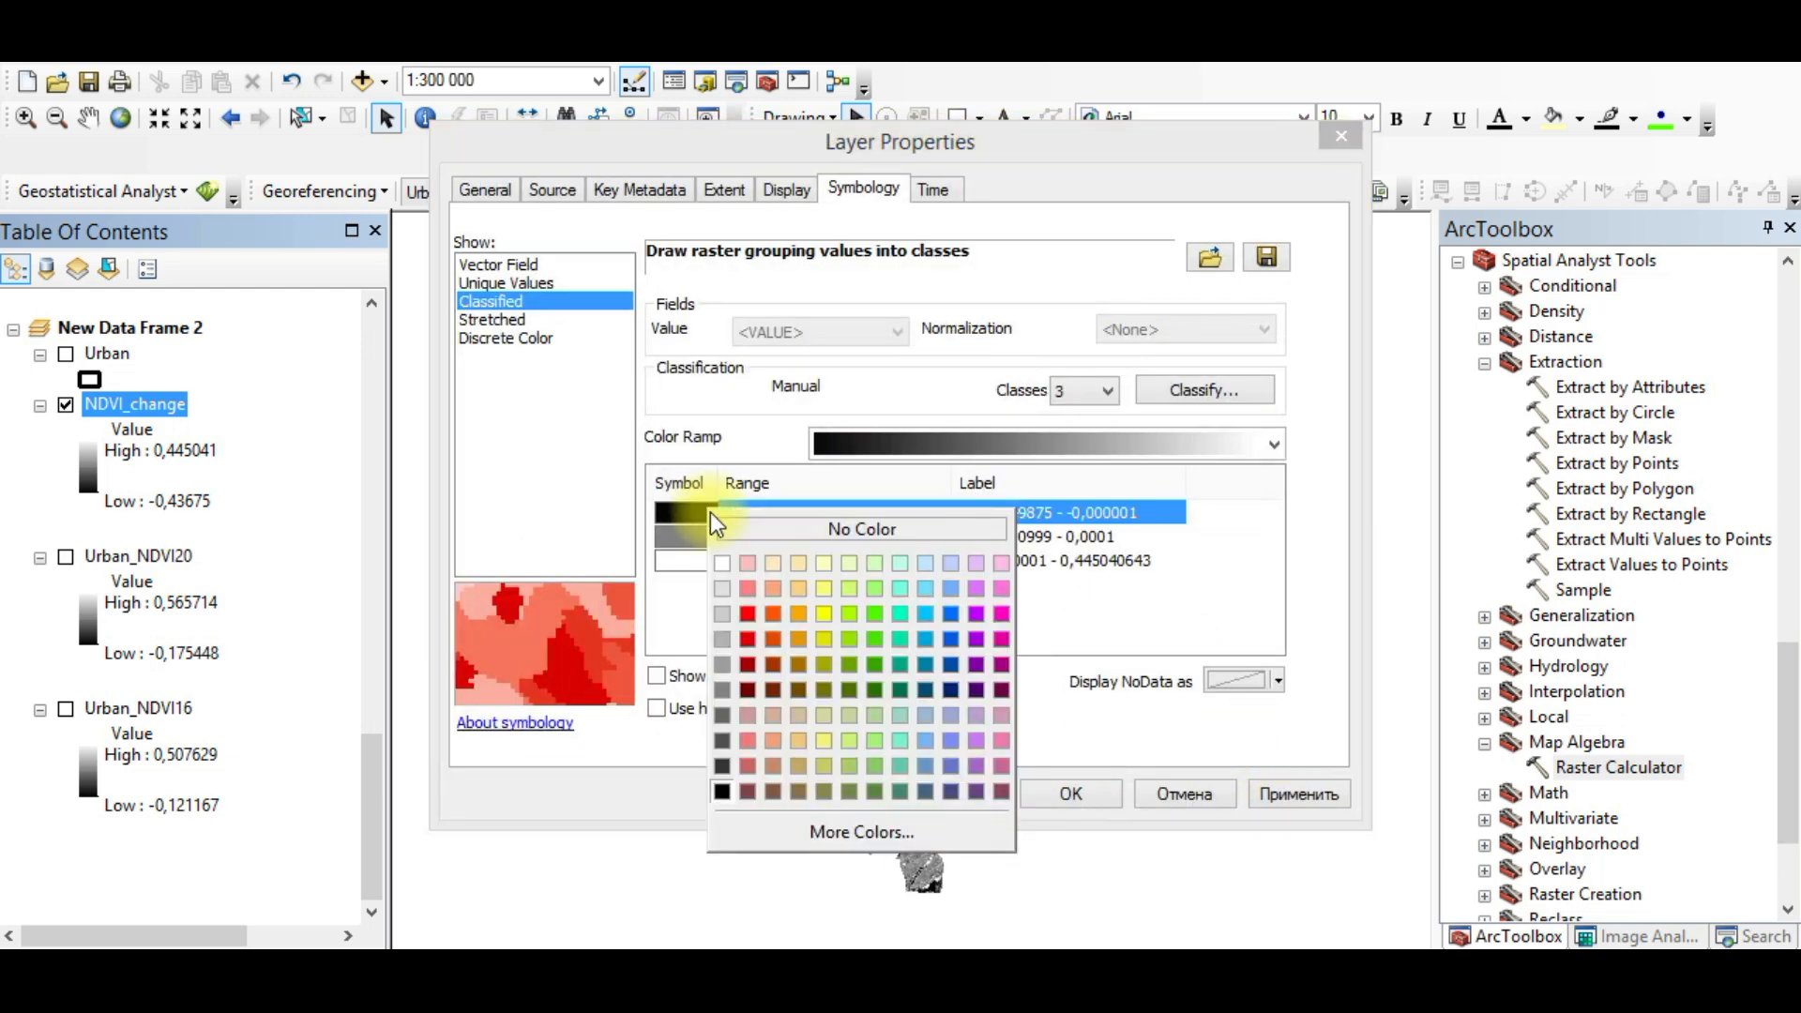
{"action": "left_click", "coordinate": [746, 615]}
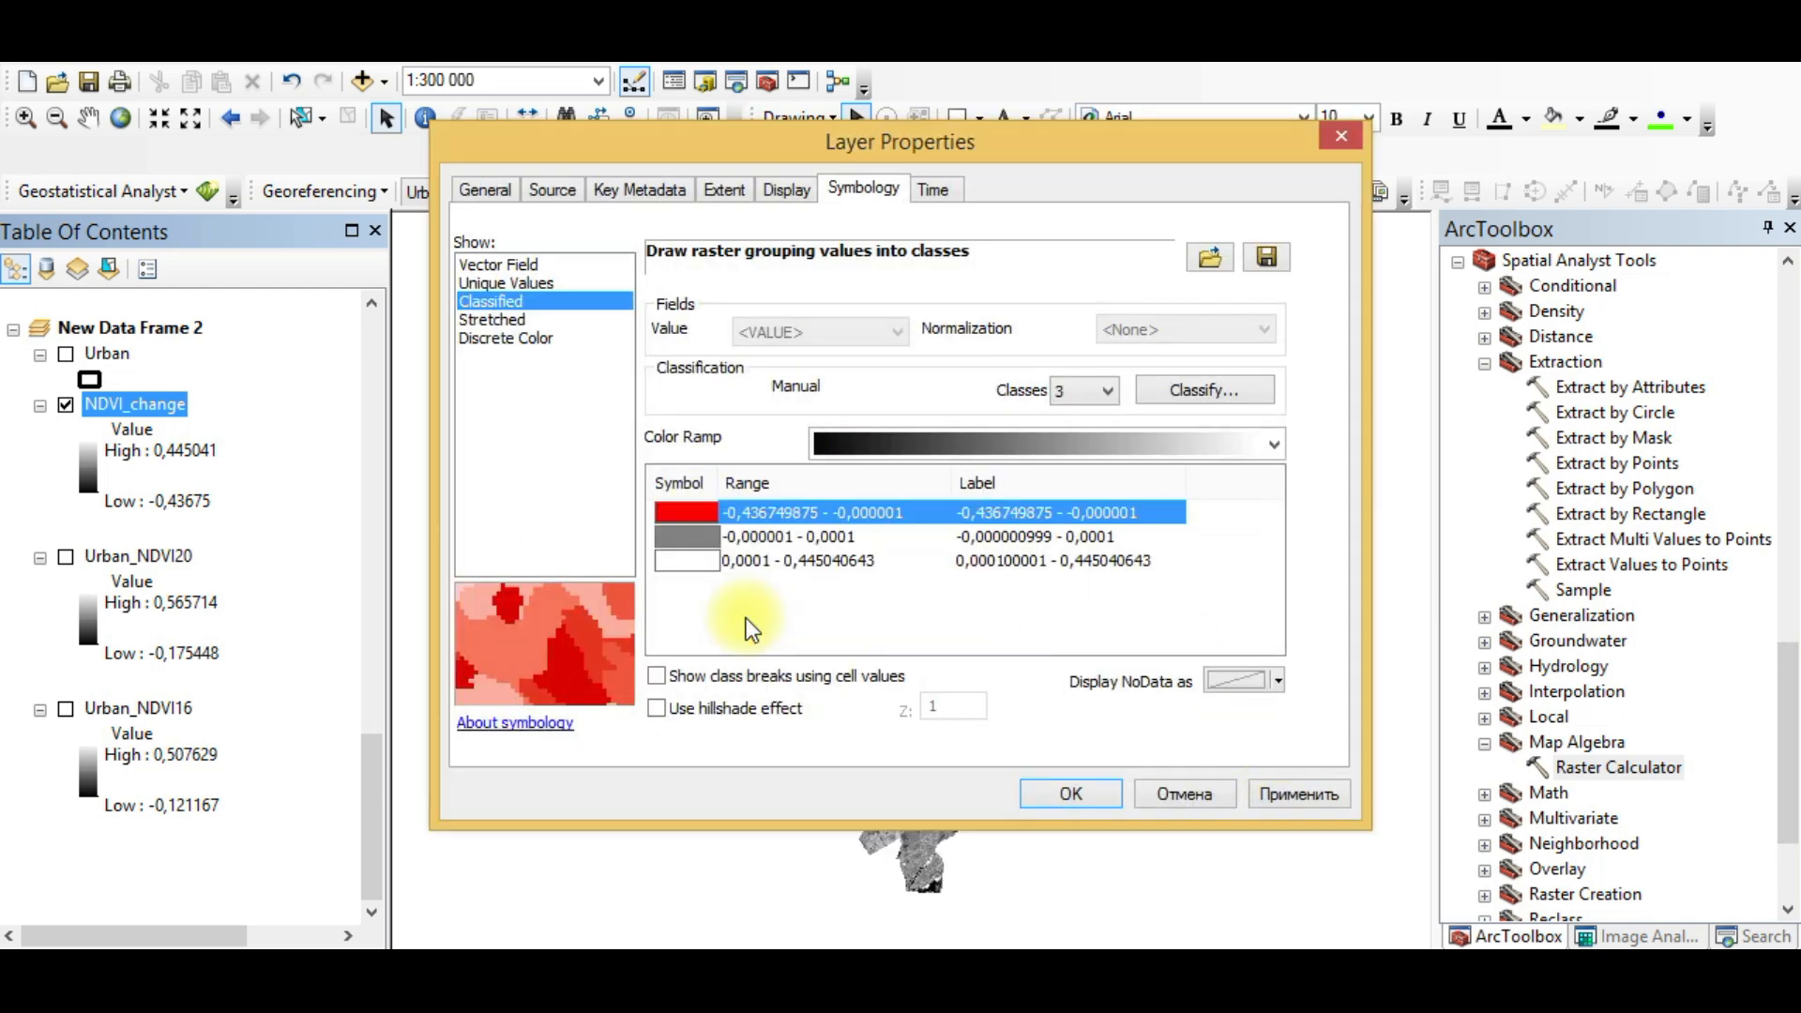
{"action": "left_click", "coordinate": [692, 547]}
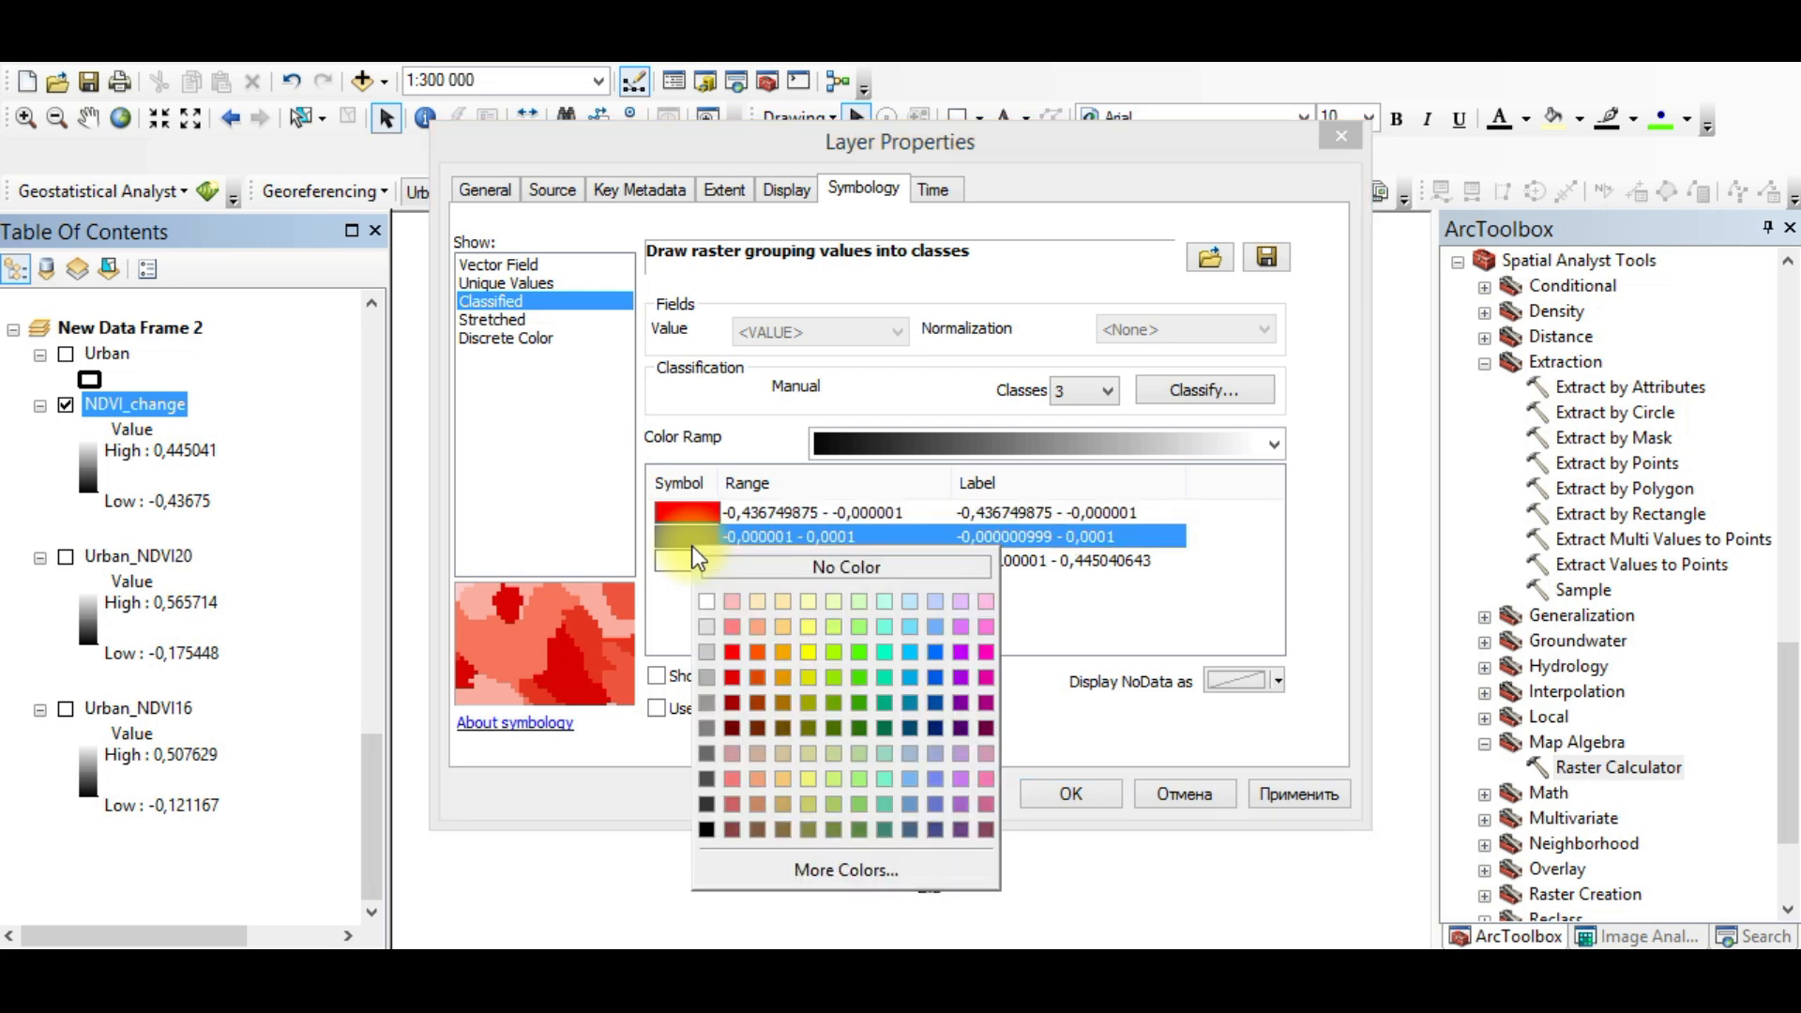
{"action": "left_click", "coordinate": [712, 657]}
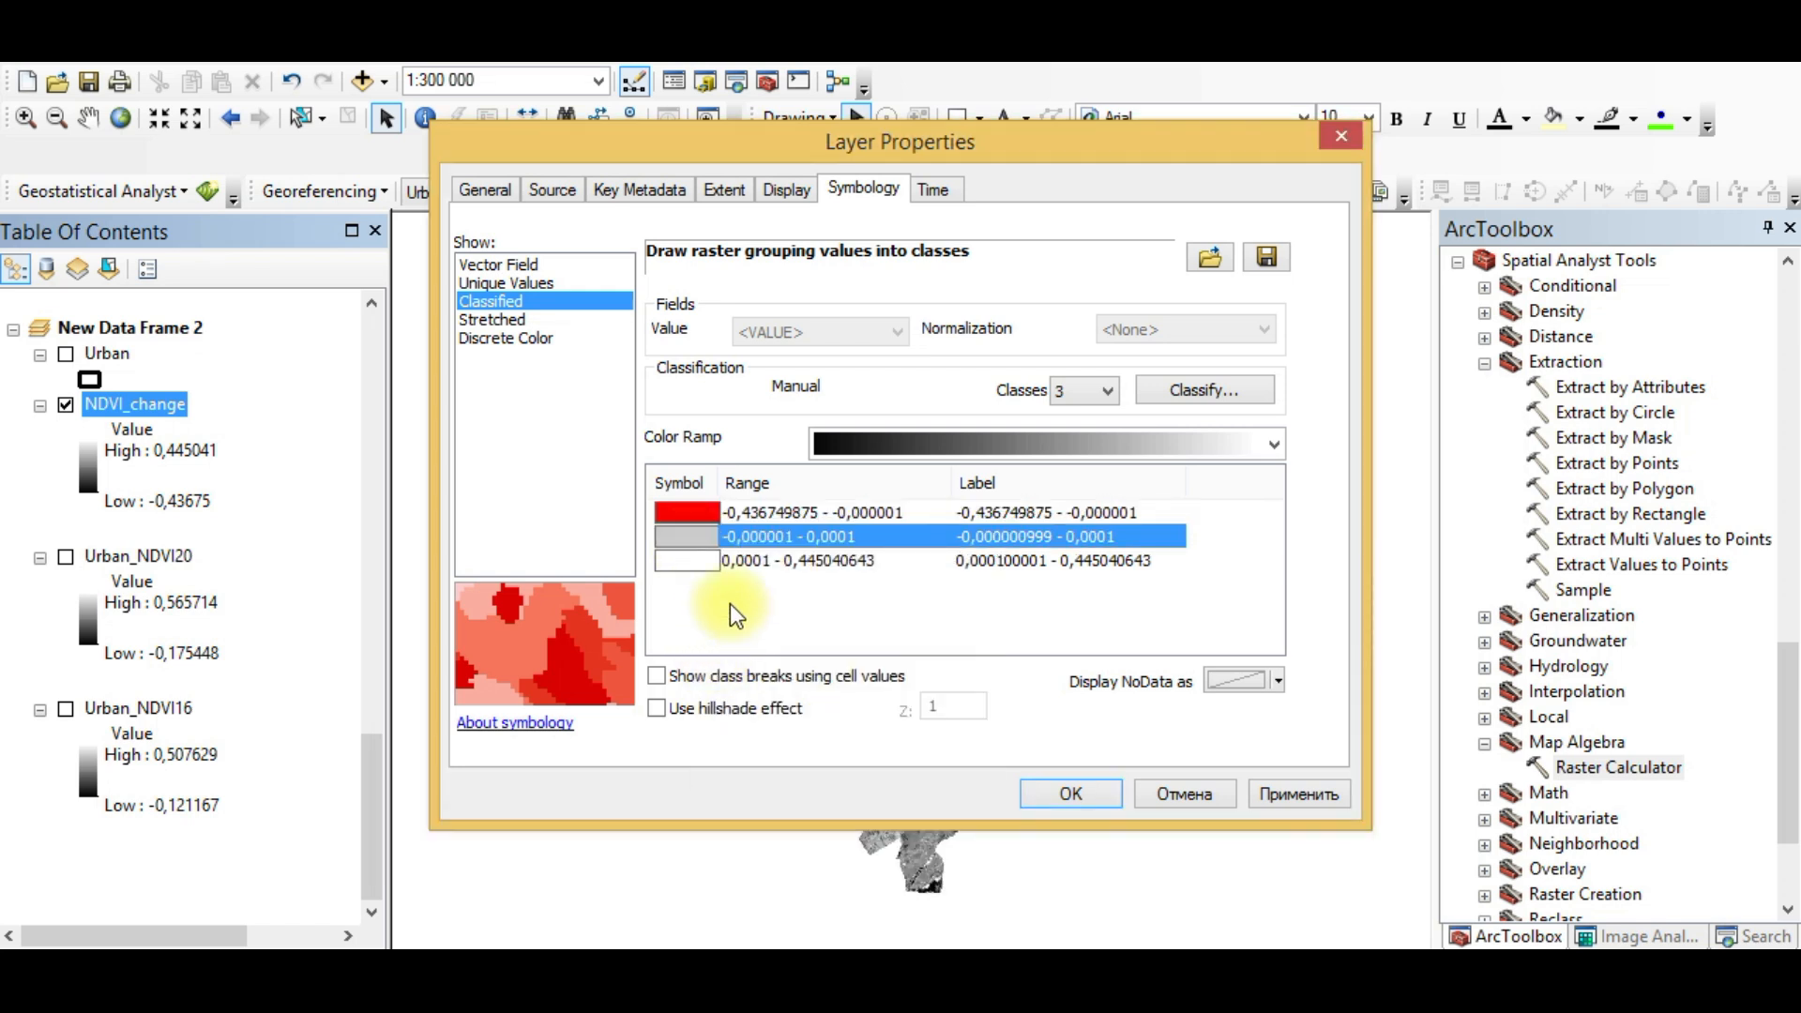
{"action": "left_click", "coordinate": [671, 564]}
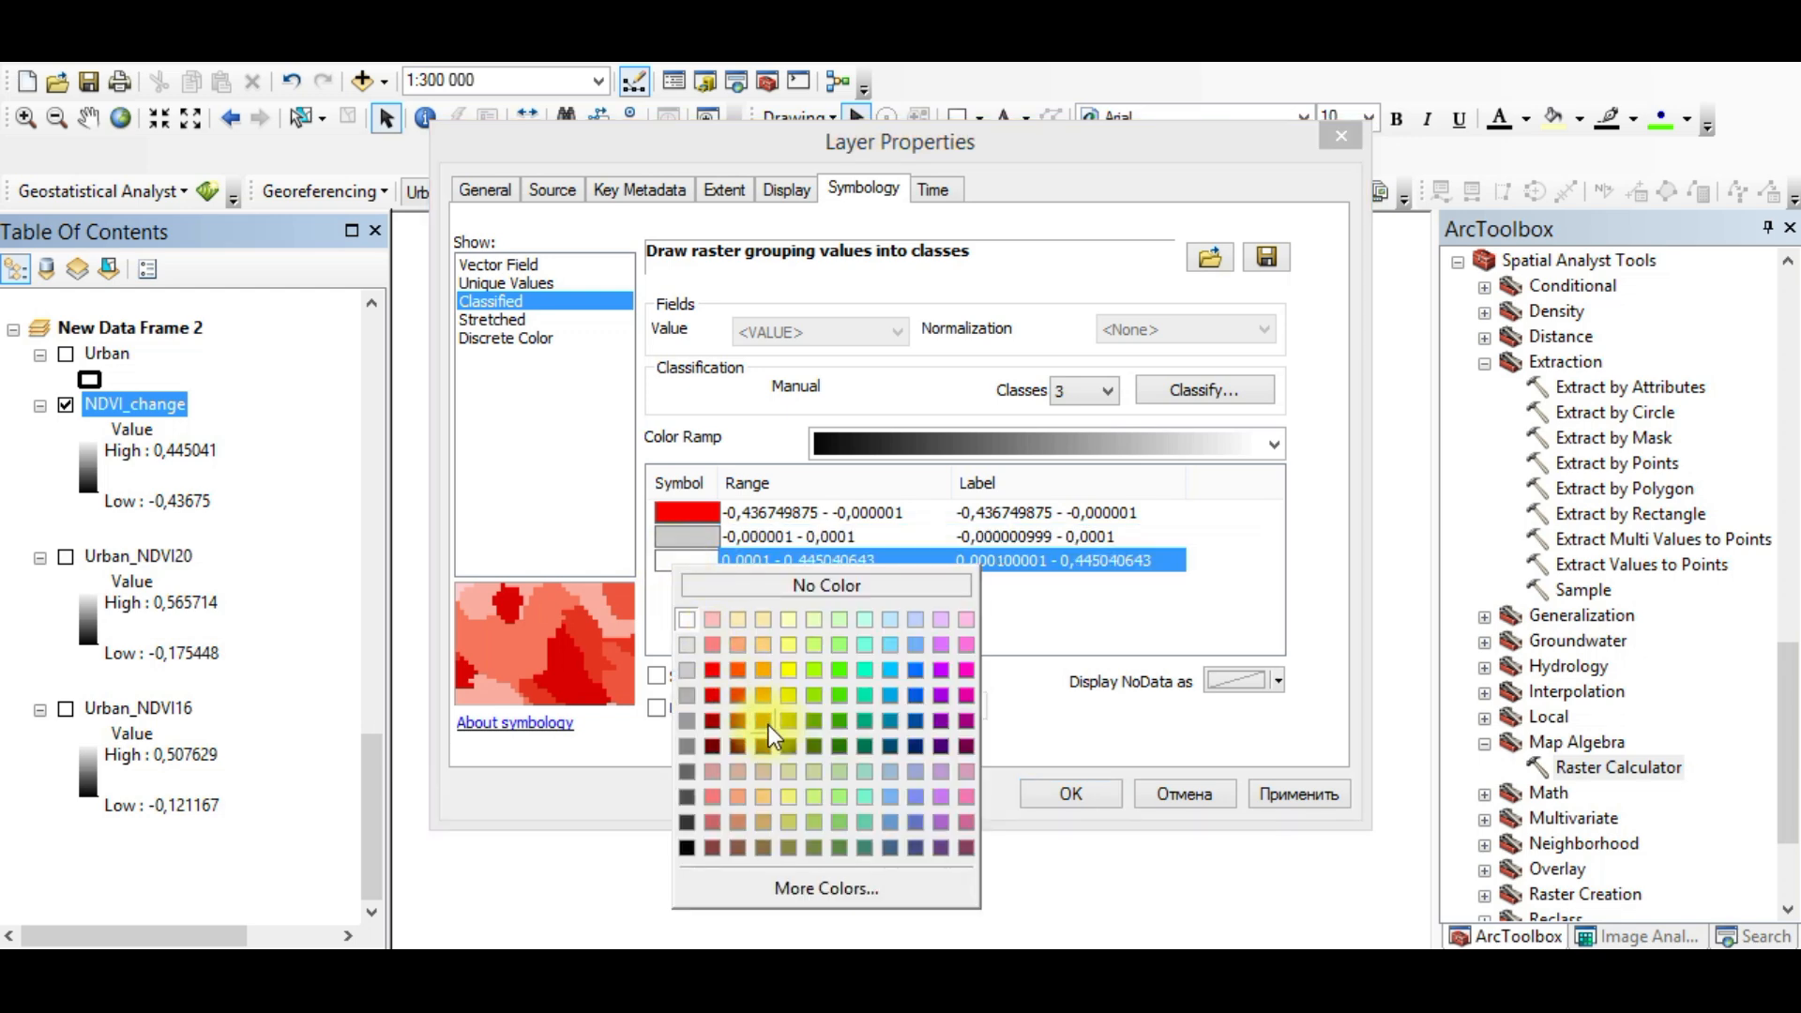
{"action": "left_click", "coordinate": [840, 722]}
{"action": "left_click", "coordinate": [1070, 794]}
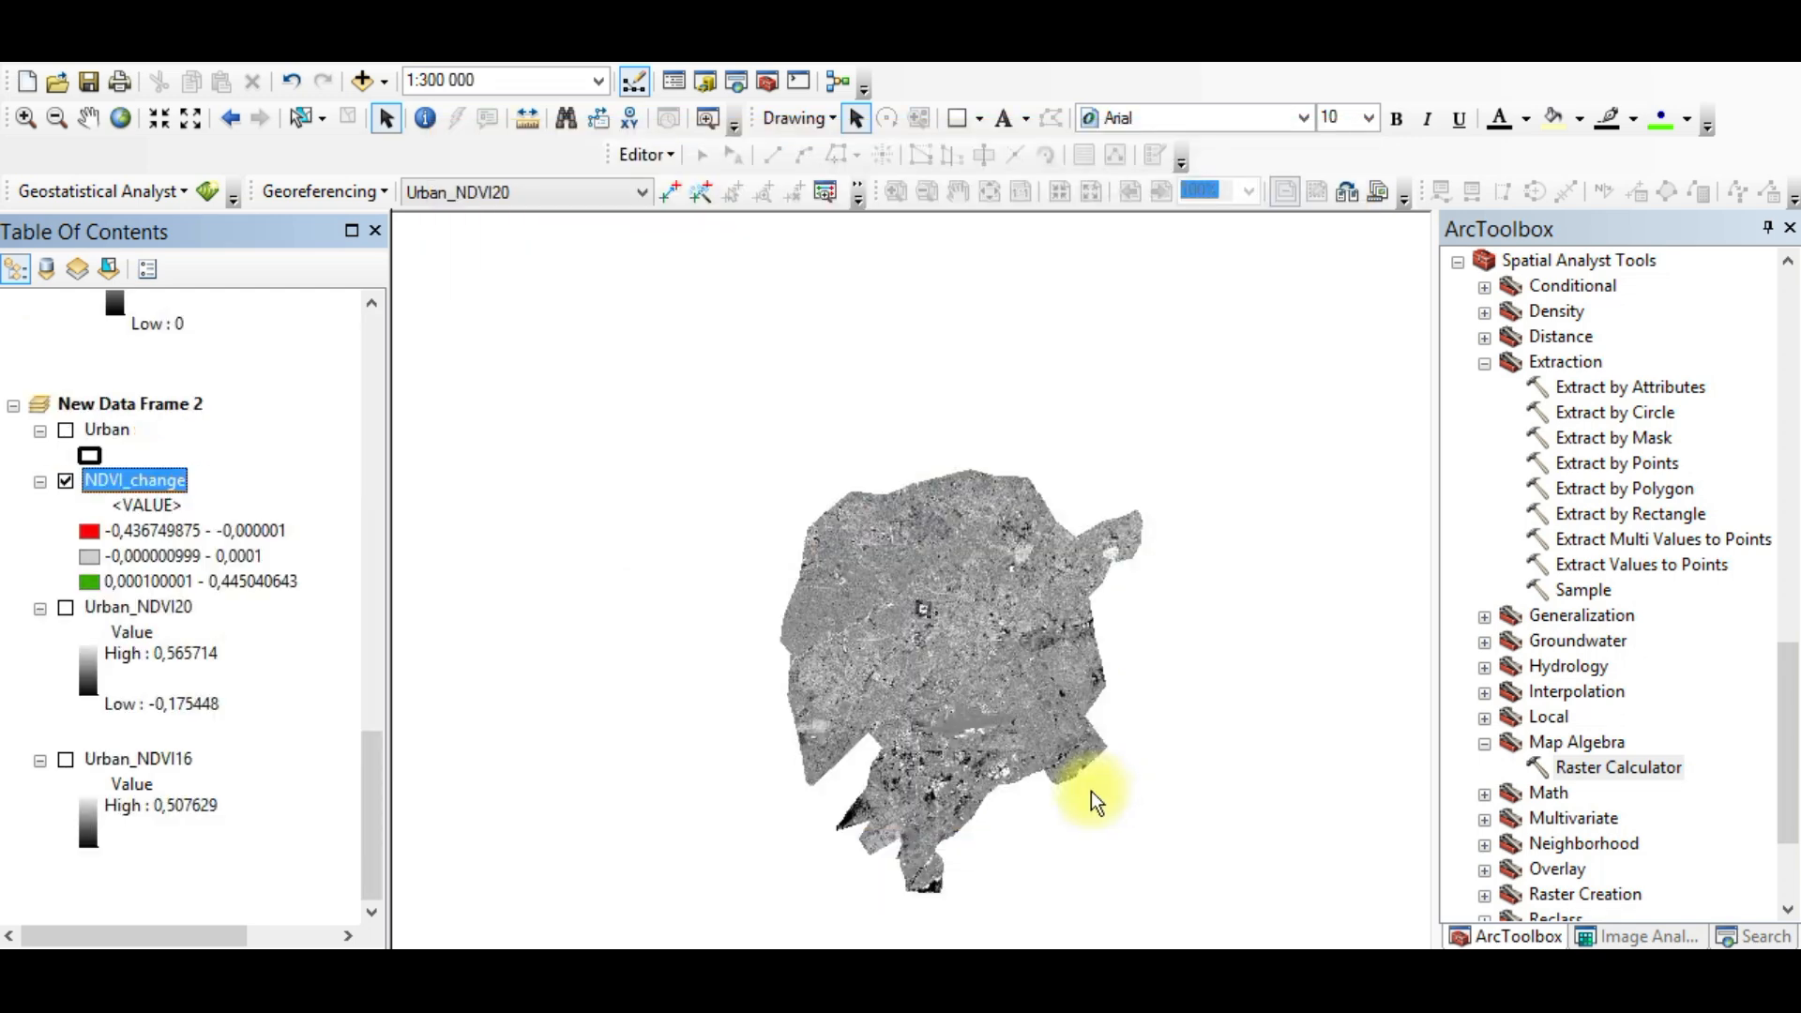
Step: Turn Urban_NDVI20 and Urban_NDVI16 back on and swipe the NDVI_change layer to compare it with the rasters underneath
{"action": "scroll", "coordinate": [966, 727], "scroll_direction": "up", "scroll_amount": 2}
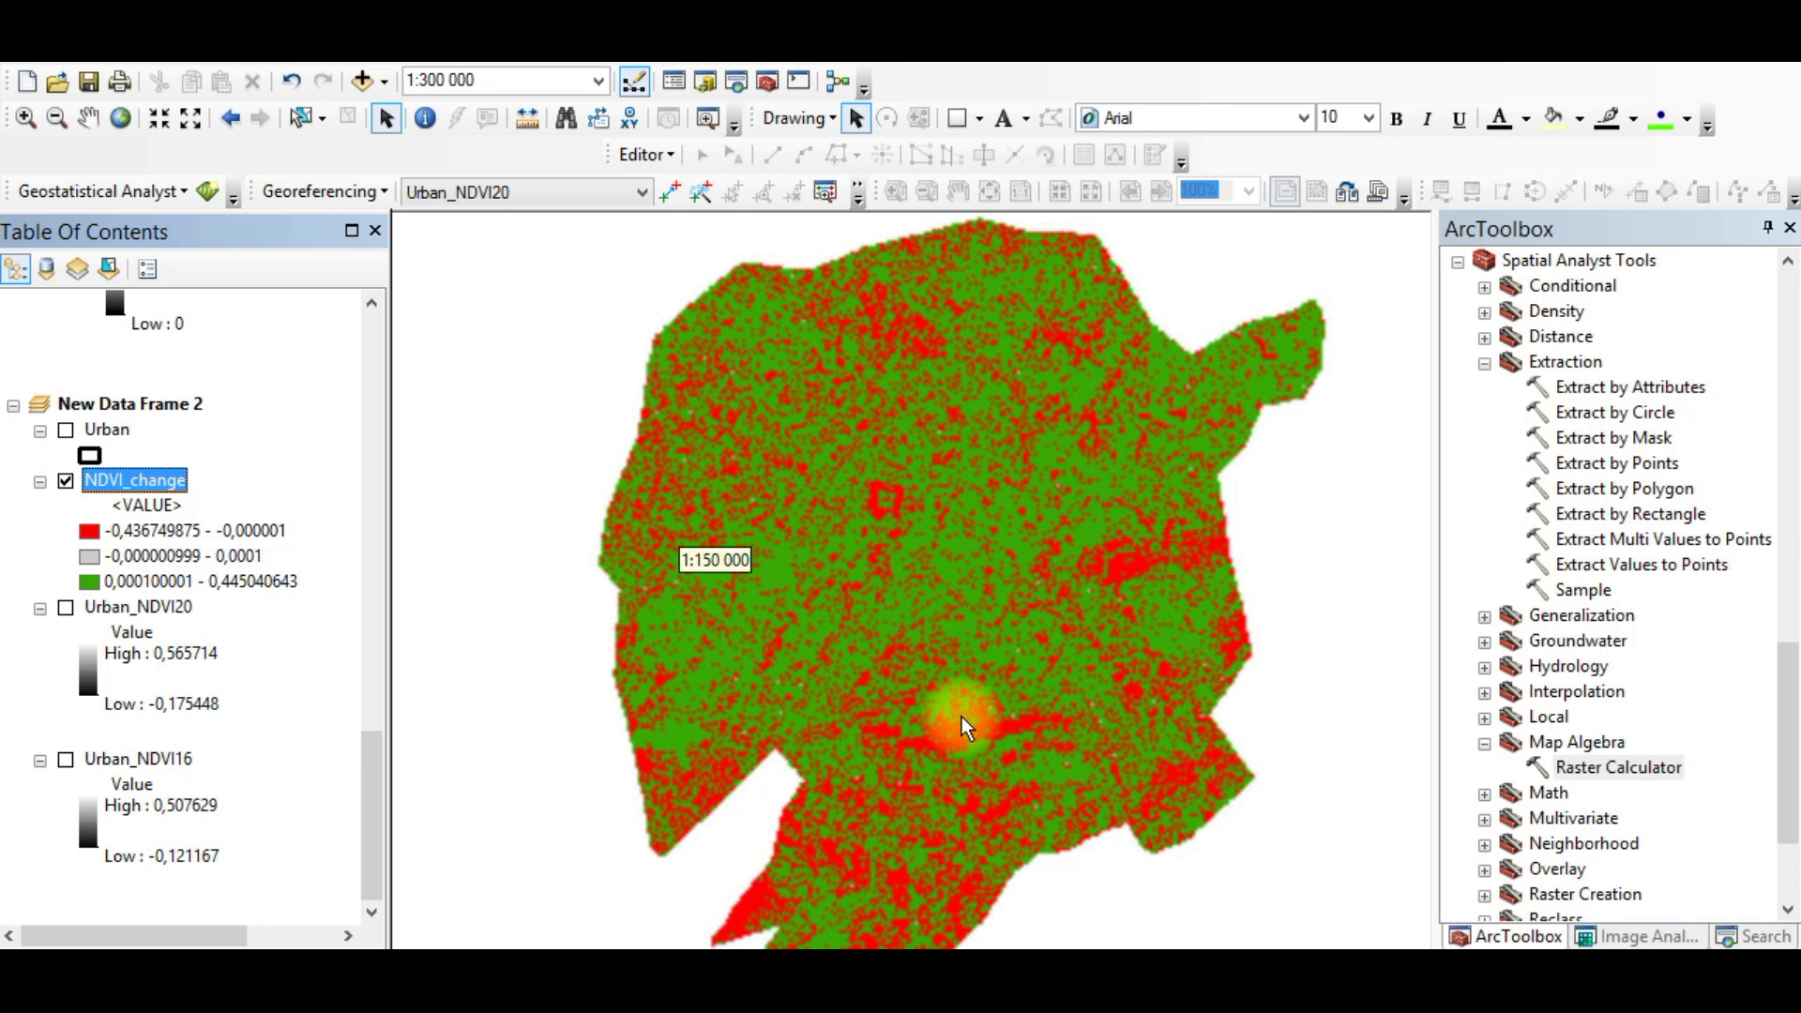
{"action": "left_click", "coordinate": [140, 531]}
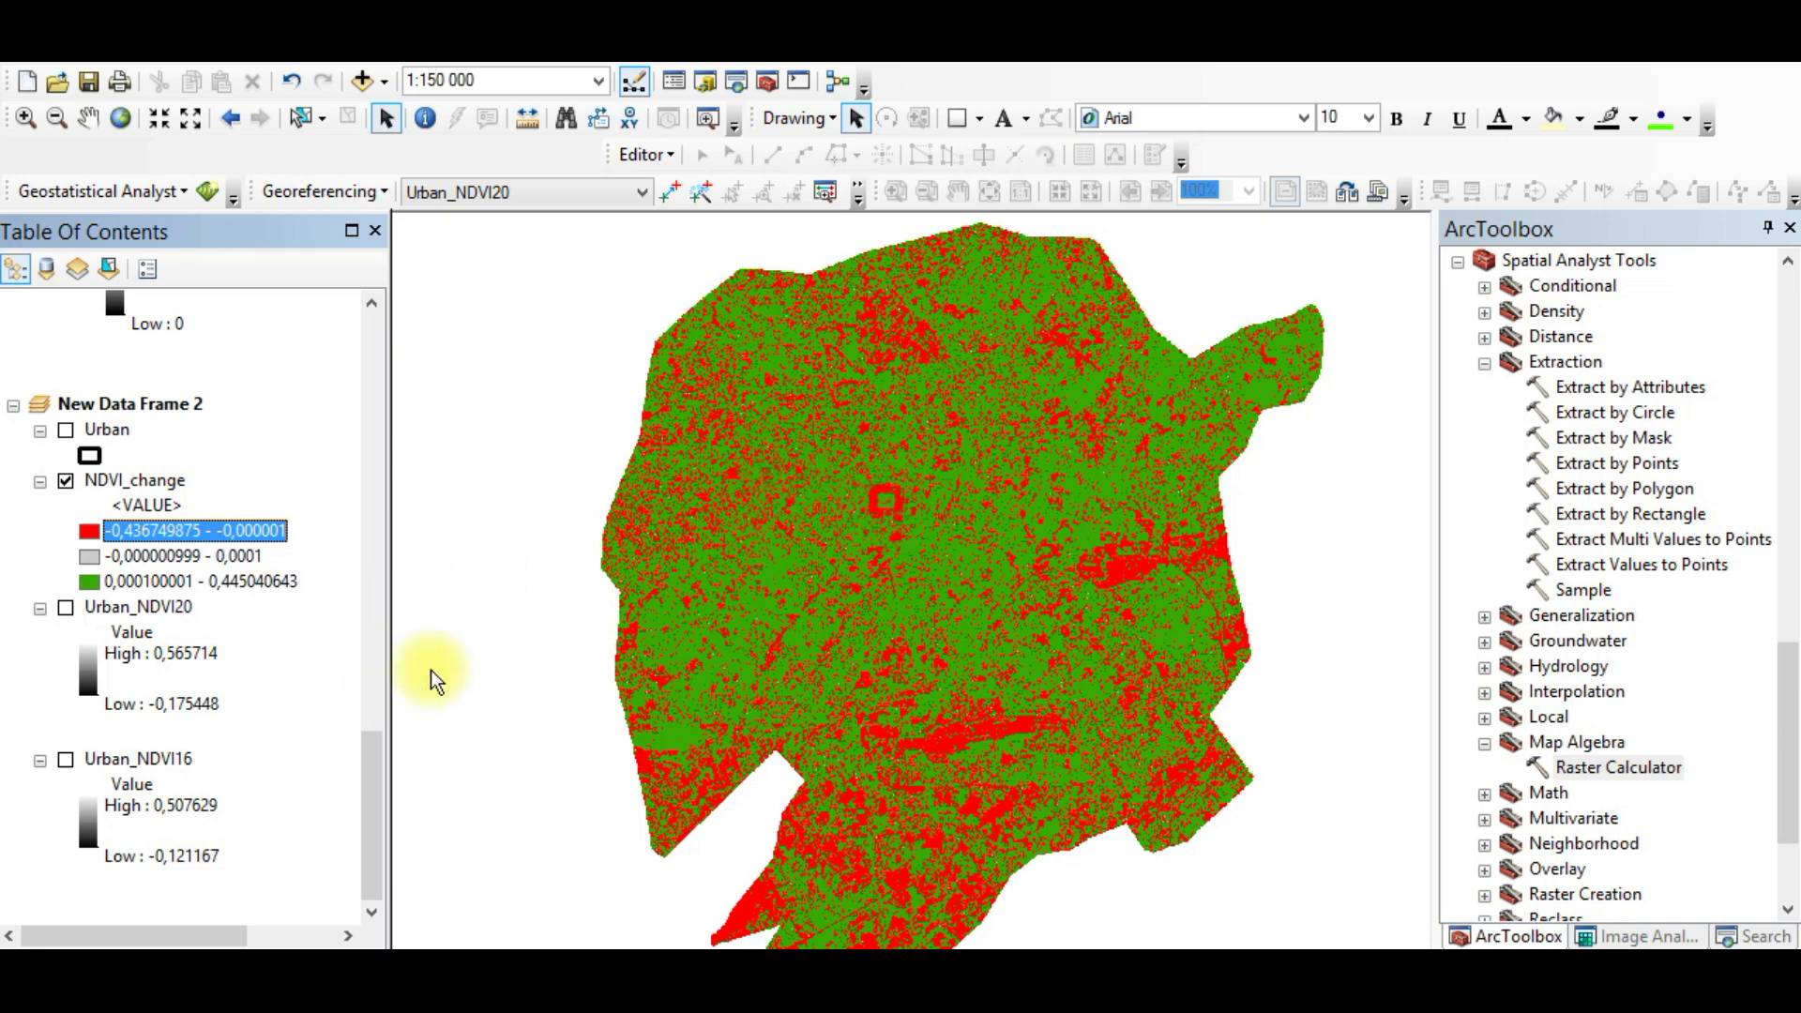
{"action": "scroll", "coordinate": [818, 657], "scroll_direction": "up", "scroll_amount": 1}
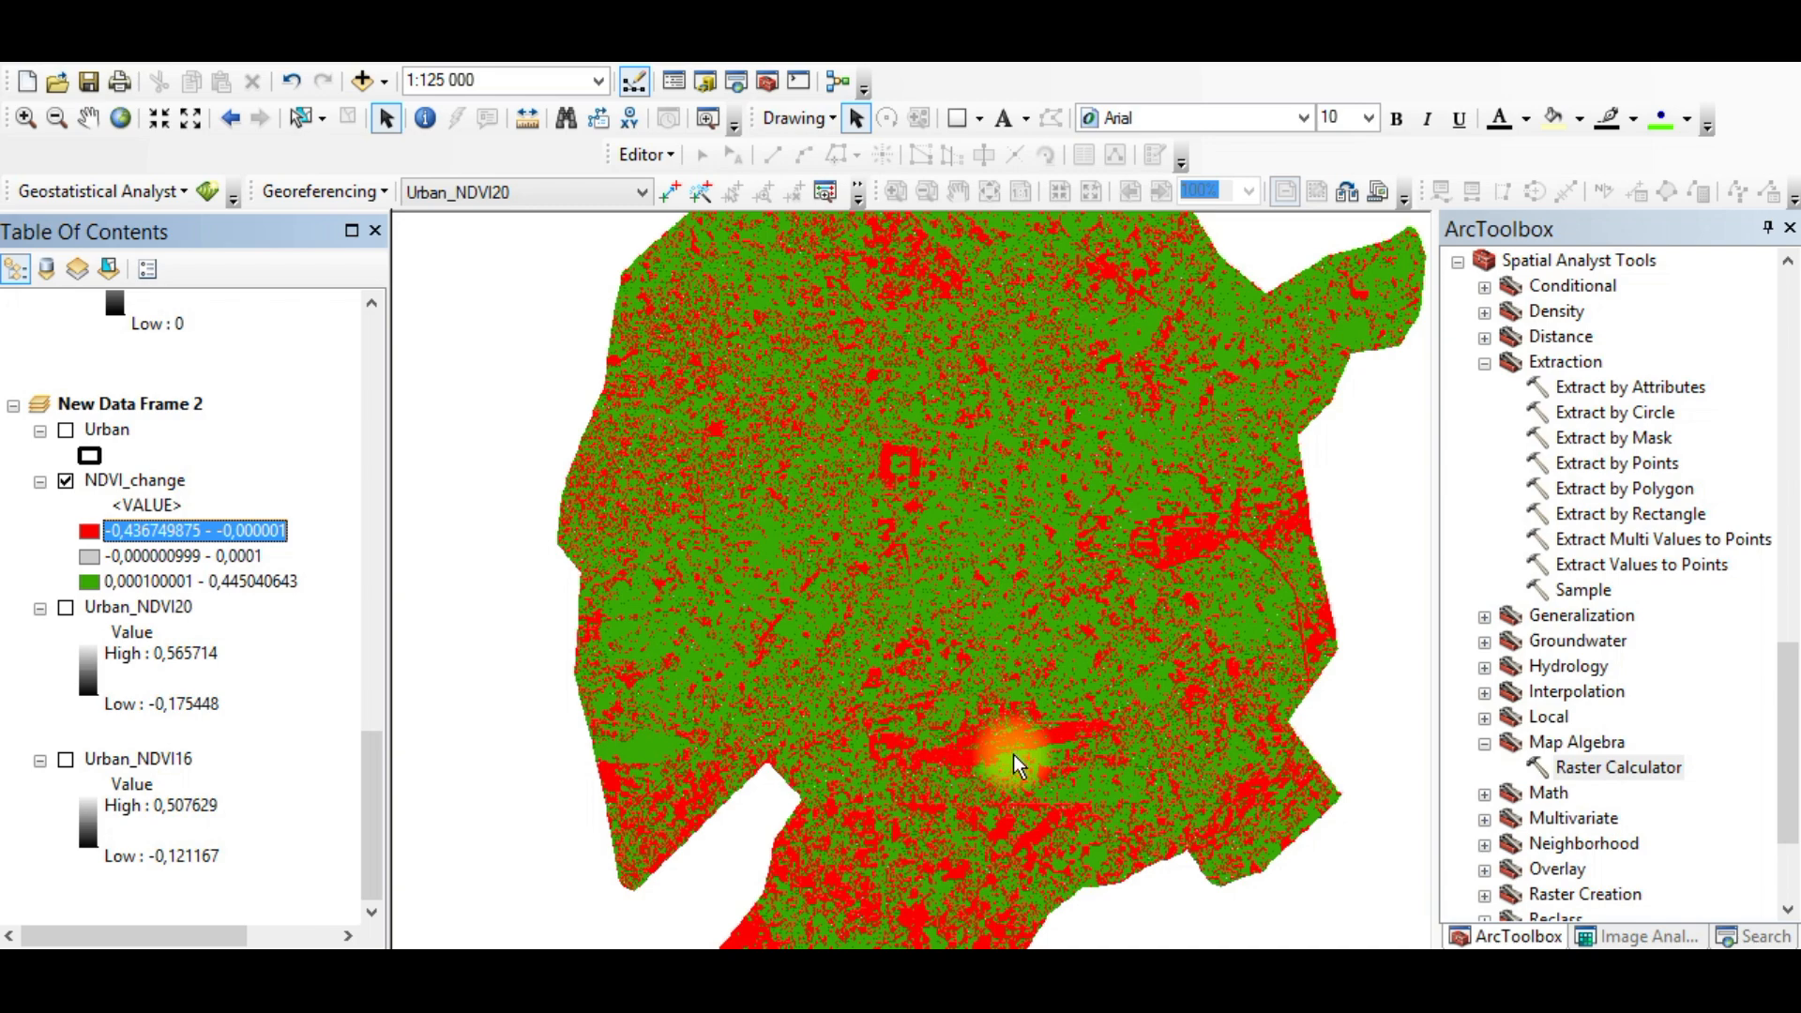
{"action": "scroll", "coordinate": [1022, 426], "scroll_direction": "down", "scroll_amount": 1}
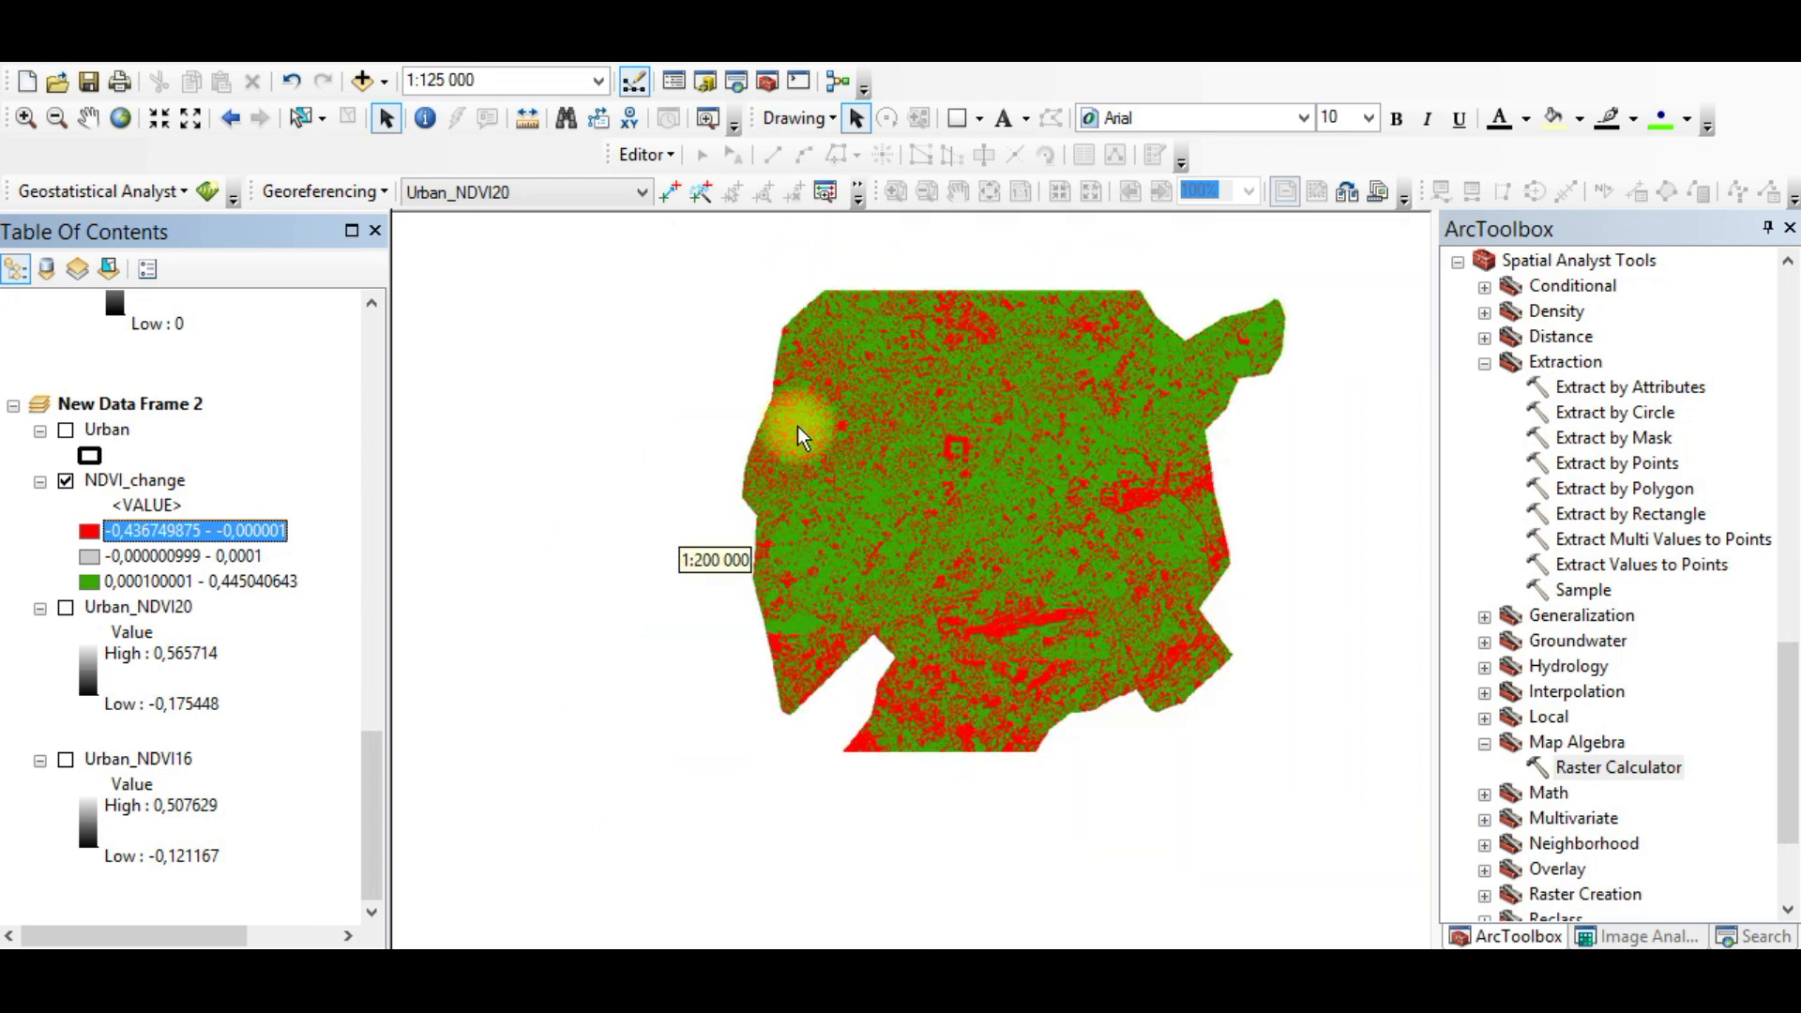
{"action": "left_click", "coordinate": [65, 608]}
{"action": "left_click", "coordinate": [66, 759]}
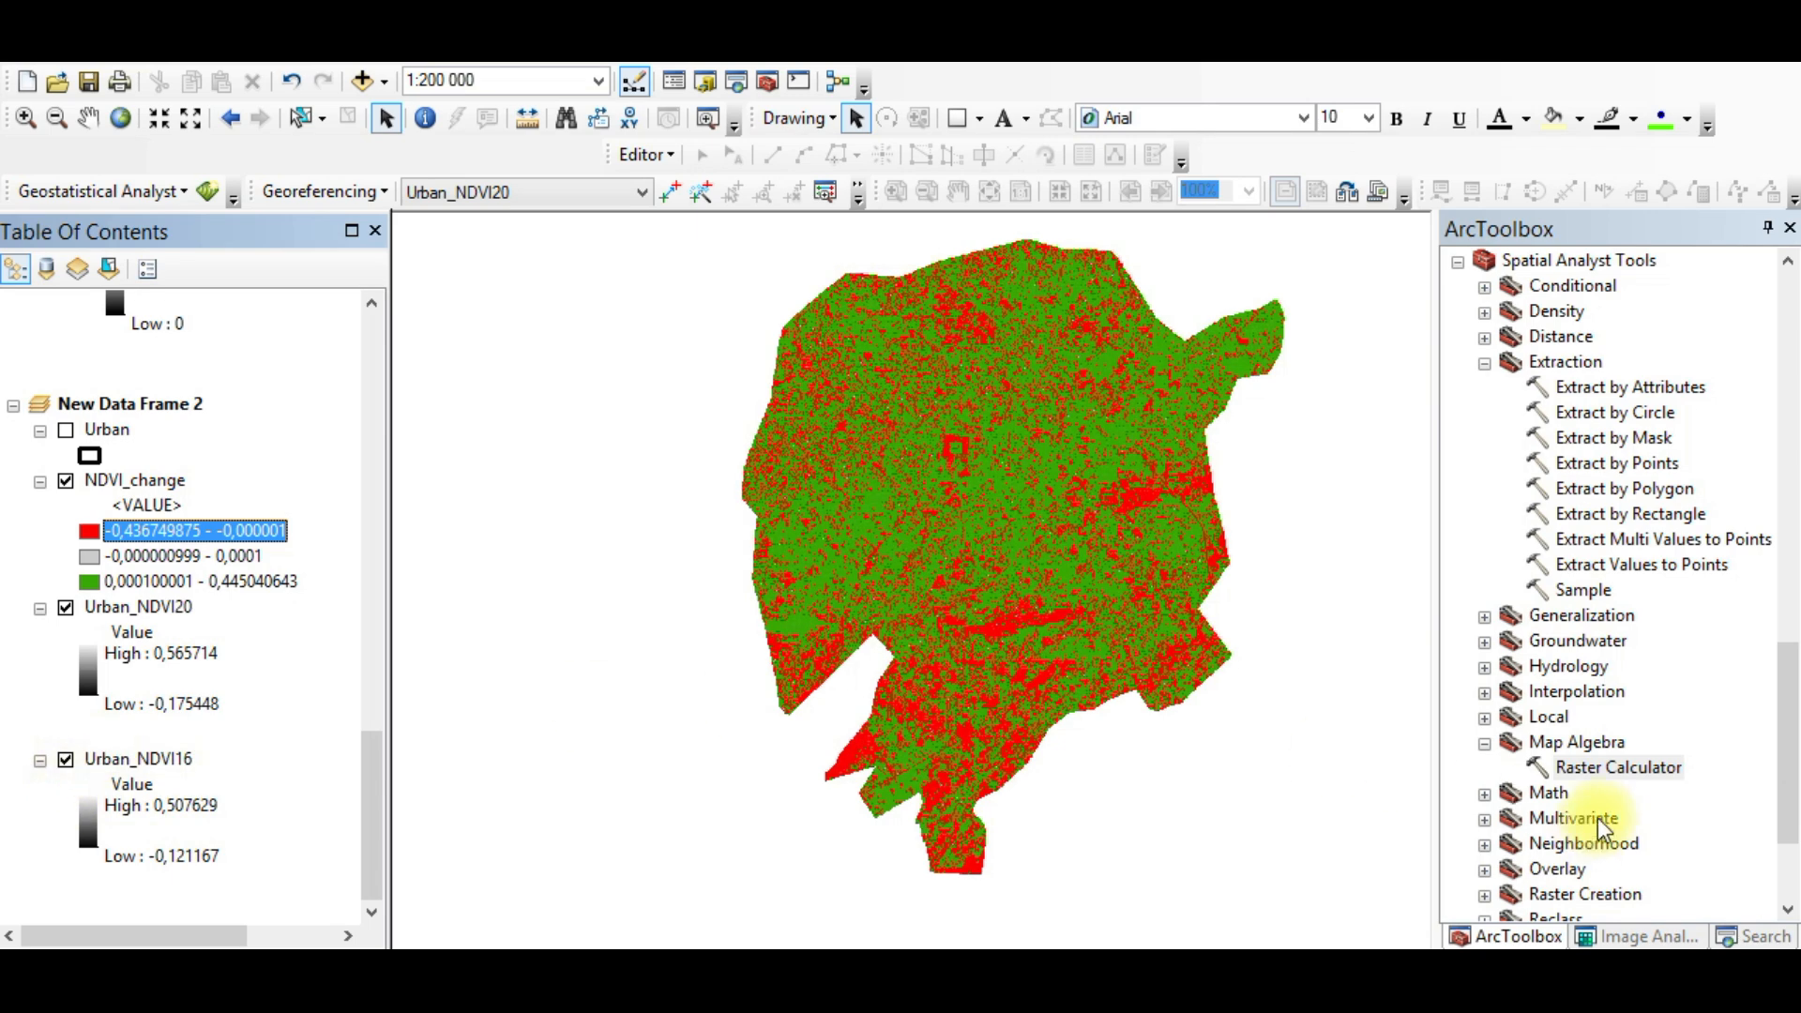
{"action": "left_click", "coordinate": [1642, 936]}
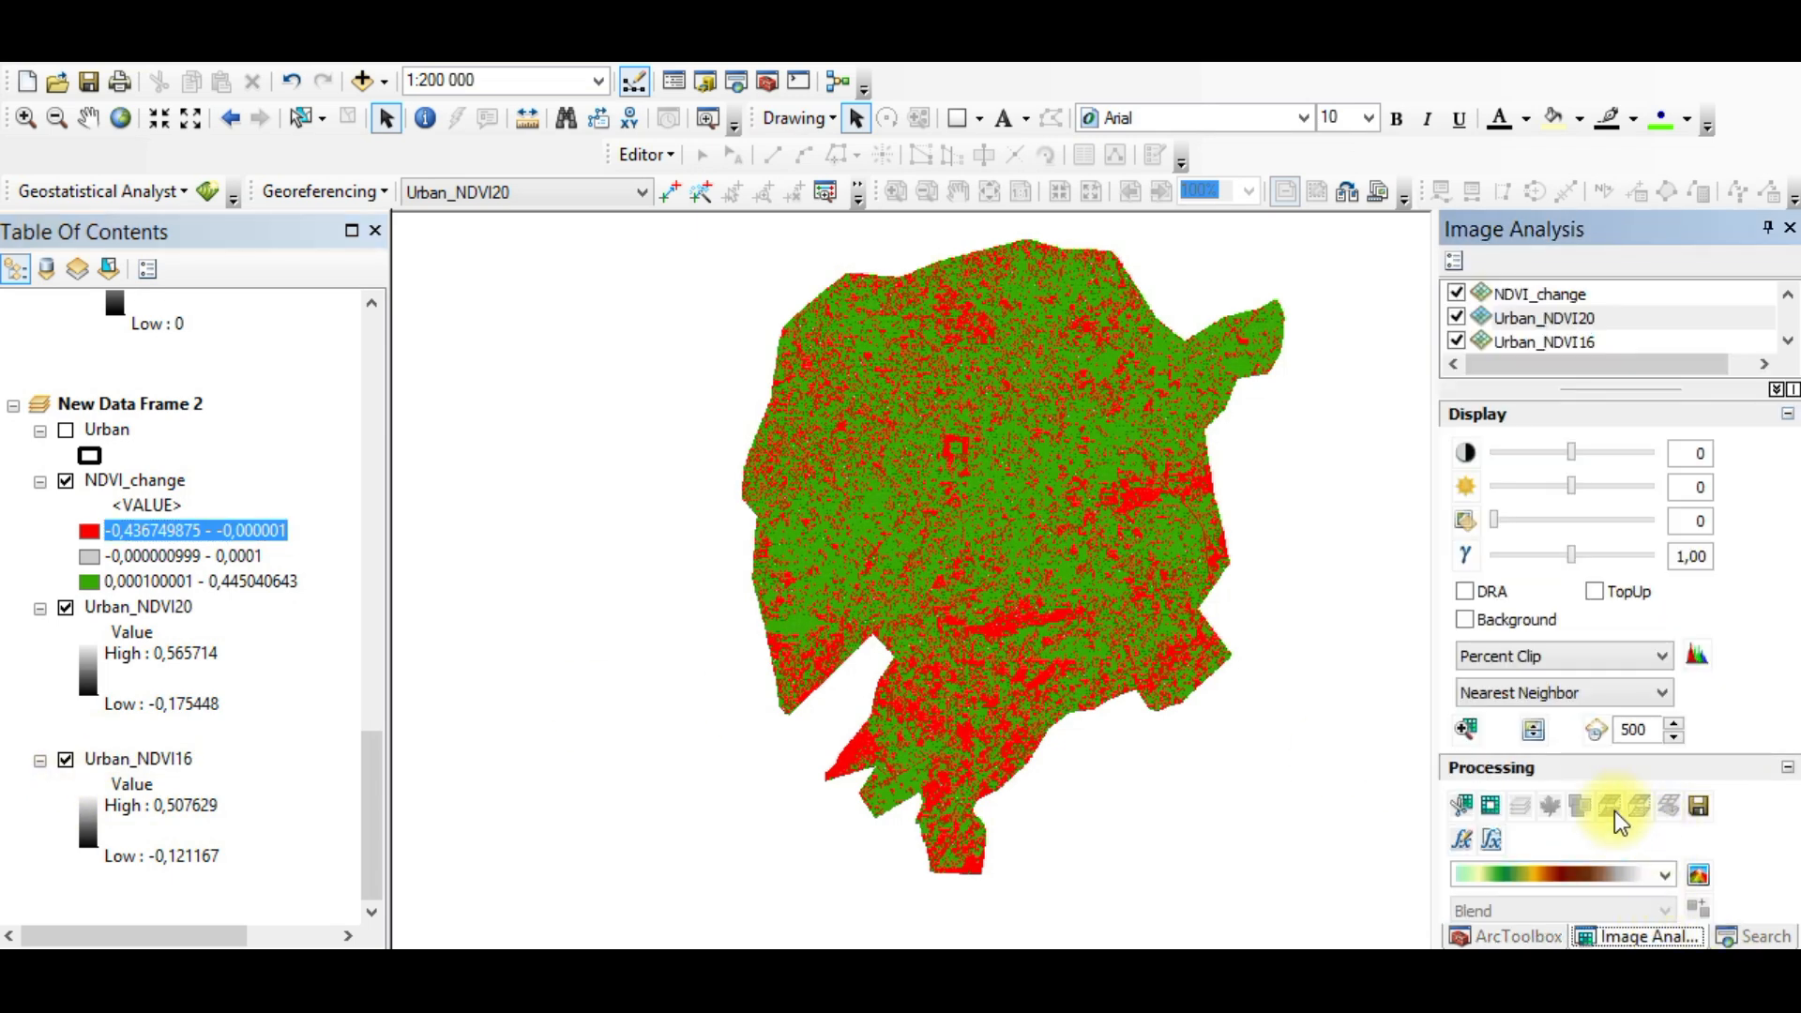
{"action": "left_click", "coordinate": [1570, 297]}
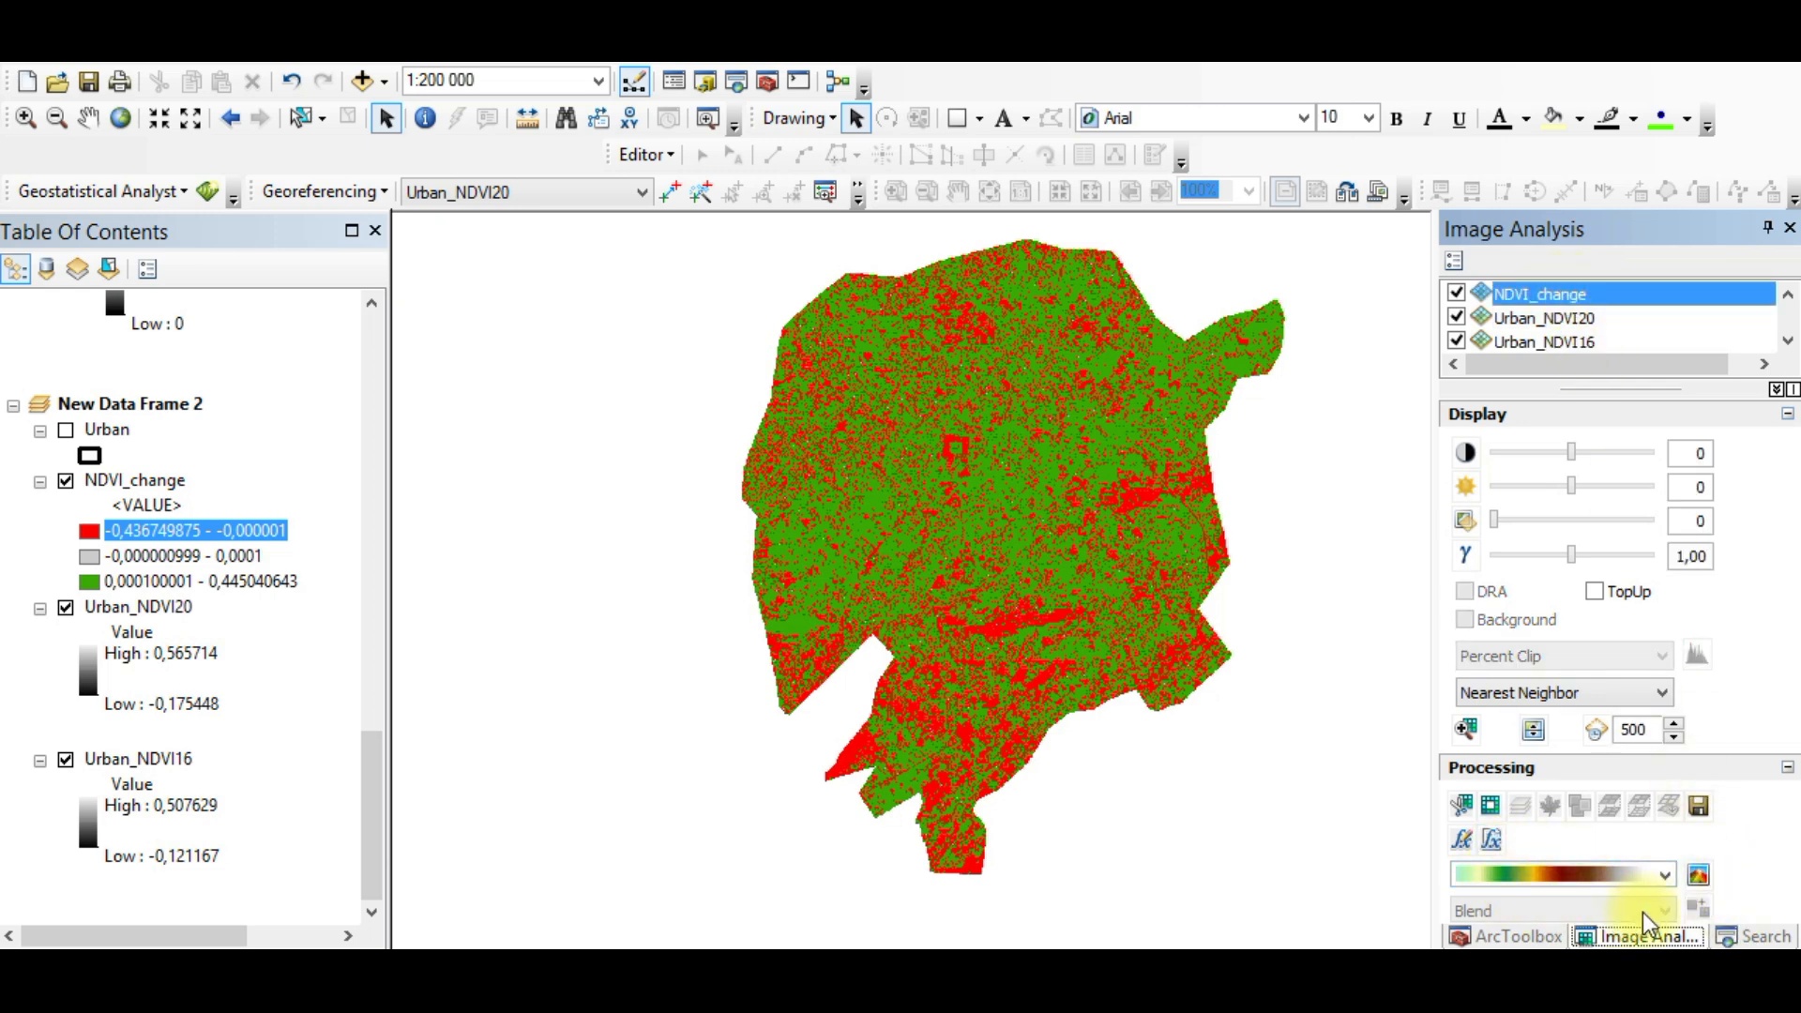
{"action": "left_click", "coordinate": [1533, 730]}
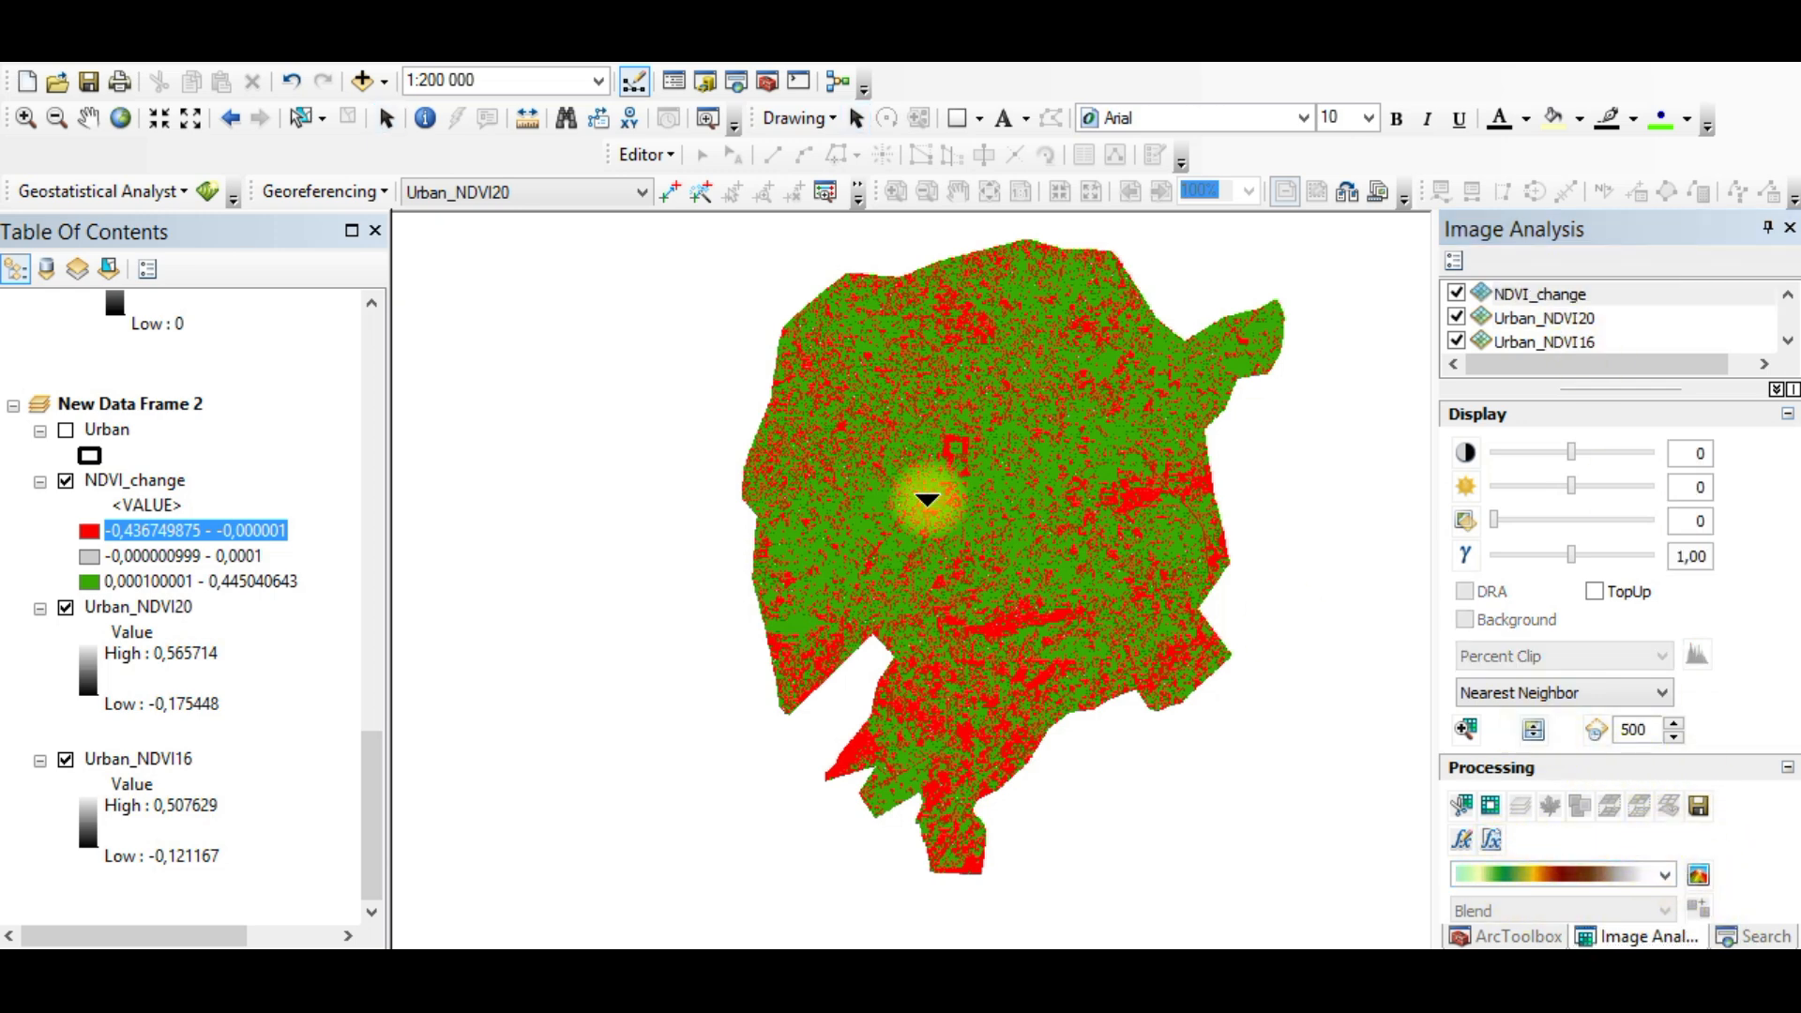
{"action": "left_click_drag", "start_coordinate": [929, 406], "coordinate": [995, 525]}
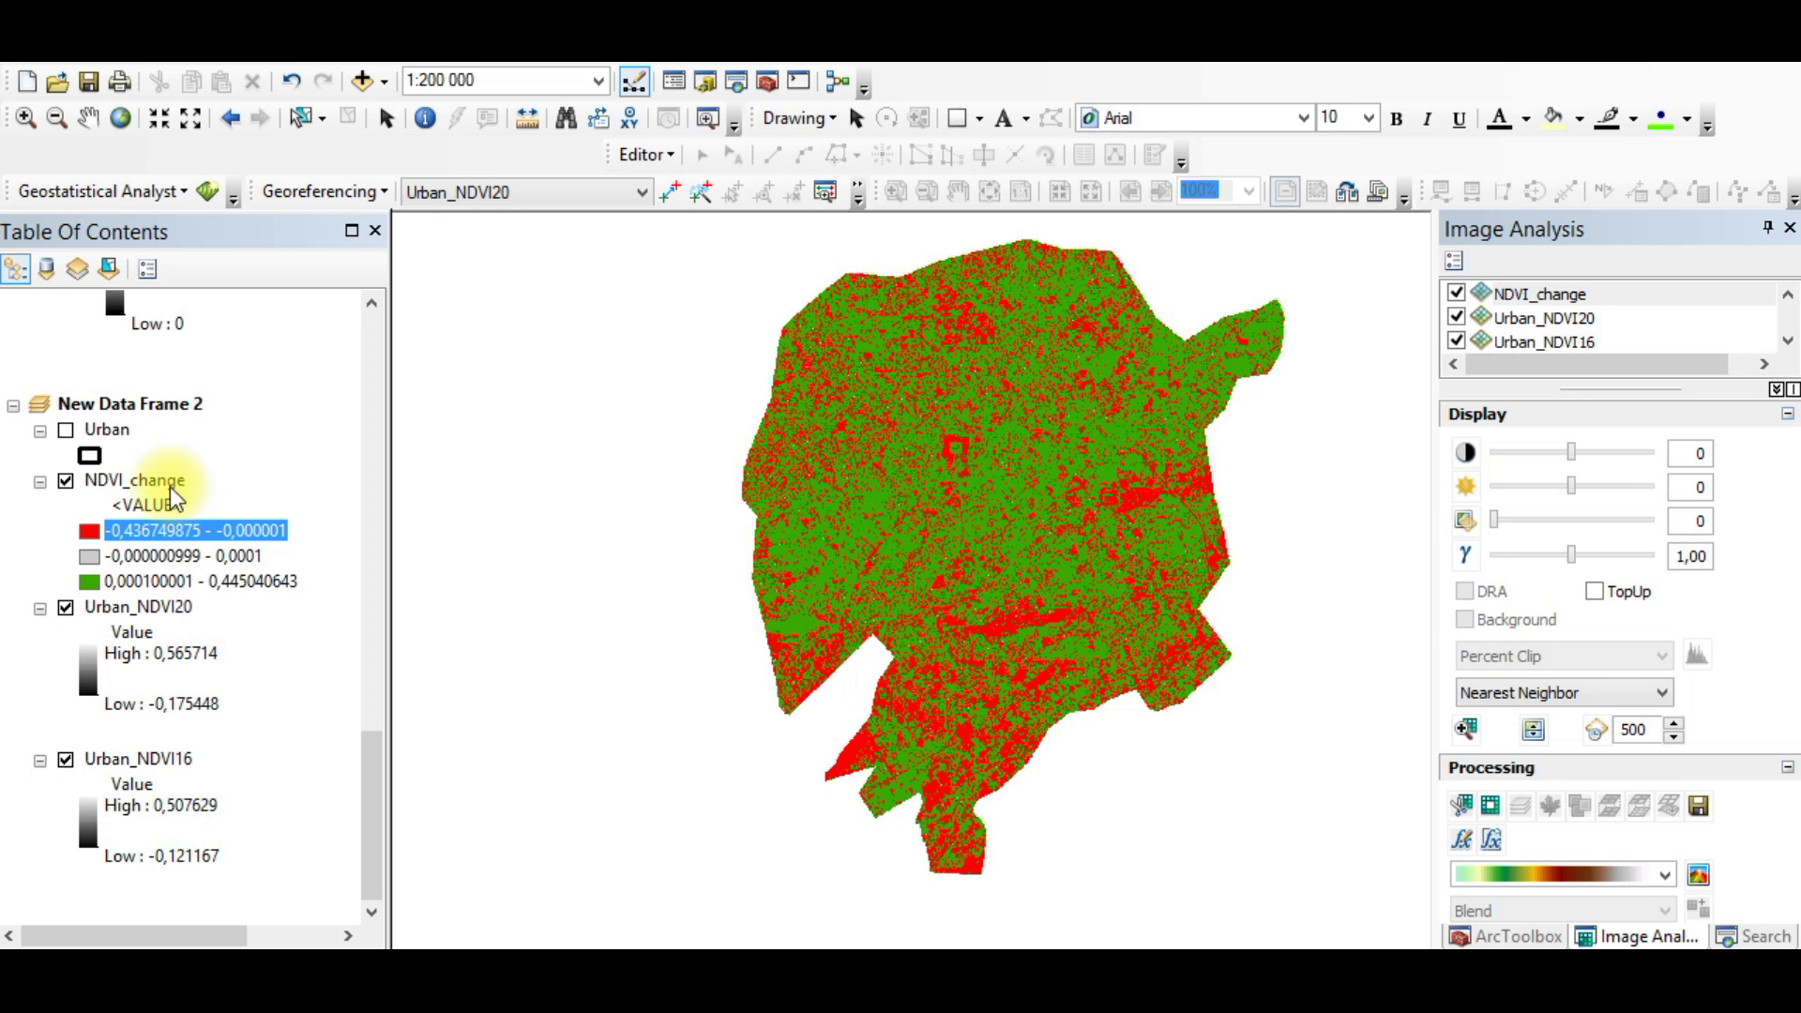
Step: Hide NDVI_change and swipe the Urban_NDVI20 layer to compare it with Urban_NDVI16 underneath
{"action": "left_click", "coordinate": [66, 481]}
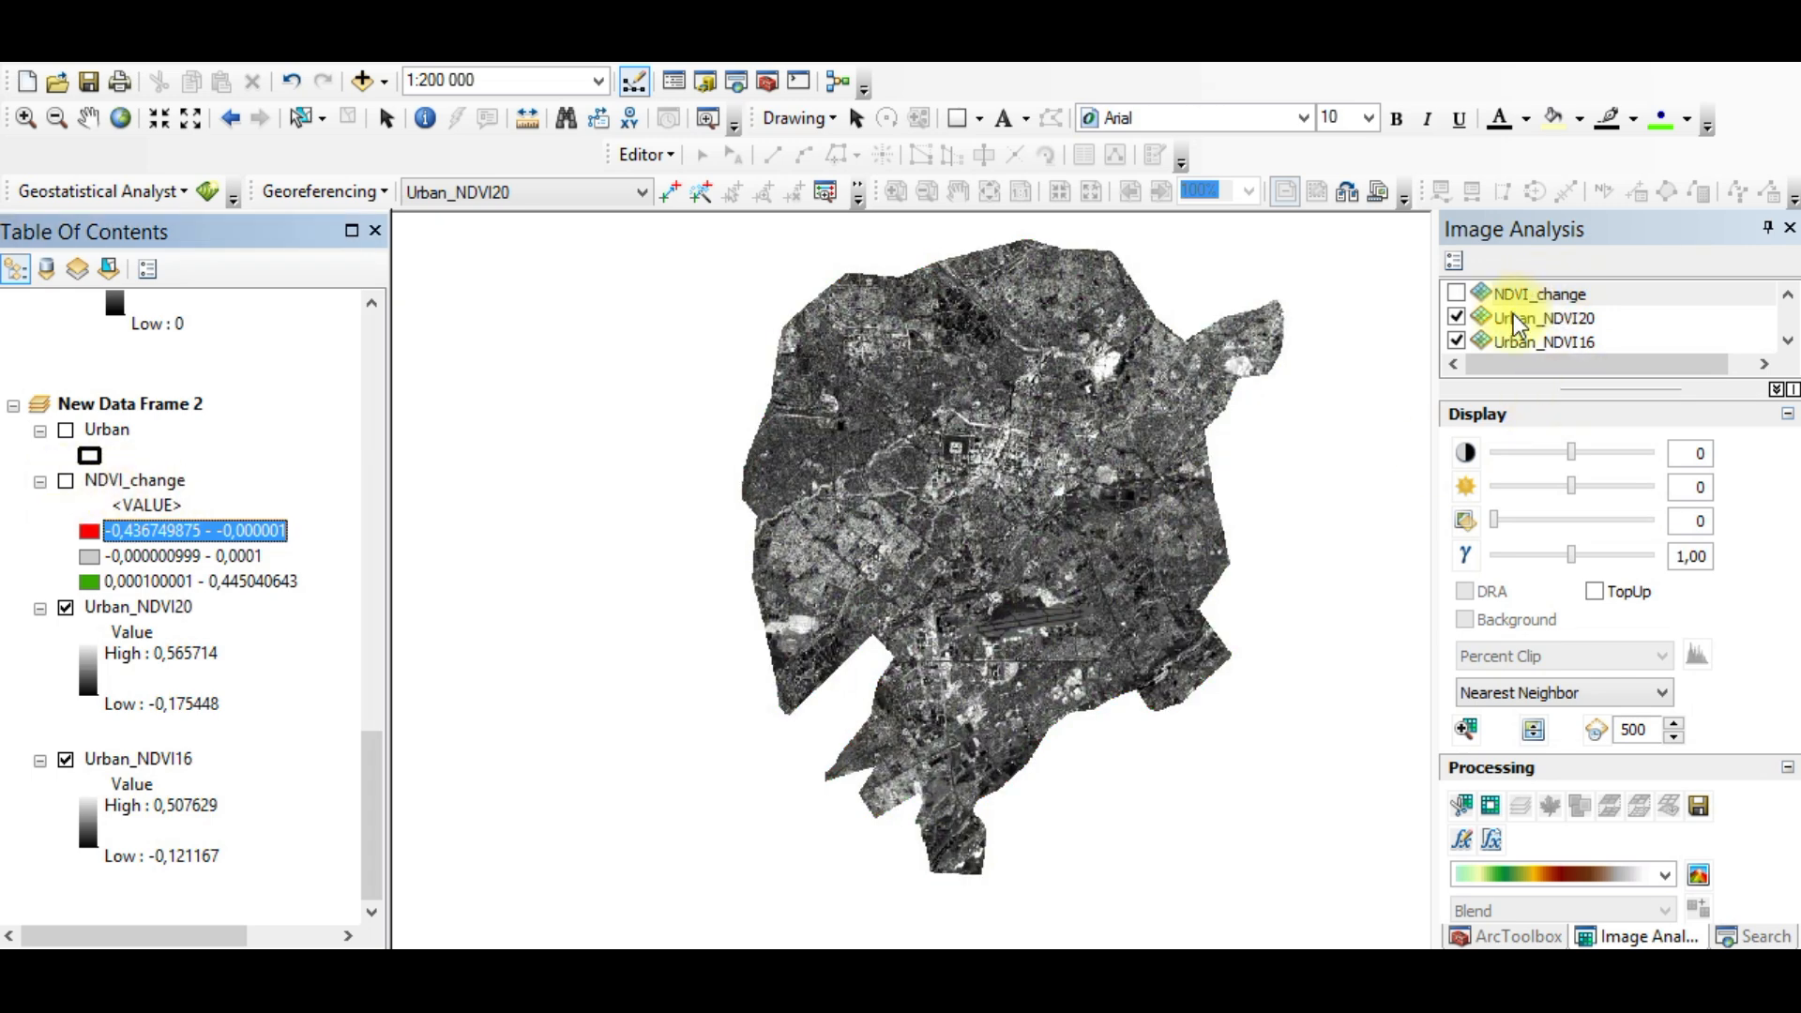
{"action": "left_click", "coordinate": [1540, 318]}
{"action": "left_click", "coordinate": [1533, 730]}
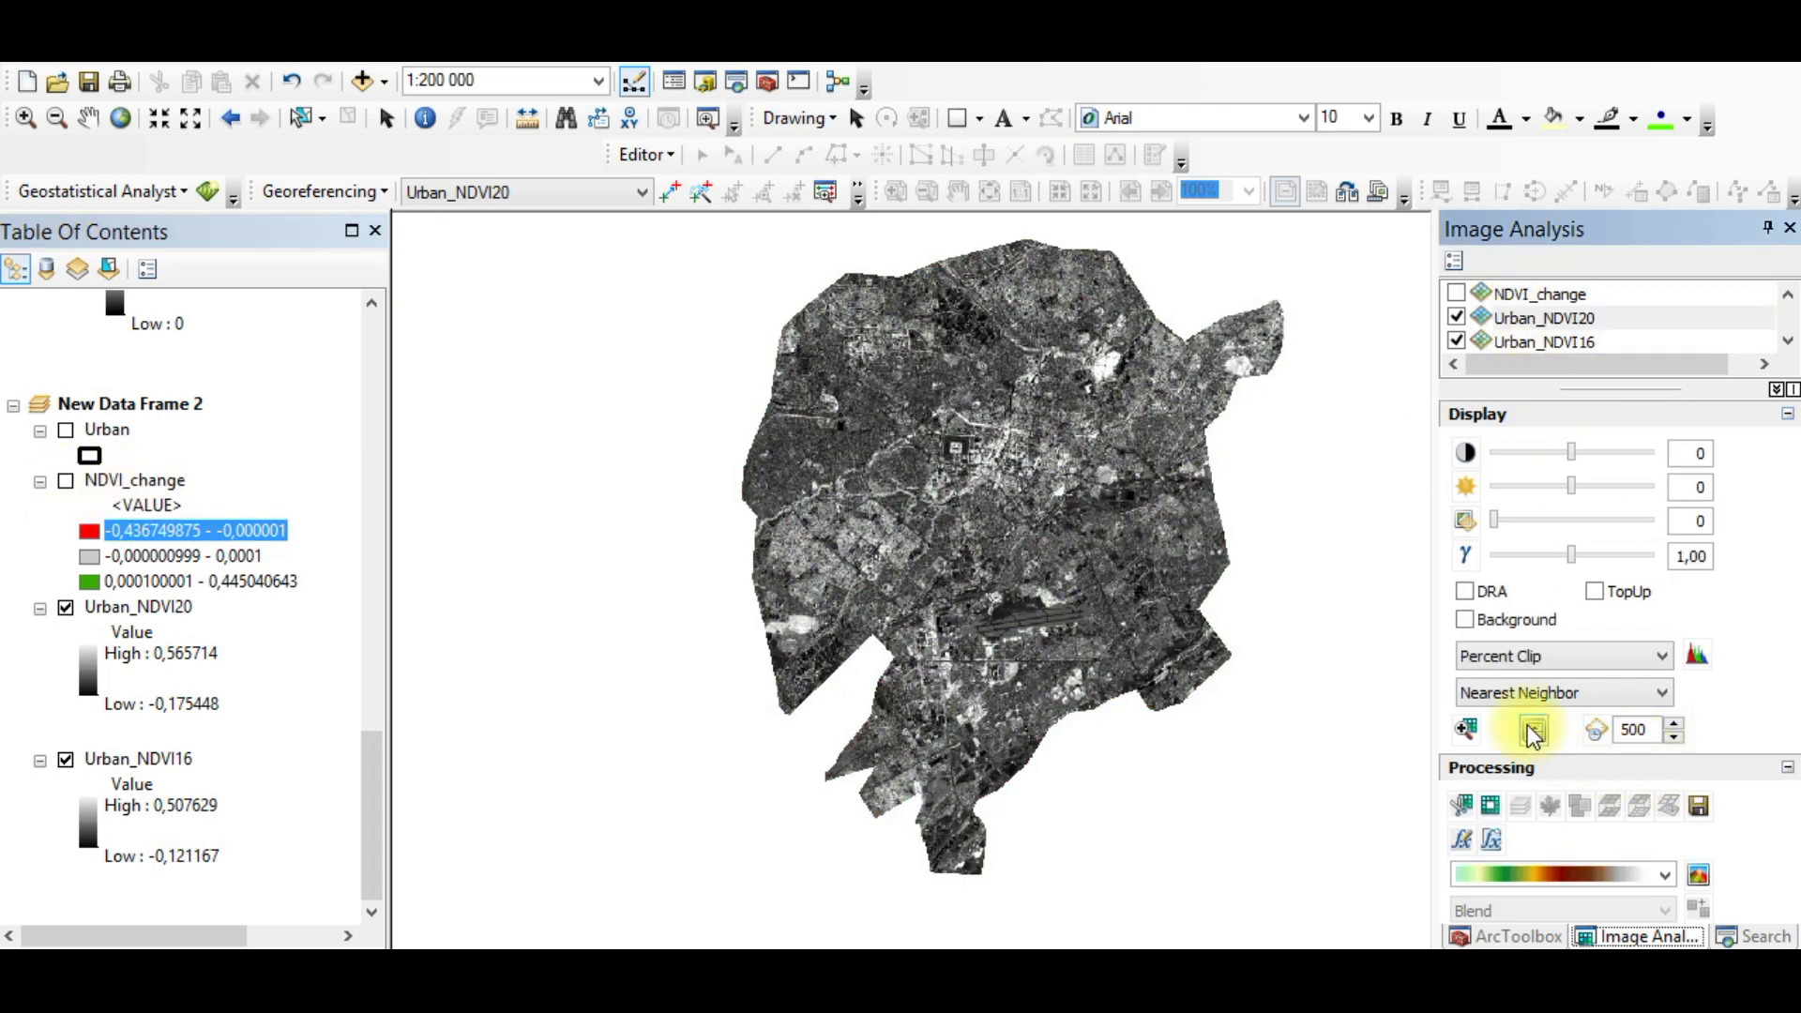
{"action": "left_click_drag", "start_coordinate": [1032, 399], "coordinate": [1070, 443]}
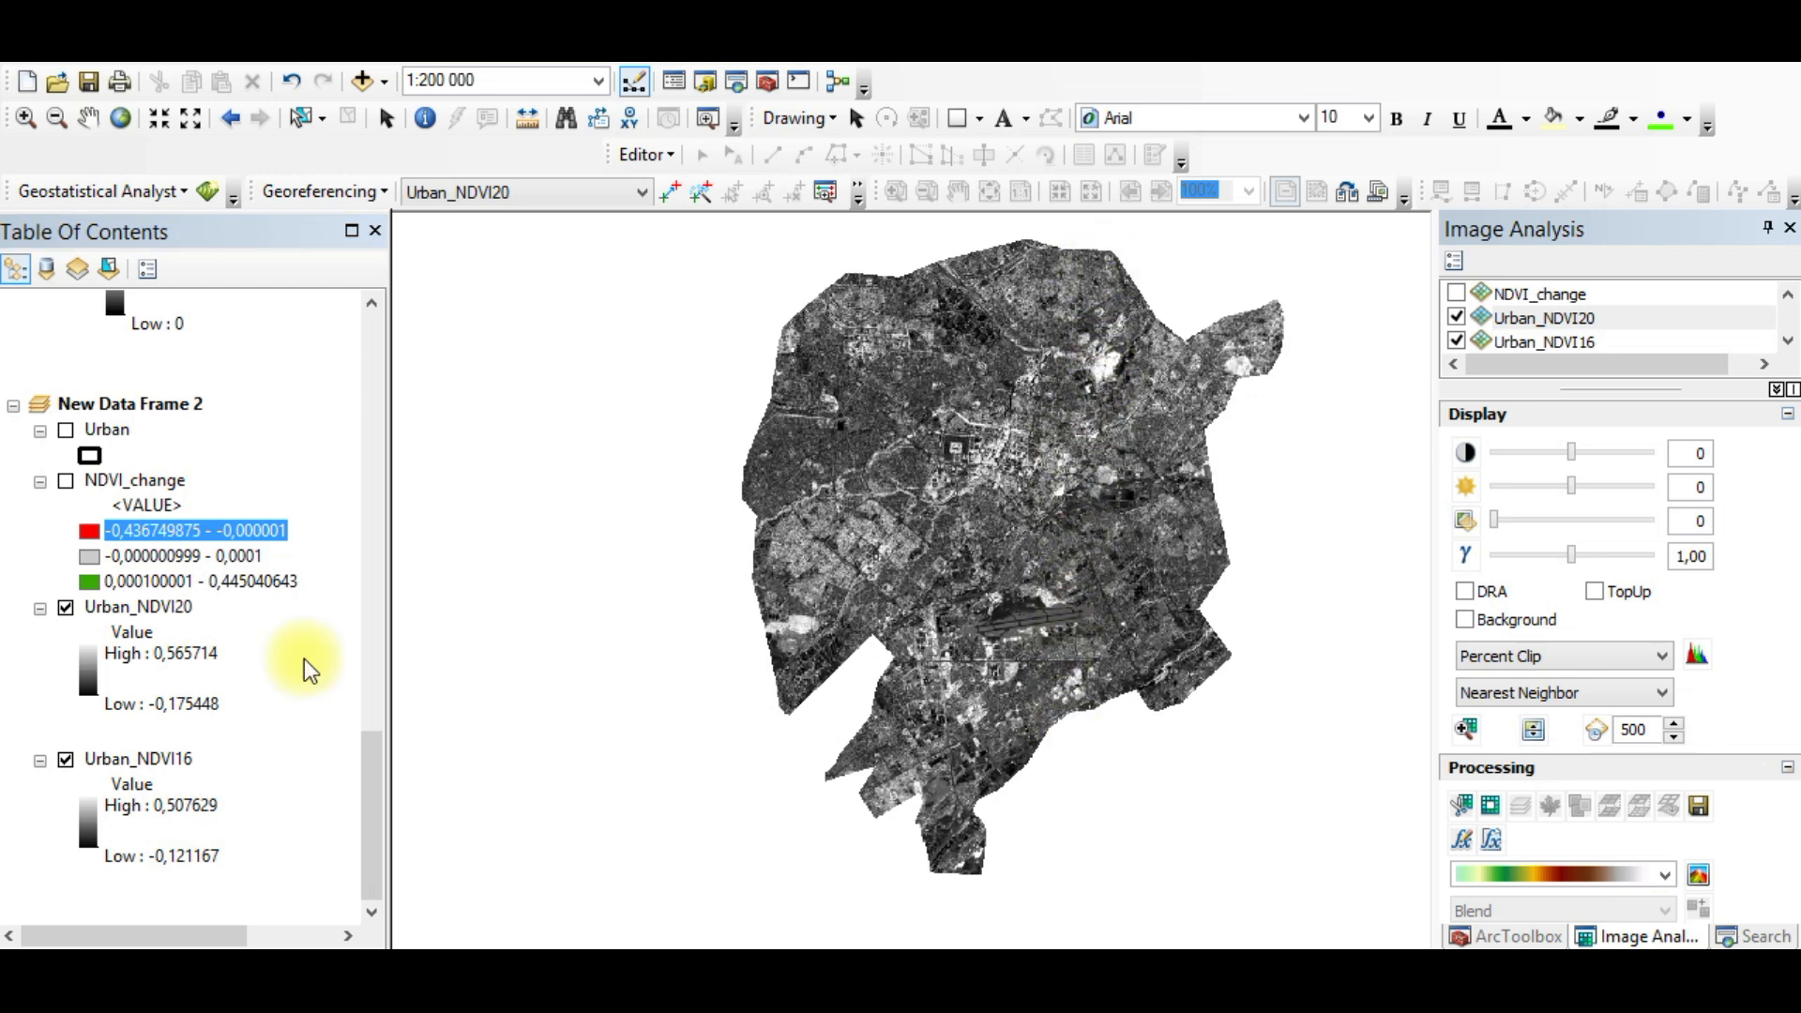
Step: Examine the stretch histogram and statistics of the Urban_NDVI20 layer, leaving its properties unmodified
{"action": "right_click", "coordinate": [131, 610]}
{"action": "left_click", "coordinate": [239, 598]}
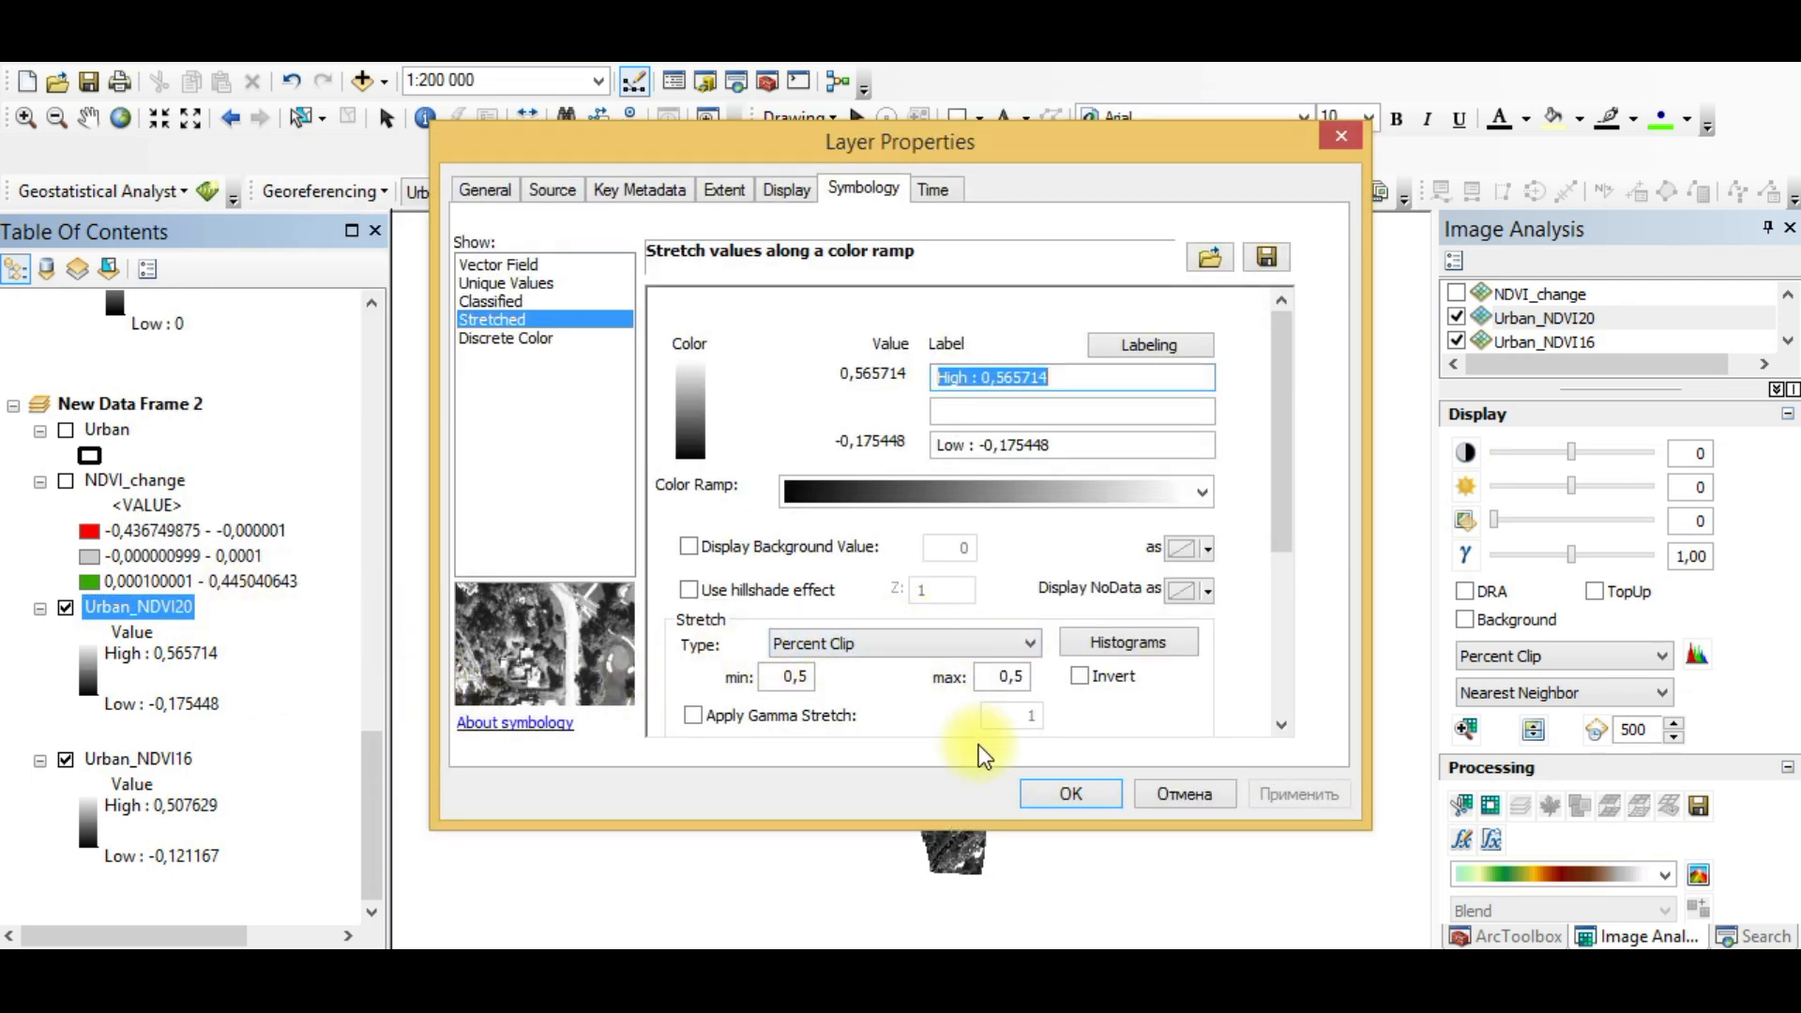
{"action": "left_click", "coordinate": [1130, 643]}
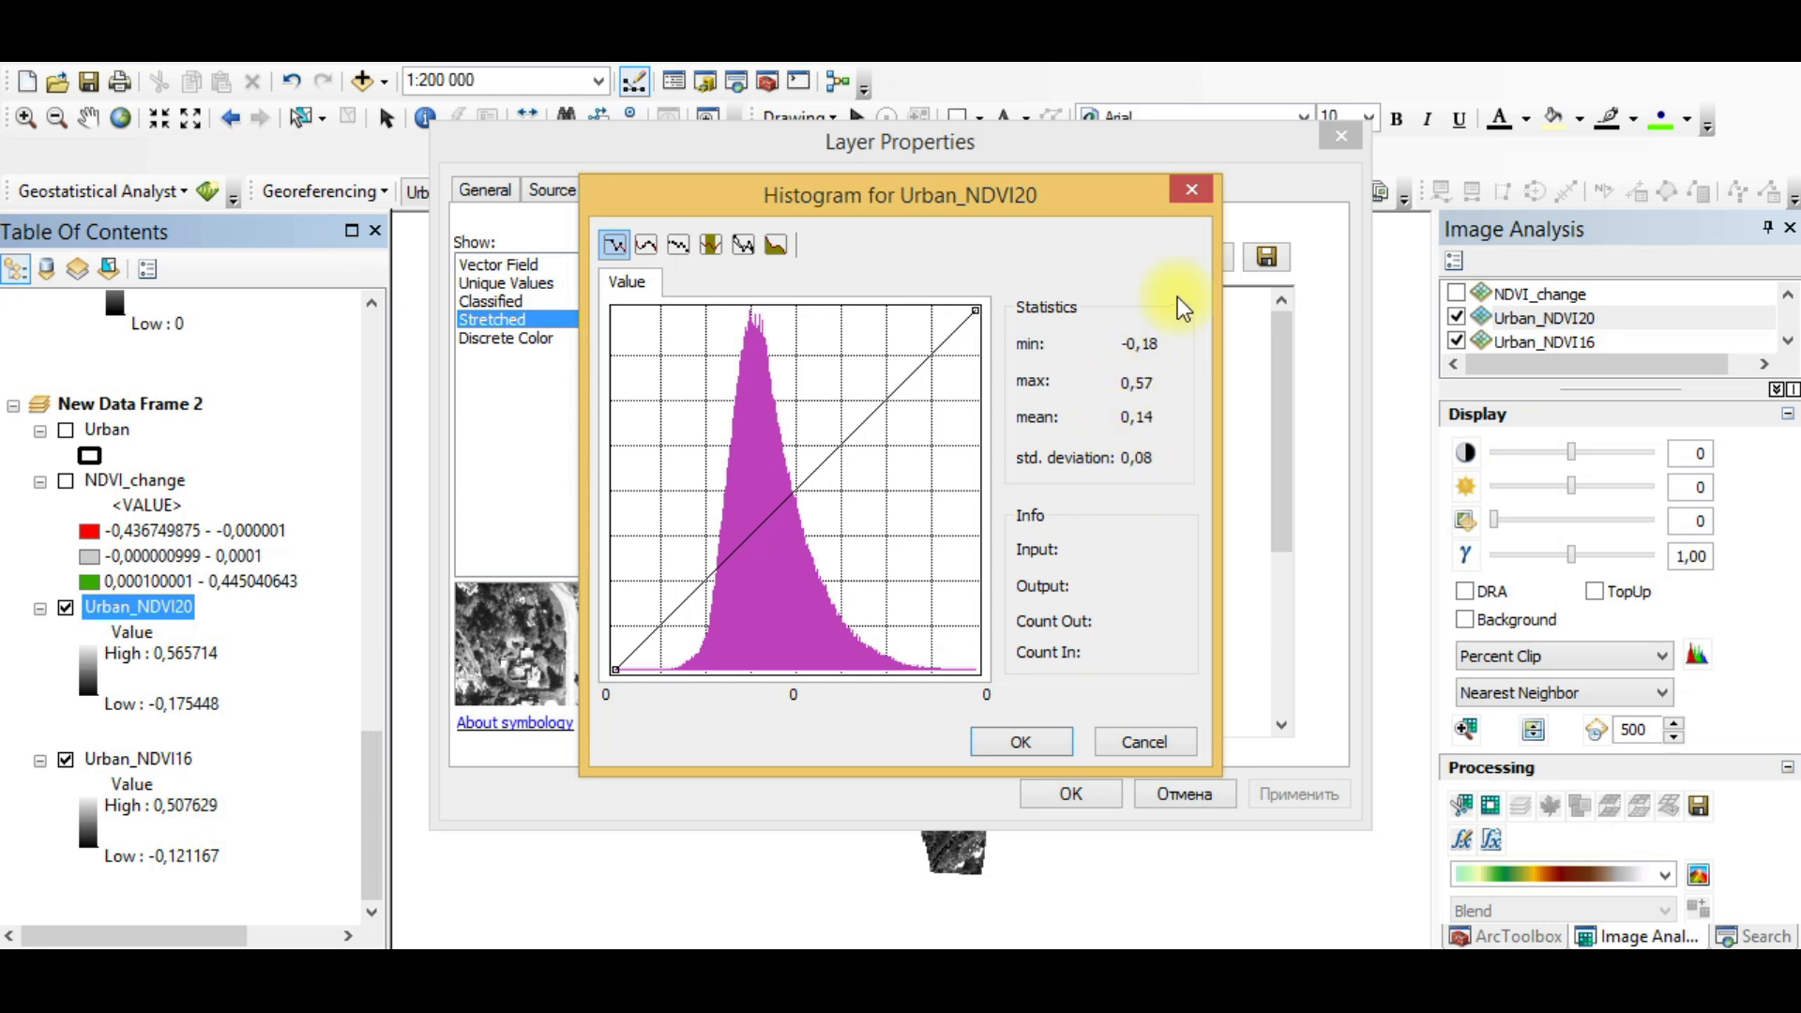
{"action": "left_click", "coordinate": [1192, 190]}
{"action": "left_click", "coordinate": [1341, 136]}
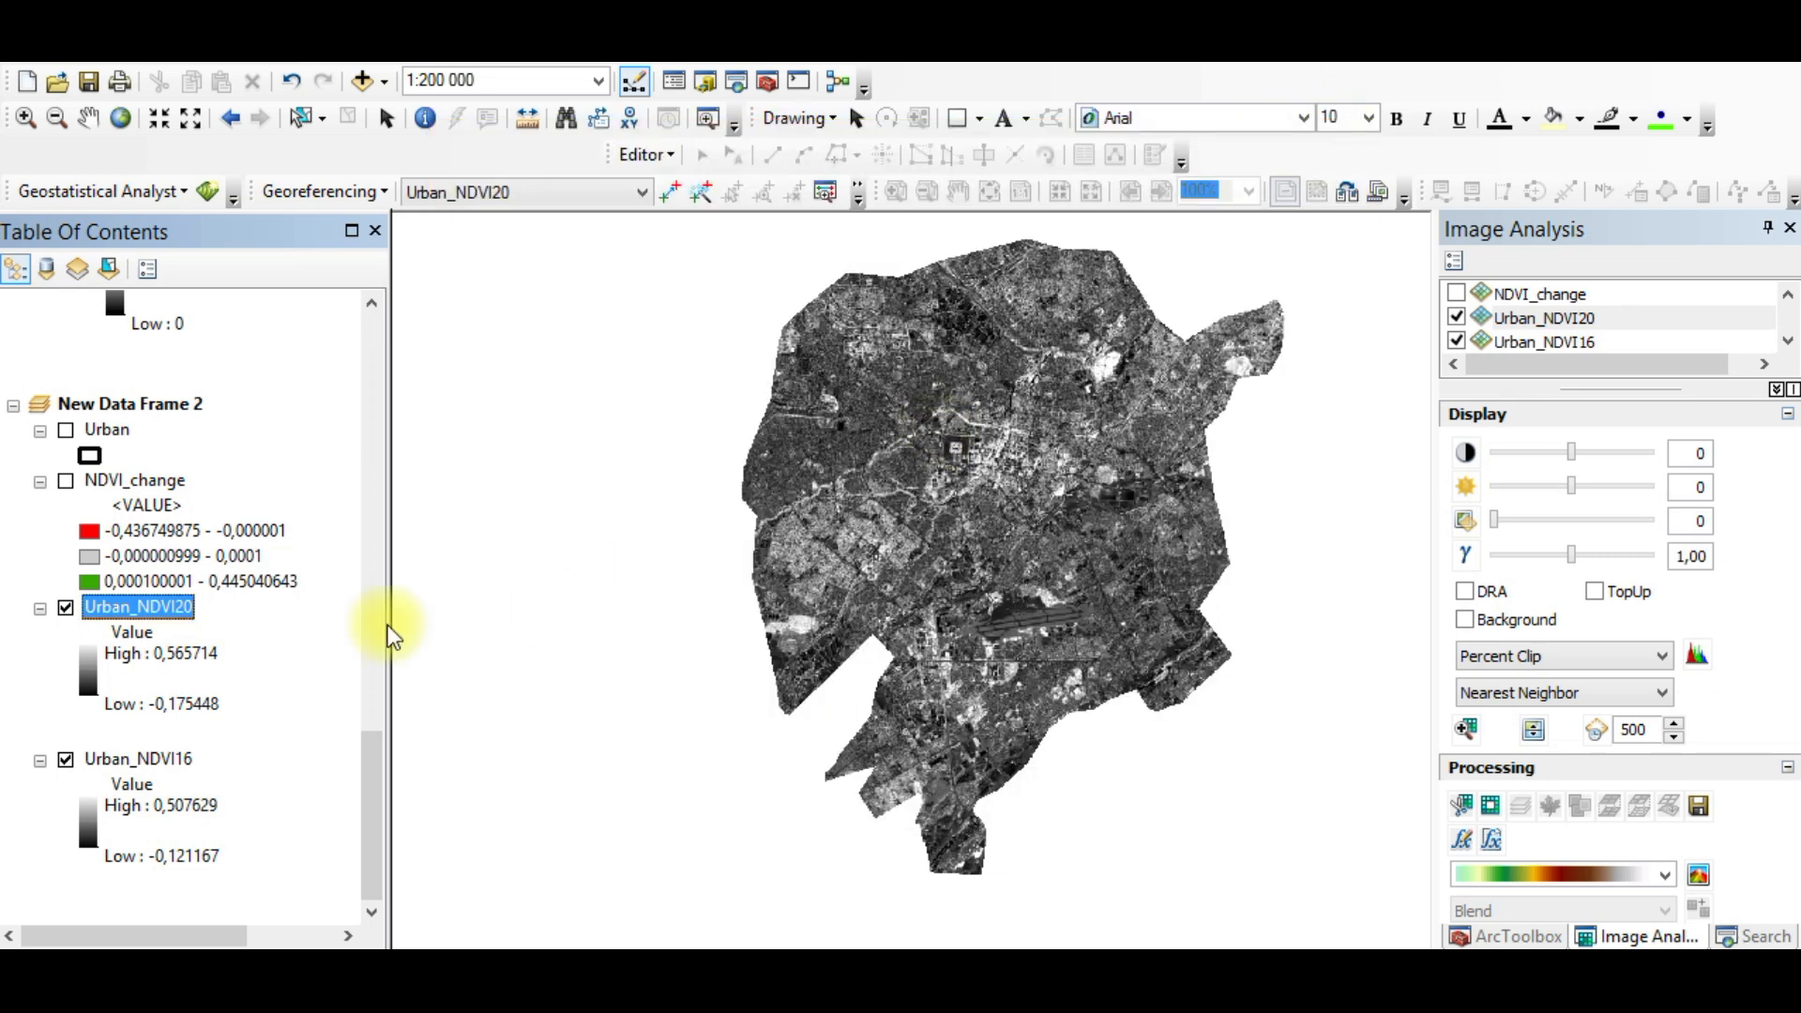
Step: Examine the stretch histogram and statistics of the Urban_NDVI16 layer for comparison, leaving its properties unmodified
{"action": "right_click", "coordinate": [141, 762]}
{"action": "left_click", "coordinate": [206, 736]}
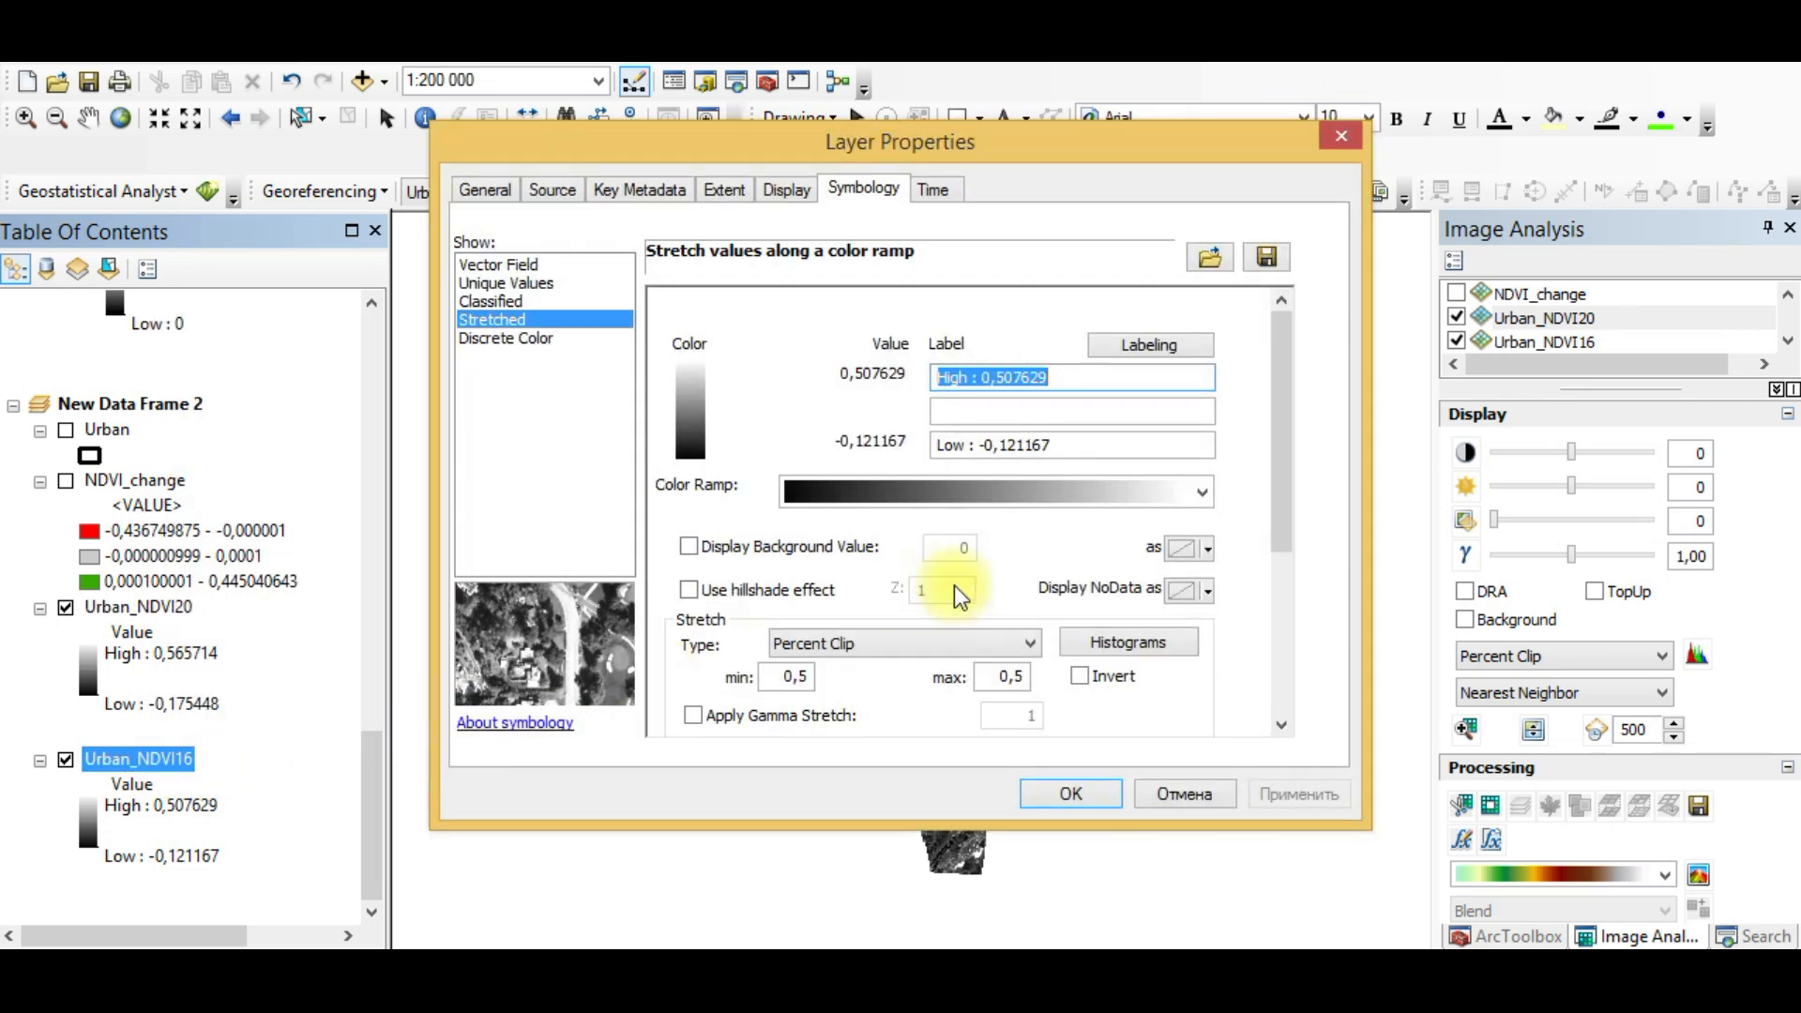
{"action": "left_click", "coordinate": [1110, 647]}
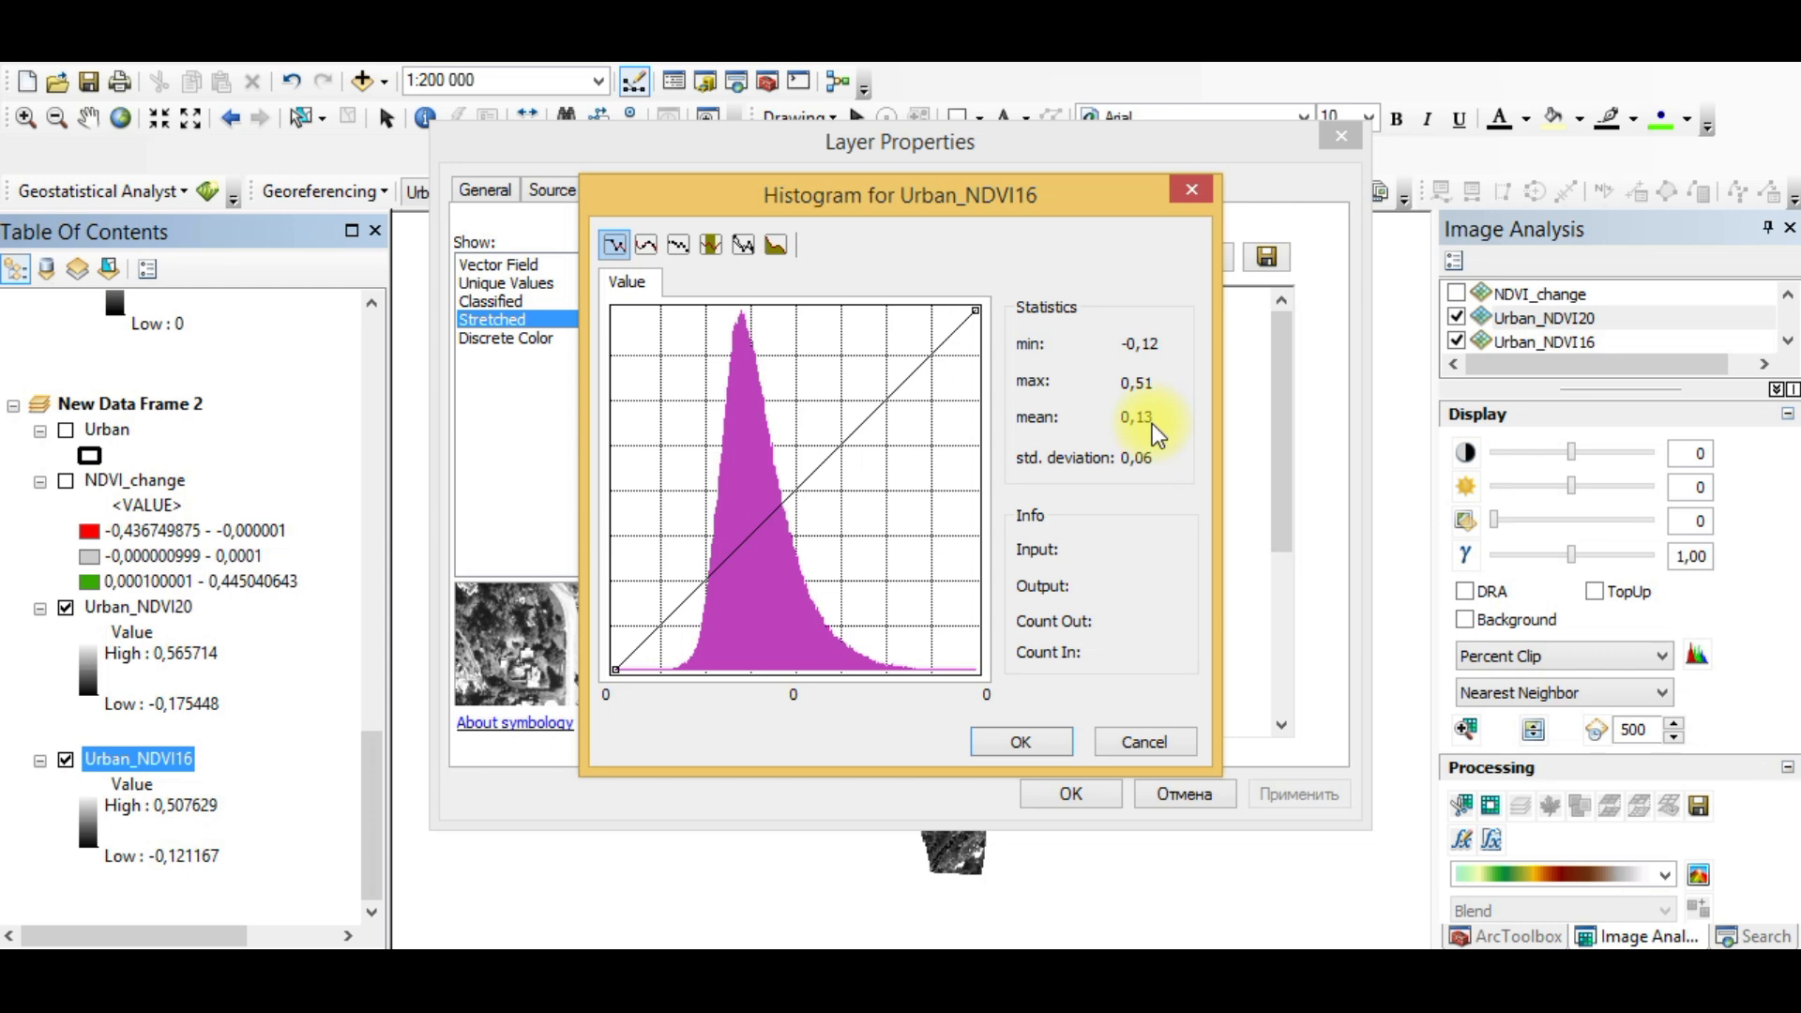
{"action": "left_click", "coordinate": [1192, 189]}
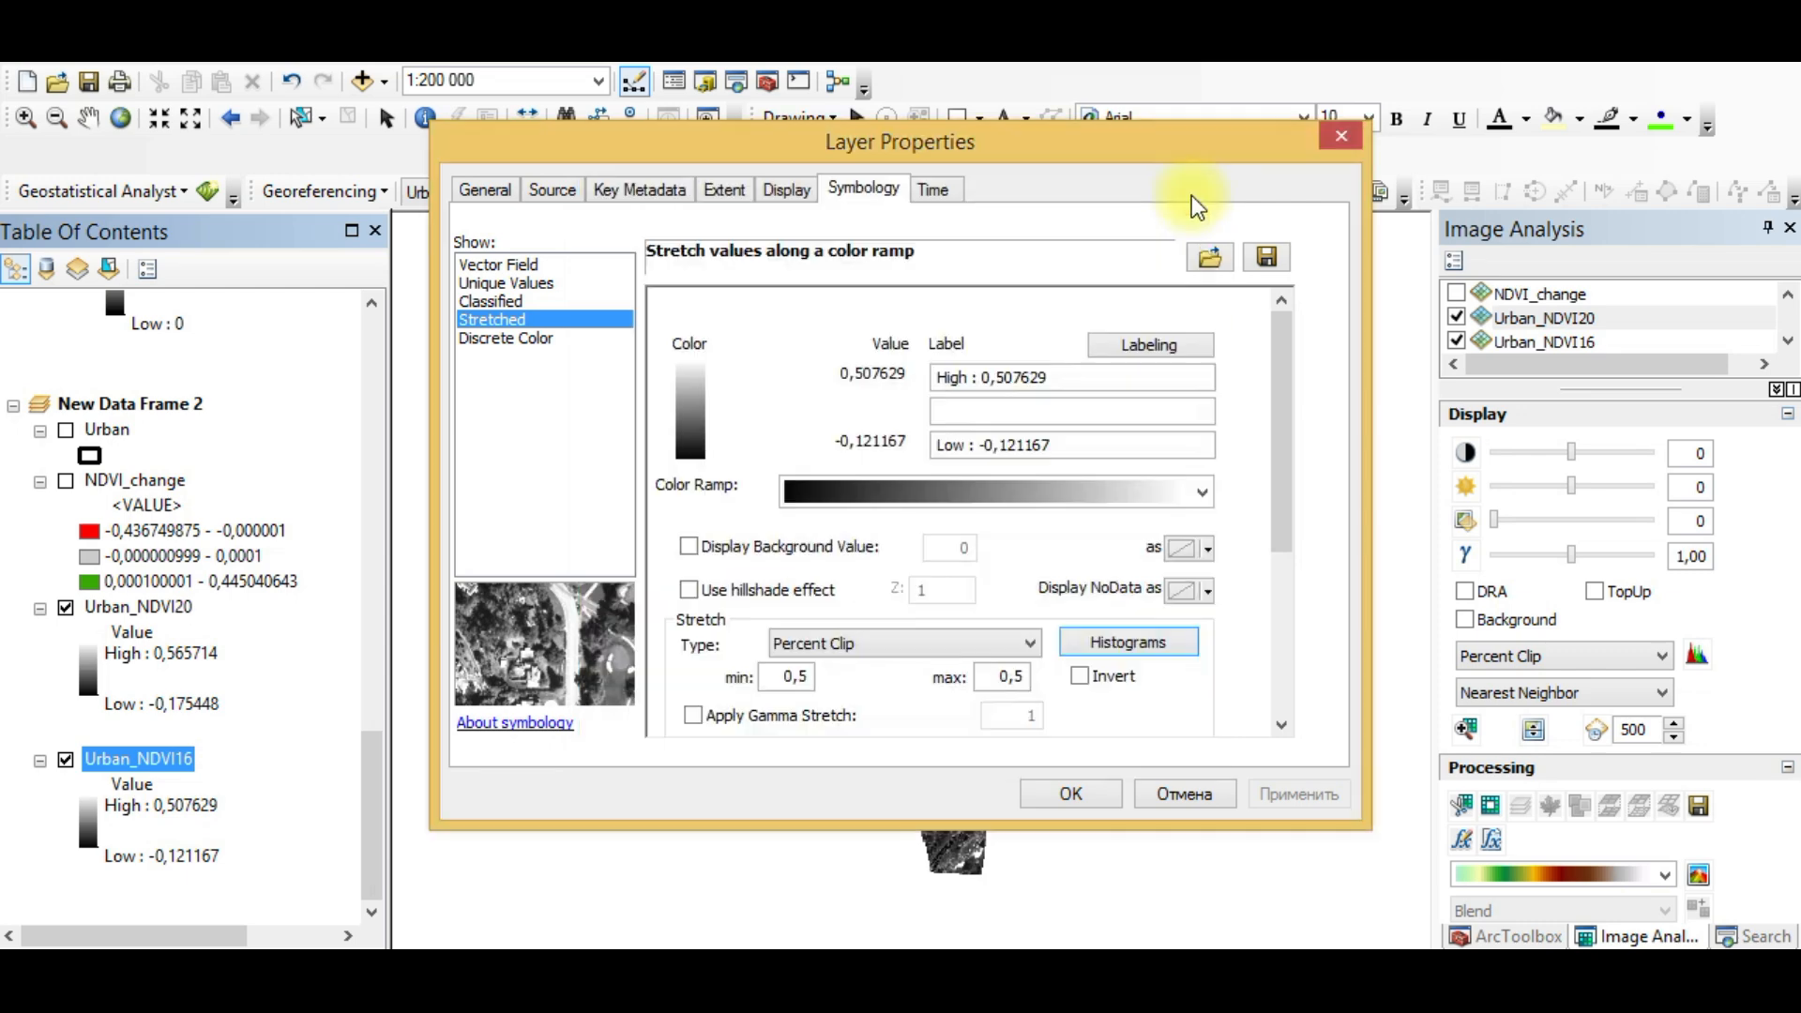
{"action": "left_click", "coordinate": [1341, 136]}
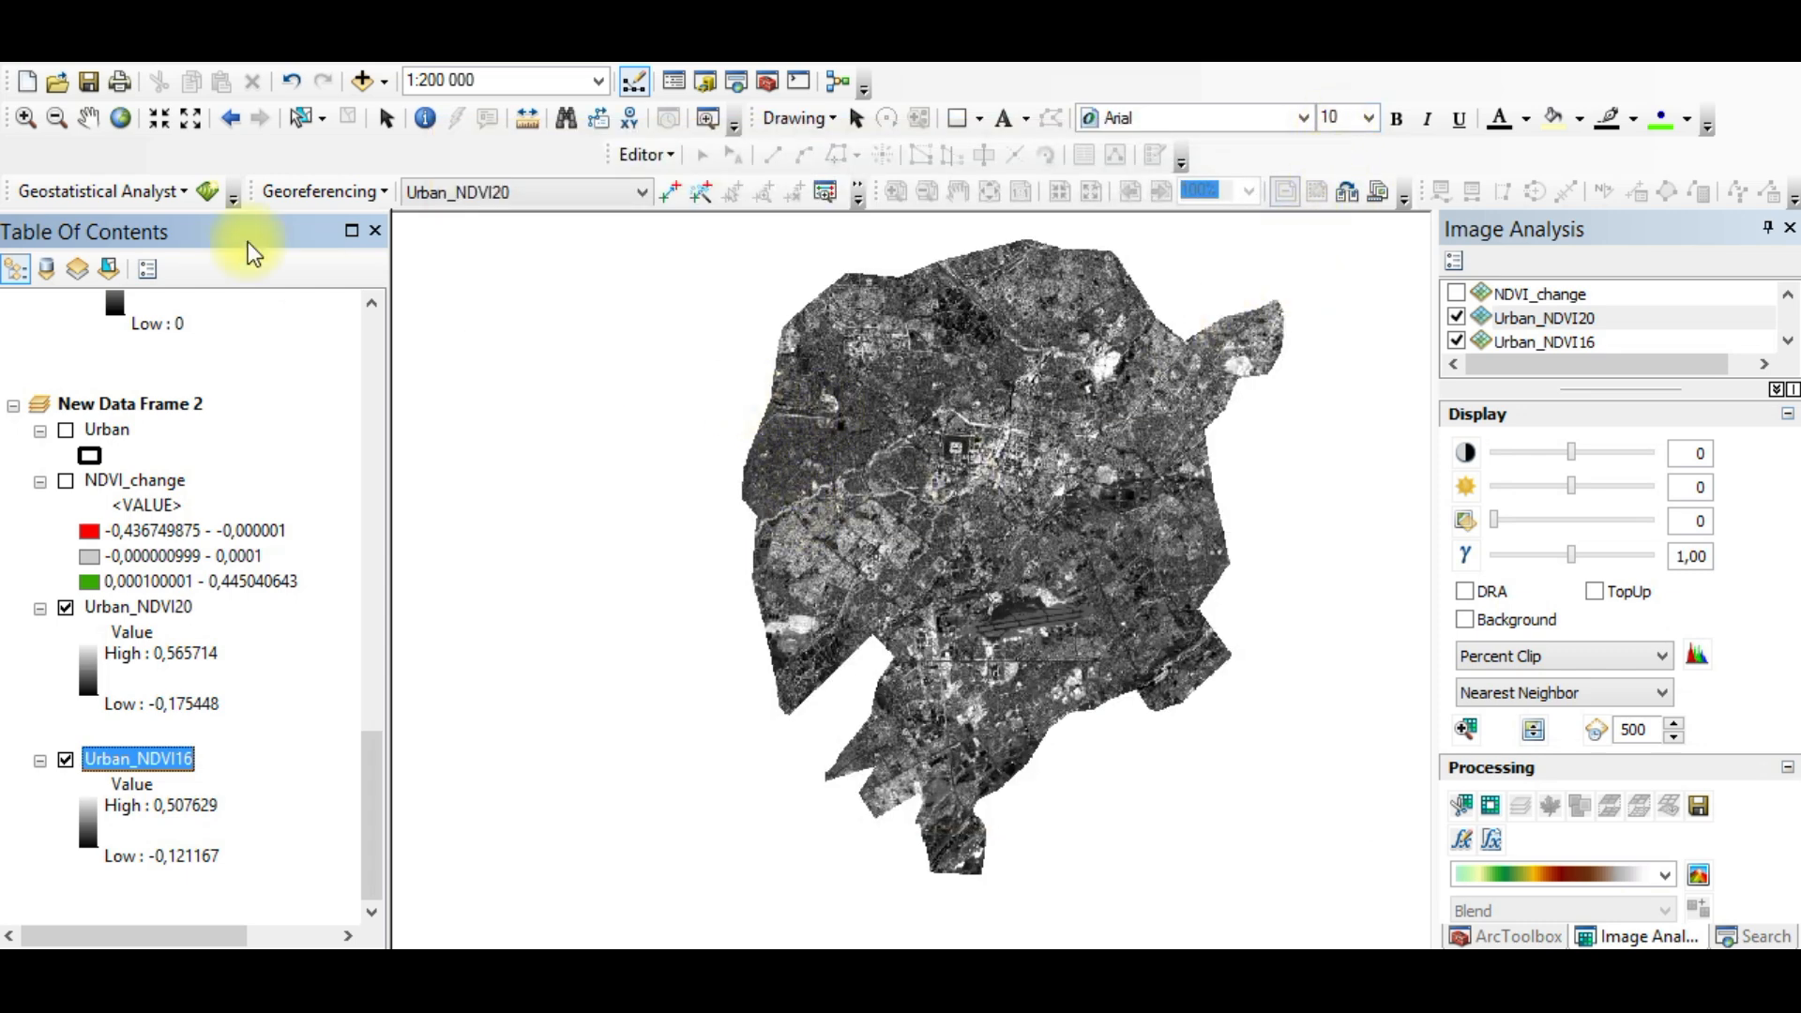
{"action": "left_click", "coordinate": [88, 118]}
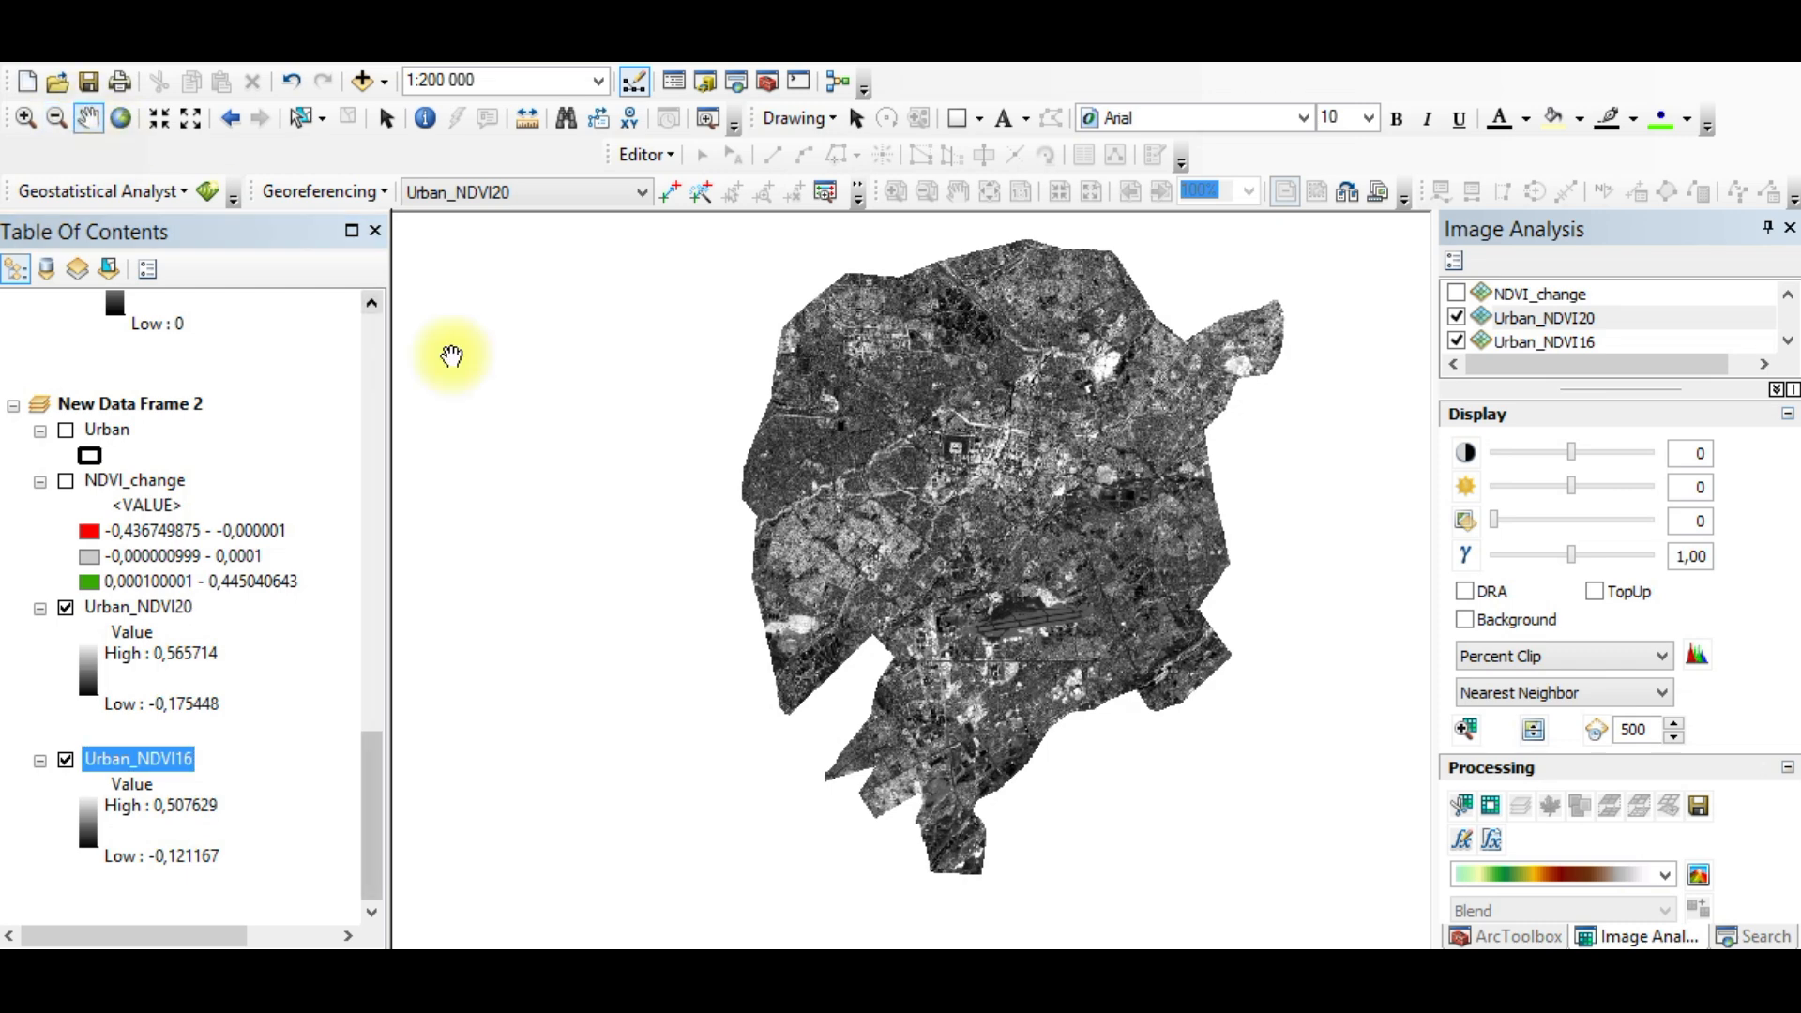
{"action": "left_click_drag", "start_coordinate": [1055, 615], "coordinate": [1051, 679]}
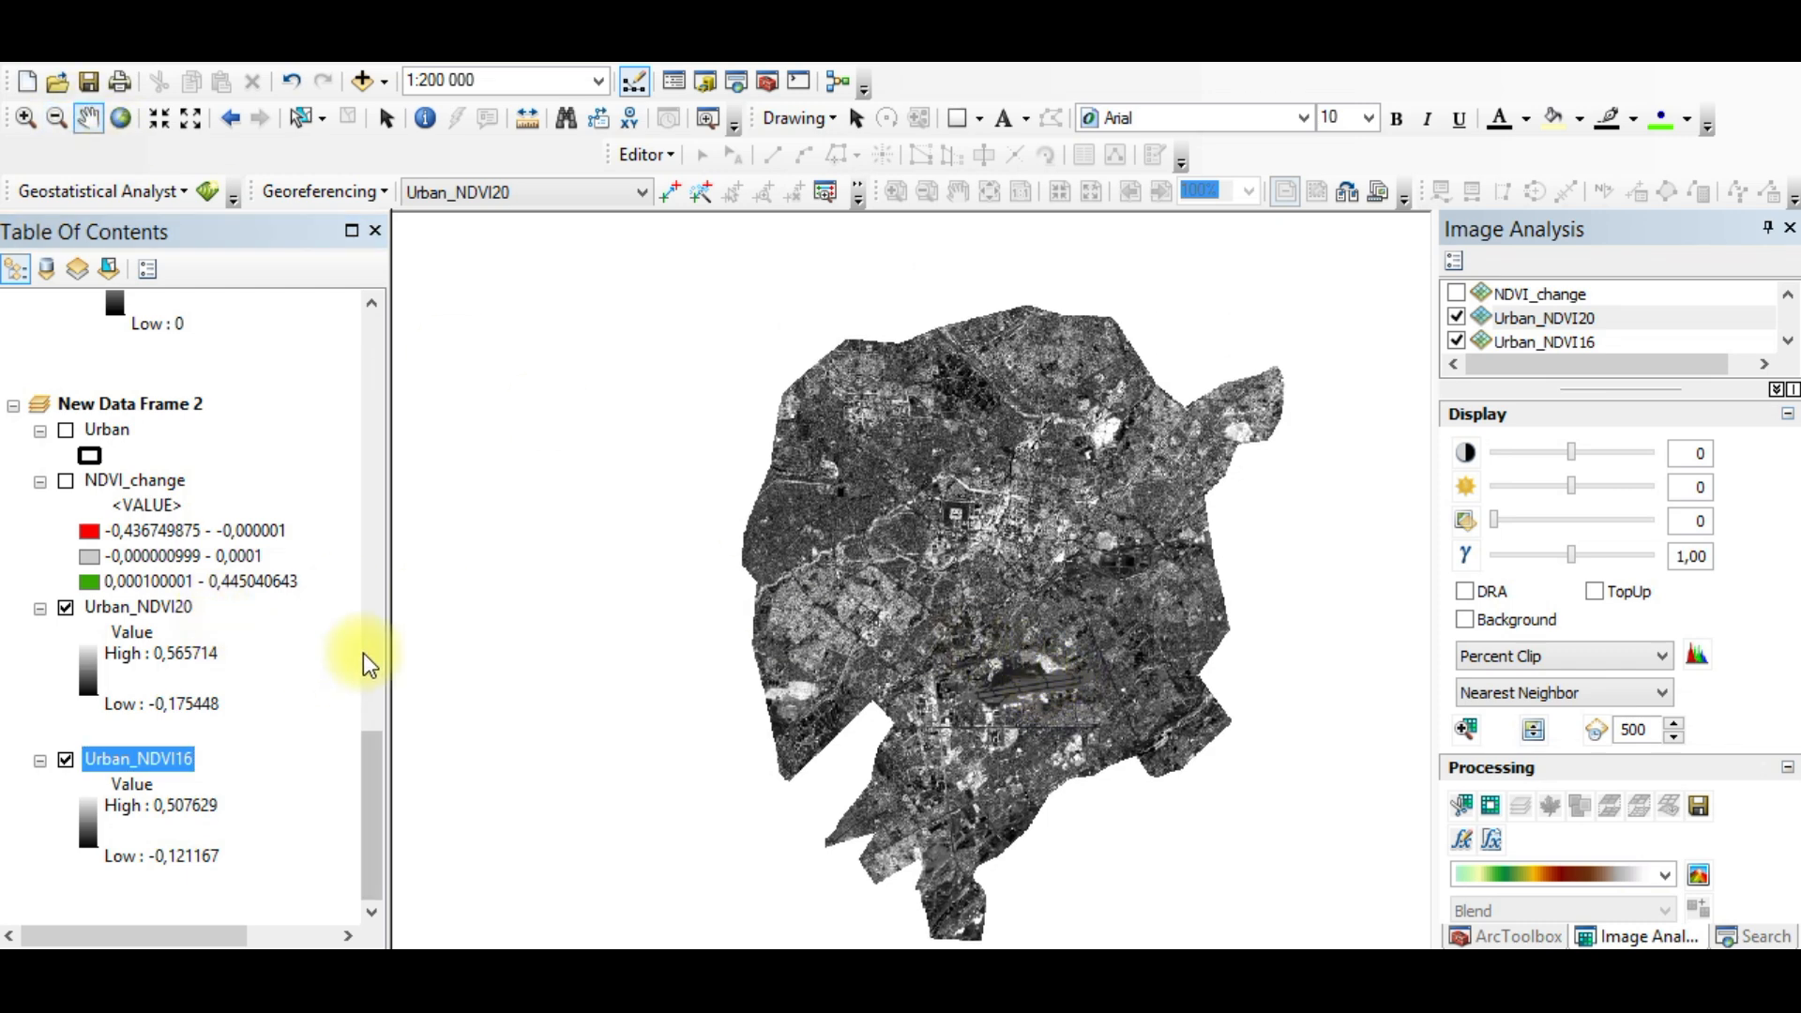
{"action": "left_click_drag", "start_coordinate": [1005, 767], "coordinate": [978, 696]}
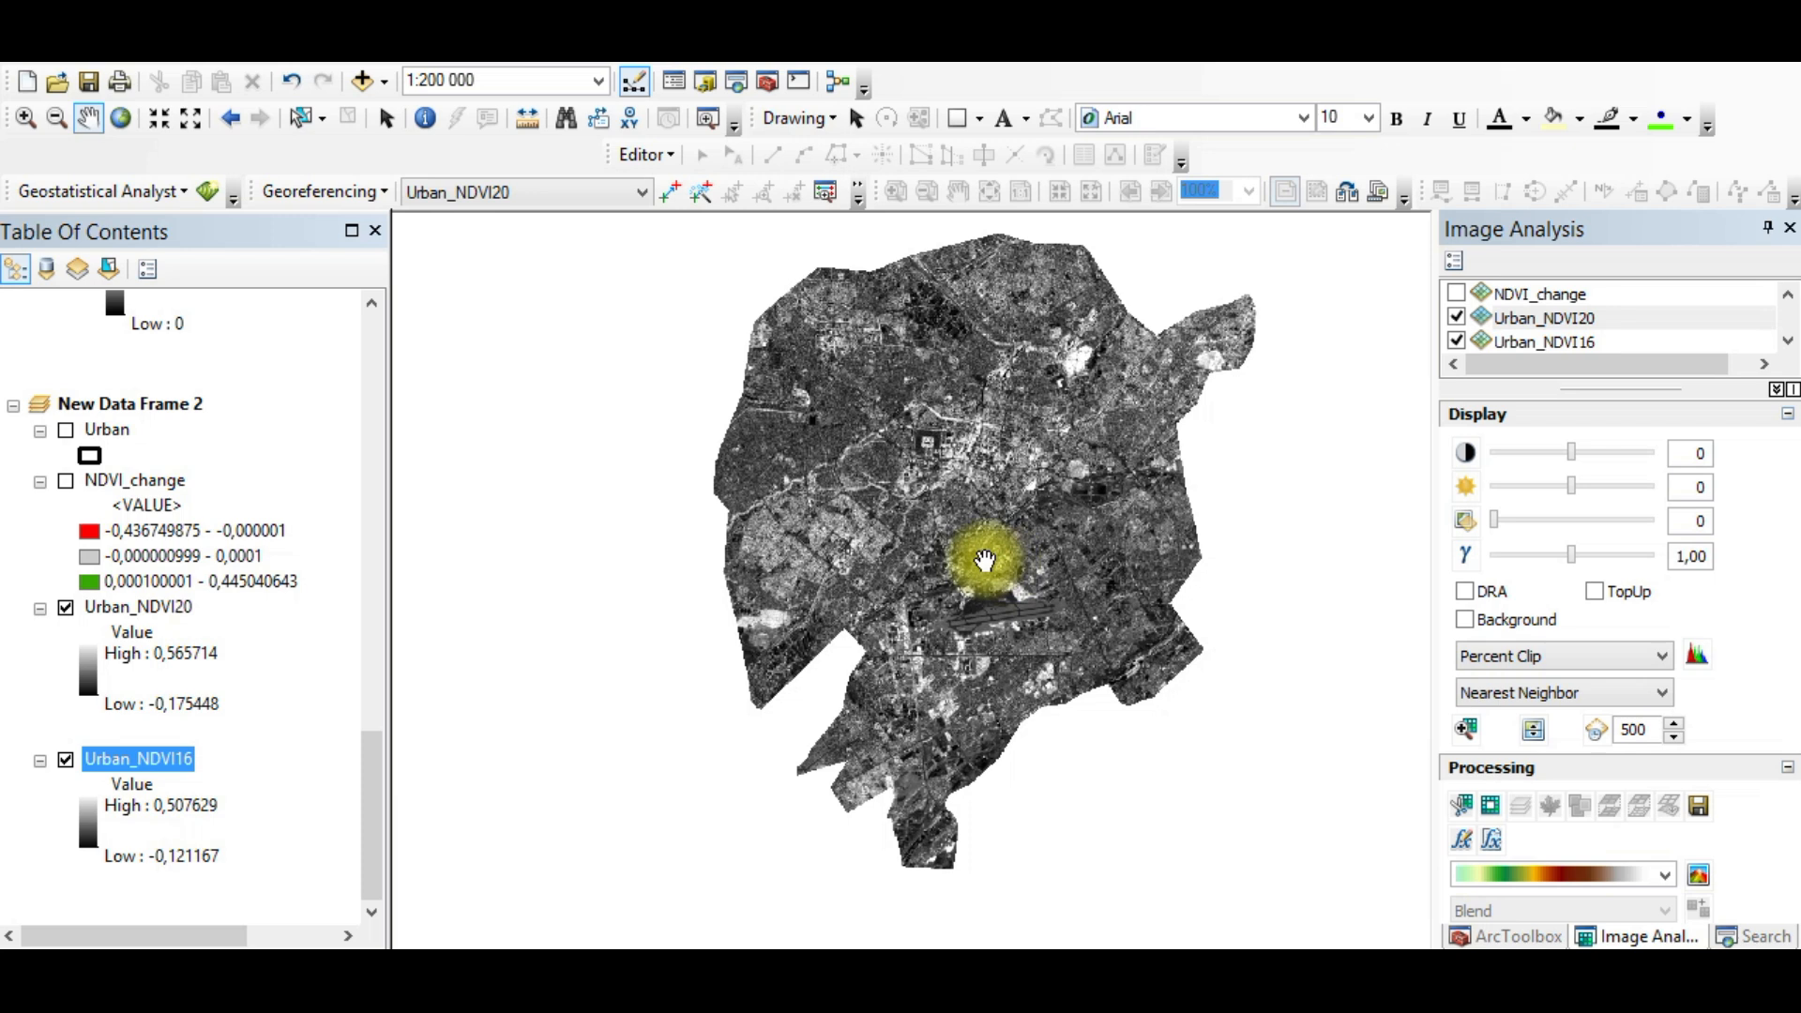